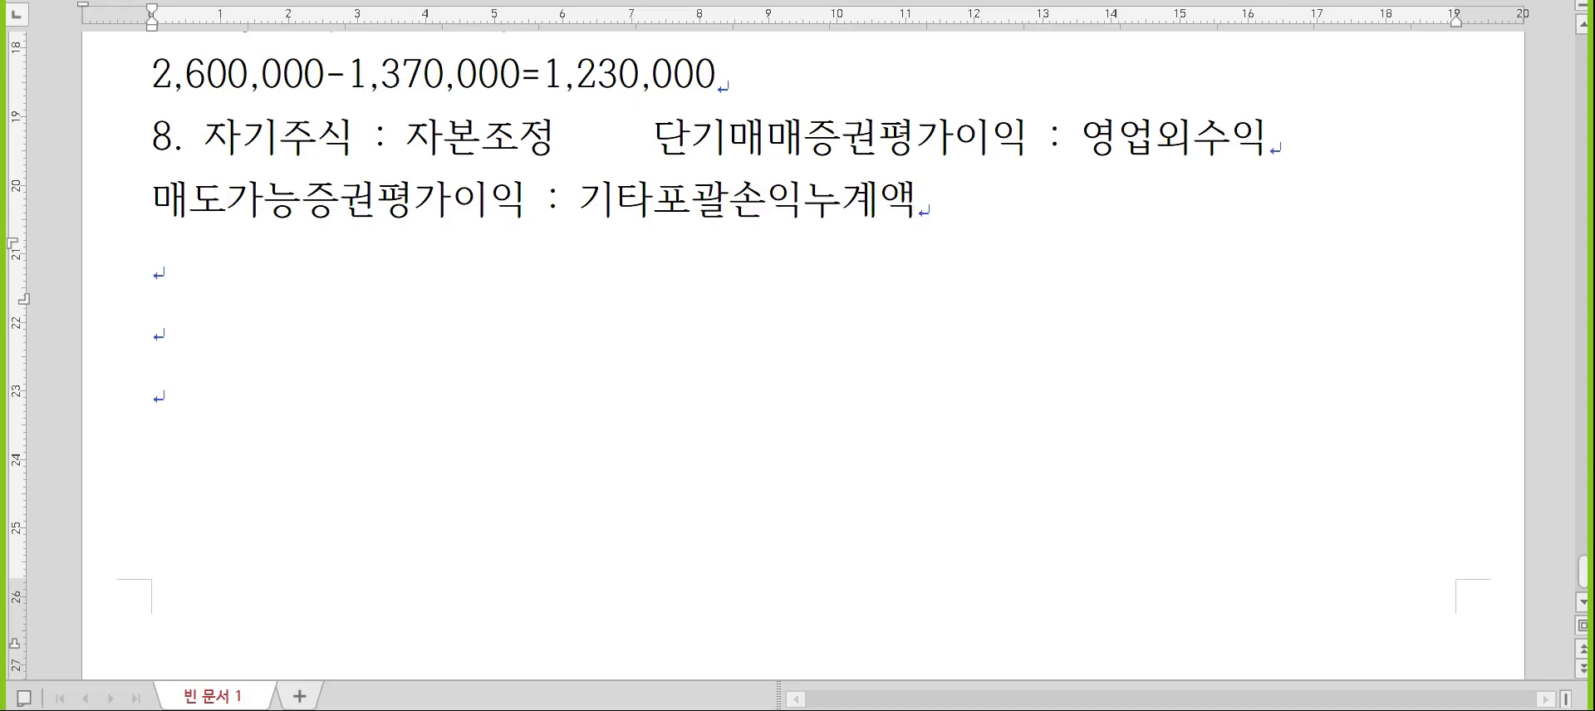
- Add the heading "9. 보조부문 배부방법" on the first empty line after item 8
text(9.)
text( 보조부문)
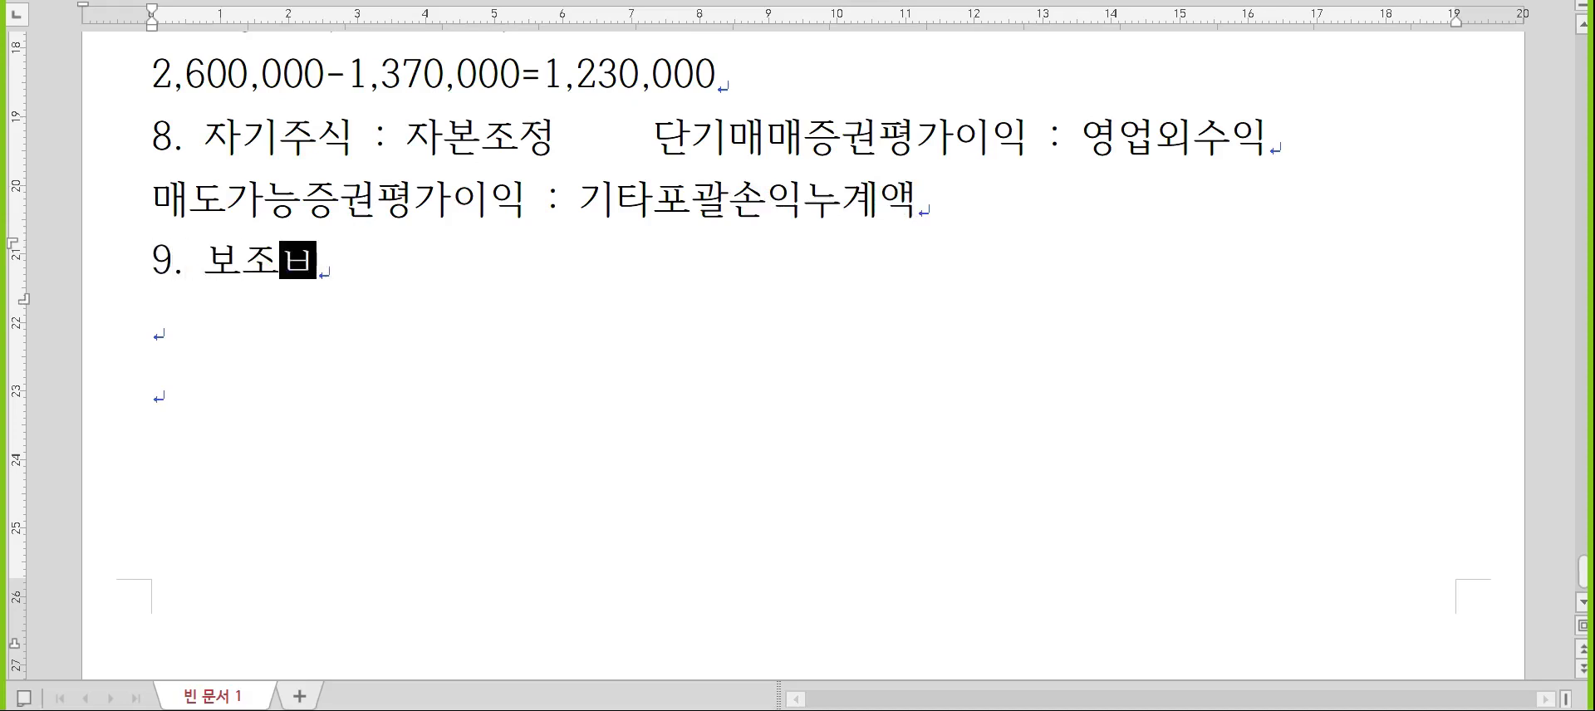
text( 배부방법)
key(Return)
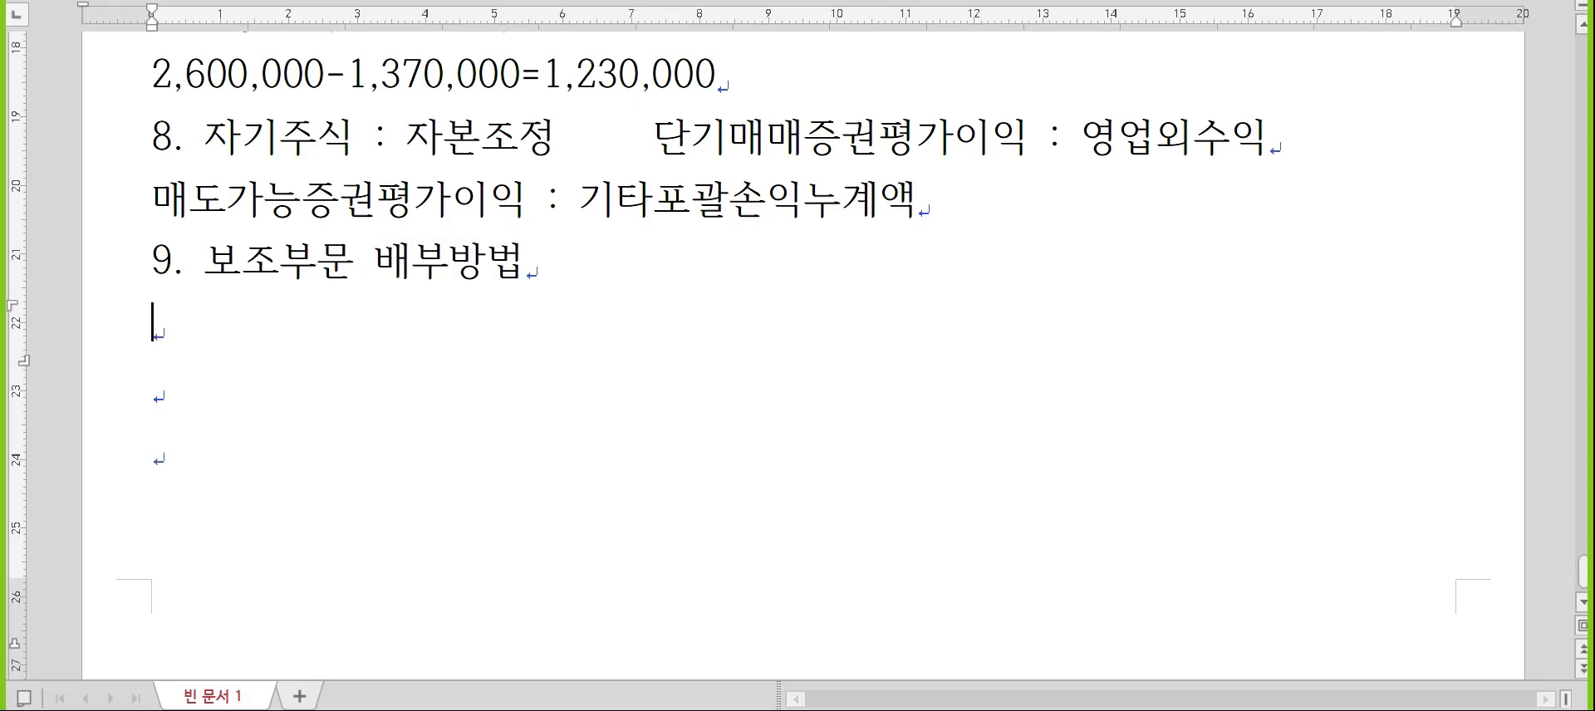
- List the methods 직접배부법, 단계배부법 and 상호배부법 on separate lines under heading 9
text(직저ㅂ배부법)
key(Return)
text(단ㄱ)
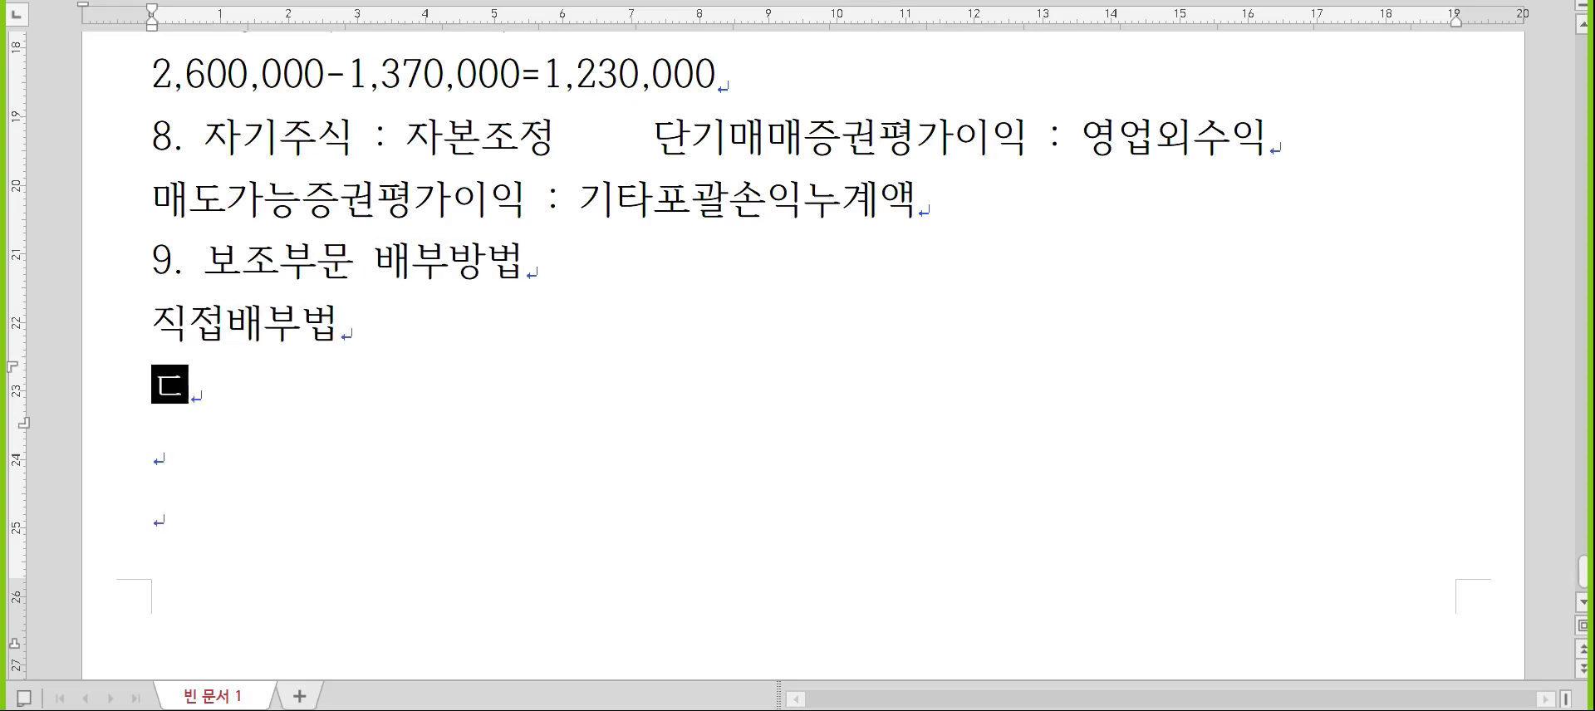
text(ㅖ배부법)
key(Return)
text(상호배부법)
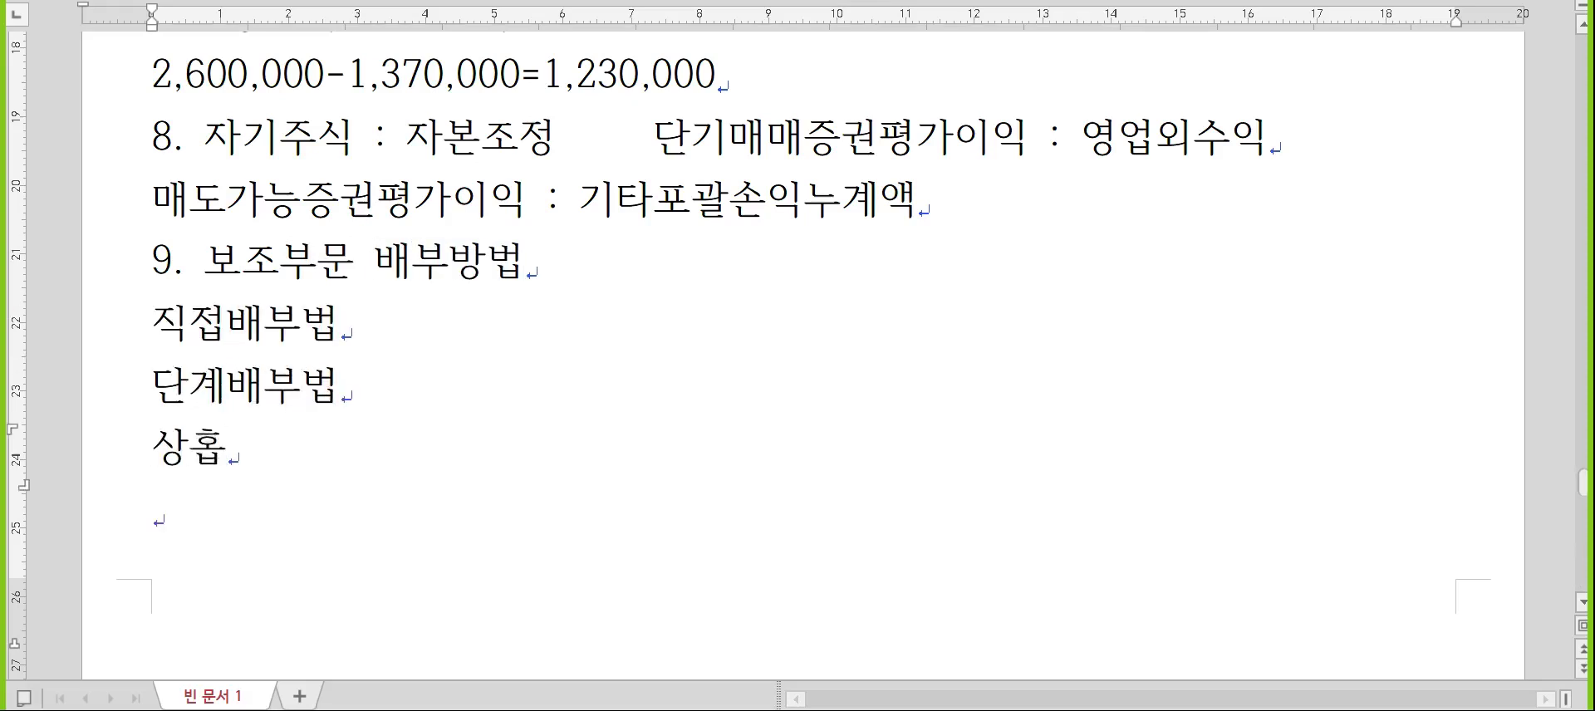
- Complete the 직접배부법 line with ": 보조부문 상호간의 용역수수관계가 중요하지 않은 경우"
key(Up)
key(Up)
text(: 보ㅗㅂ)
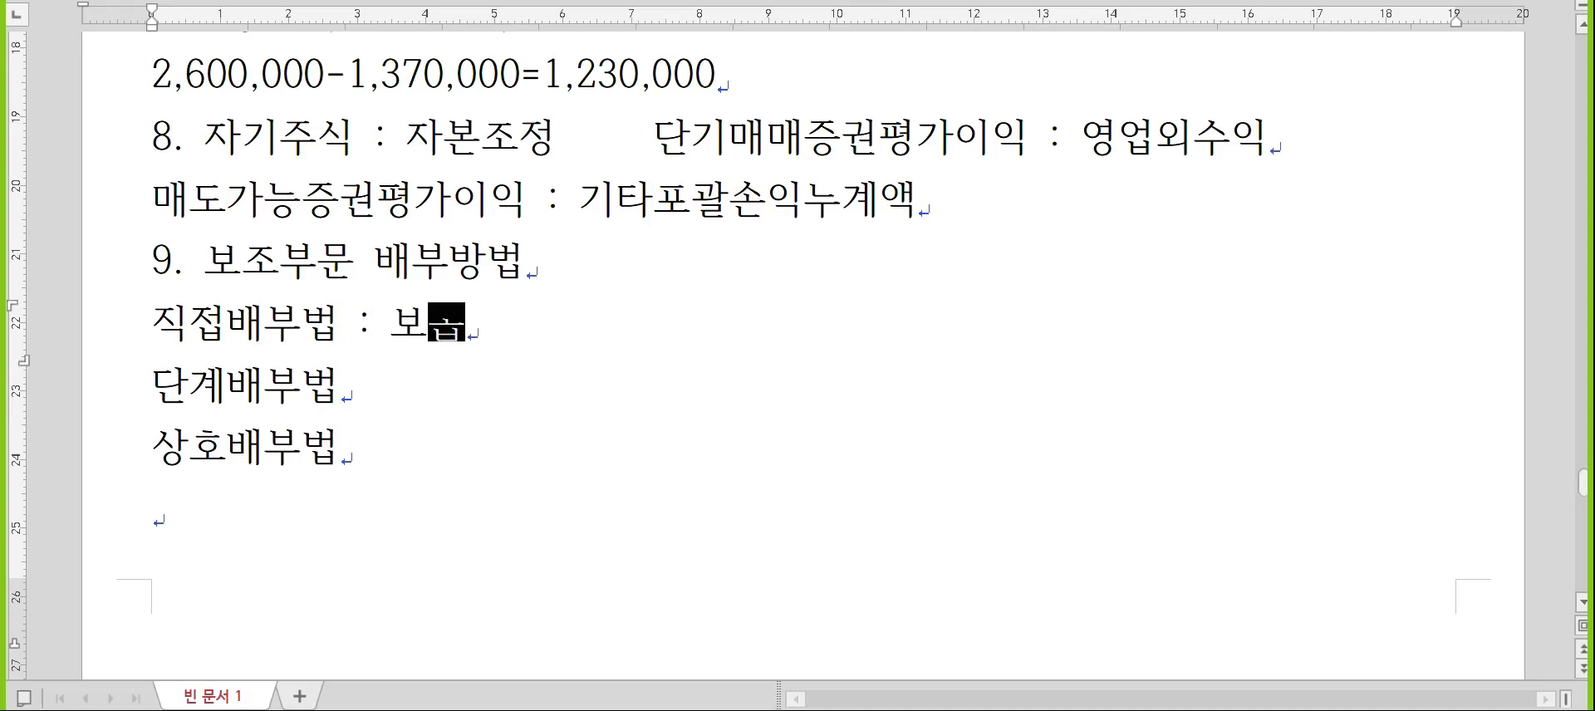
key(BackSpace)
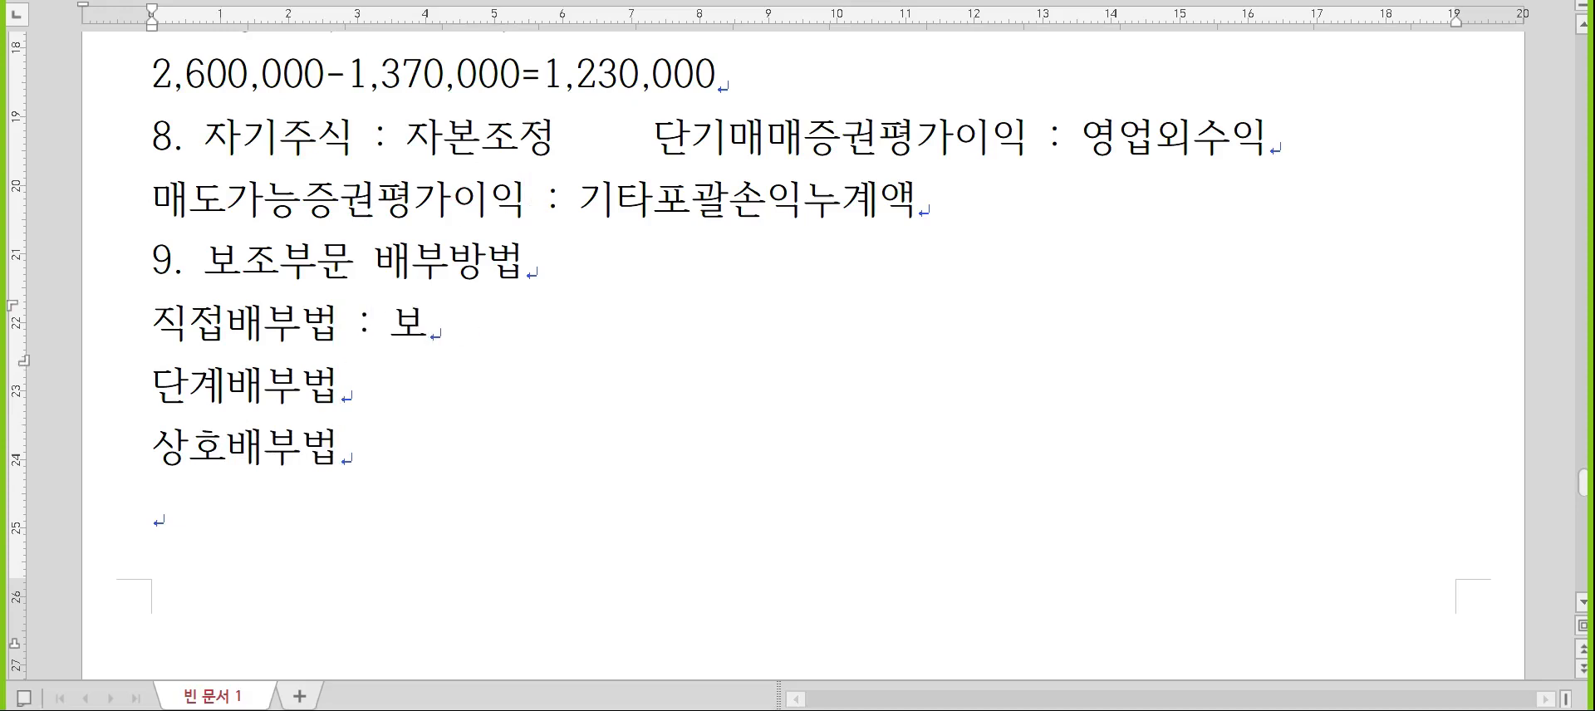
text(조부)
text(문 상호간의 용역)
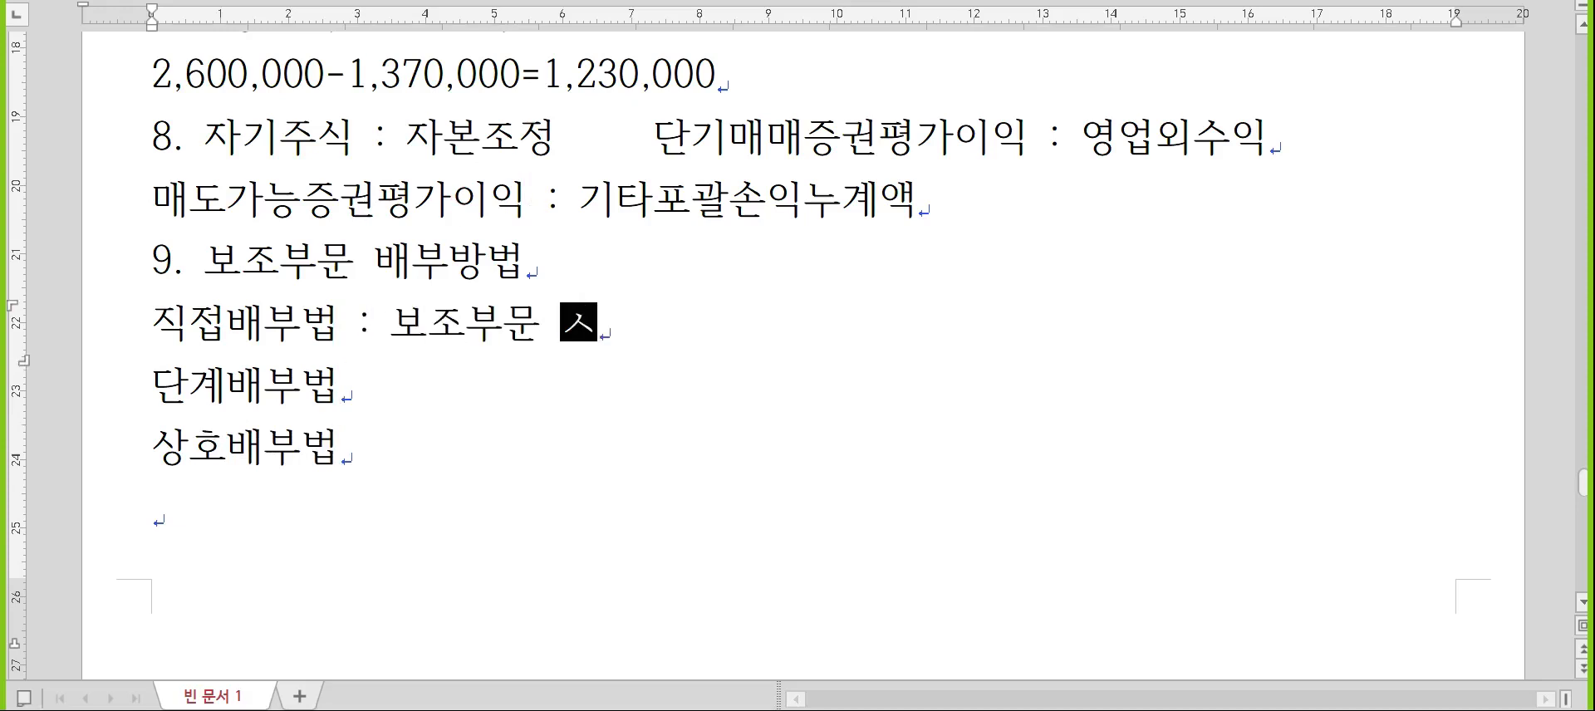
text(수수)
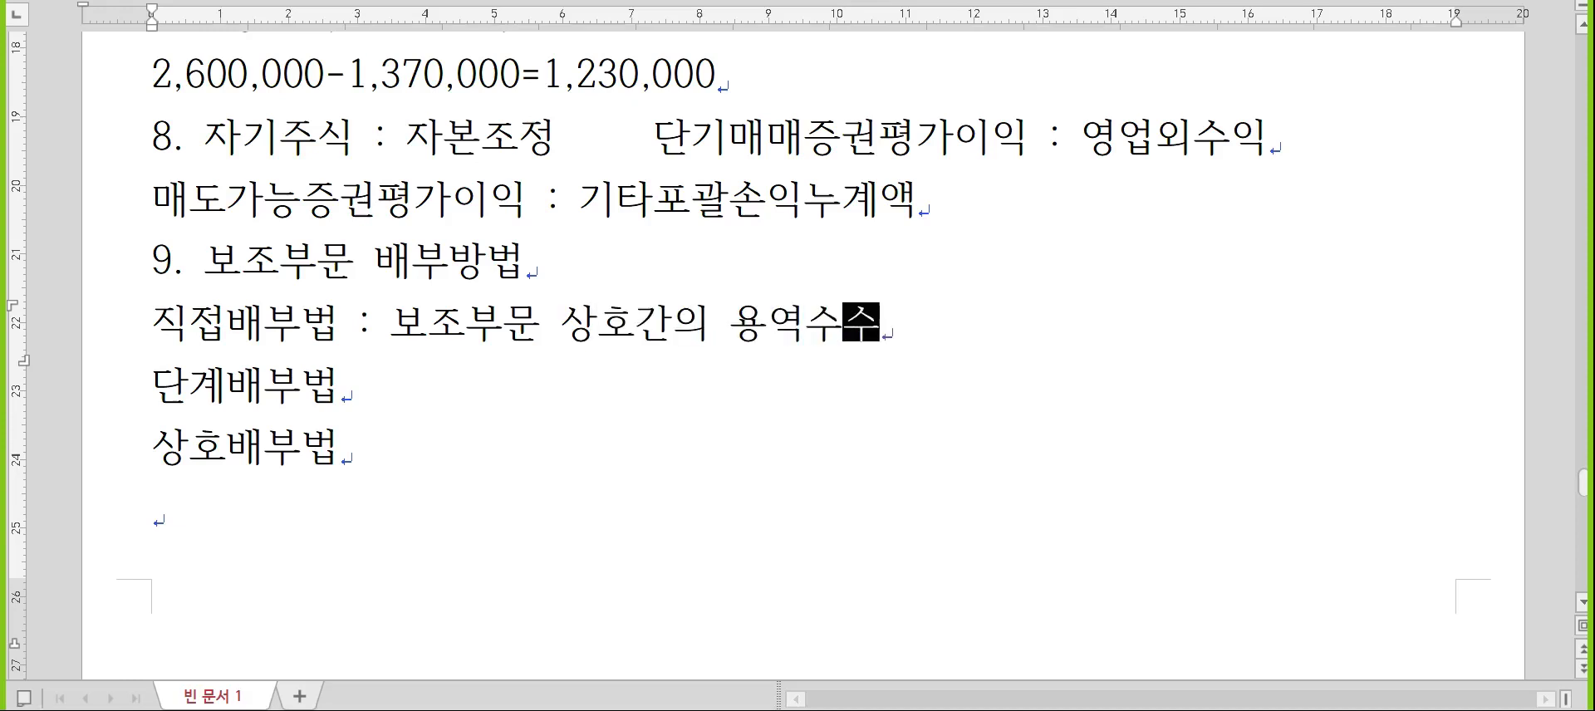
text(관계가 중요하지 않은 경우)
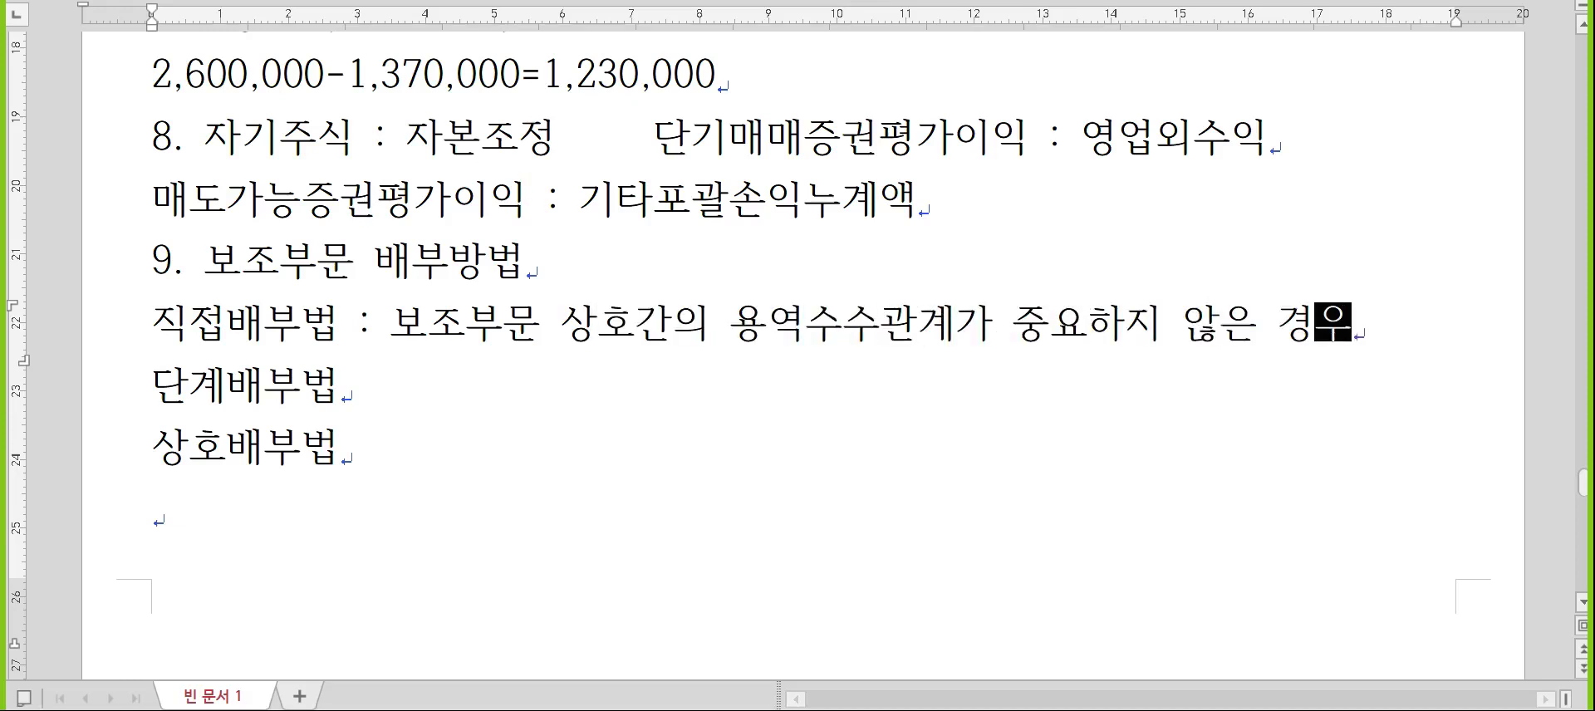
- Complete the 단계배부법 line with ": 배부순서를 정함, 직접배부와 상호배부의 절충단계"
key(Down)
text(:)
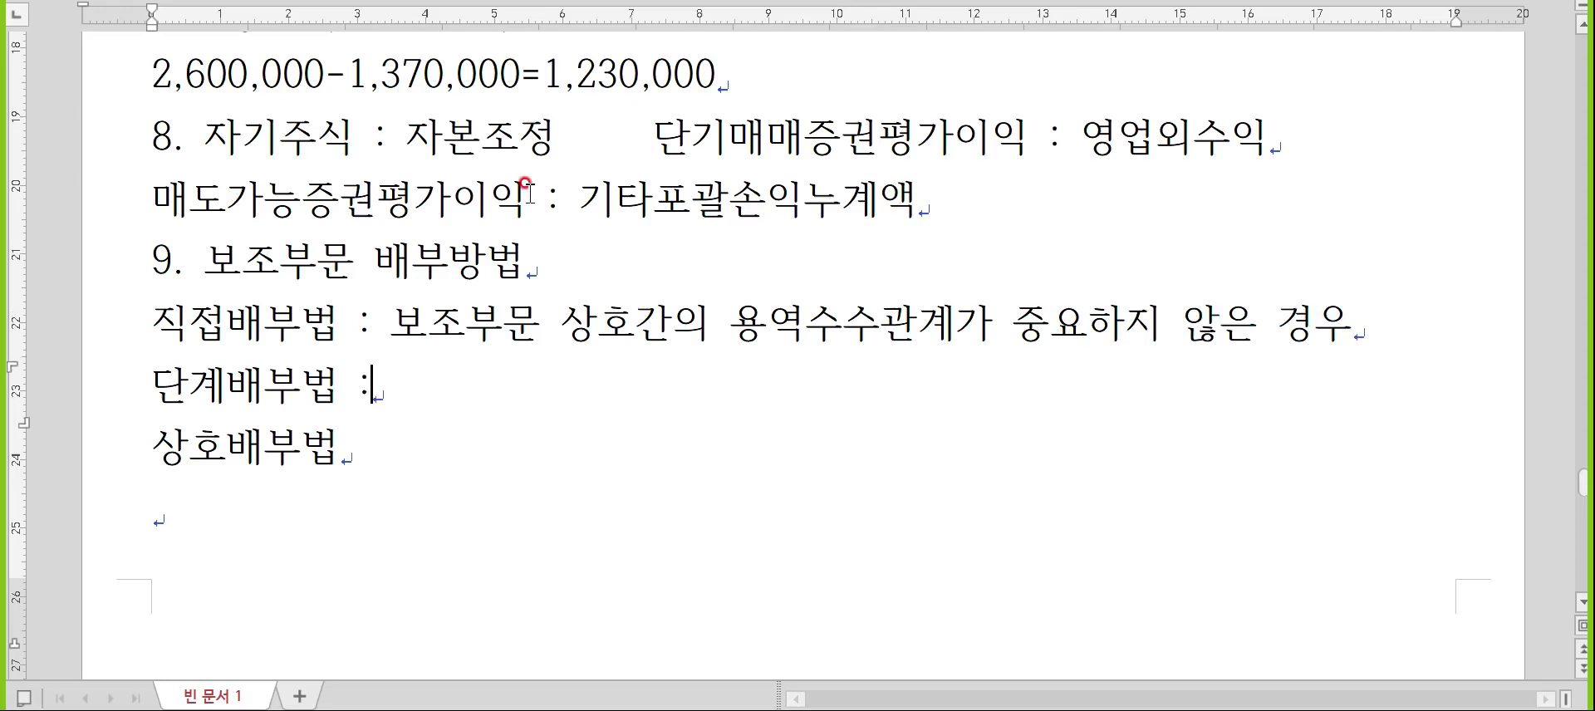
text( 배부순서를 저함, 직접배부오)
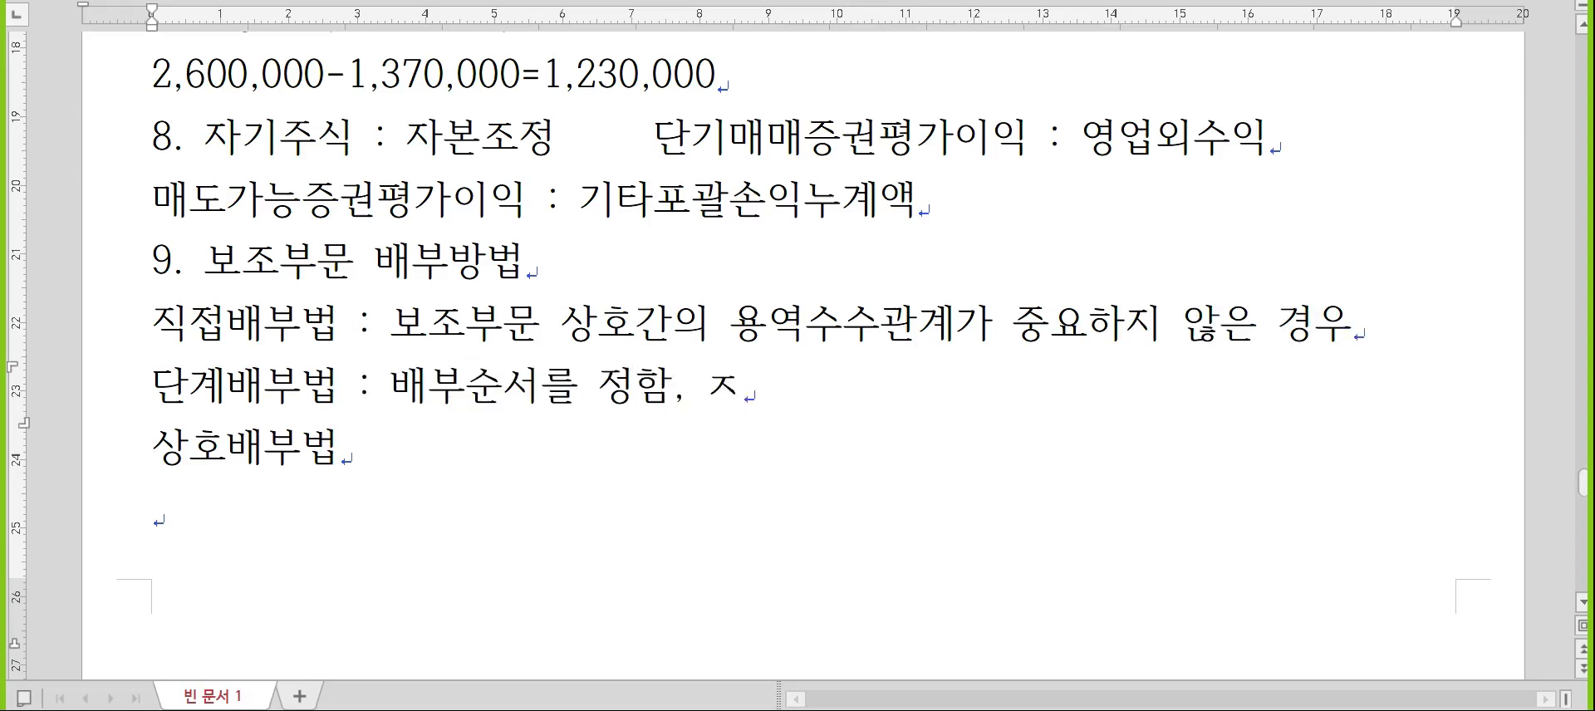
text(와 )
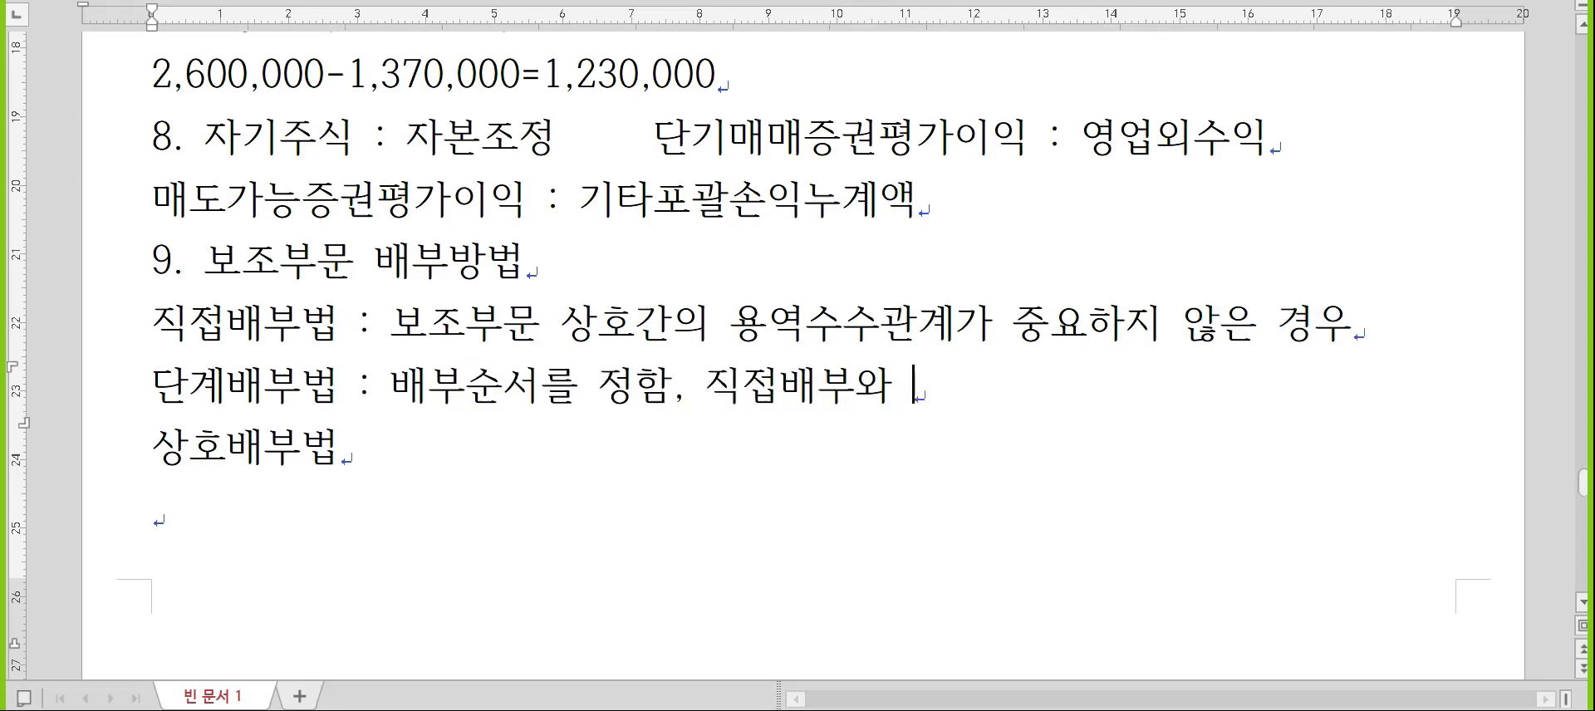
text(상호배브부)
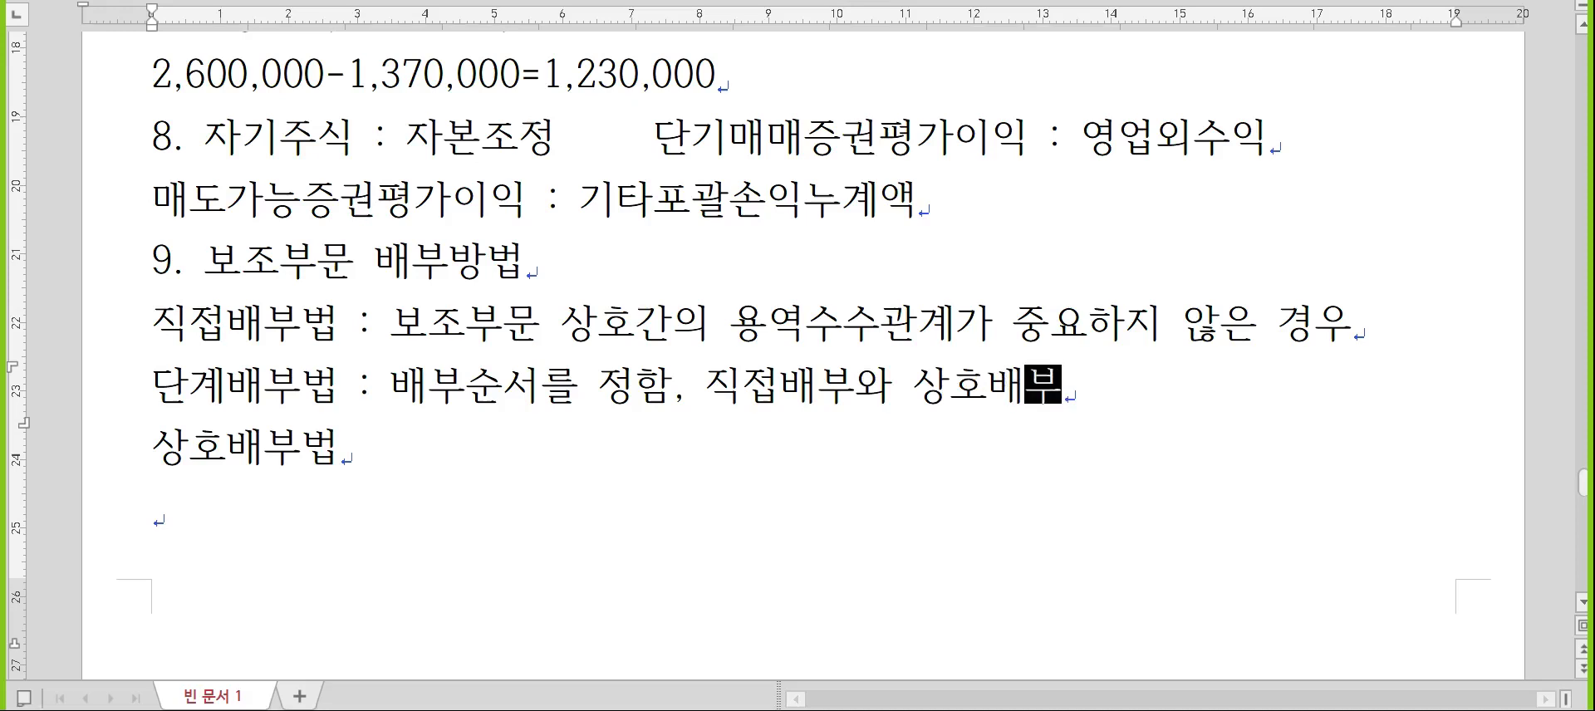
text(의 절충단계)
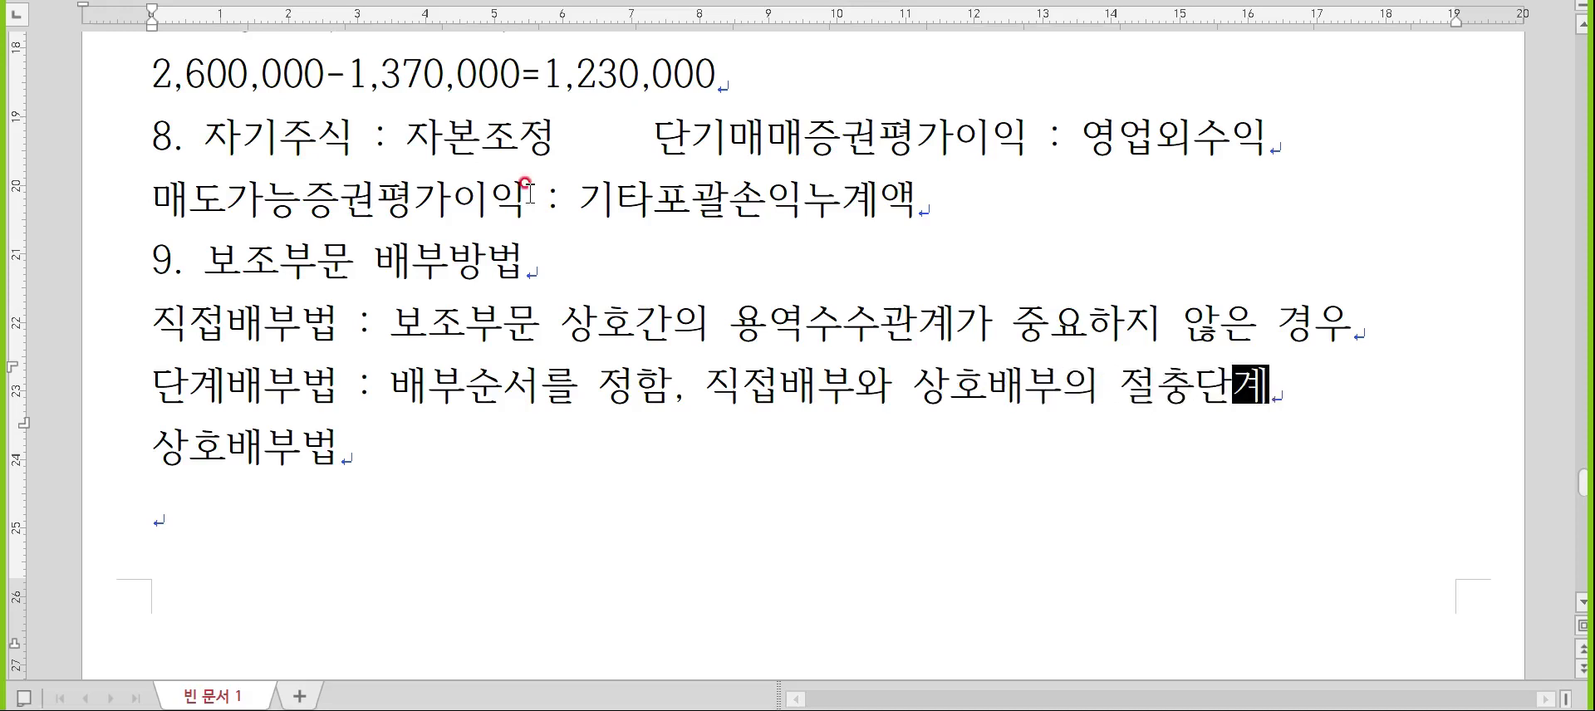
- Complete the 상호배부법 line with ": 가장 정확, 계산은 복잡"
key(Down)
text(: 가장 정확, )
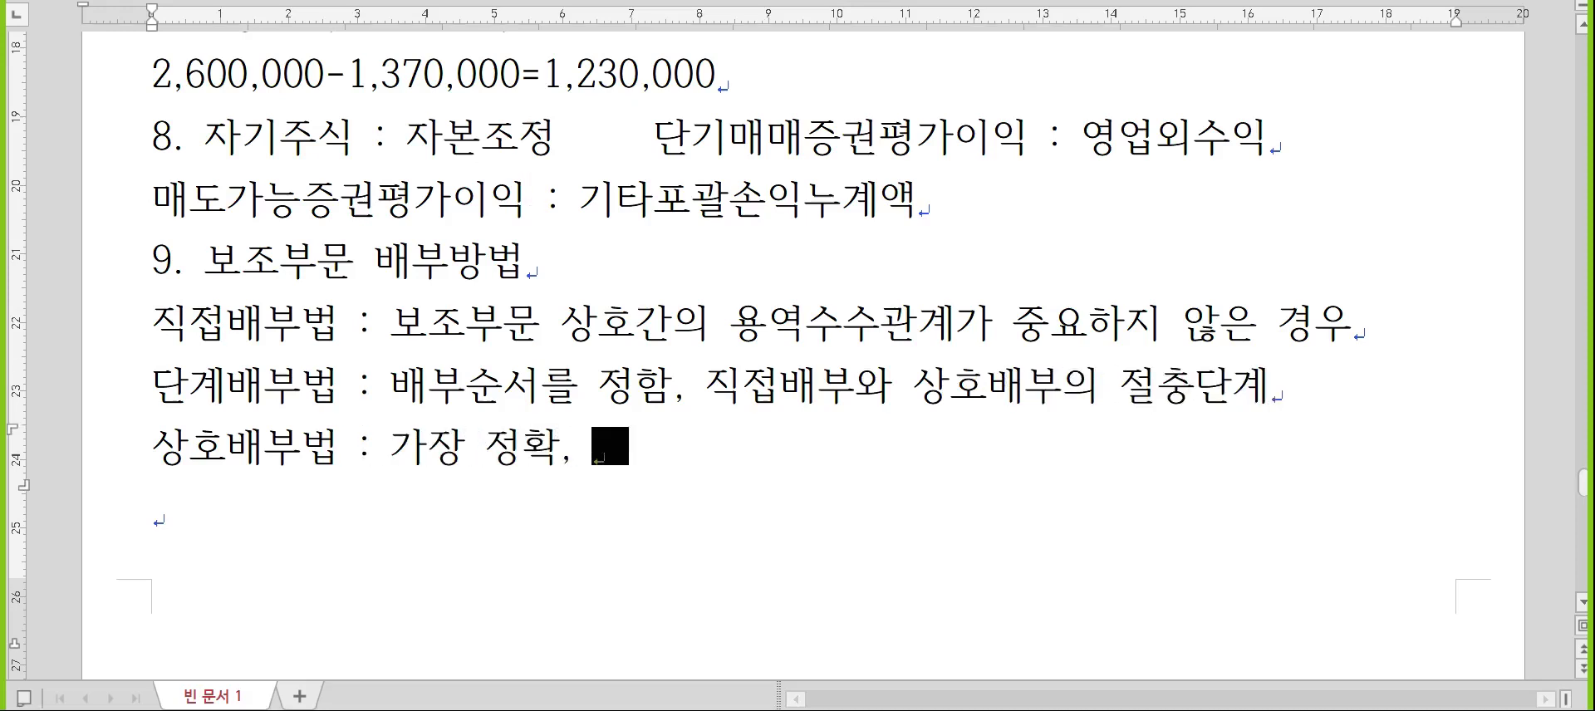
text(계산은 복ㅈ잡)
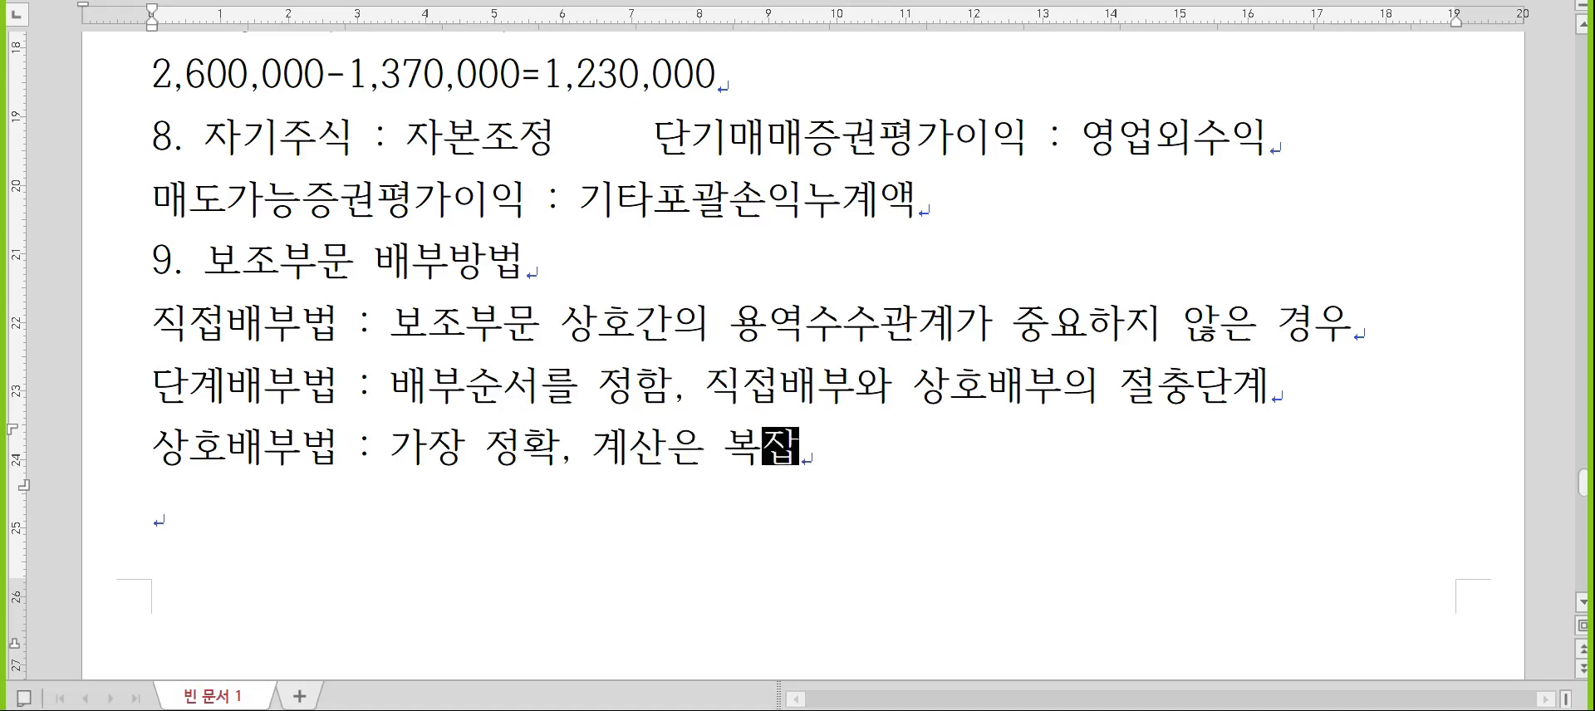
- Add item 10 with "개별원가계산(고가)" and, widely spaced on the same line, "종합원가계산(저가)"
key(Down)
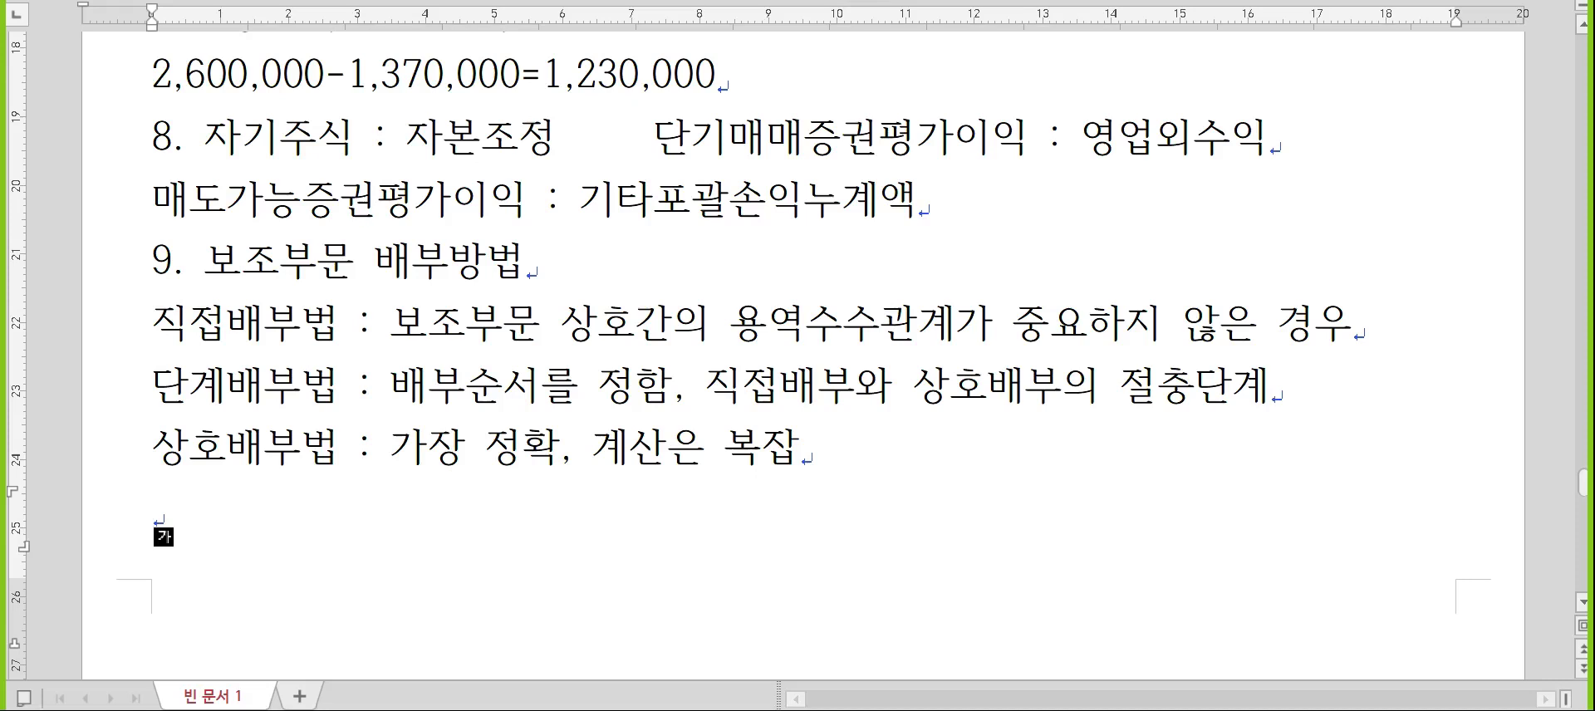
text(10.)
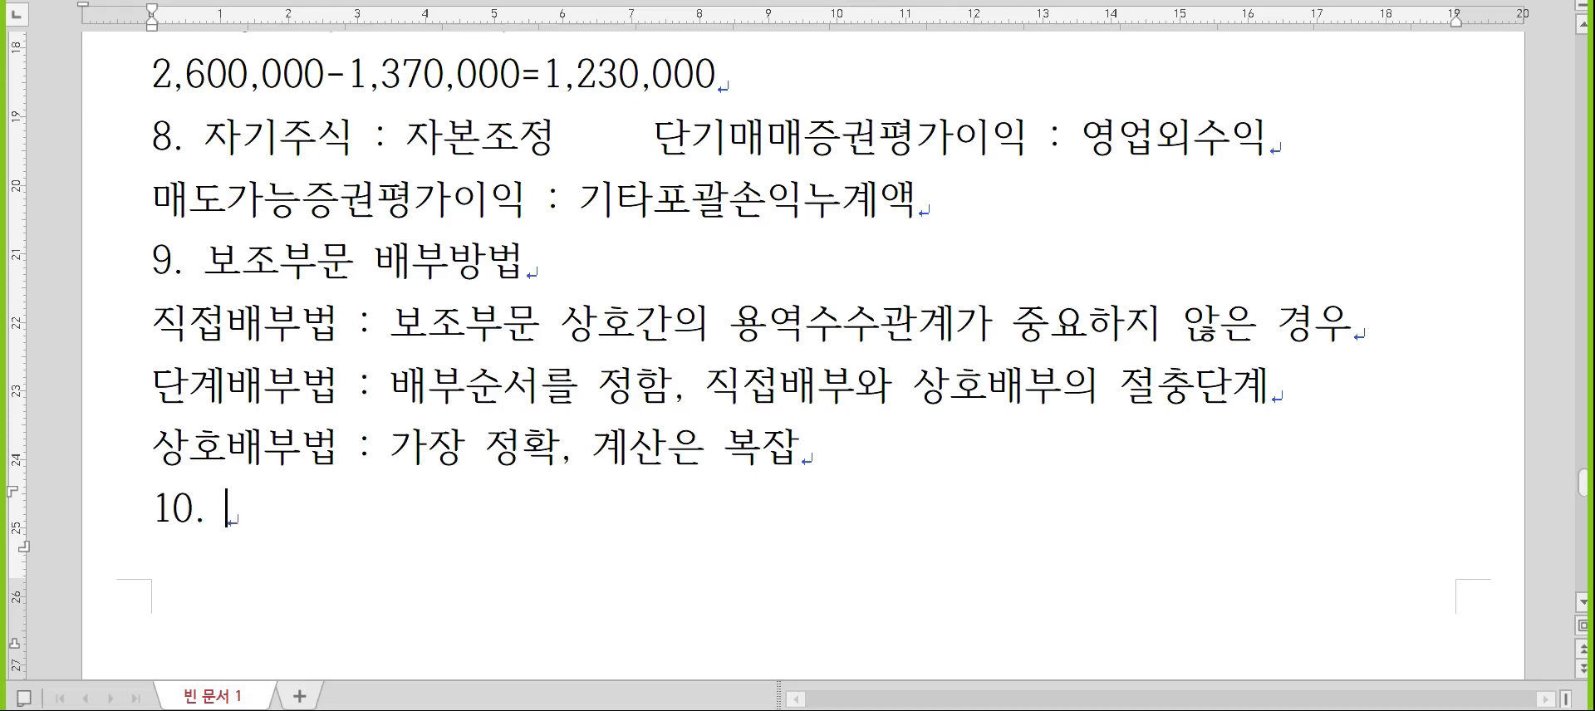
key(Return)
key(Return)
scroll(585, 380, up, 4)
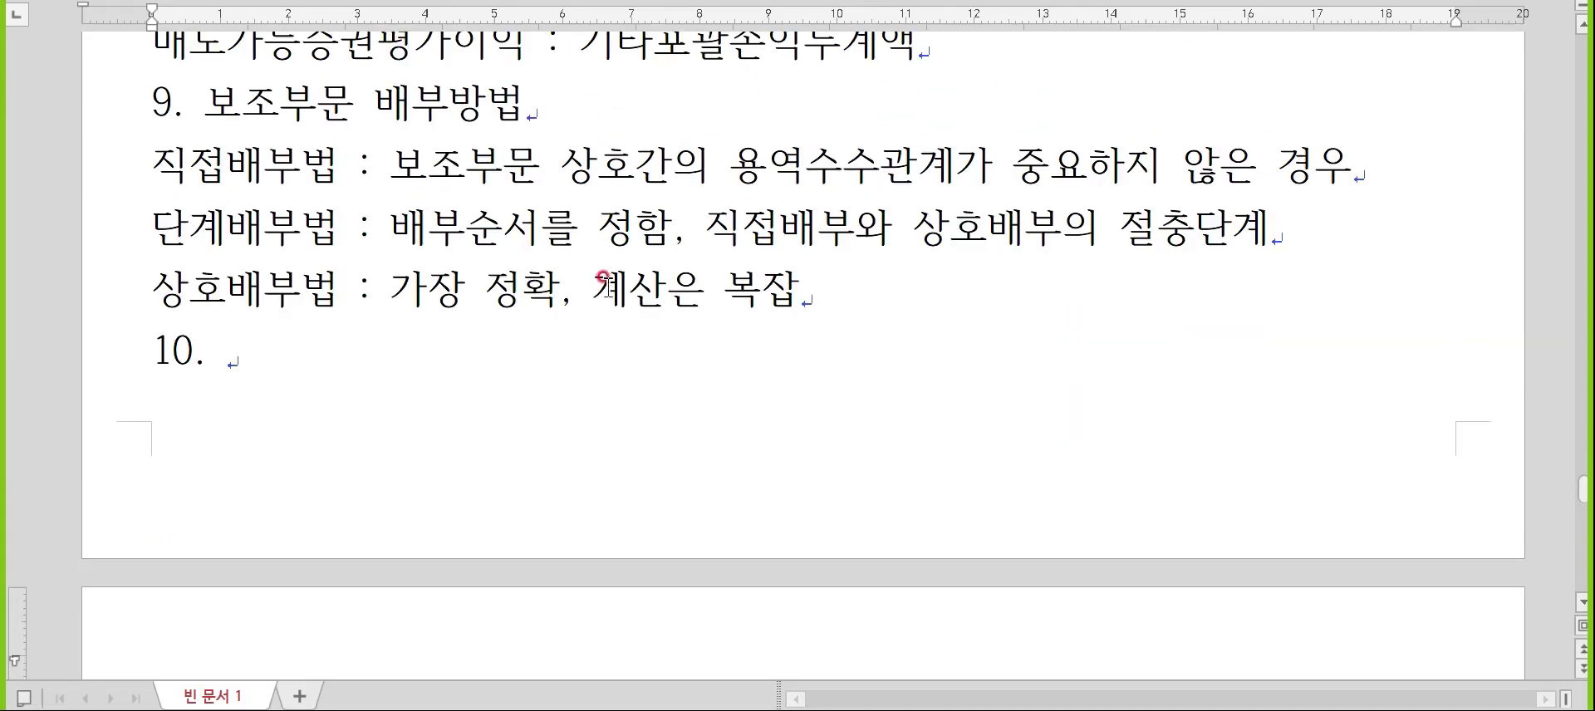
click(249, 383)
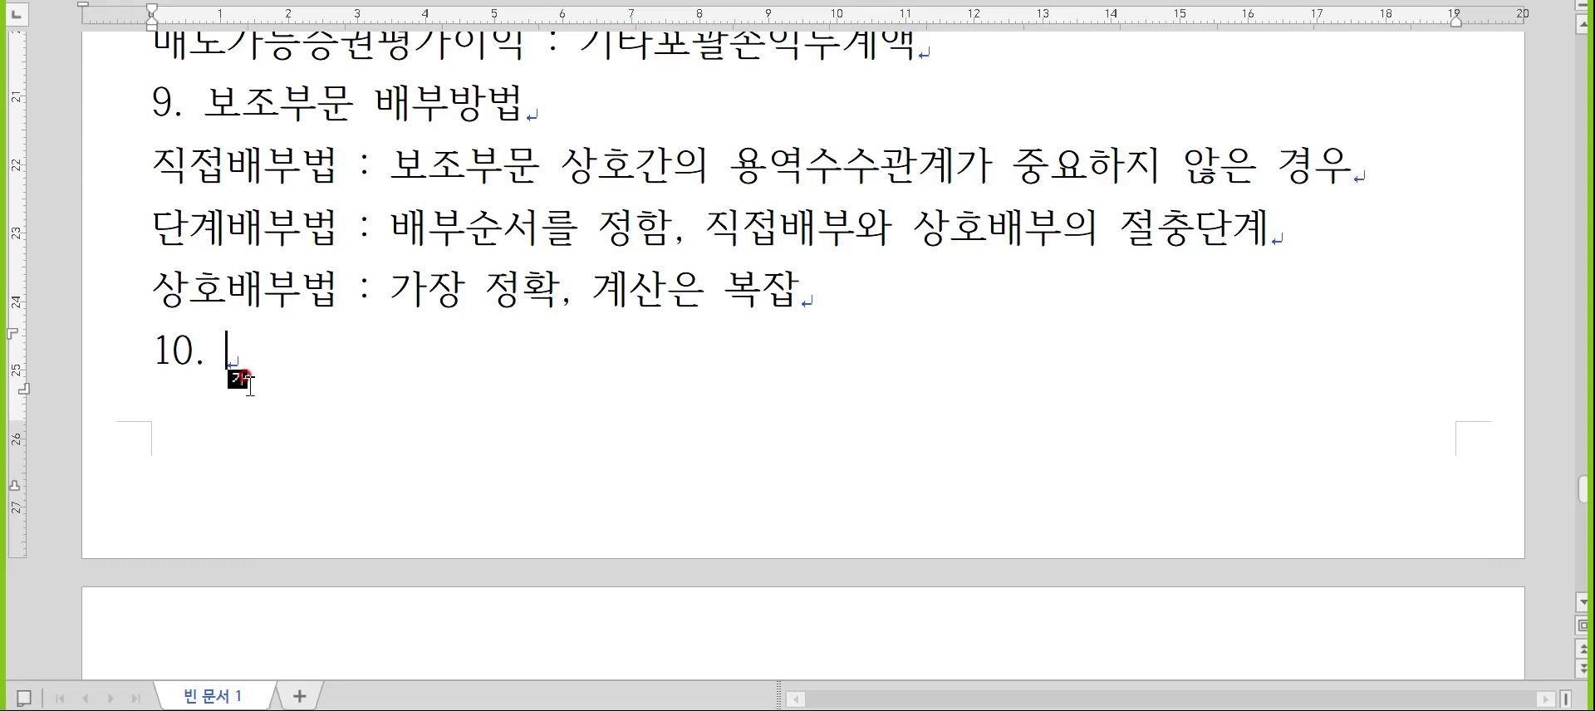
text(개별원가곗)
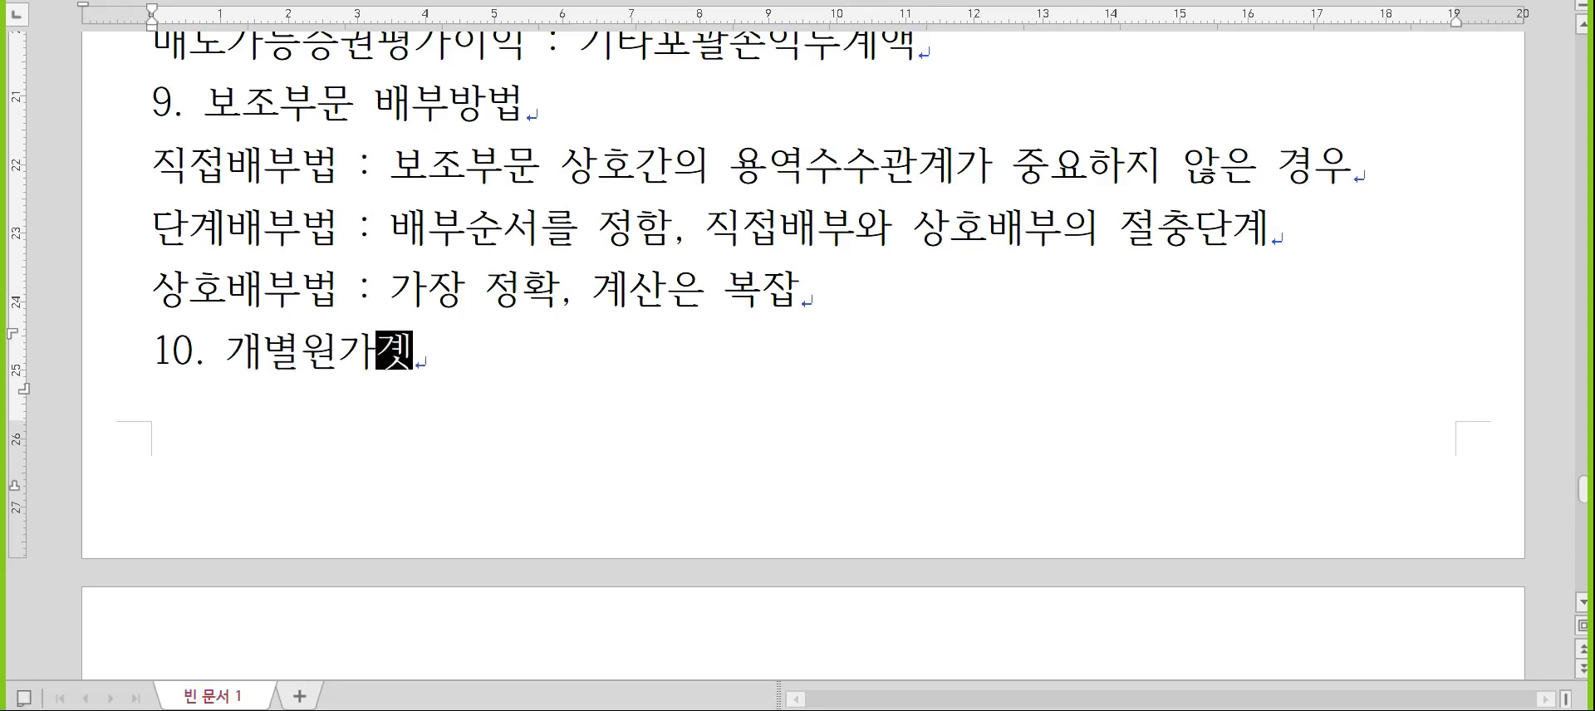
text(산(고가) )
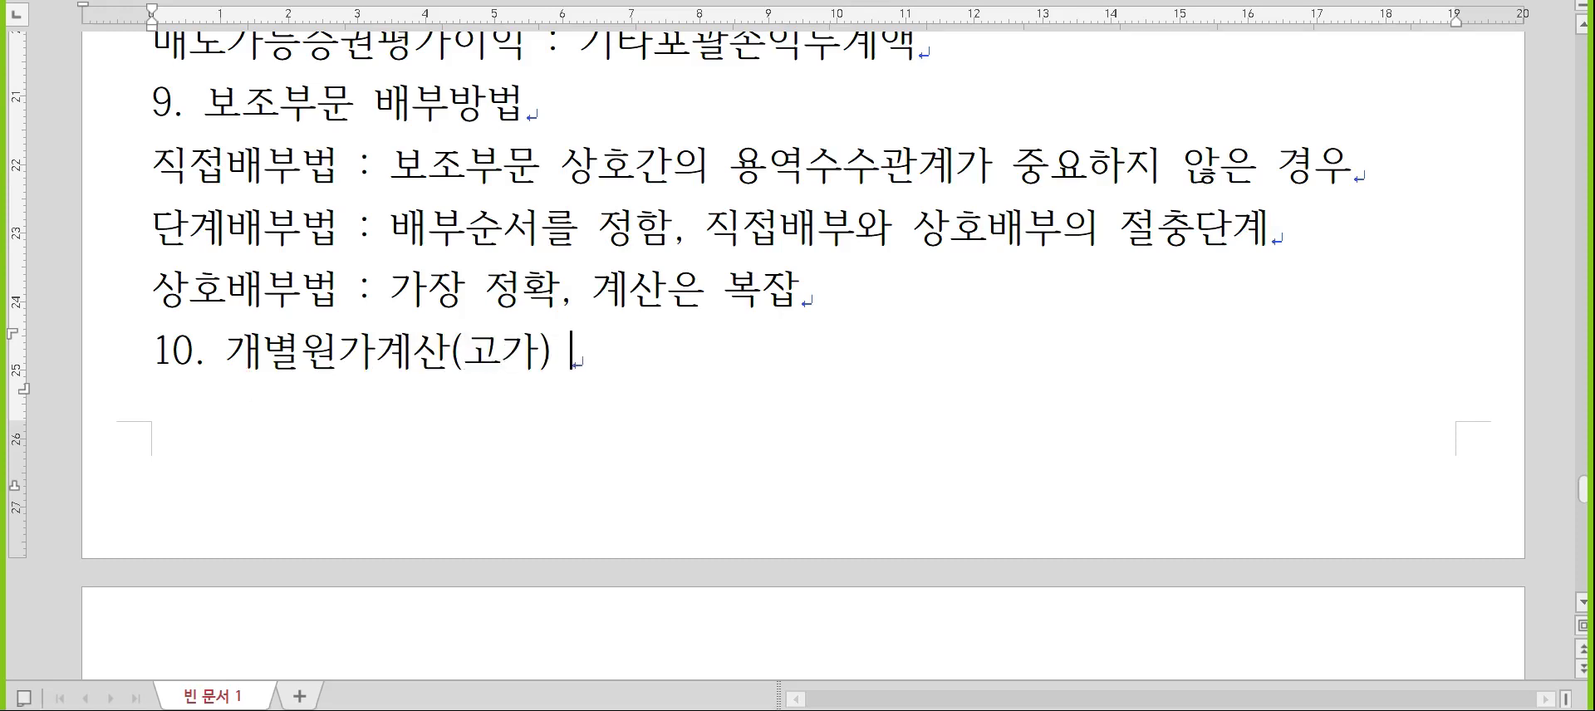
text(                종합우)
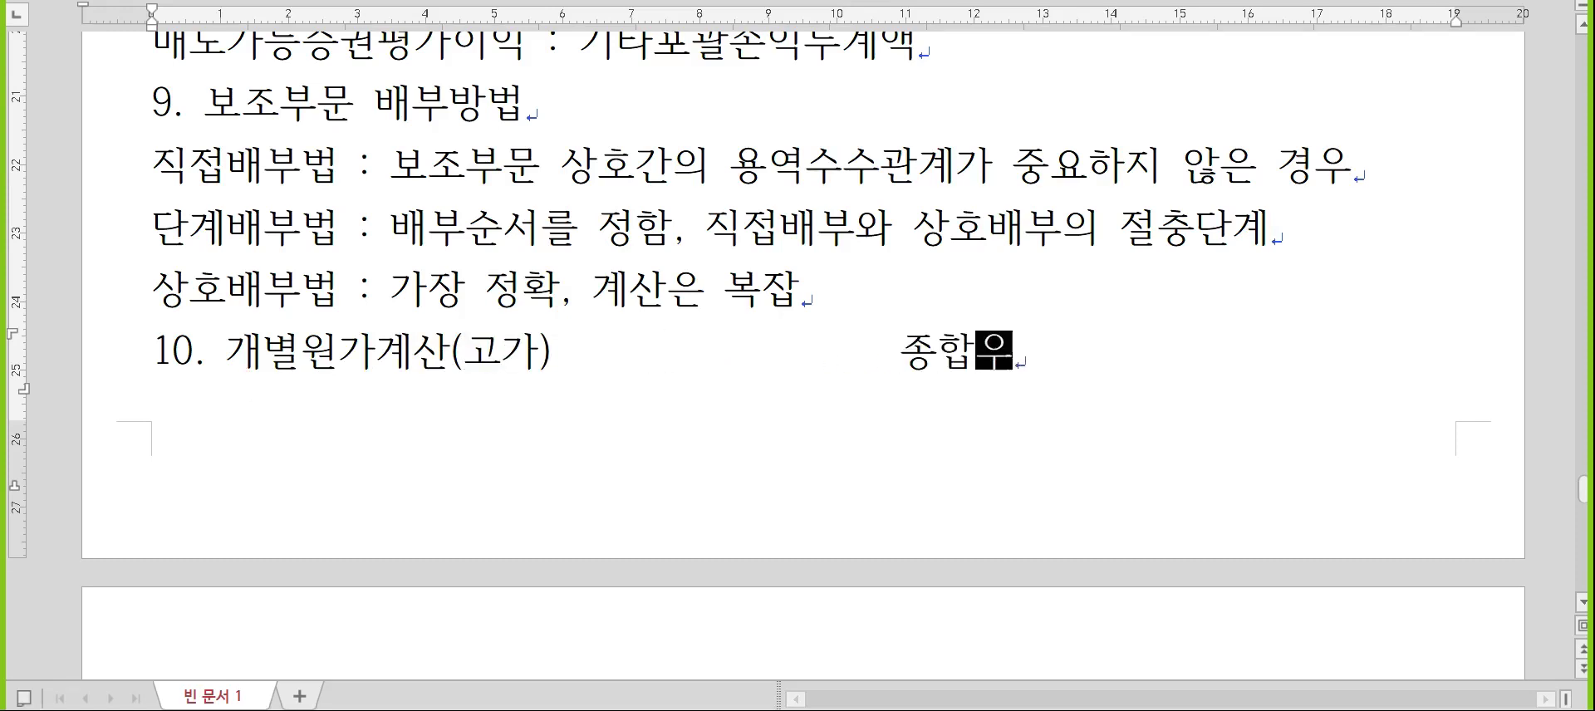
text(가계산(저가)
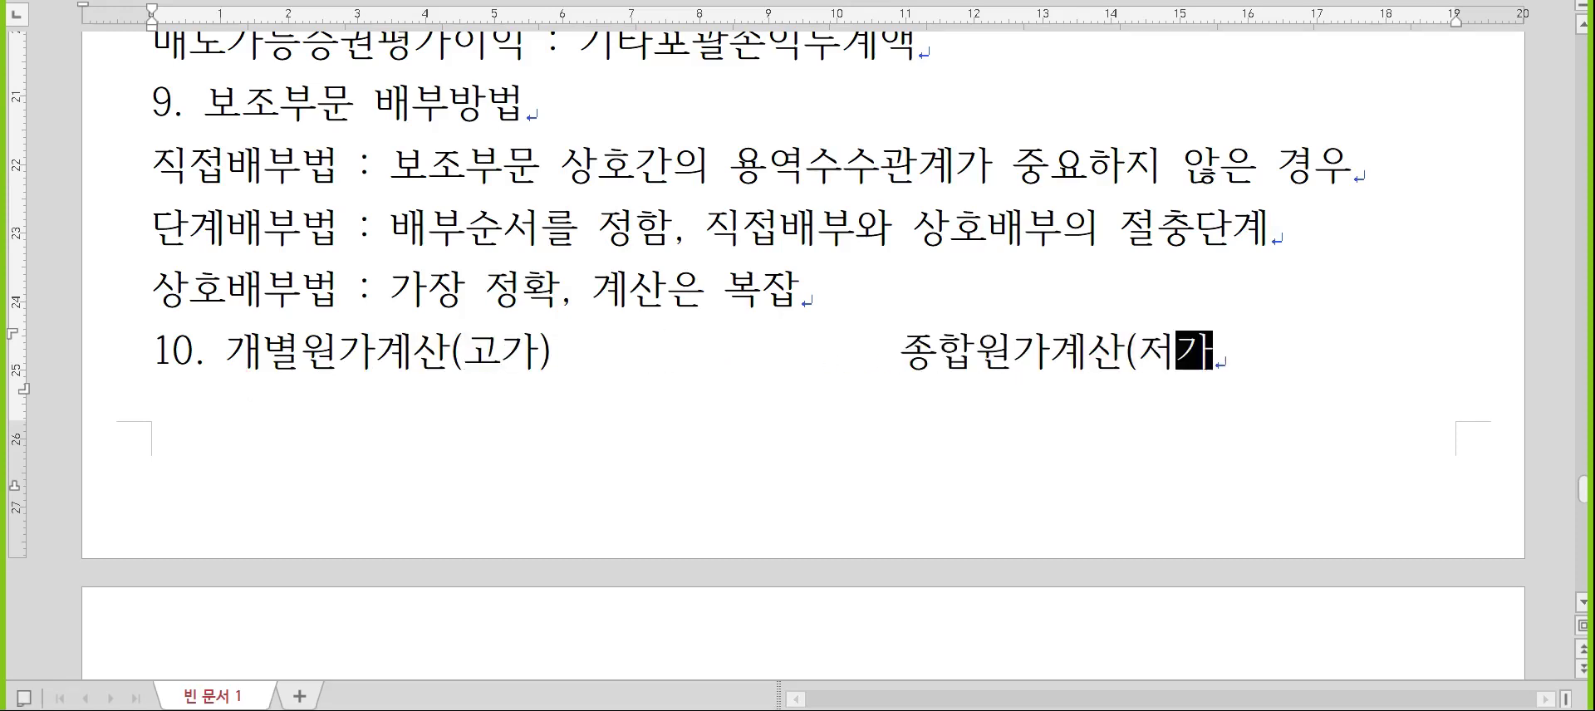
text())
- Start item "11." on the line following item 10, at the top of the next page
key(Return)
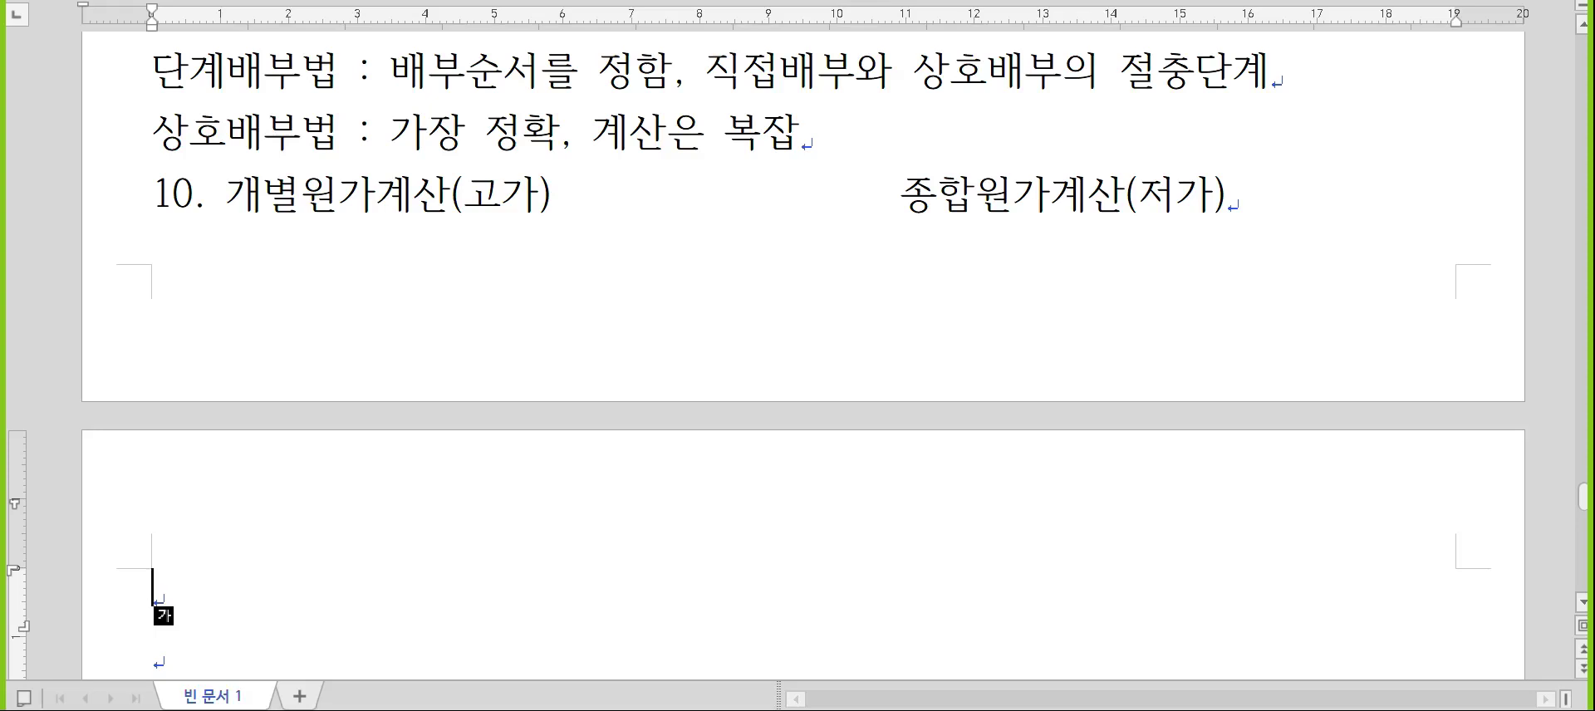
text(11.)
click(239, 374)
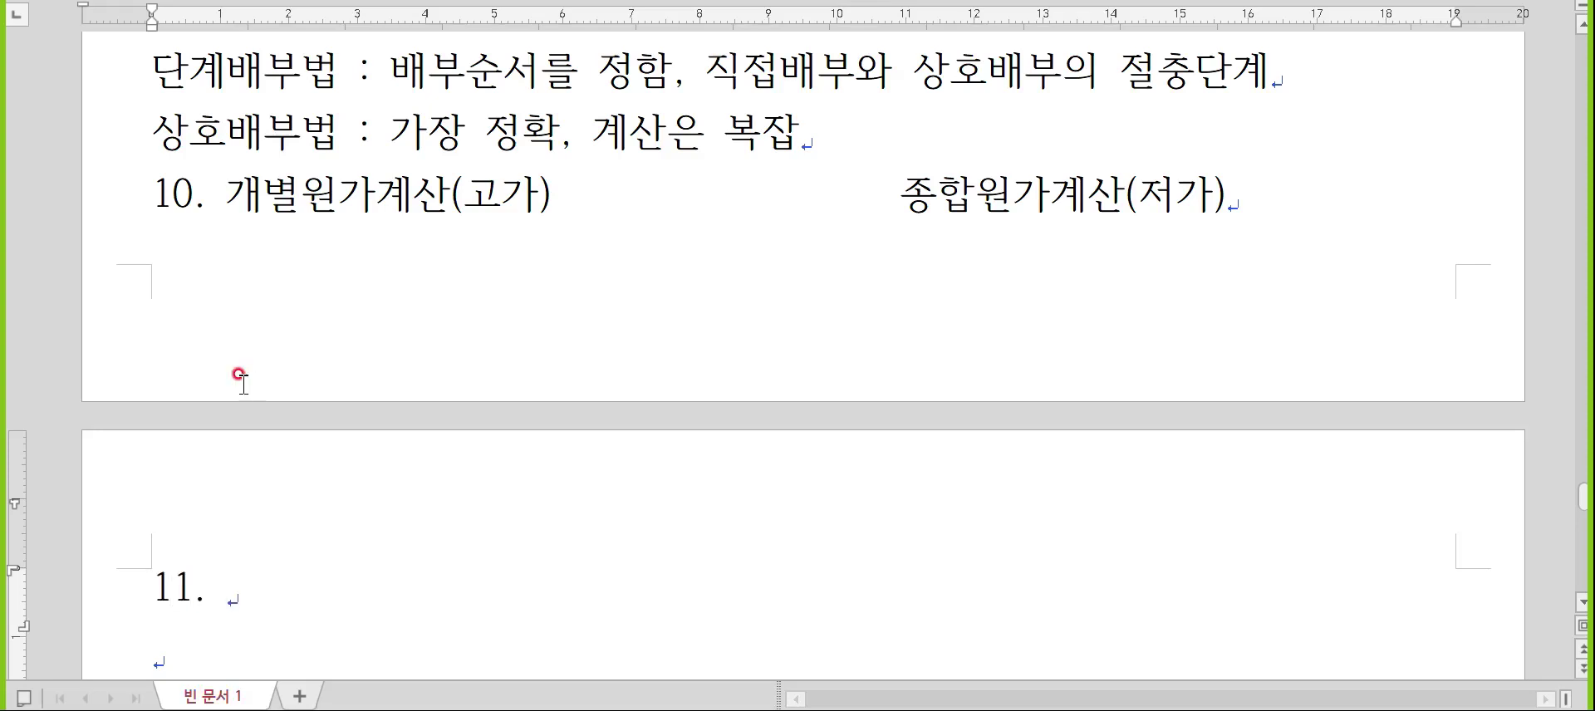
scroll(239, 375, down, 2)
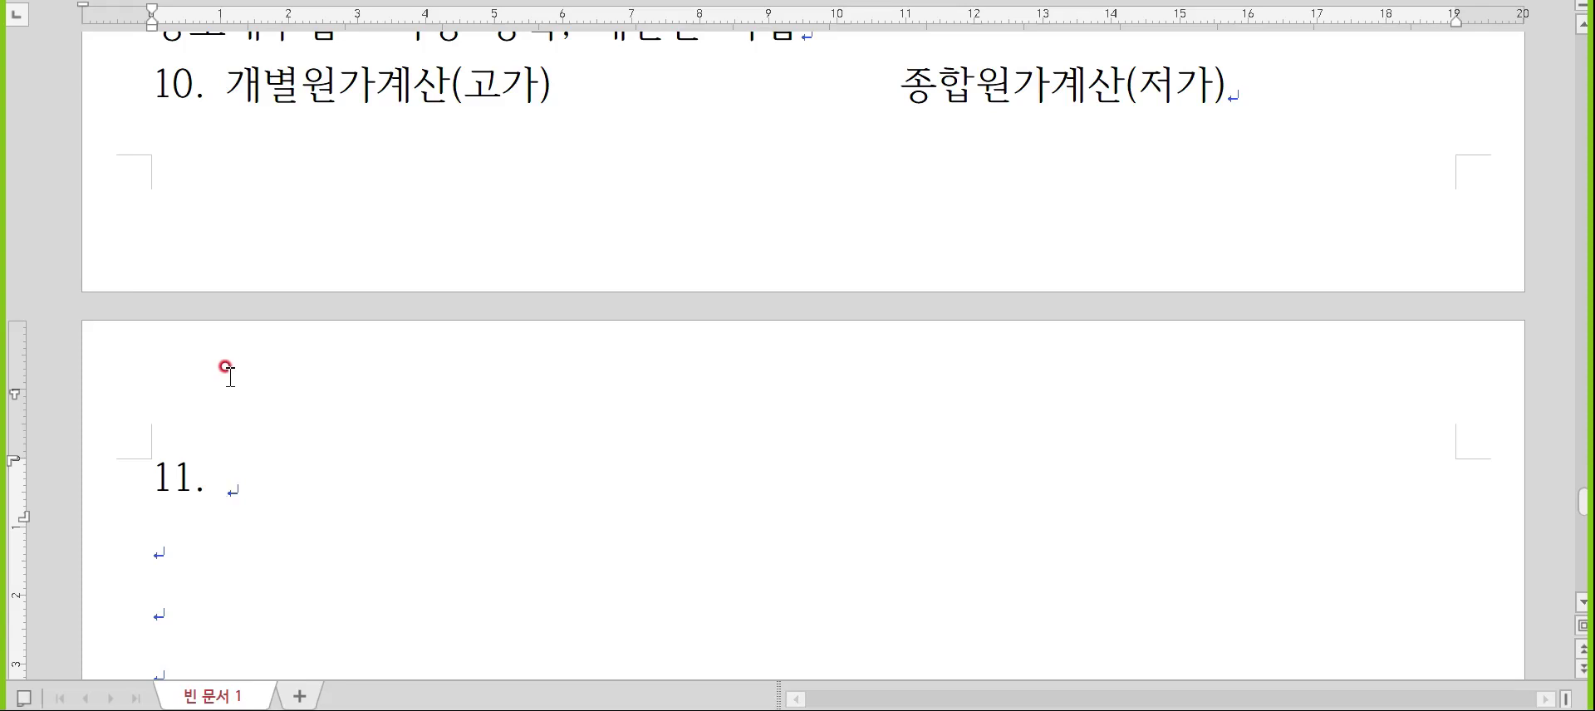
- Insert a table of two rows and two columns below item 11 and merge its top-row cells
click(226, 367)
click(226, 366)
key(ctrl+n)
key(t)
key(Return)
key(F5)
key(shift+Right)
key(m)
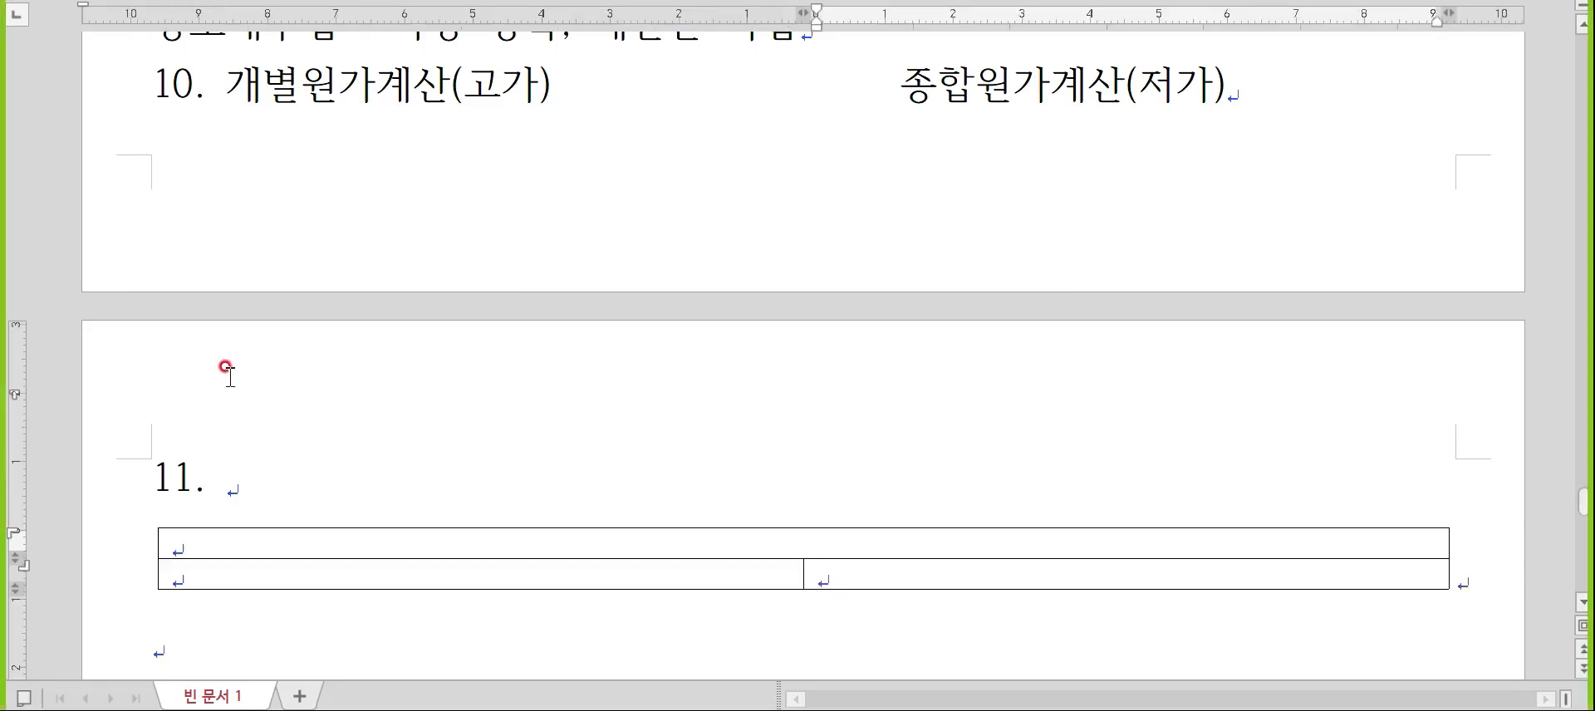
- Set the font size of all cells in the new table to 14 pt
key(F5)
key(shift+Down)
key(alt+l)
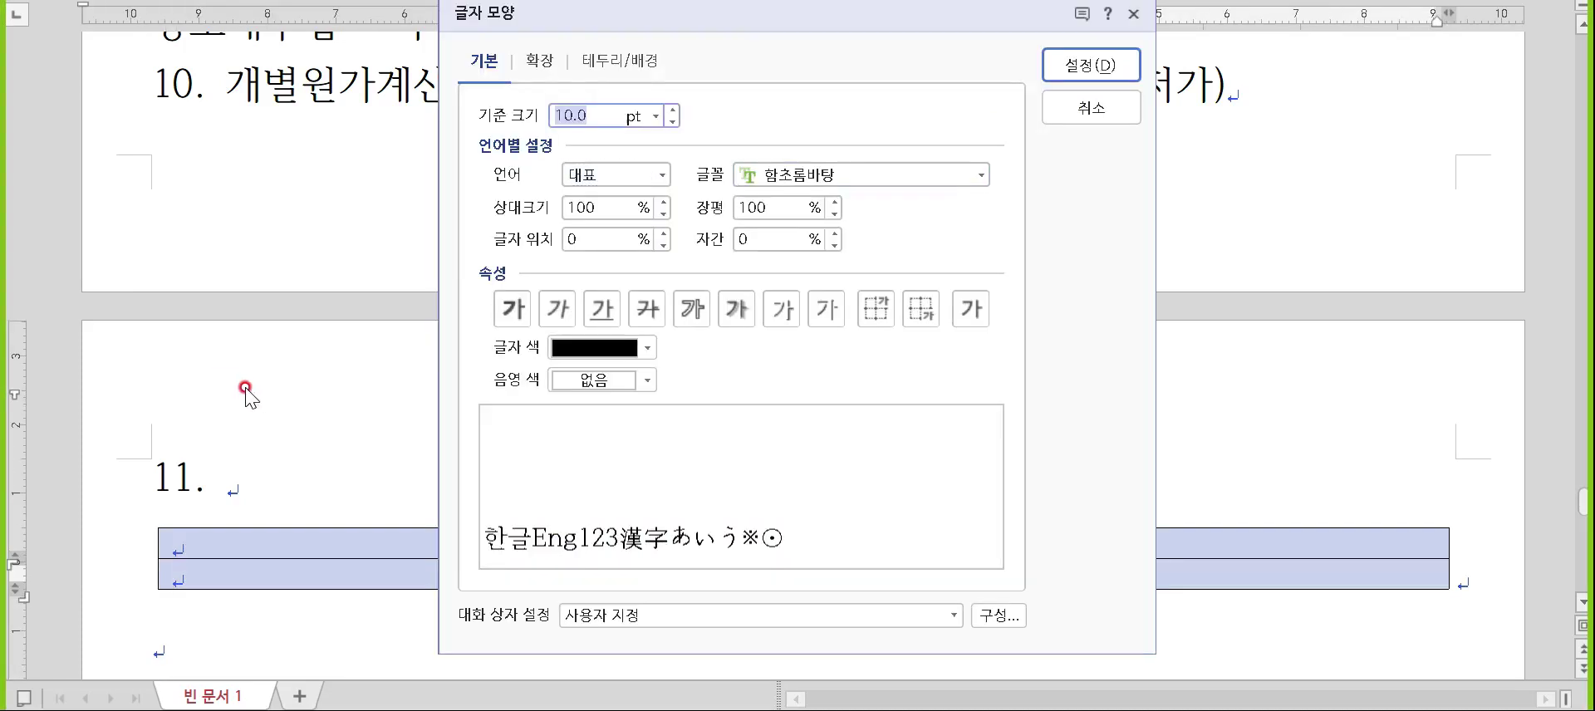
text(146)
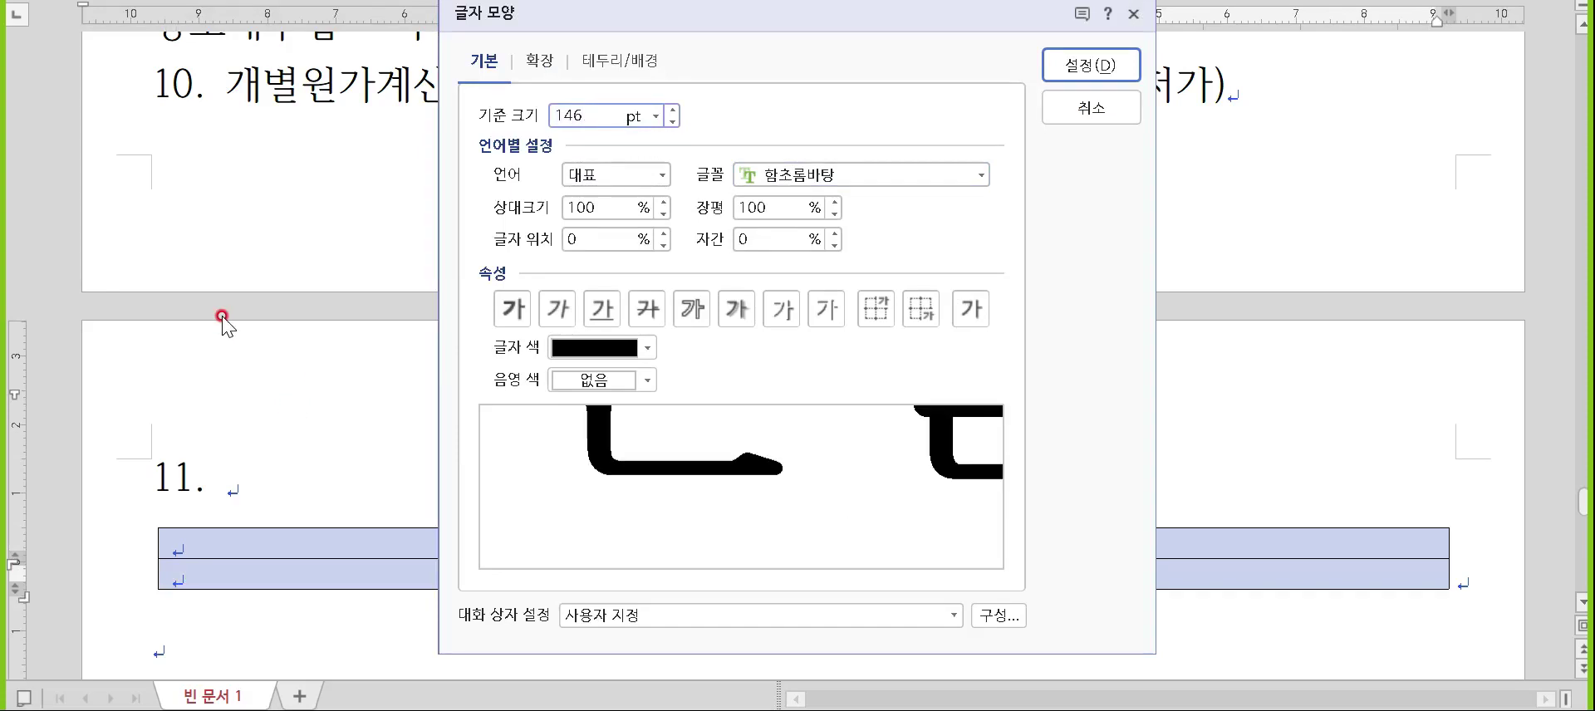
key(BackSpace)
key(BackSpace)
text(4)
key(Return)
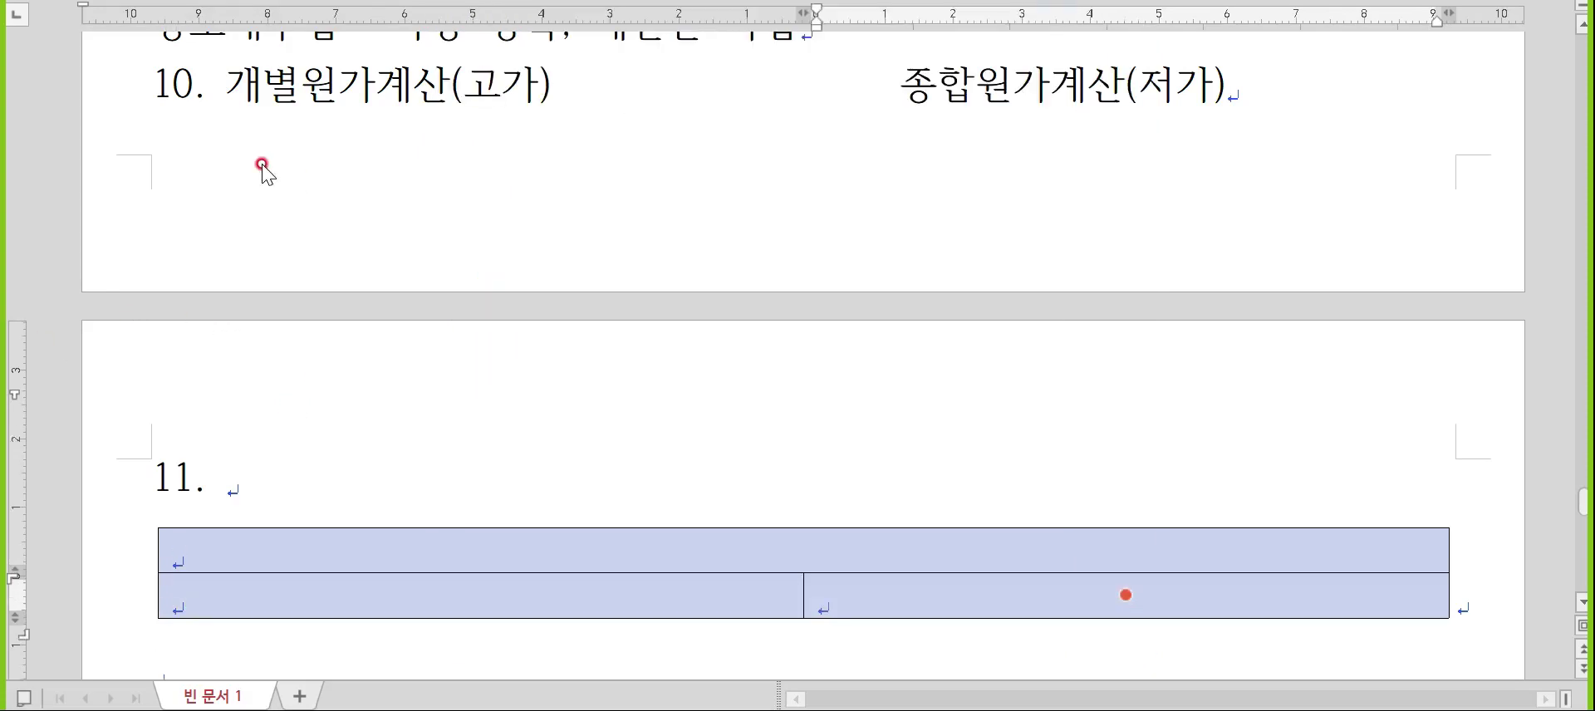
- Remove the outer borders of the table by applying no line to the outside edges of its cells
key(l)
click(585, 73)
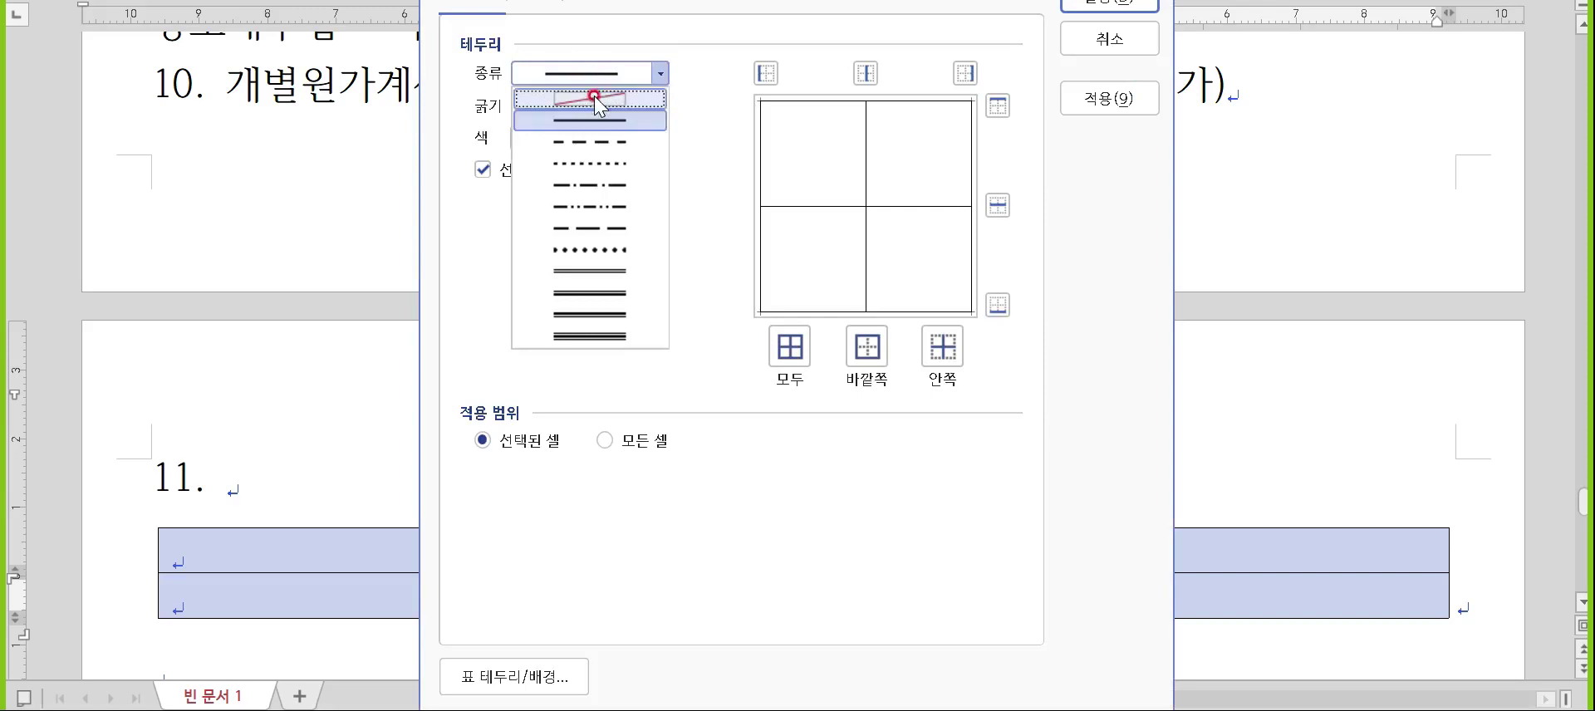
click(594, 96)
click(866, 346)
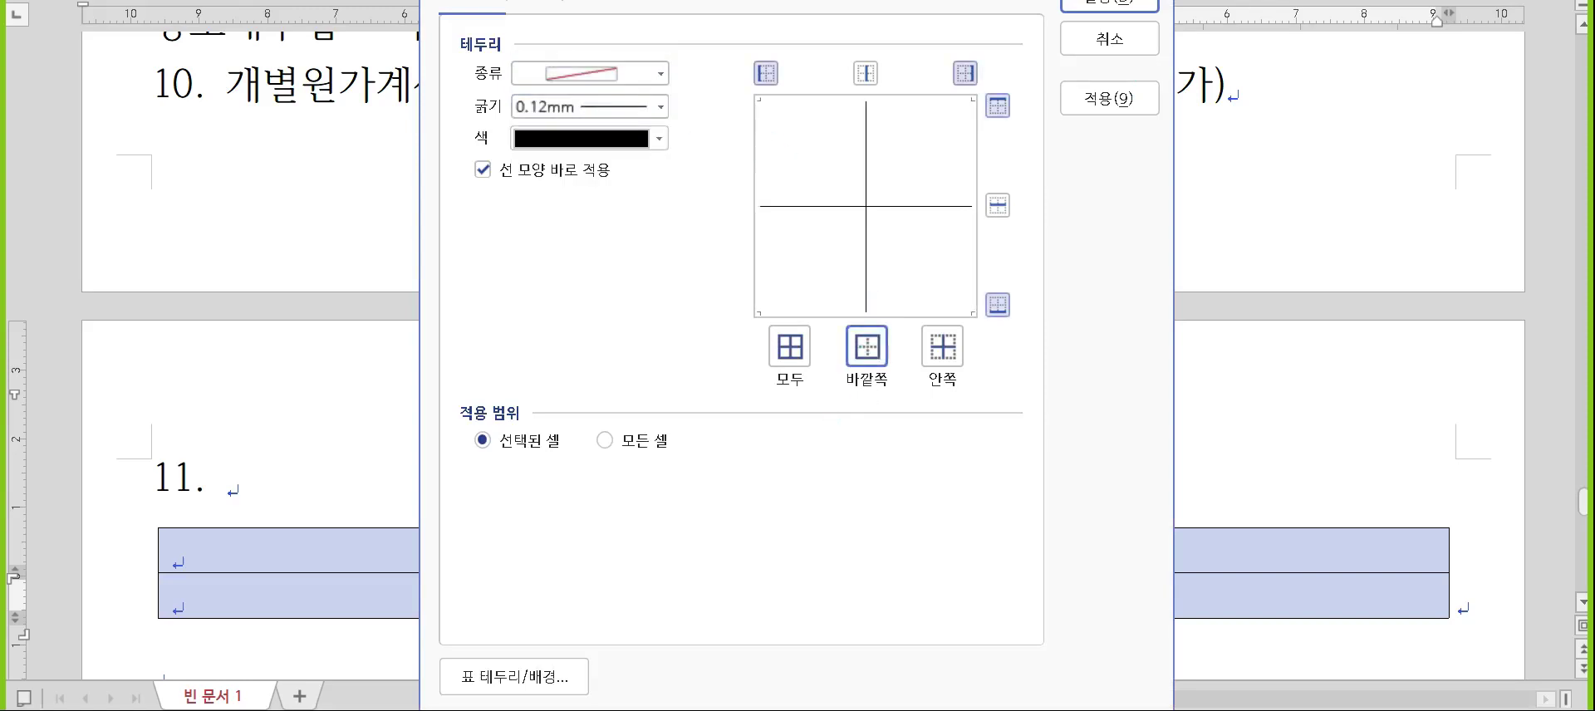
click(1110, 4)
key(Escape)
- Centre the text in the merged top cell and copy the empty table for reuse
click(806, 542)
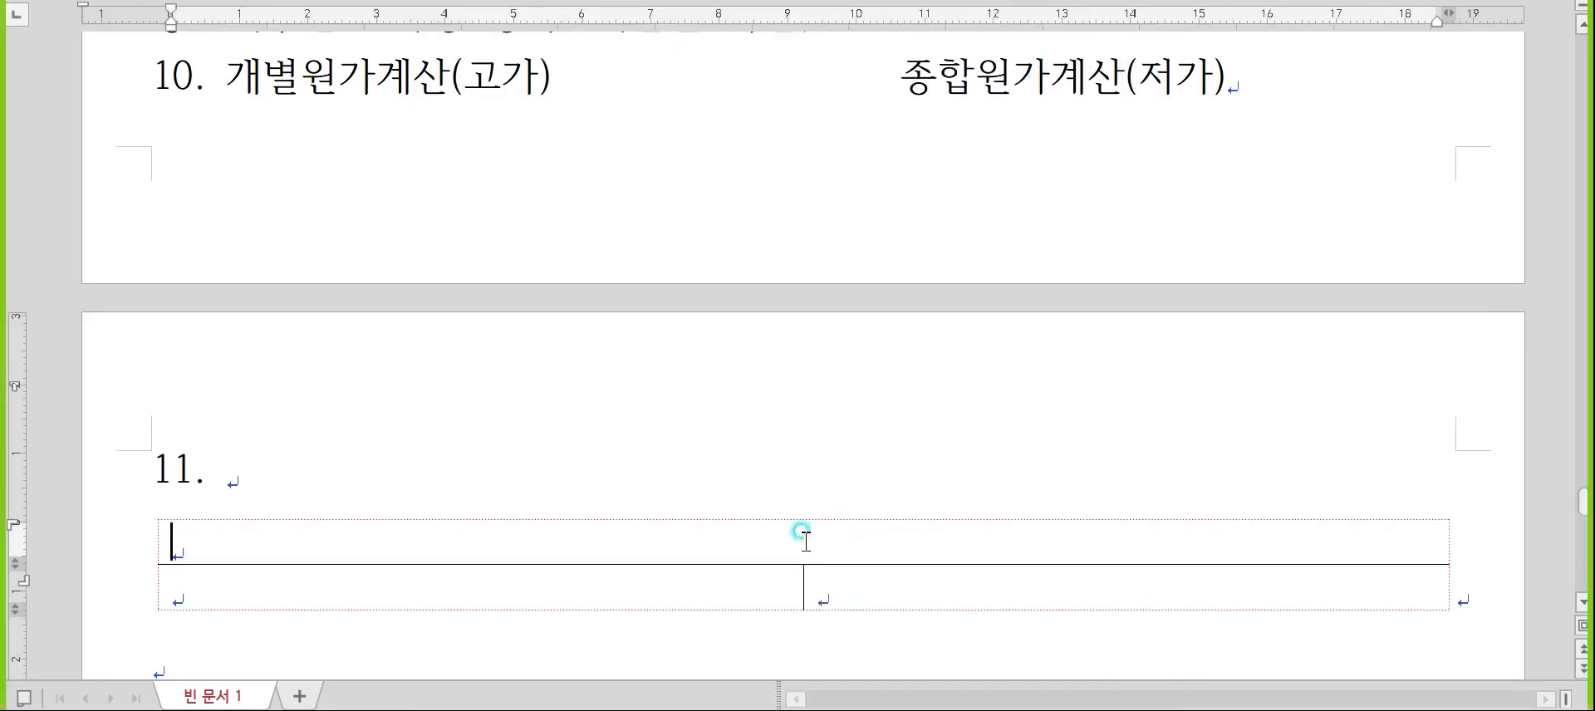
click(824, 519)
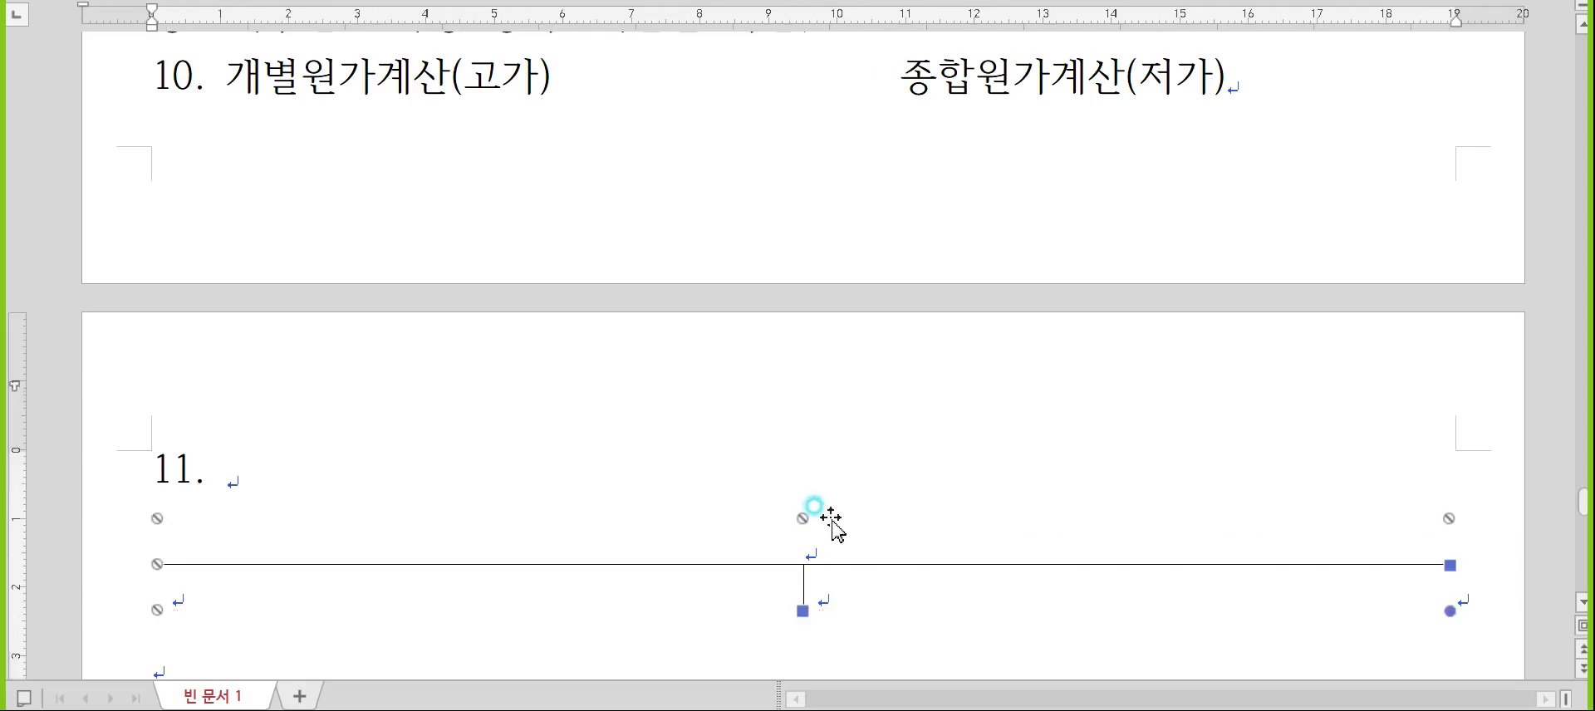
click(818, 531)
scroll(821, 536, down, 5)
- Title the table 재공품 and enter 기초재공품 and 당기총제조원가 on two lines in its lower-left cell
text(ㅈ)
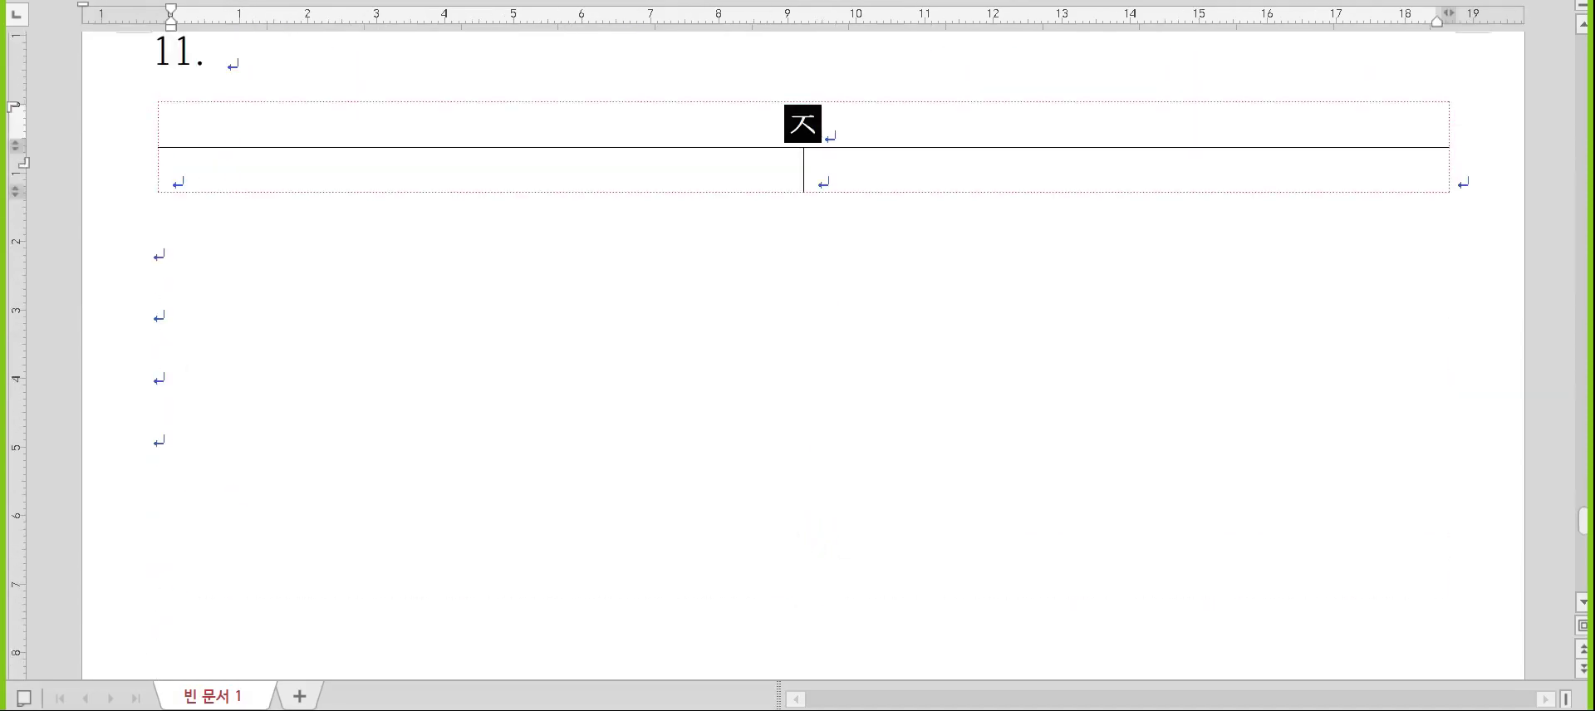
text(재공품)
key(Tab)
text(깃)
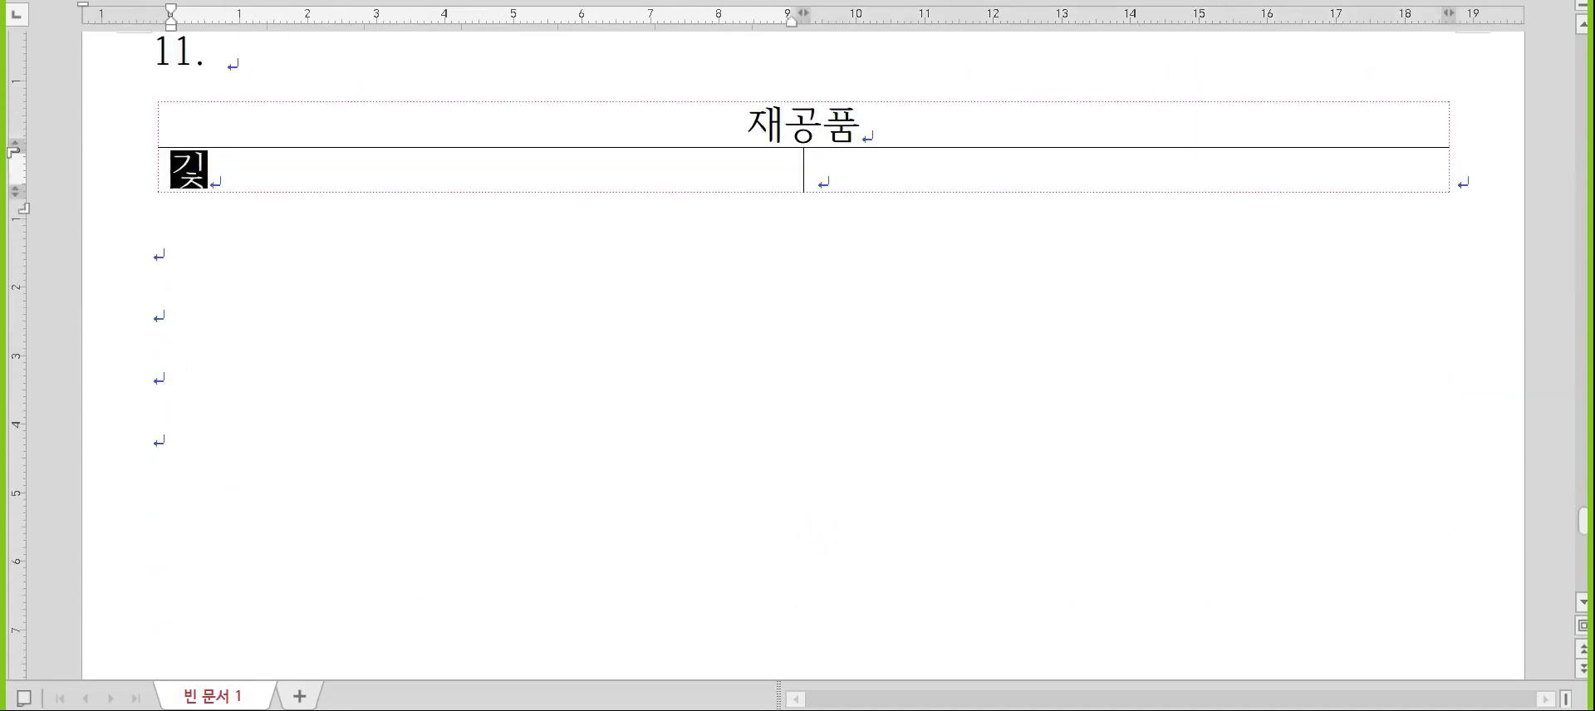
text(초재공품)
key(Return)
text(당기총)
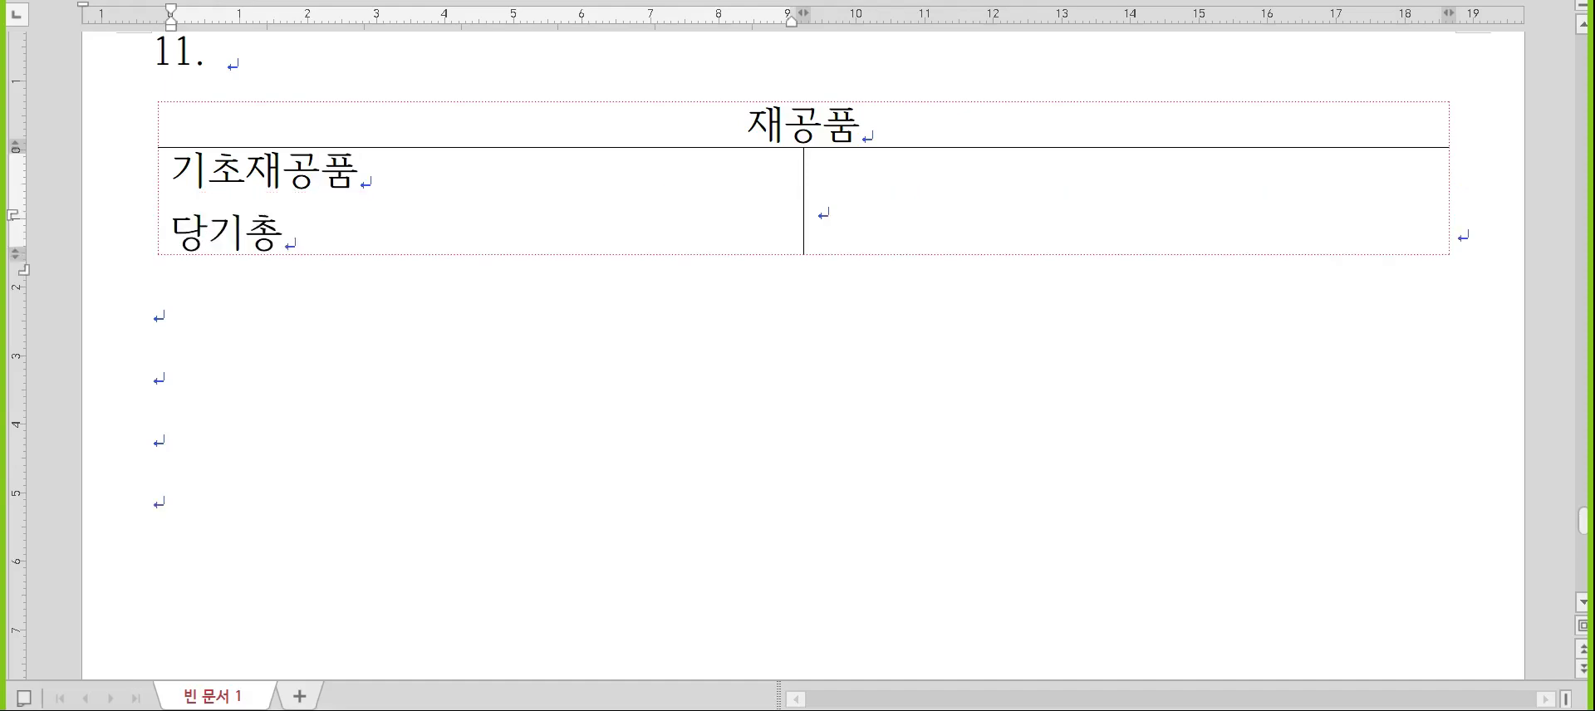
text(제조원가)
- Enter 당기제품제조원가 and 기말재공품 on two lines in the lower-right cell of the 재공품 table
key(Tab)
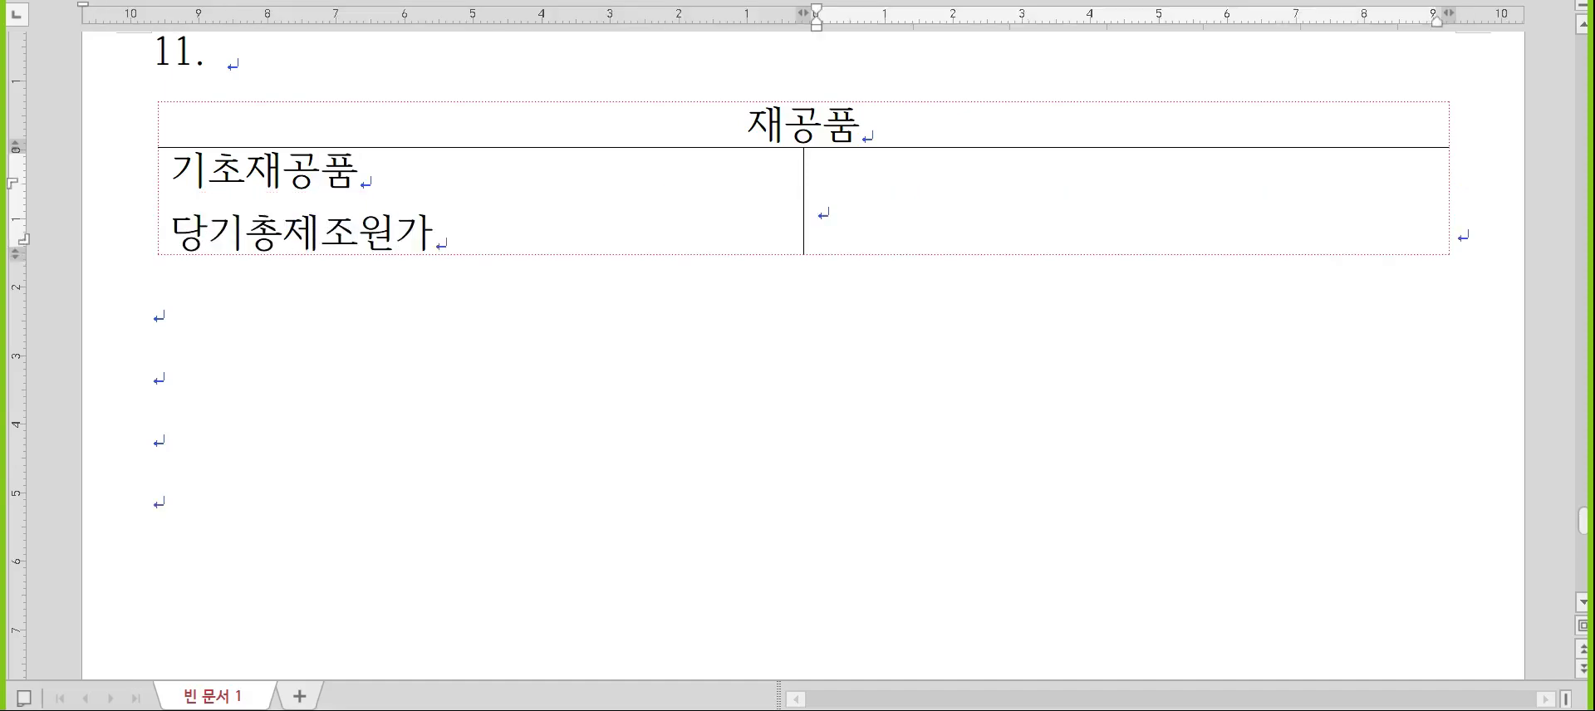
text(당기제품제조원가)
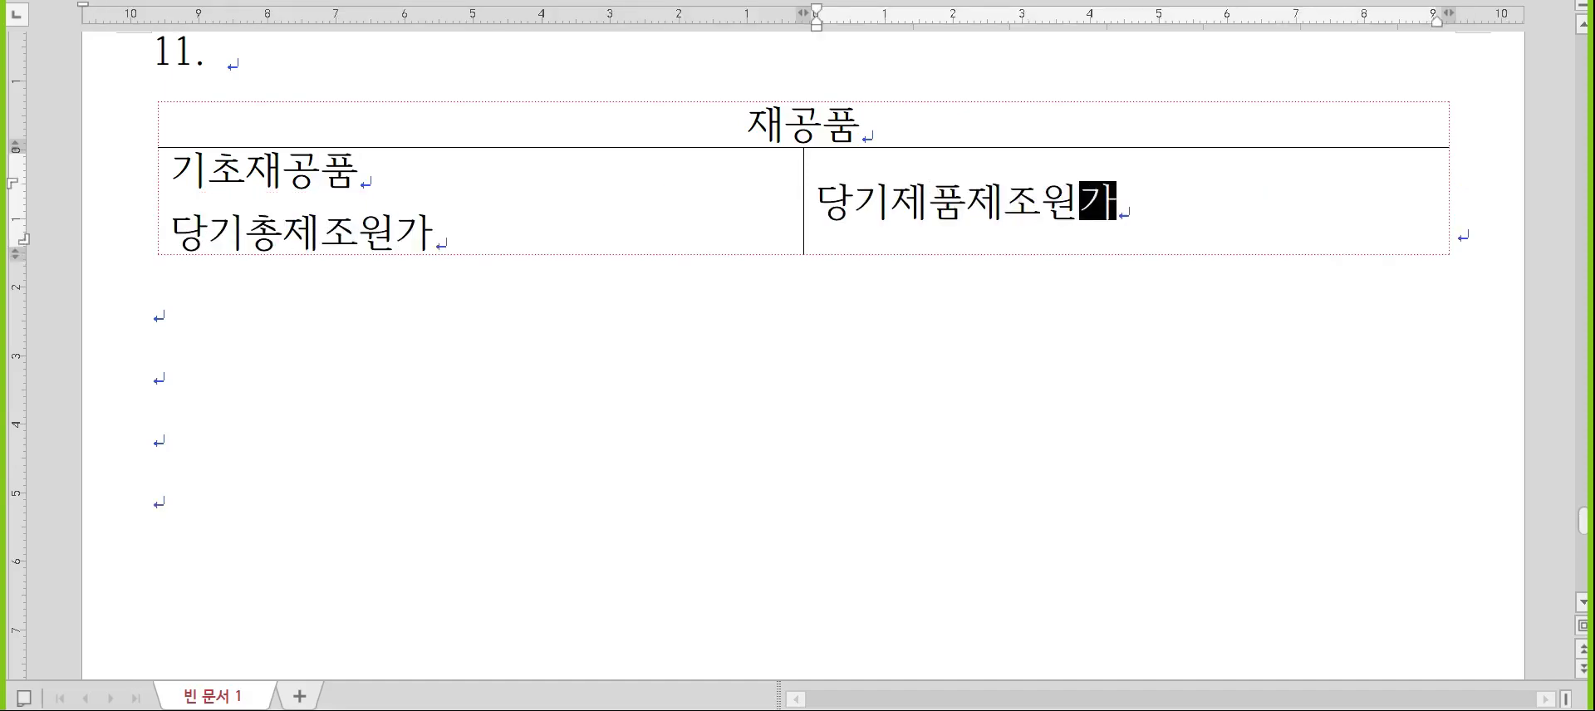
key(Return)
text(기말재공품)
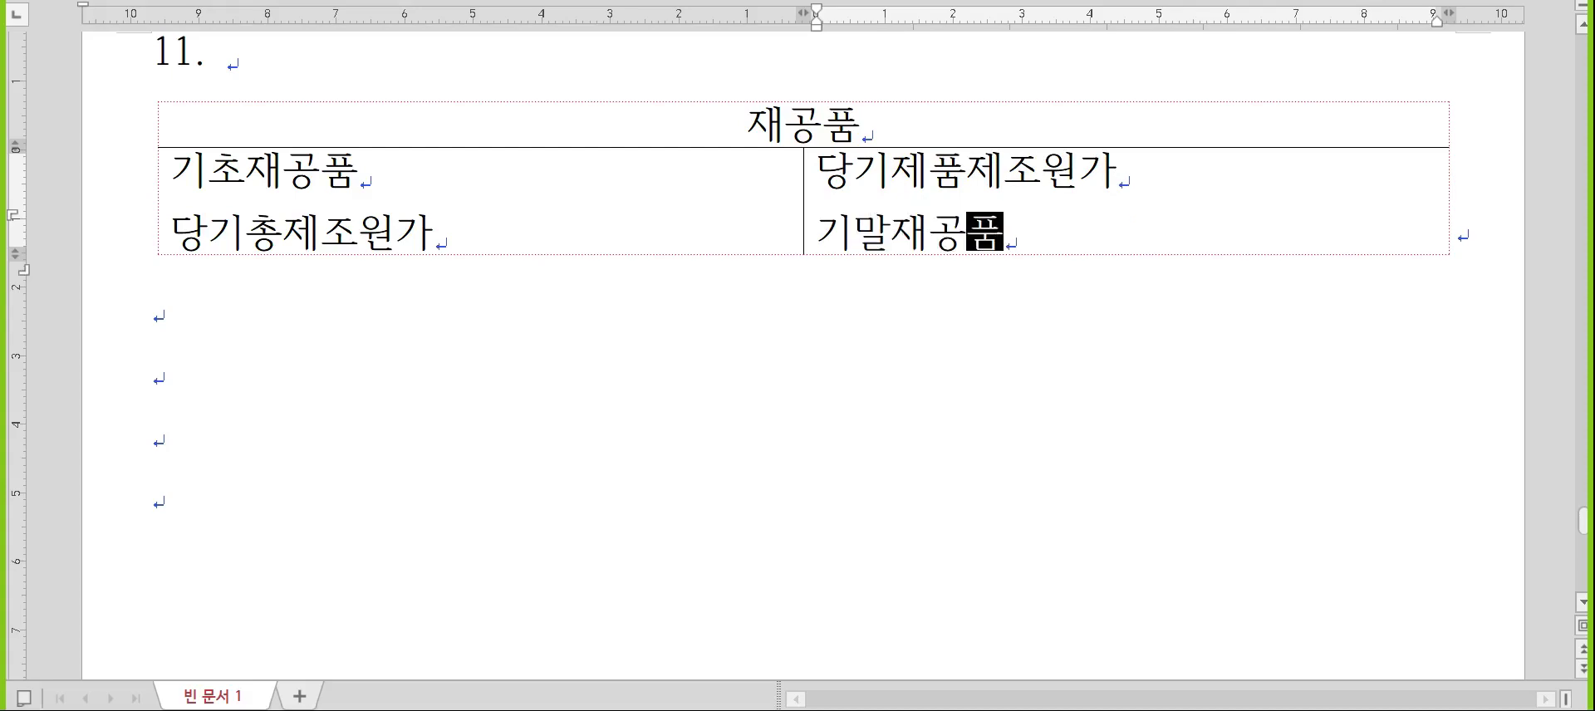
- Paste the copied empty table below the 재공품 table and title it 제품
click(154, 305)
key(ctrl+v)
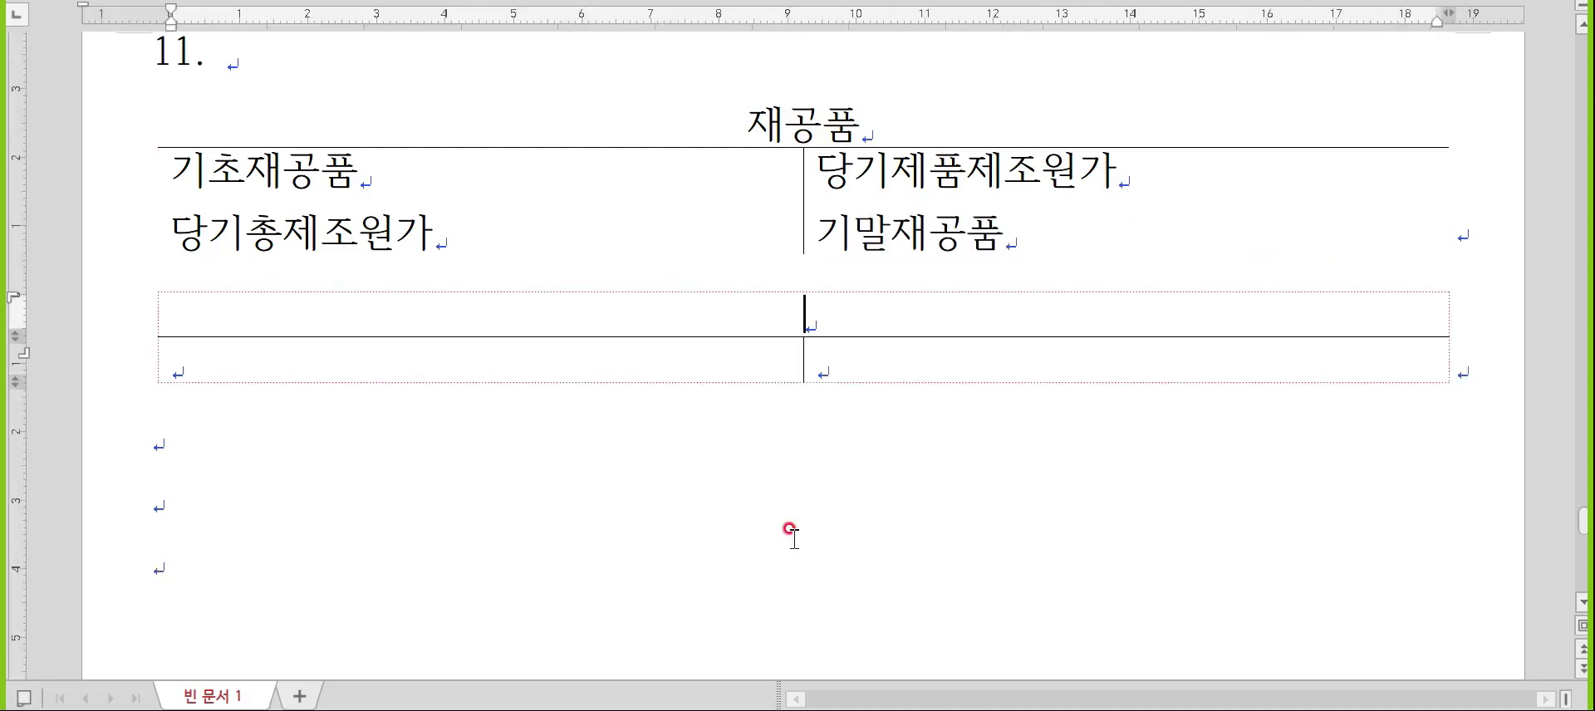
text(제품)
key(Down)
key(Left)
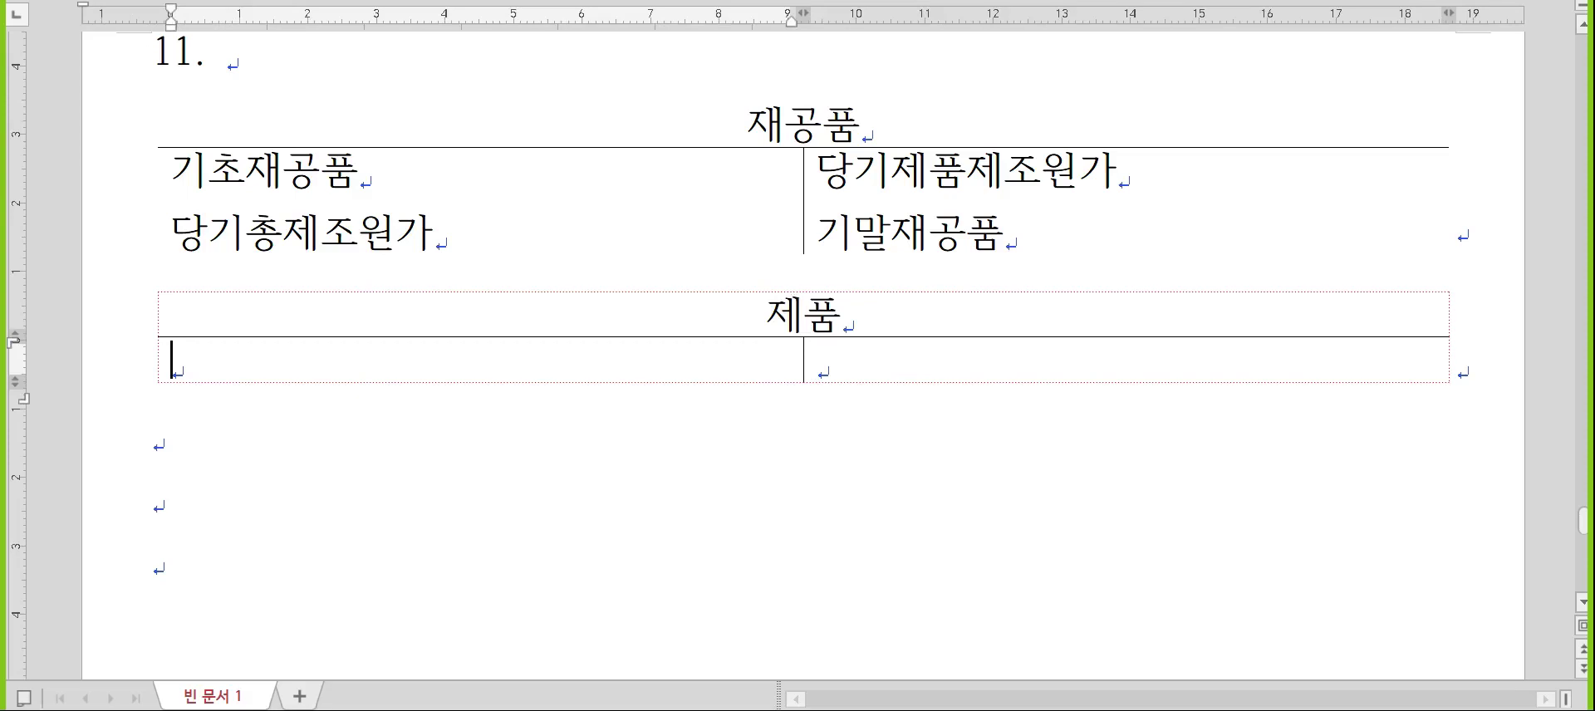
- Enter 기초제품 and 당기제품제조원가 on two lines in the lower-left cell of the 제품 table
text(기초제품)
key(Return)
text(당기제품)
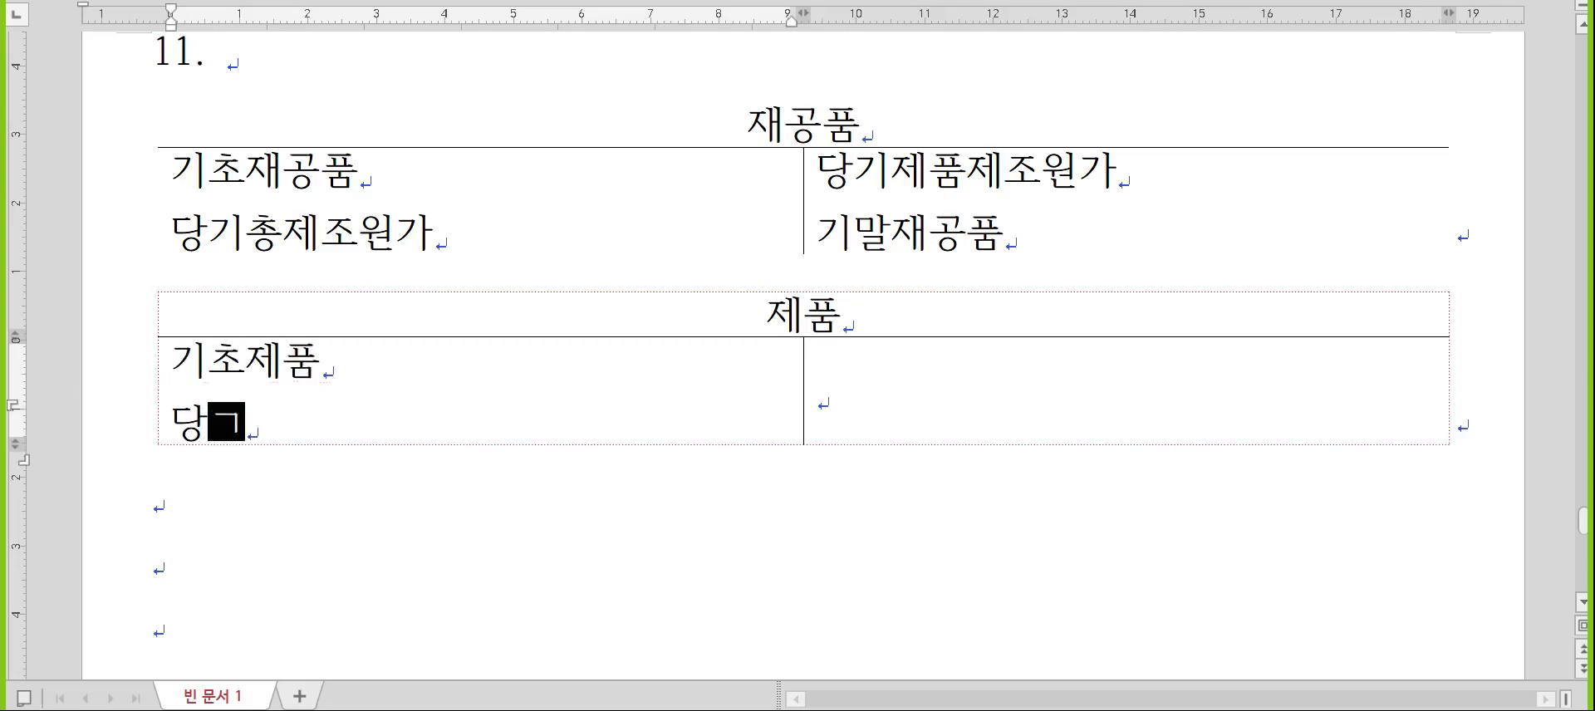
text(제조원가)
- Enter 매출원가 and 기말제품 on two lines in the lower-right cell of the 제품 table
key(Tab)
text(매출)
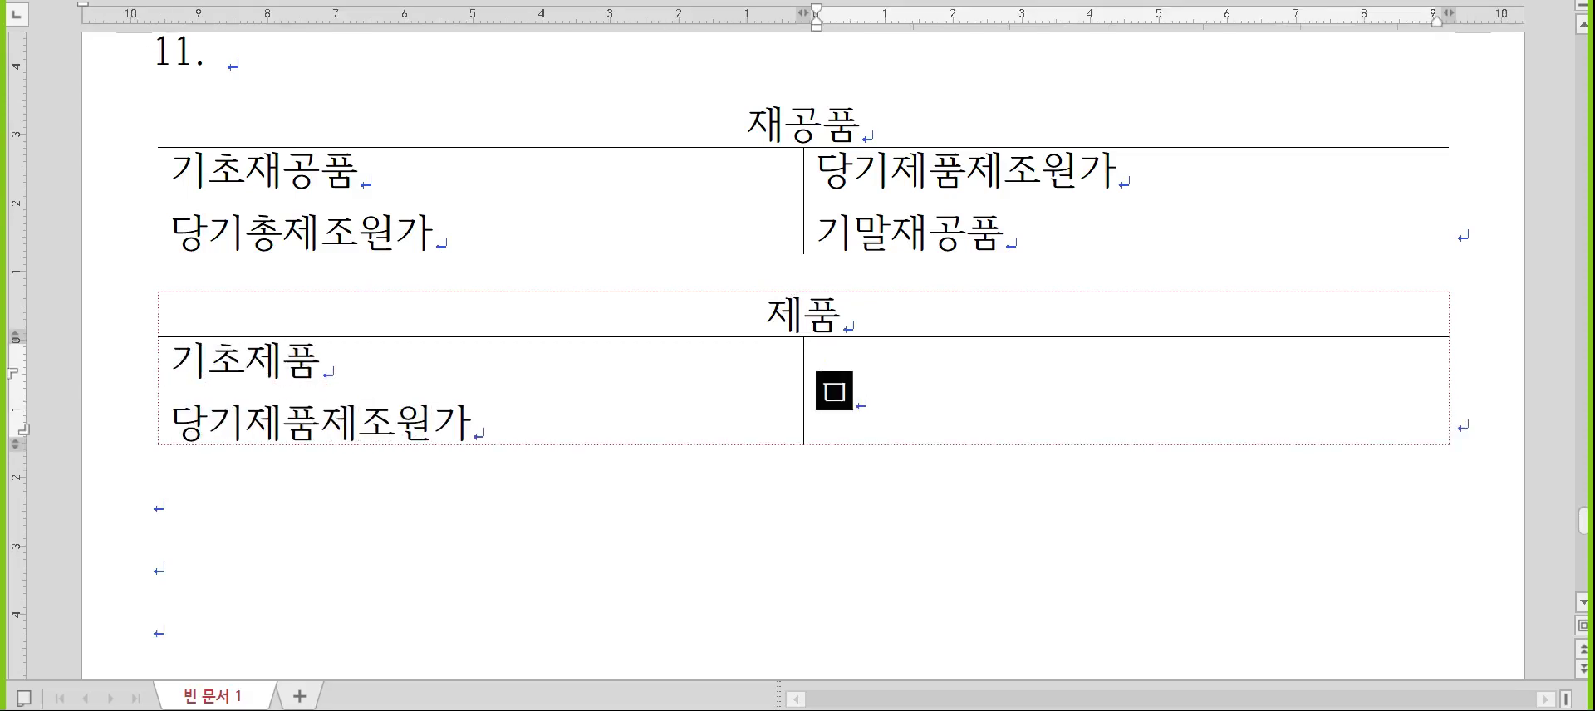
text(원가)
key(Return)
text(기말제품)
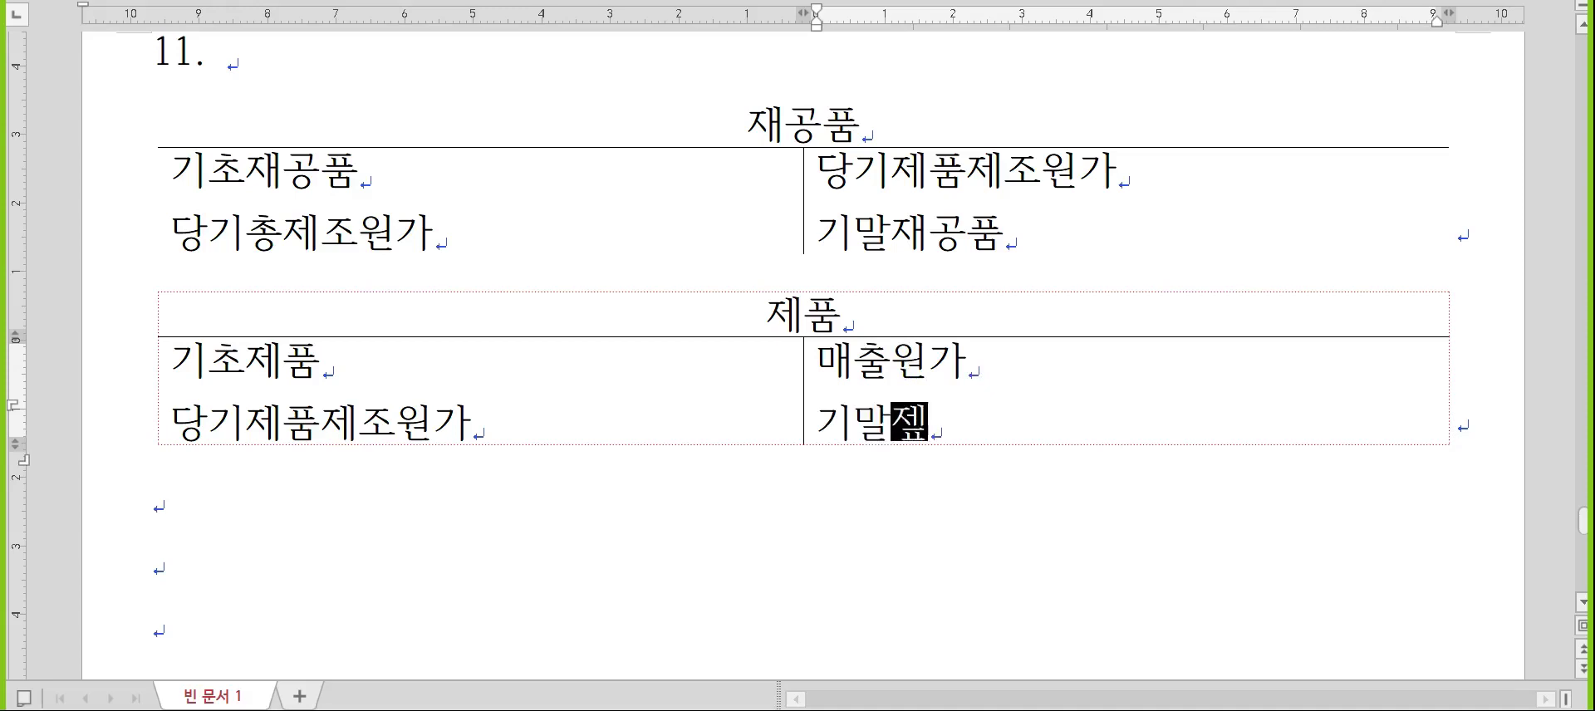
- In the 재공품 table, add 450,000 after 기초재공품 and 800,000 after 당기총제조원가, spaced to line up
key(Up)
key(Up)
key(Up)
key(Up)
key(Up)
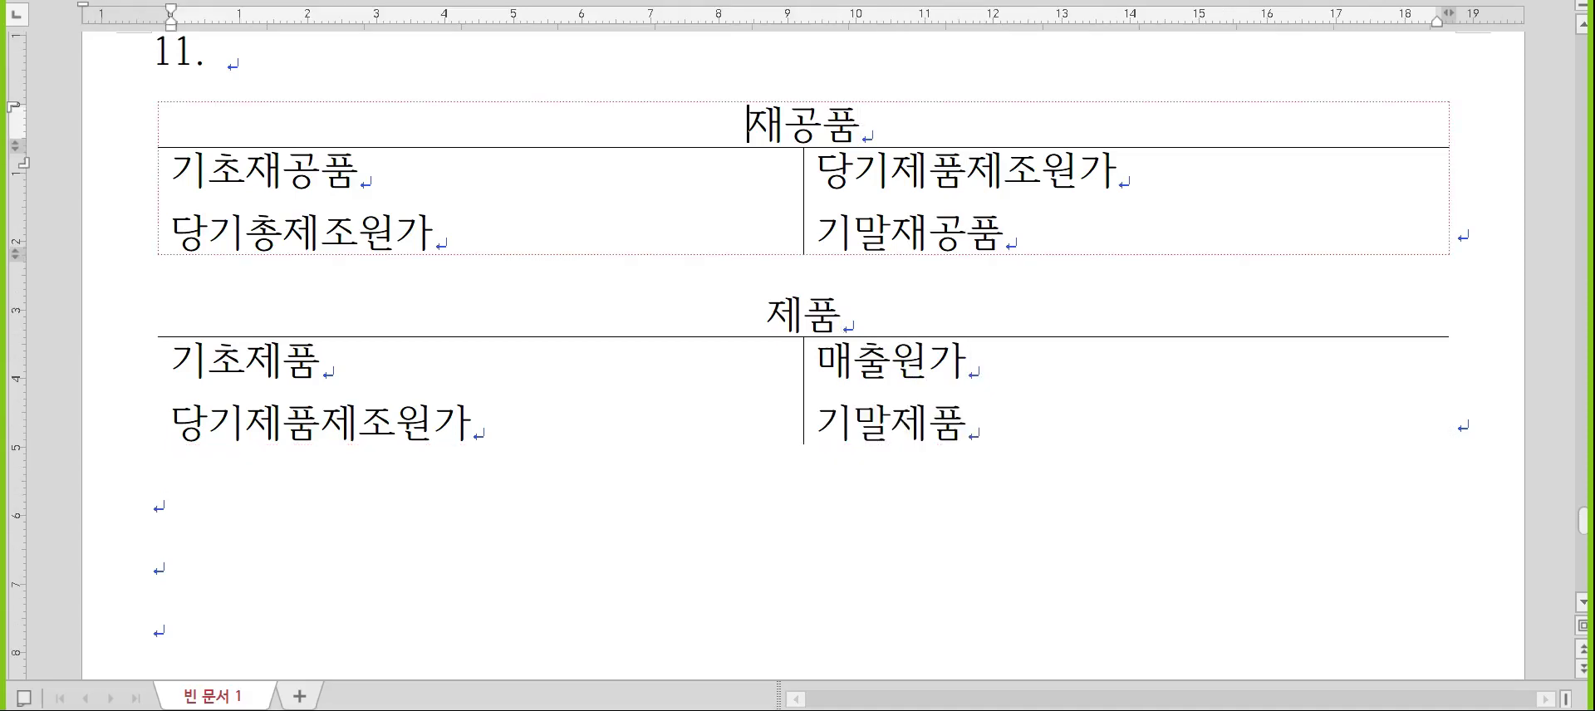
click(766, 316)
click(170, 180)
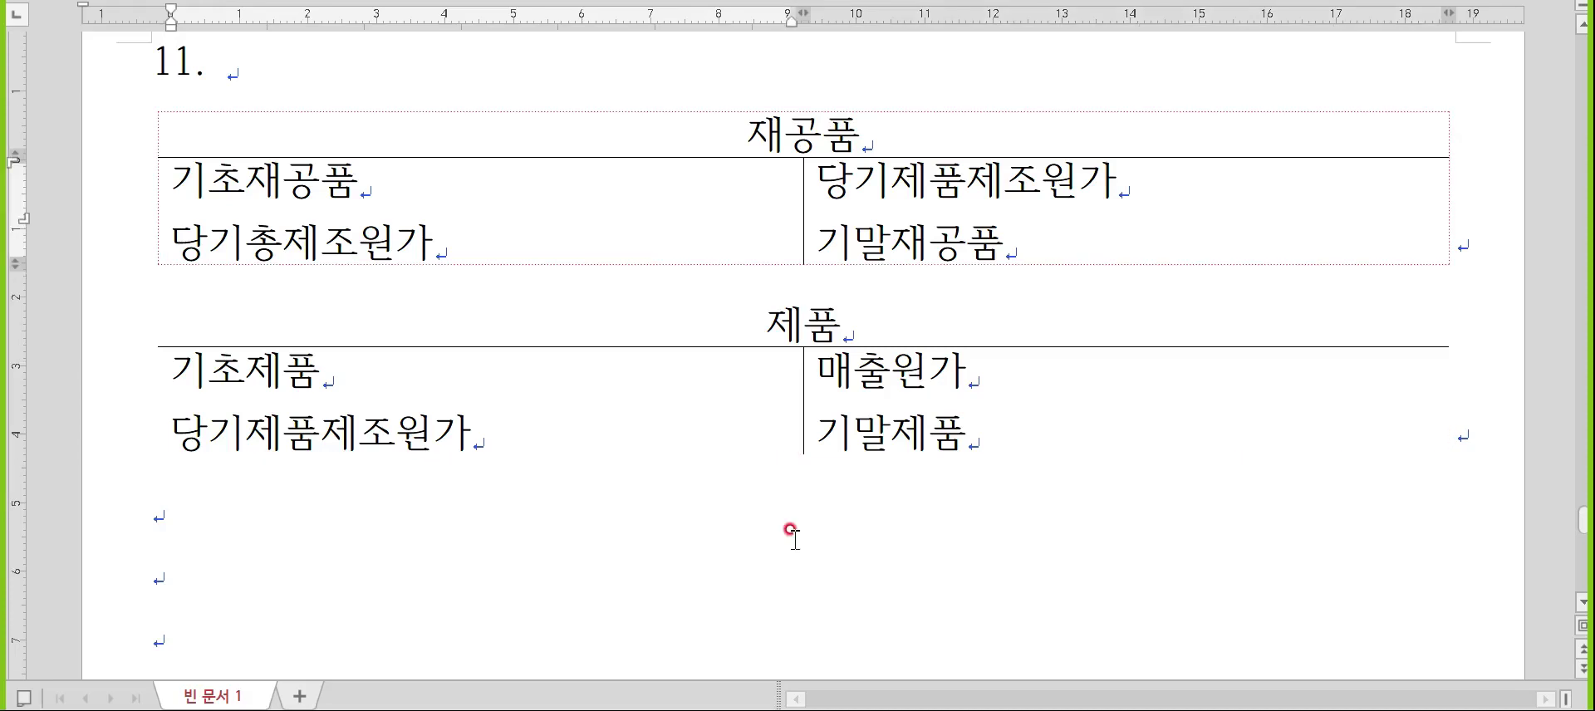
key(End)
text(450,000 당기총제조원가)
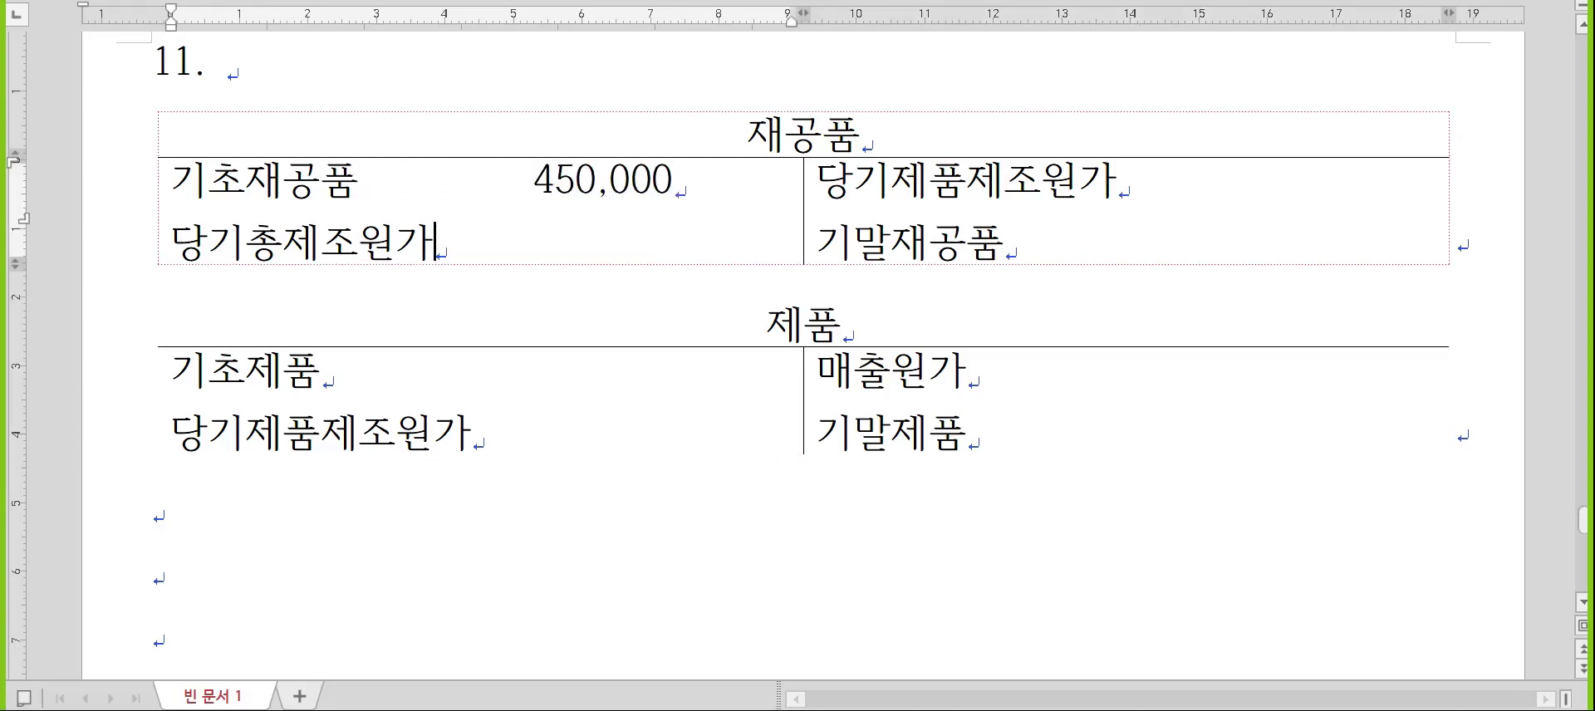
text(     800,000)
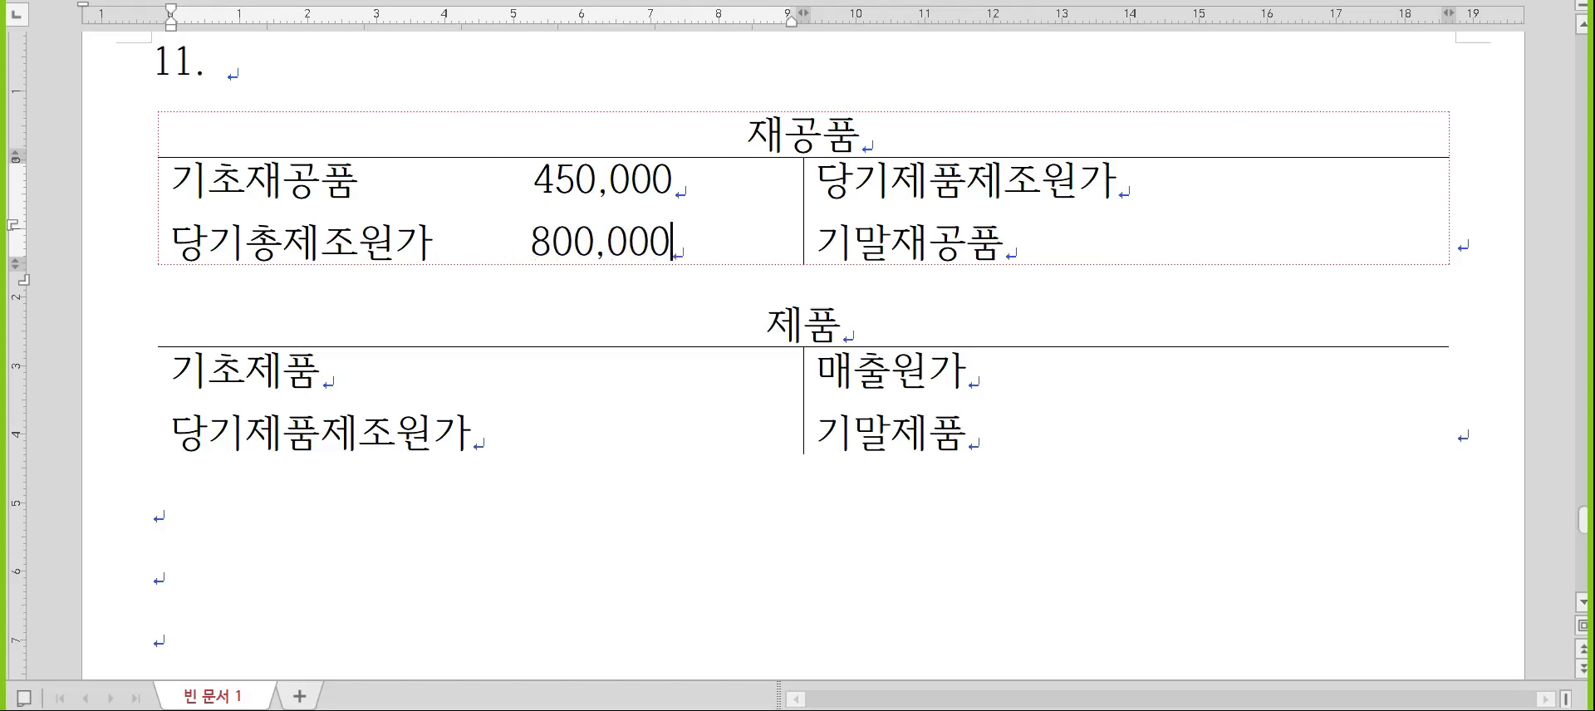
- Add 600,000 after 기말재공품 in the 재공품 table and 300,000 after 기초제품 in the 제품 table
key(Right)
key(Down)
key(End)
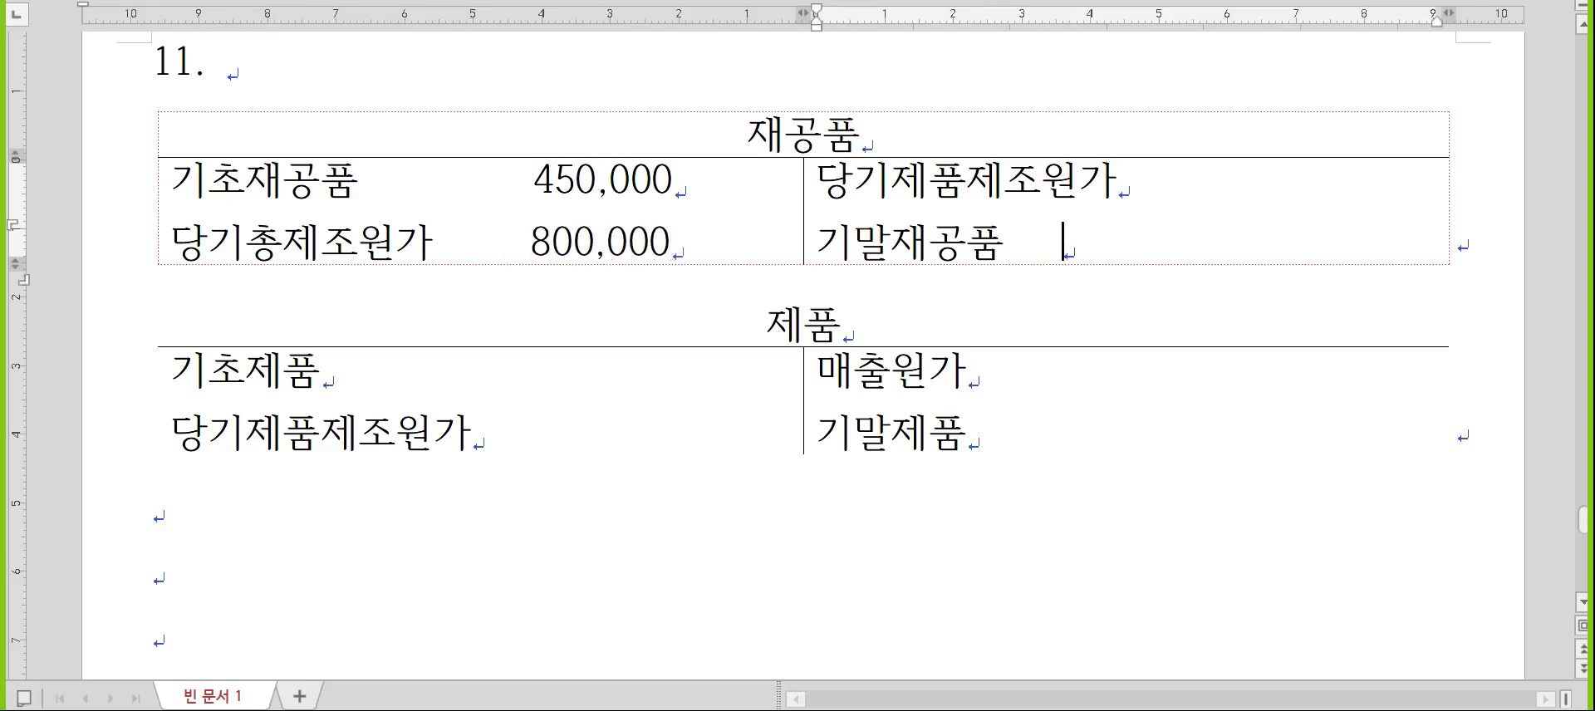
text(600,000)
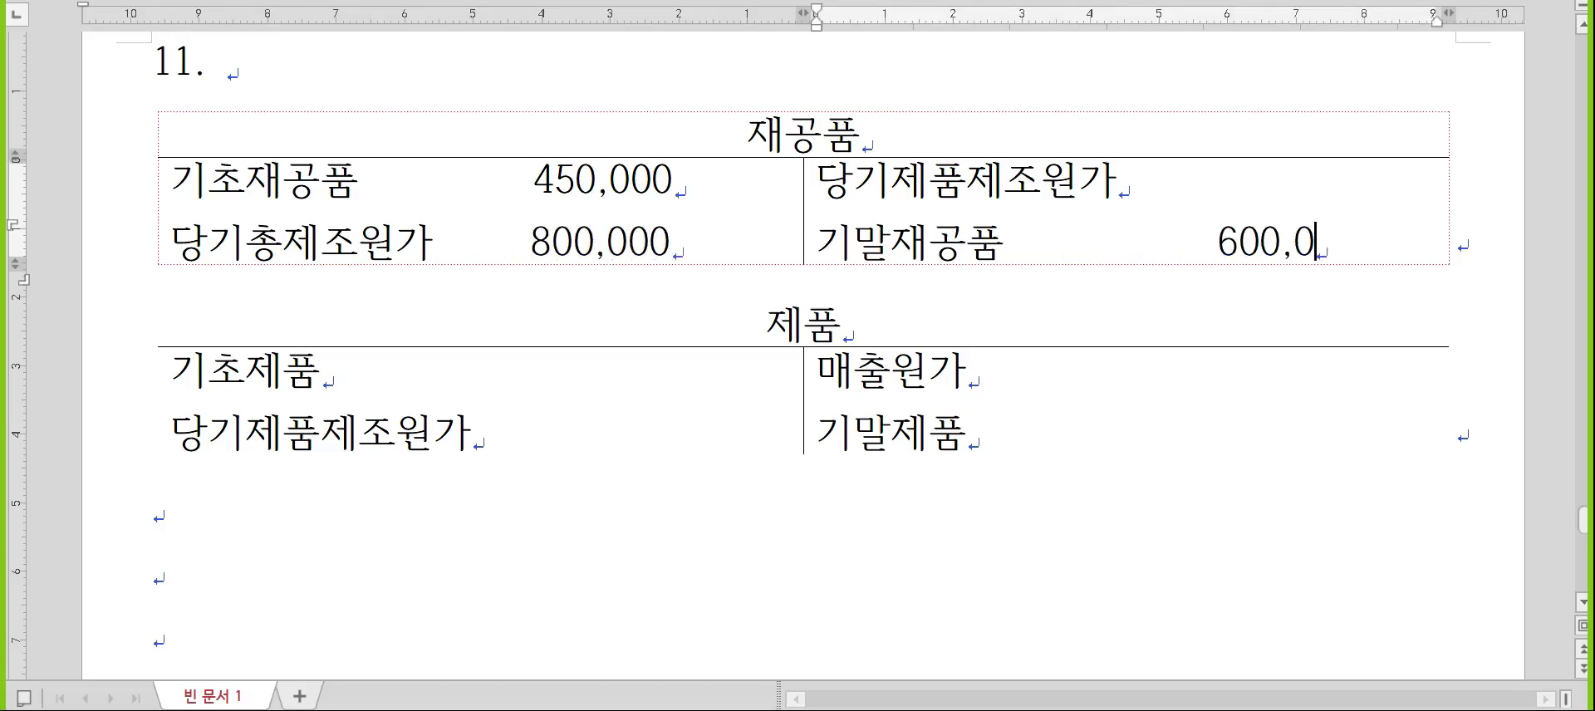
click(670, 419)
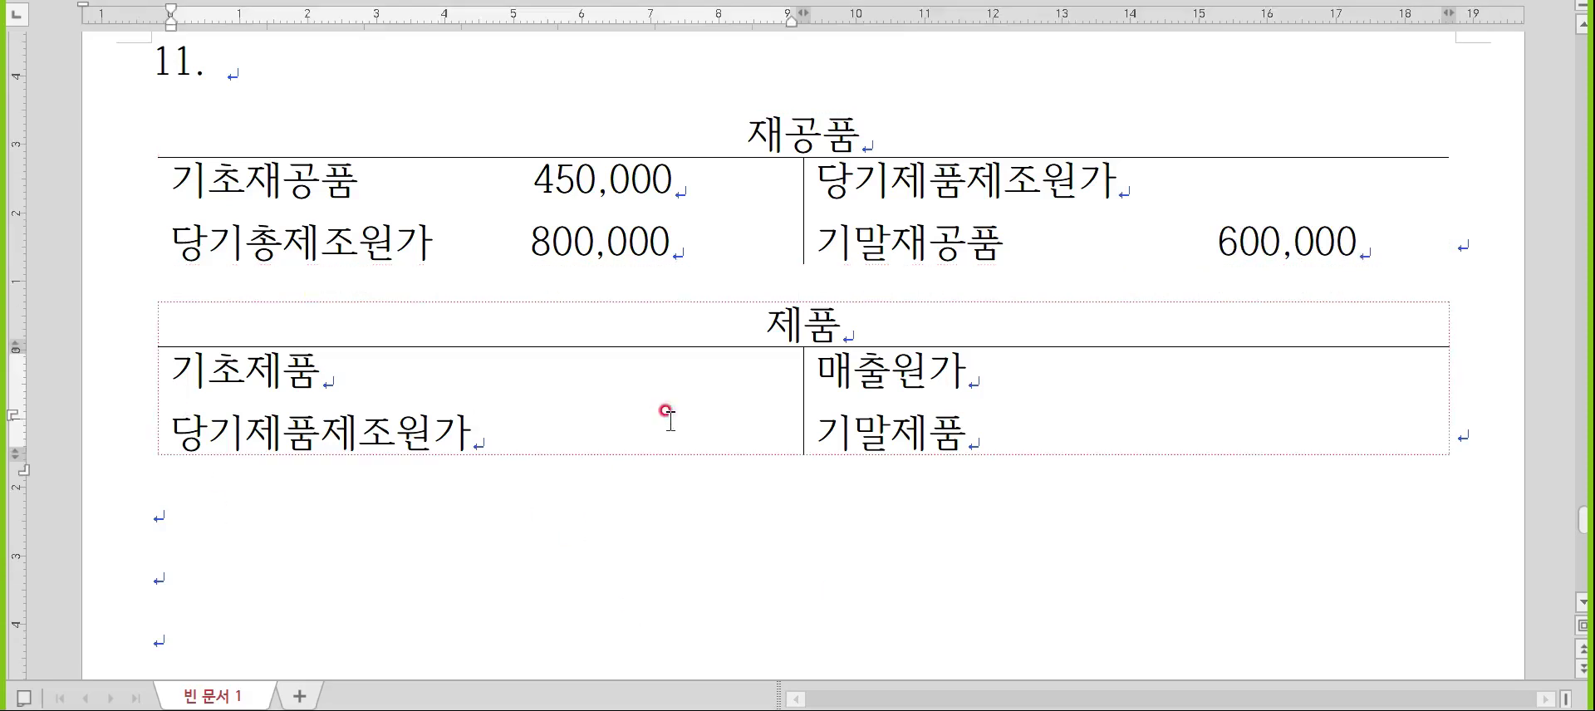
key(Up)
text(300,000)
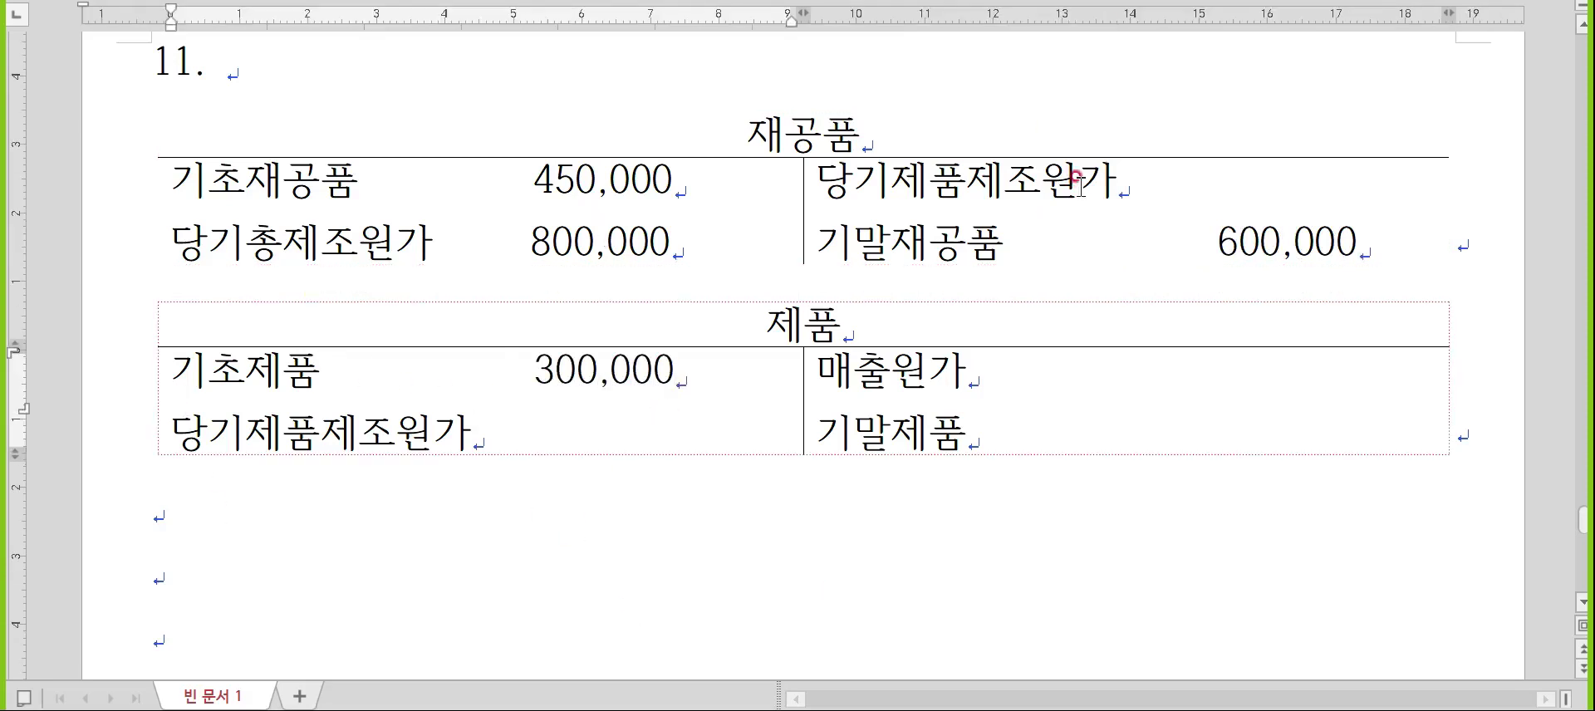
- Add 650,000 after 당기제품제조원가 in both the 재공품 and 제품 tables
click(1156, 185)
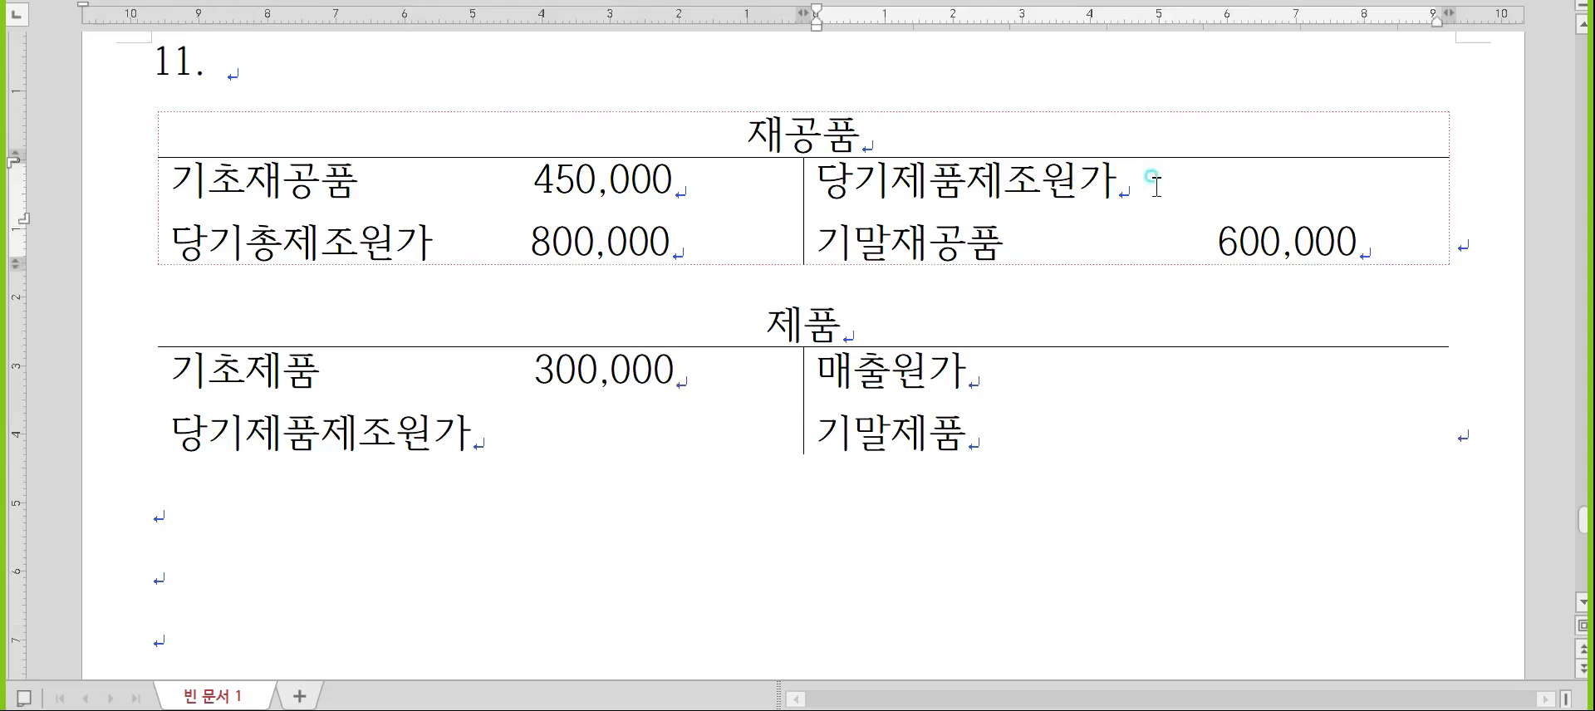
text(650,000)
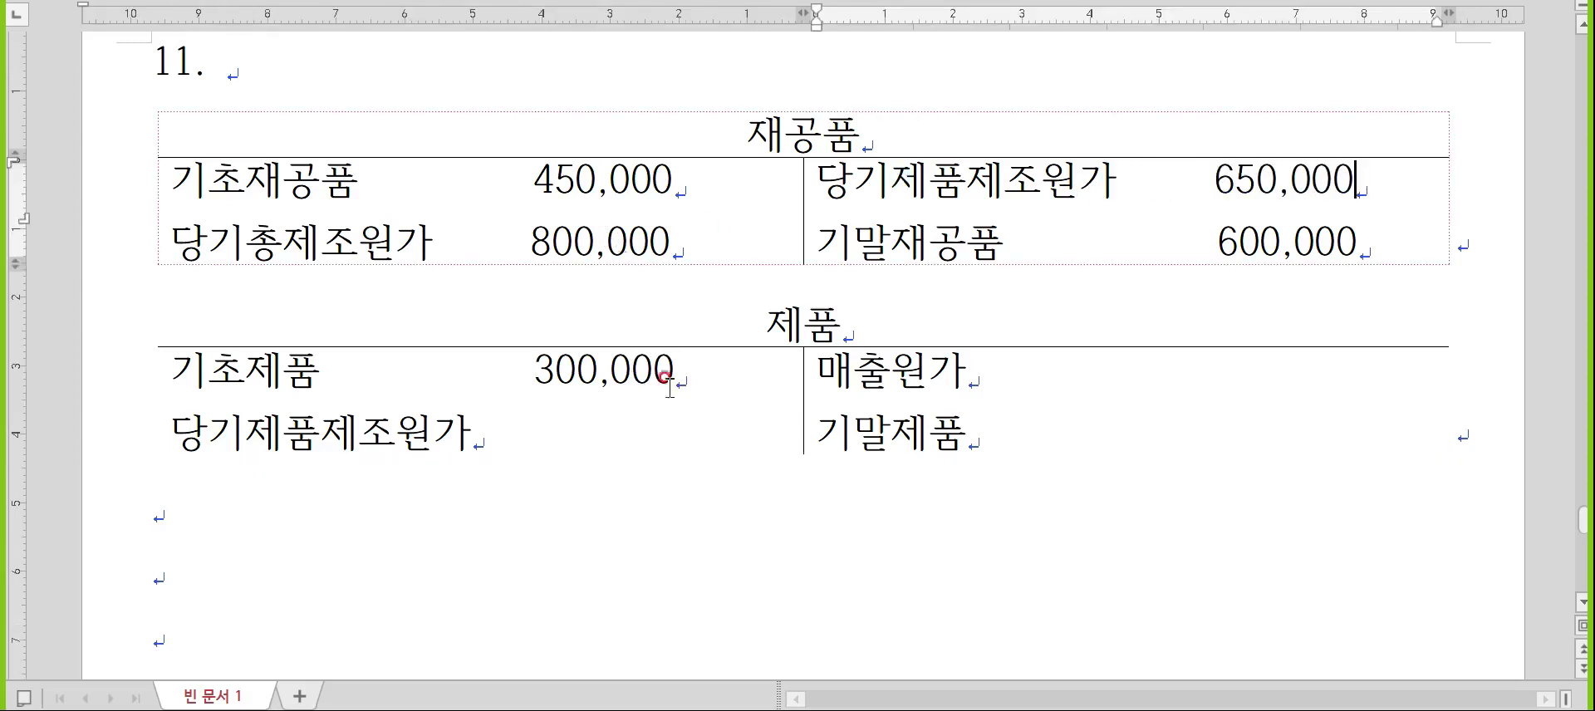
click(664, 433)
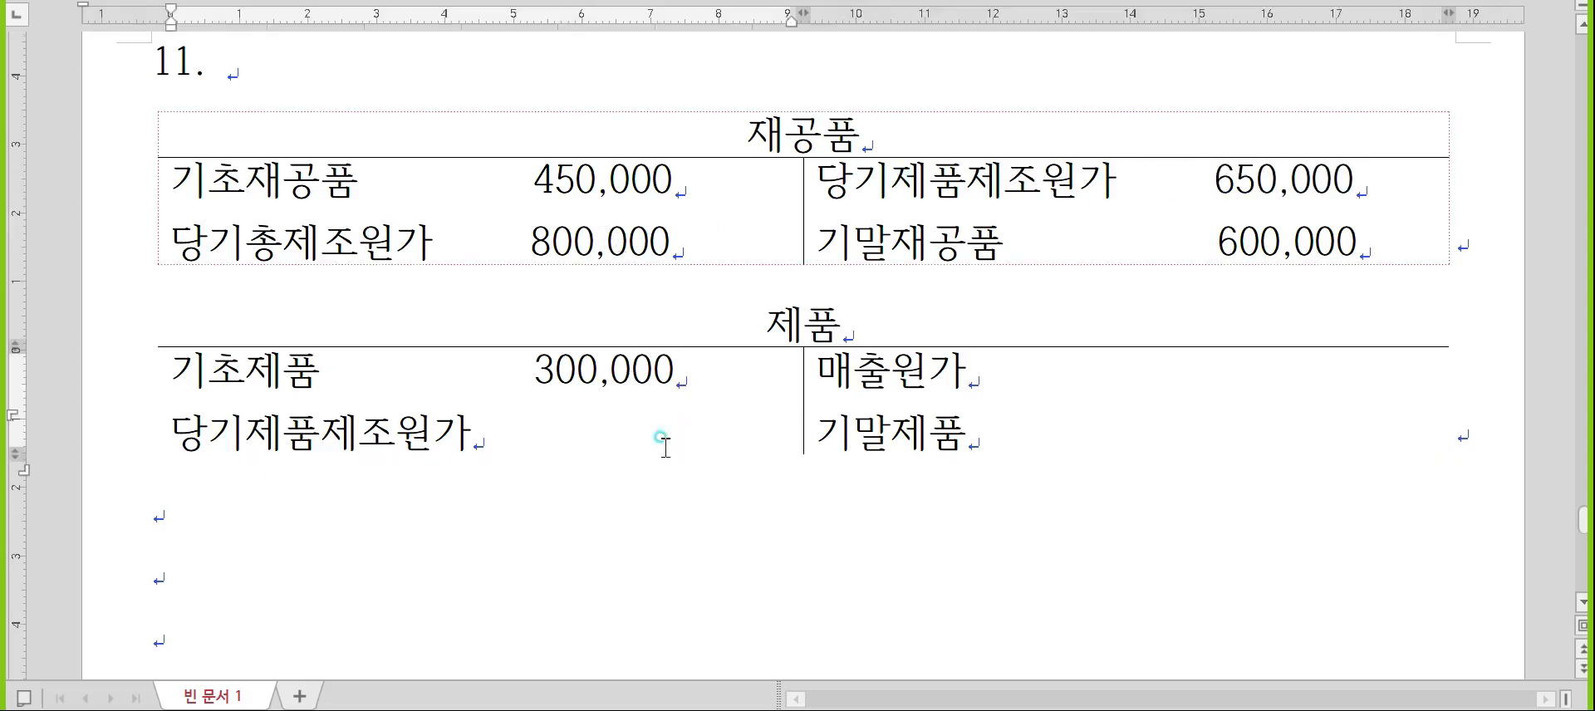
text(650,000)
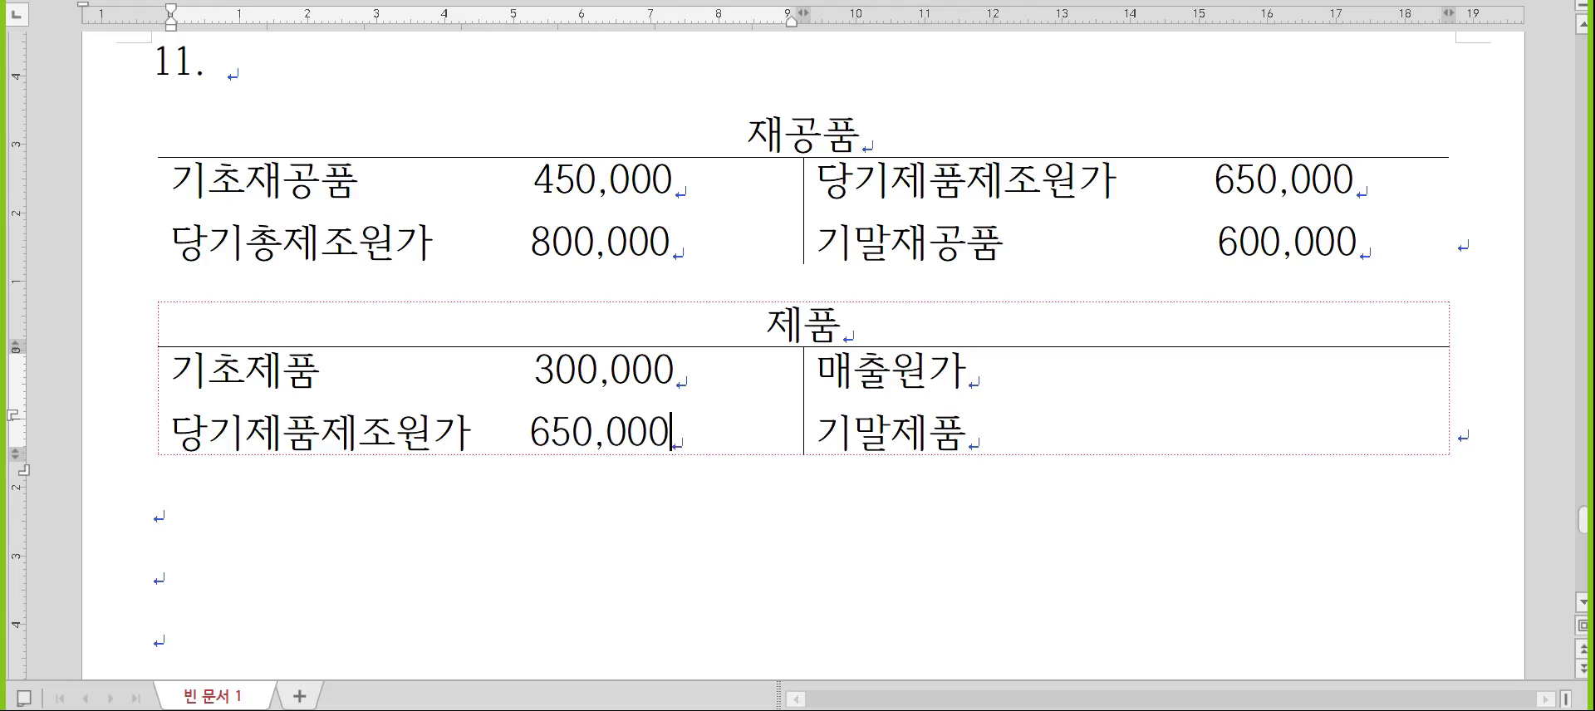
- In the 제품 table, add 550,000 after 기말제품 and 400,000 after 매출원가, aligned with each other
key(Right)
key(Down)
key(End)
text(550,00)
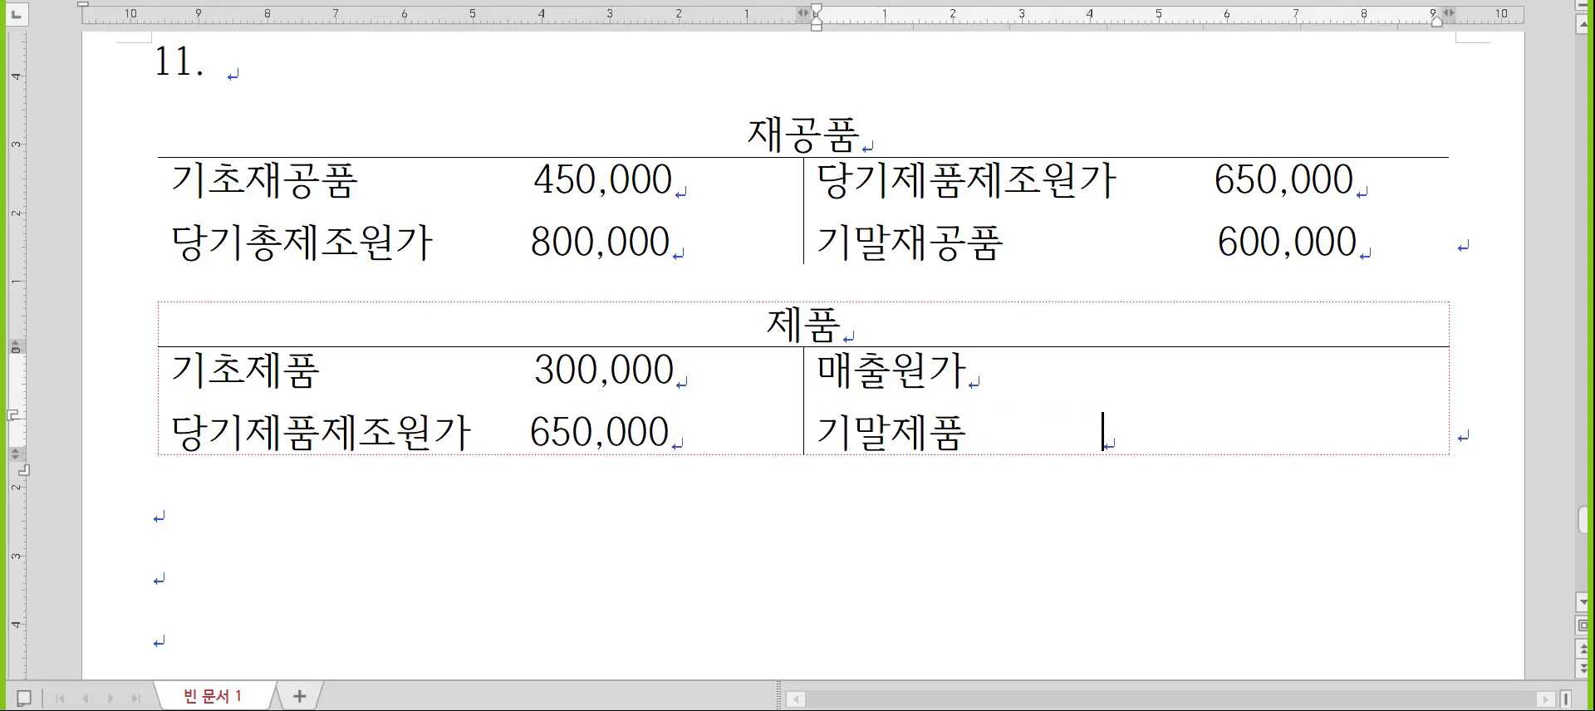
text(0)
key(Up)
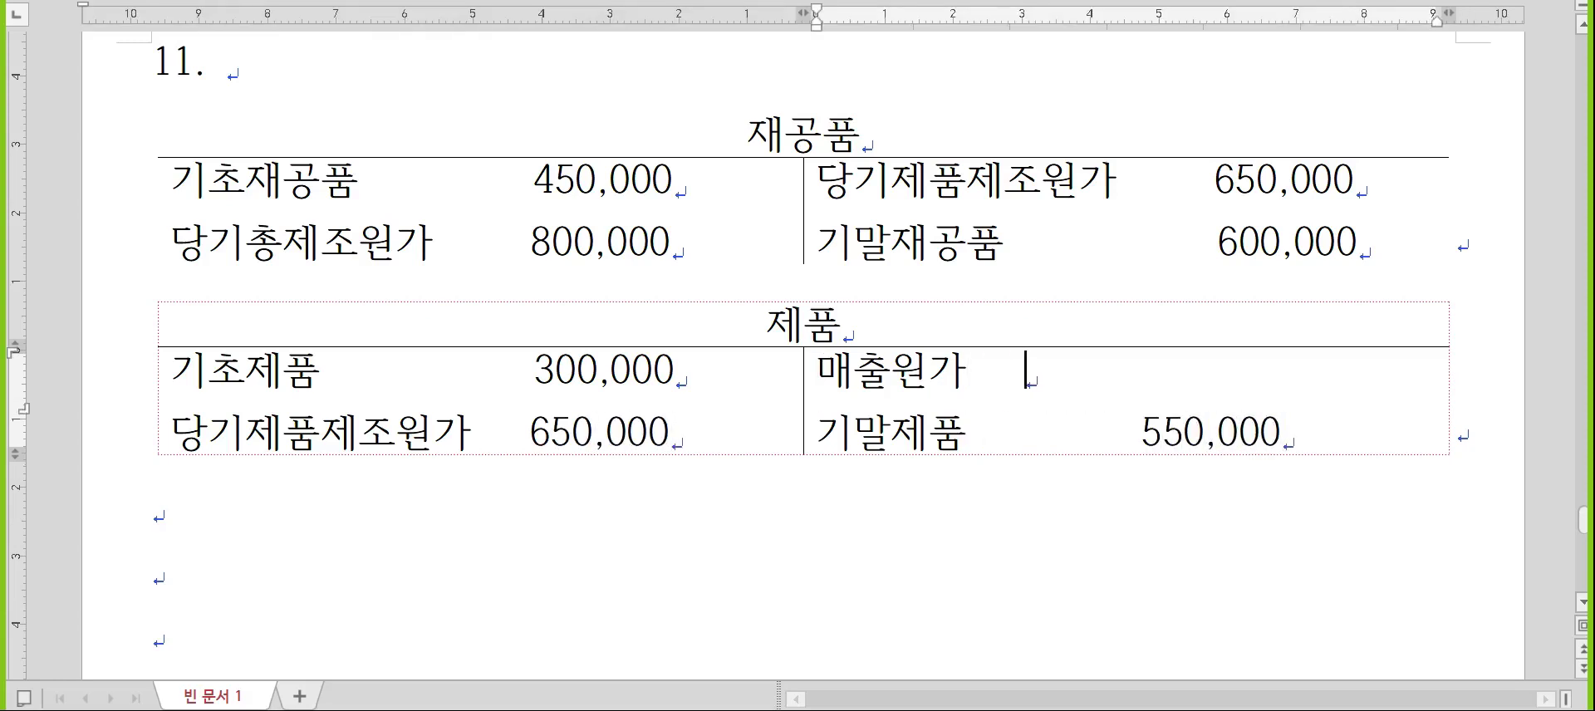
text(400,000)
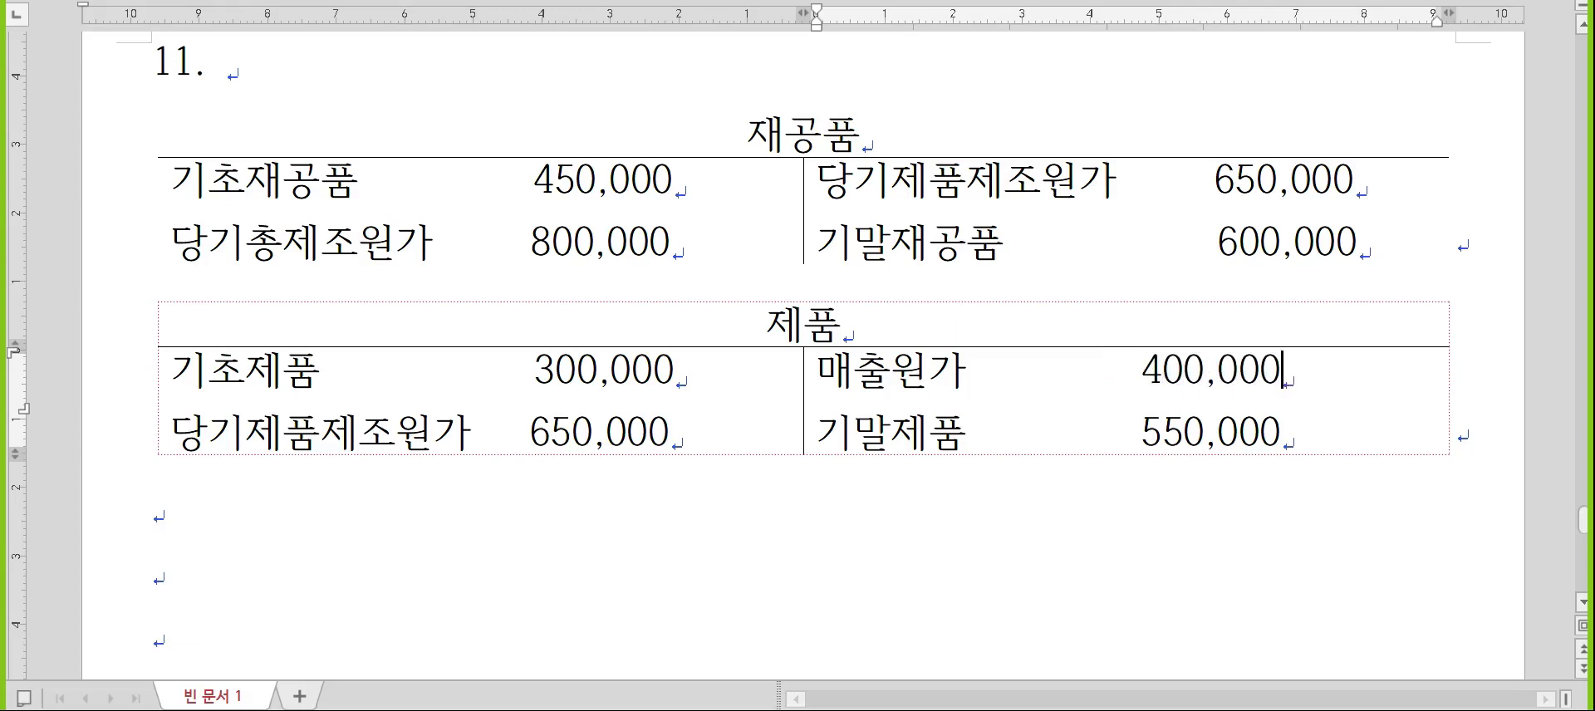
- Start item "12." on the line directly below the 제품 table
key(Down)
key(Down)
text(12.)
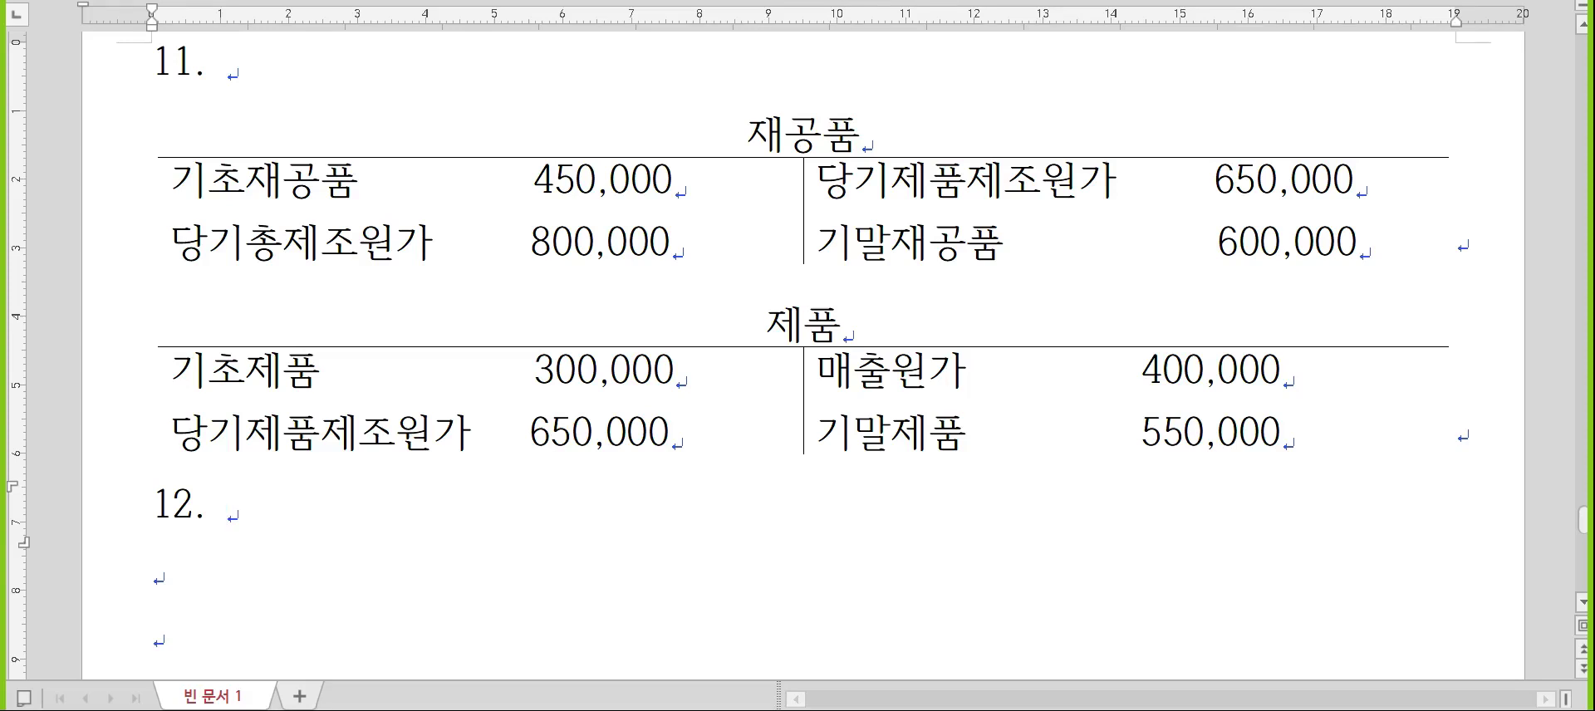
scroll(723, 274, down, 1)
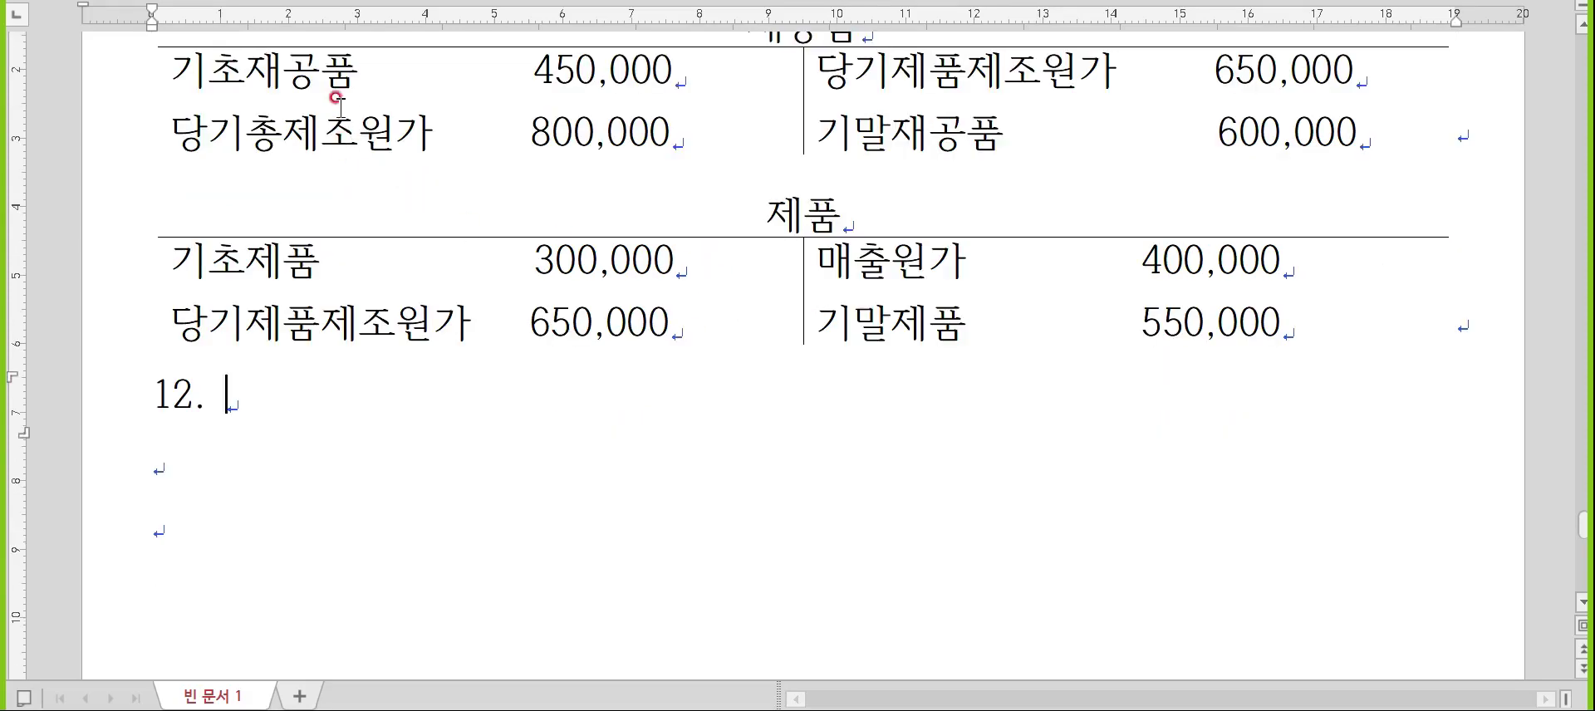
drag(356, 96, 178, 74)
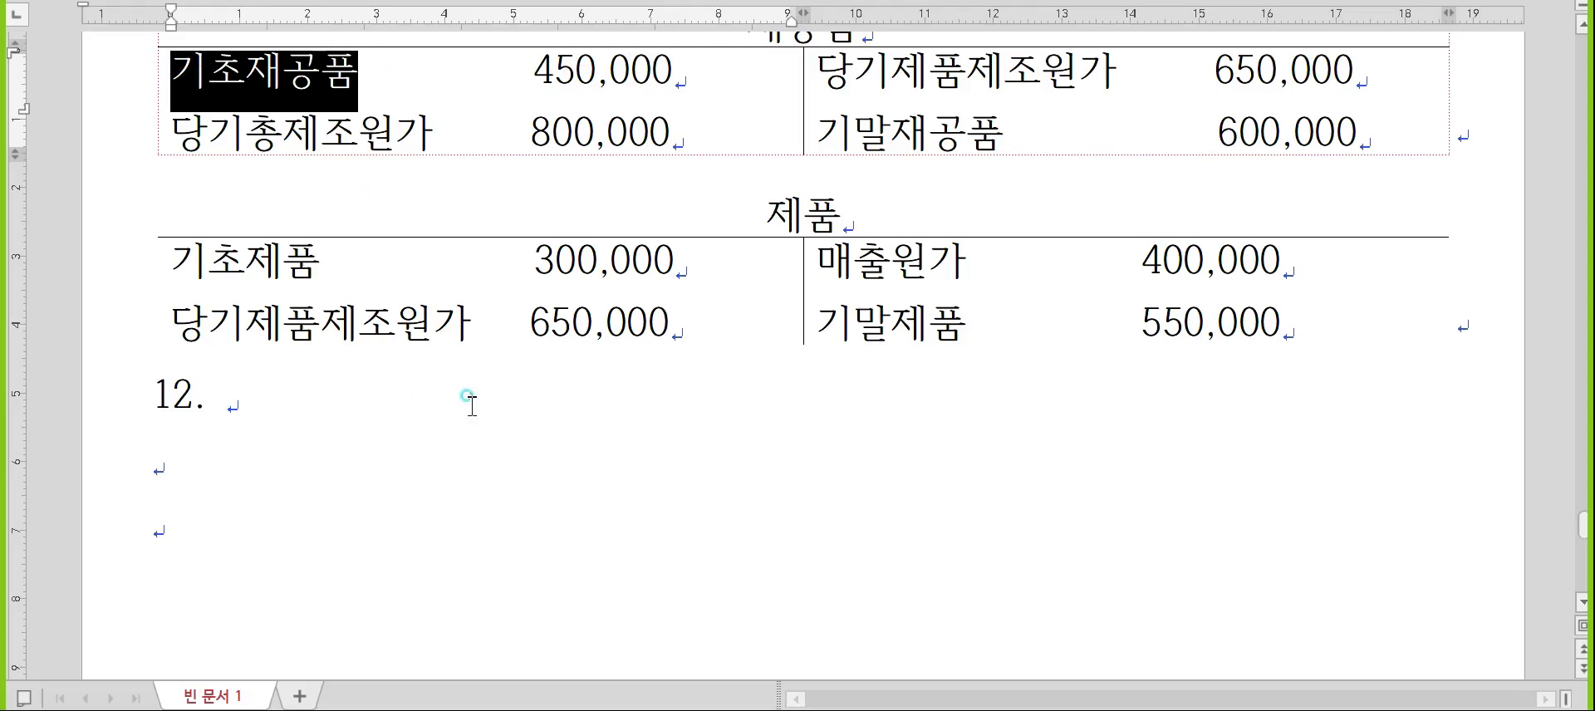
click(452, 383)
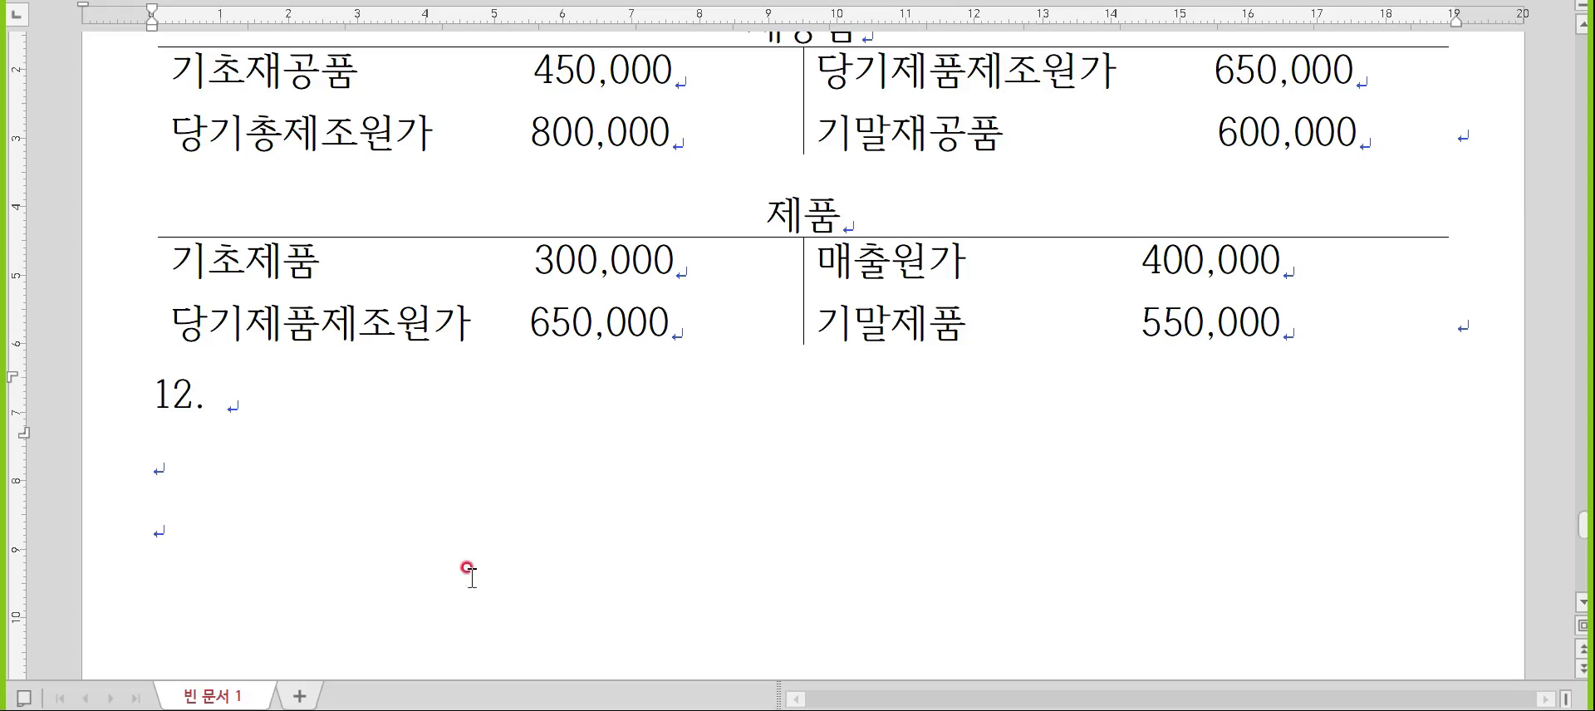
- Write "원가 : 재료비, 노무비, 제조경비" as the first part of item 12
scroll(434, 659, down, 2)
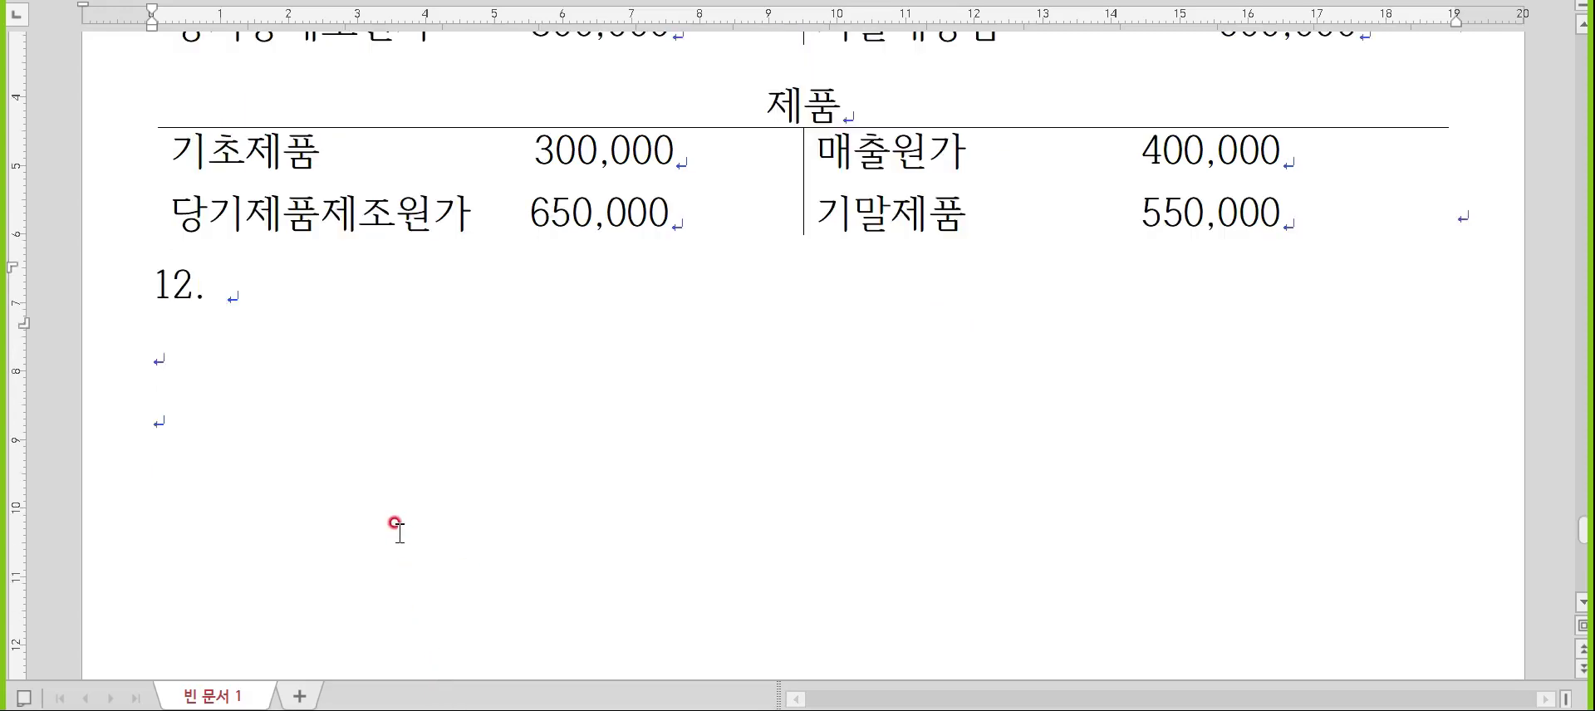
key(Hangul)
text(원가 : )
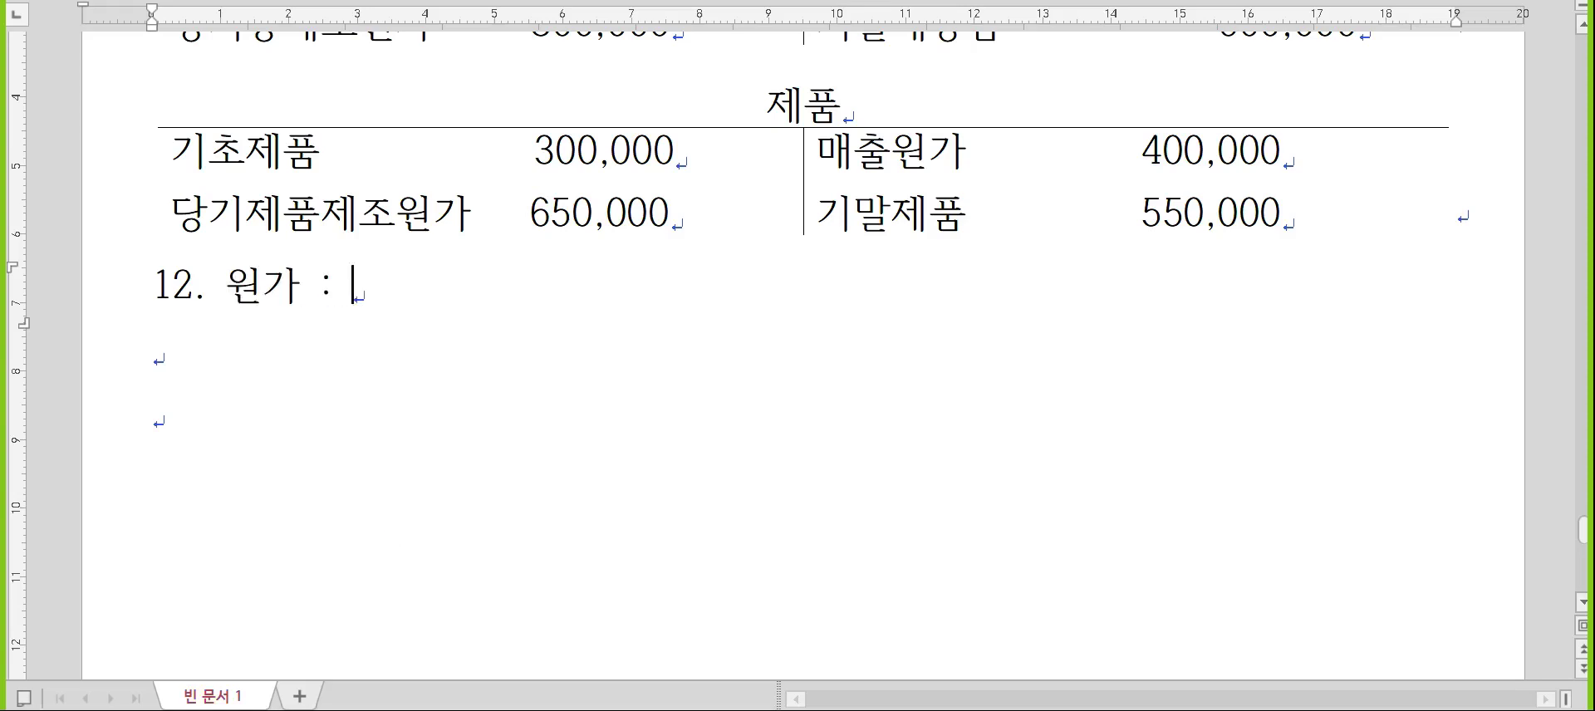
text(재료비, 노무비, ㅈ)
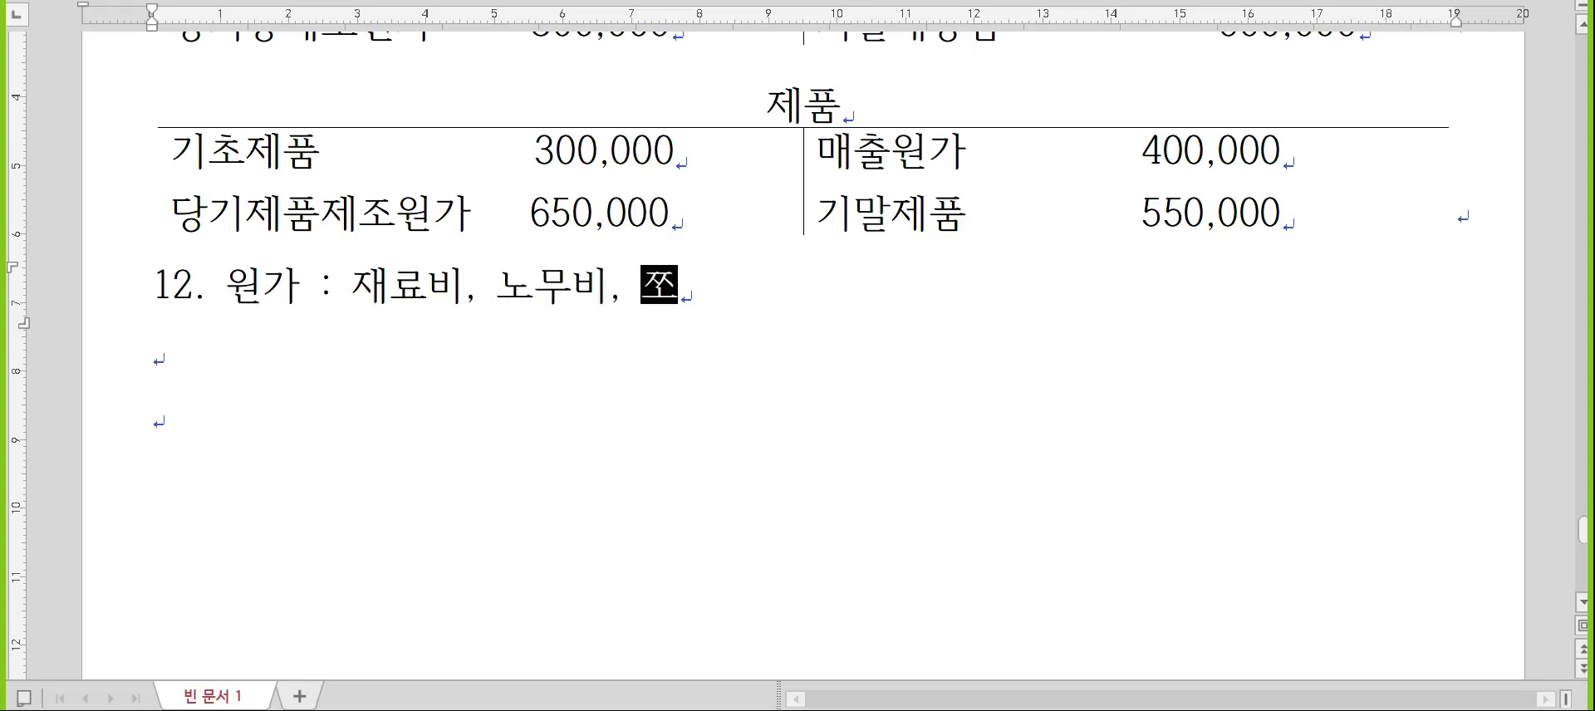
text(ㅔ조경비    )
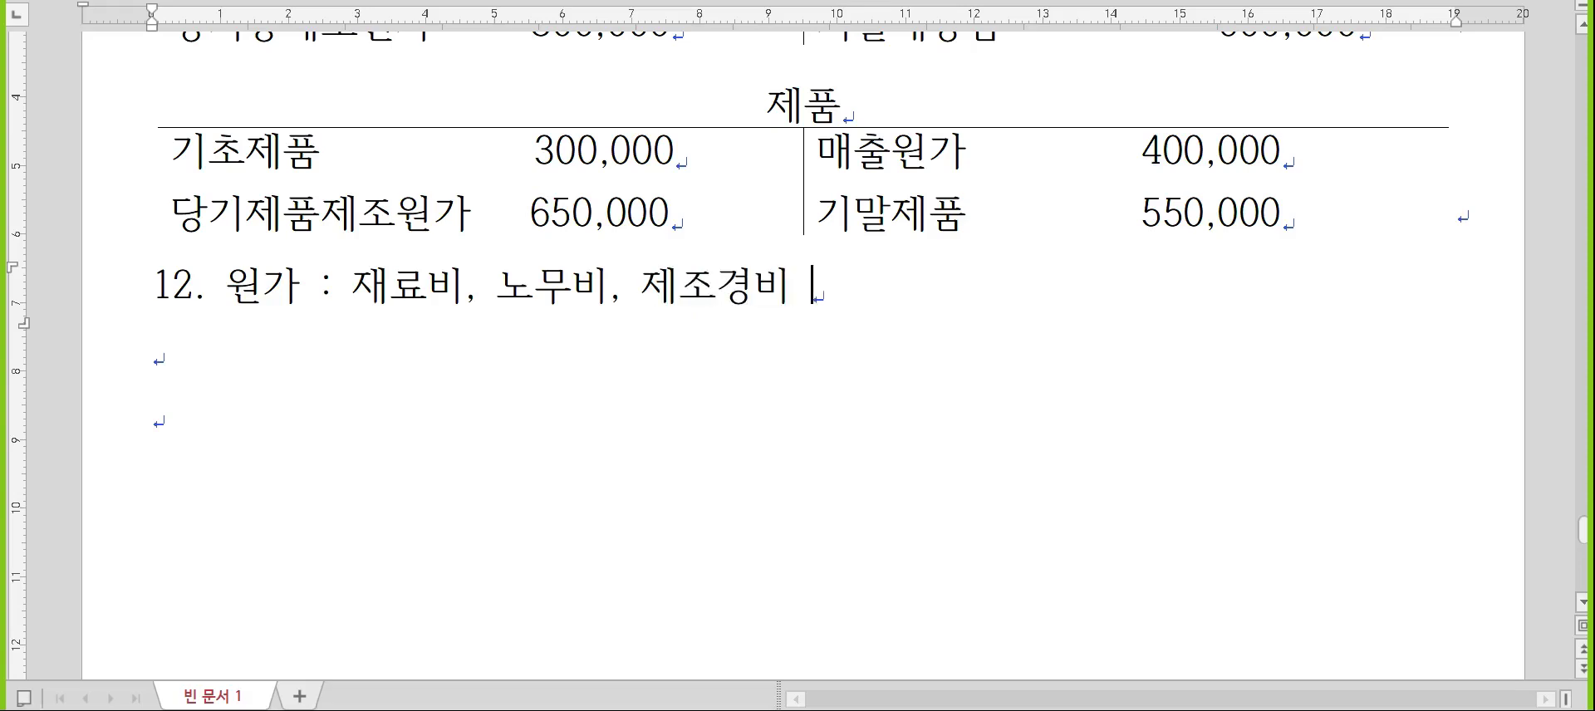
- Add "추적가능성 : 직접비, 간접비" after 제조경비 on the item 12 line, spaced apart from it, and start a new line
text(추적간)
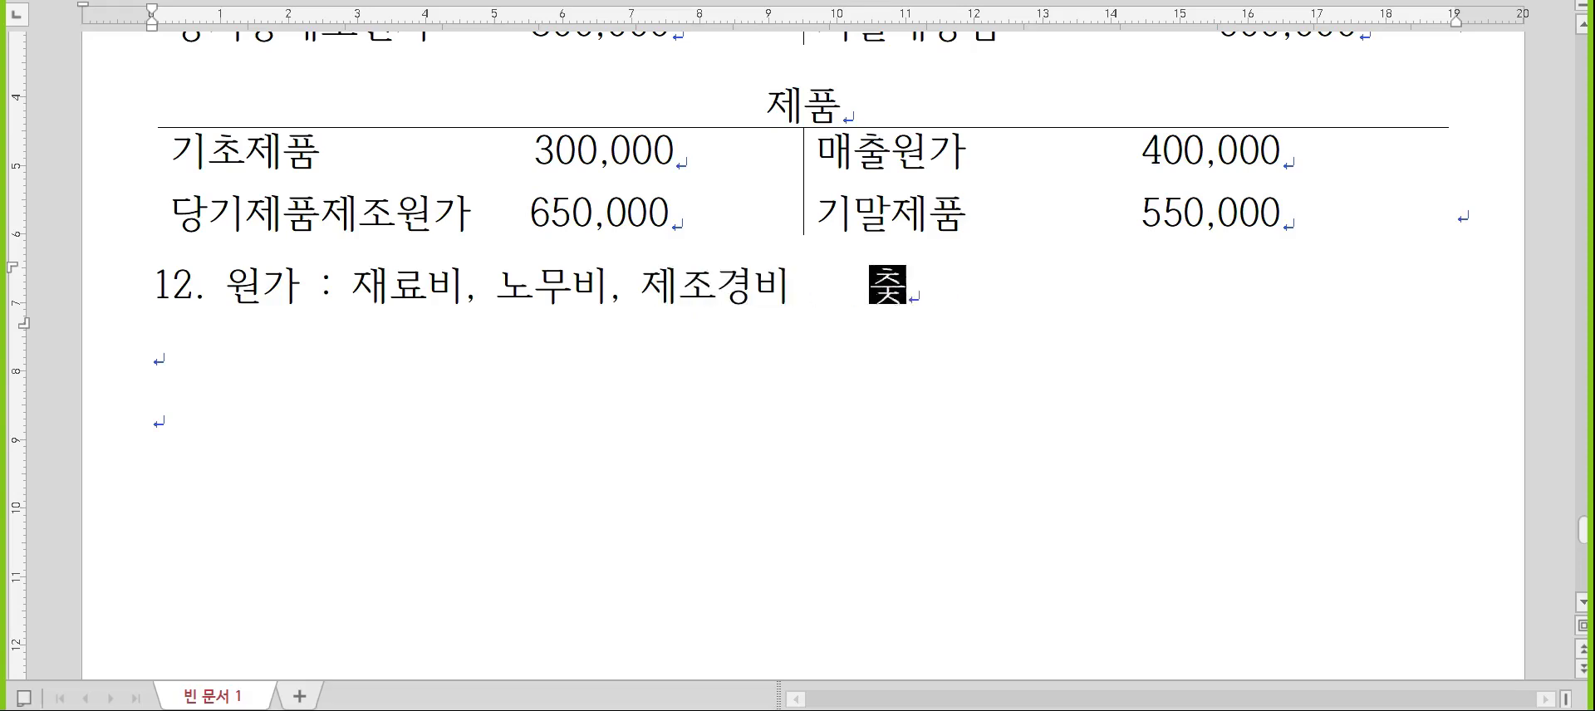
text(ㅡㅇ성 : 직ㅈ버)
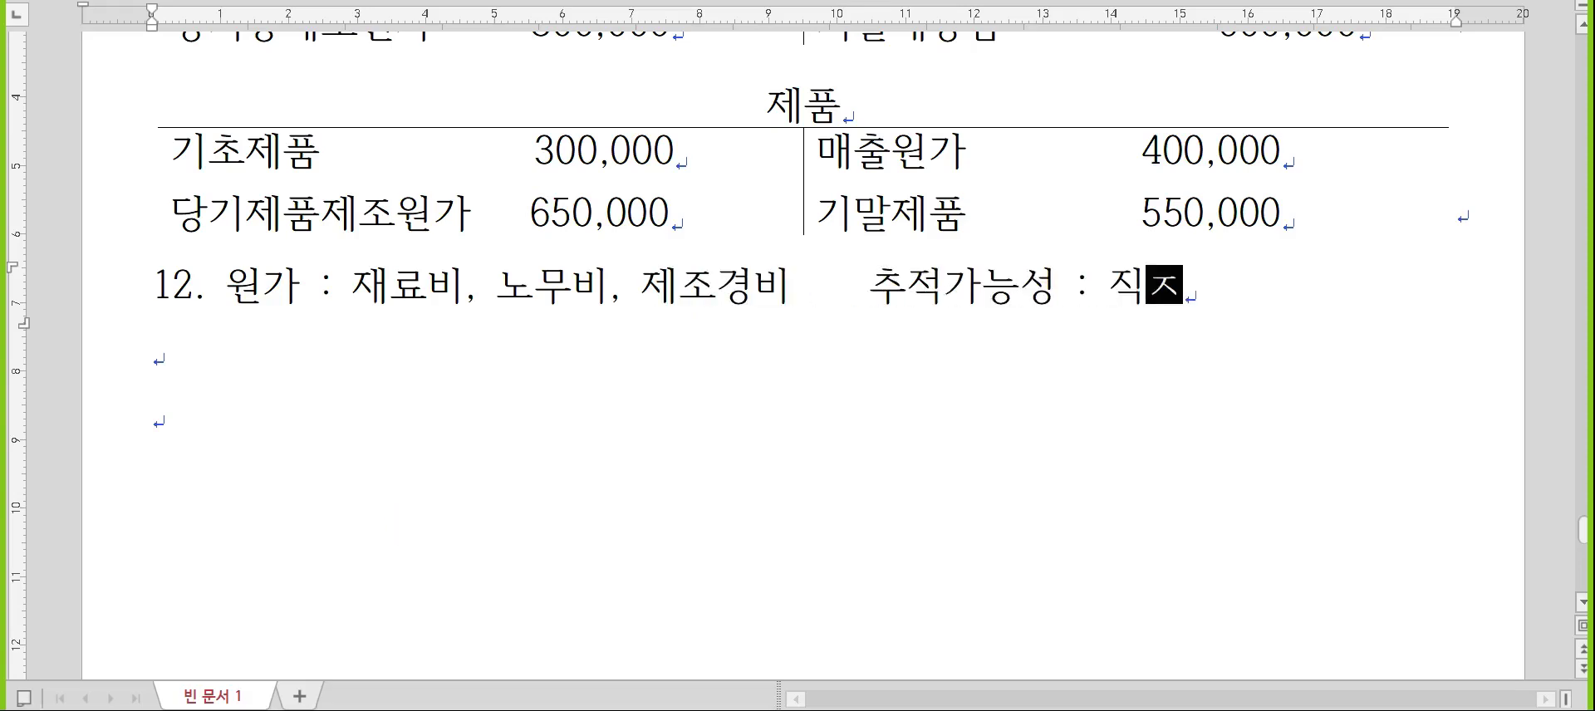
key(BackSpace)
key(BackSpace)
key(BackSpace)
text(접비, 간접비)
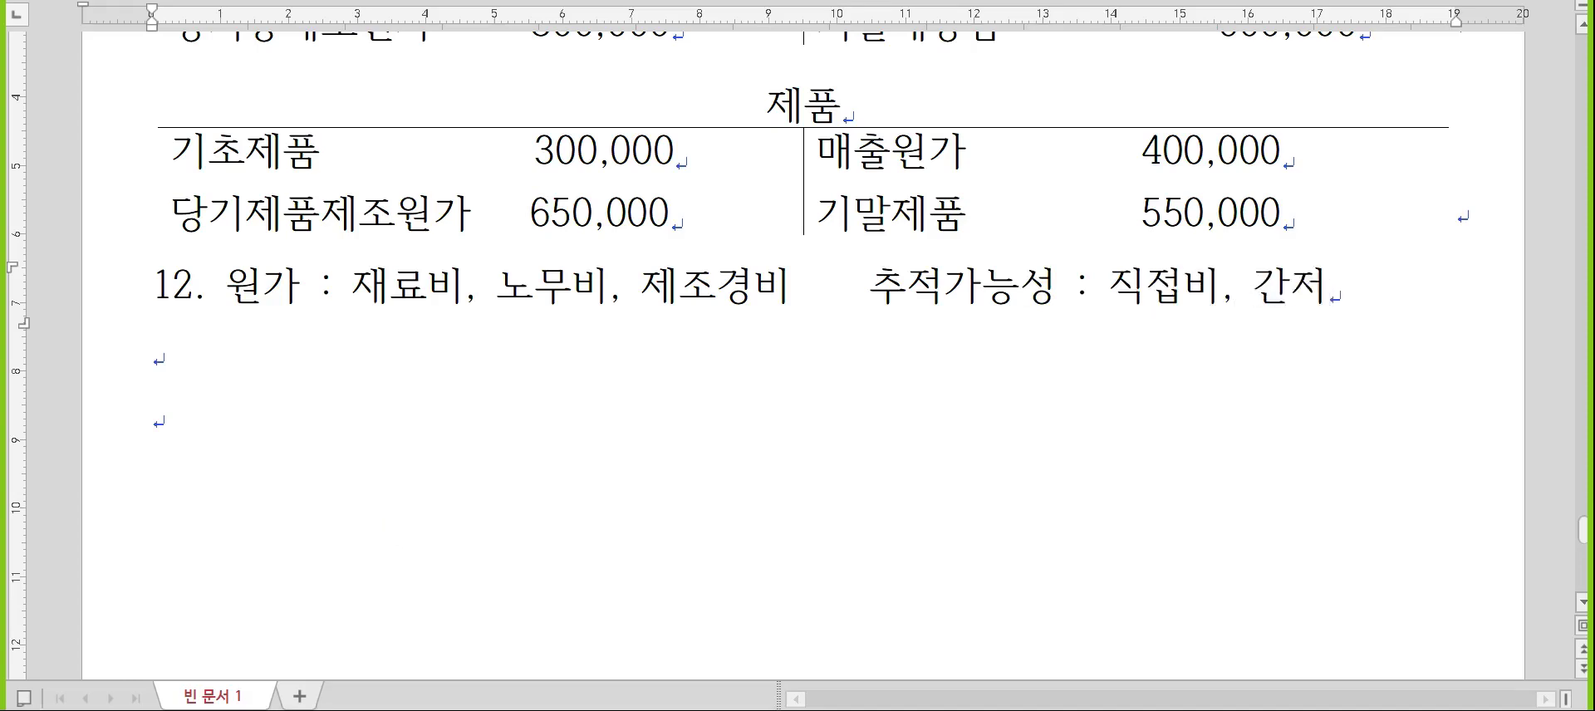
key(Return)
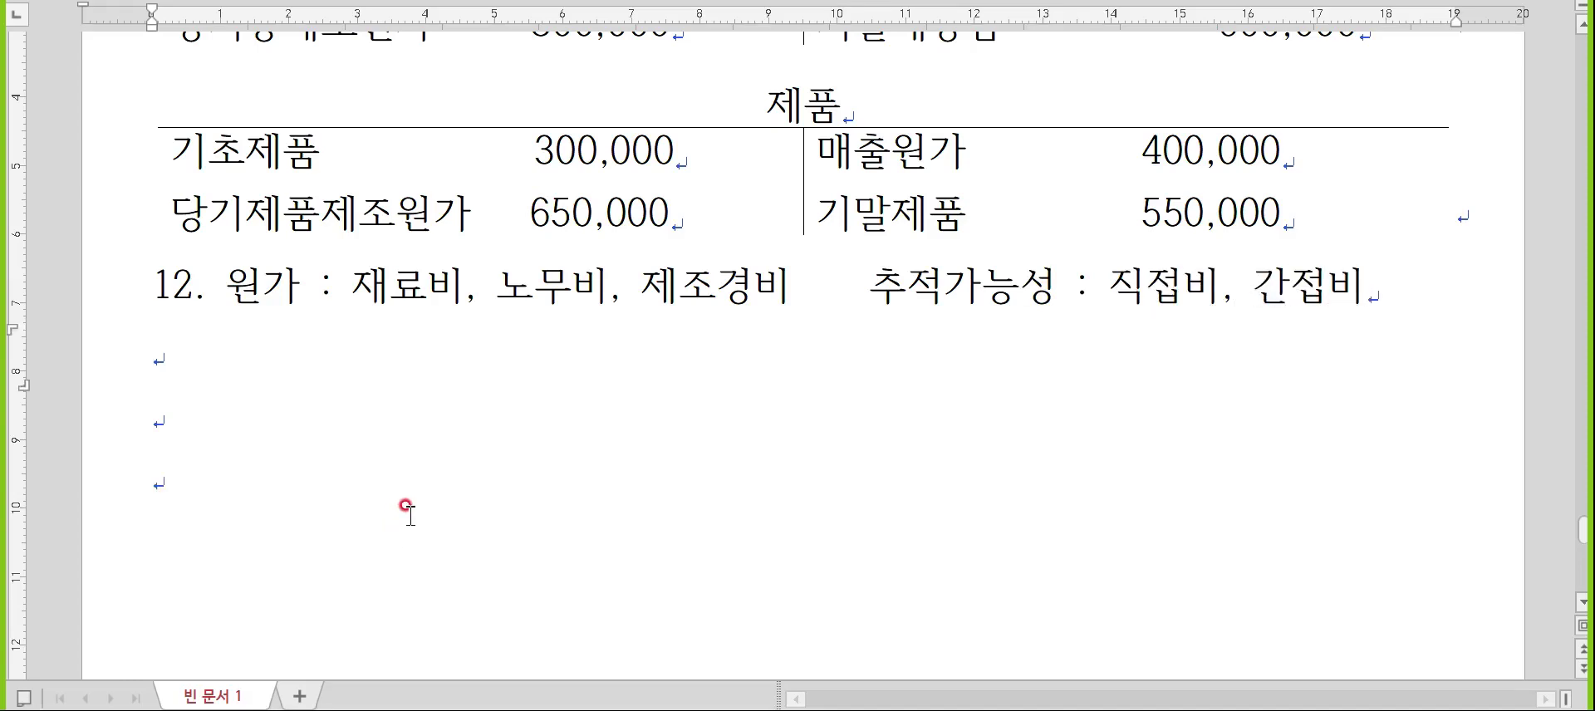
- Add the line "직접경비 : X(외주가공비, 특허권사용료 등)" under item 12
text(직접경비)
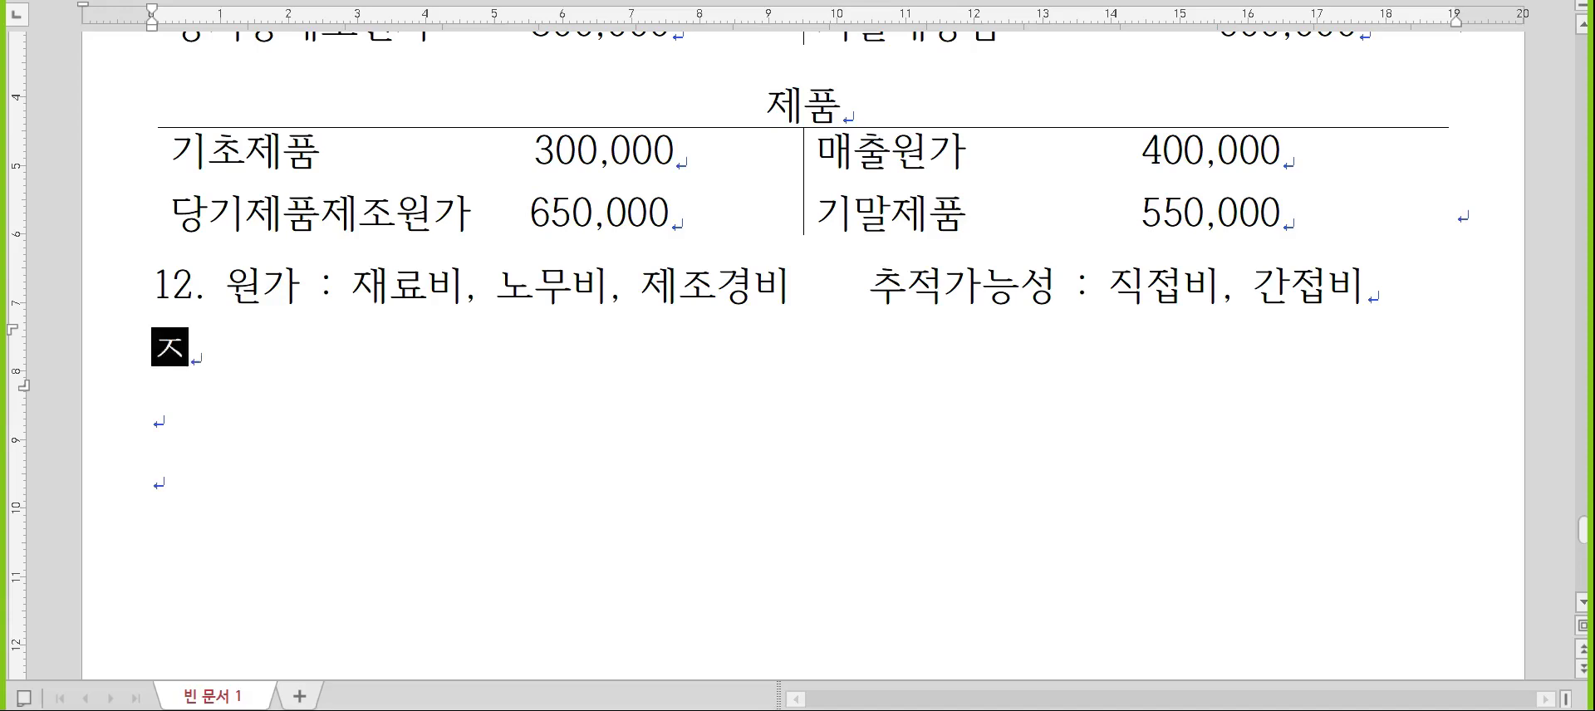
text( : X)
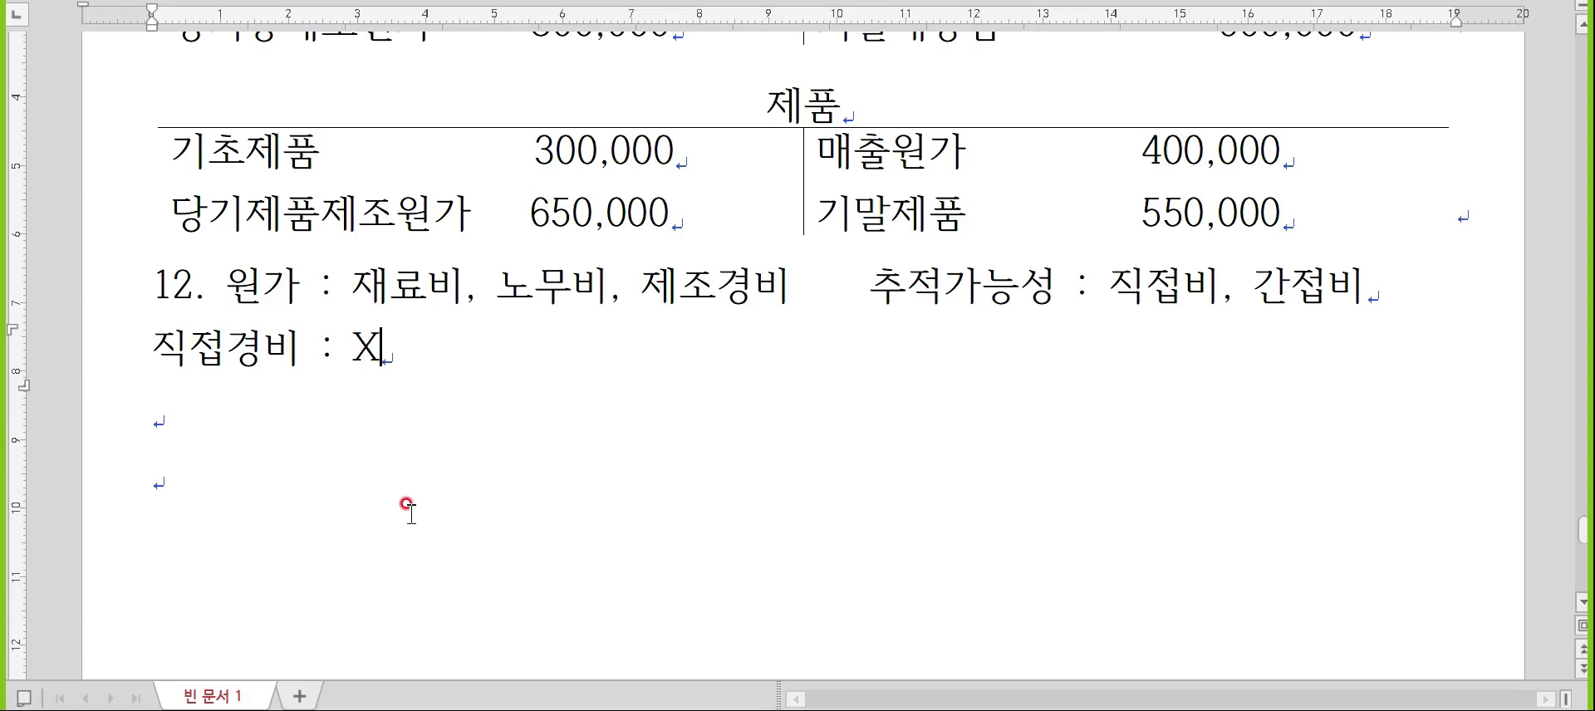
text((외주가공)
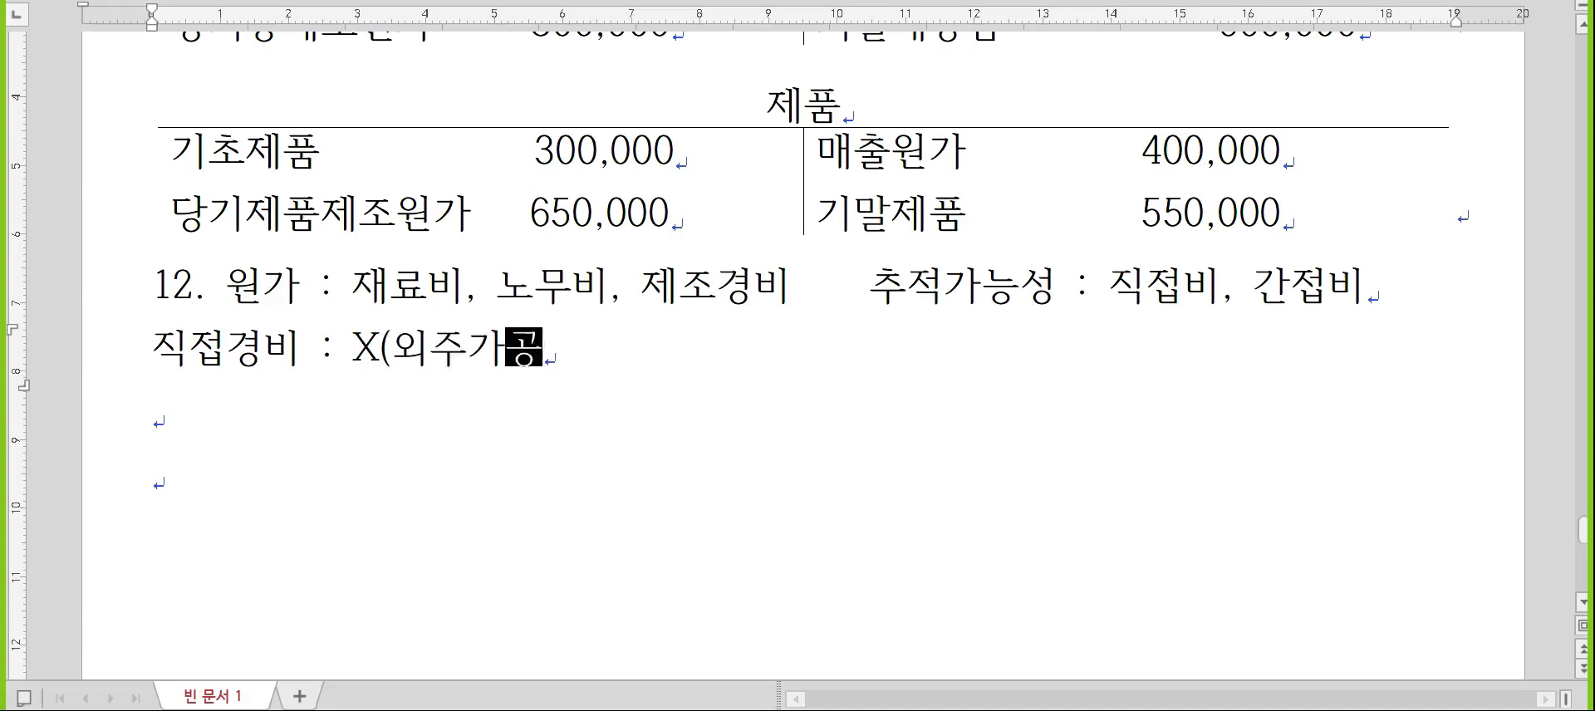
text(비, 특ㅎ)
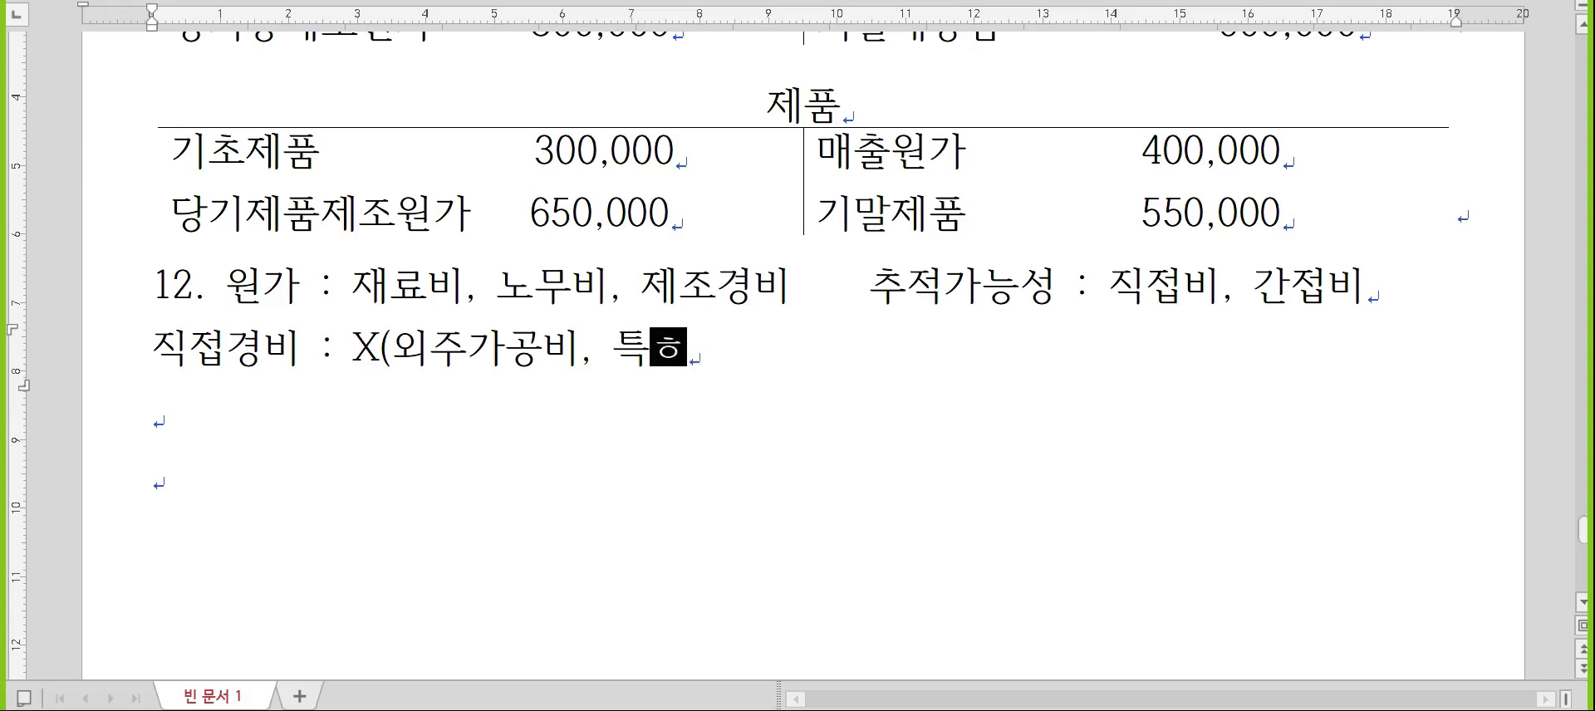
text(허권상용료)
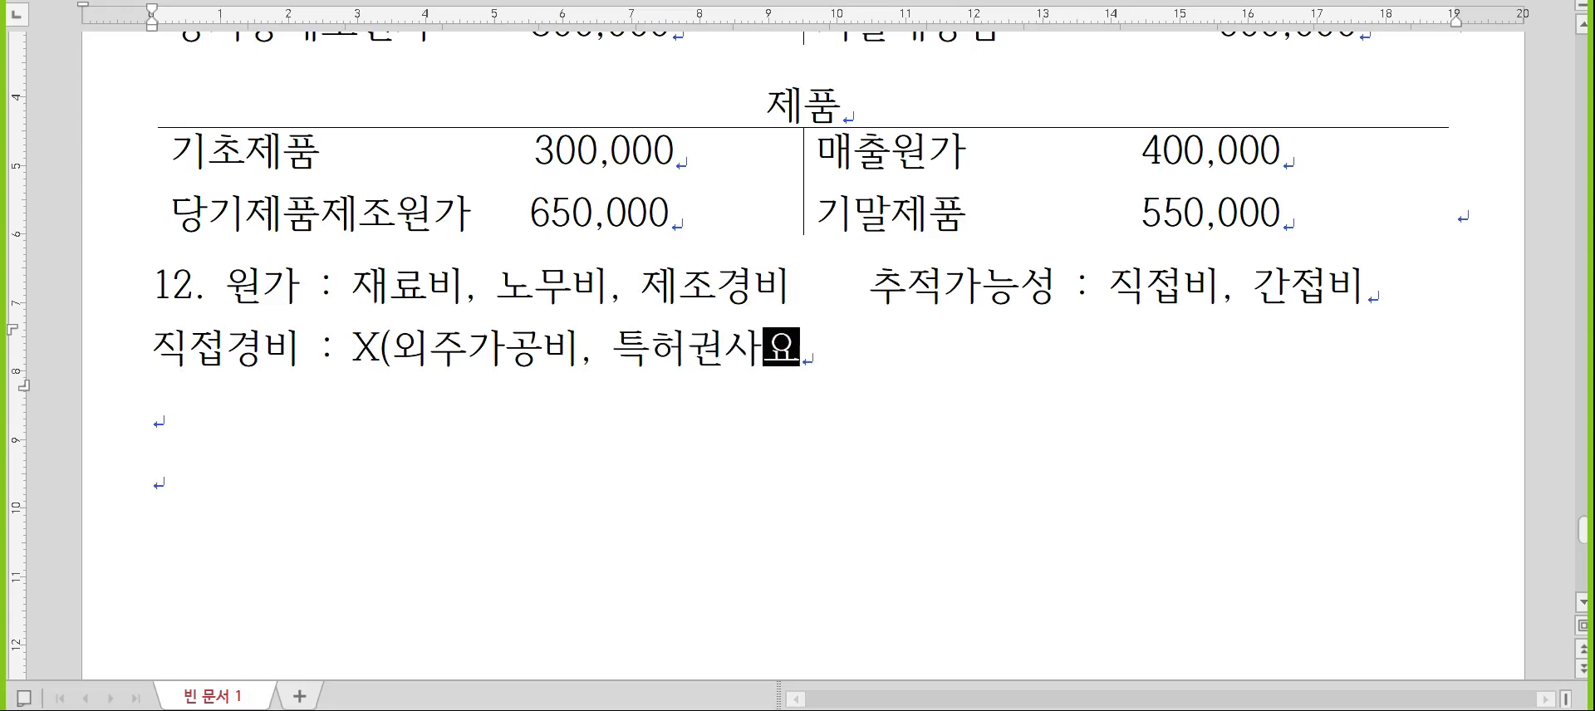
text( 등))
key(Return)
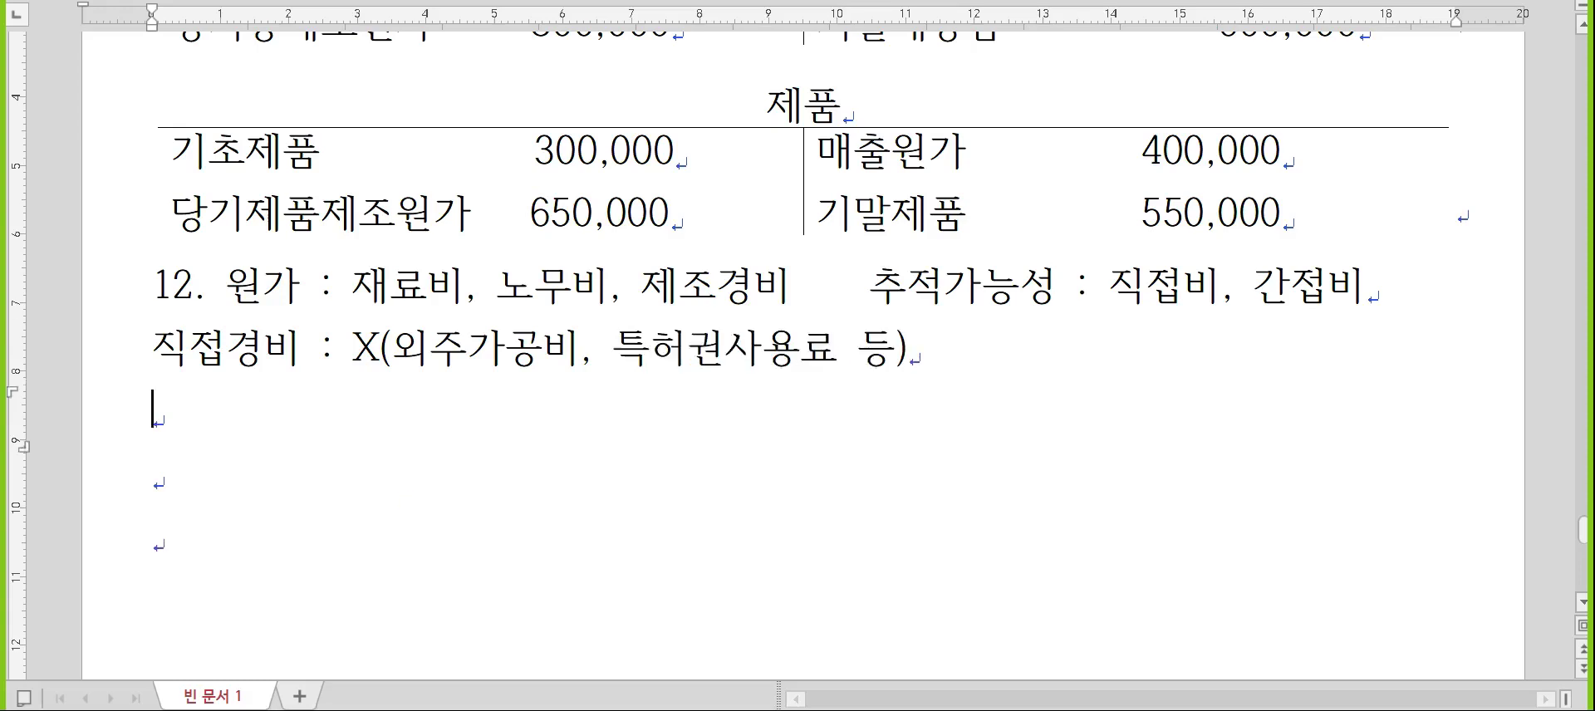
- Add the formula line "기초원가(기본원가)=직접재료비+직접노무비" below the 직접경비 line
scroll(623, 461, down, 2)
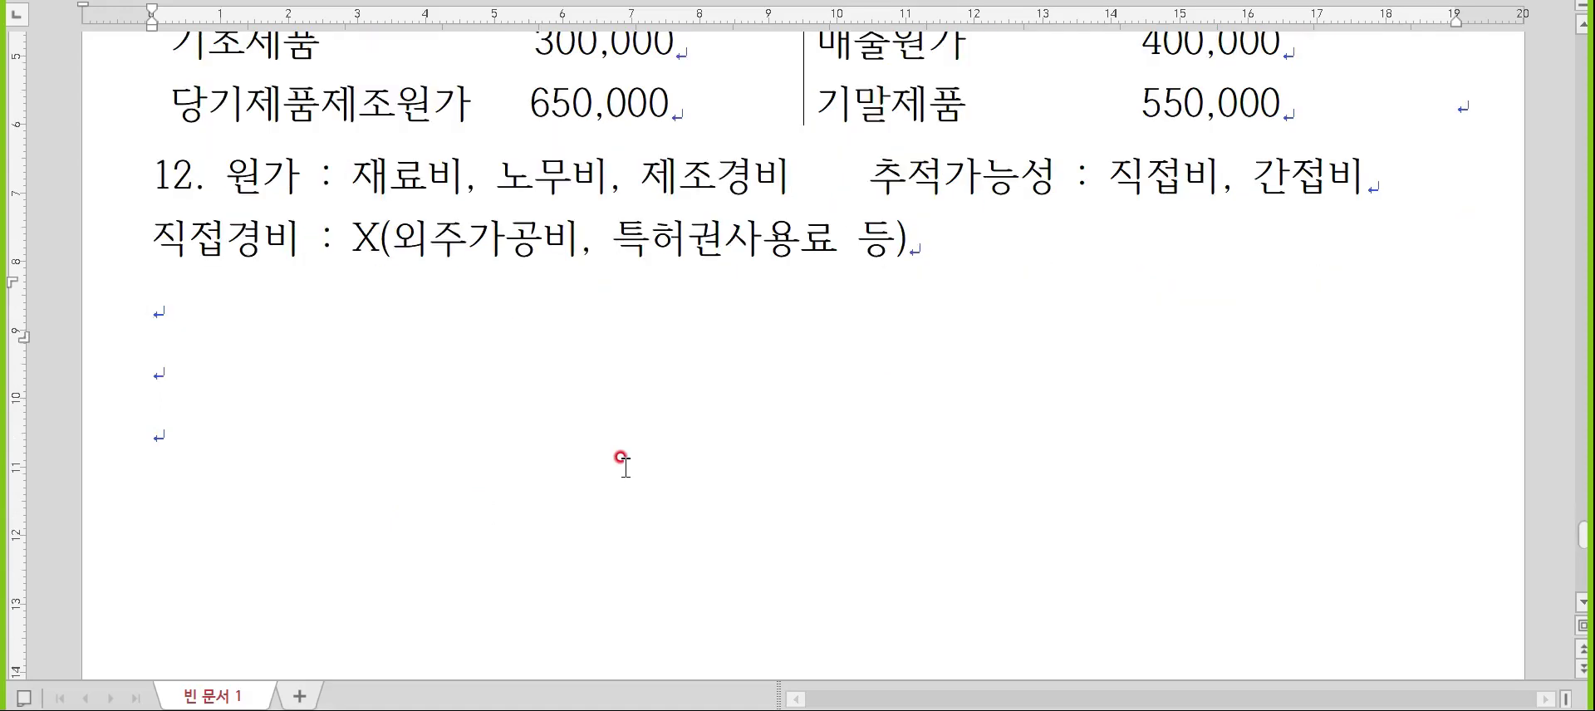
key(Hangul)
text(기초원)
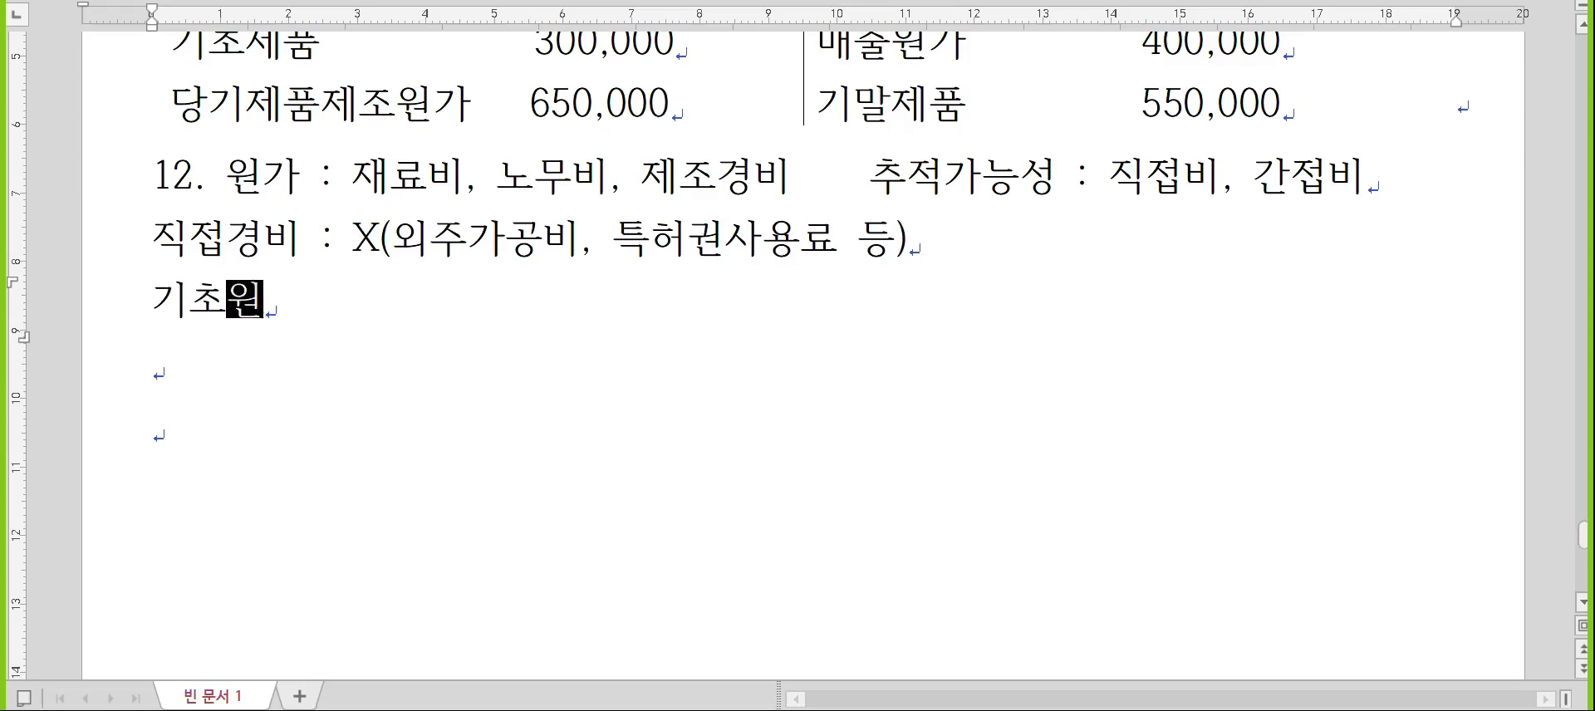
text(가(깁본원가)
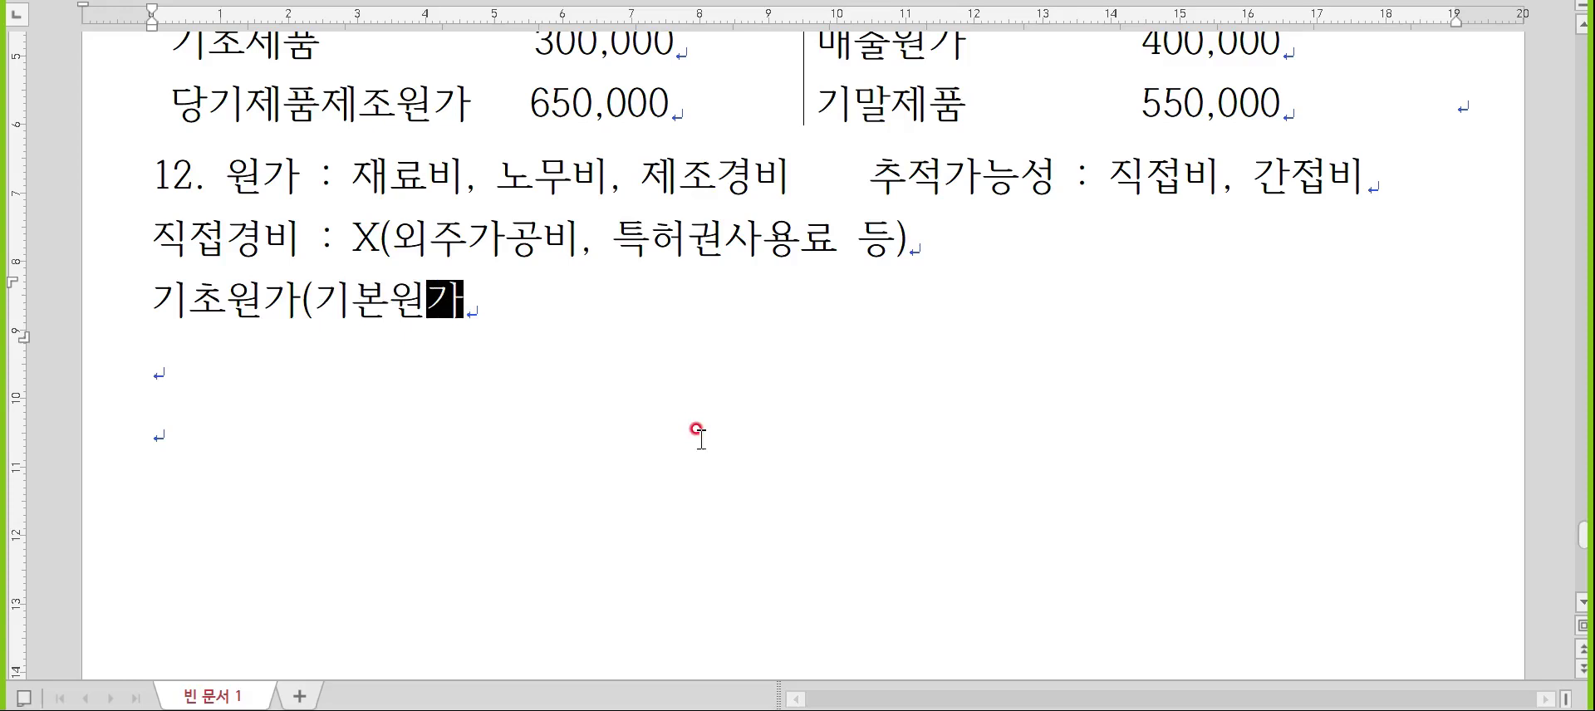
text()=지접재료비+직)
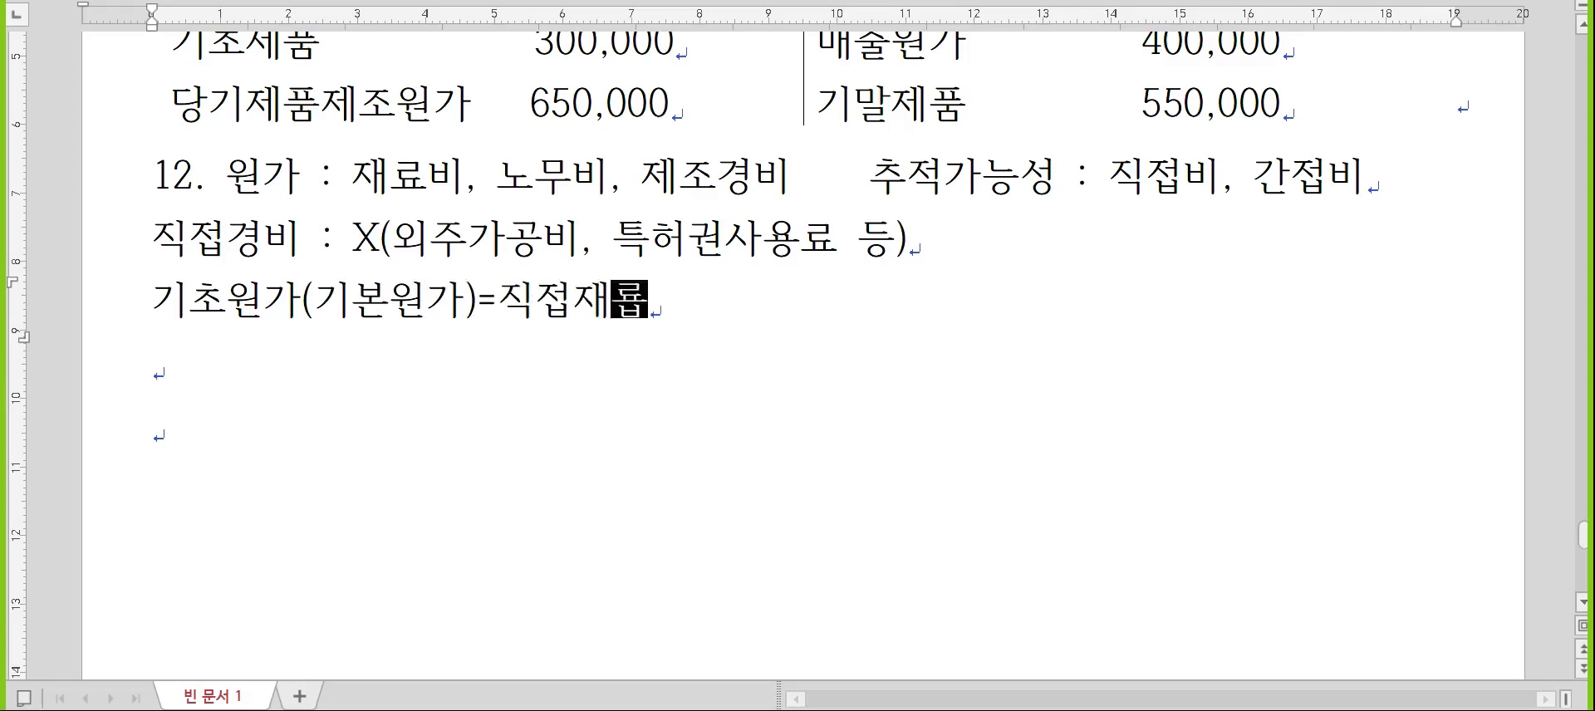
text(접노무비)
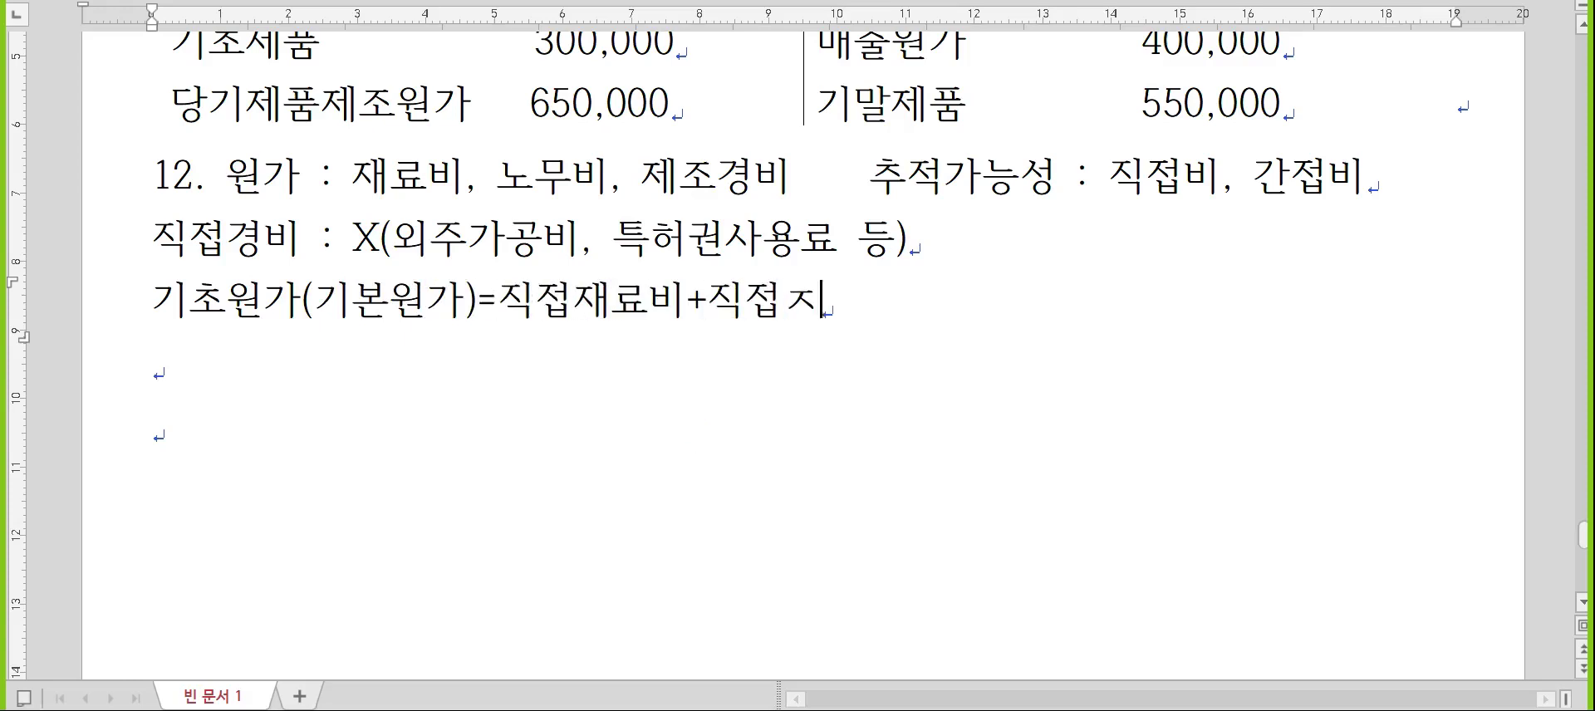
key(Return)
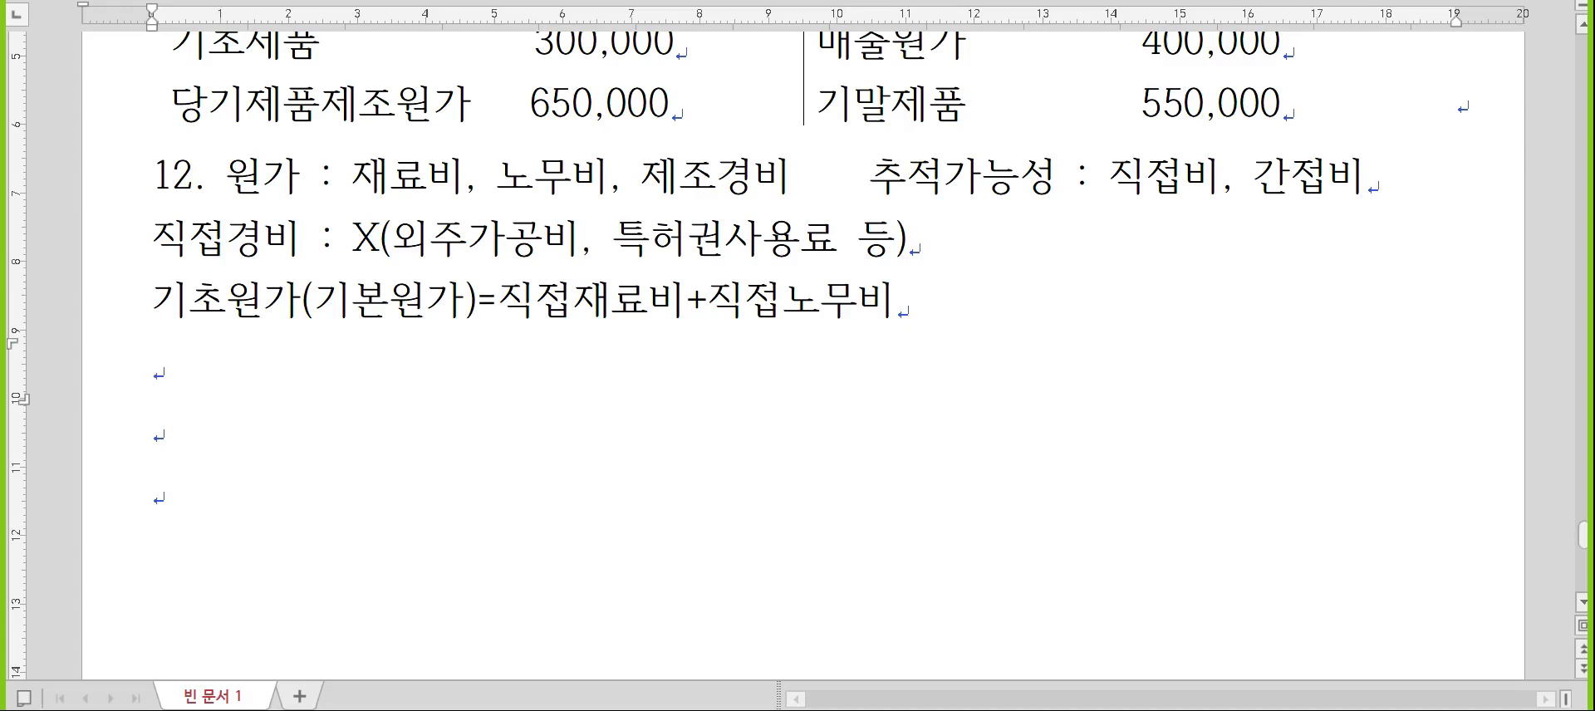
- Add the formula line "가공원가(전환원가)=직접노무비+제조간접비" below the 기초원가 formula
text(가공원가(저)
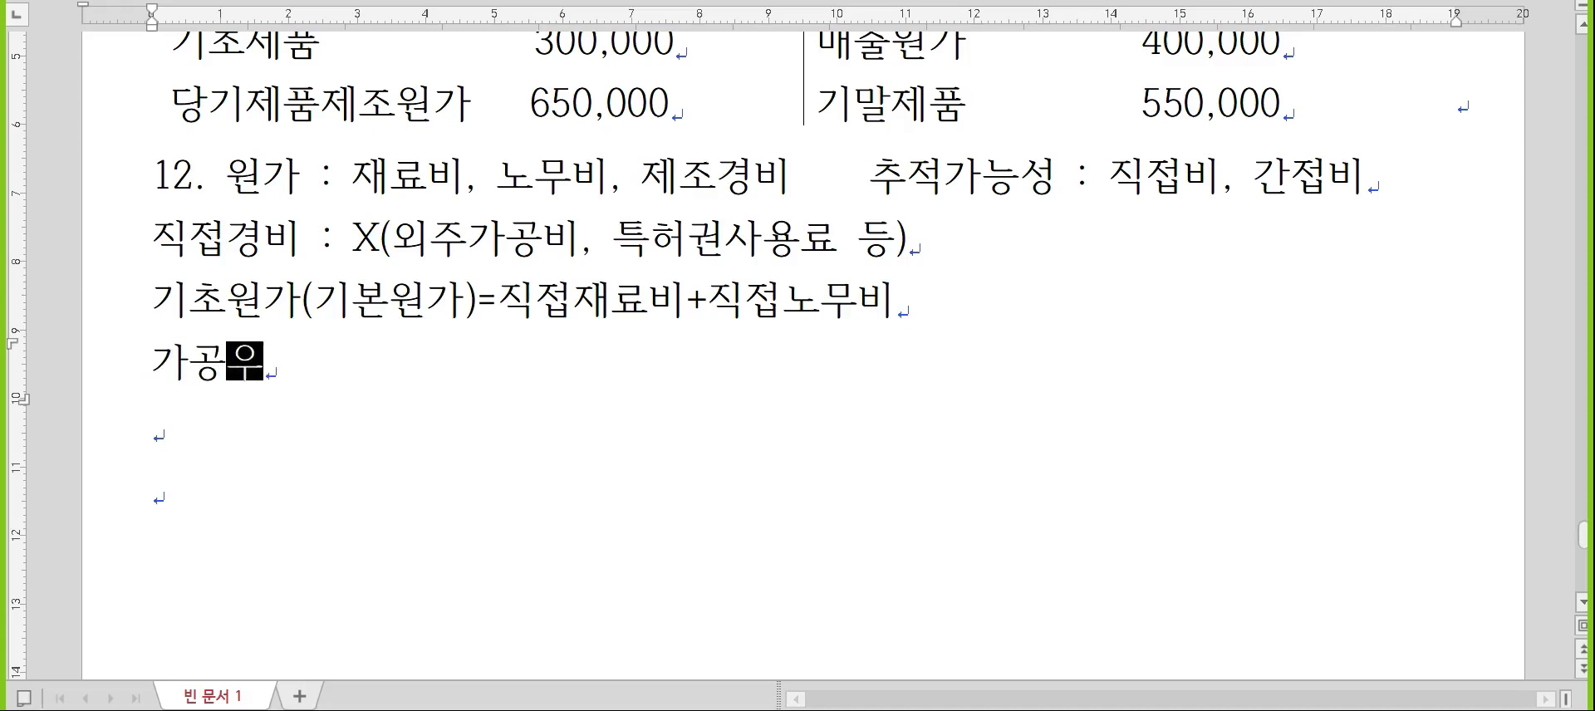
text(전환원가)=)
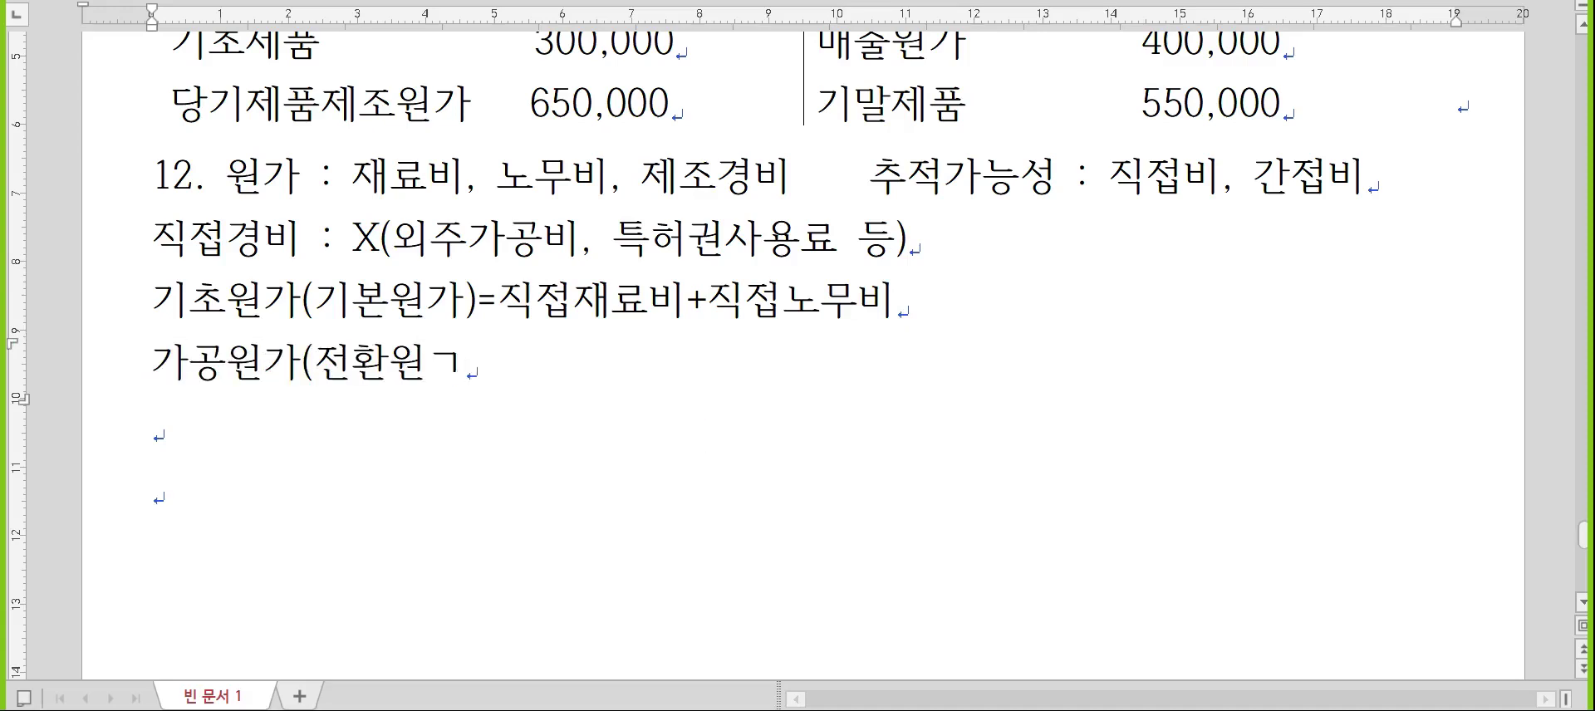
text(직접노무비)
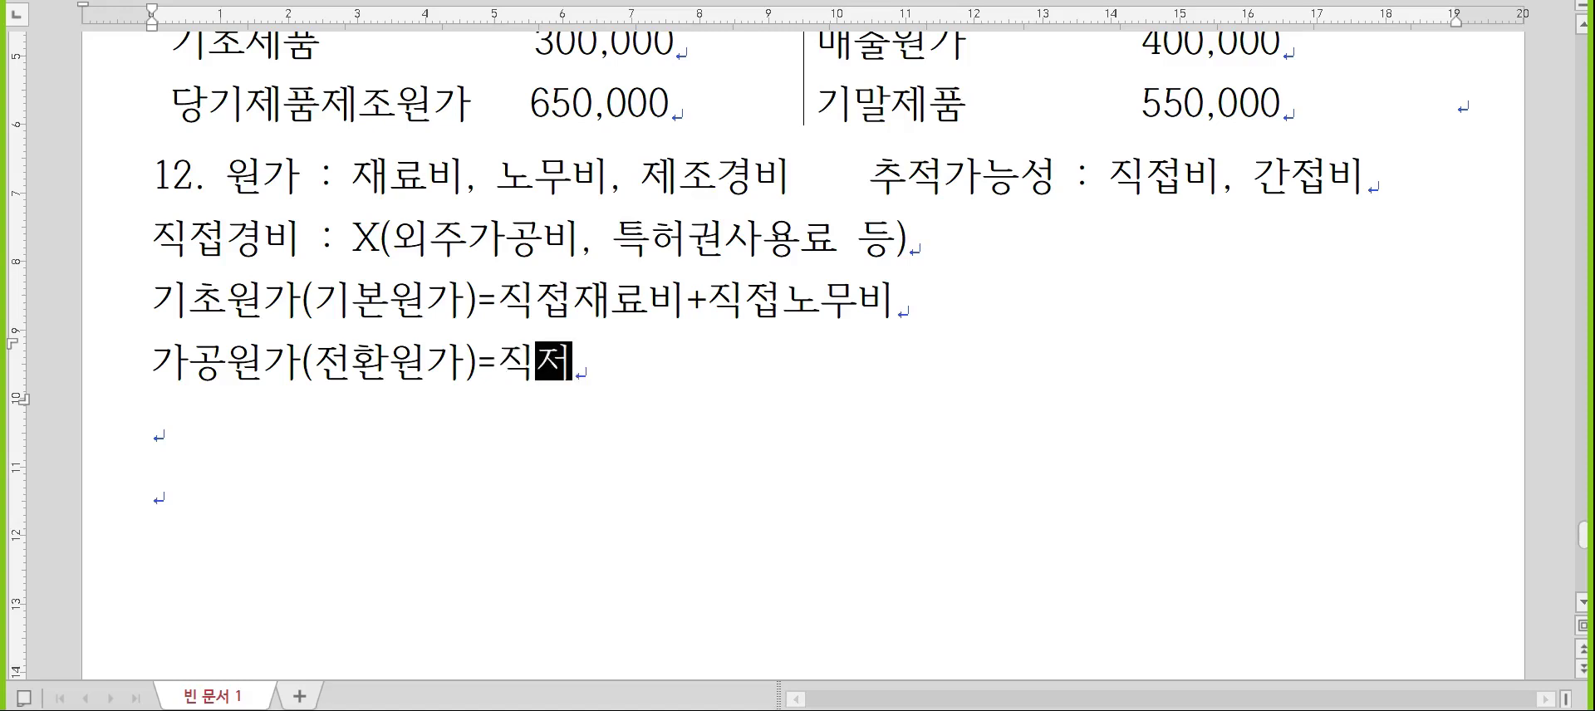
text(+제조간접비)
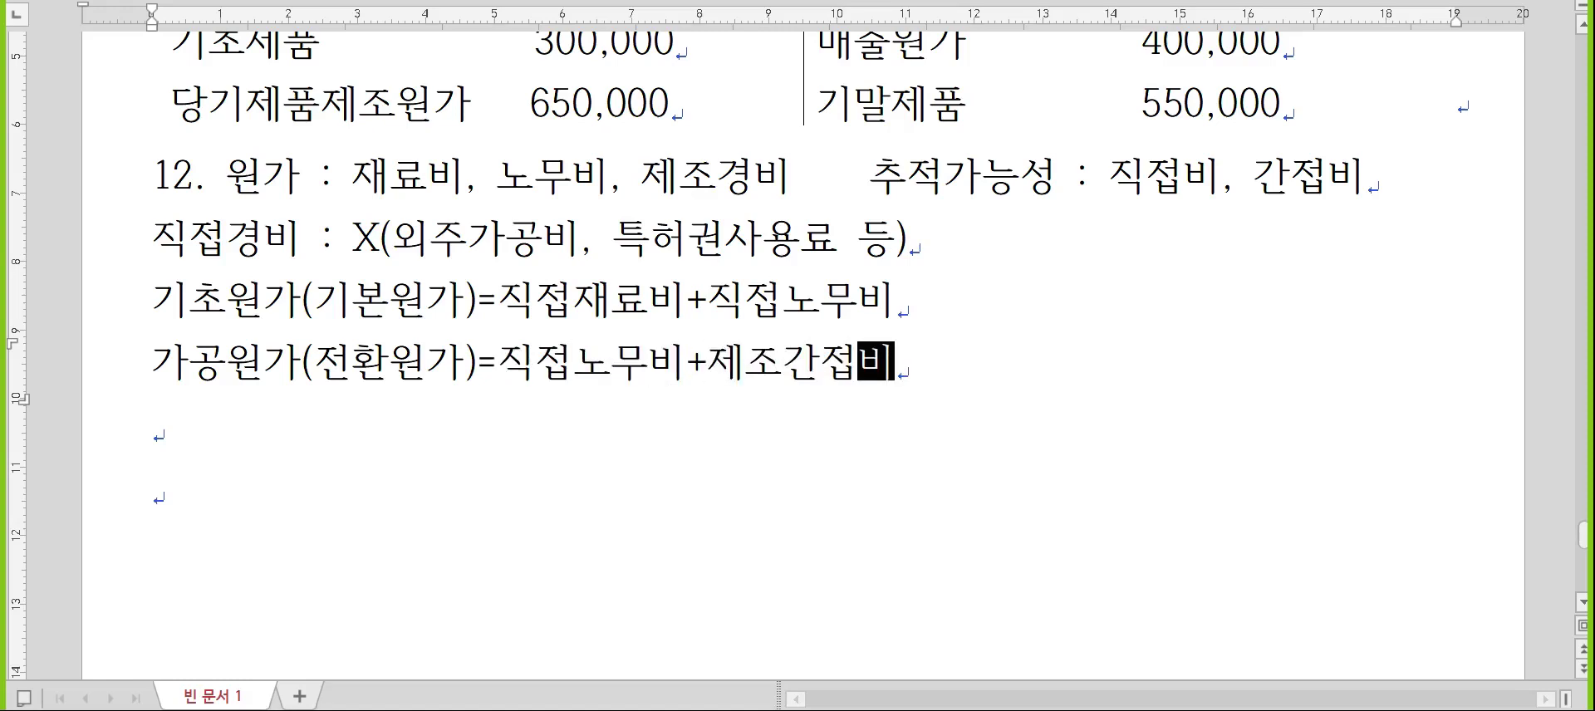
key(Return)
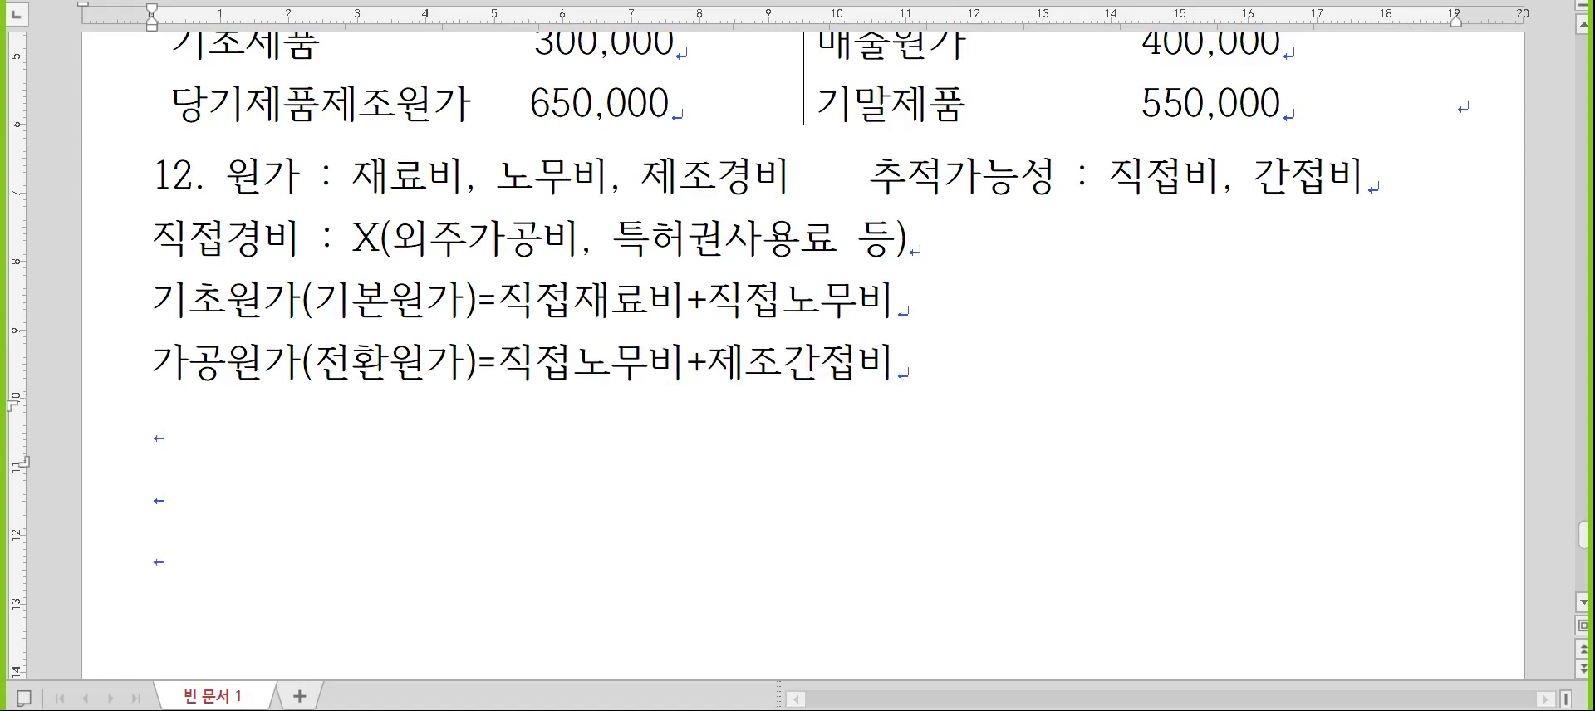
- Write item 13 as "13. 폐업 : 폐업일이 속하는 달의 다음달 25일까지" and start a new line
text(13.)
key(Hangul)
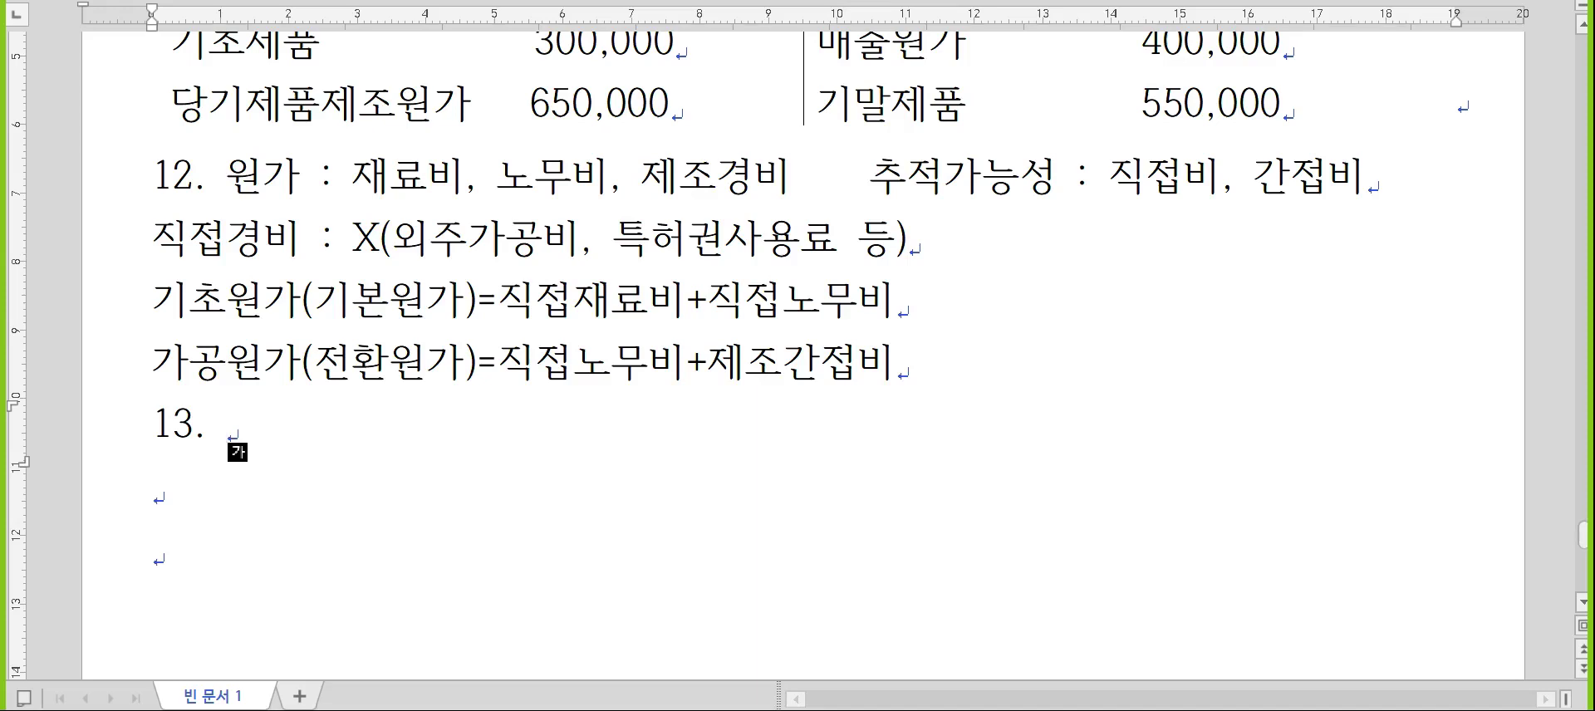
text(폐업)
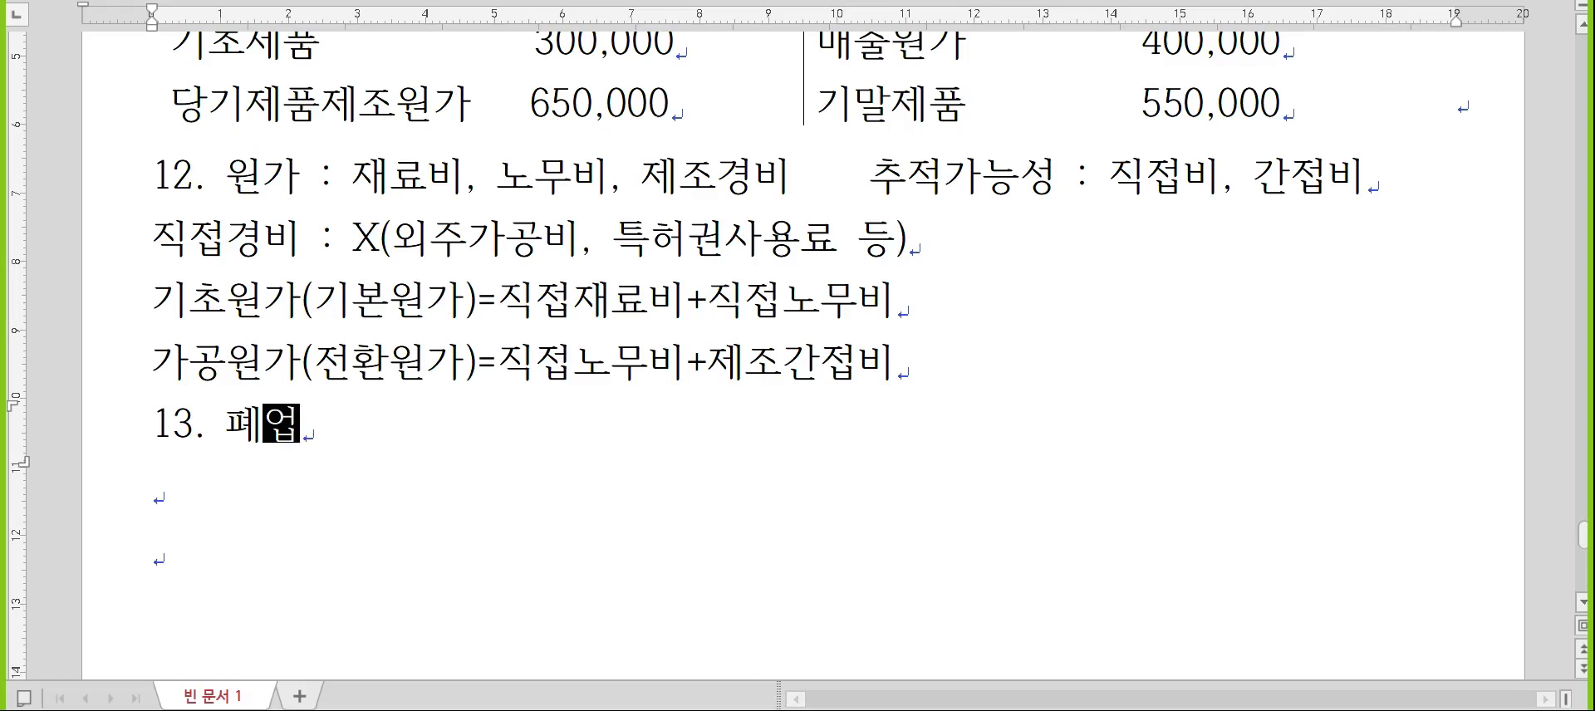
text( : 폐업ㅇ)
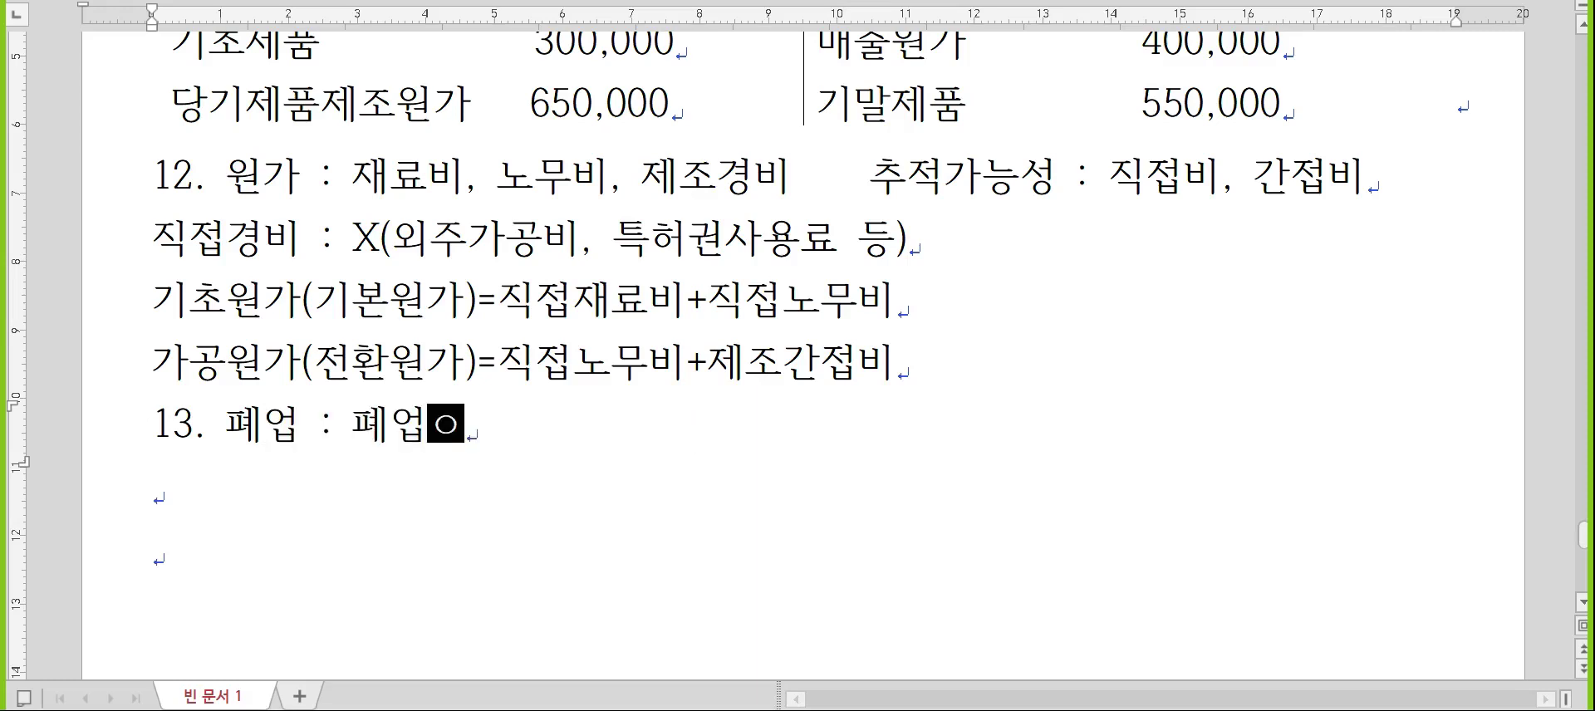
text(일이 속하는)
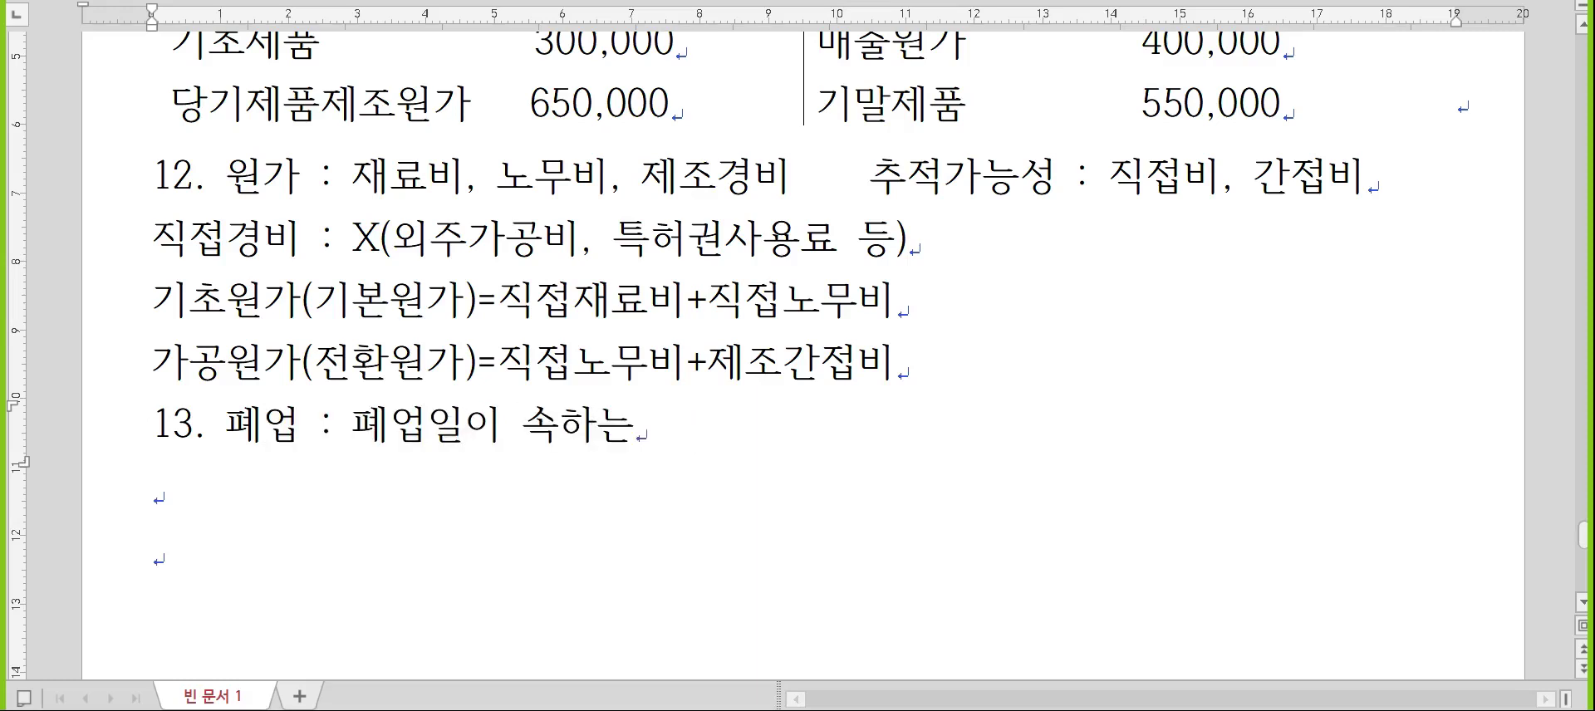
text( 달의 다음달 25ㅇ)
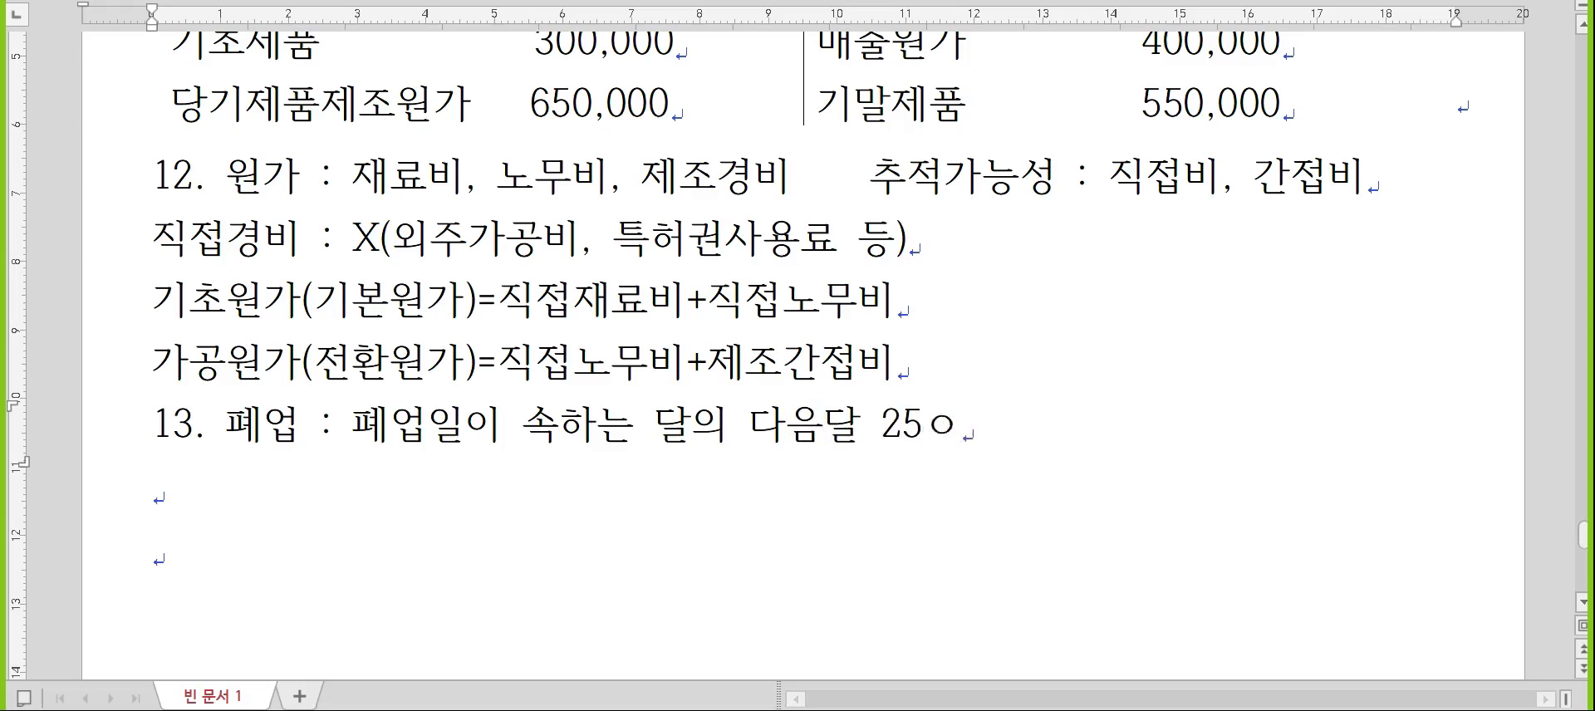
key(BackSpace)
text(일까지)
key(Return)
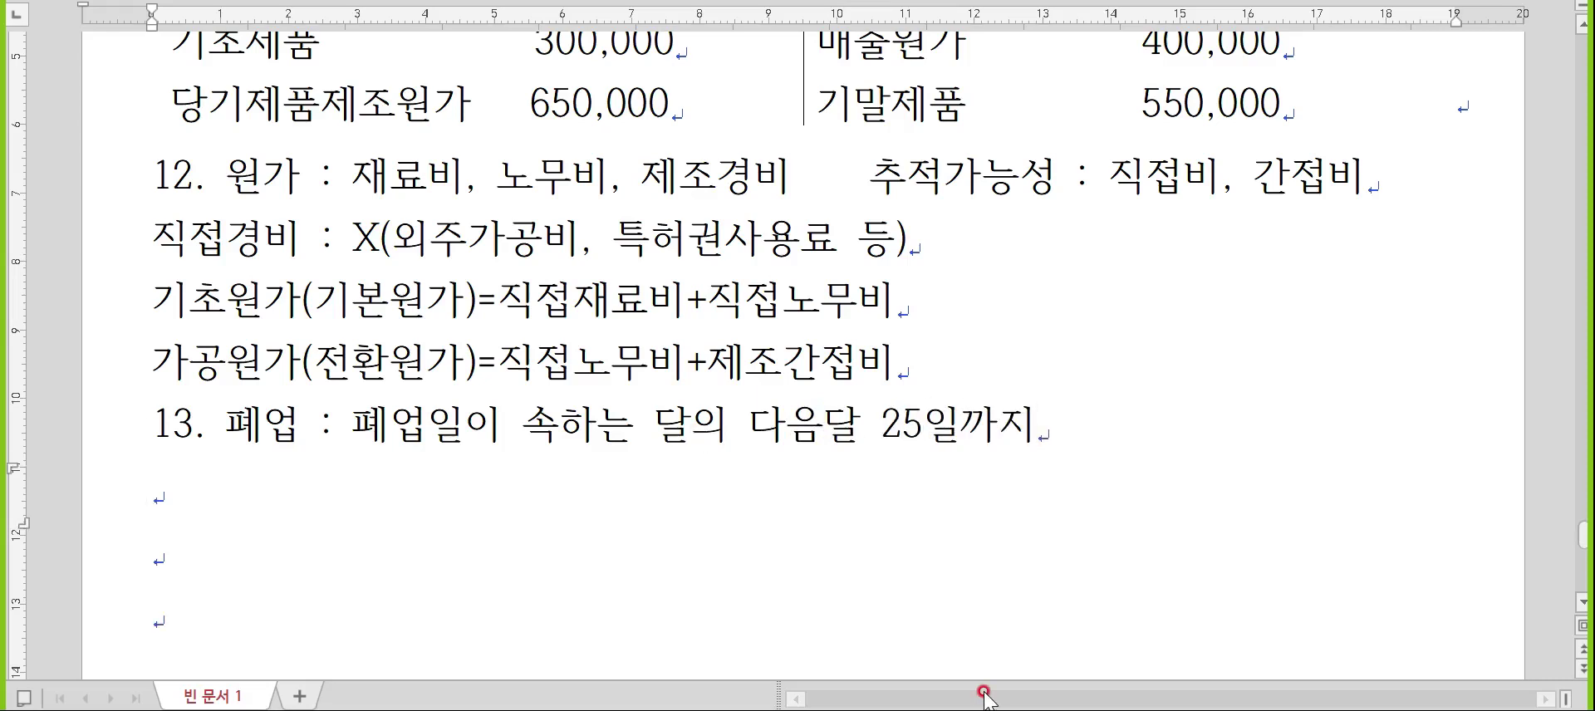
- Write item 14 as "14. 과세표준 : 매출 공급가액(부가세 별도)" and start a new line
scroll(773, 548, down, 3)
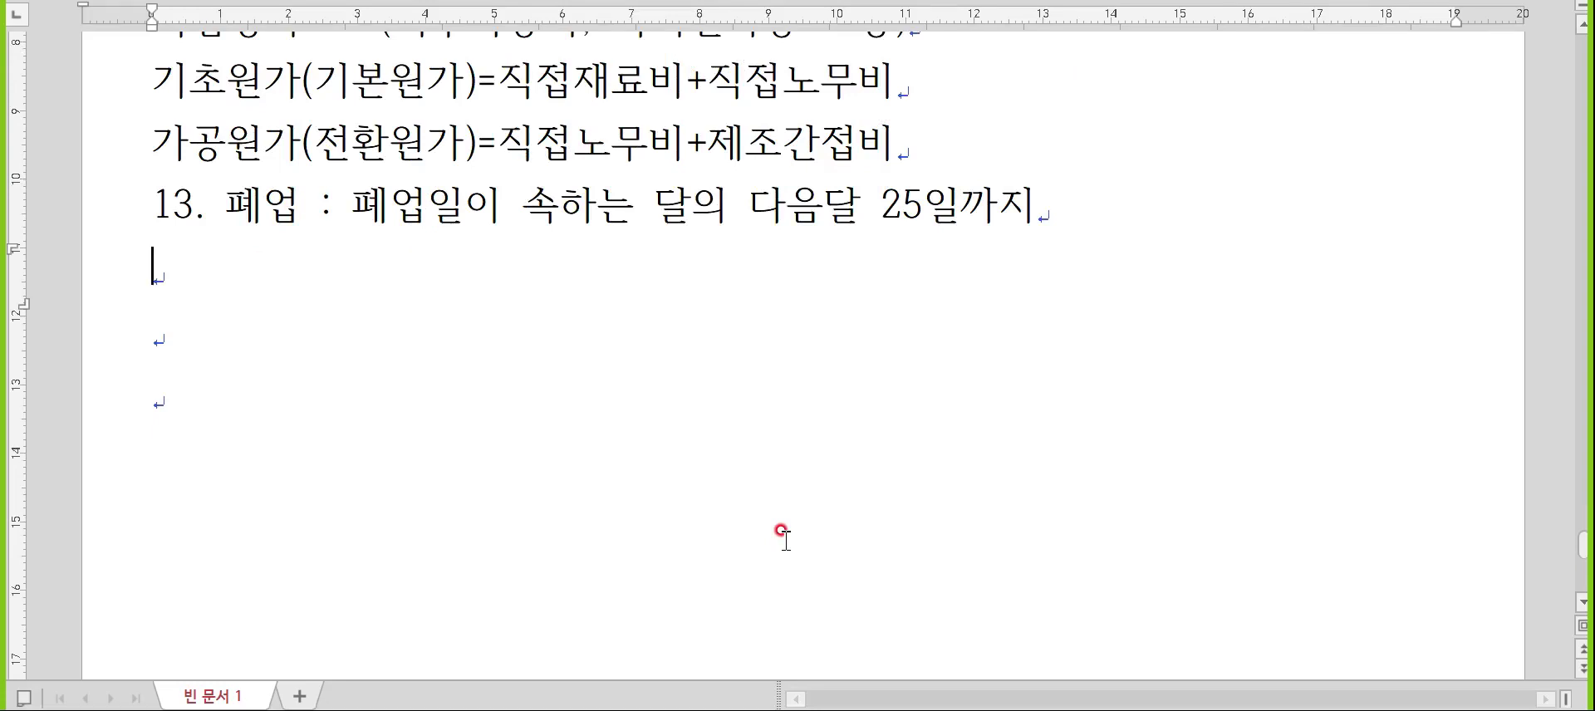
key(Hangul)
text(14.)
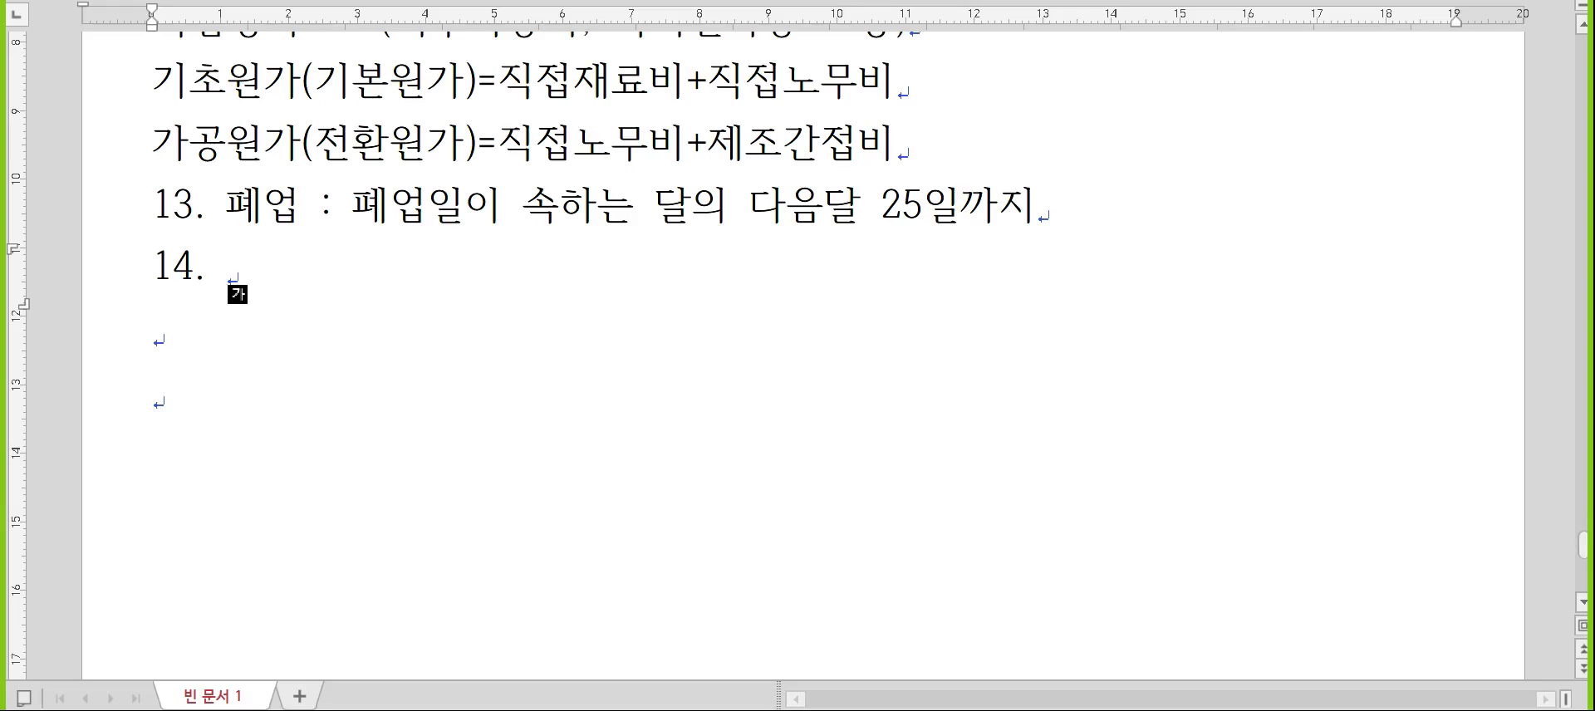
text(과)
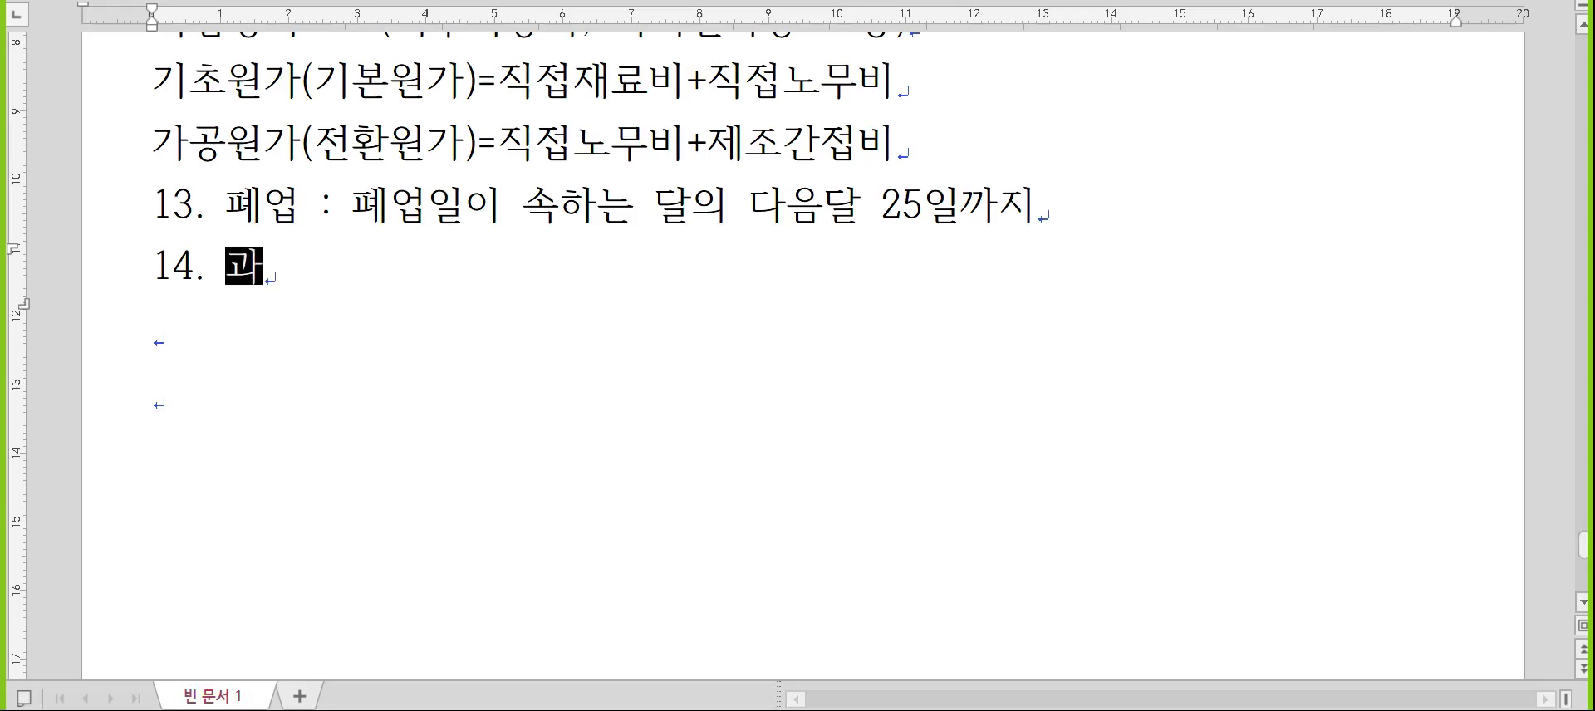
text(세푯준 : 매출 )
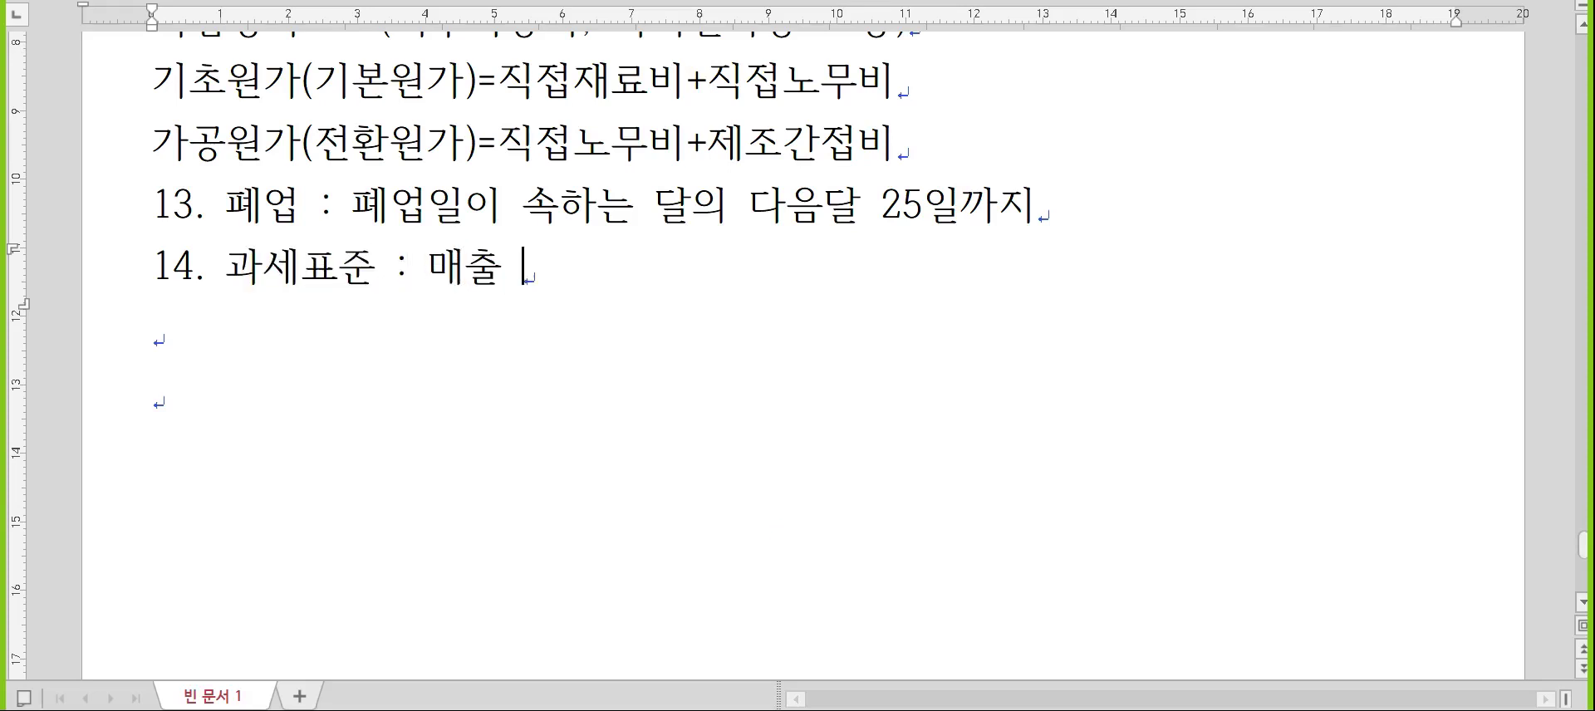
text(공ㄱ급가액()
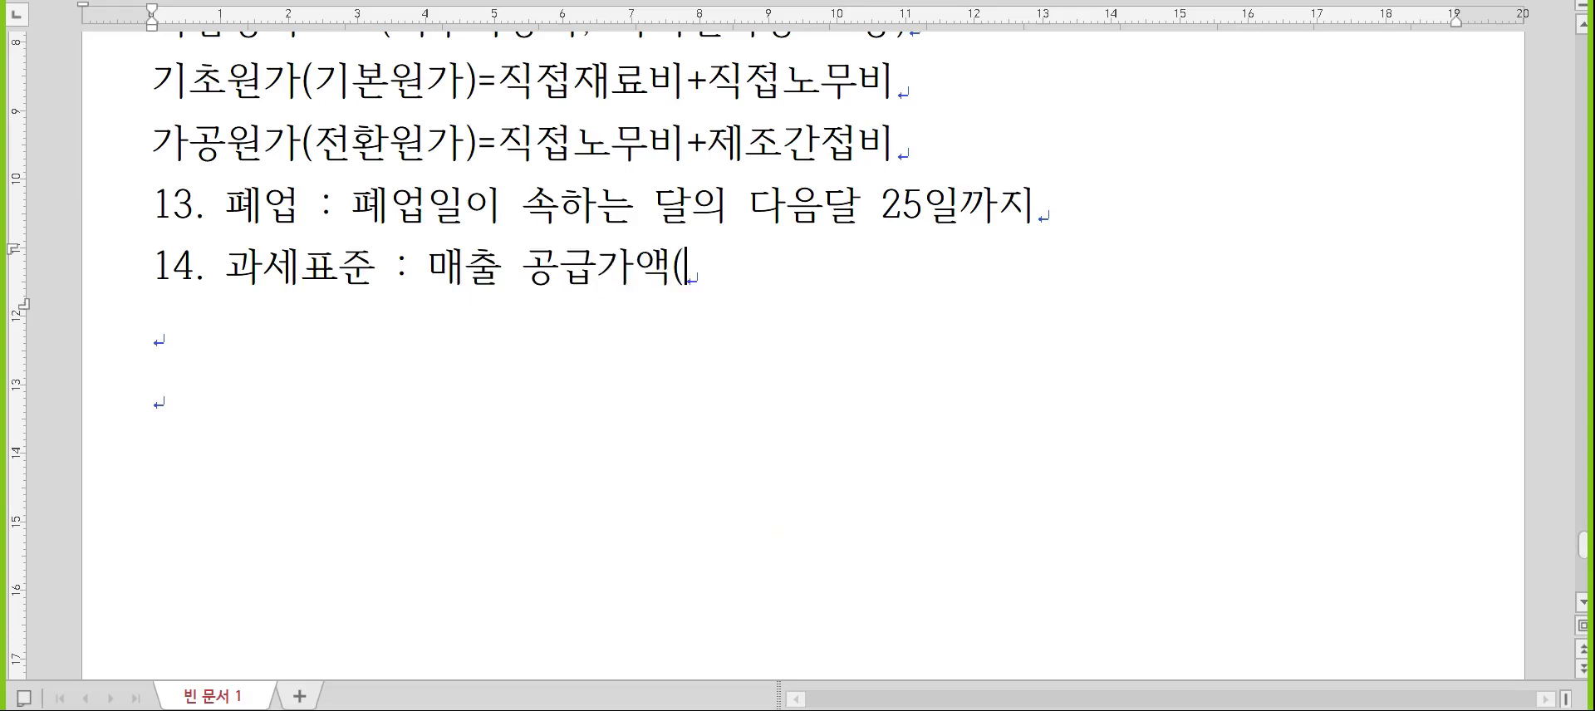
text(부가세)
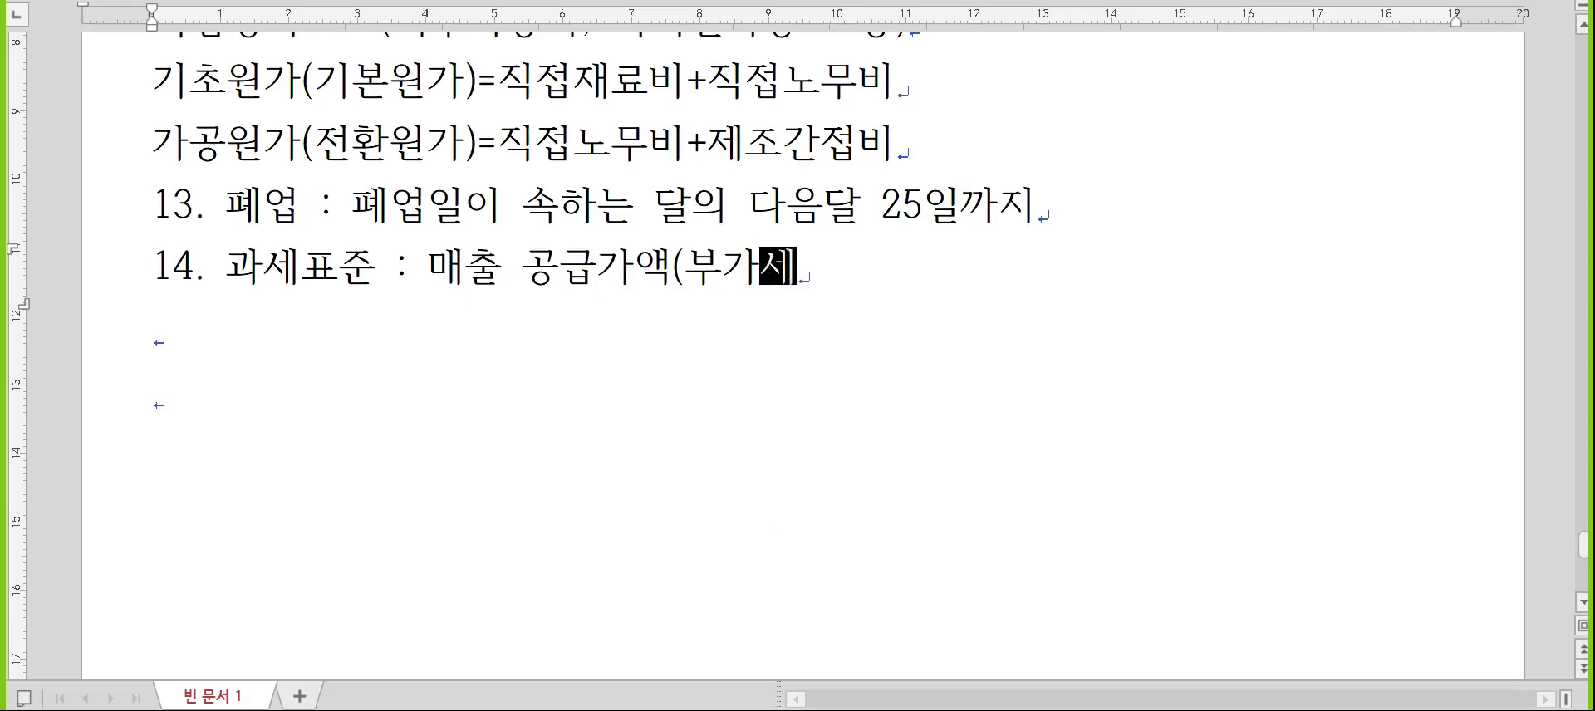
text( 별도))
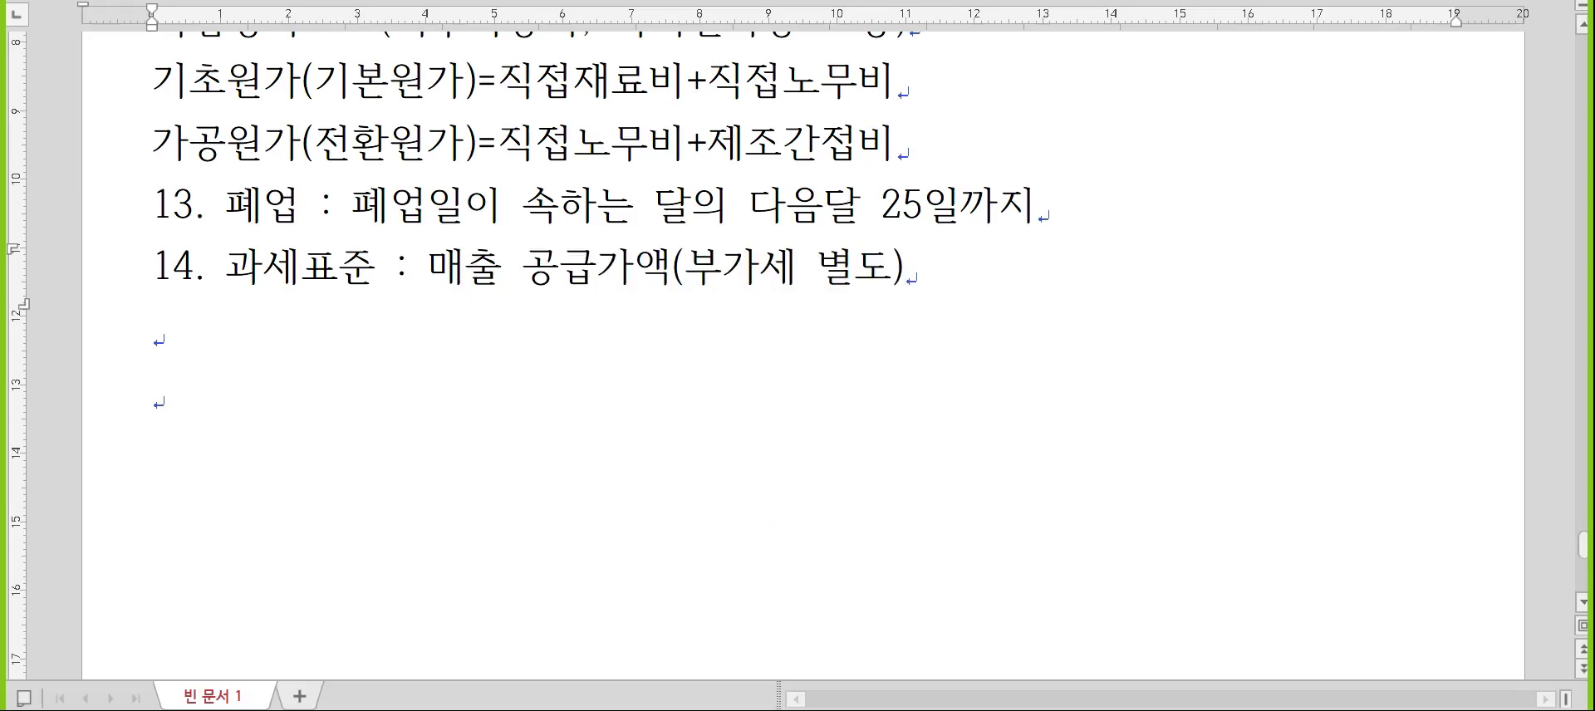
key(Return)
- Add the line "간이과세자의 과세표준은 공급대가의 금액으로 한다." under item 14
text(간ㅇ)
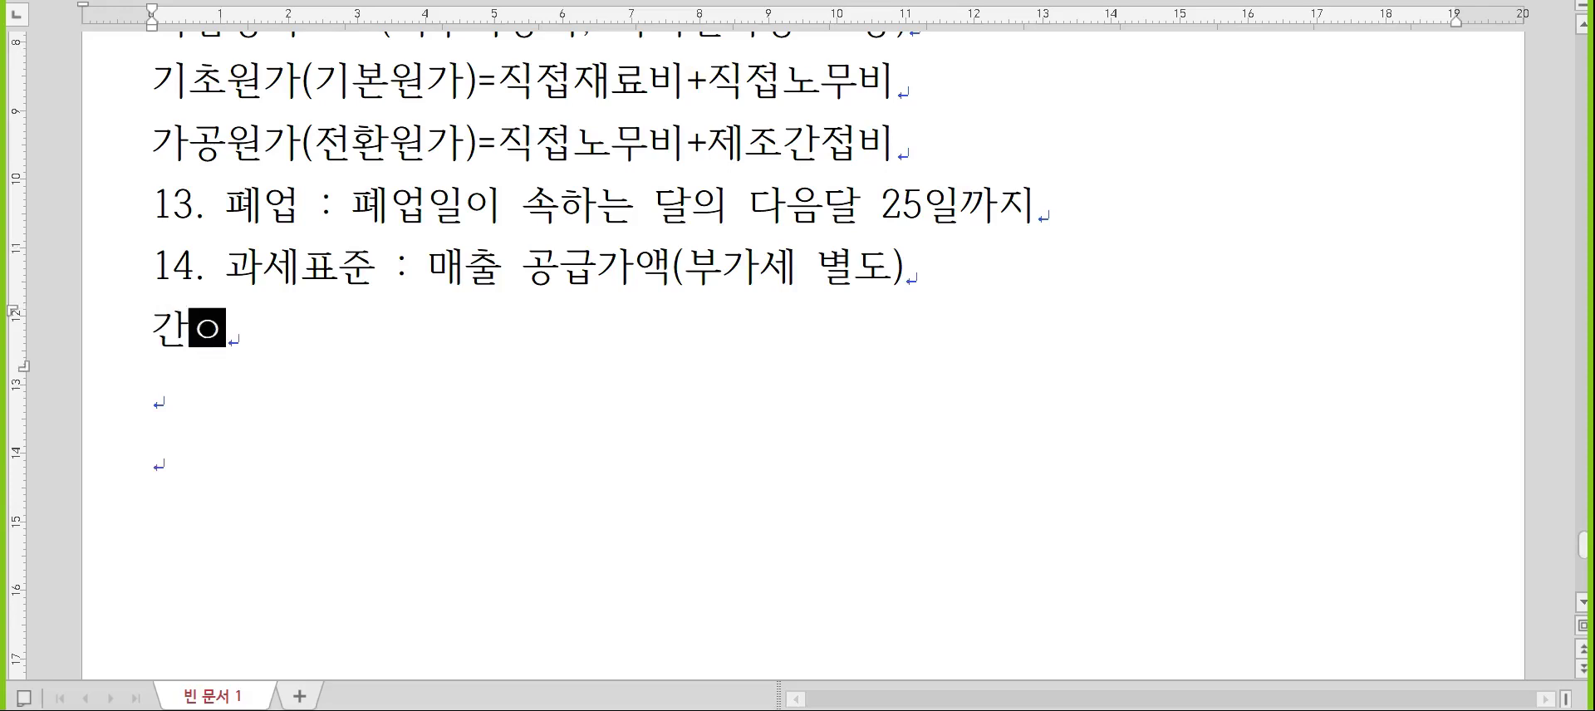
text(이과세장)
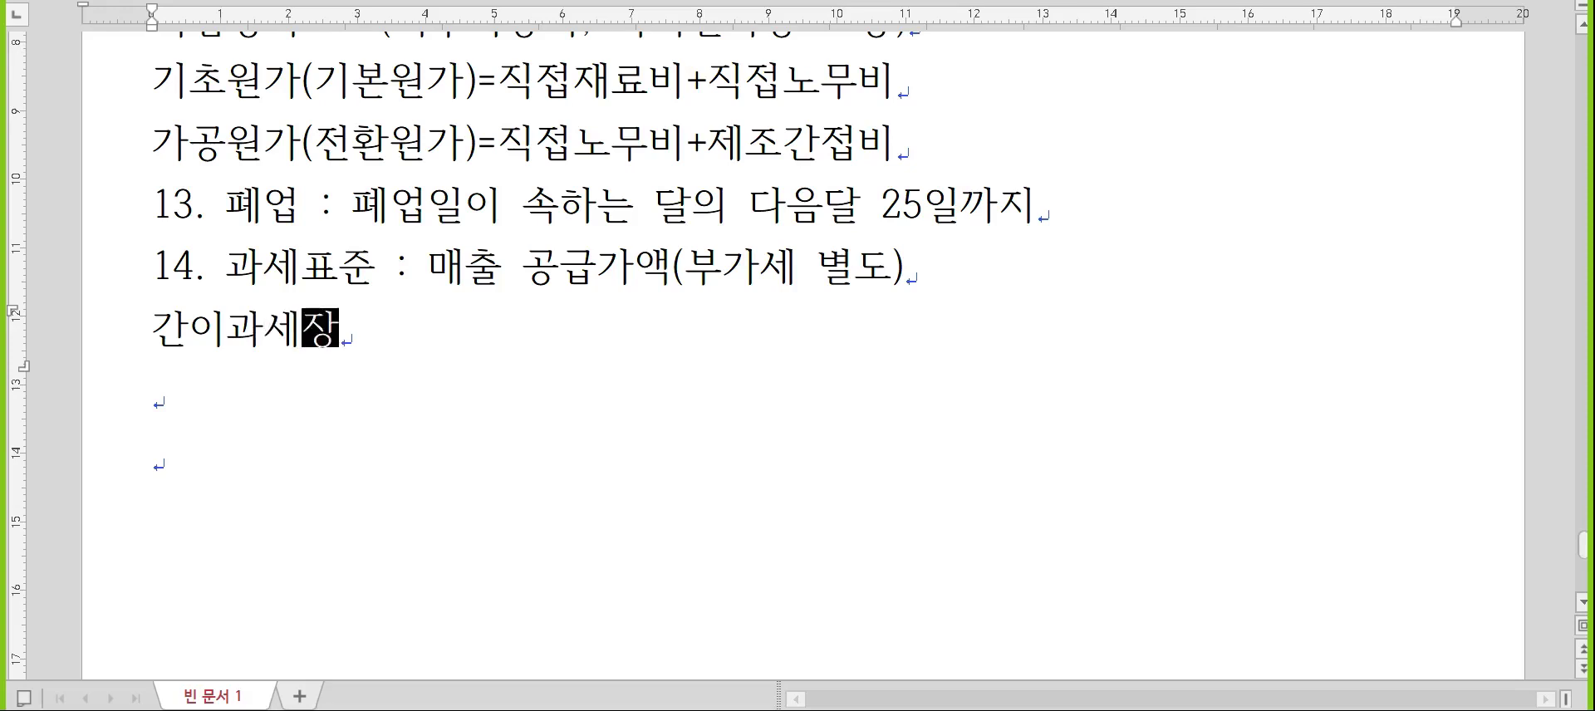
text(의 과세표준은 공그)
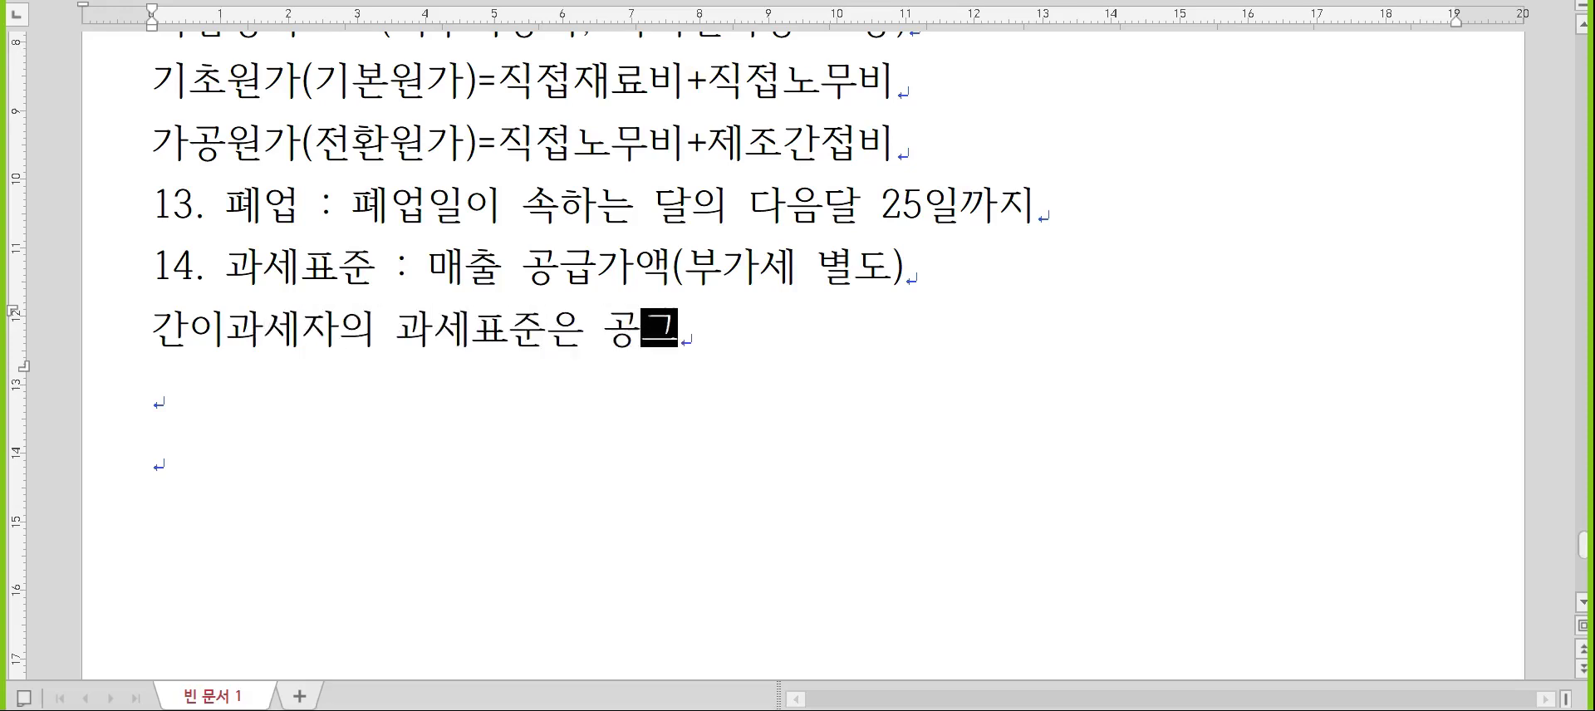
text(급대가의 금액으로 ㅎ)
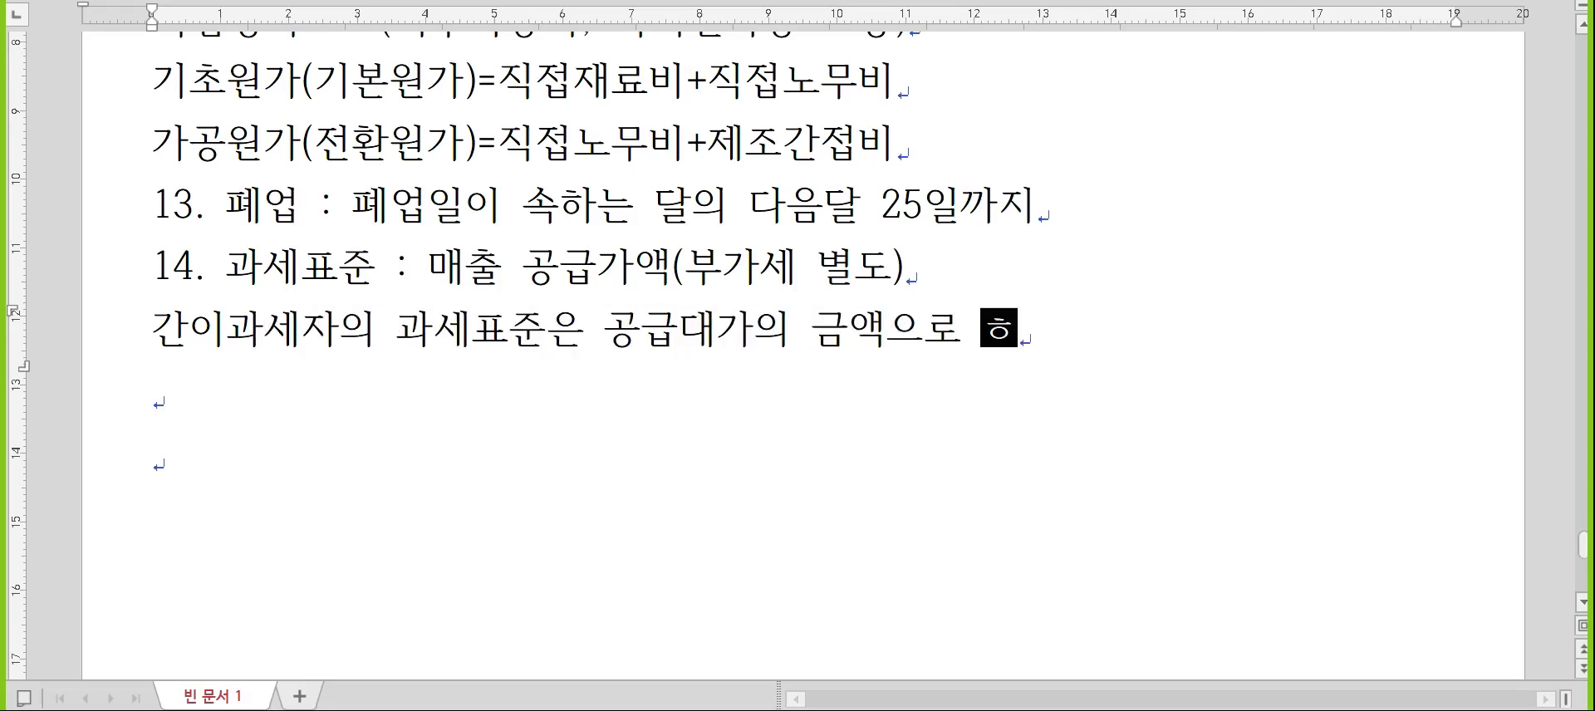
text(한다.)
key(Return)
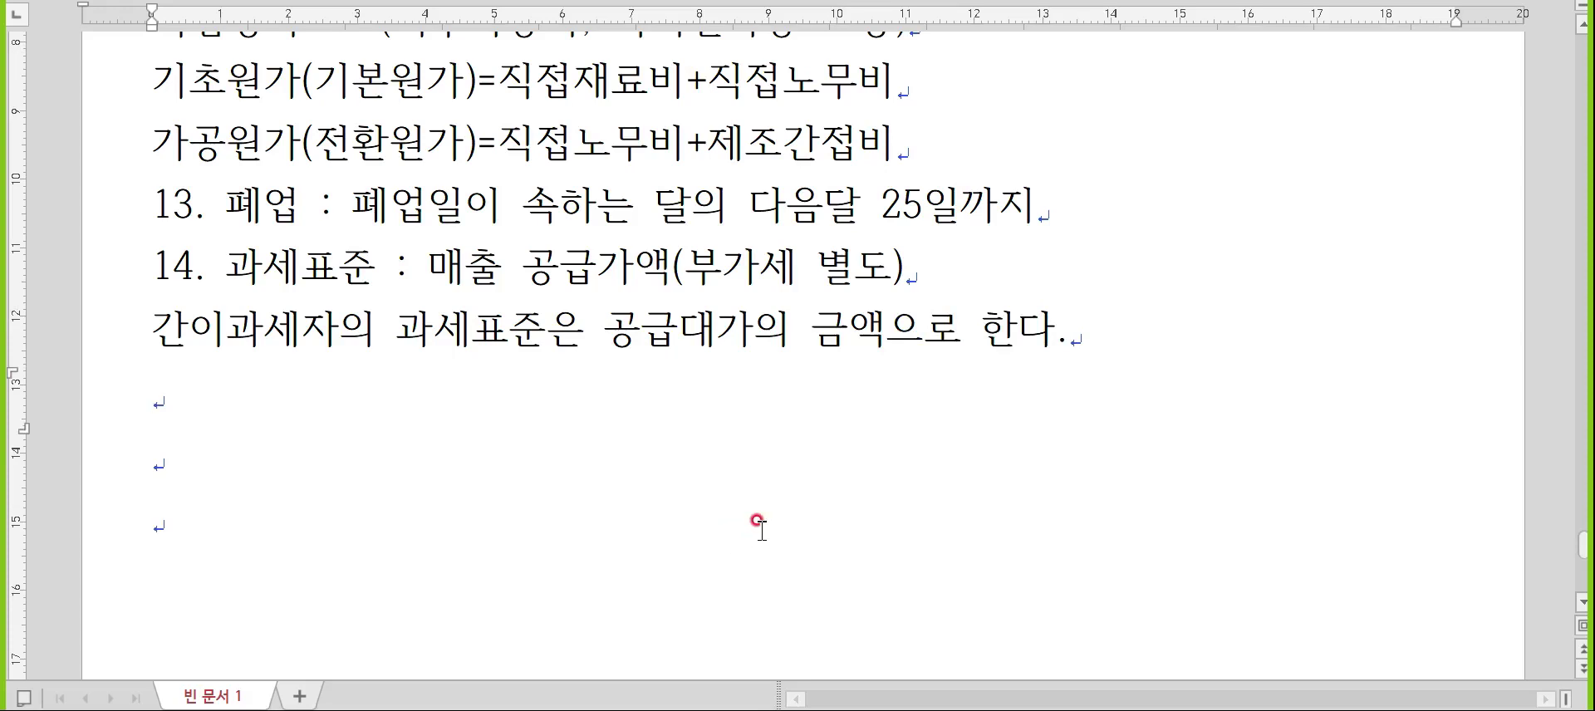
- Start item 15 with "15. 면세 : 불완전면세제도," below the 간이과세자 line
scroll(758, 521, down, 1)
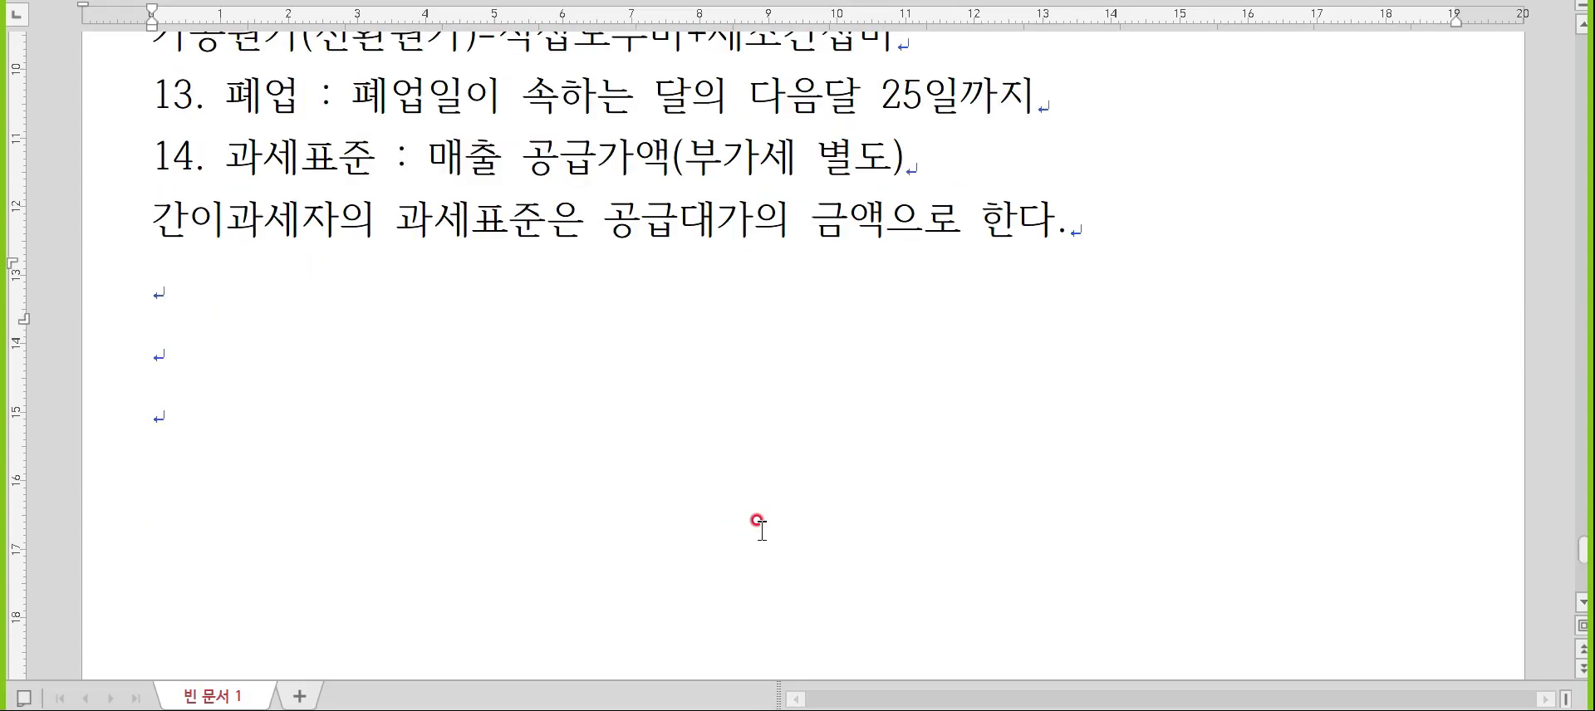
key(Hangul)
text(15. 면시)
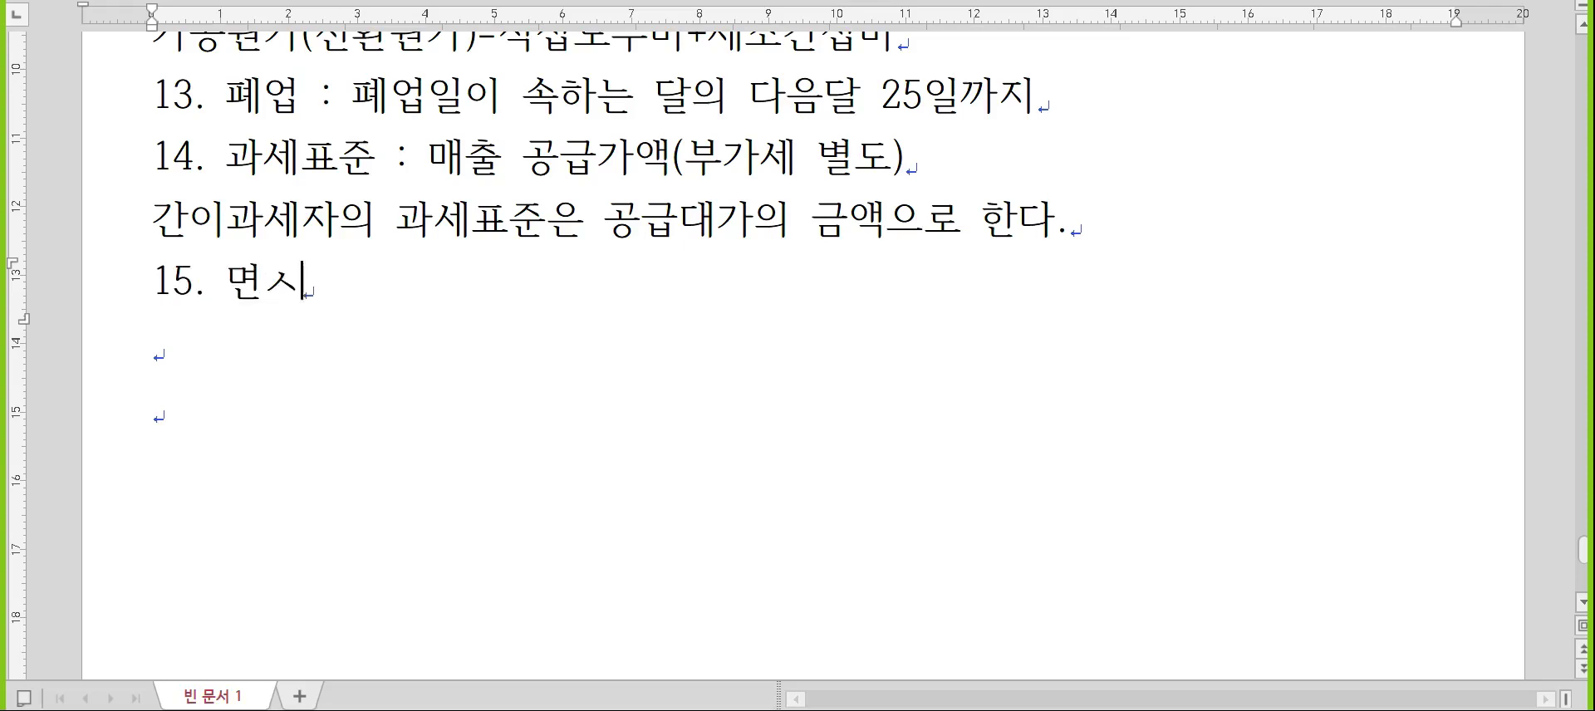
key(BackSpace)
text(세 : 부로아)
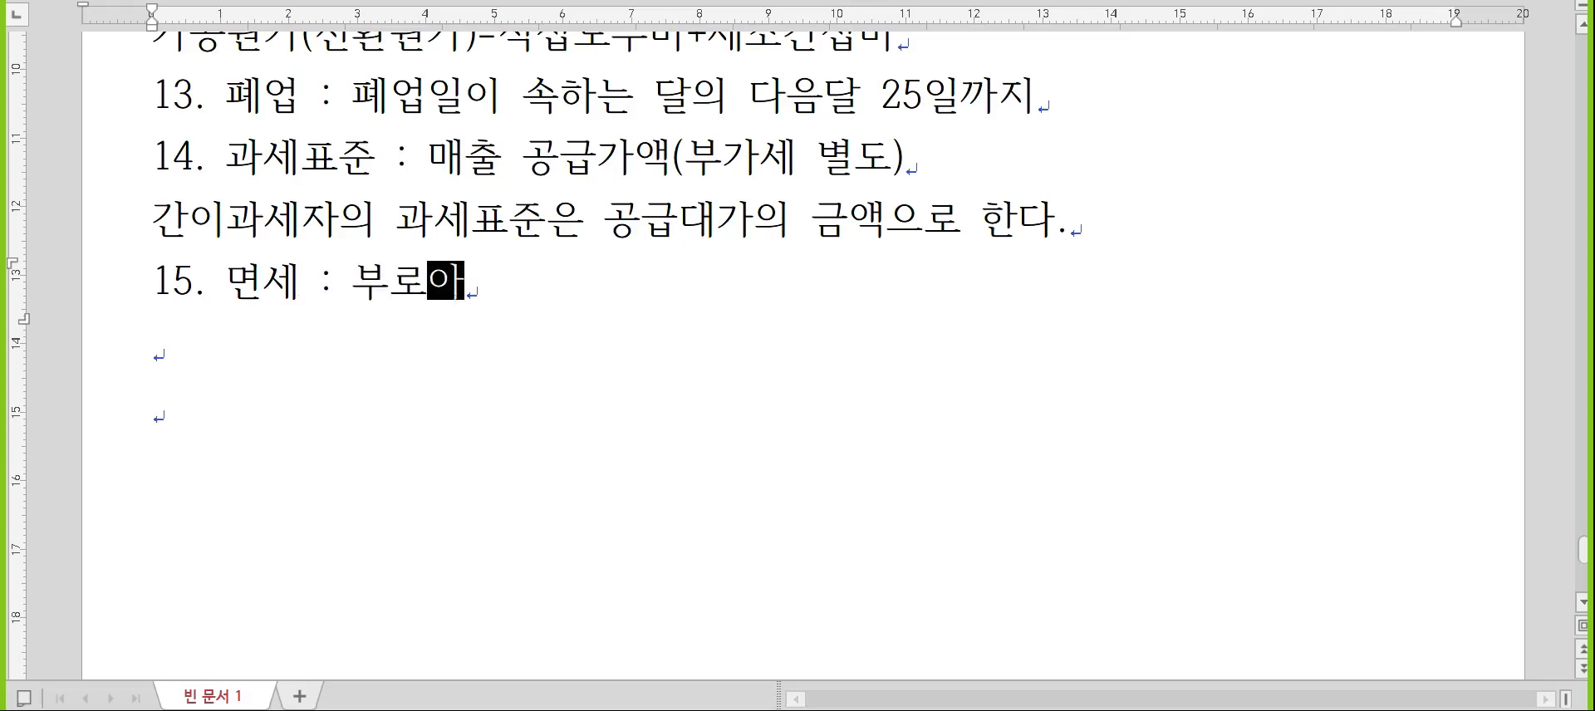
key(BackSpace)
key(BackSpace)
key(BackSpace)
text(불완전면)
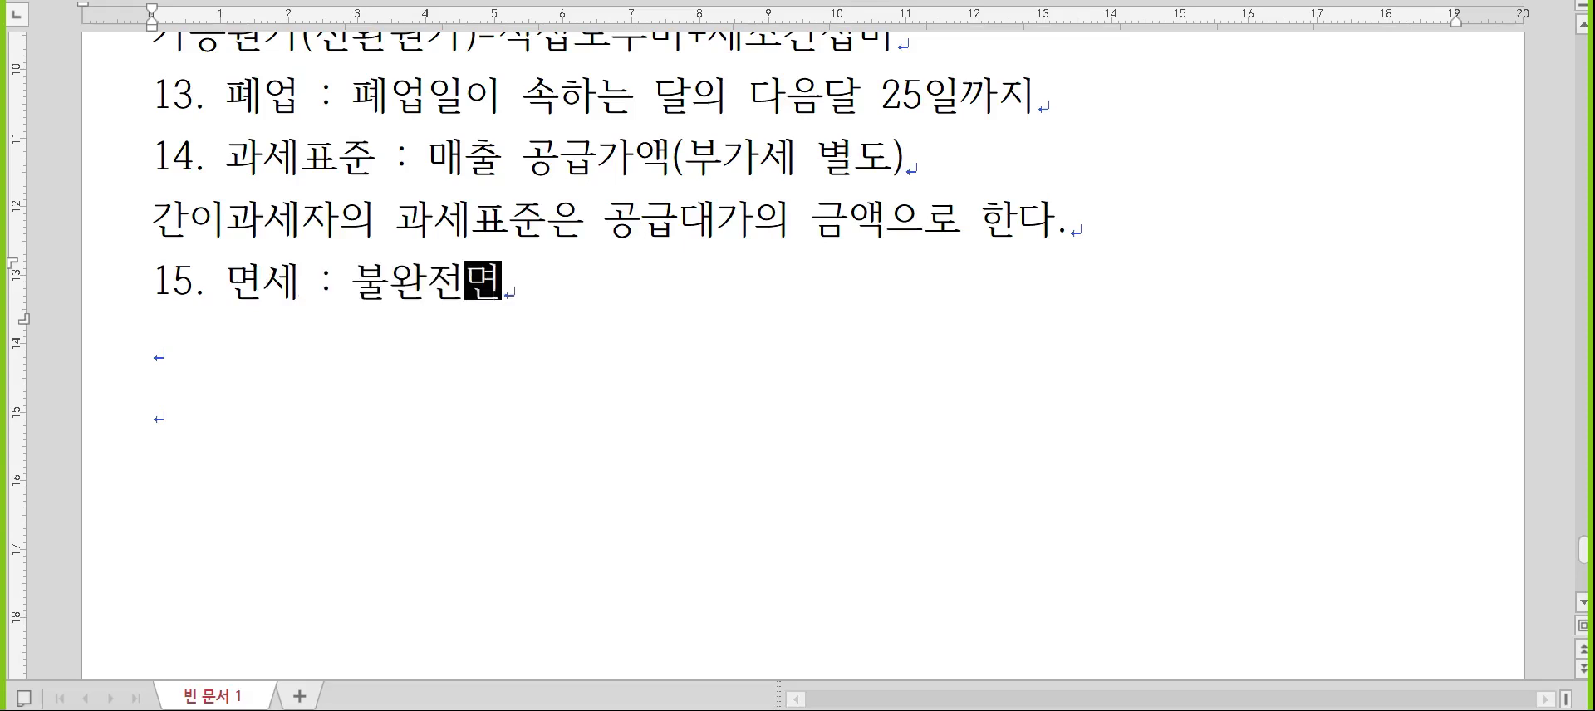
text(세제도, )
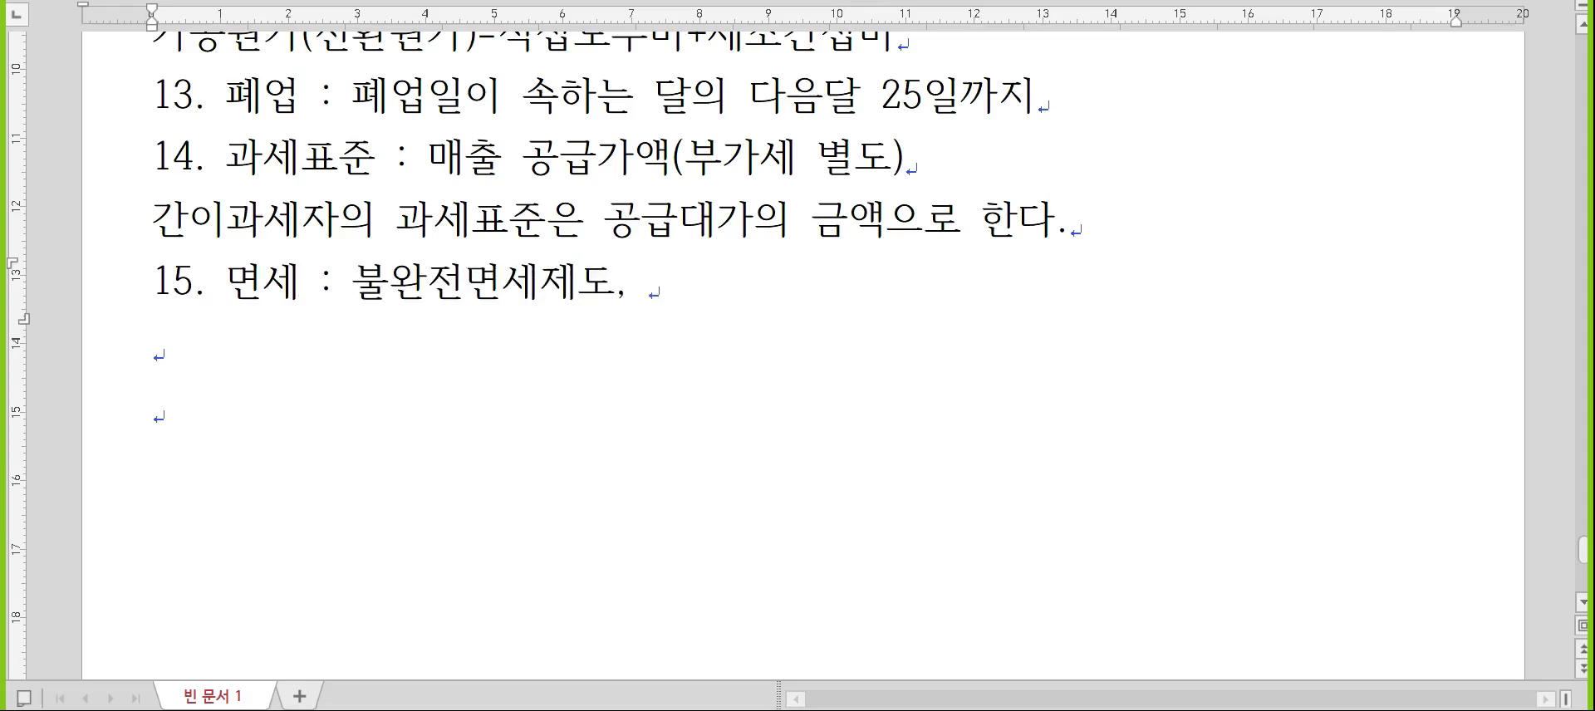
- Continue item 15 with "기초생활필수품, 저소득, 역진성완화 등" and start a new line
text(기초생활ㅍ)
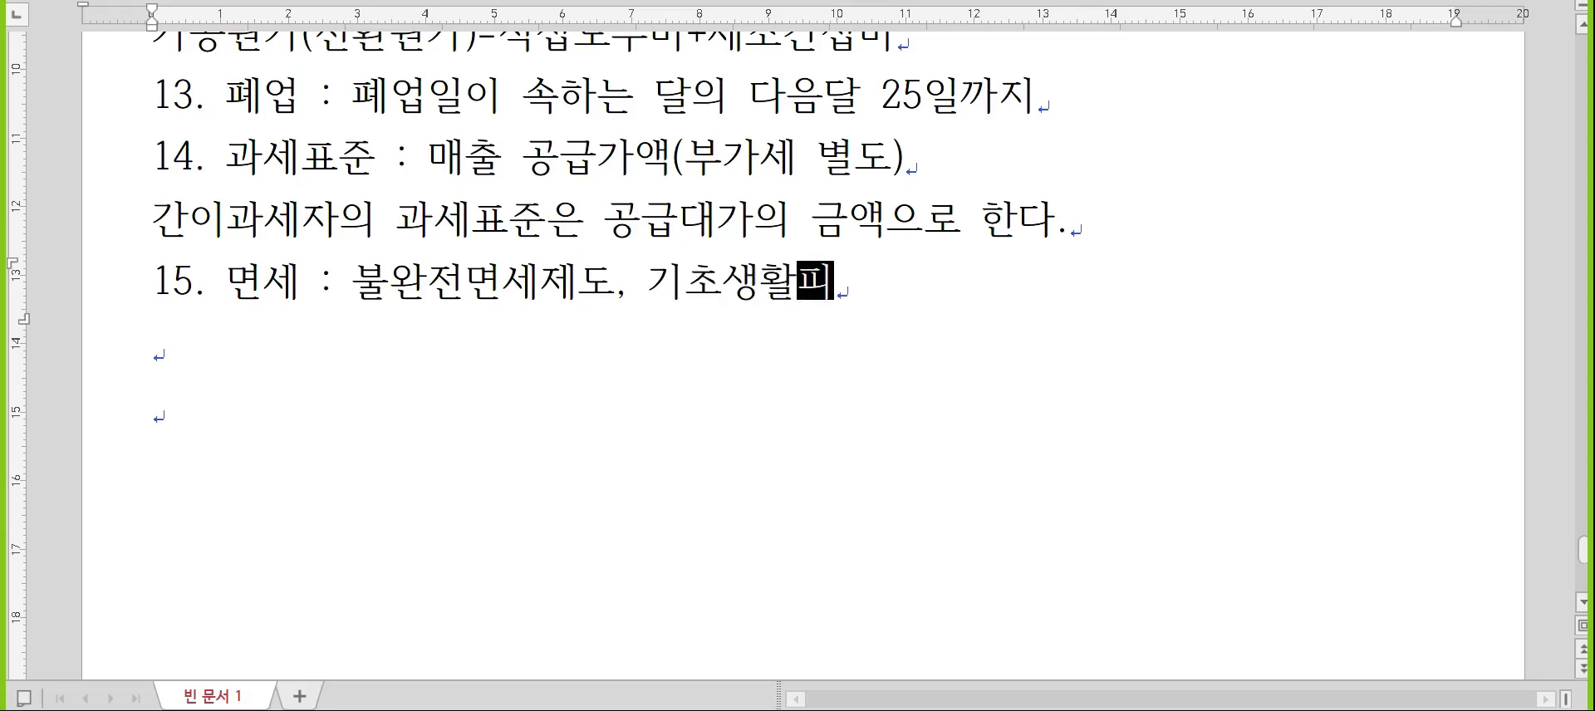
text(필수품, 저소득, 영ㄱ)
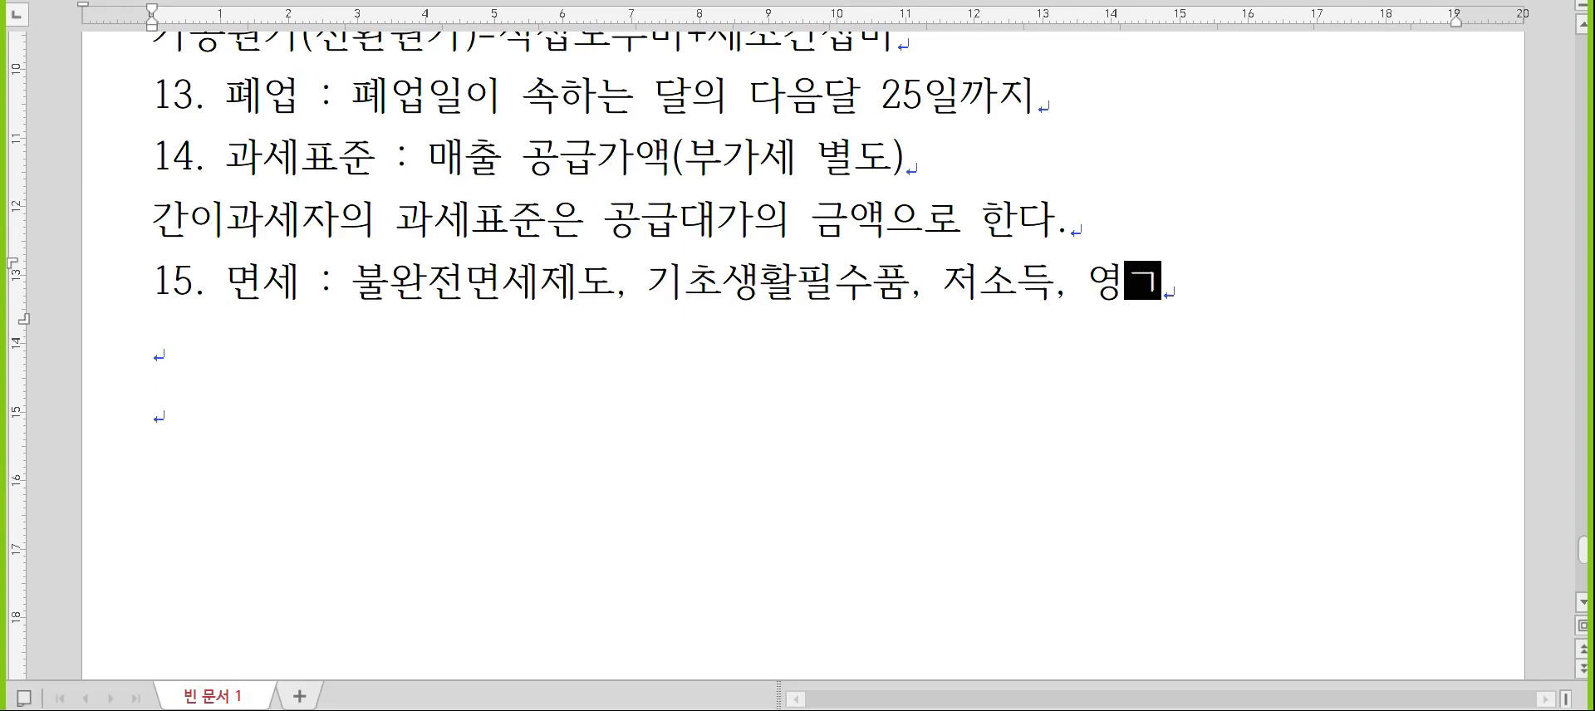
key(BackSpace)
key(BackSpace)
text(역진성ㅇ완화 등)
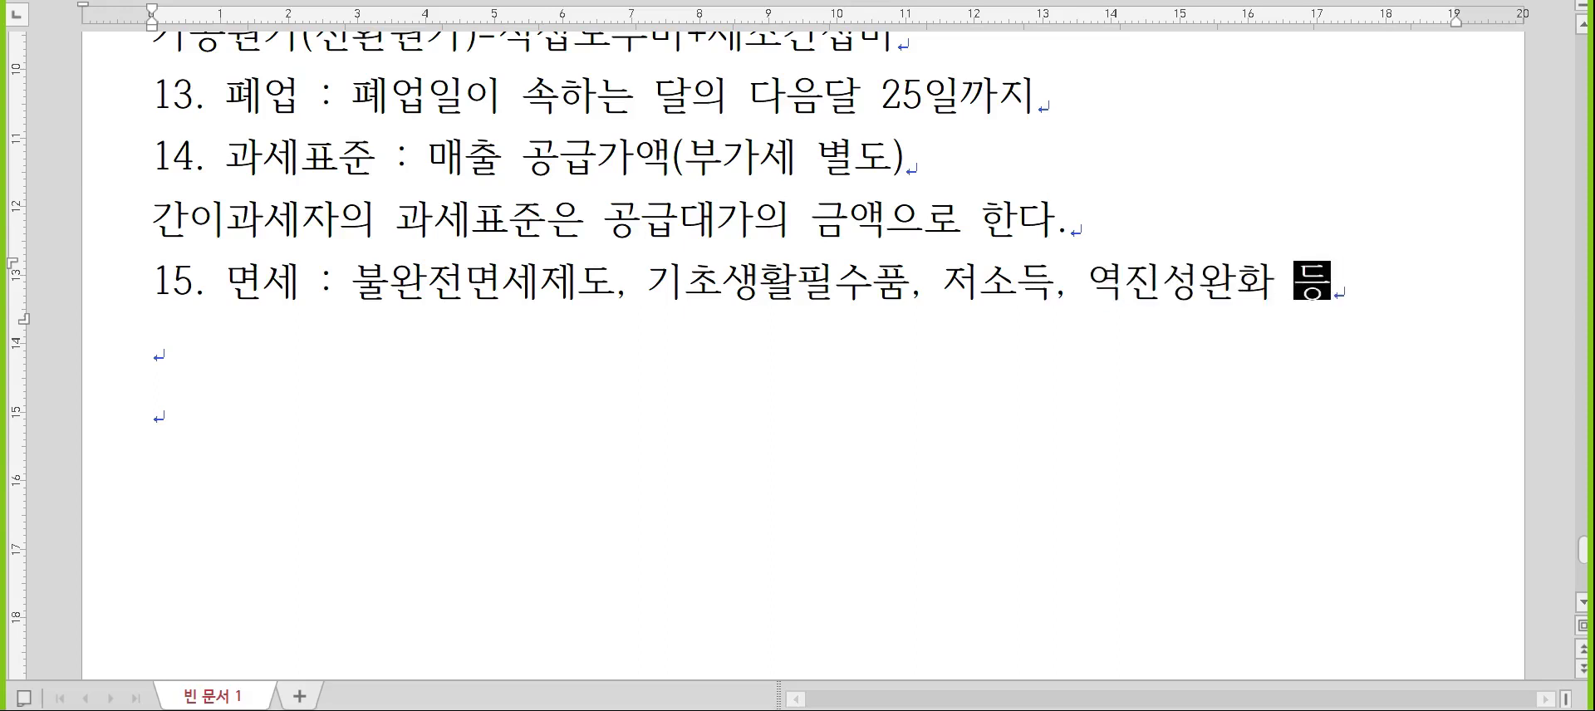
key(Return)
- Replace the closing "등" of item 15 with ", 계산서 등" and start a new line
key(Up)
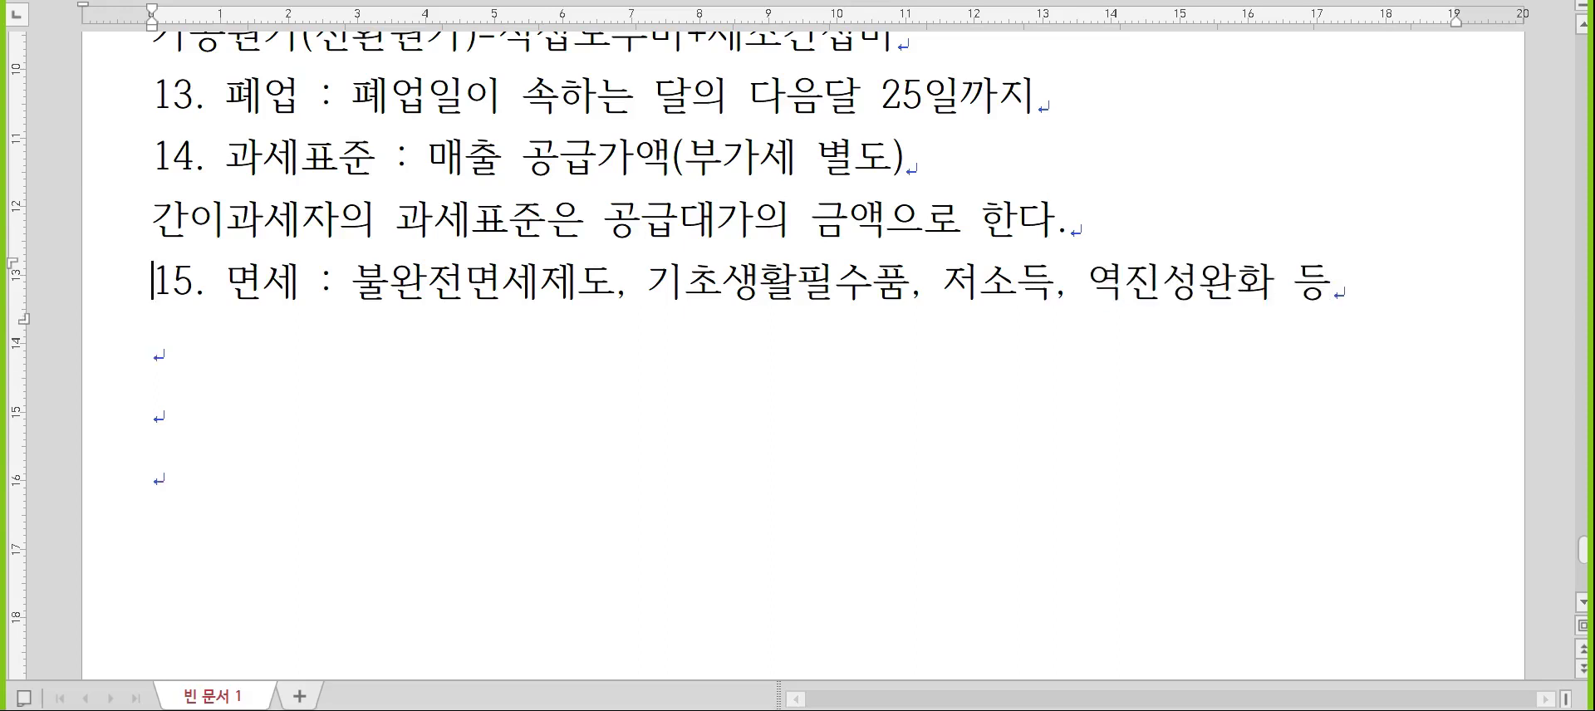
key(End)
key(BackSpace)
key(BackSpace)
text(, ㄱ)
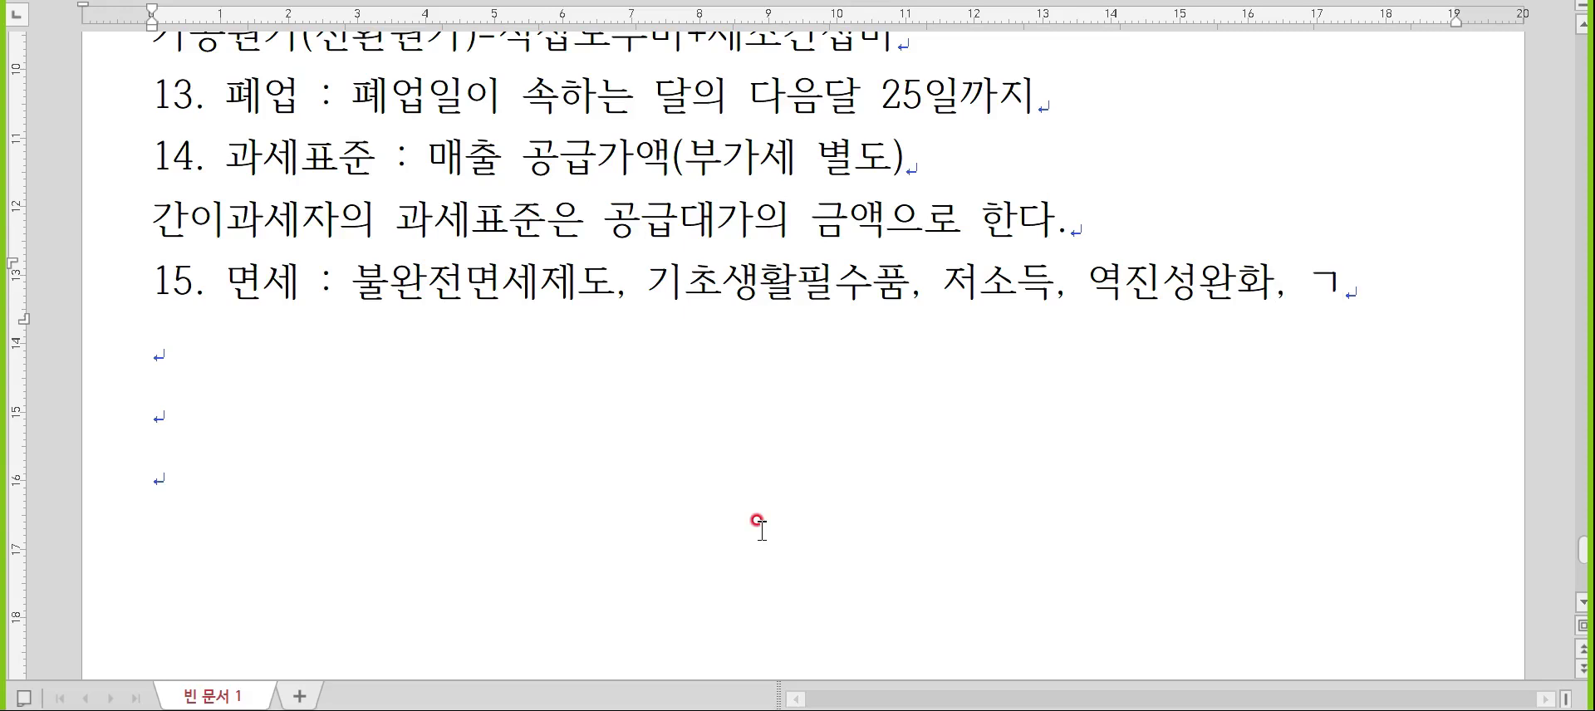
key(BackSpace)
text(계산서 등)
key(Return)
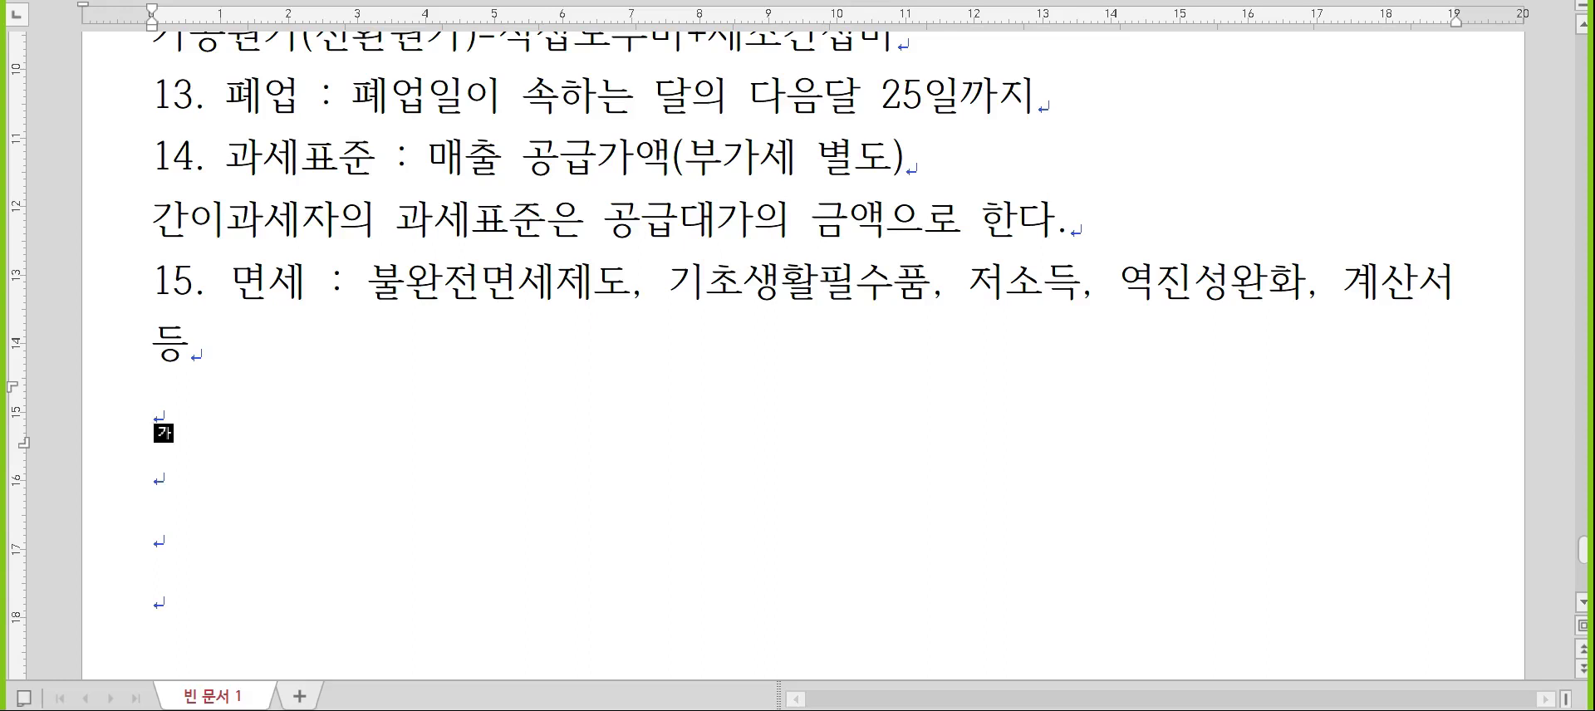
- Add the line "학원 : 운전면허학원, 무도학원만 과세" under item 15
text(학원 : )
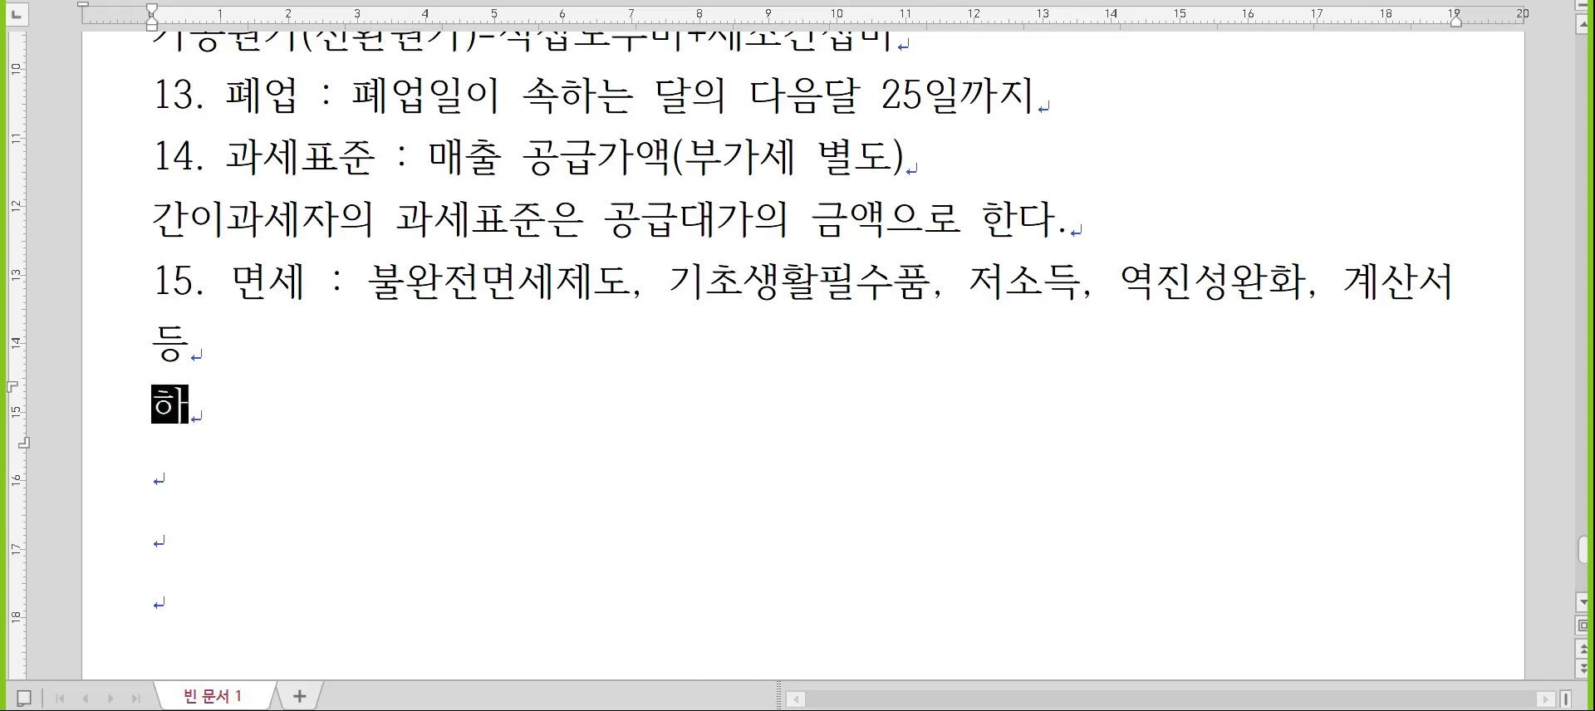
text(운)
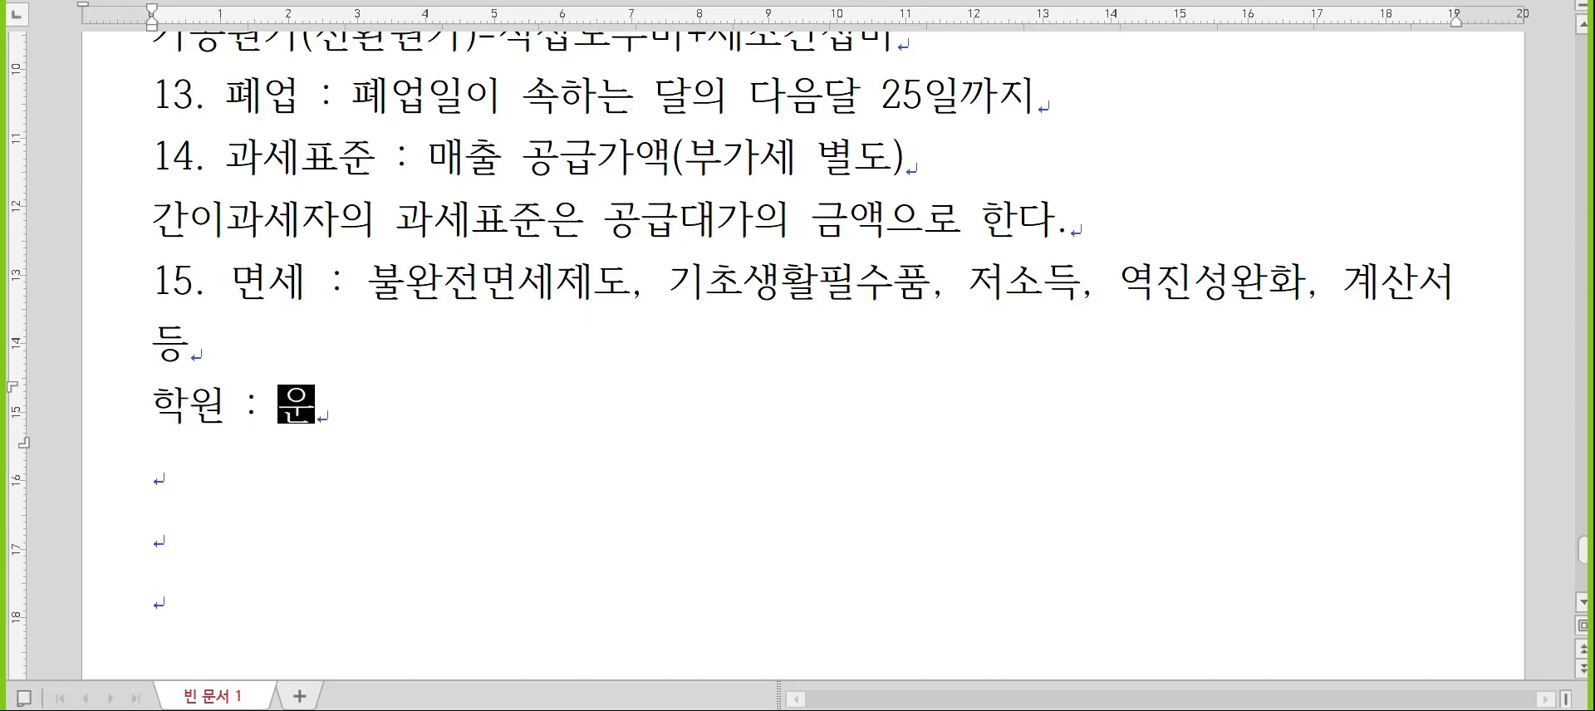
text(전면허학원)
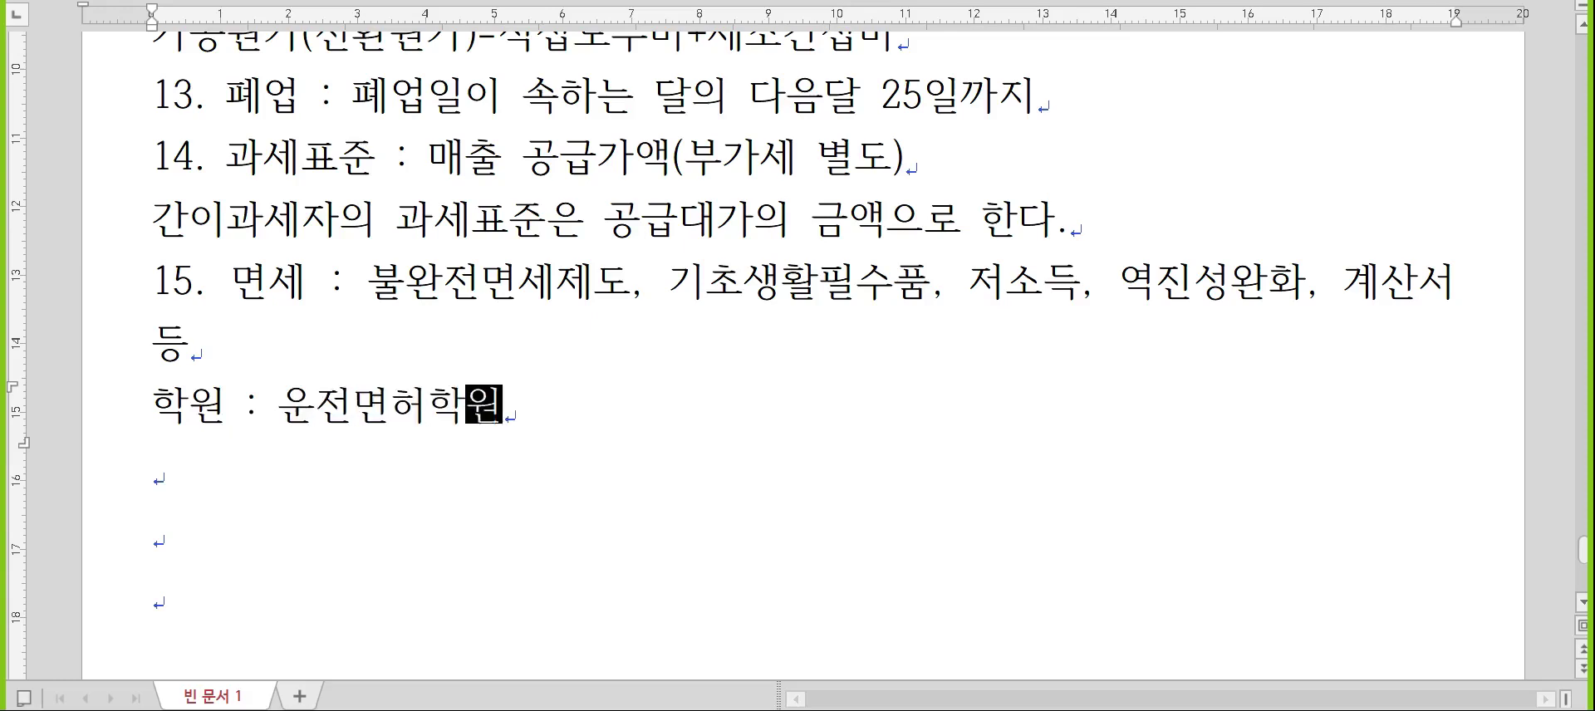
text(, 무도학우원만 과세)
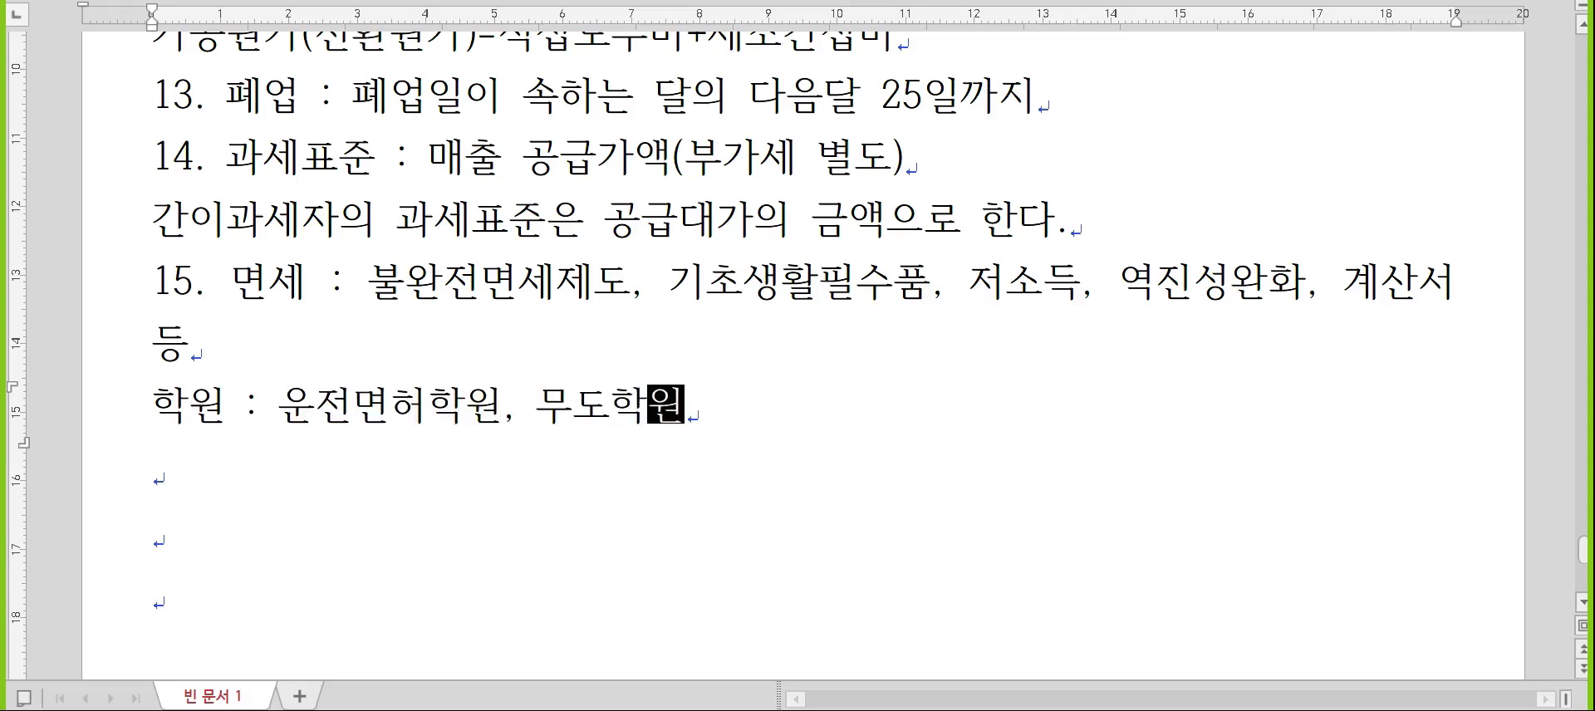
key(Return)
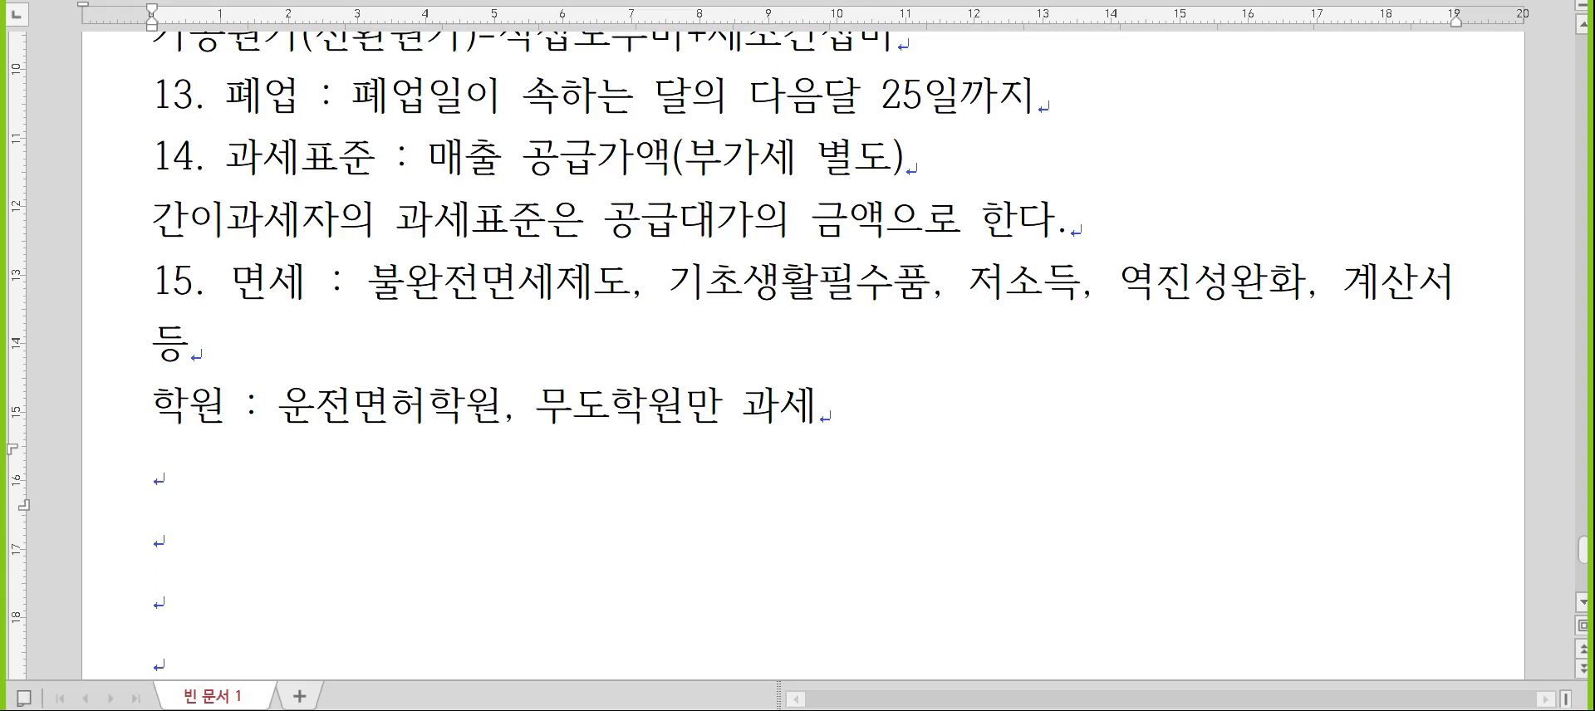
- Add the line "고속버스 : 일반, 우등, 프리미엄" below the 학원 line
text(고속버스)
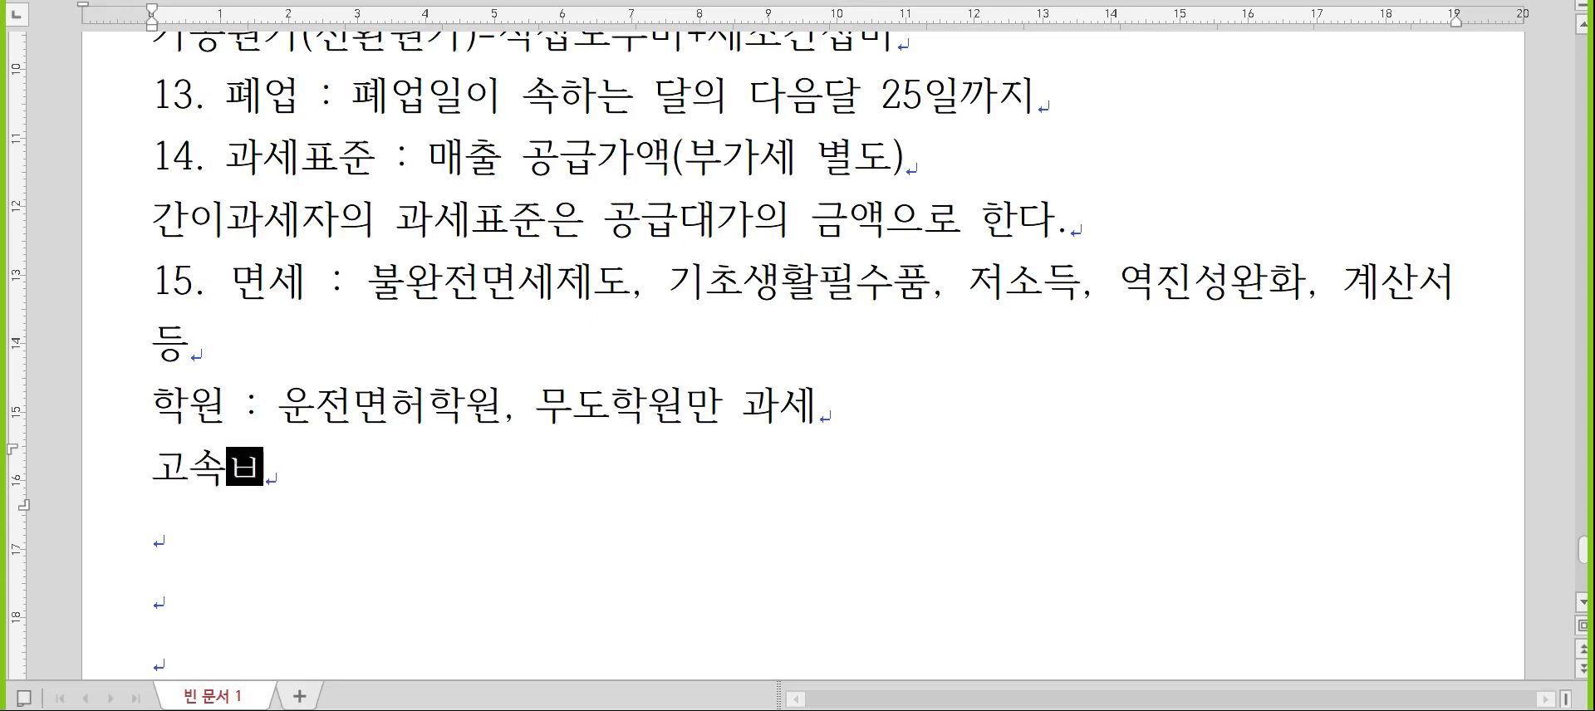
text( : 일)
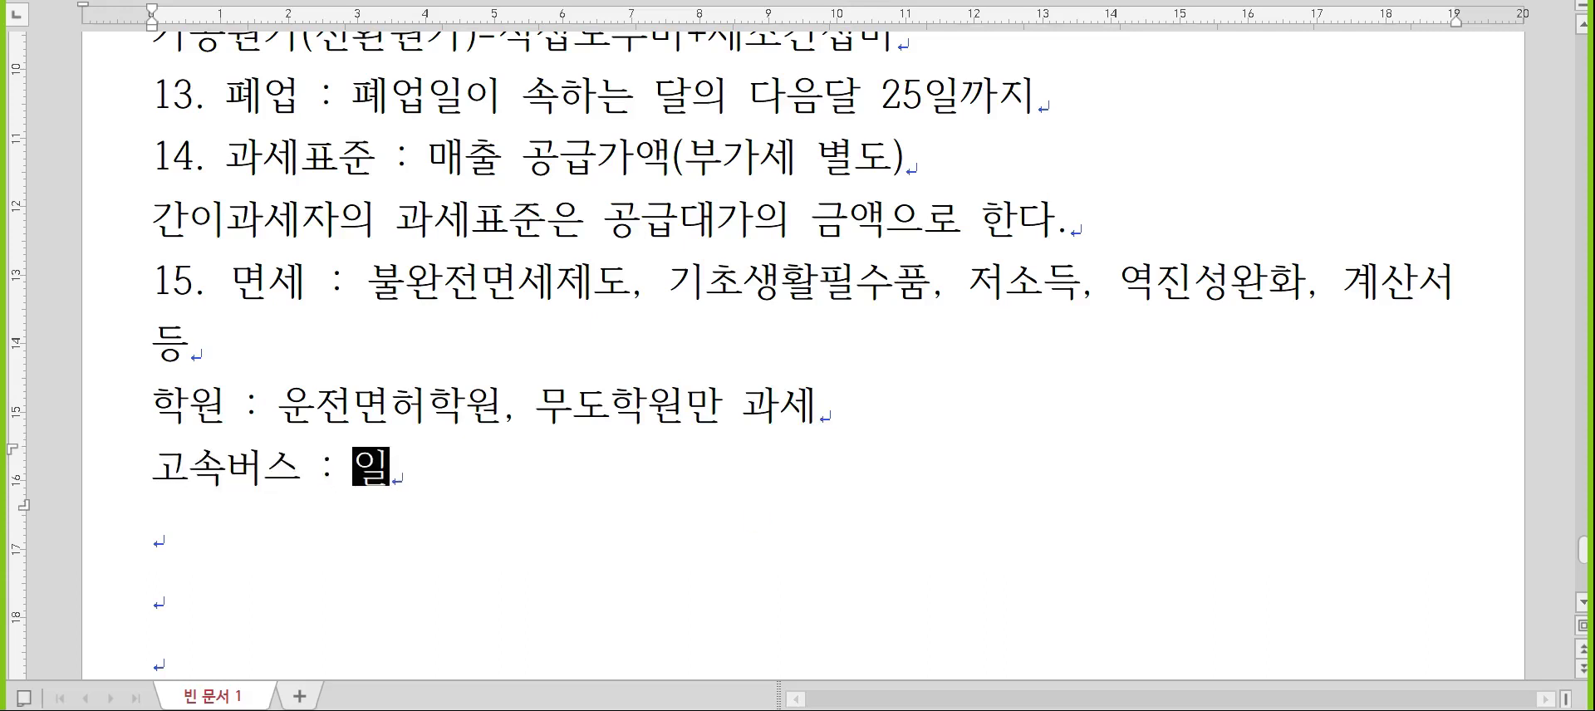
text(반, 우등, 프리이)
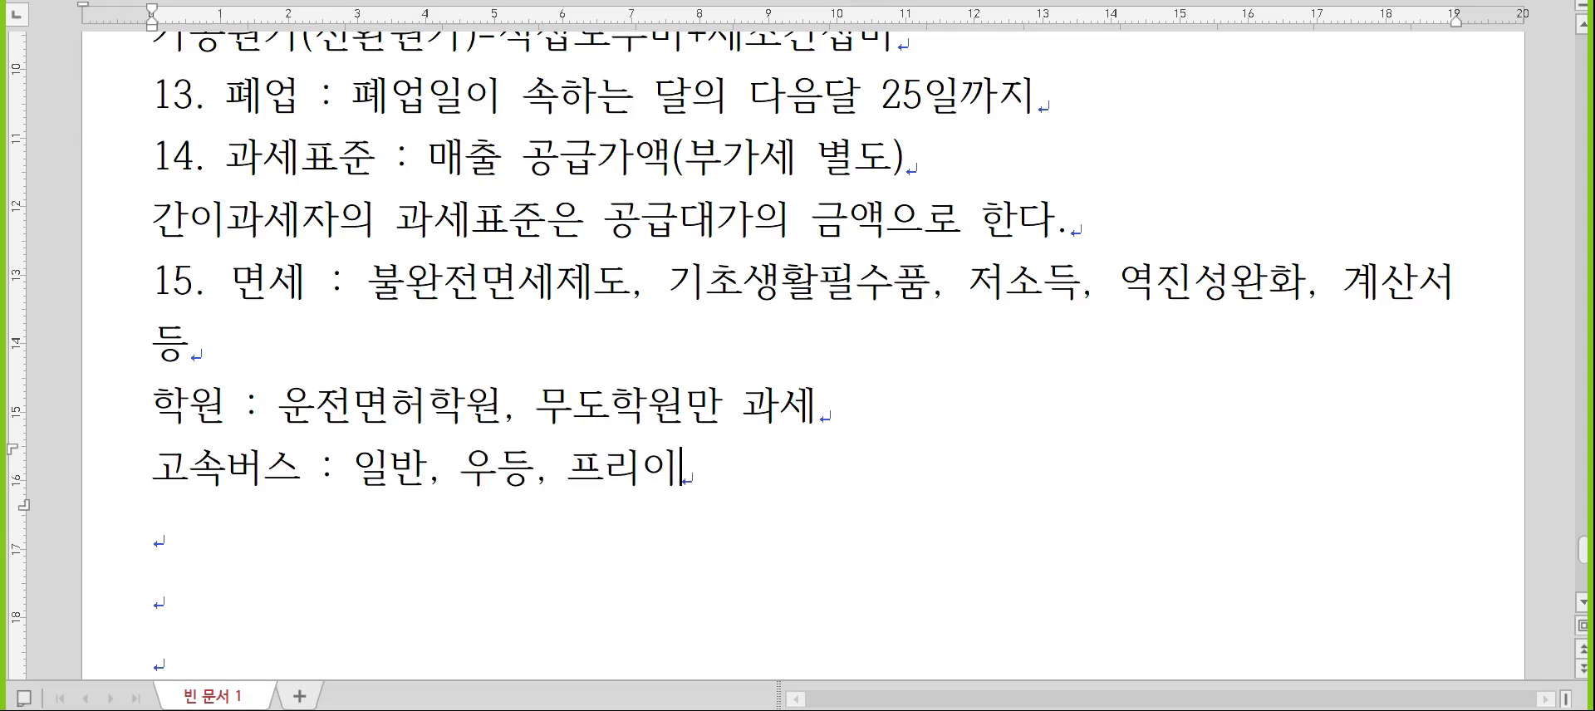
key(BackSpace)
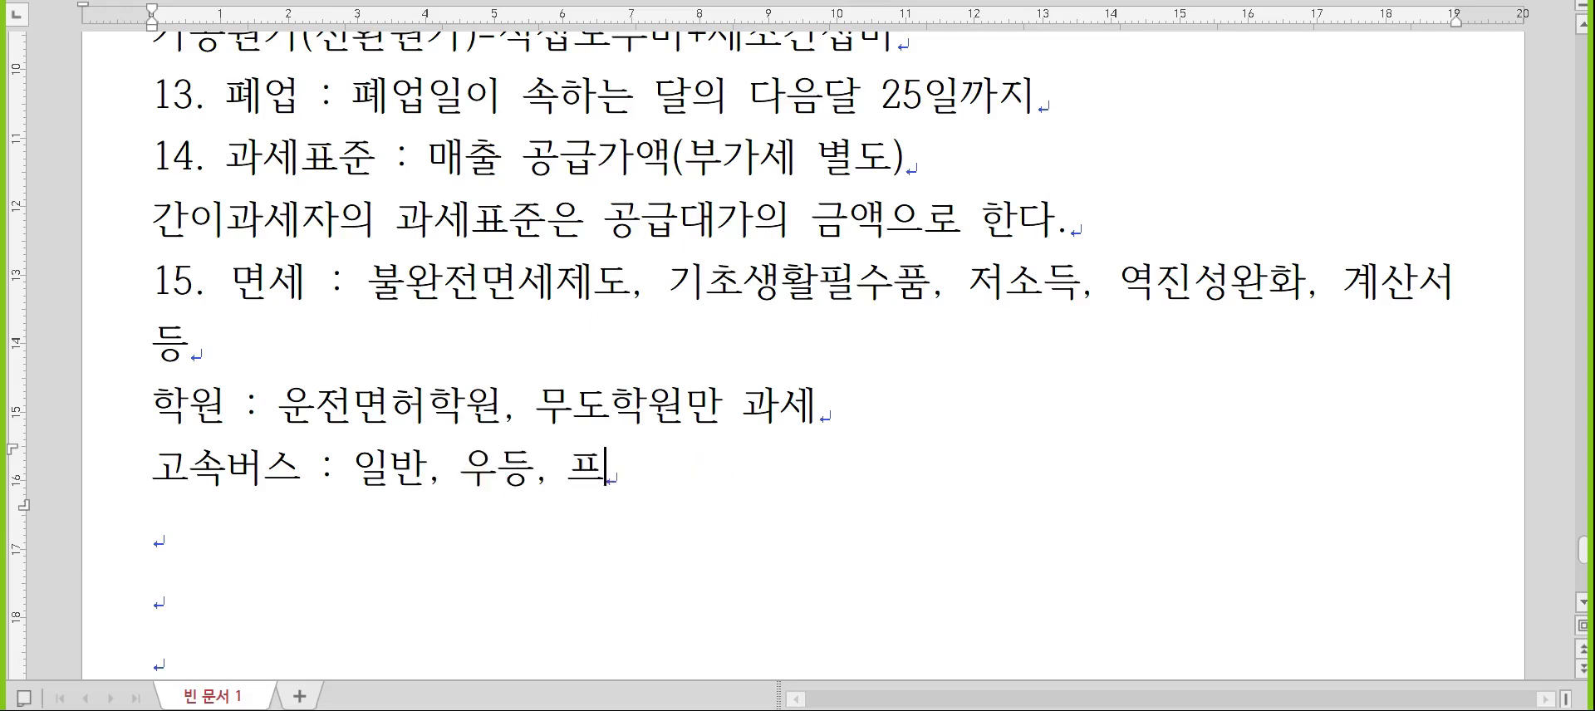
text(미어ㅁ)
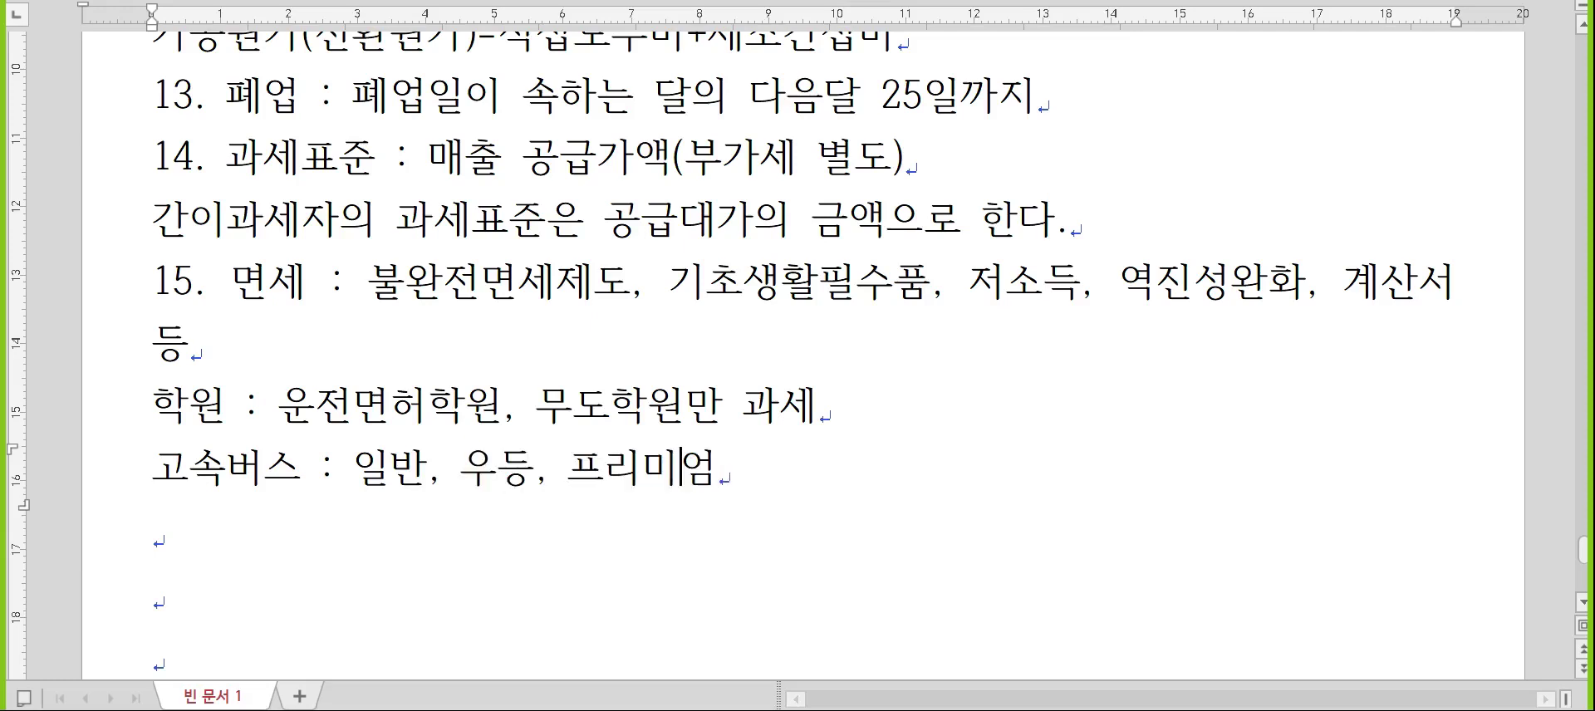
- In the 고속버스 line, replace "우등" after 일반 with the wording "만 면세," so 일반 reads "일반만 면세,"
key(Left)
key(Left)
key(Left)
key(Left)
key(Left)
key(Left)
key(Left)
key(Left)
key(Left)
key(Left)
text(ㅁㄴ)
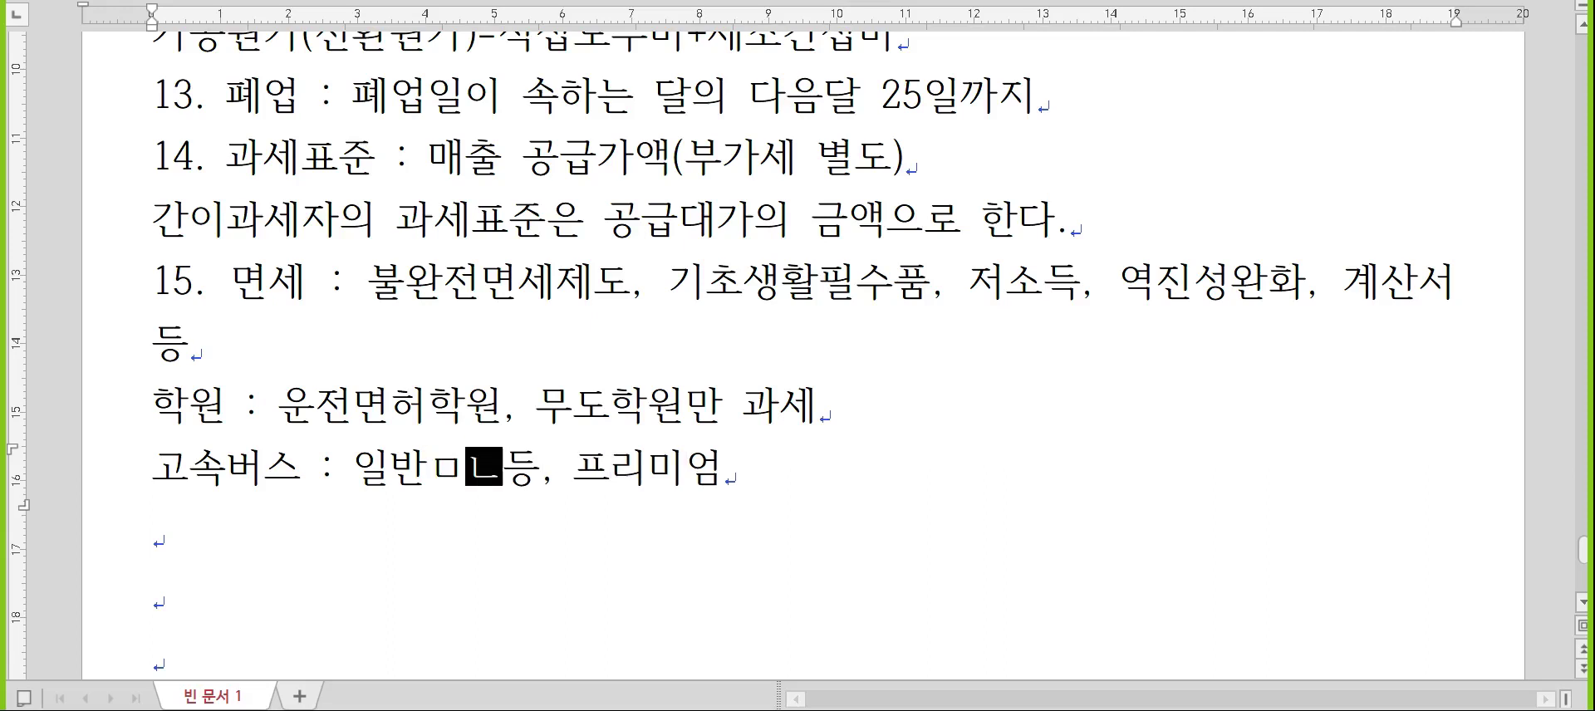
key(BackSpace)
key(BackSpace)
text(만 면세,)
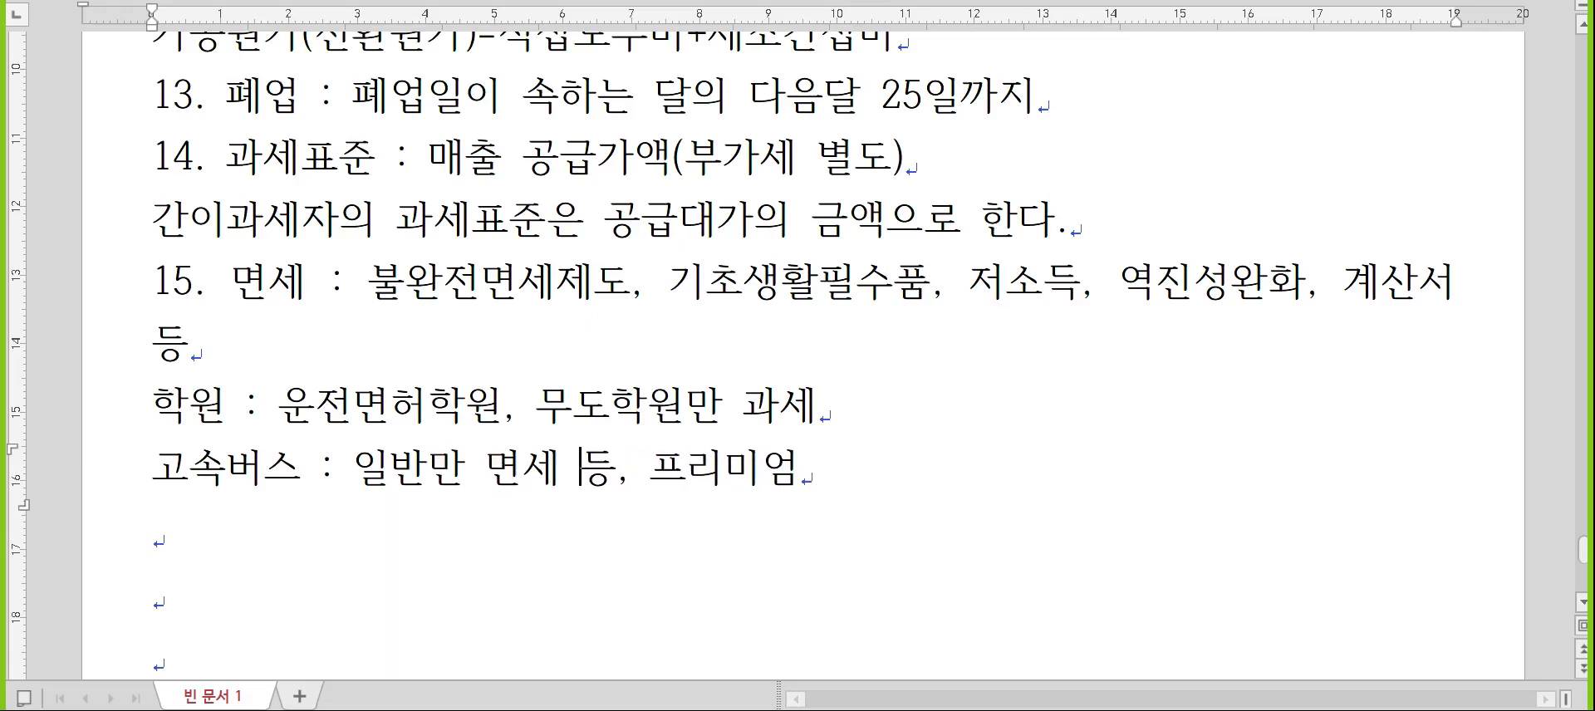
key(BackSpace)
text(,)
key(Delete)
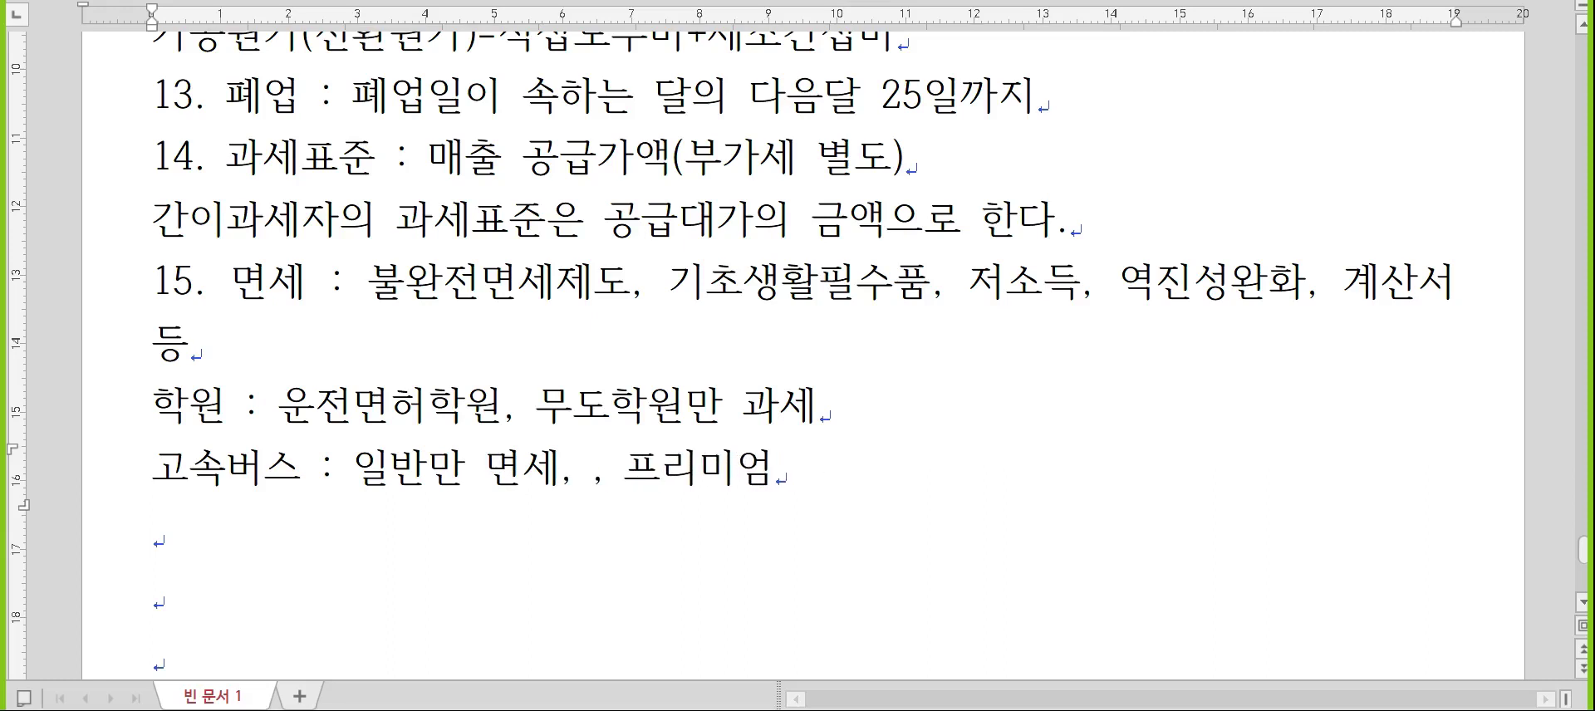
- Complete the 고속버스 line after "일반만 면세," with "우등프리미엄 : 과세", removing the comma before 프리미엄
text(우드)
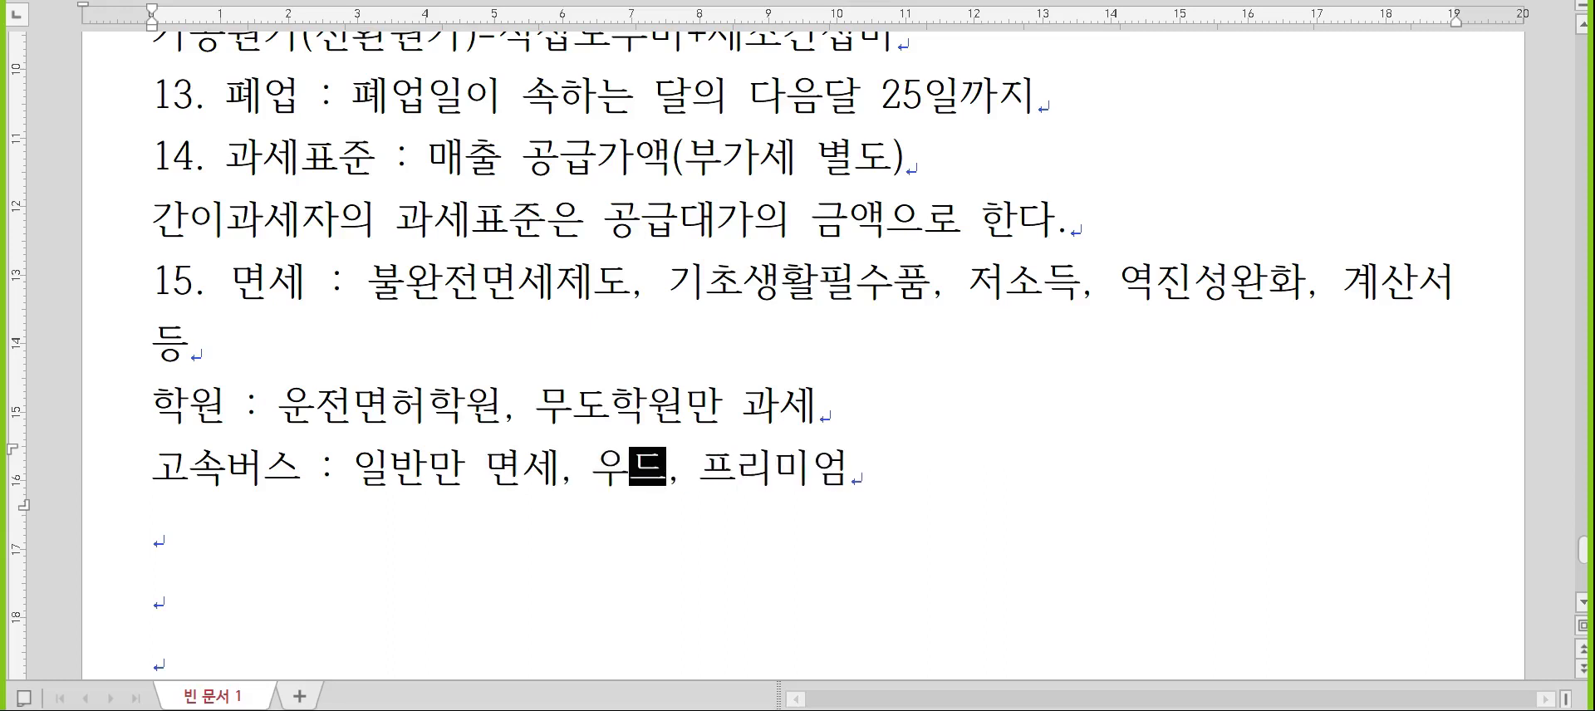
text(ㅇ)
key(Delete)
key(Delete)
key(End)
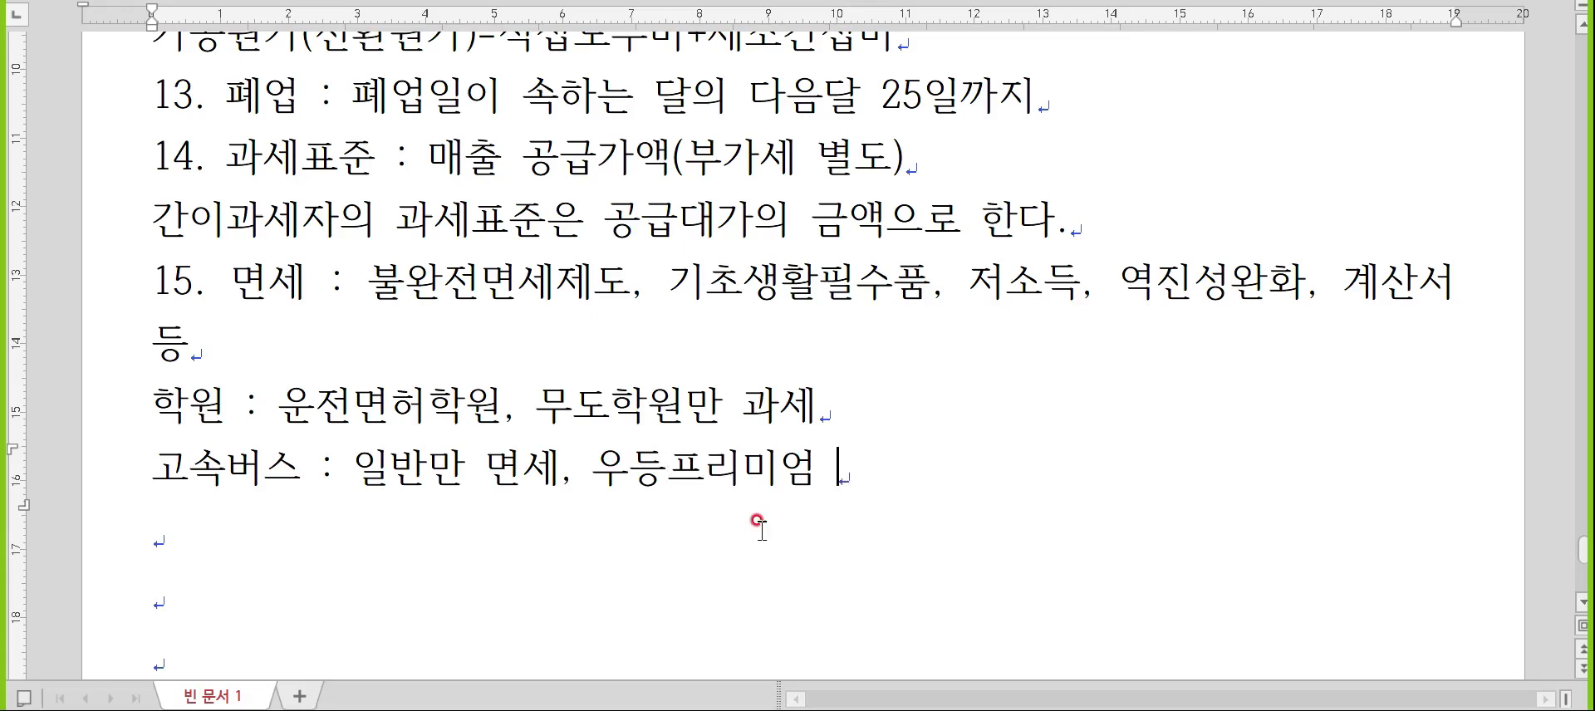
text(: 과세)
key(Down)
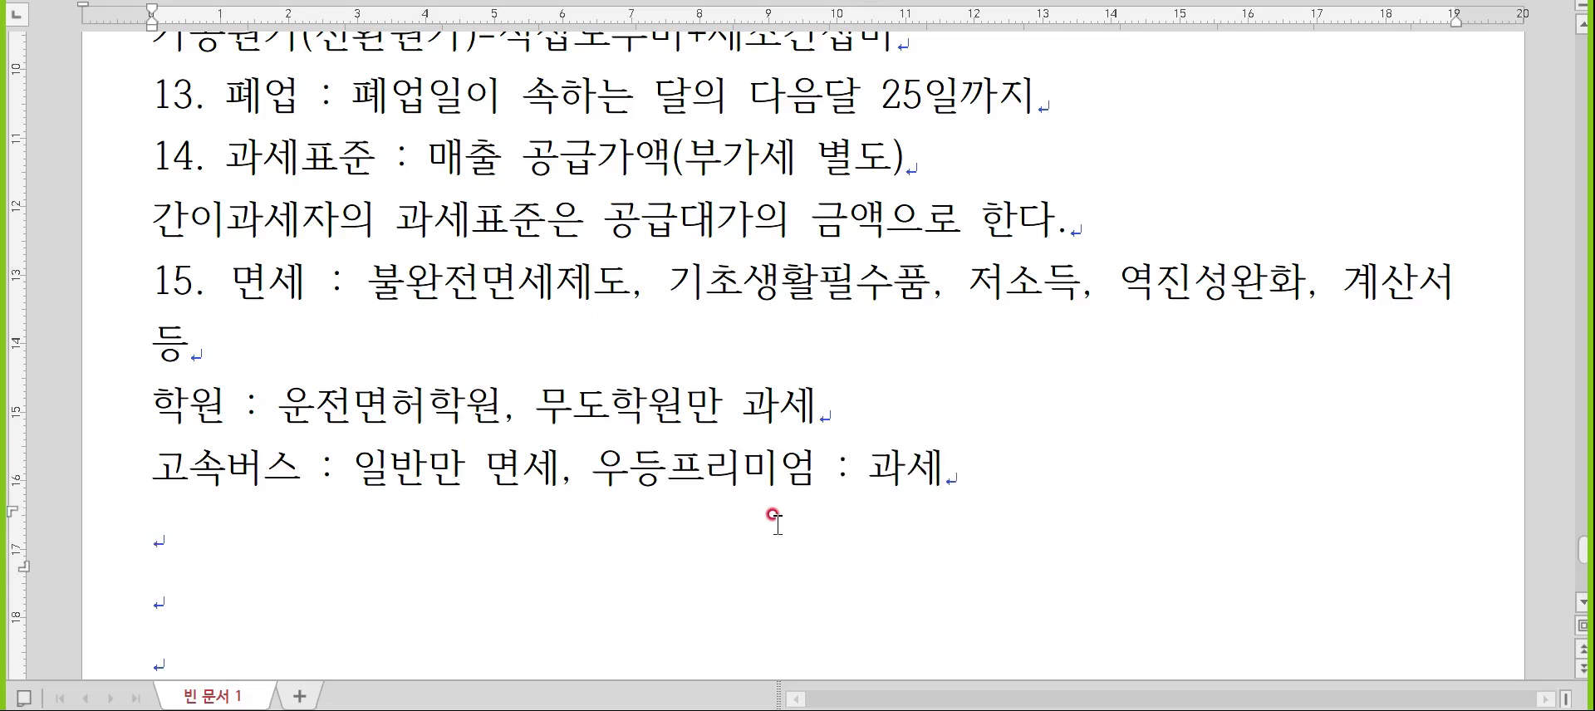
- Add the line "약국 : 조제용역(면세), 일반의약품(과세)" below the 고속버스 line and start a new line
scroll(772, 515, down, 3)
text(약국 )
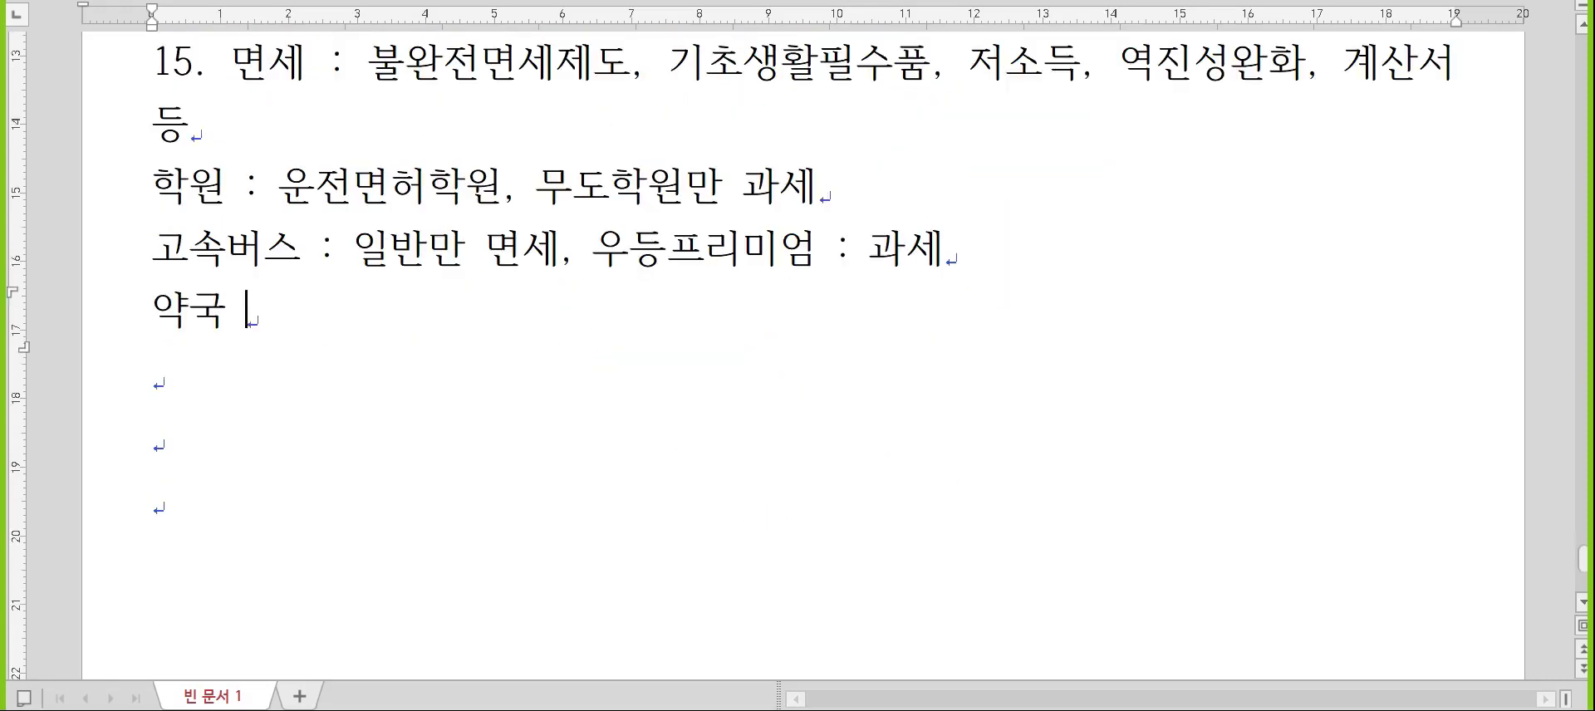
text(: 조제용)
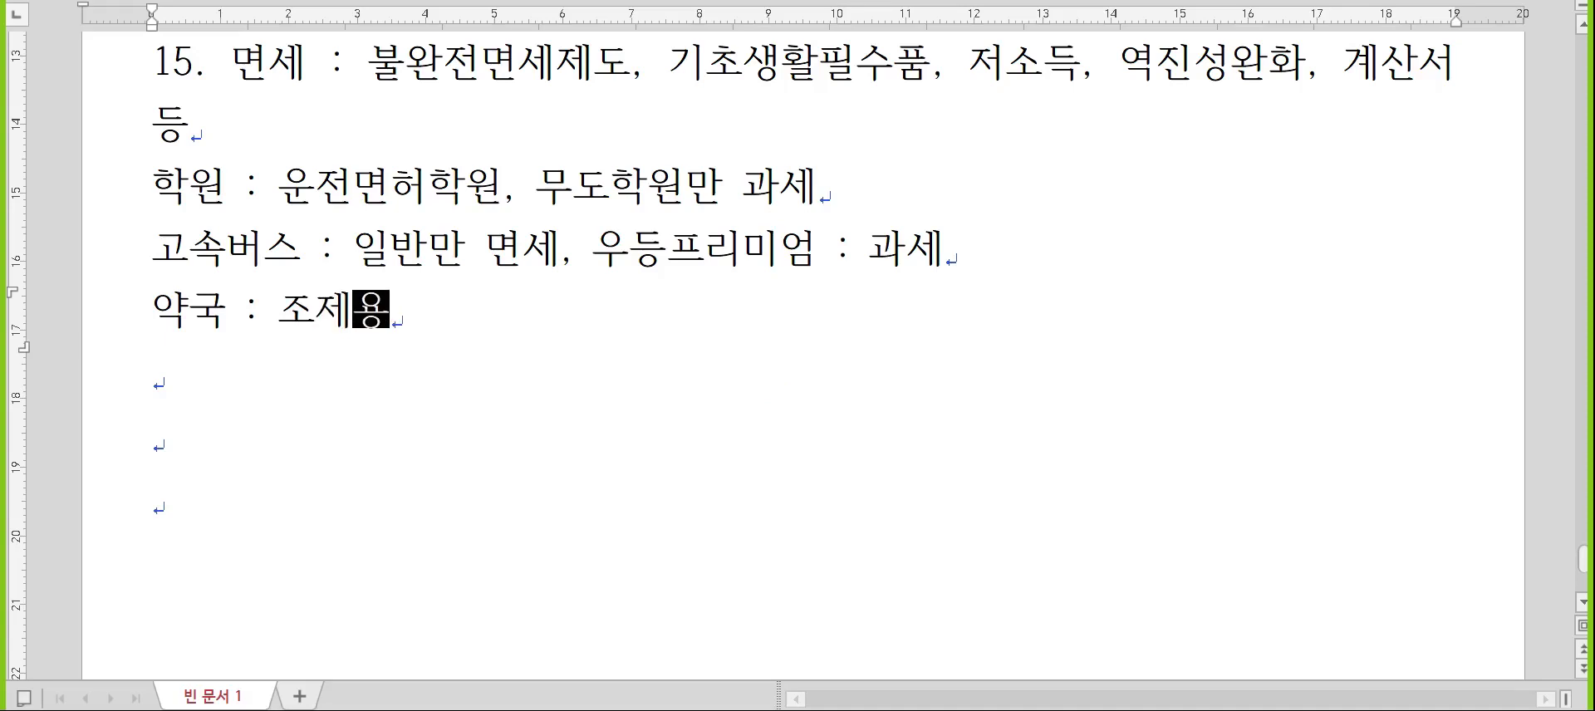
text(역(면세)
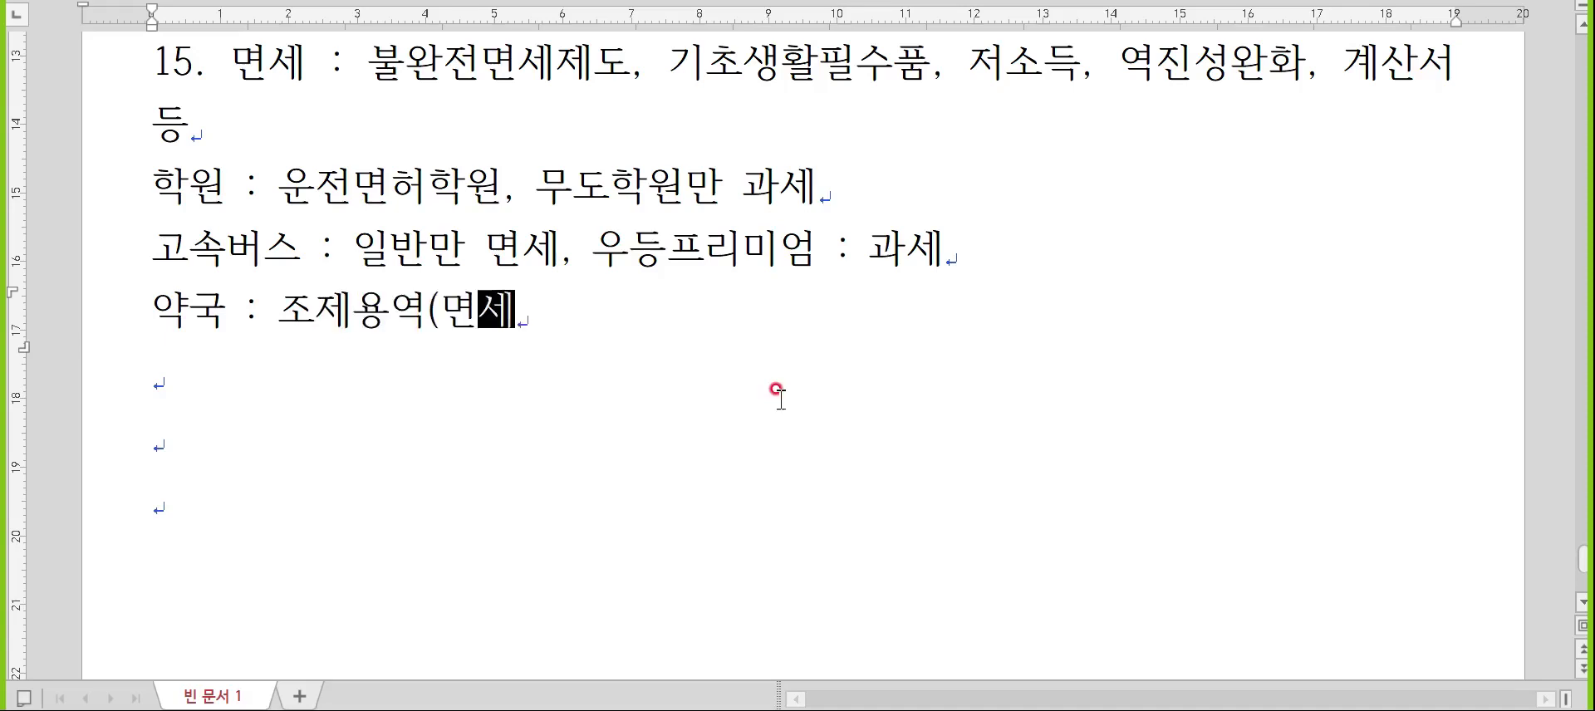
text(), 일바ㄴ의약품(곽)
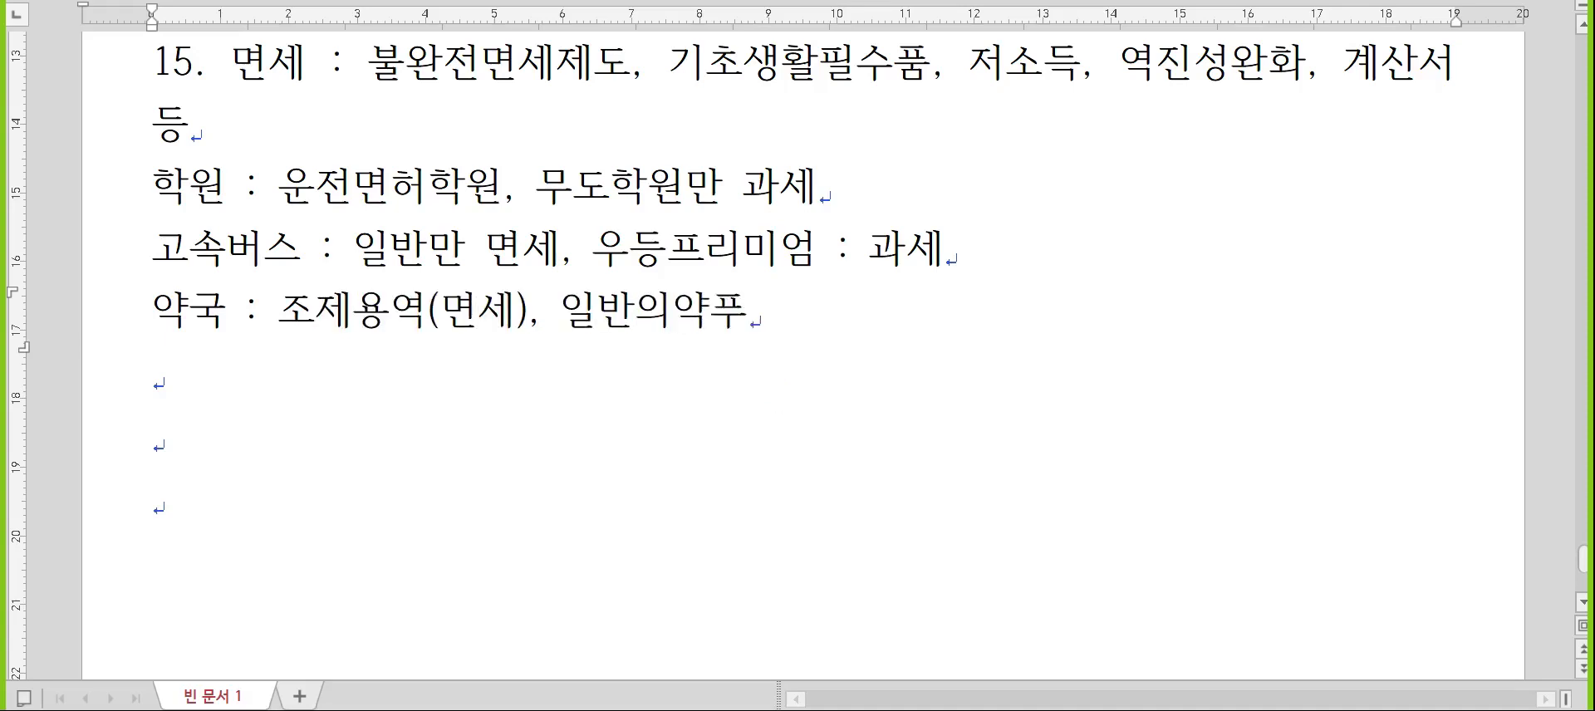
key(BackSpace)
text(세)
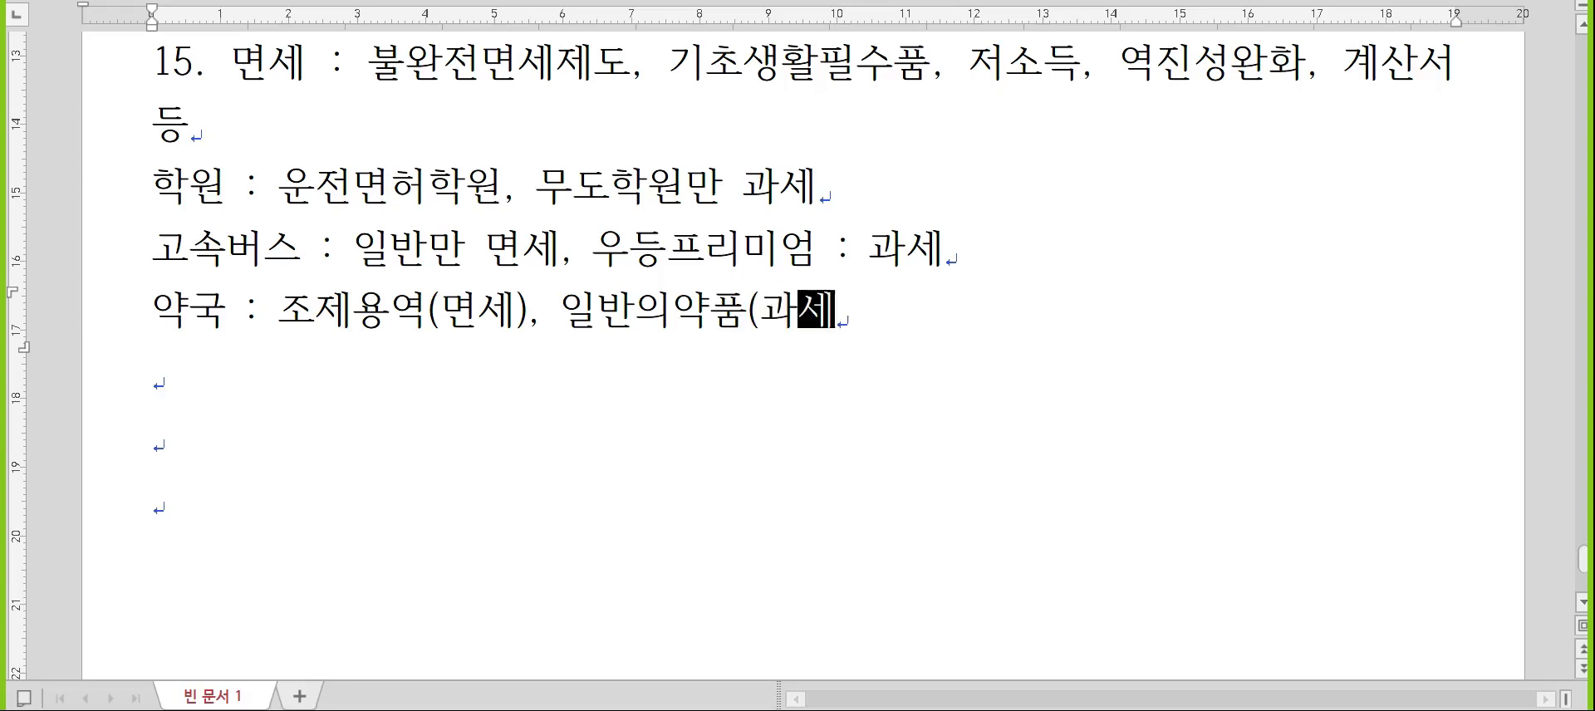
text())
key(Return)
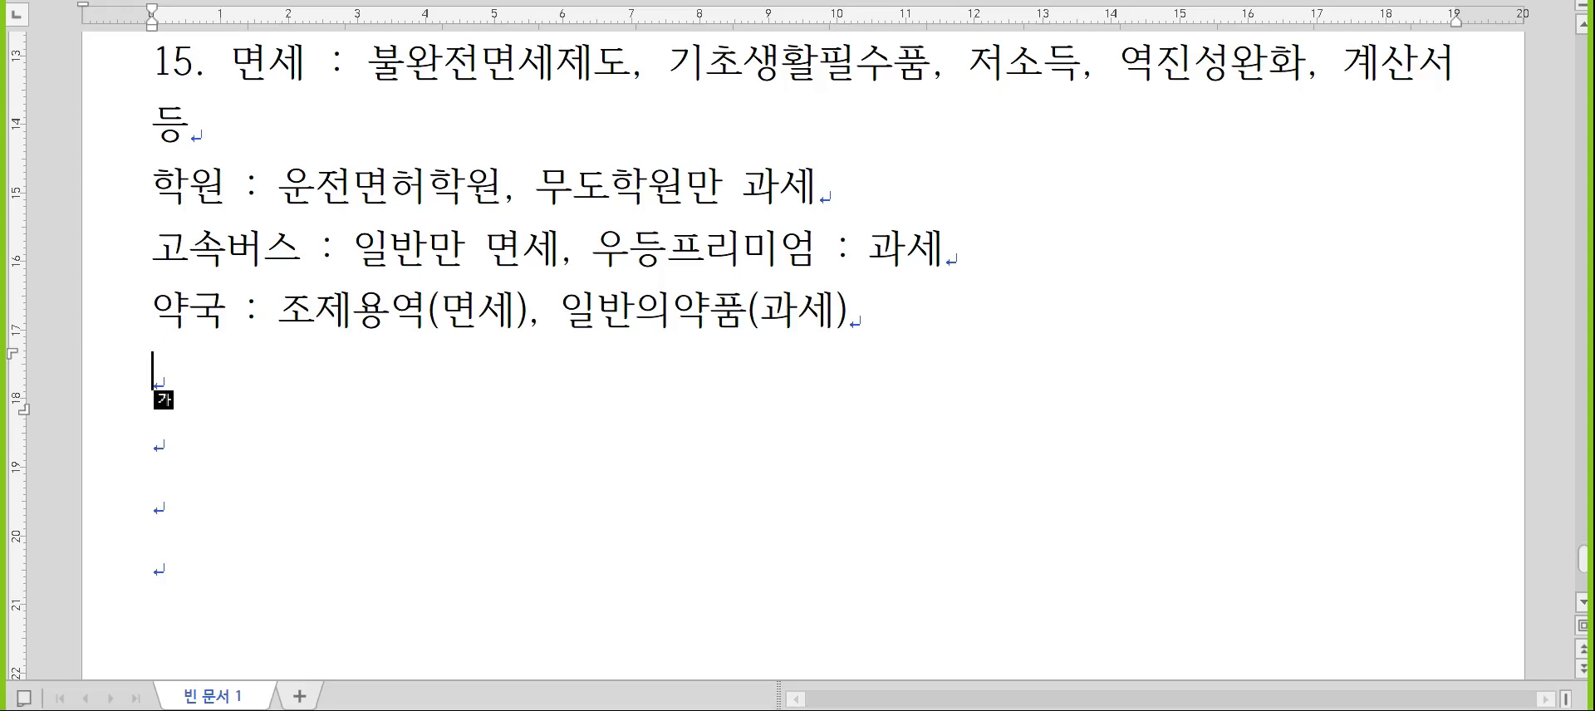
- Add the heading lines "실무시험" and "문제1." below the 약국 line and start a new line
text(실무시험)
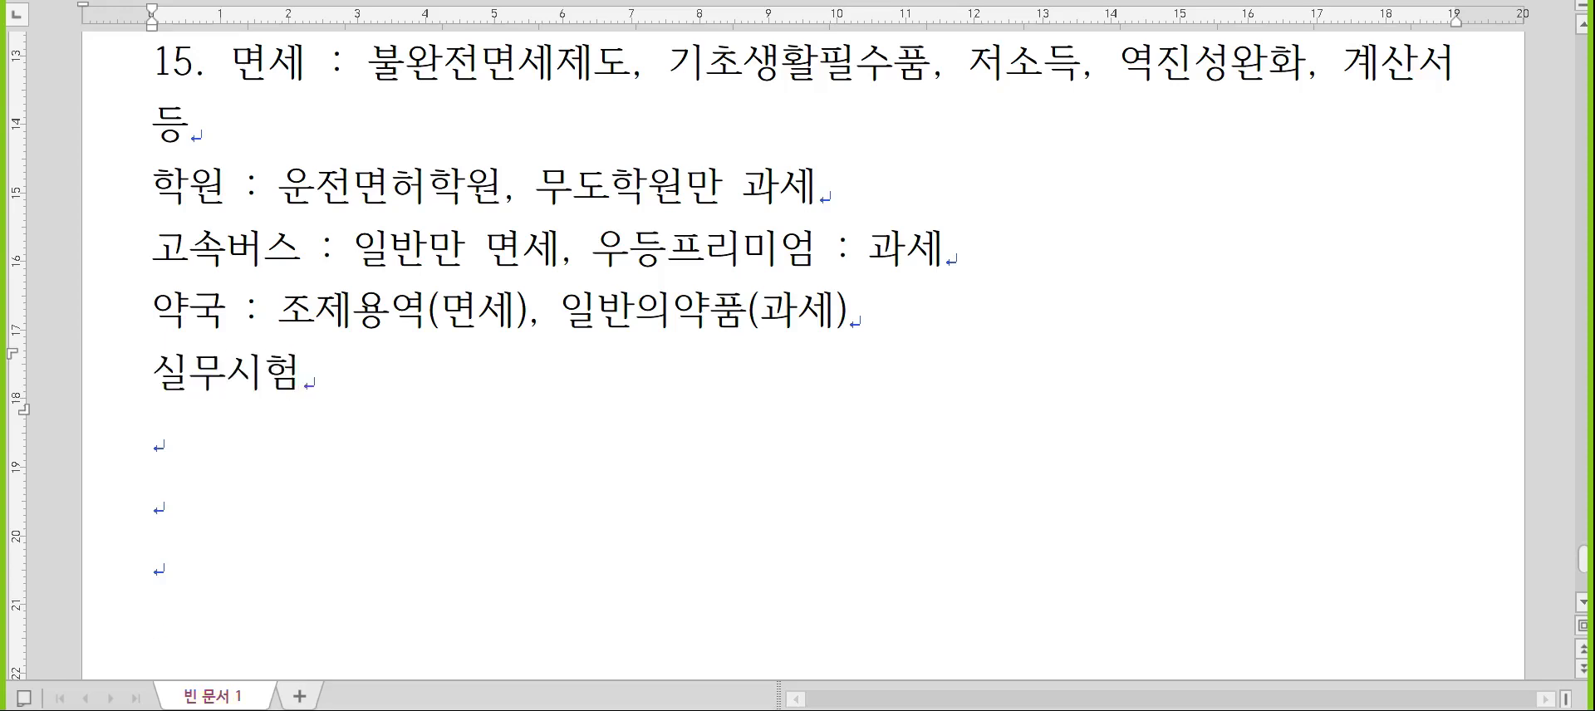
key(Return)
click(777, 388)
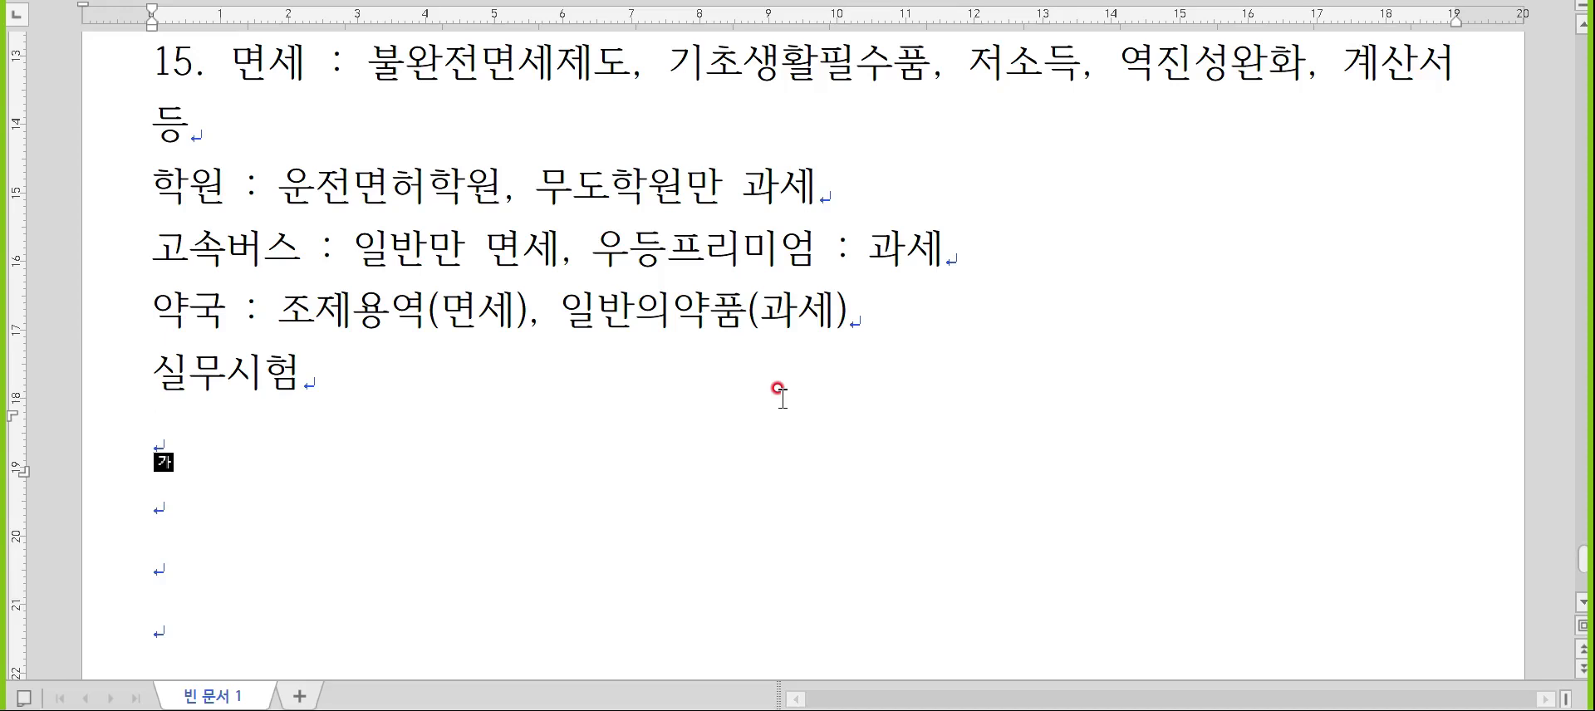
scroll(820, 299, down, 1)
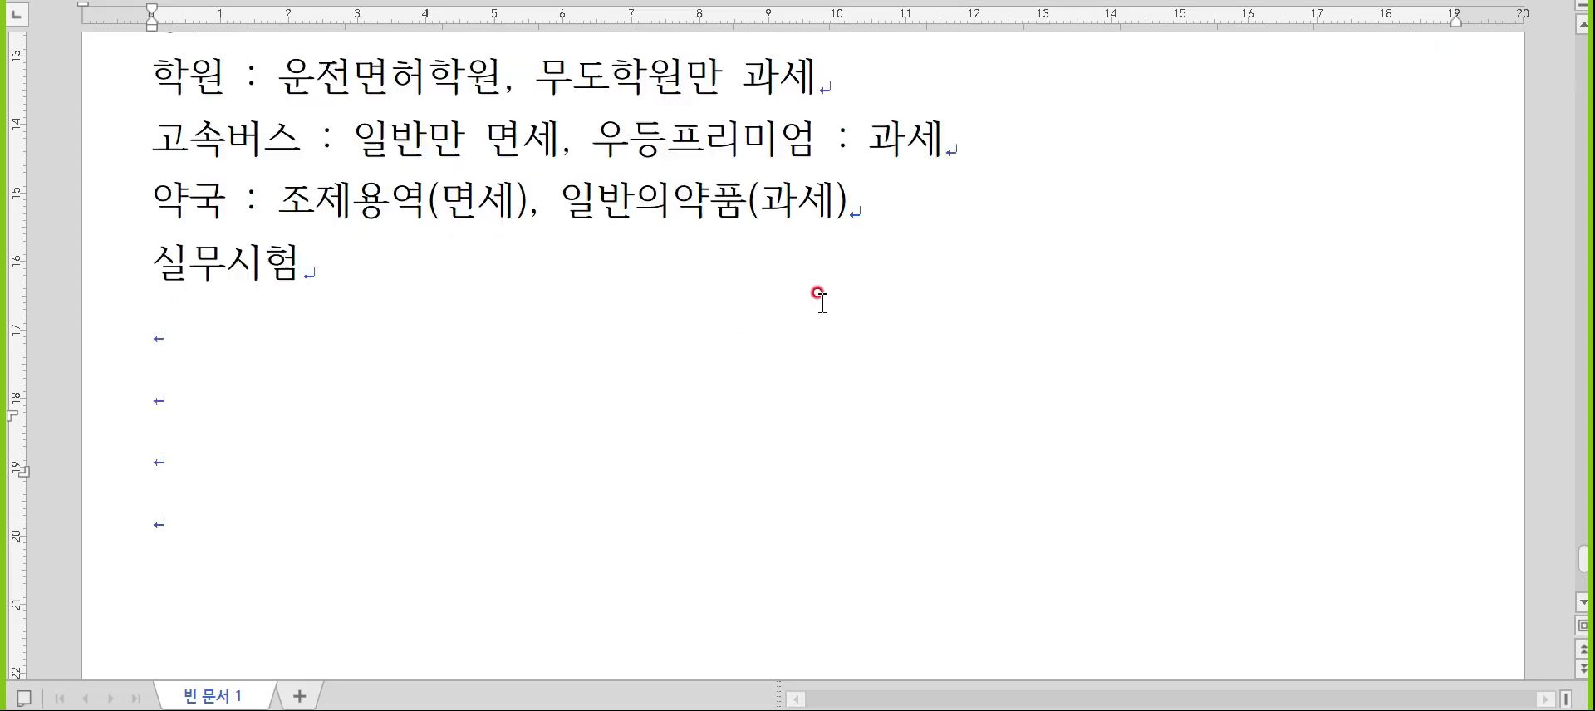
scroll(819, 299, down, 1)
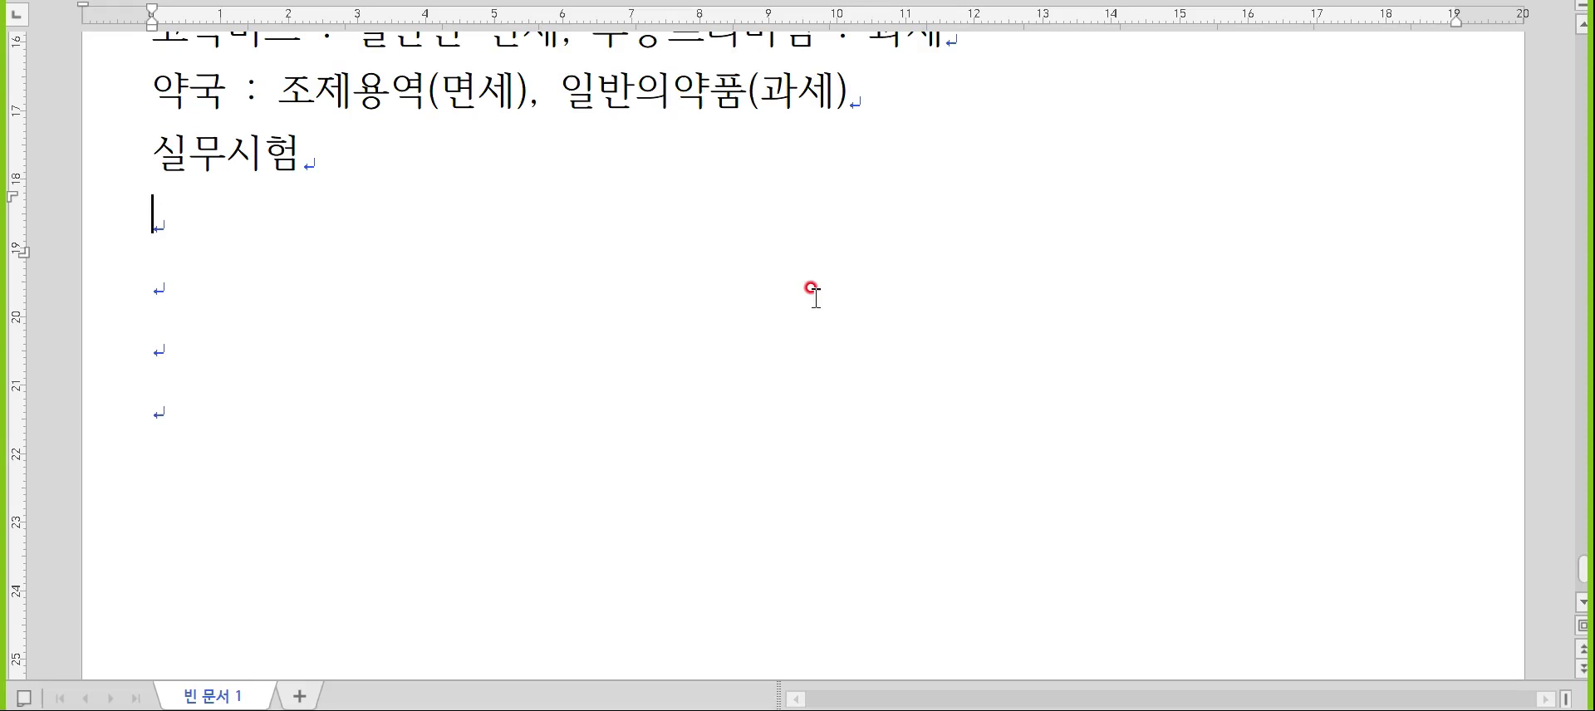
key(Hangul)
text(문제1.)
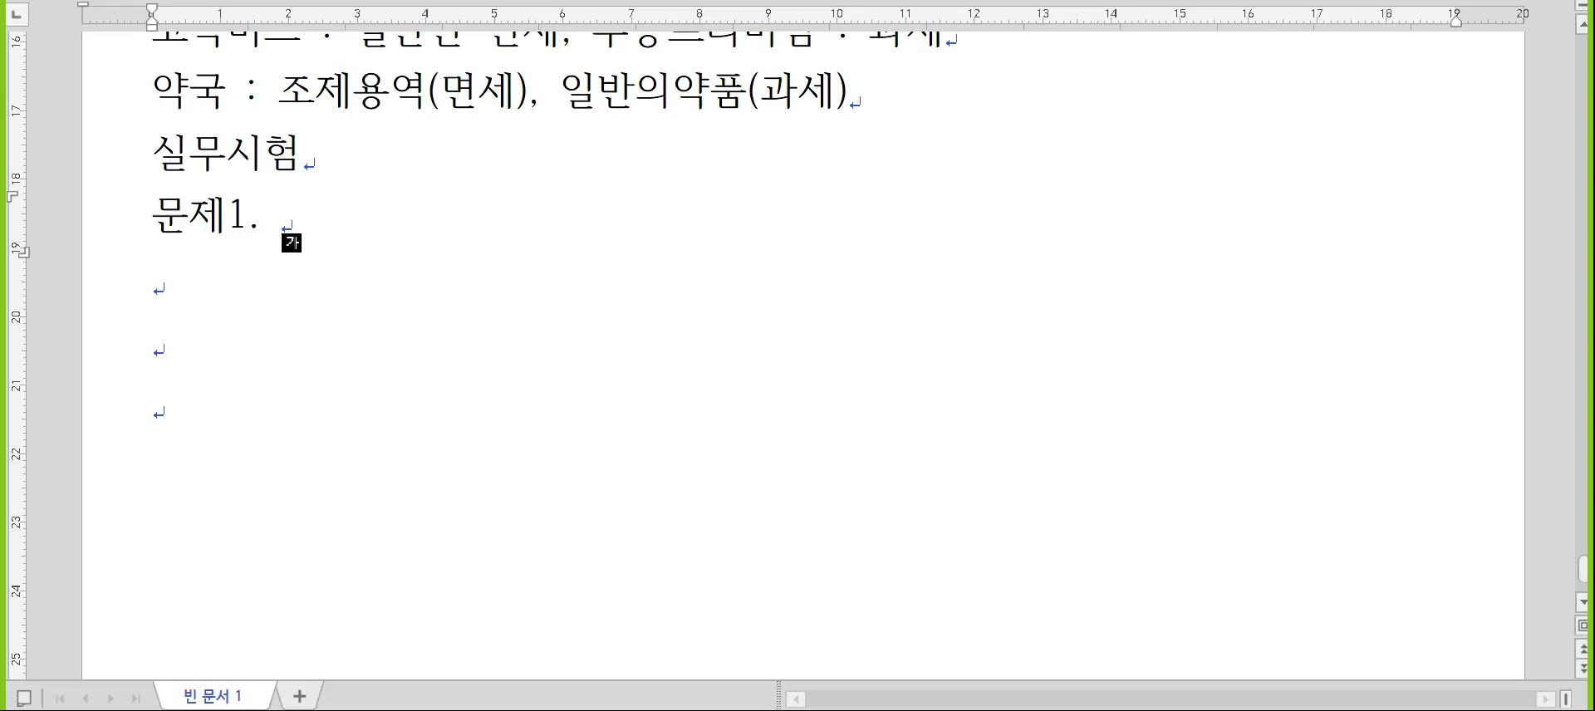
key(Return)
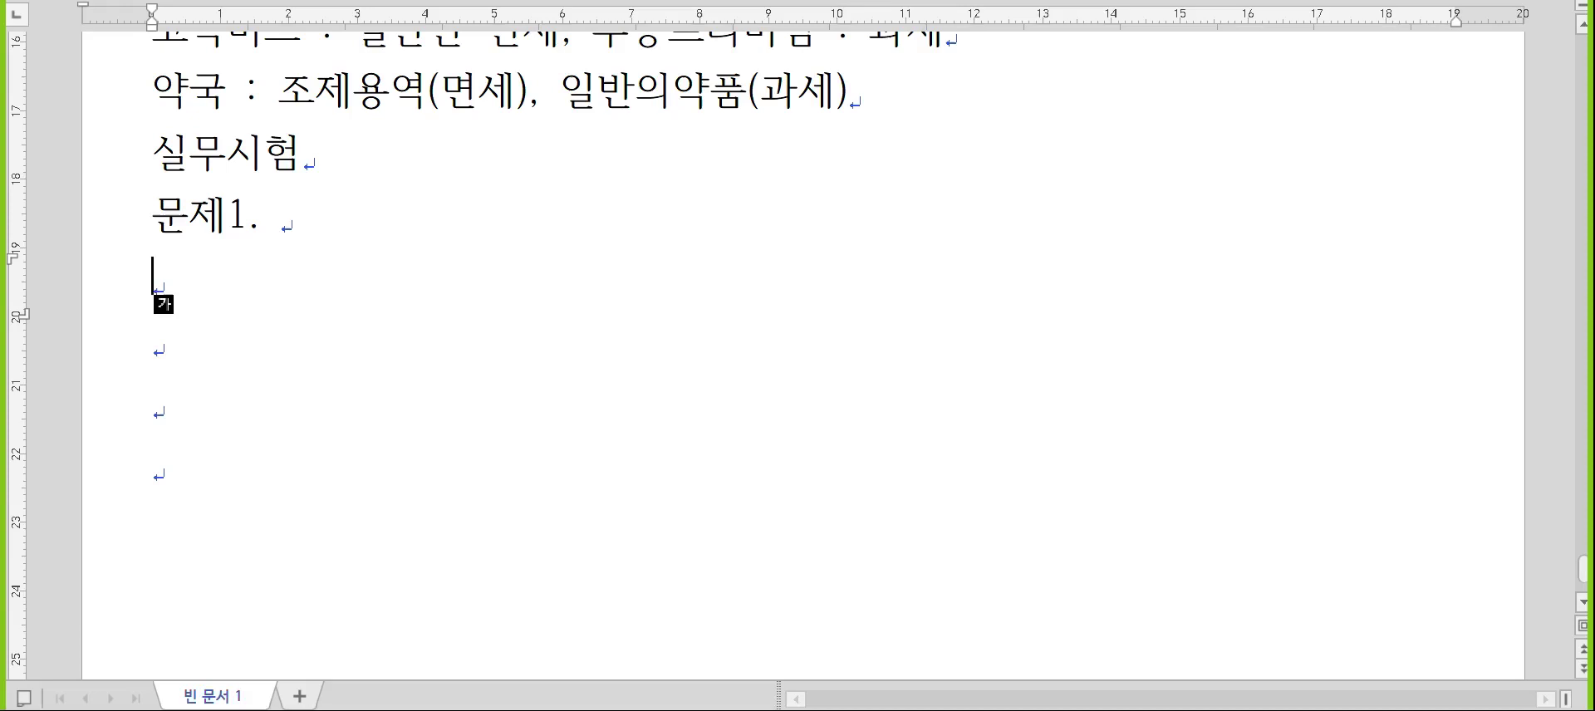
- Write "손익계산서 - 잉여금처분 - 재무상태표" under 문제1 and start a new line
text(손익계산서)
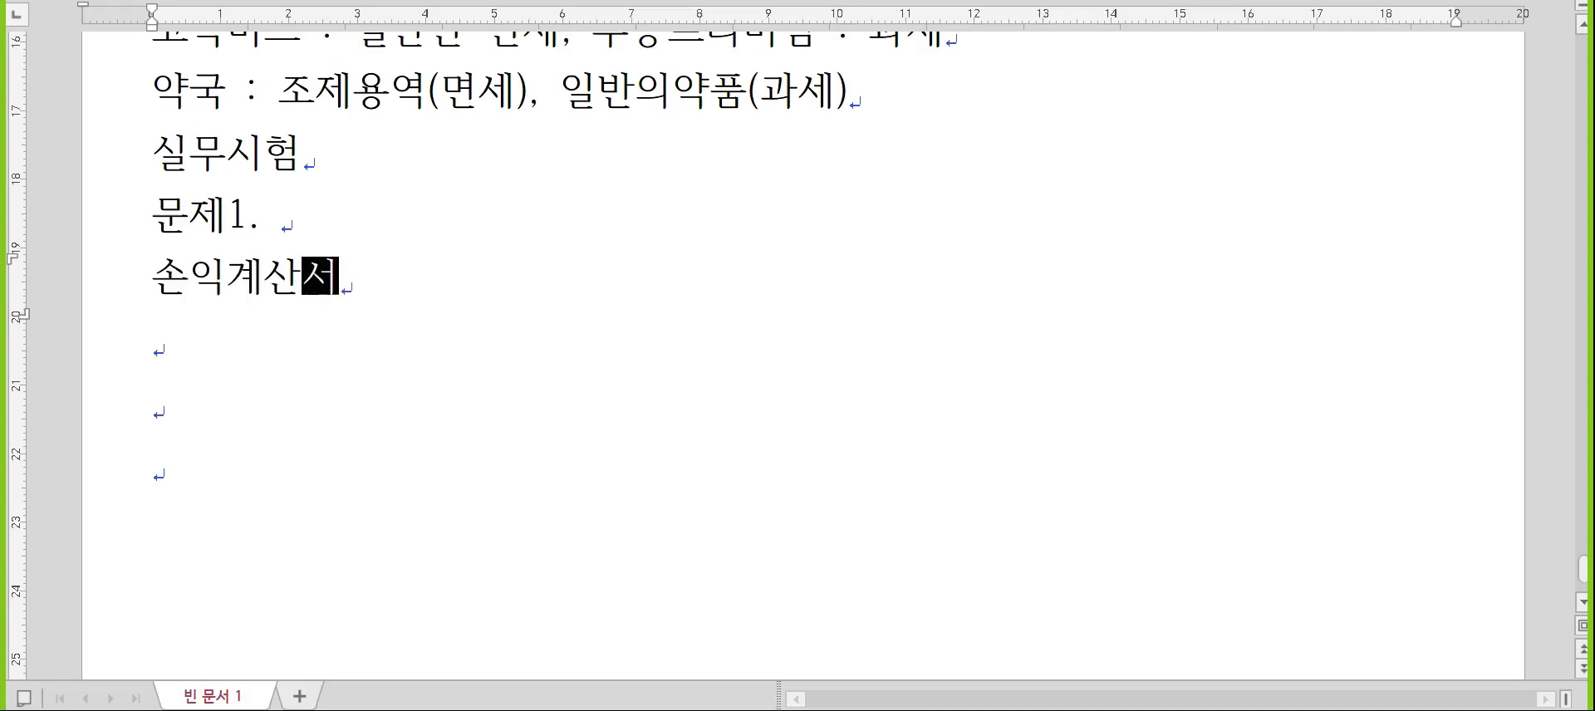
text( - 잉여금처부)
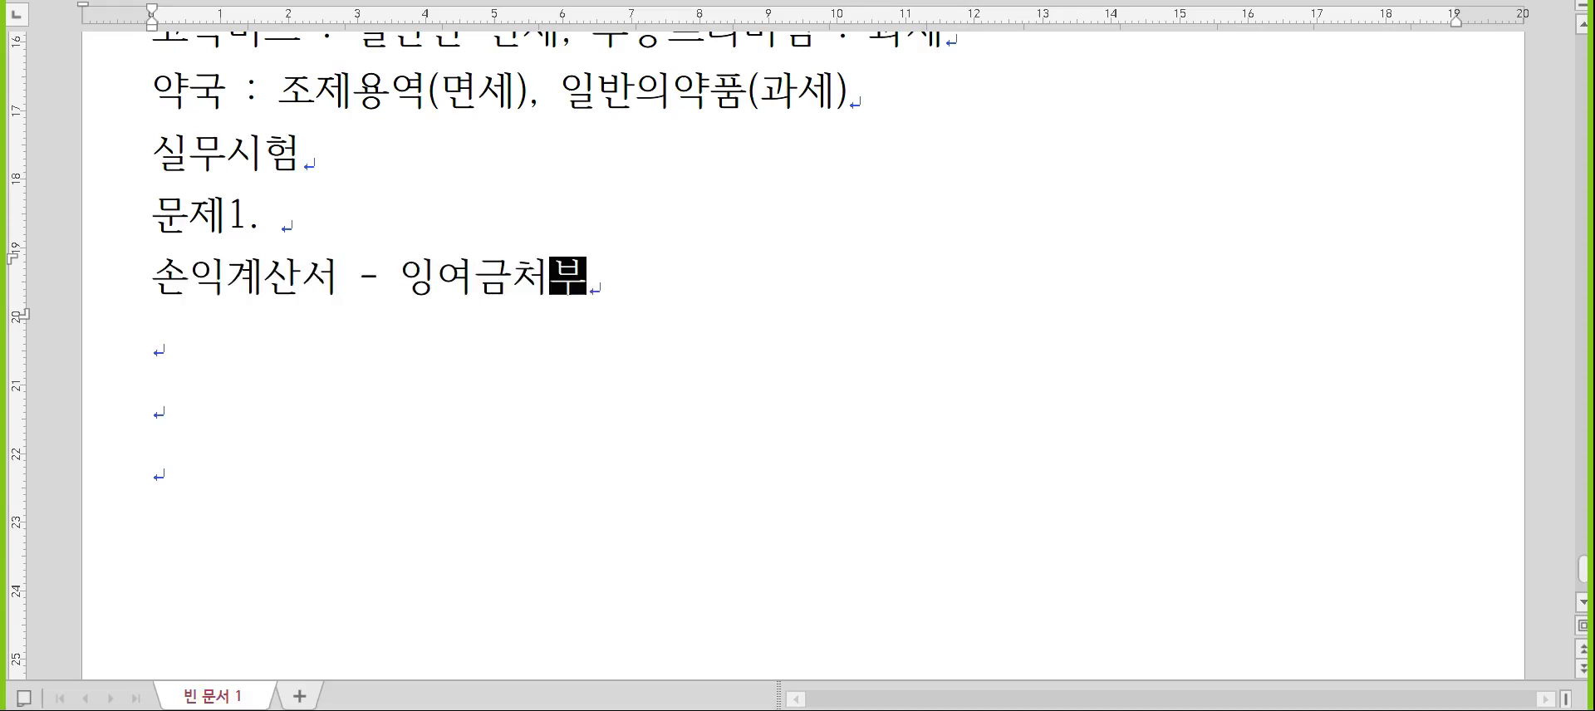
text(ㄴ - 재무상)
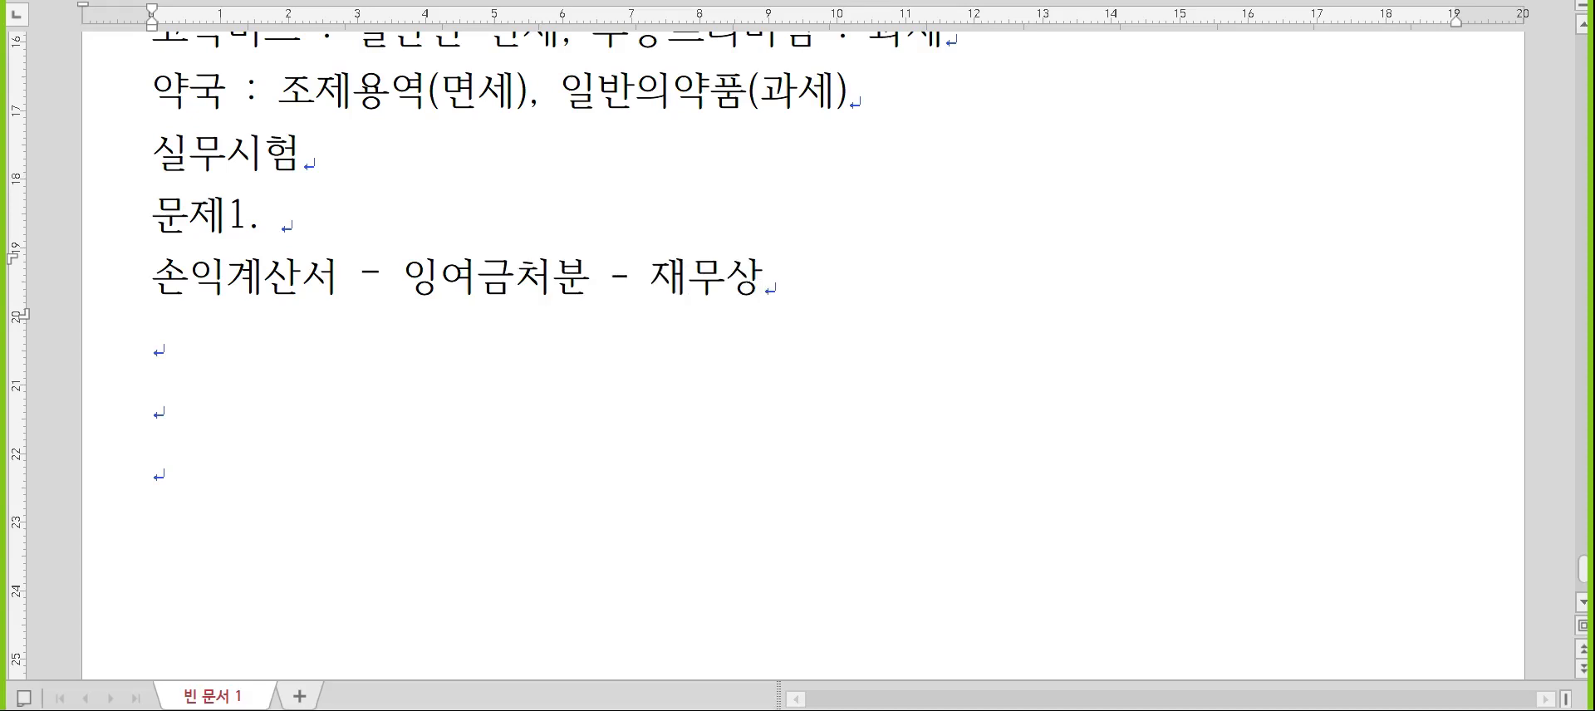
text(태표)
key(Return)
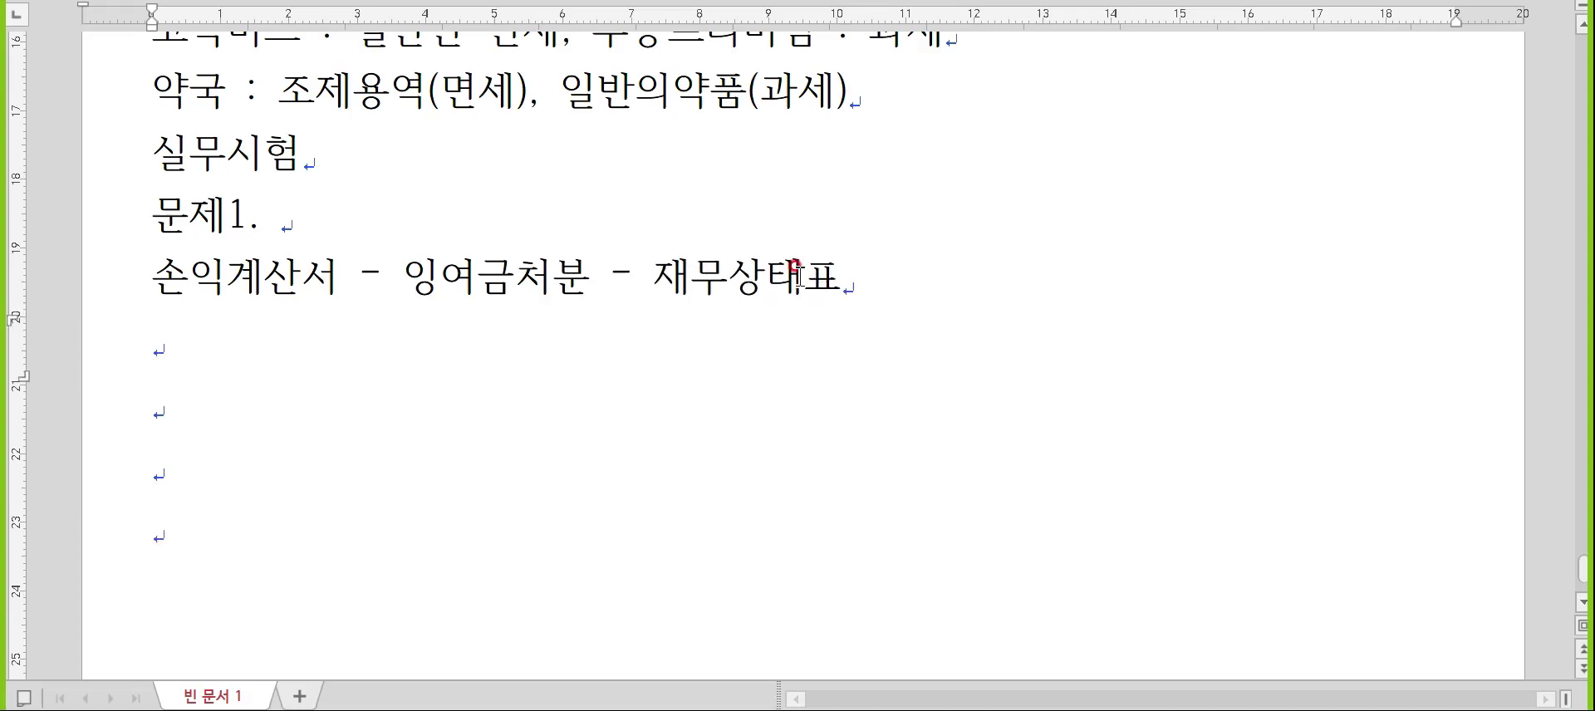
scroll(797, 258, down, 1)
scroll(794, 262, down, 2)
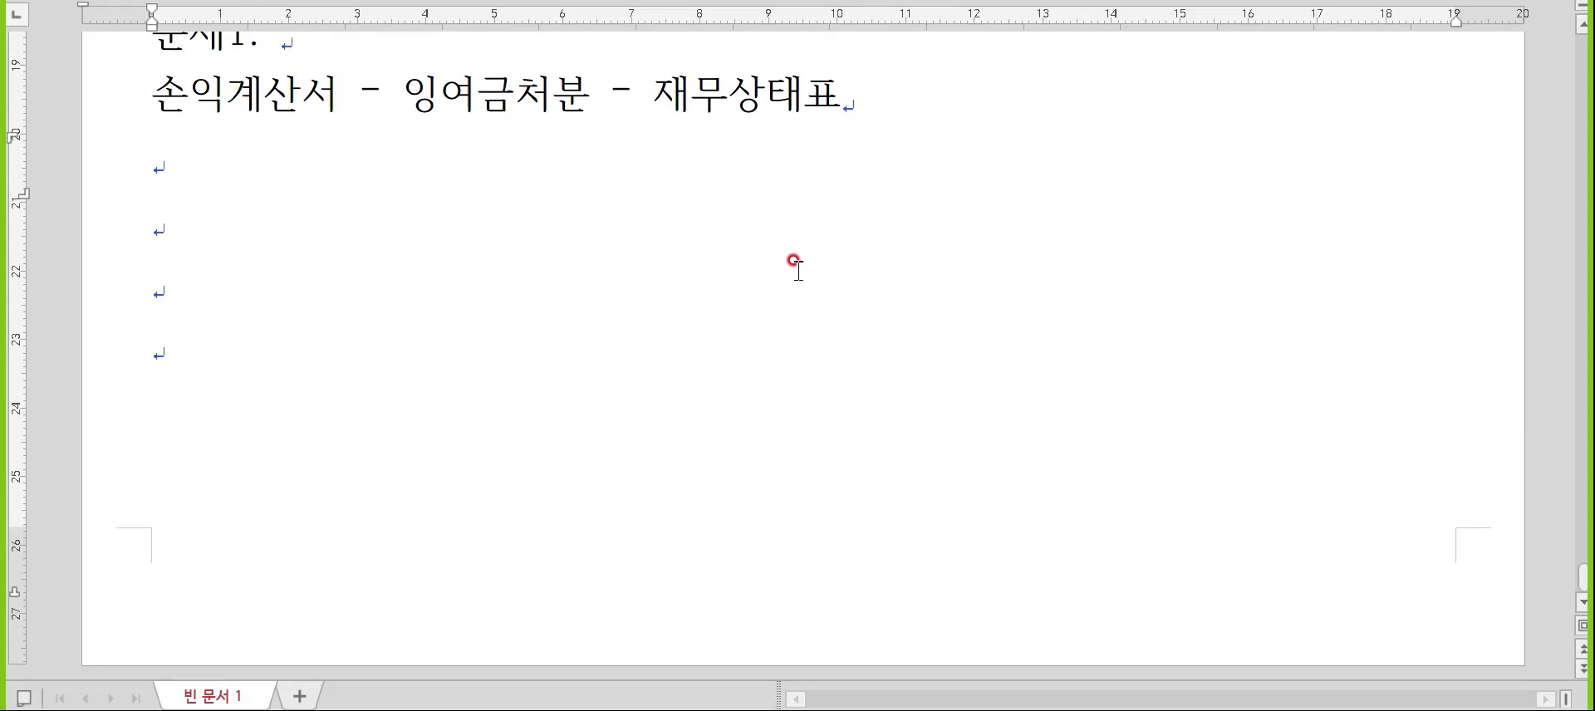
- Insert "재무상태표(기말) - " at the start of the 손익계산서 line
key(Hangul)
click(620, 170)
key(Up)
text(재무상)
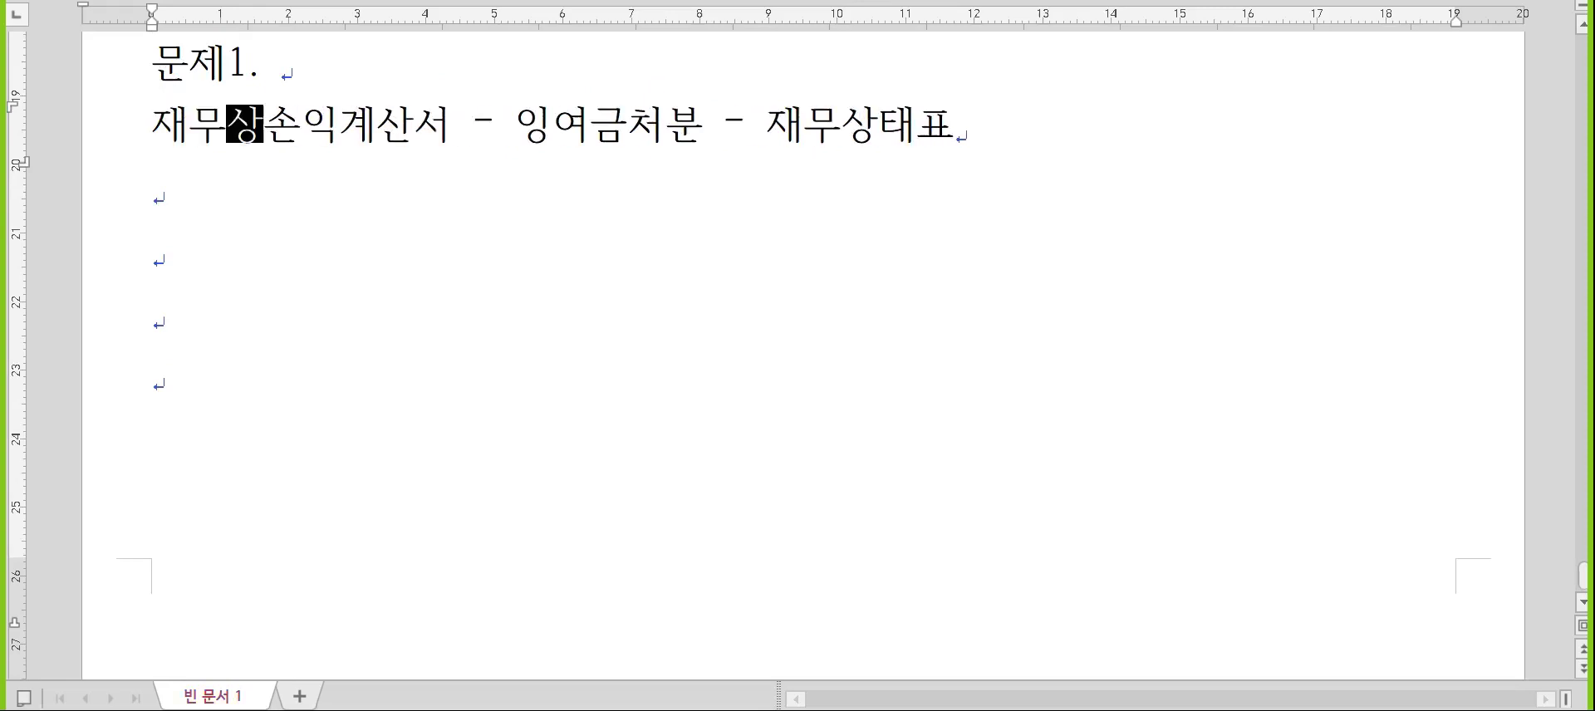
text(태표(기말))
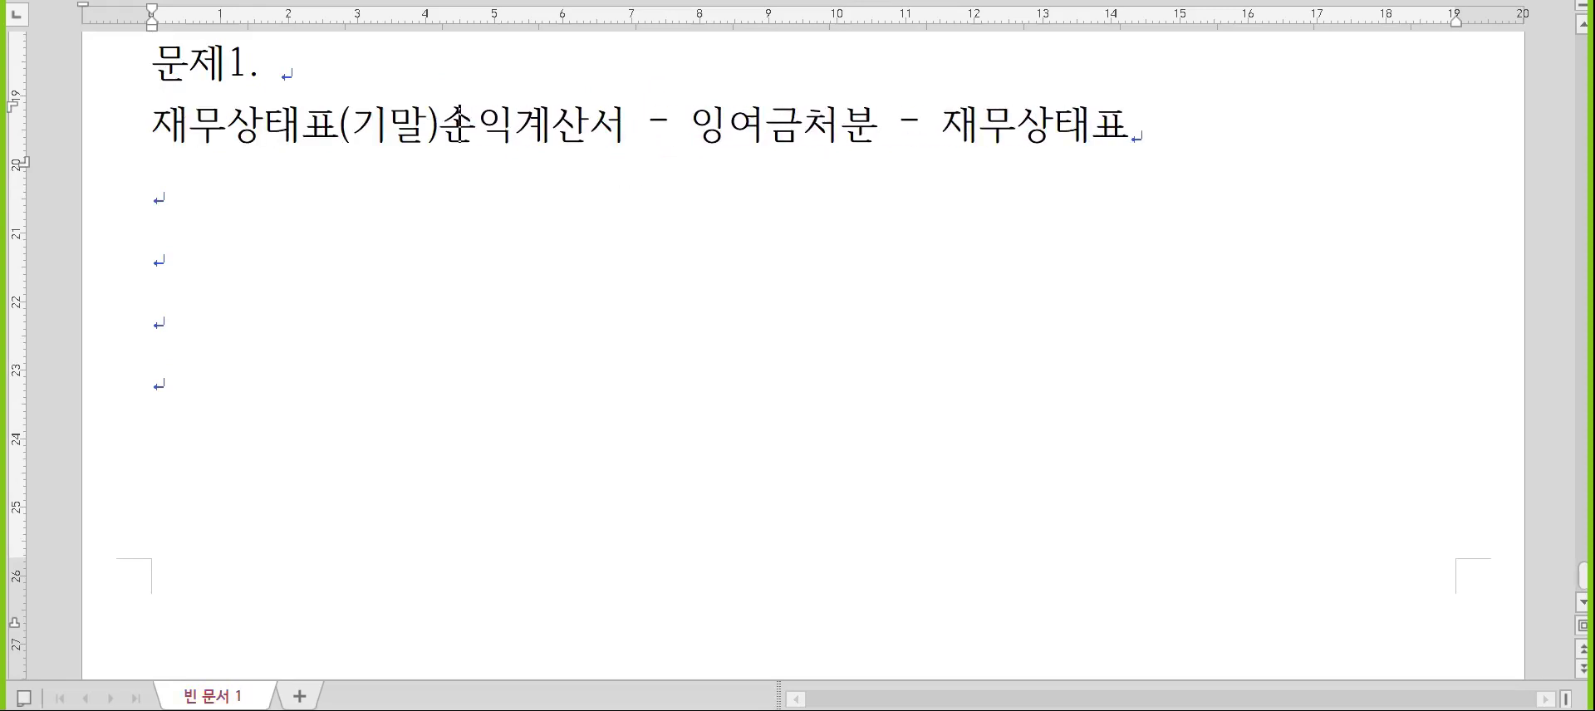
text( -)
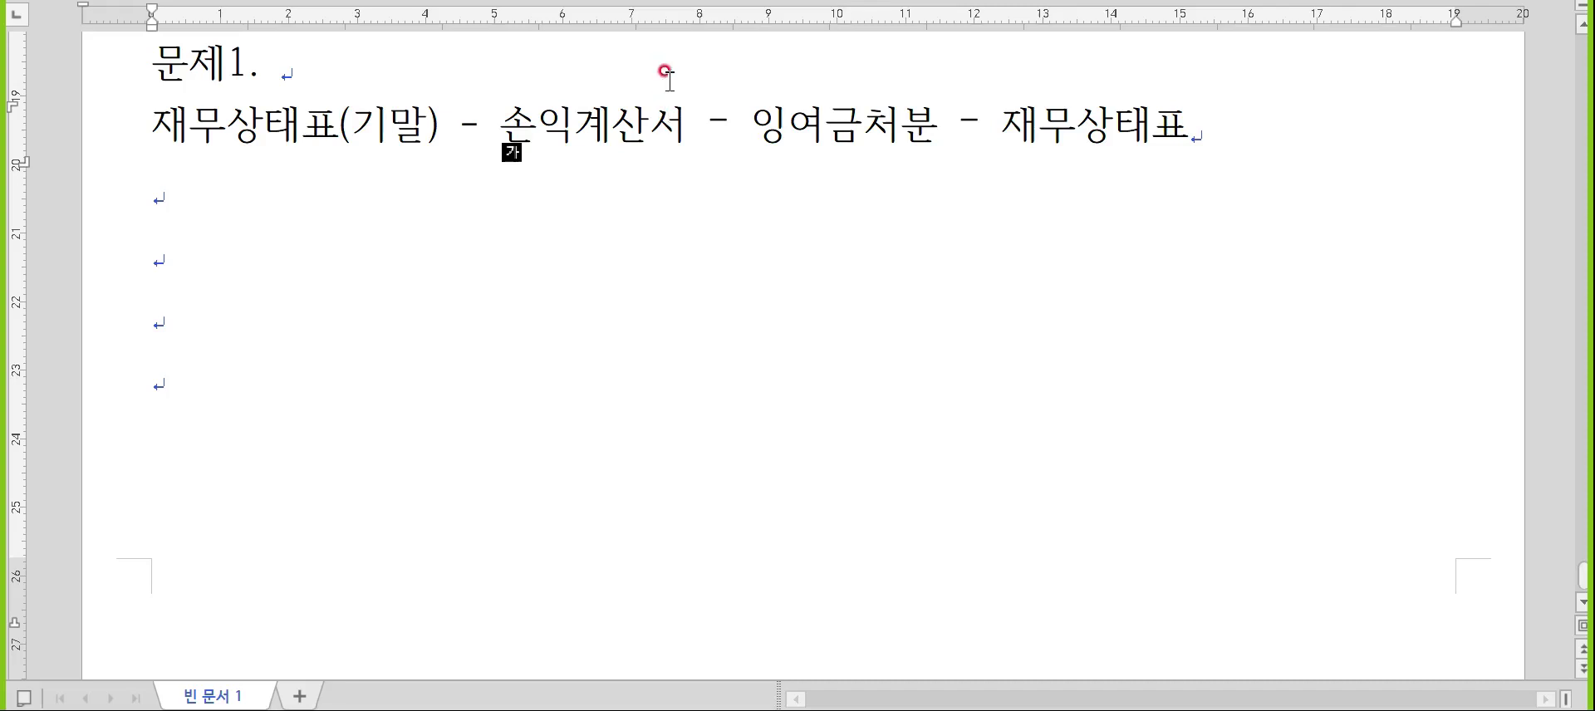
- Switch to the accounting program and add account 0150 제품 with 17,000,000 to the assets of 전기분재무상태표, then close the form
key(alt+Tab)
key(alt+Tab)
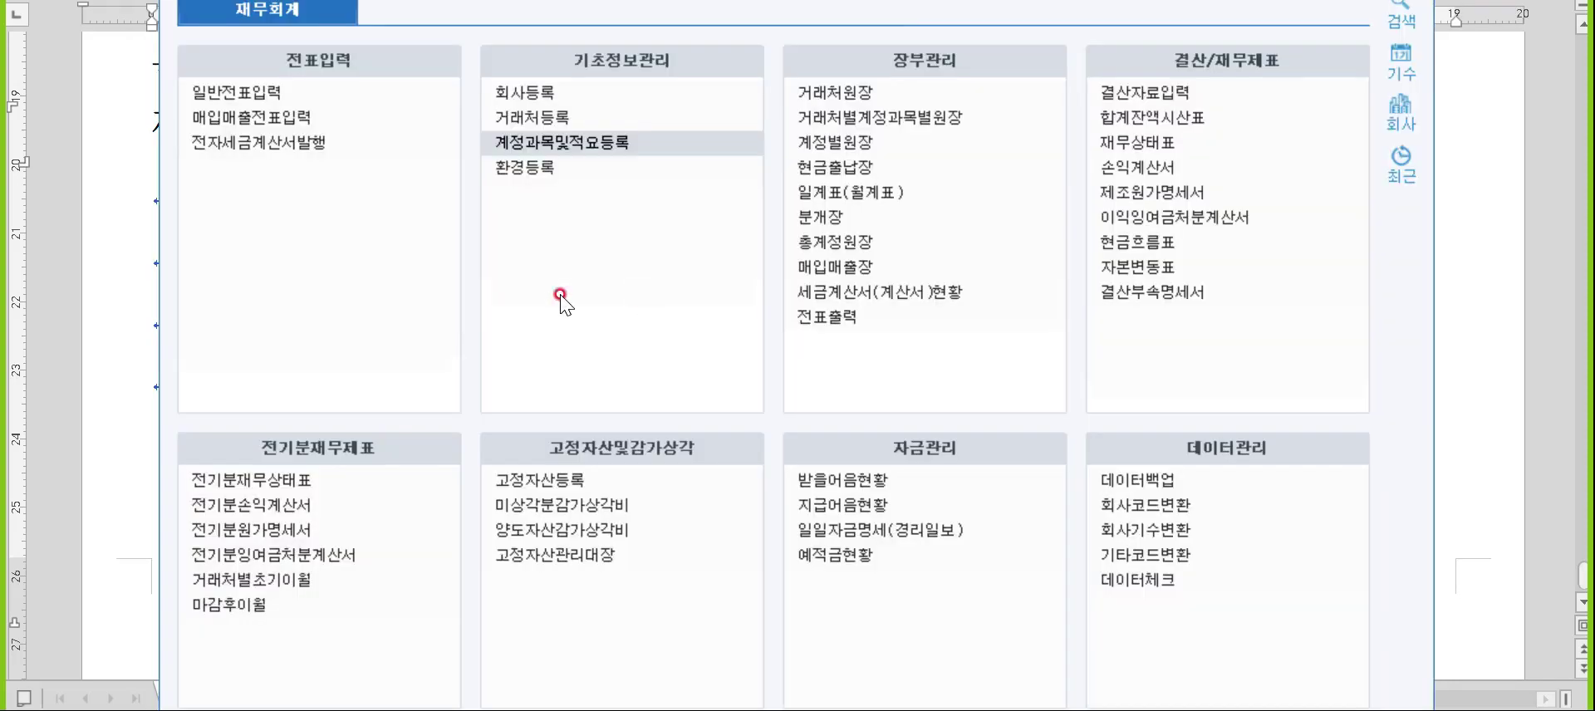
click(385, 472)
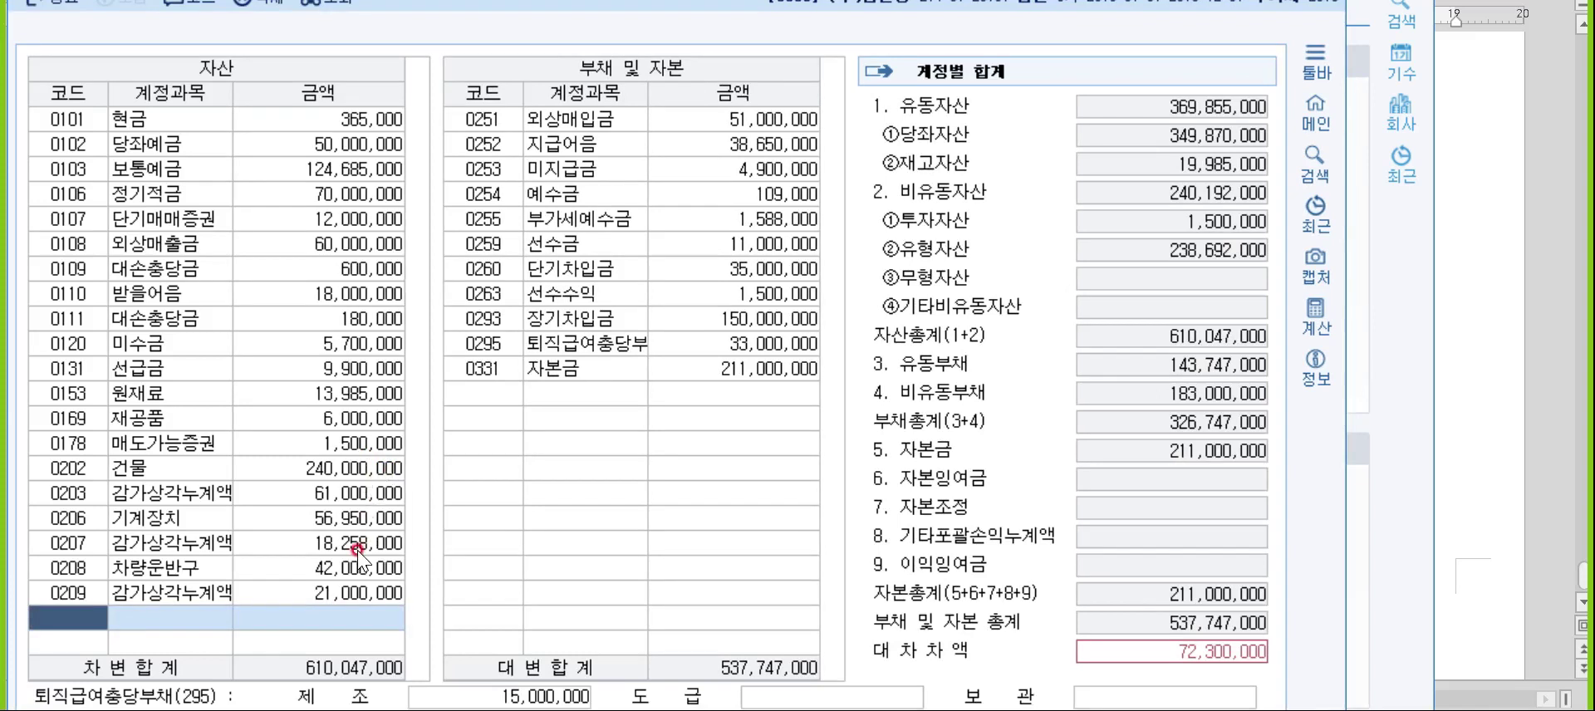
text(0150)
key(Return)
text(17)
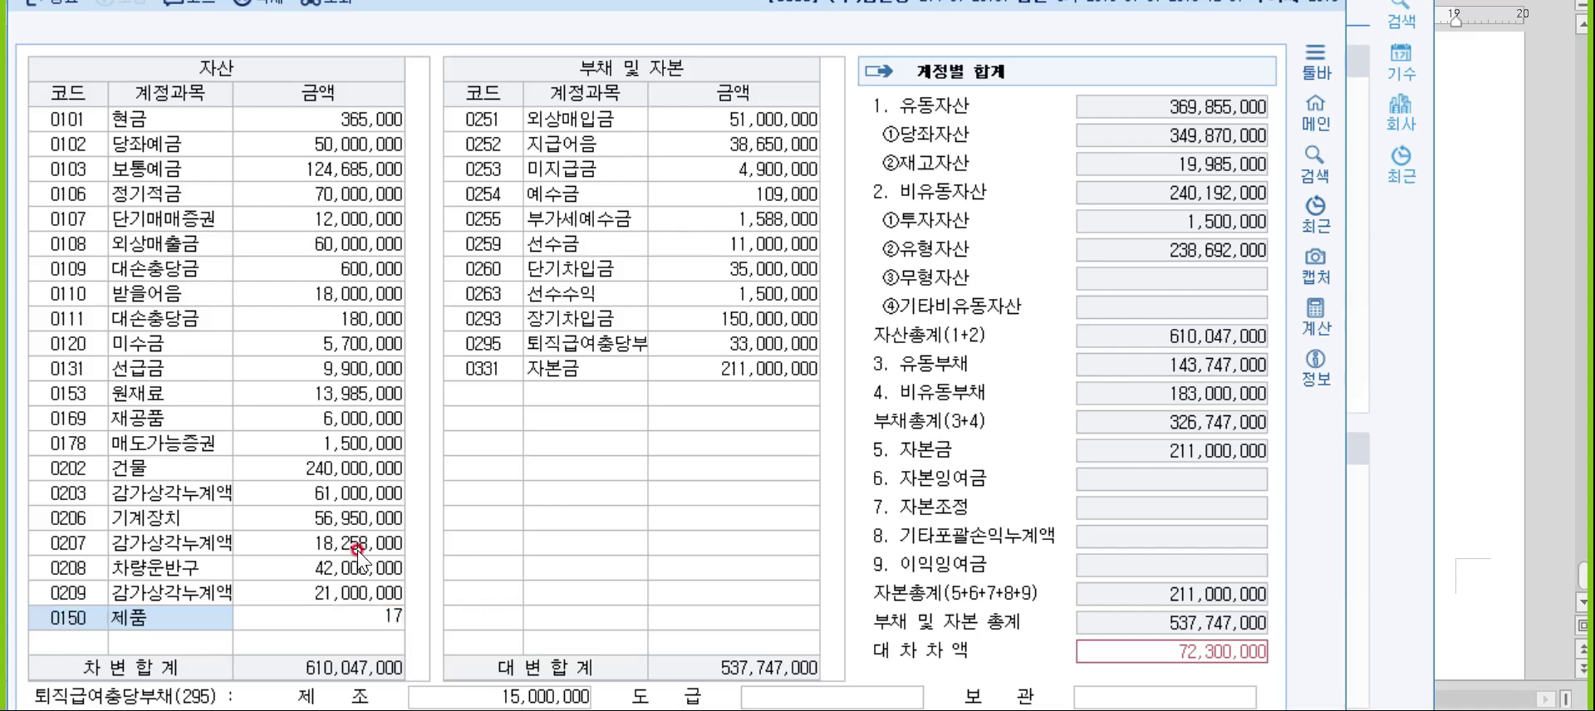
key(plus)
key(plus)
key(Return)
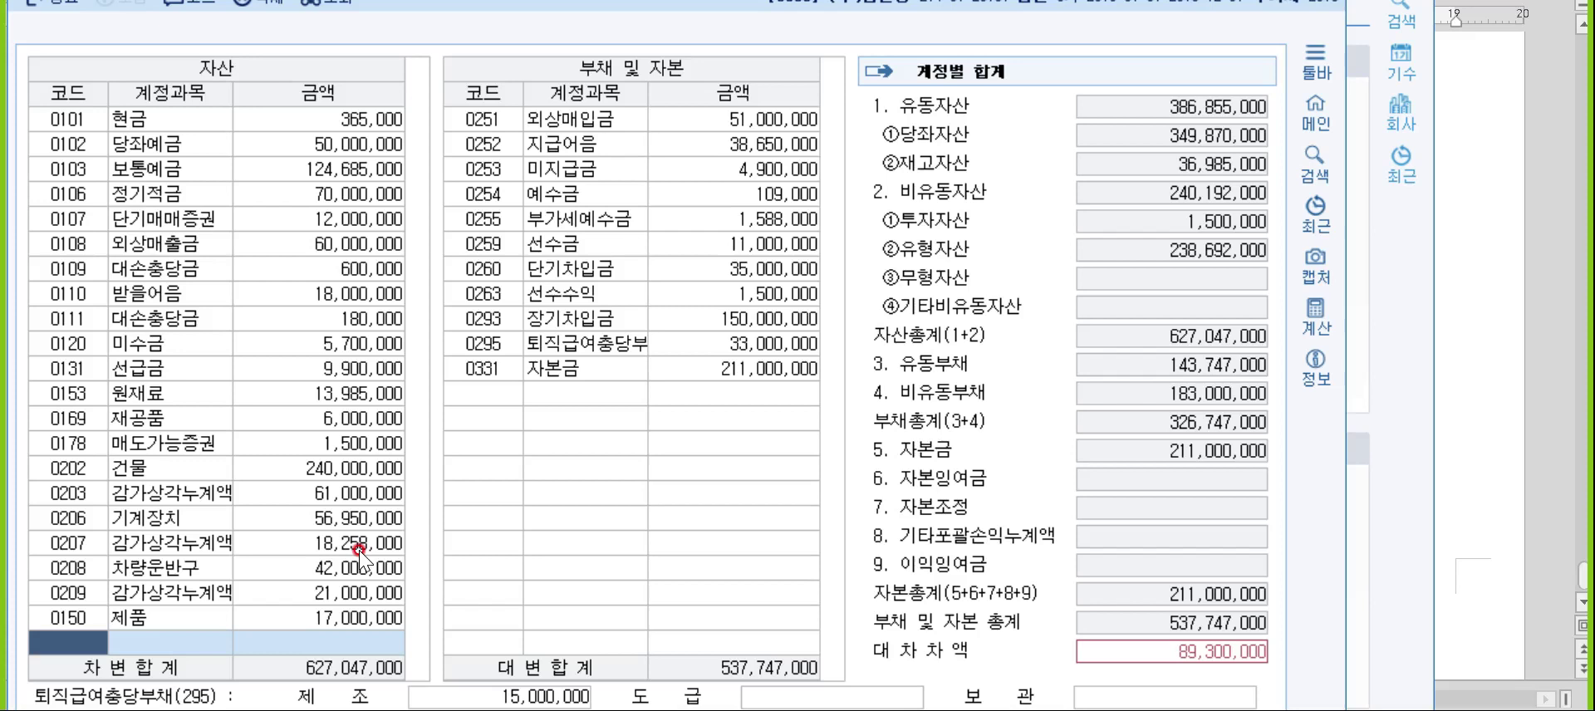
key(Escape)
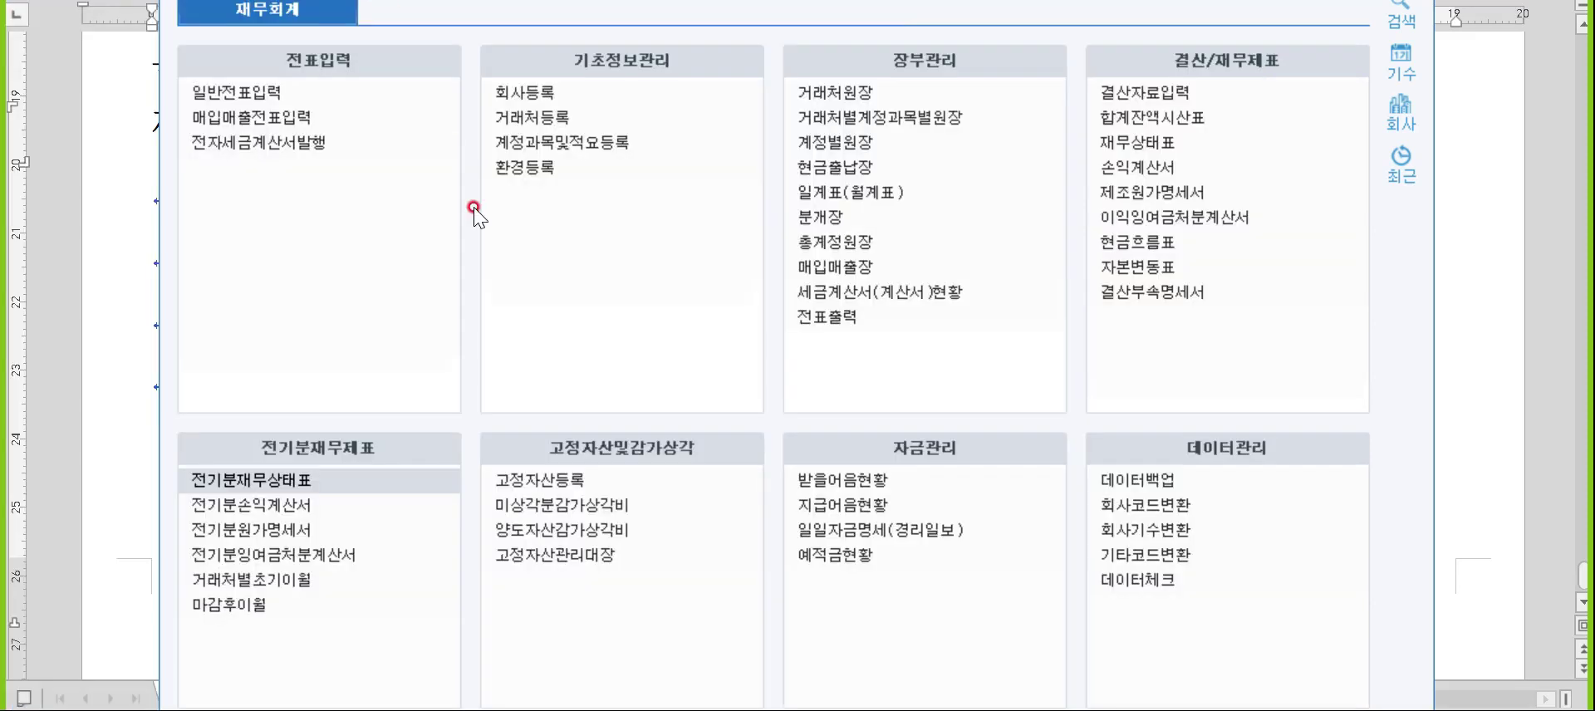
- Open 전기분손익계산서, accept the values applied from 전기분재무상태표, and confirm the 제품매출원가 breakdown with its 기말제품재고액
click(393, 503)
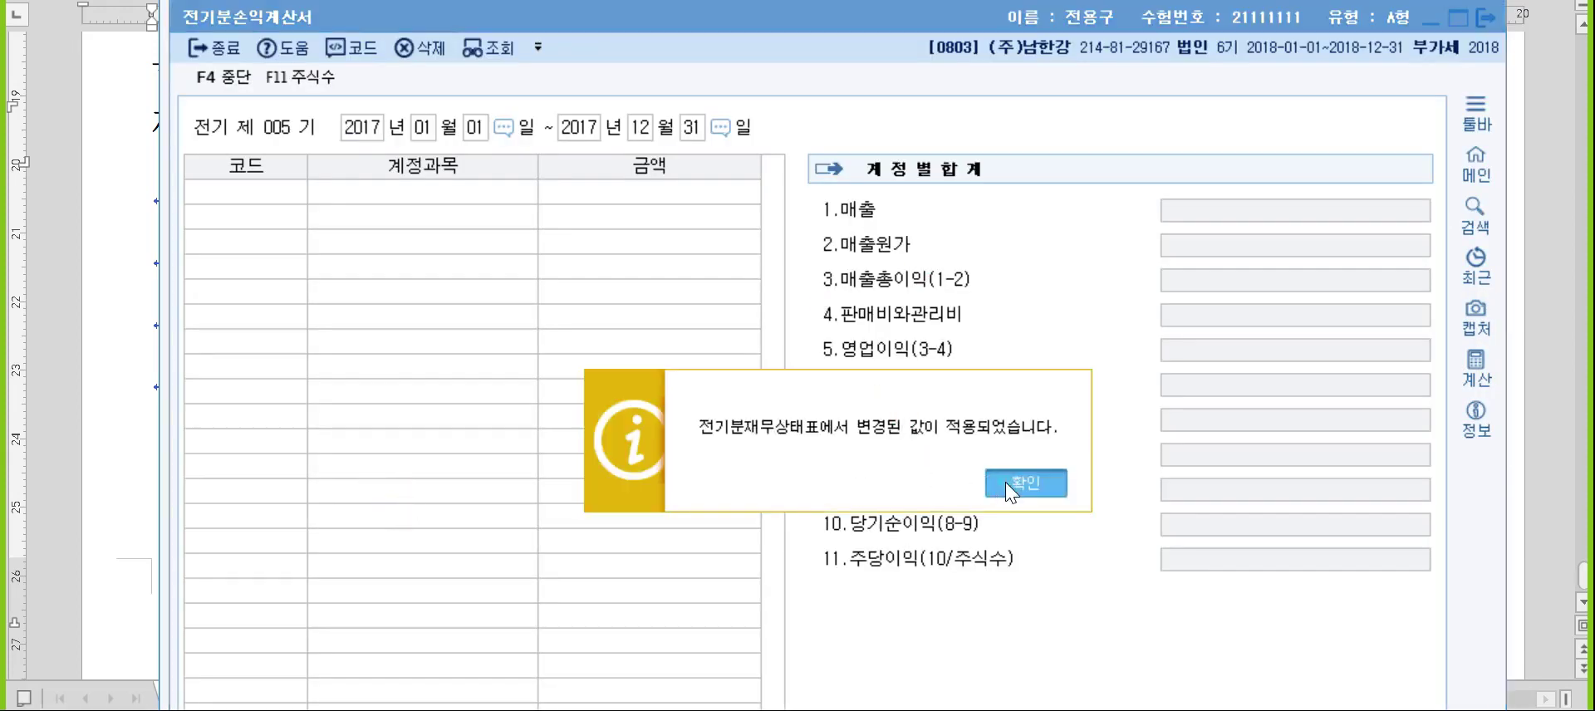
click(1007, 490)
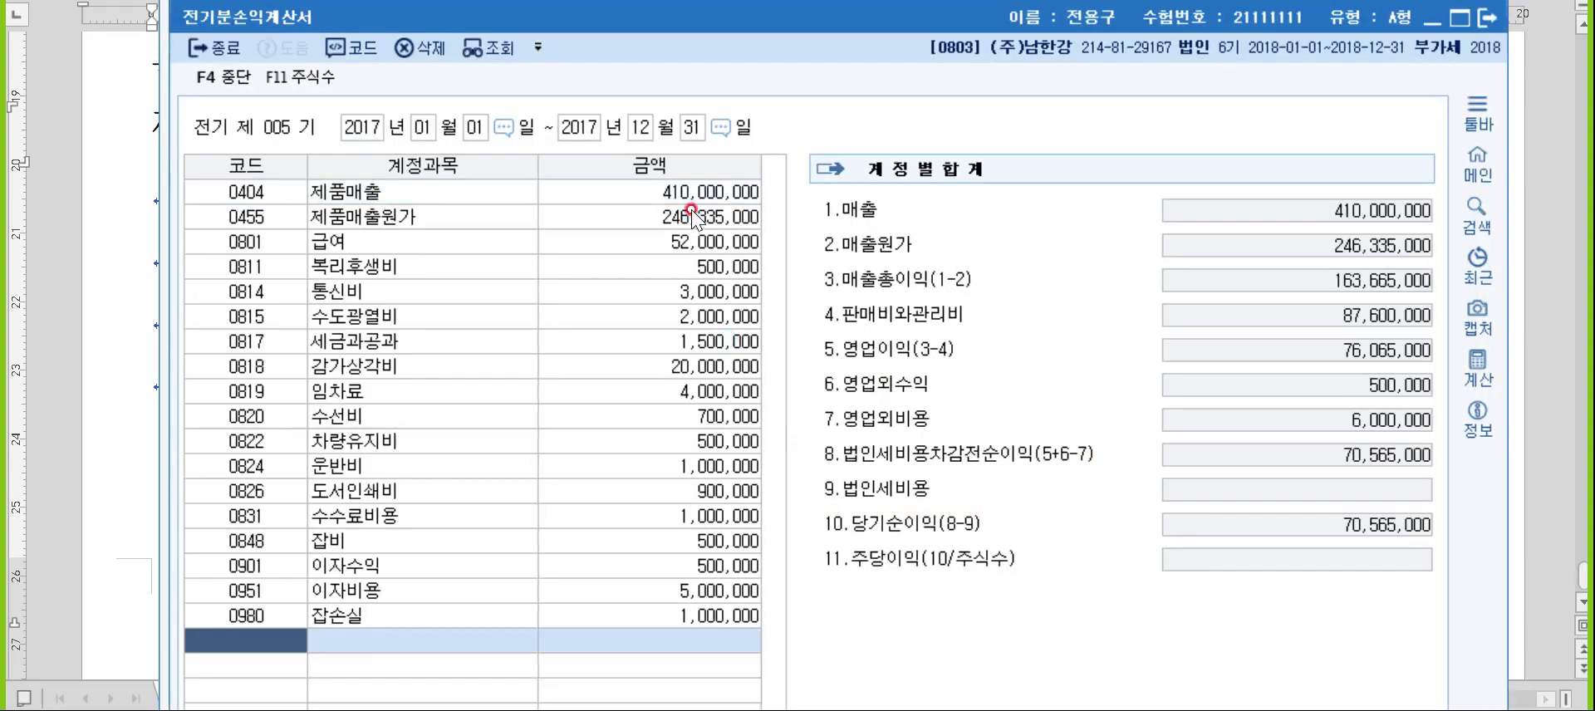
click(689, 217)
click(965, 543)
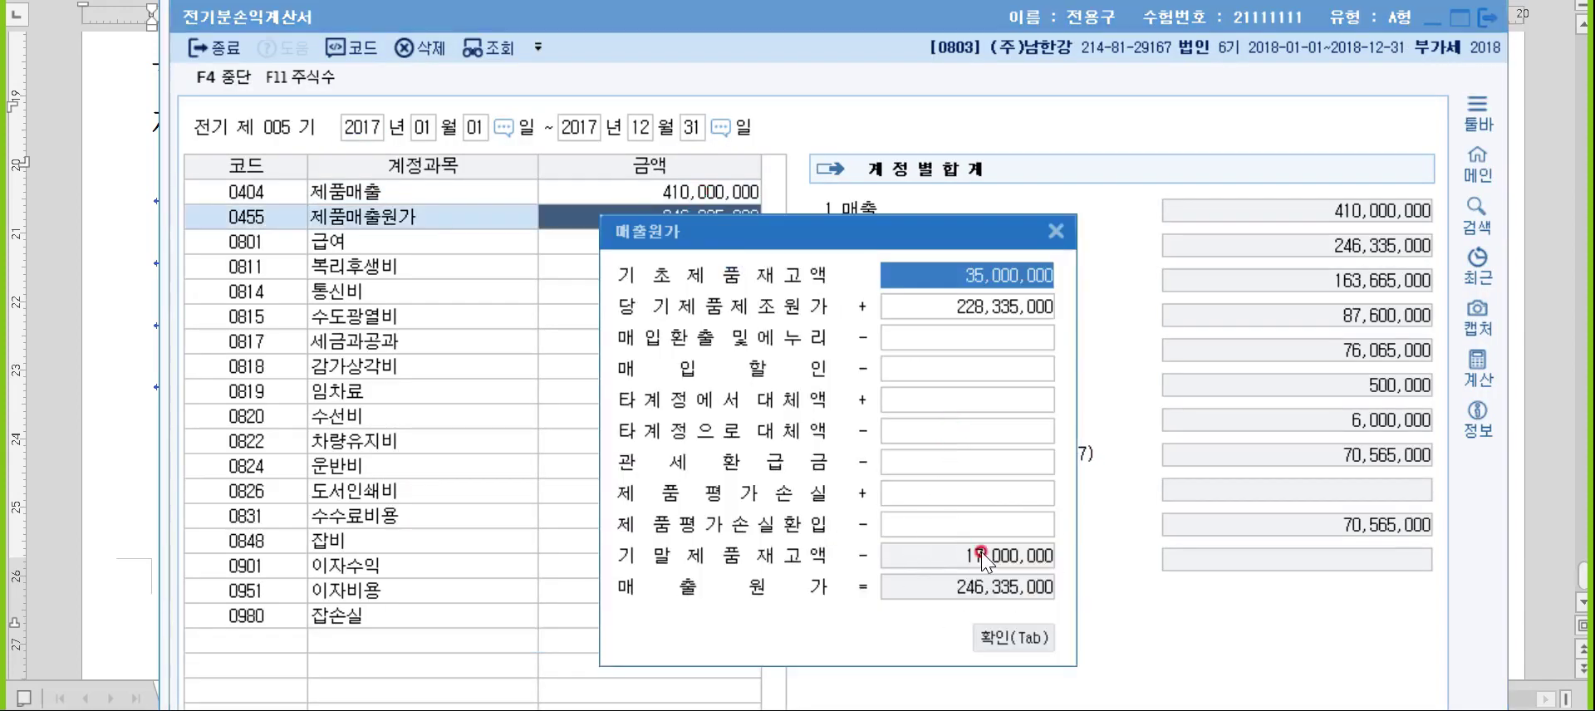
click(980, 552)
click(1009, 637)
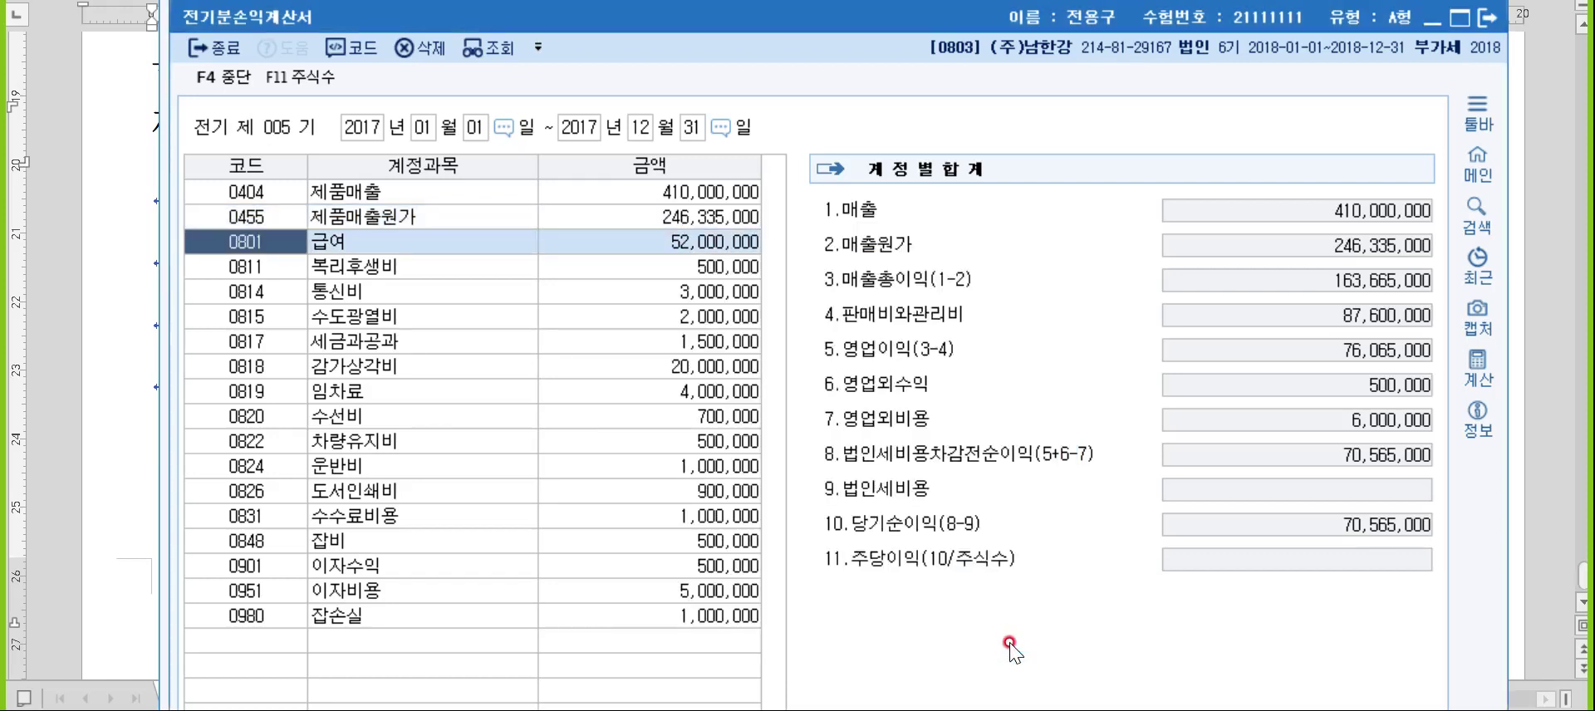
- Set the amount of 0811 복리후생비 in 전기분손익계산서 to 5,500,000
click(610, 262)
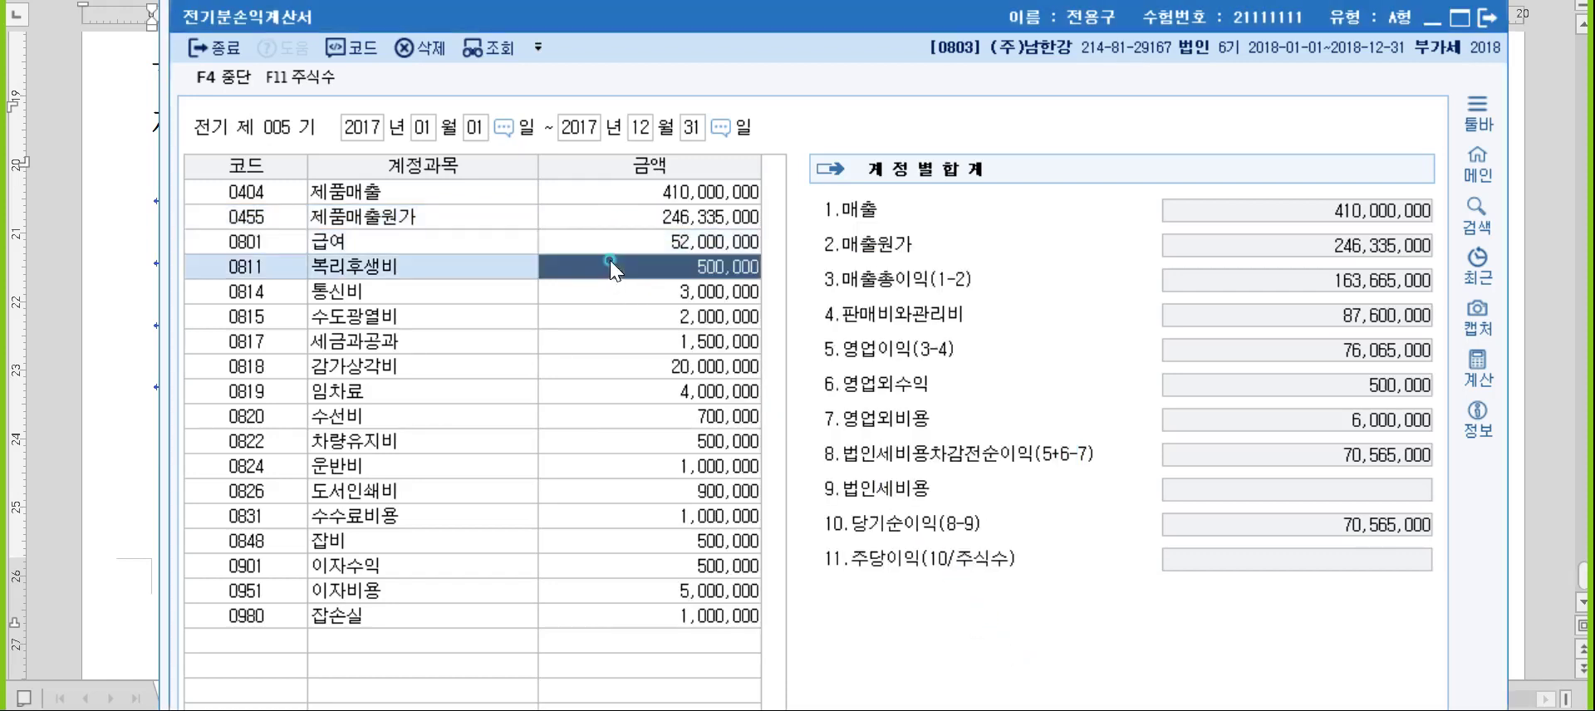
click(473, 289)
text(5500000)
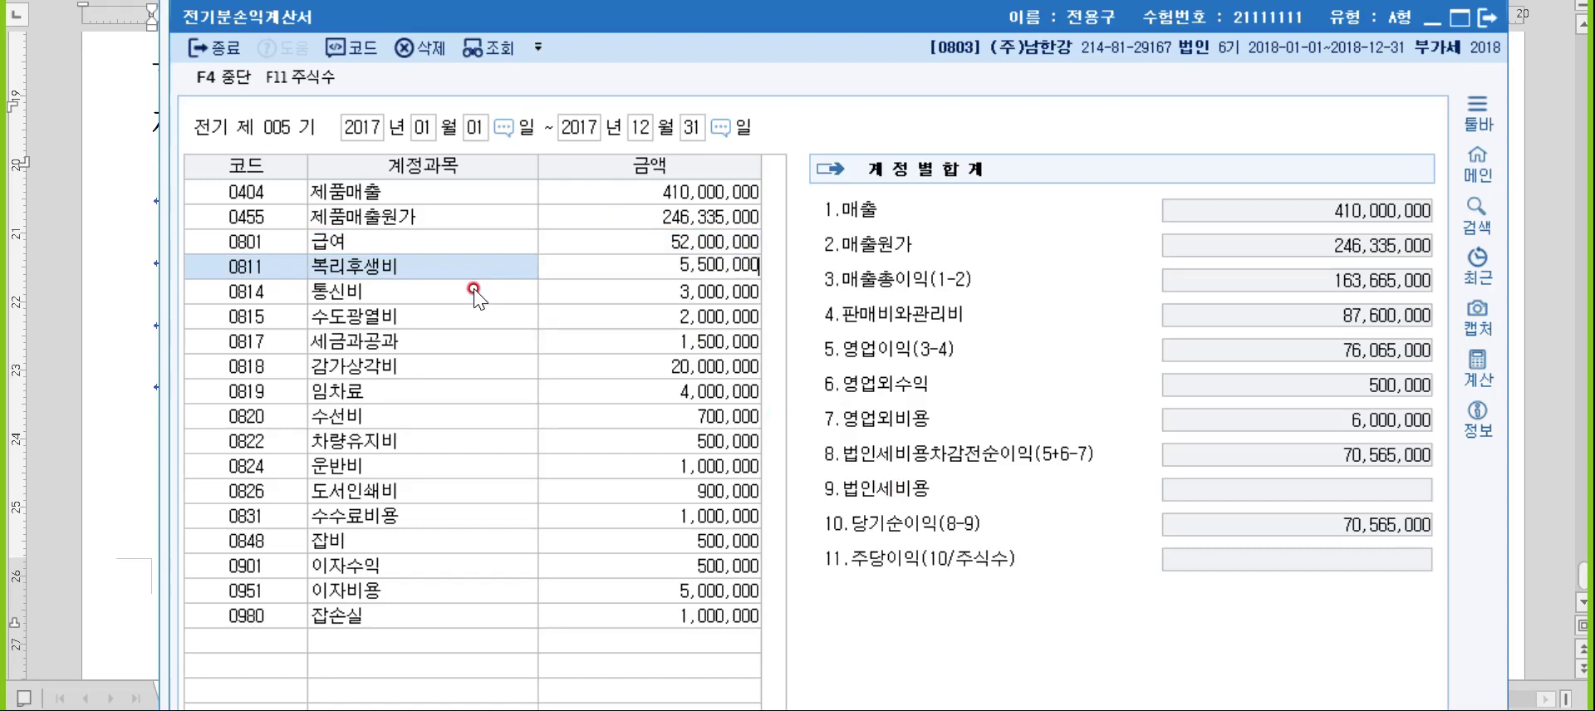
key(Return)
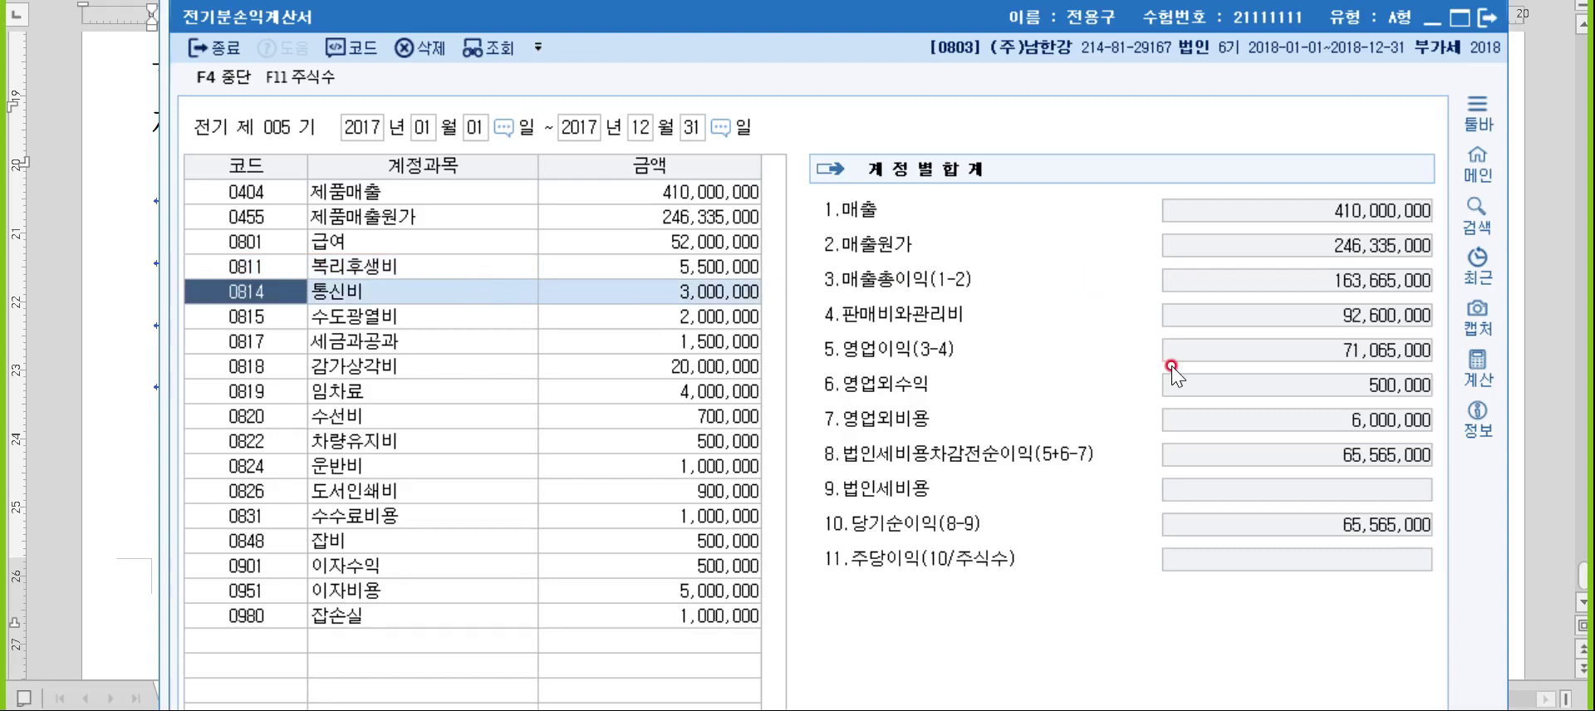
- Switch to the document, write "당기순이익 65,565,000" below the statement order line, and start a new line
click(1530, 536)
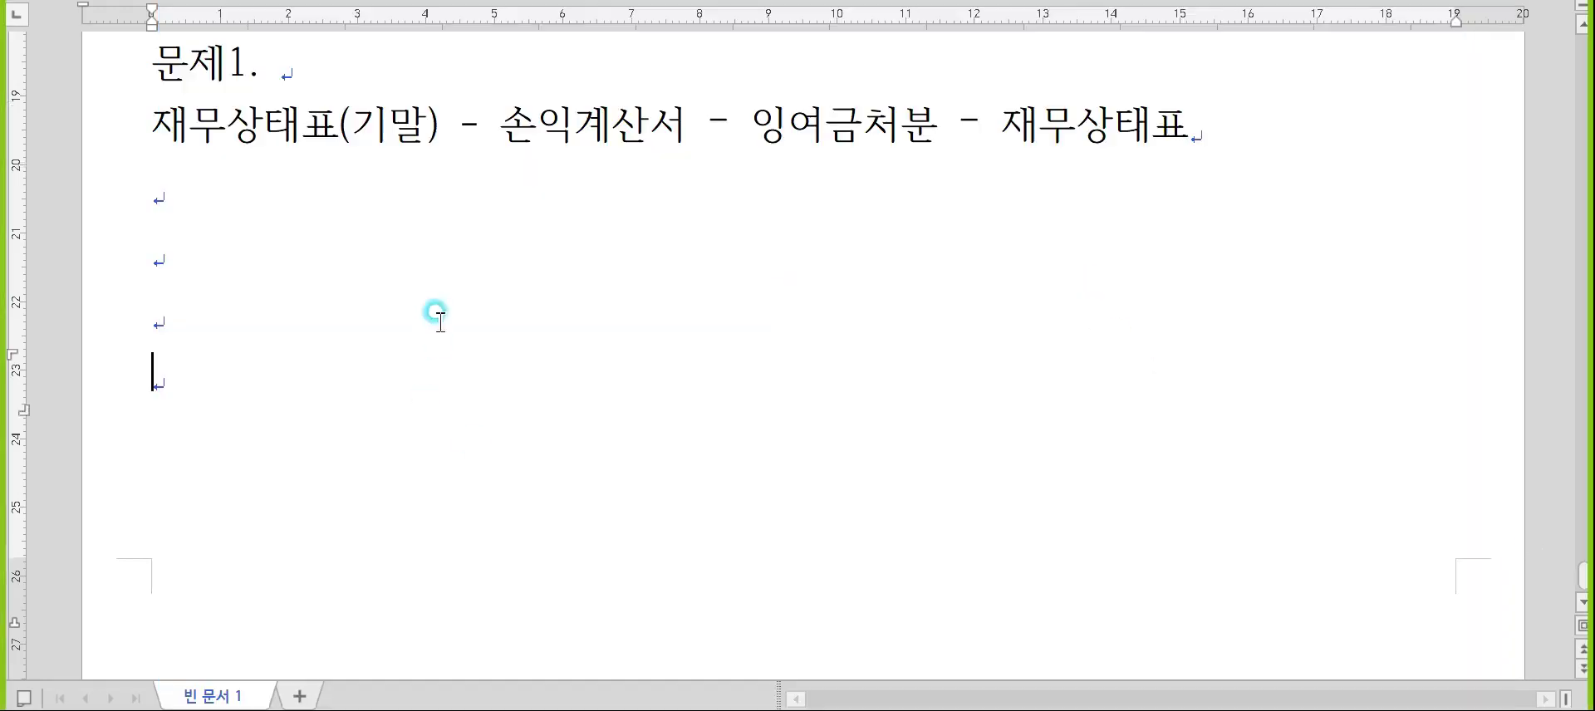
text(당기)
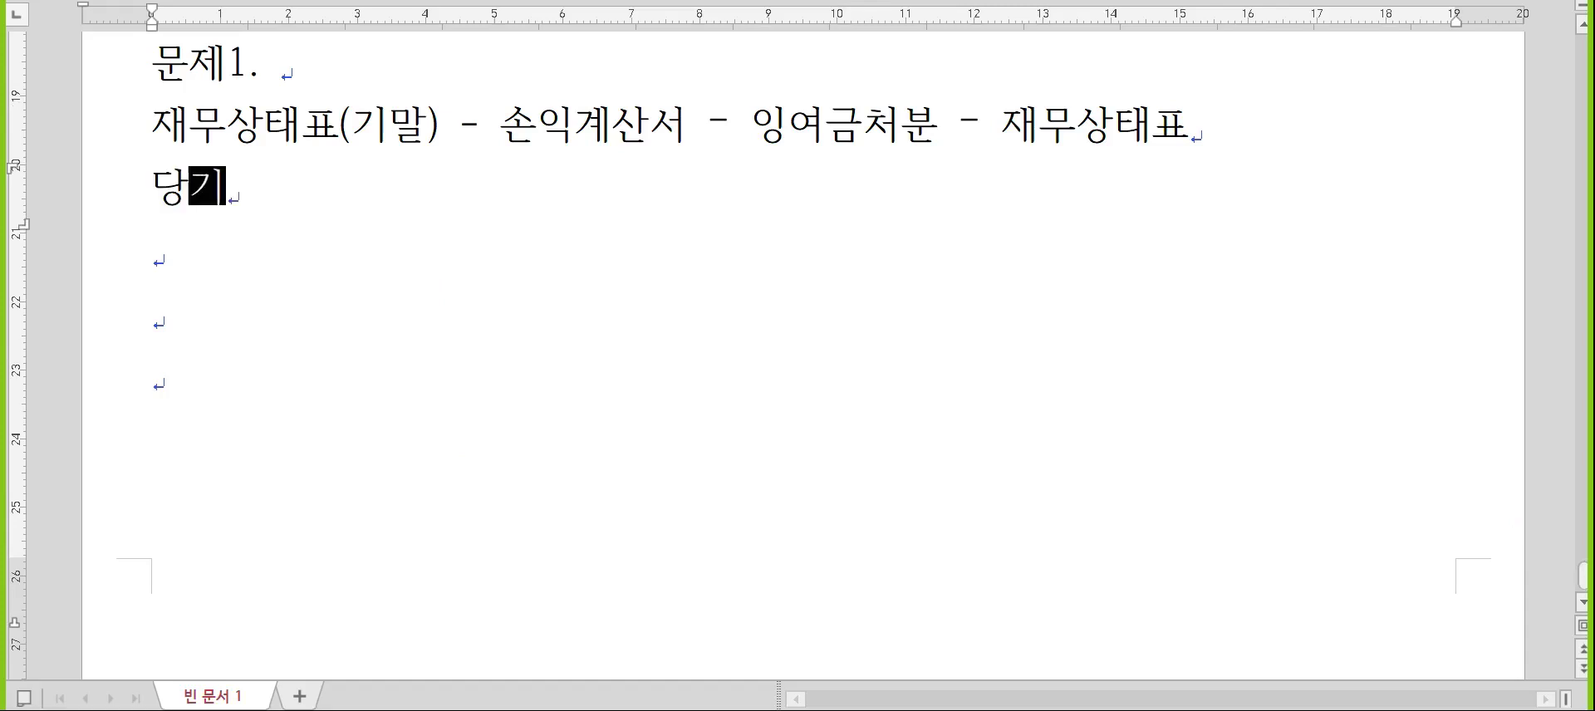
text(순잉익)
key(alt+Tab)
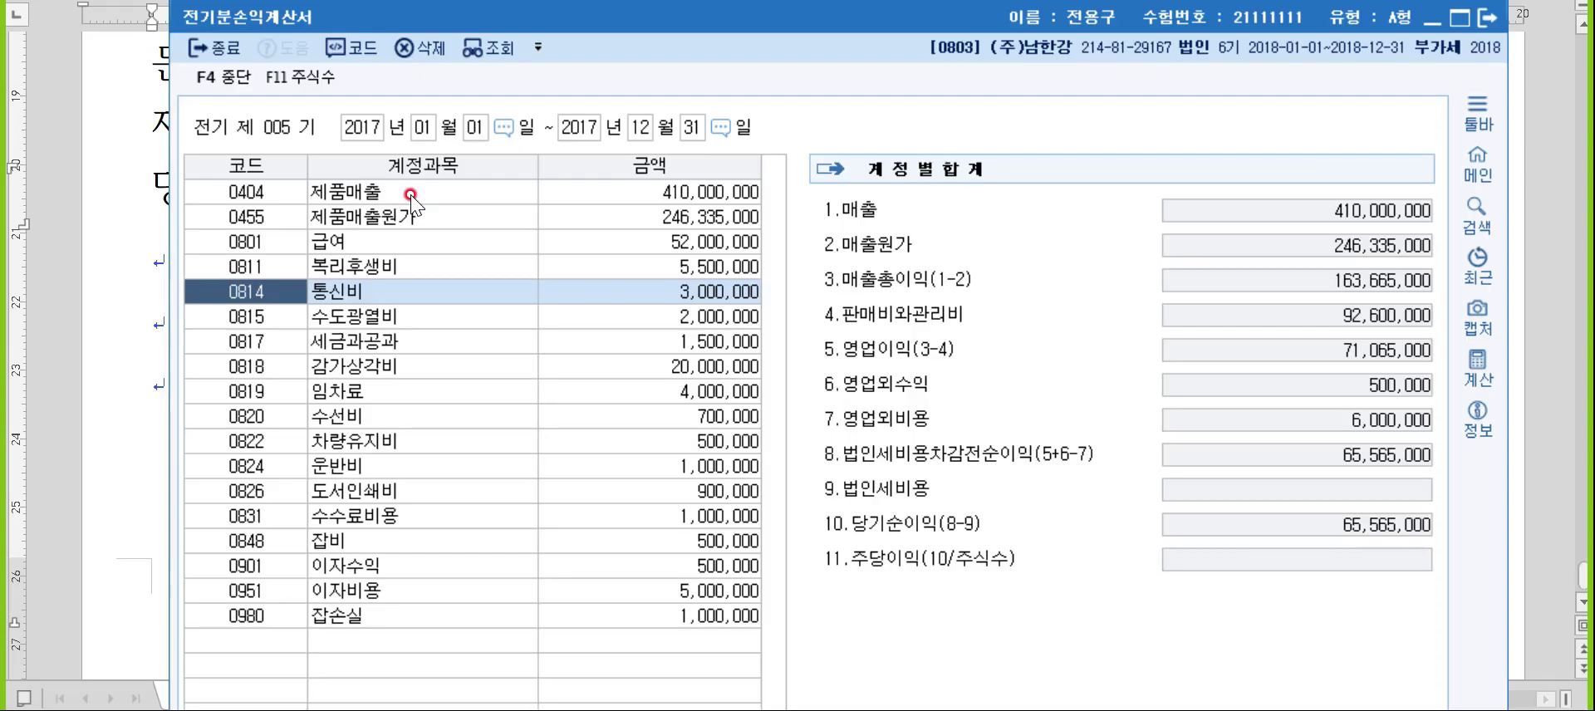
key(alt+Tab)
text(65,565,)
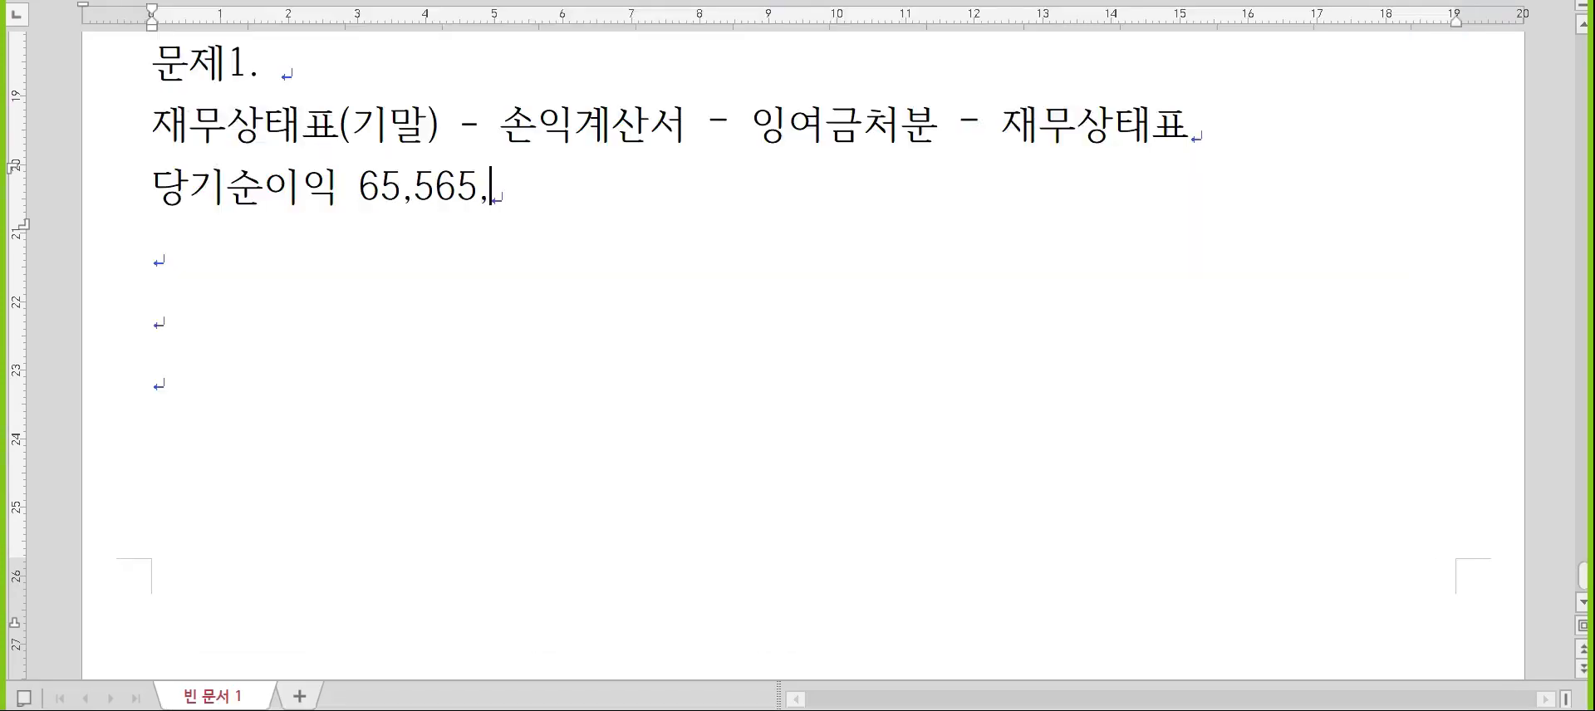
text(000)
key(Return)
- Return to the accounting program, close 전기분손익계산서, open 전기분잉여금처분계산서, and set 당기순이익 to 65,565,000
key(alt+Tab)
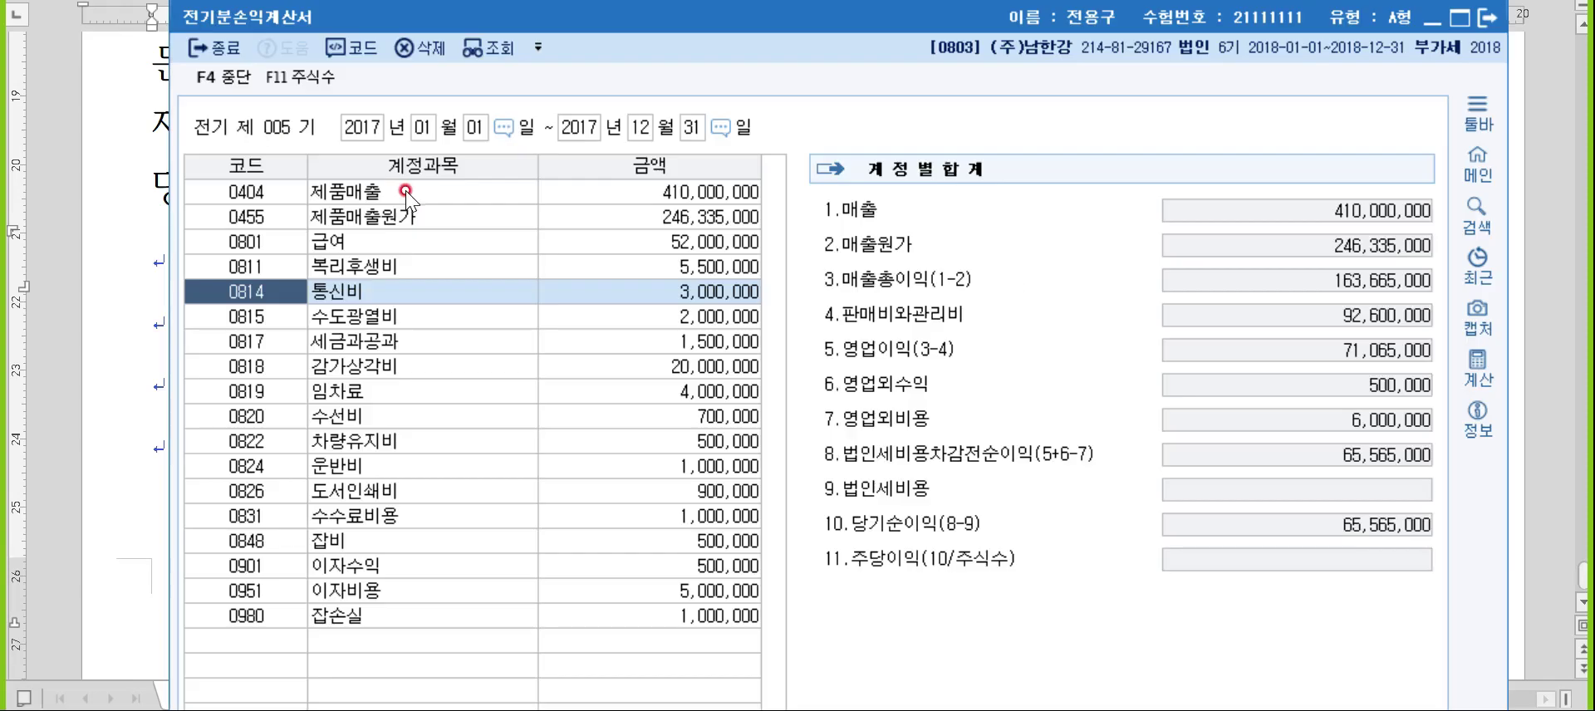
key(Escape)
key(alt+Tab)
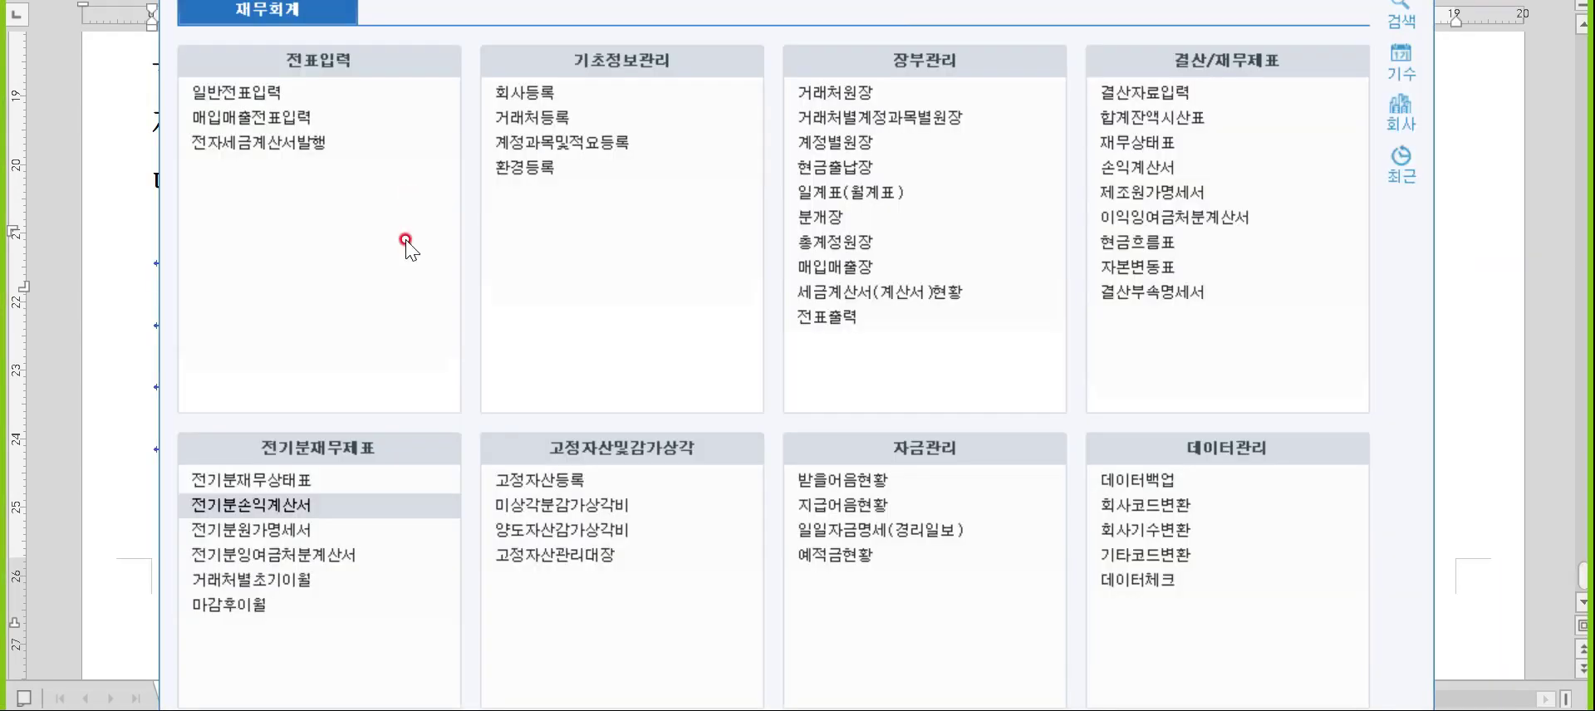
click(360, 555)
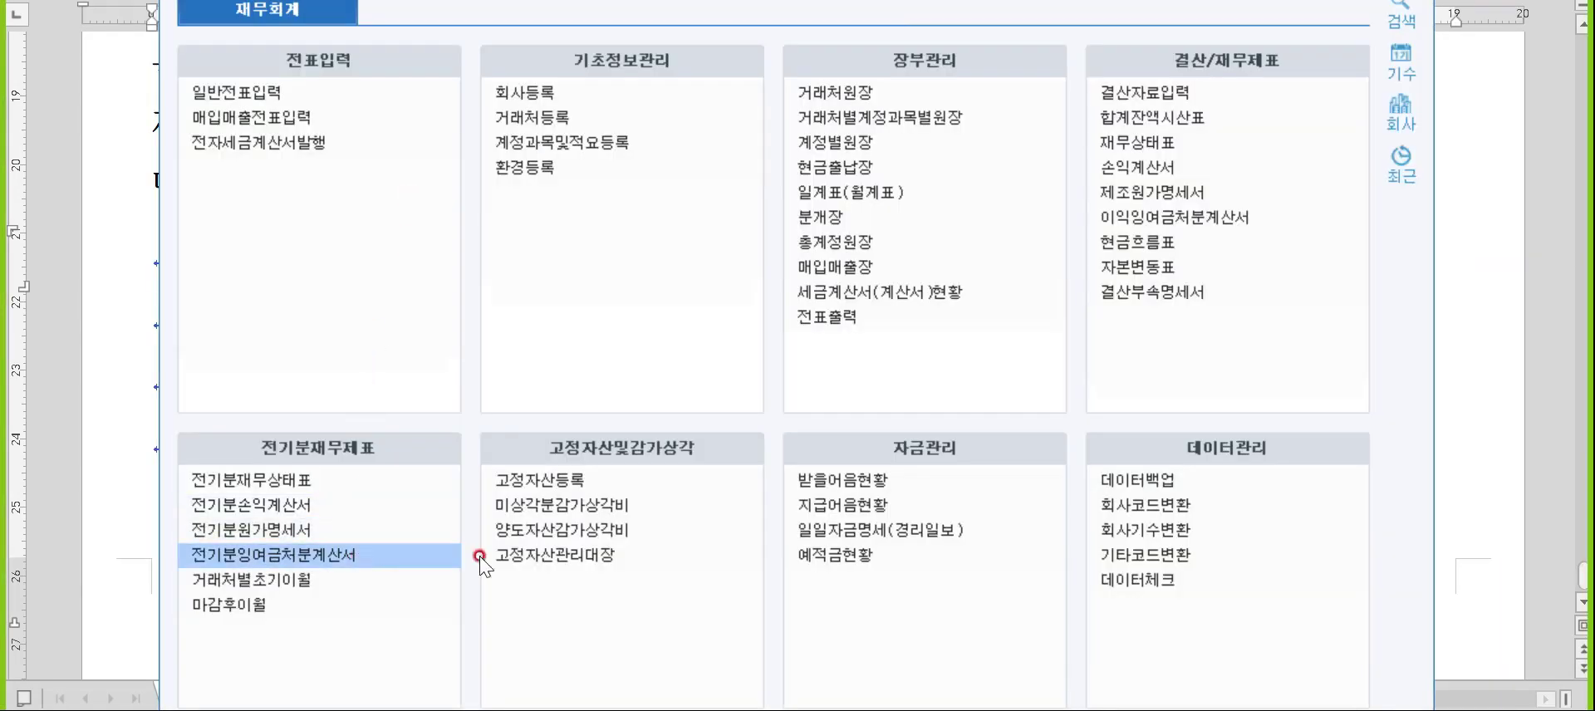
click(999, 484)
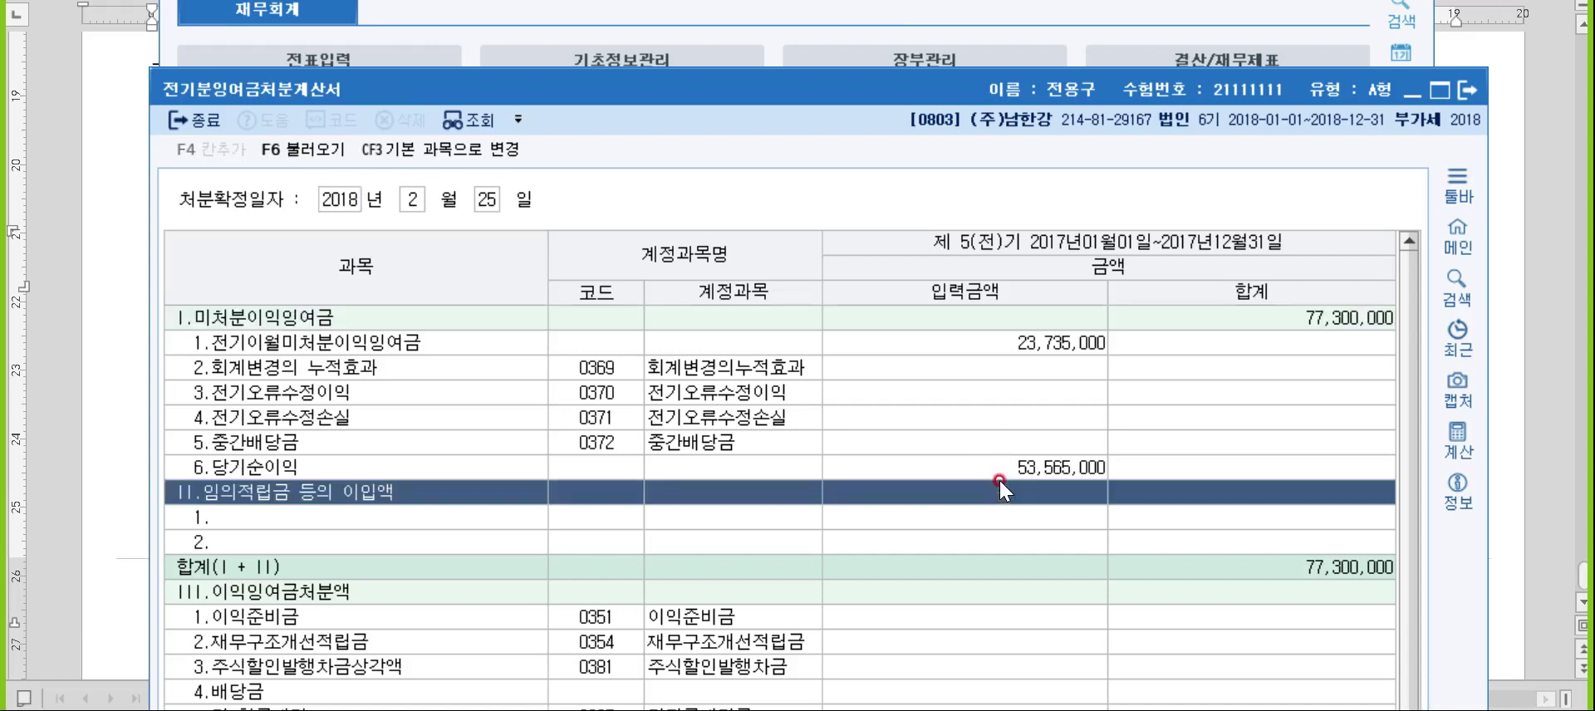
click(999, 478)
text(65565000)
key(Return)
- Switch to the document and append "미처분이익잉여금 89,300,000" after the 당기순이익 amount, then start a new line
click(1545, 337)
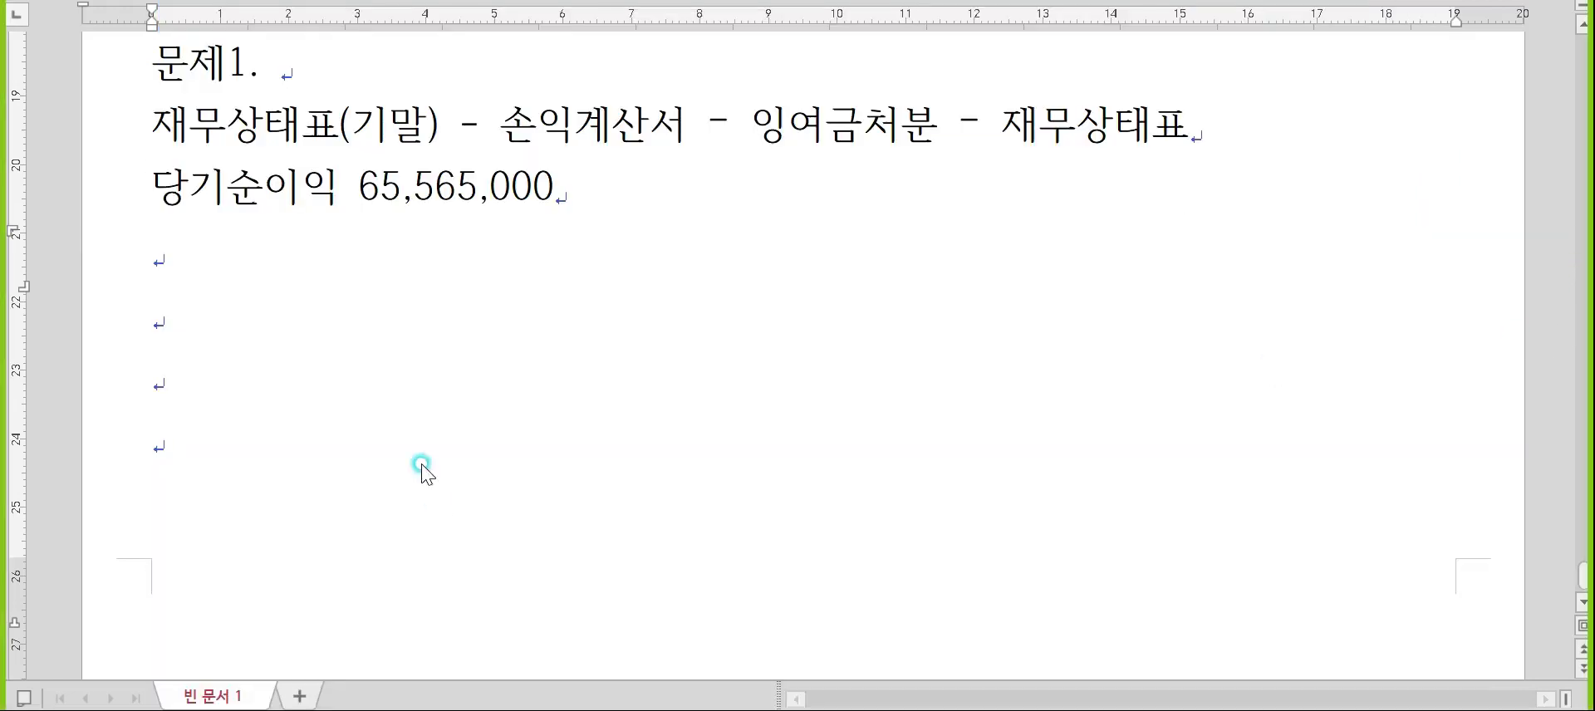
click(412, 274)
click(918, 176)
text(ㅁ)
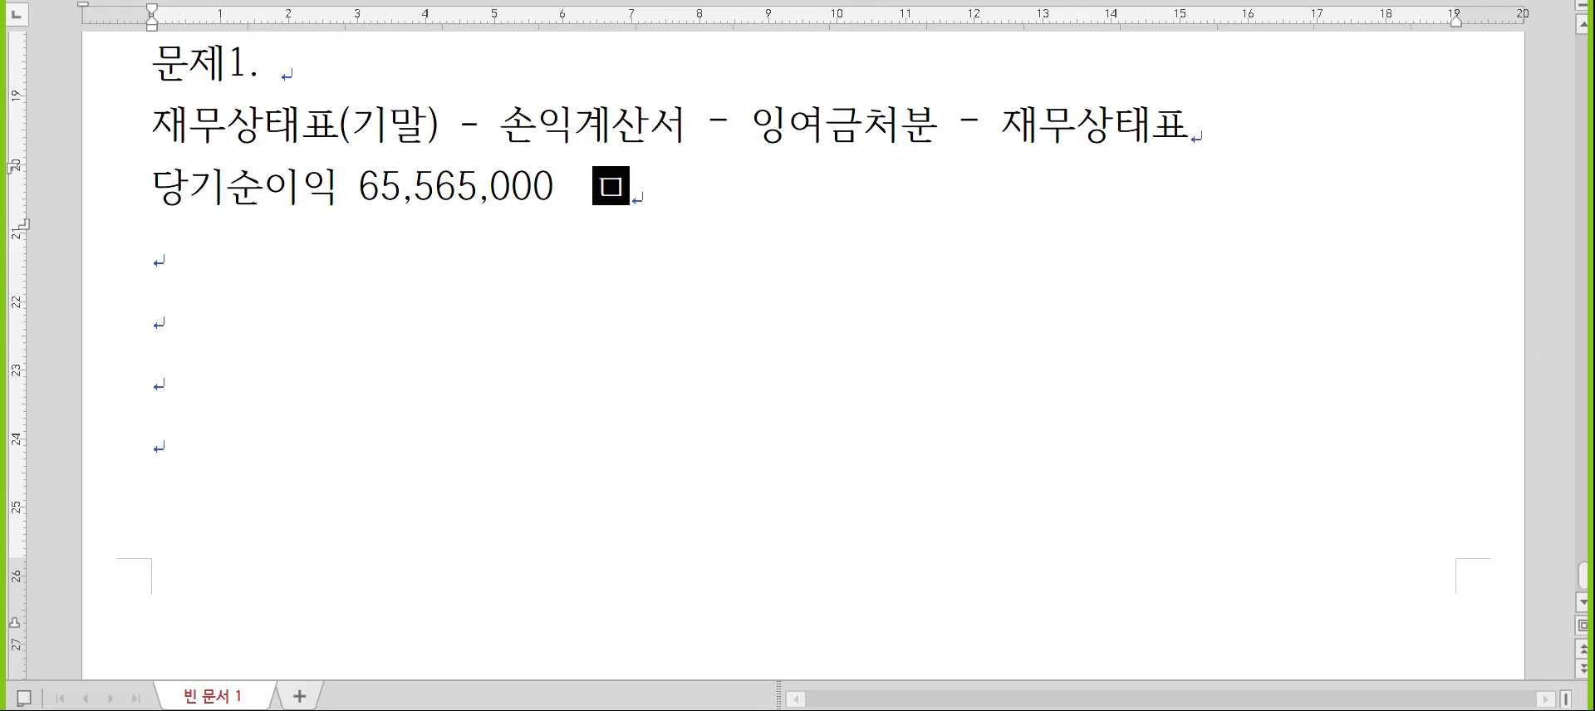
text(ㅣ처분이익잉여금)
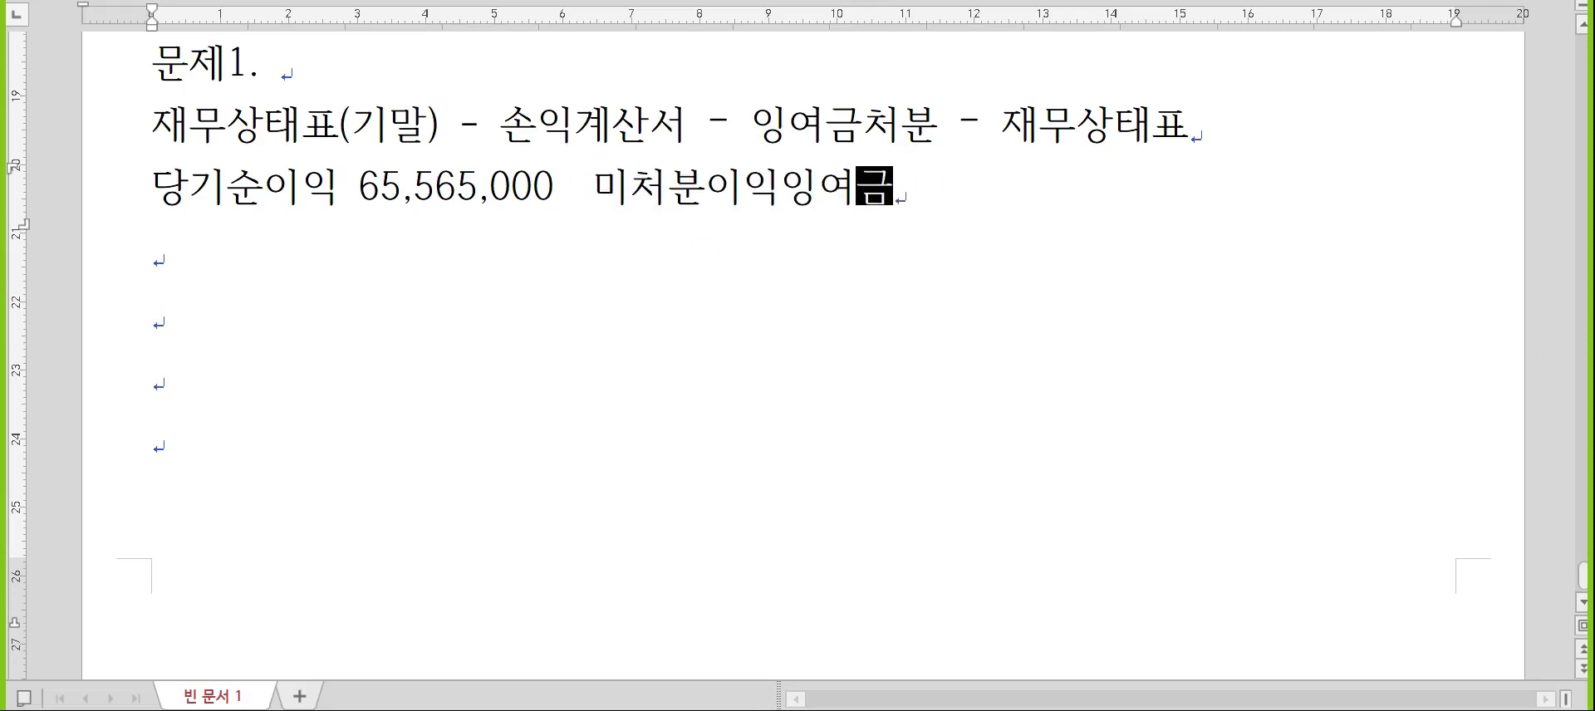
key(alt+Tab)
key(alt+Tab)
text(8)
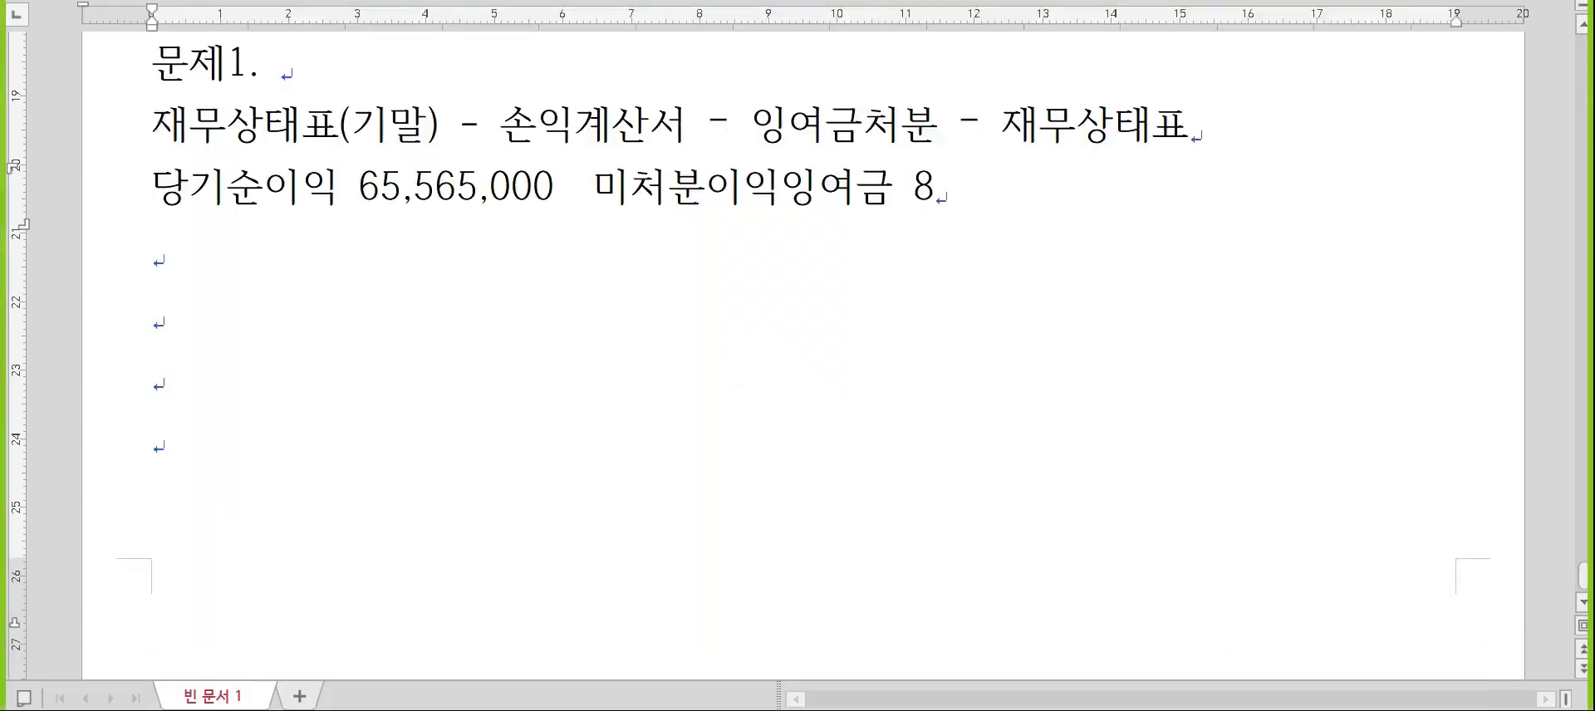
text(9,300,000)
key(Return)
- Back in the accounting program, replace the open form with 전기분재무상태표 and add account 0375 이월이익잉여금 with 89,300,000 under 부채 및 자본
key(alt+Tab)
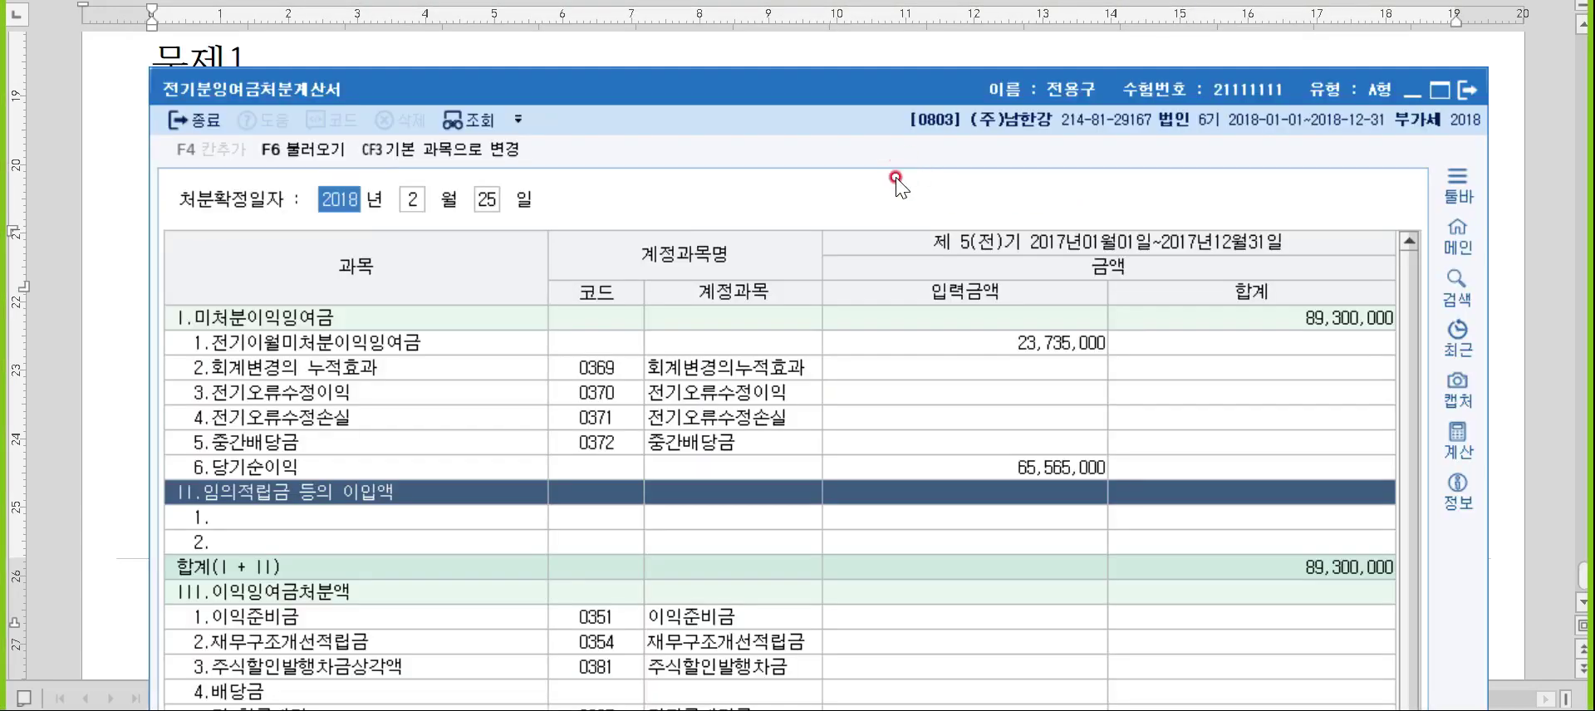
key(alt+Tab)
key(alt+Tab)
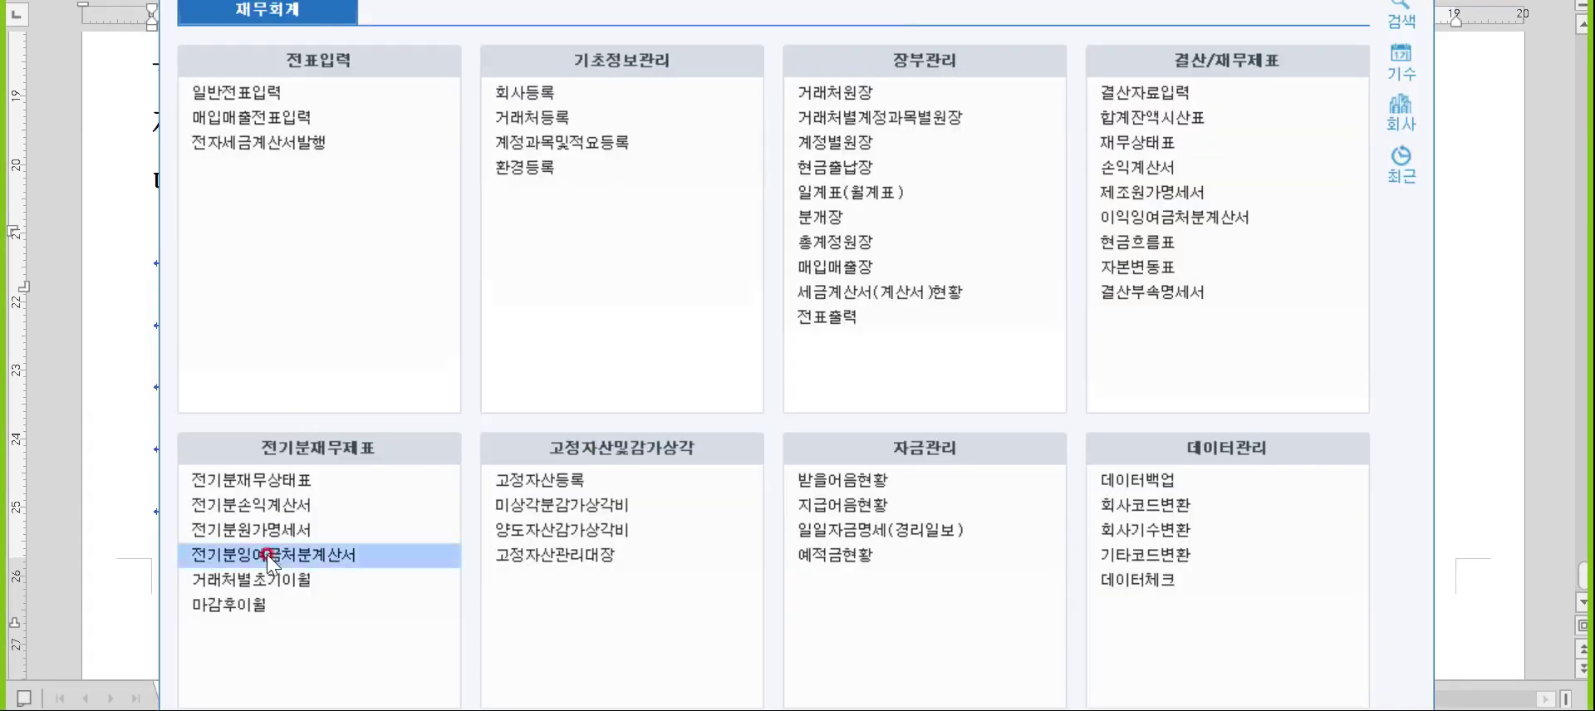
click(266, 479)
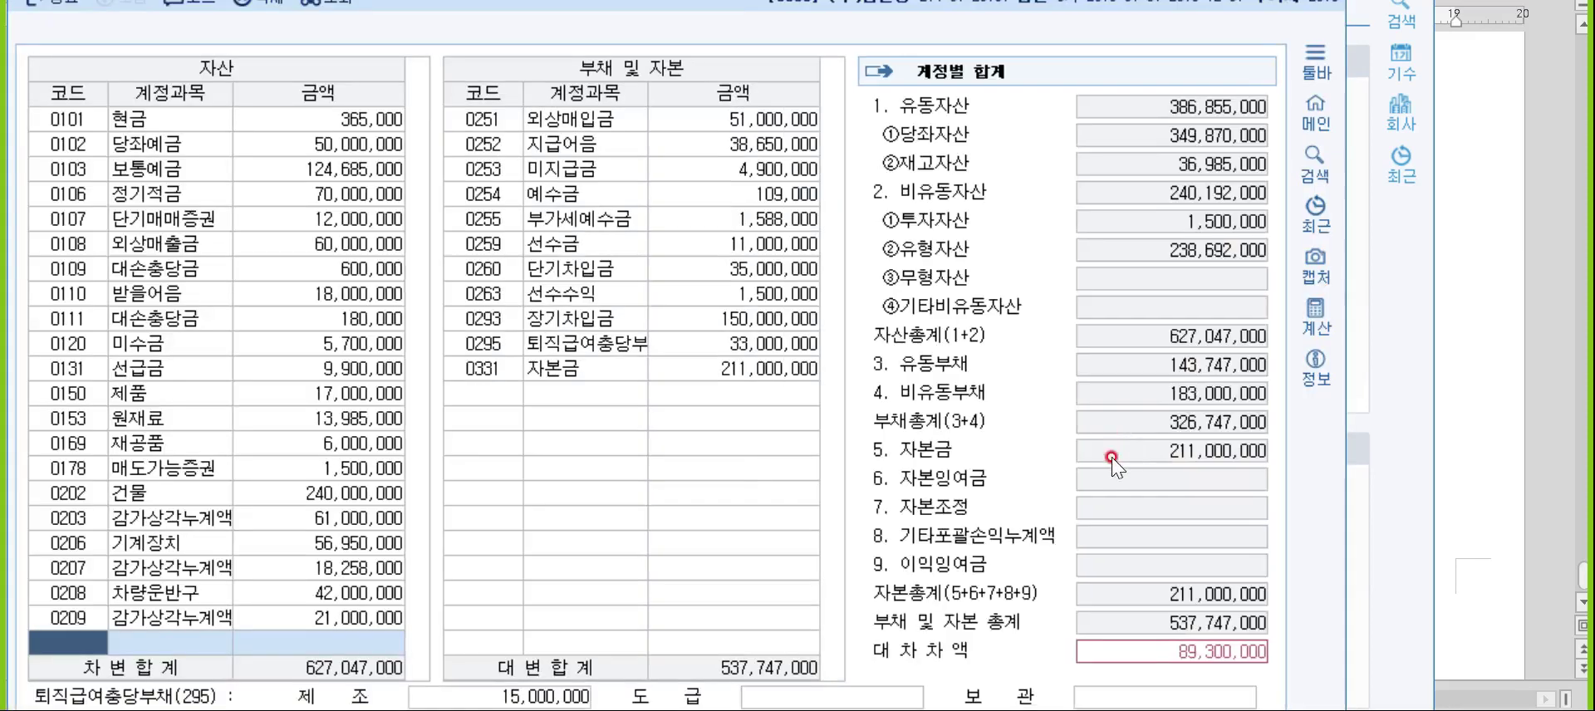
click(485, 393)
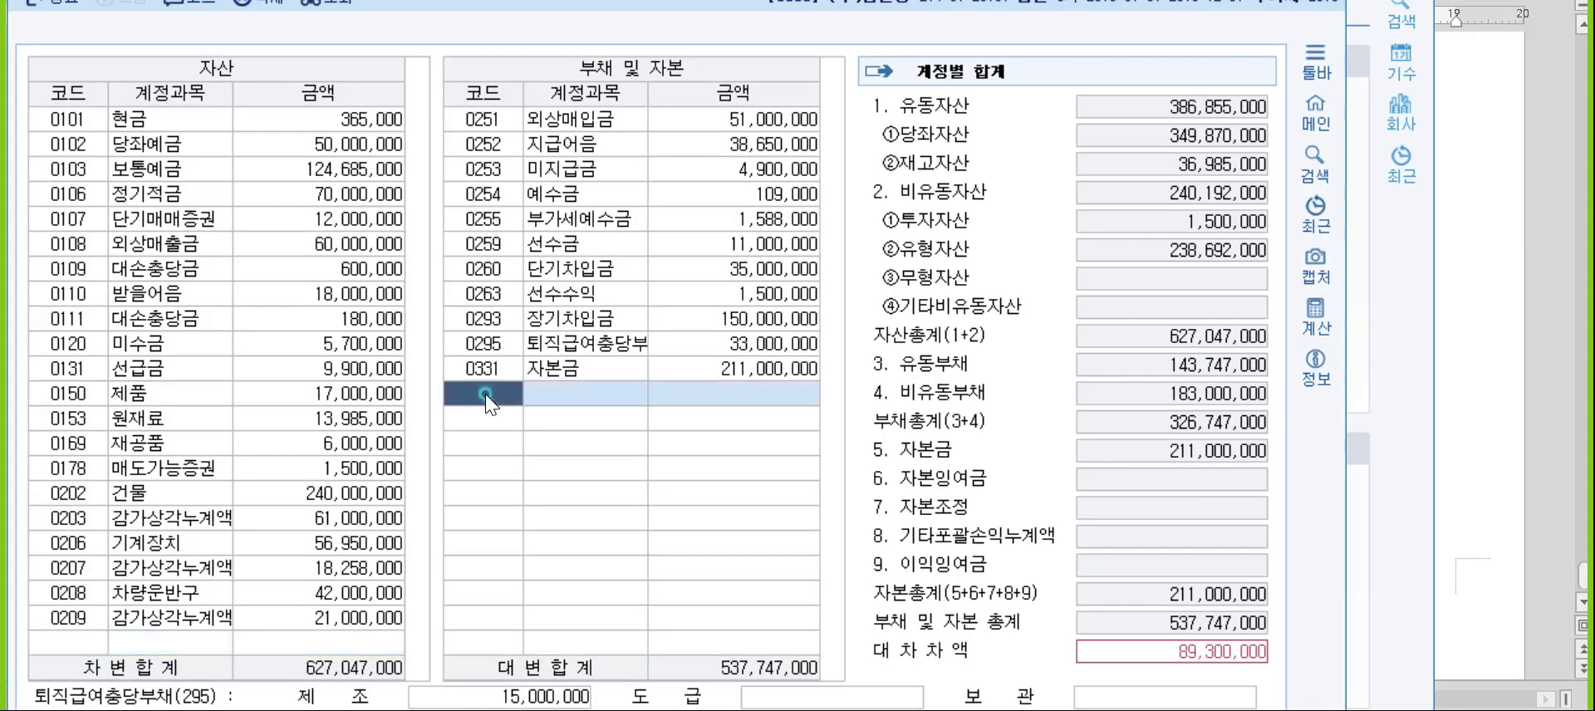
text(이월)
key(Return)
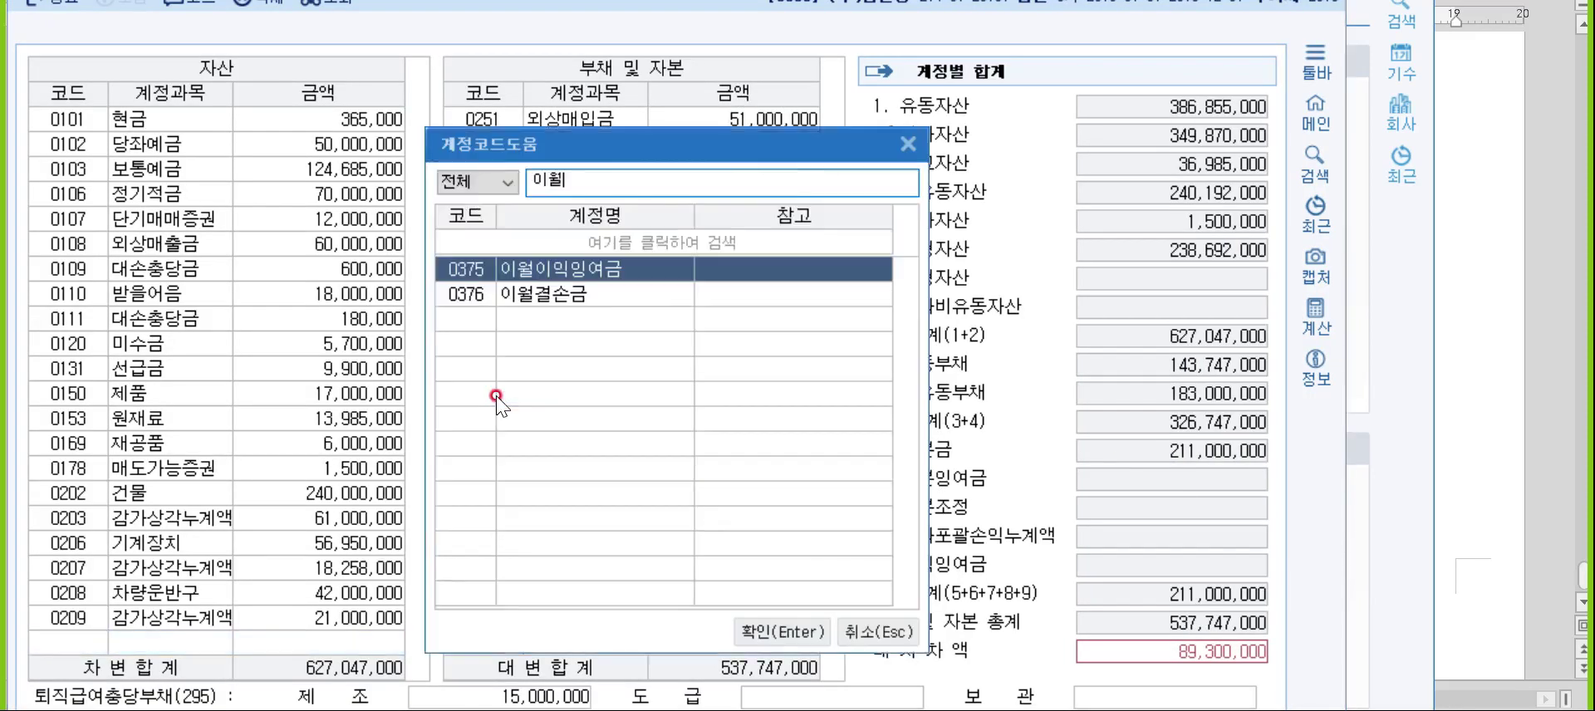
key(Return)
text(89,300)
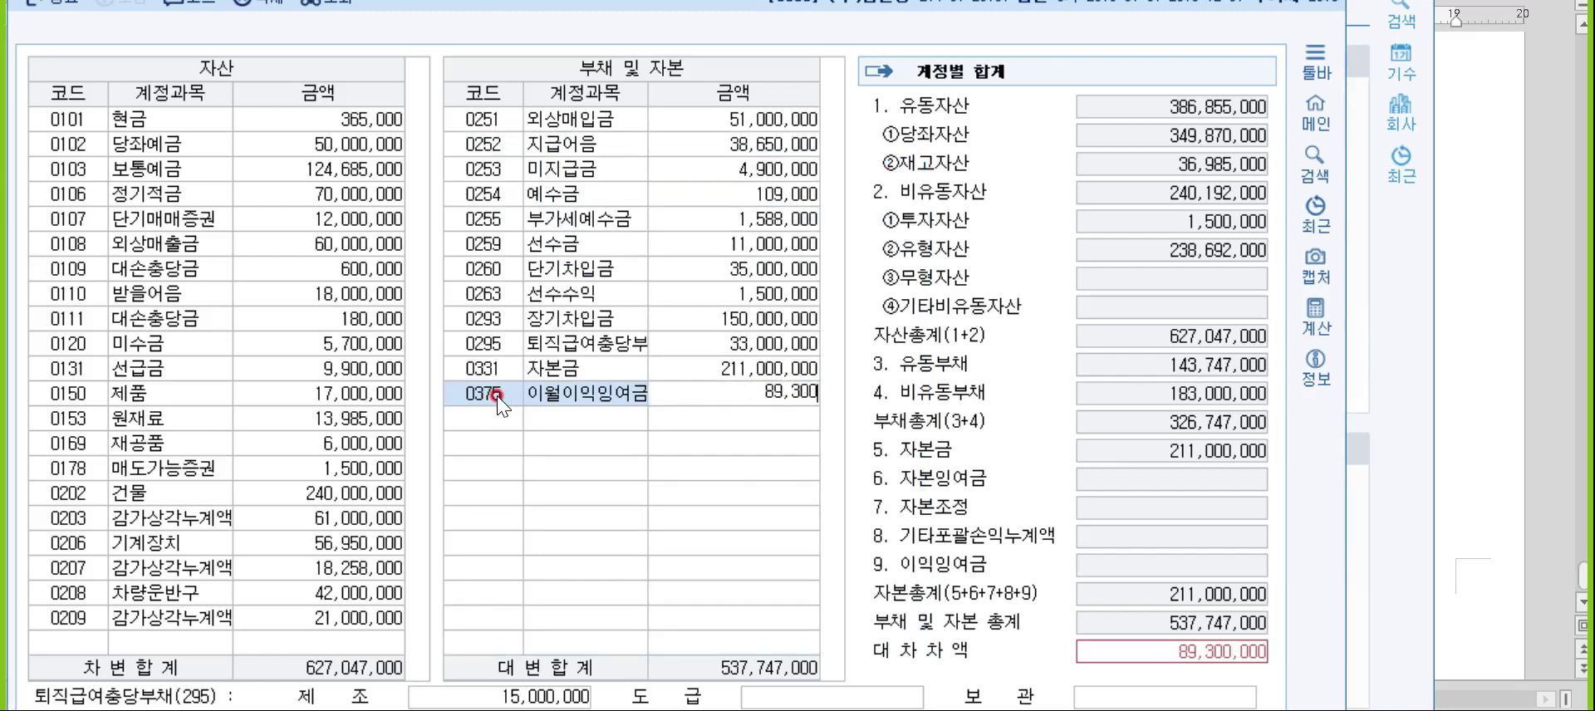
text(,000)
key(Return)
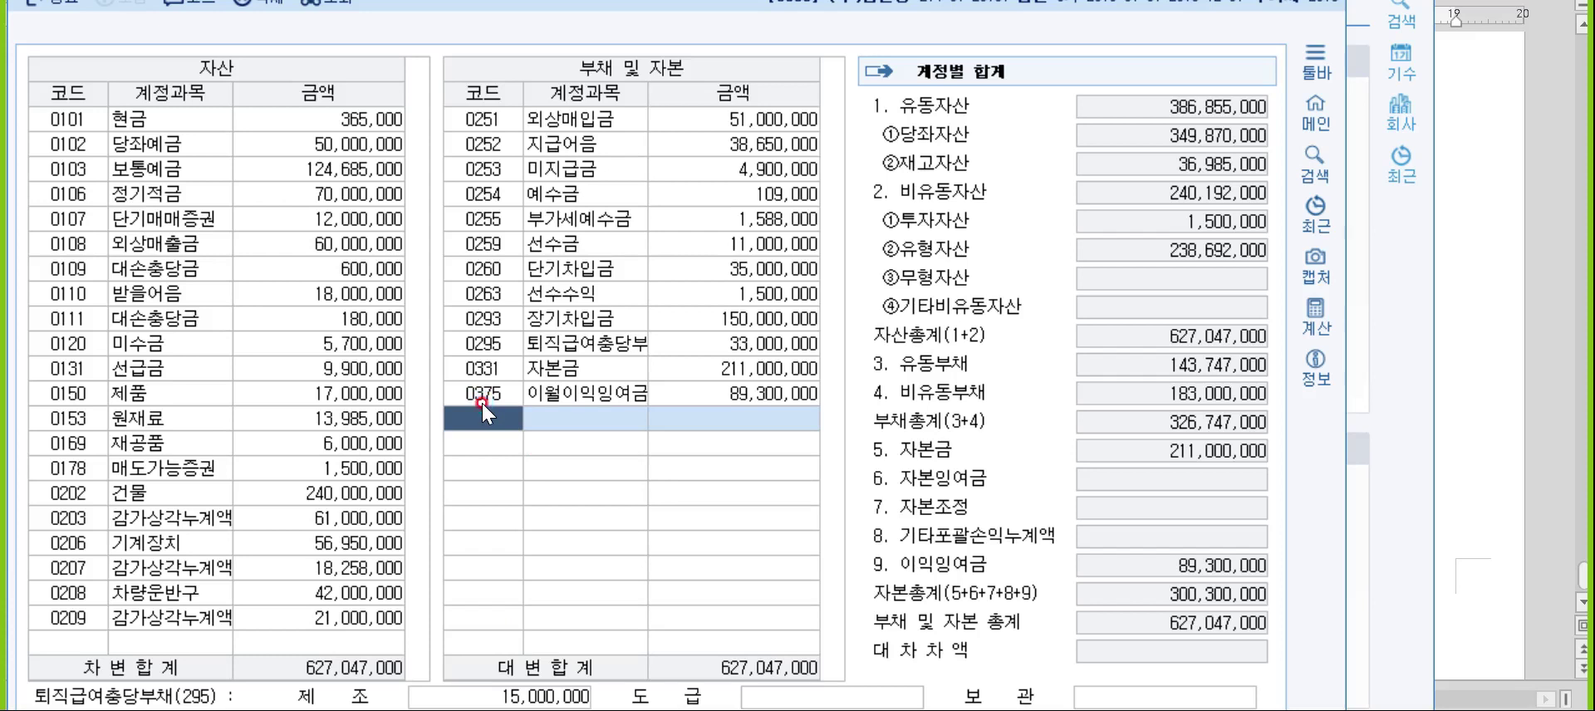
- Look up "이월" in the account code help from the blank 부채 및 자본 row and choose 0375 이월이익잉여금 again
text(이월)
key(Return)
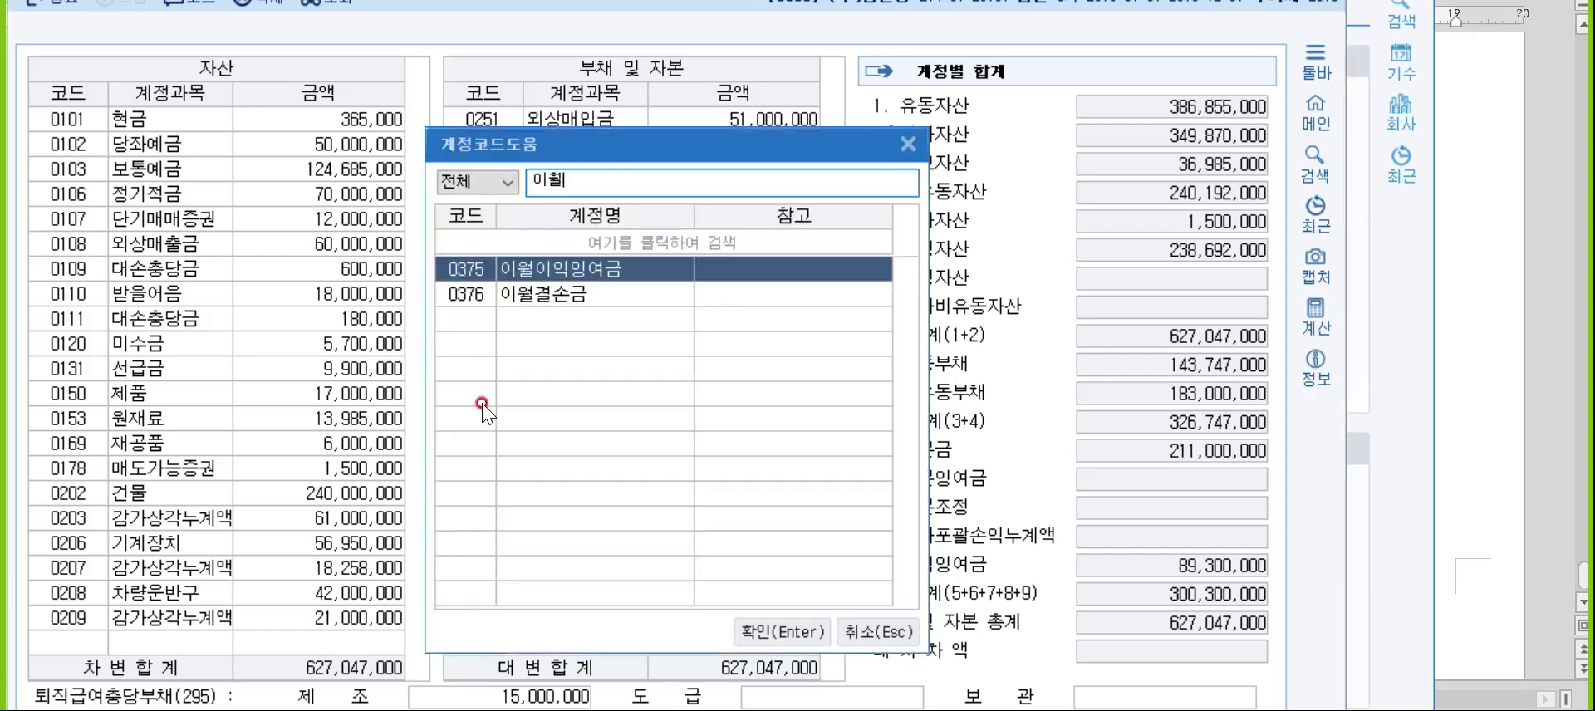
key(Return)
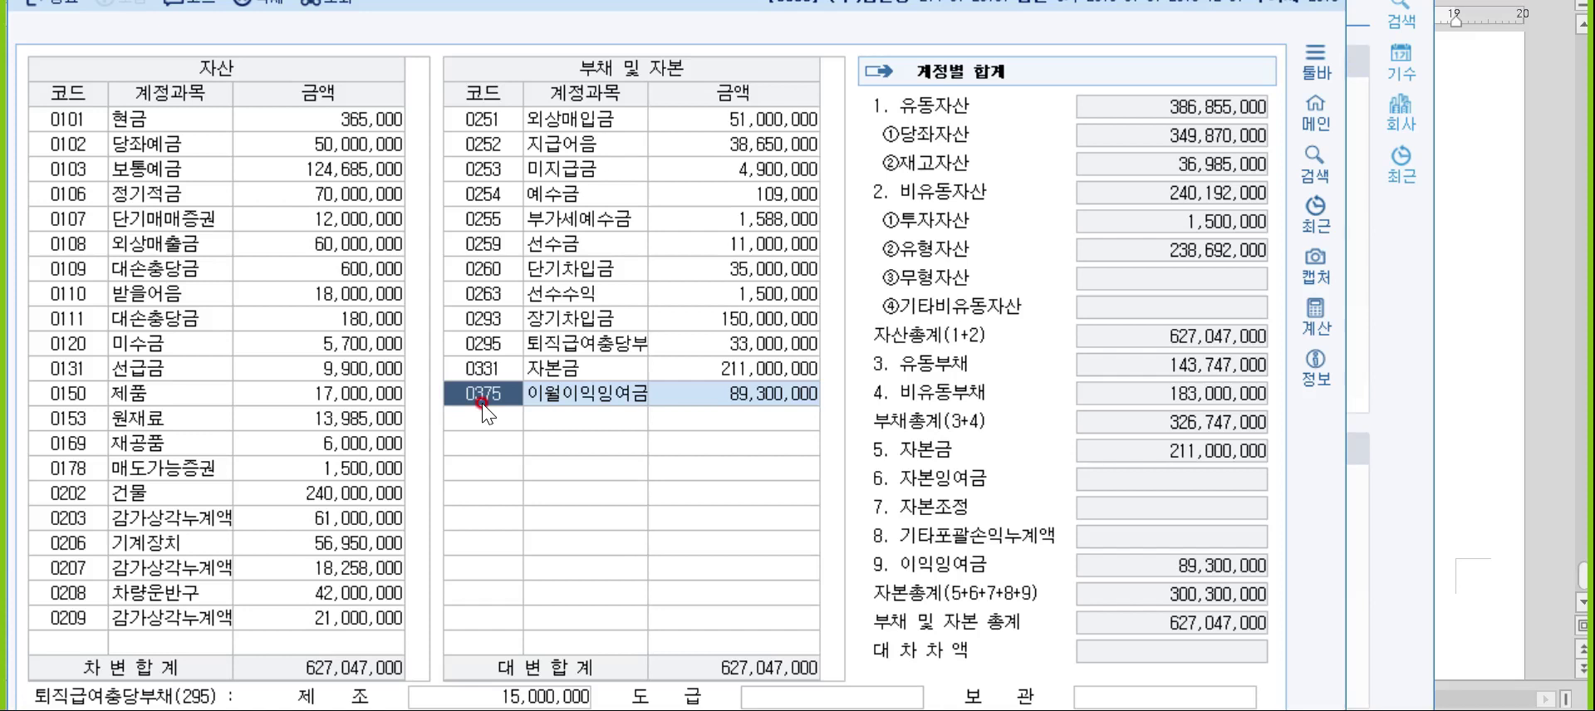
key(Down)
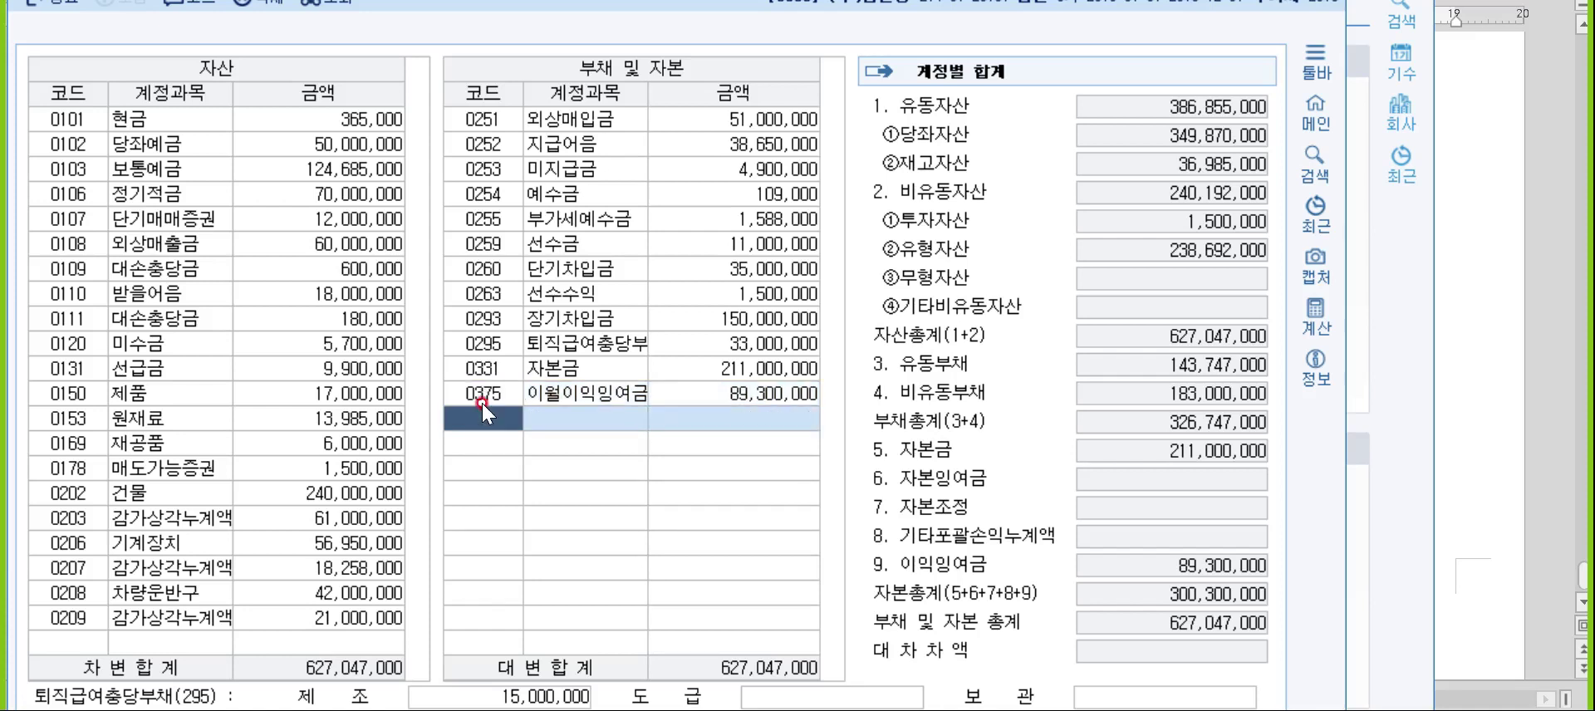
- Close 전기분재무상태표, switch to the document, and write the heading "문제2. 일반전표" below the 당기순이익 line
key(Escape)
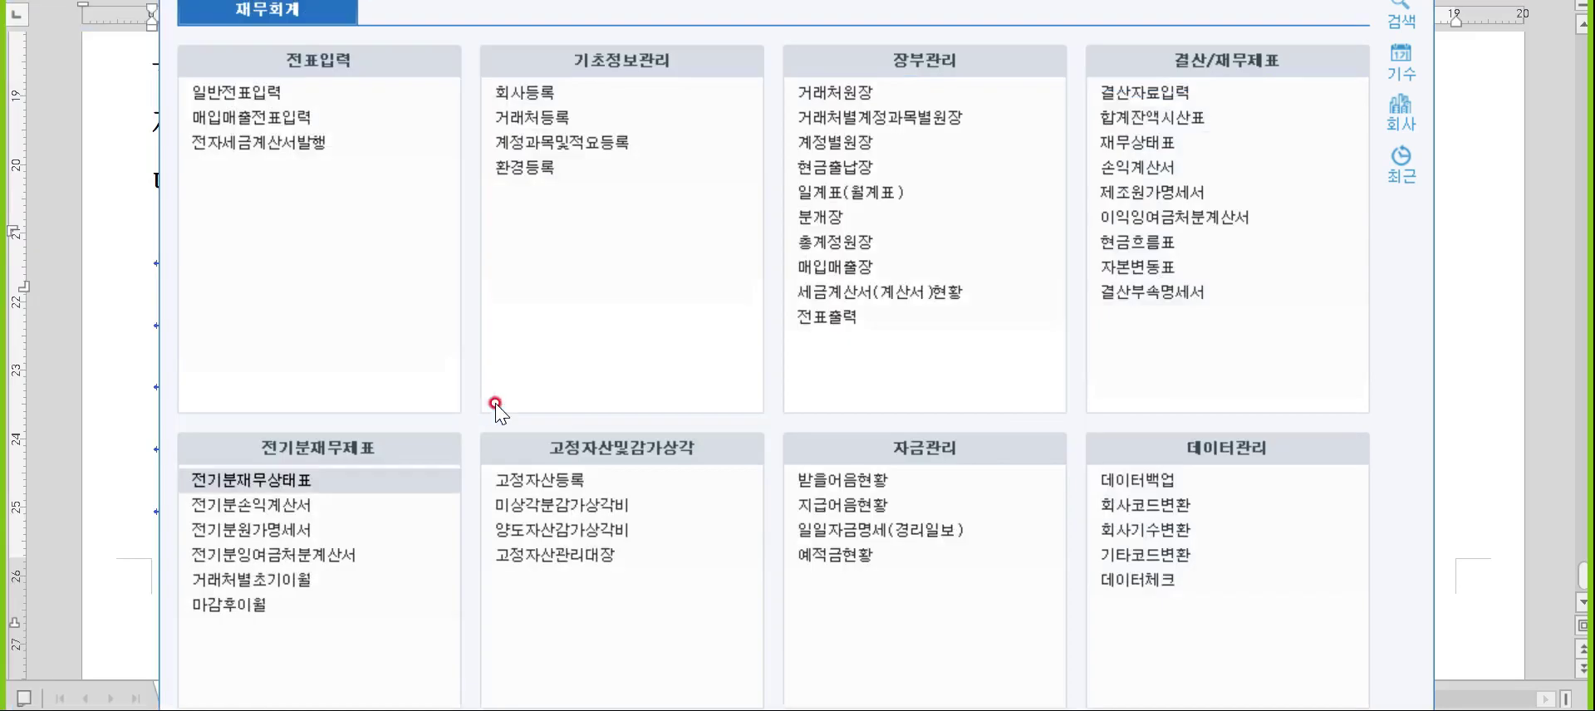
click(1445, 375)
click(226, 261)
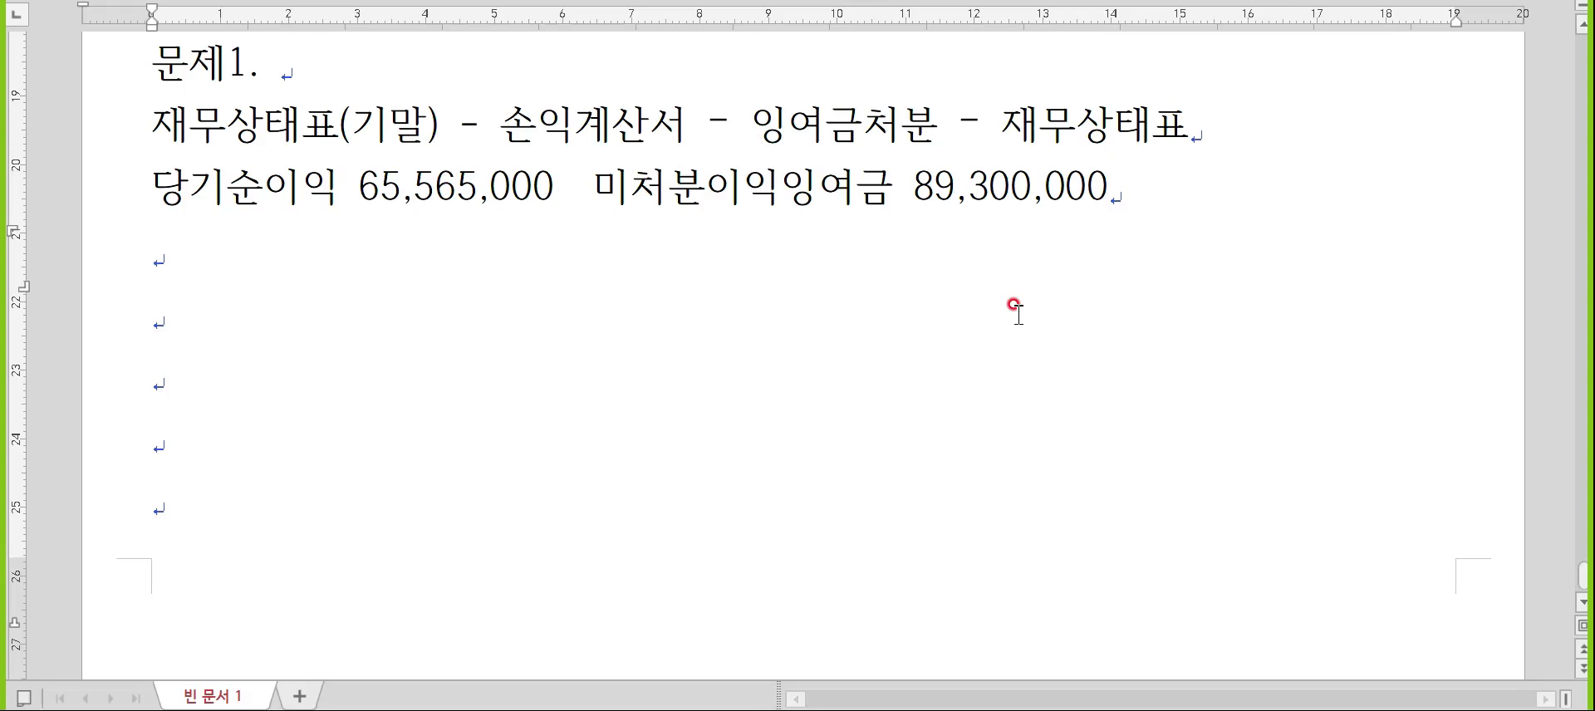
key(Hangul)
text(문)
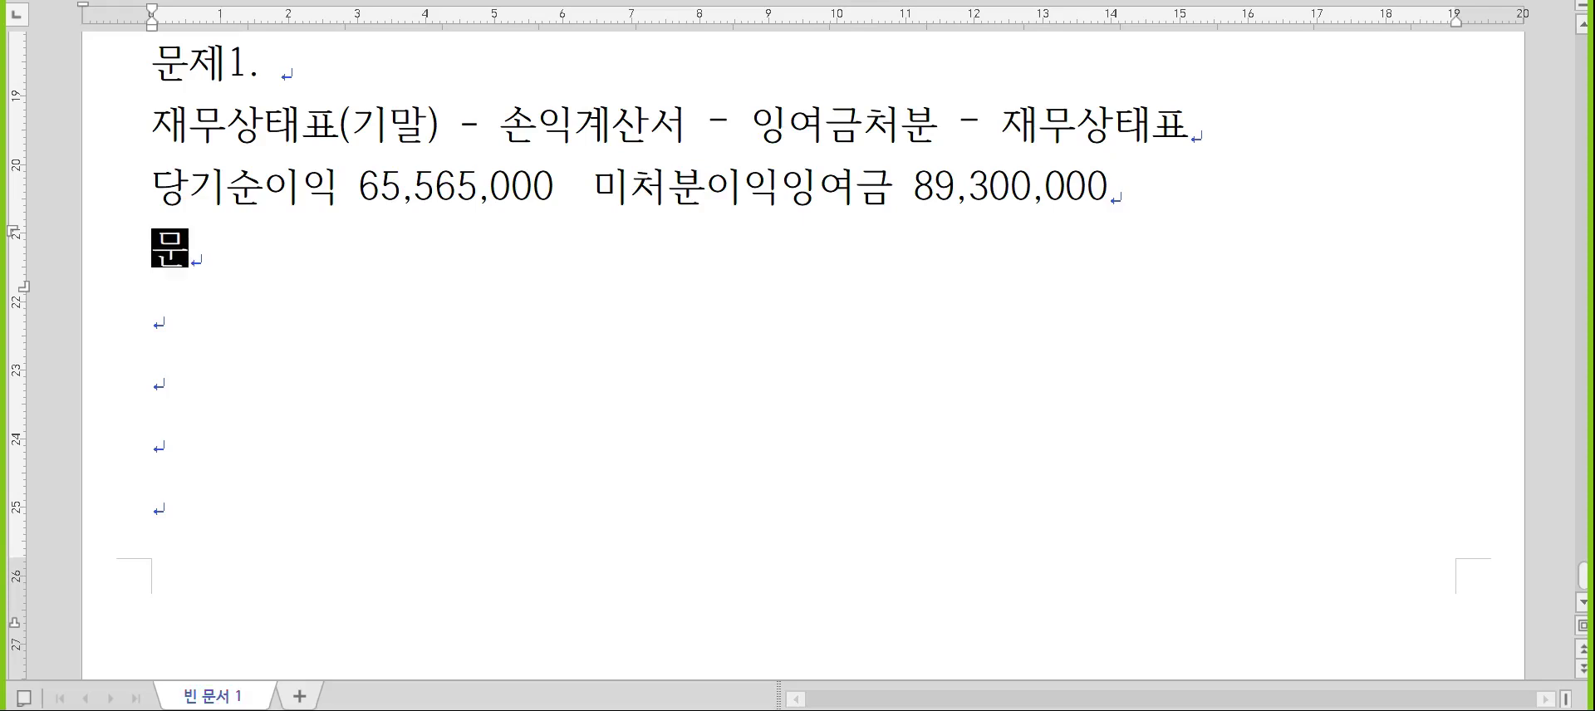
text(제2. 일반저ㄶ표)
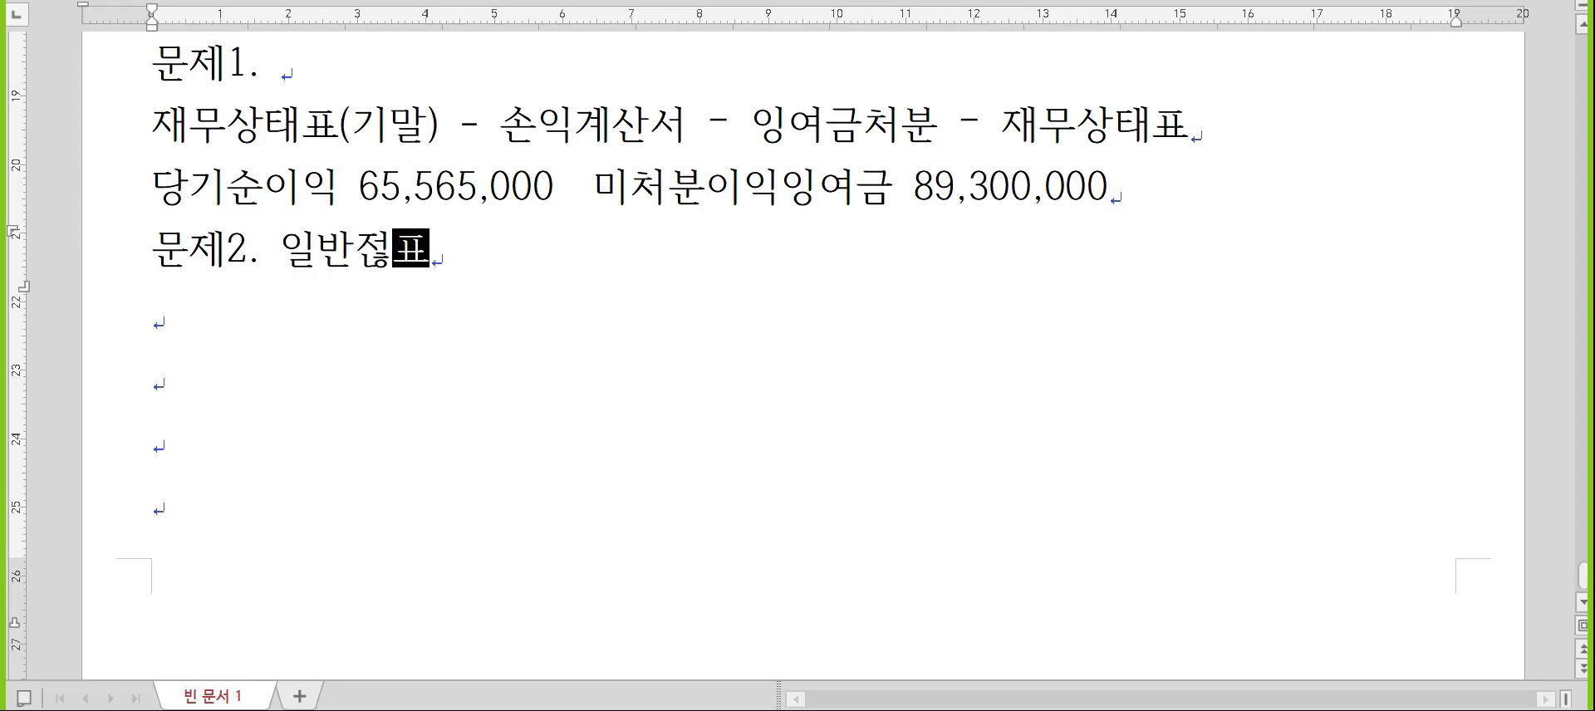
key(BackSpace)
key(BackSpace)
key(BackSpace)
text(ㅈㅓㄴ표)
key(Return)
- Write the journal entry start "7월18일 보통예금75,000,000/" under the 문제2 heading
text(7월18일)
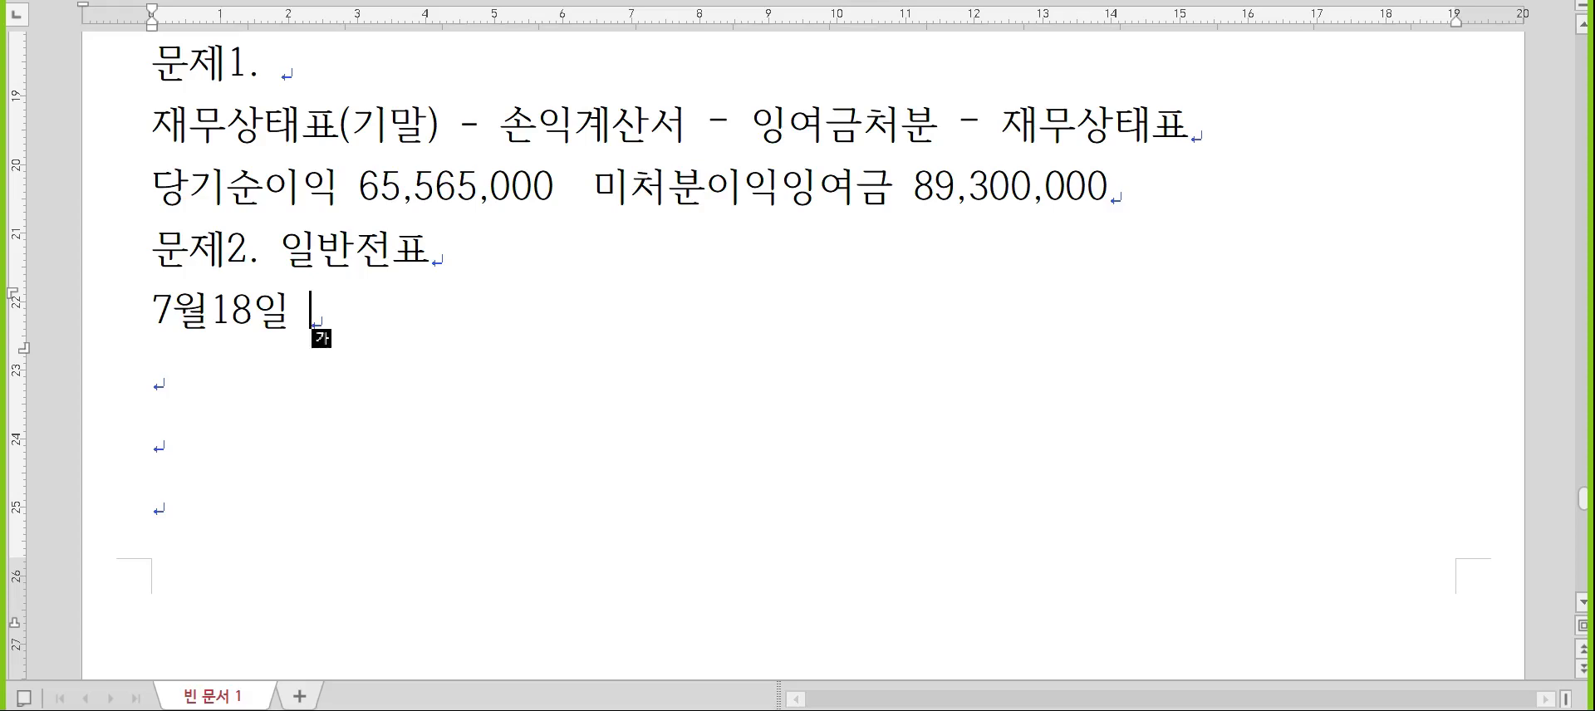
text(보통예금)
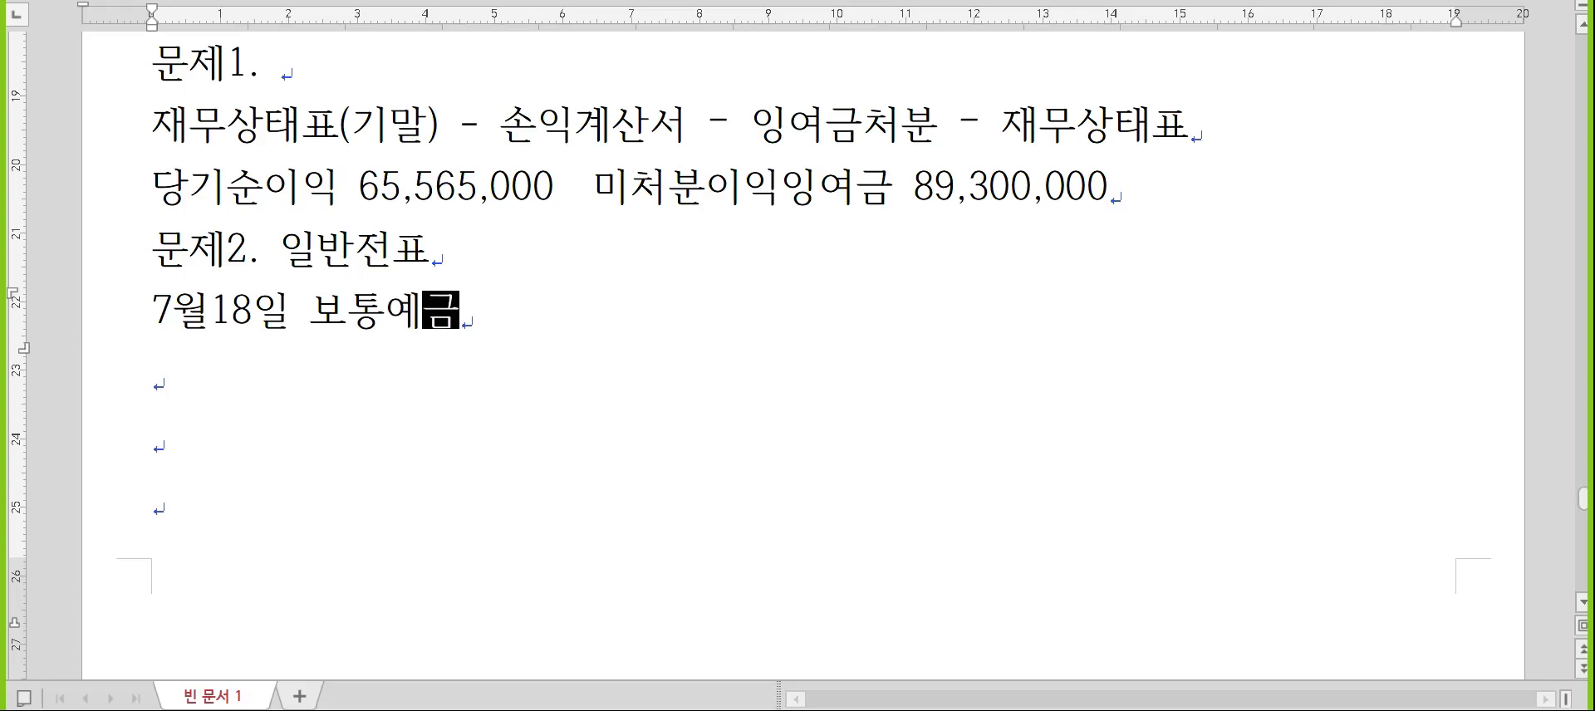
text(75,000,000)
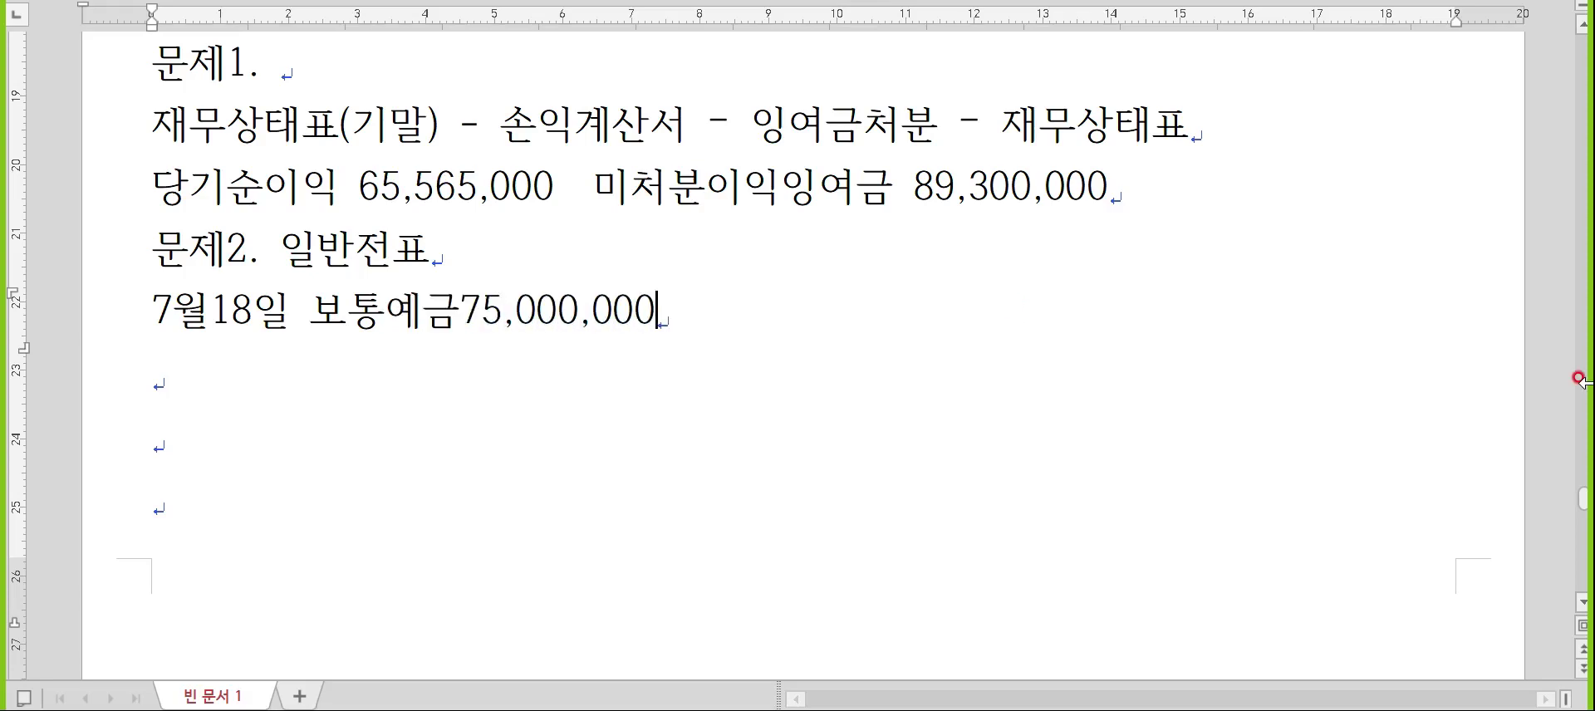
text(/)
- Insert the line "자본금=주식발행수X액면가액" above the 7월18일 entry
key(Return)
key(Up)
text(자본금=ㅈ)
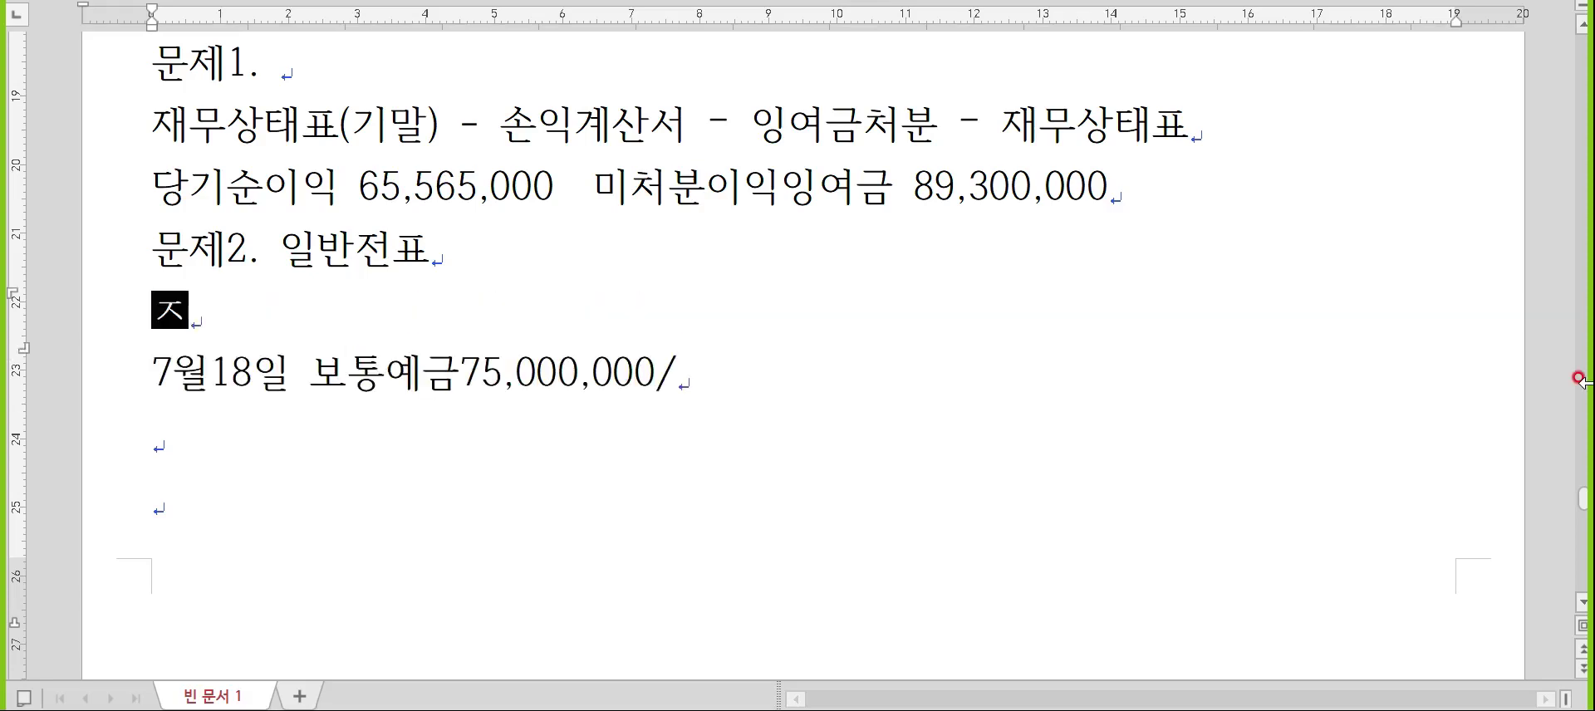
text(ㅜ식발행수)
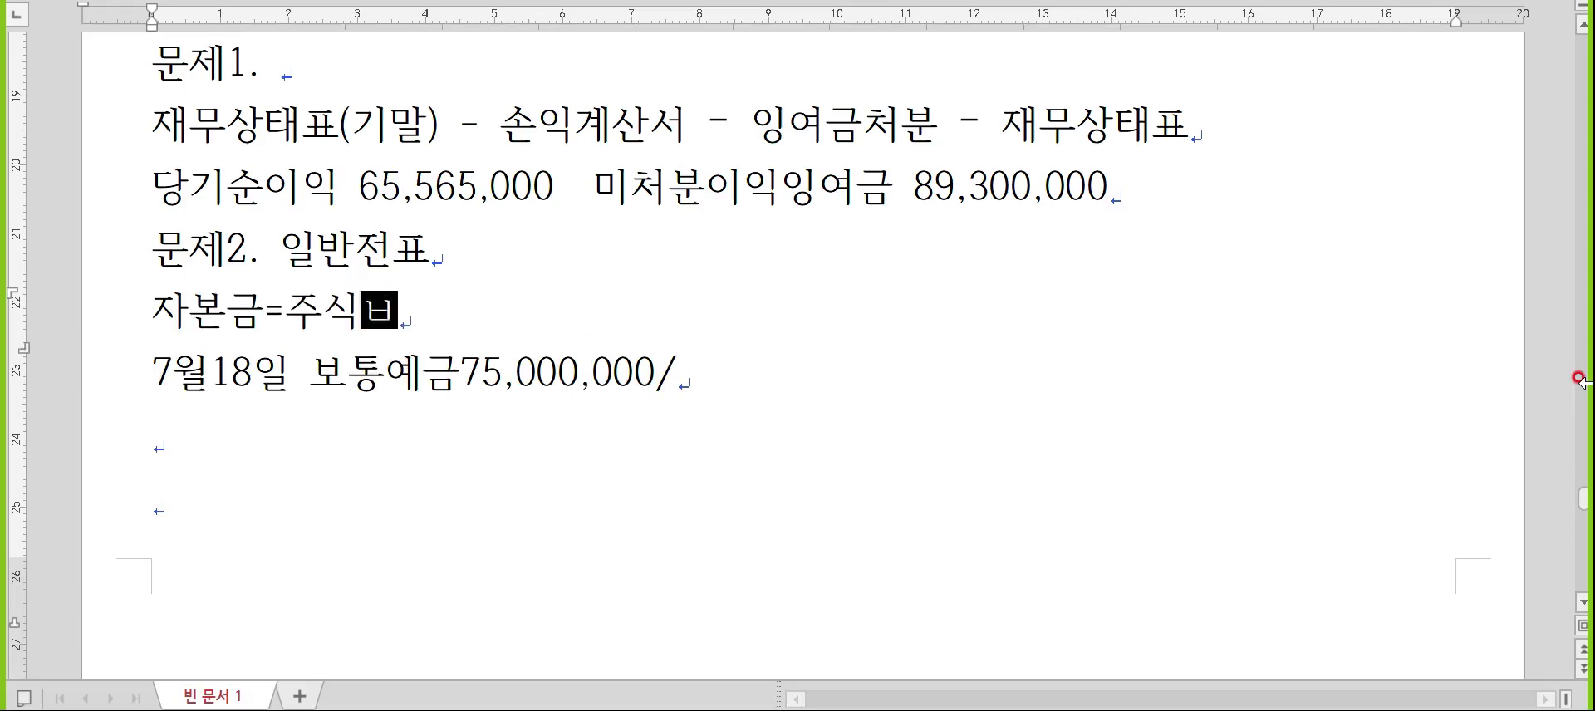
text(액면가액)
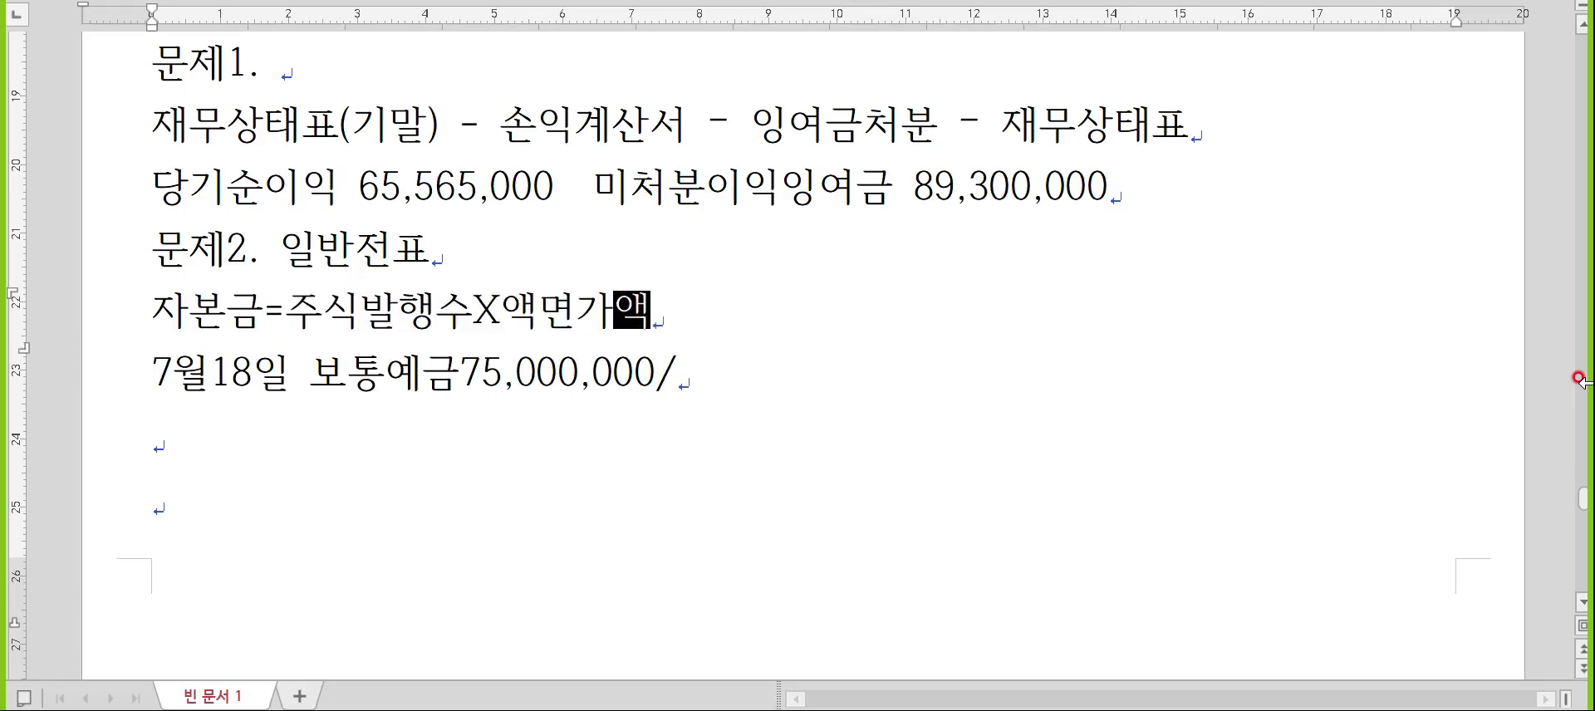
- Add the credit "자본금50,000,000" after the slash in the 7월18일 entry
key(Down)
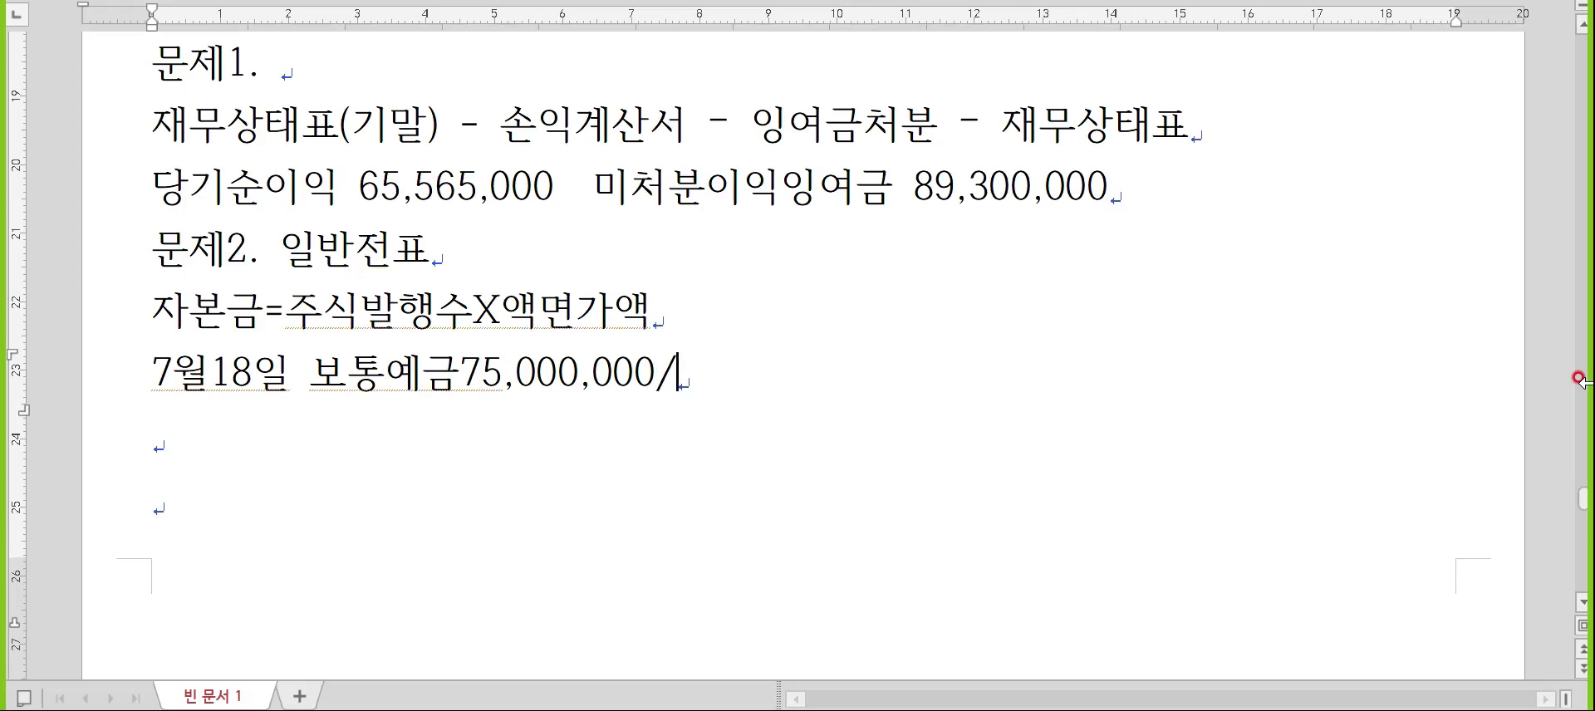
text(wkqh)
key(BackSpace)
key(BackSpace)
key(BackSpace)
key(BackSpace)
text(자본)
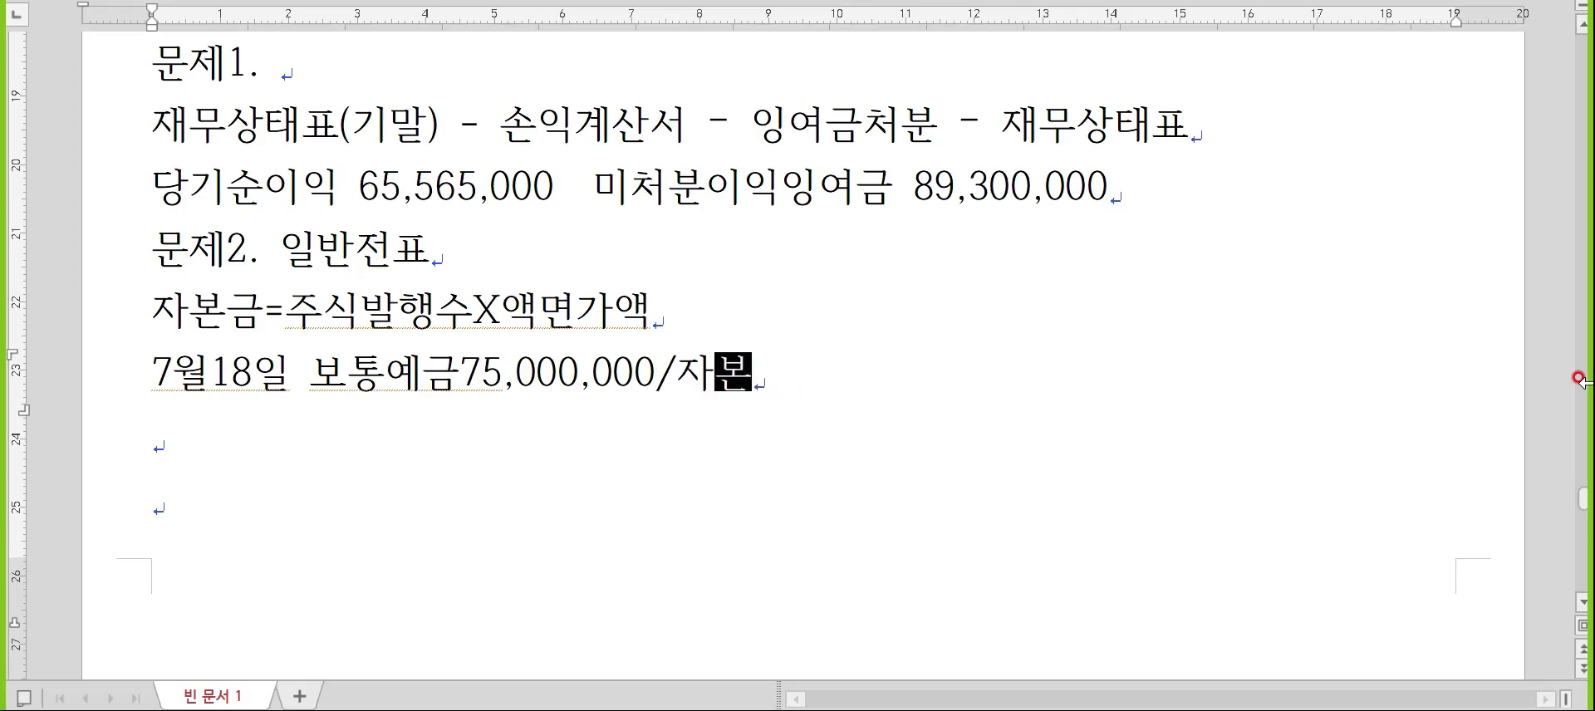
text(금50,000,000)
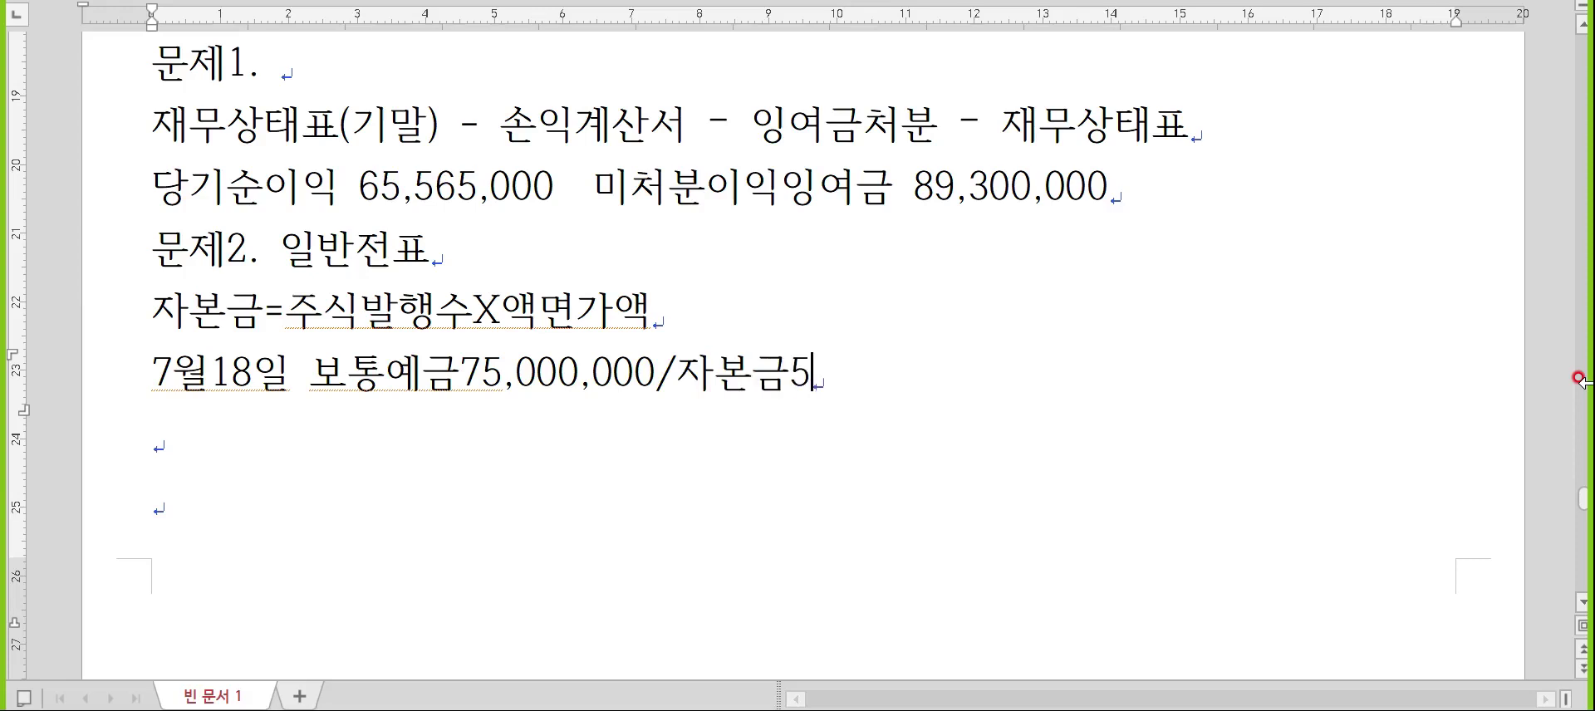
- Add a second credit line "/주식발행초과금25,000,000" beneath 자본금 in the 7월18일 entry
key(Return)
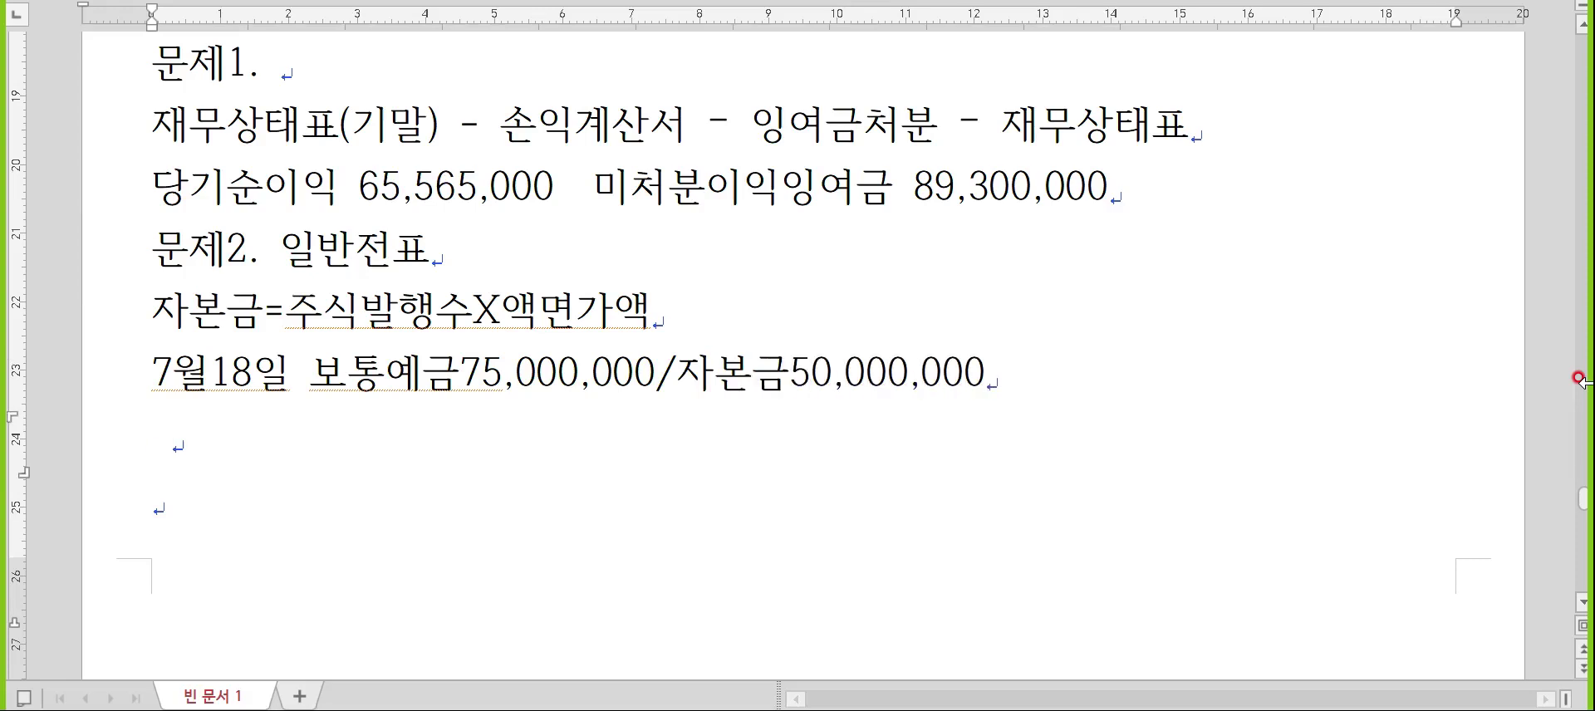
text(/주식발)
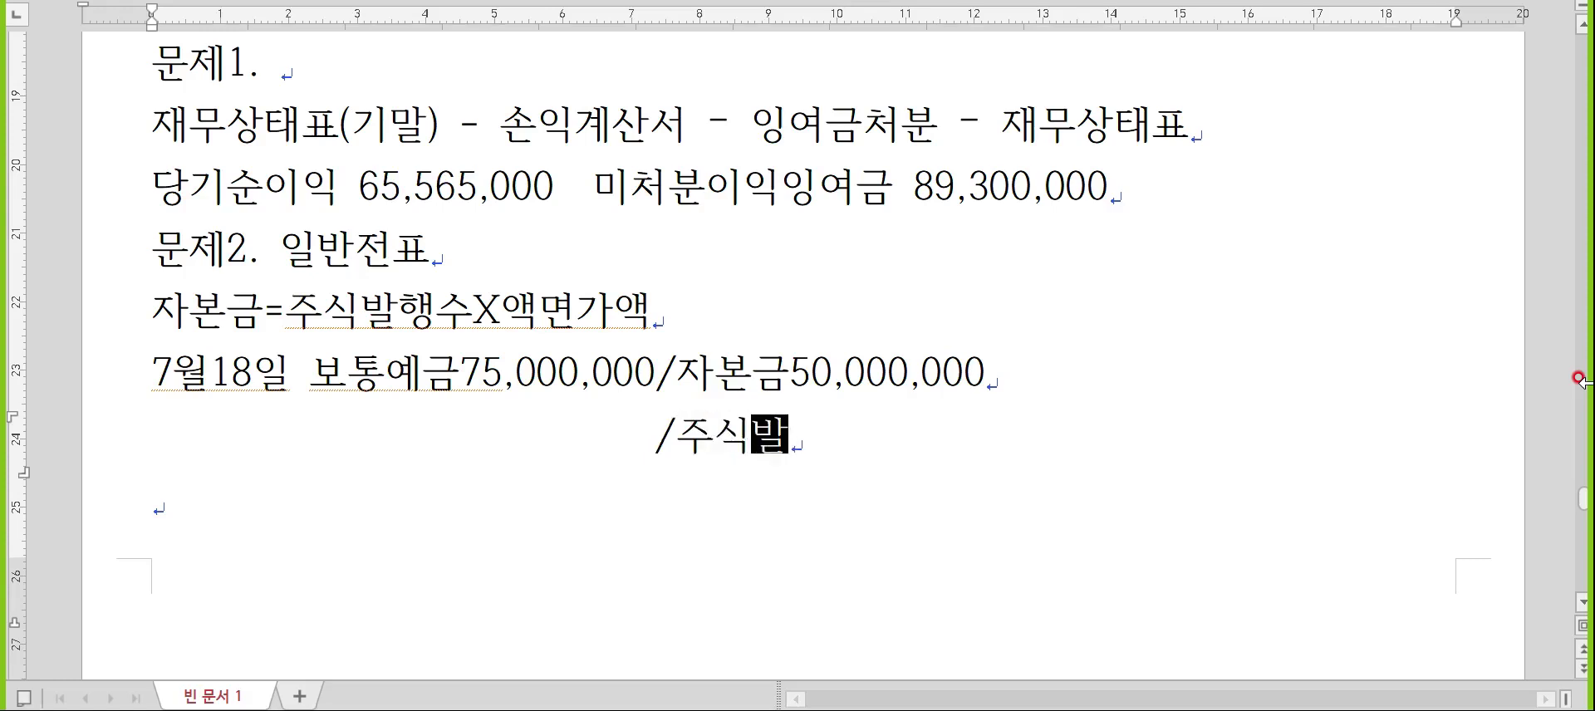
text(행초과금)
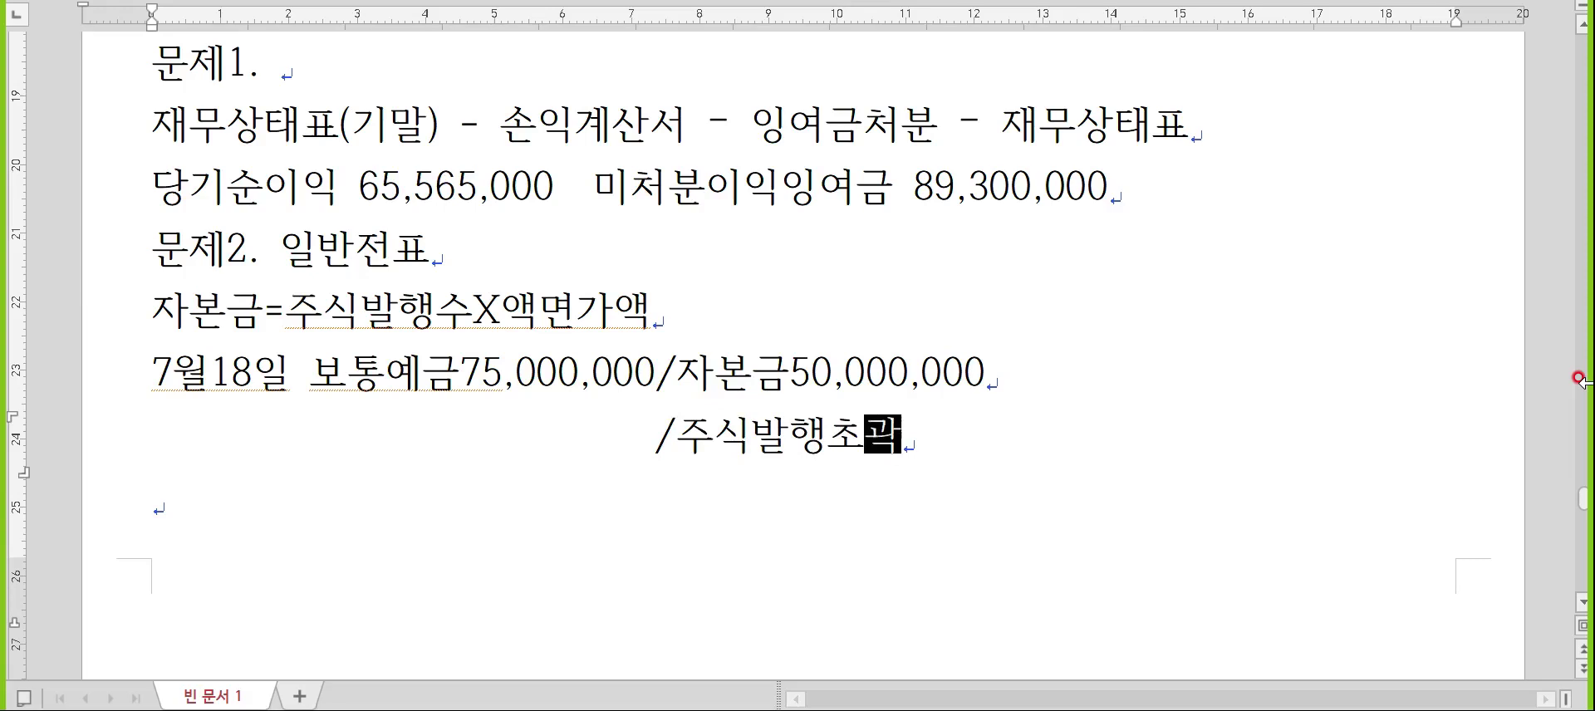
text(25,000,000)
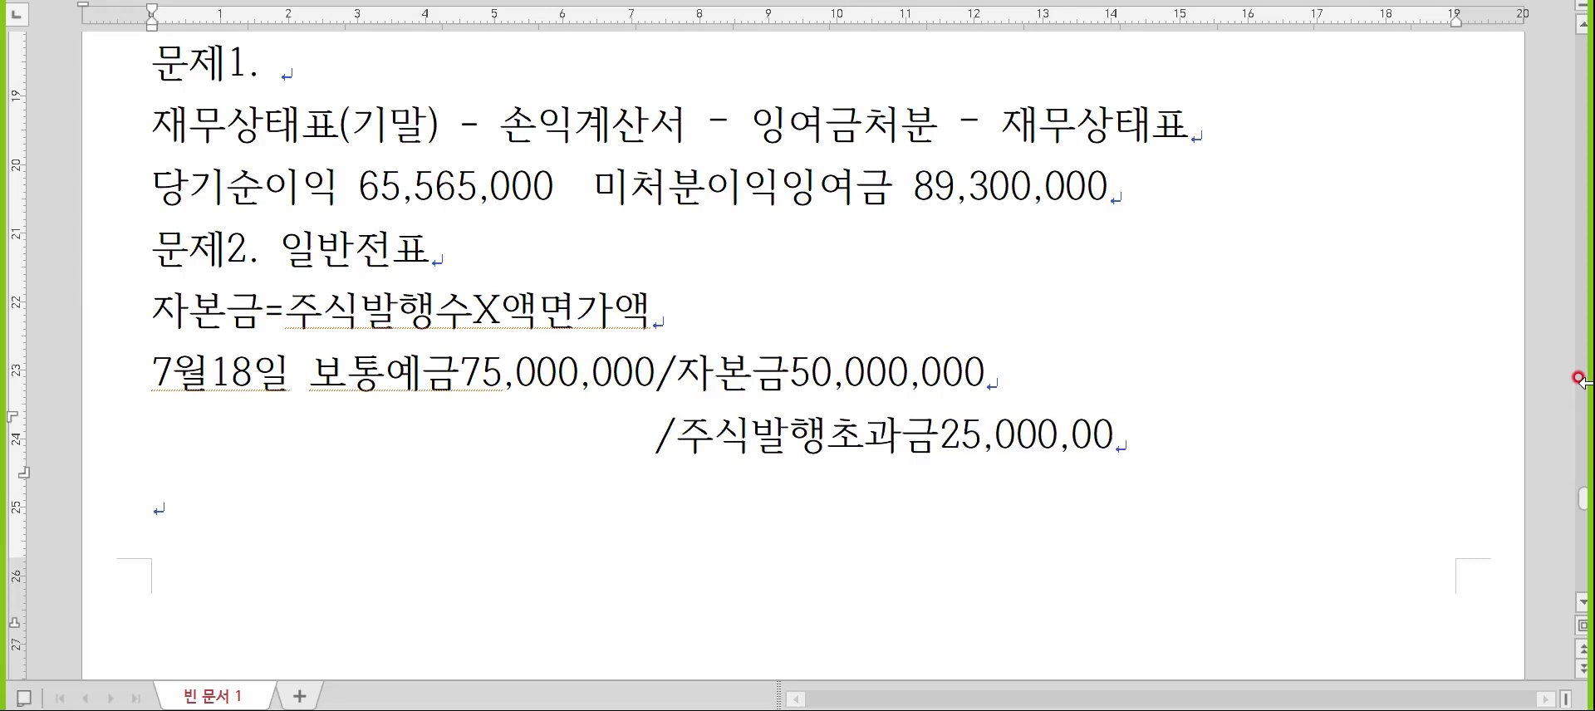
- Append ", 주식할인발행차금" to the end of the 자본금=주식발행수X액면가액 line
key(Up)
key(Up)
text(, 주식하린)
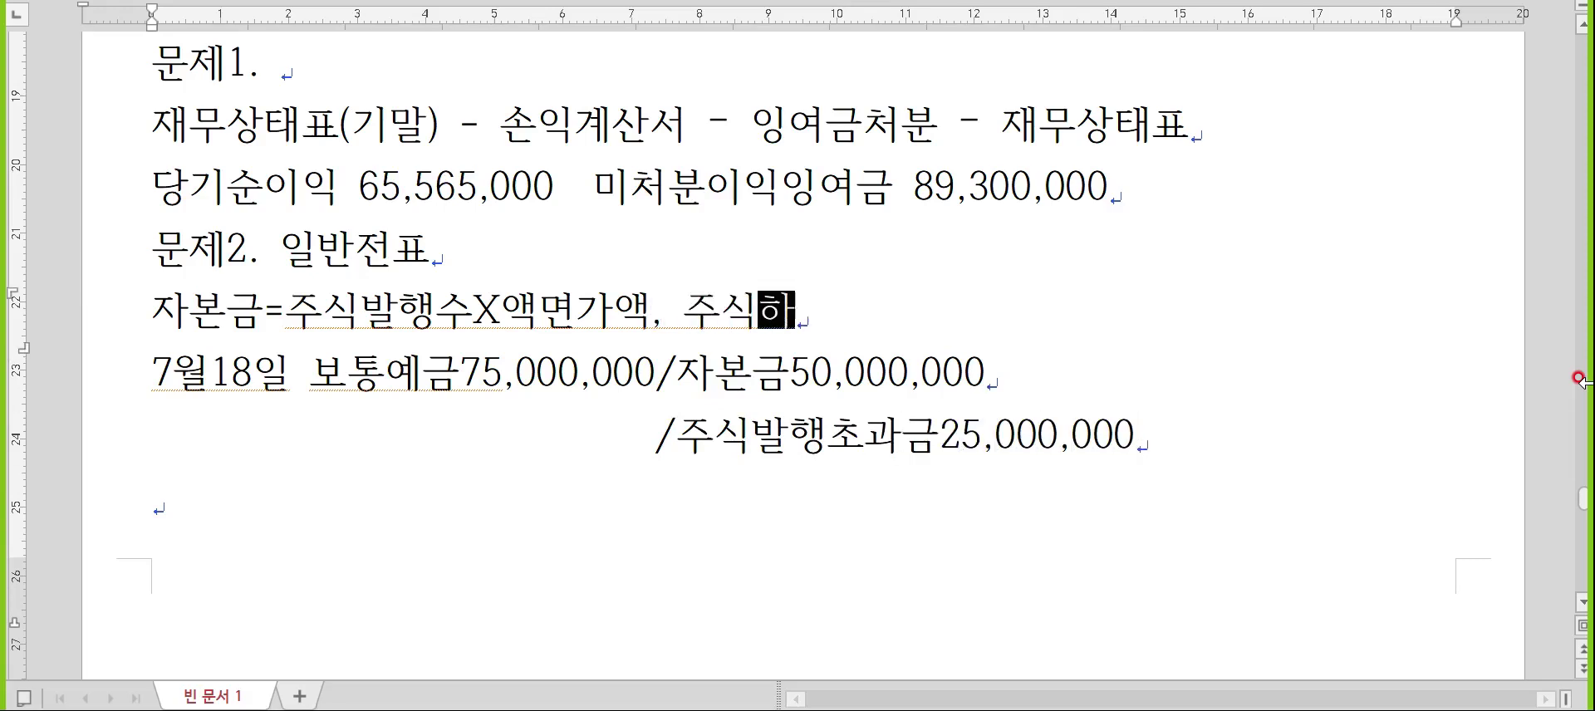
key(BackSpace)
key(BackSpace)
text(할인발행)
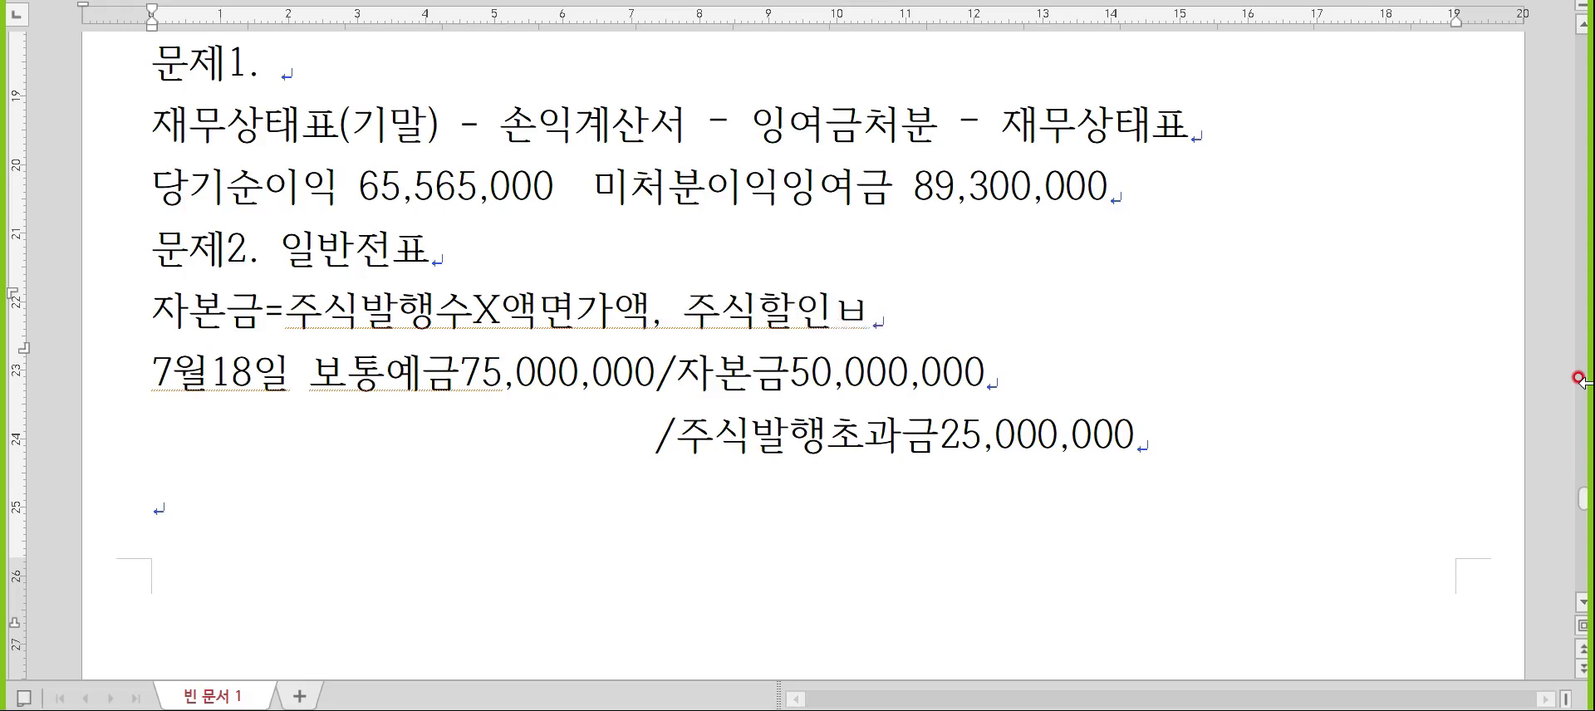
text(차금)
- Start a new entry "7월20일 (5)상여금1,500,000" on the blank line below the 주식발행초과금 line
key(Down)
key(Down)
key(Down)
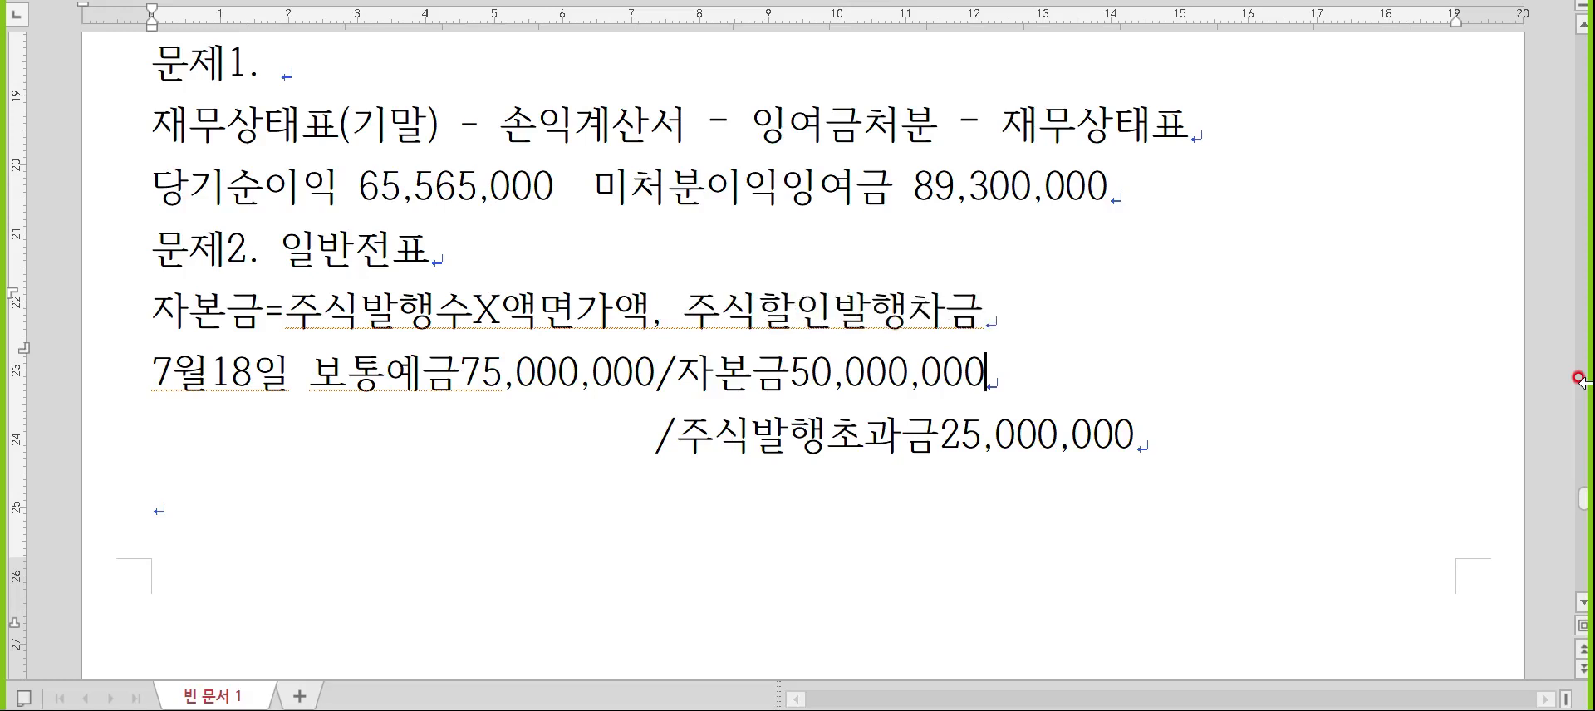
scroll(1449, 349, down, 1)
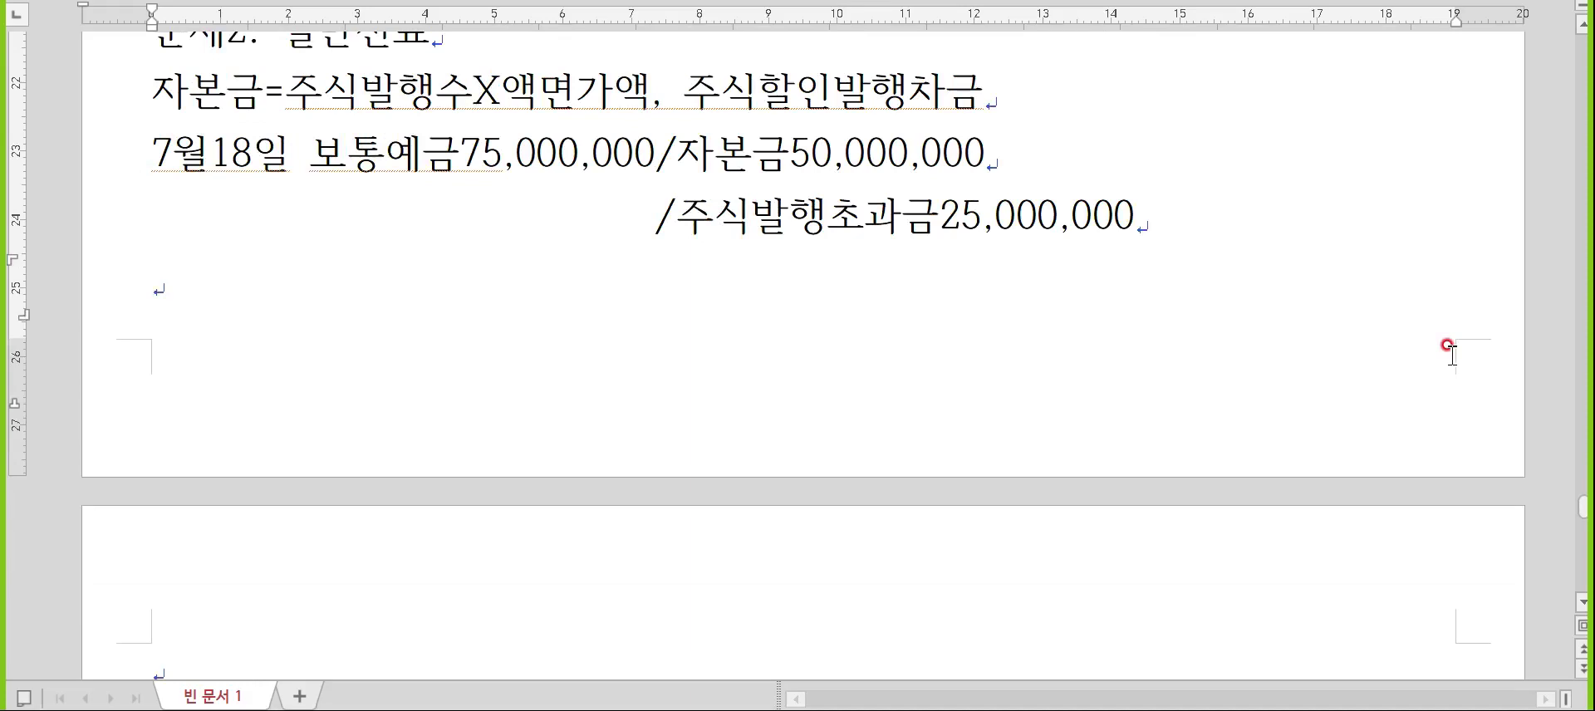
key(Hangul)
text(7월20이)
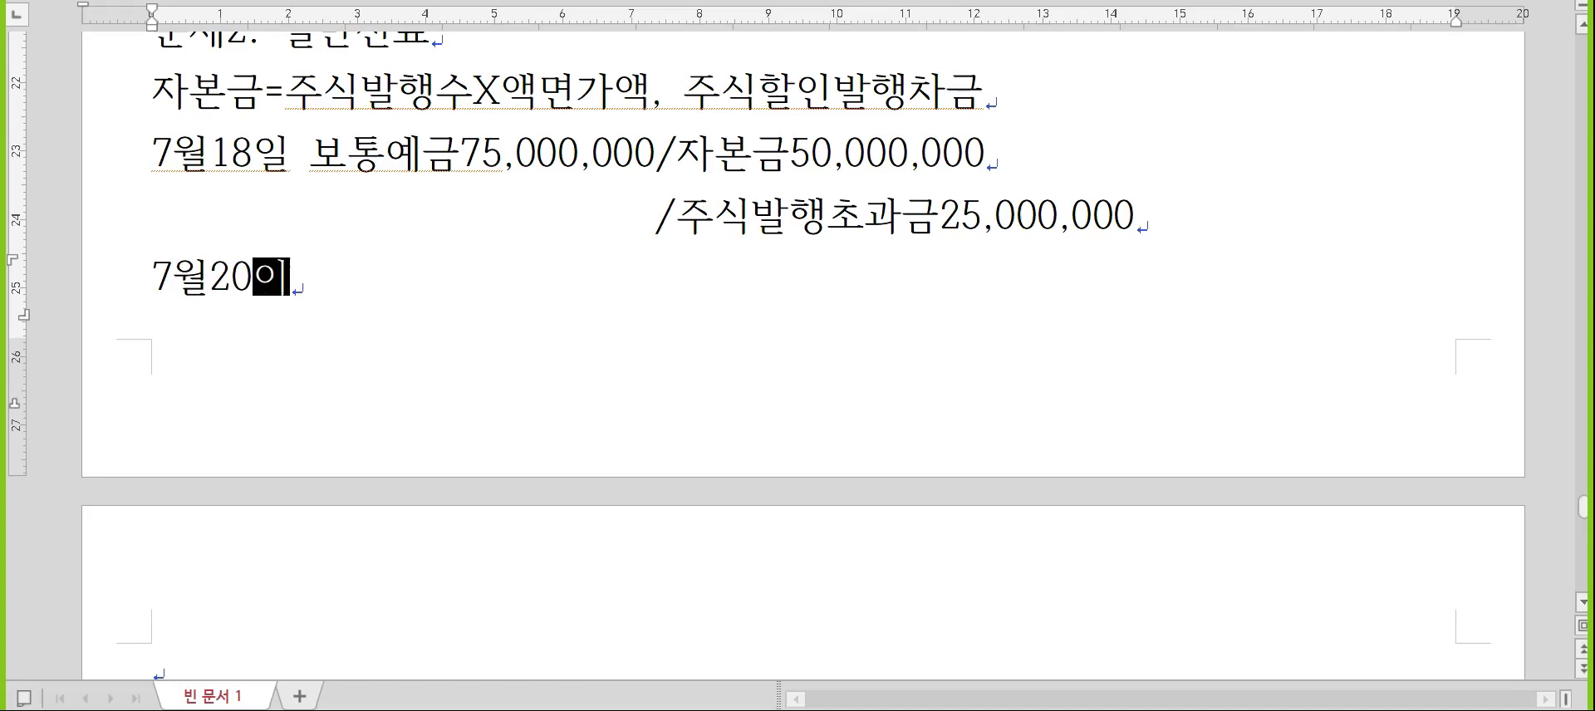
text(ㄹ (5)
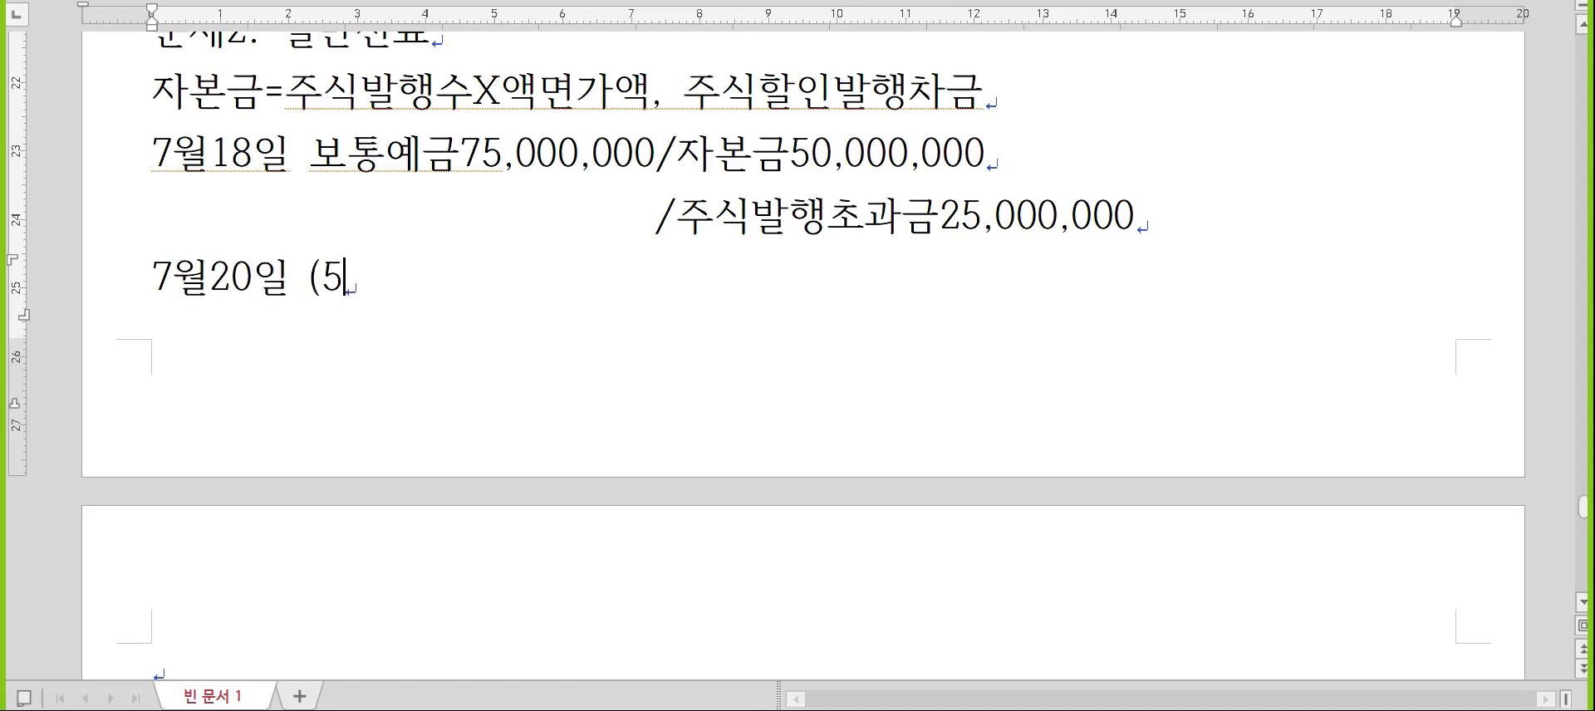
text()상여금1,500,000)
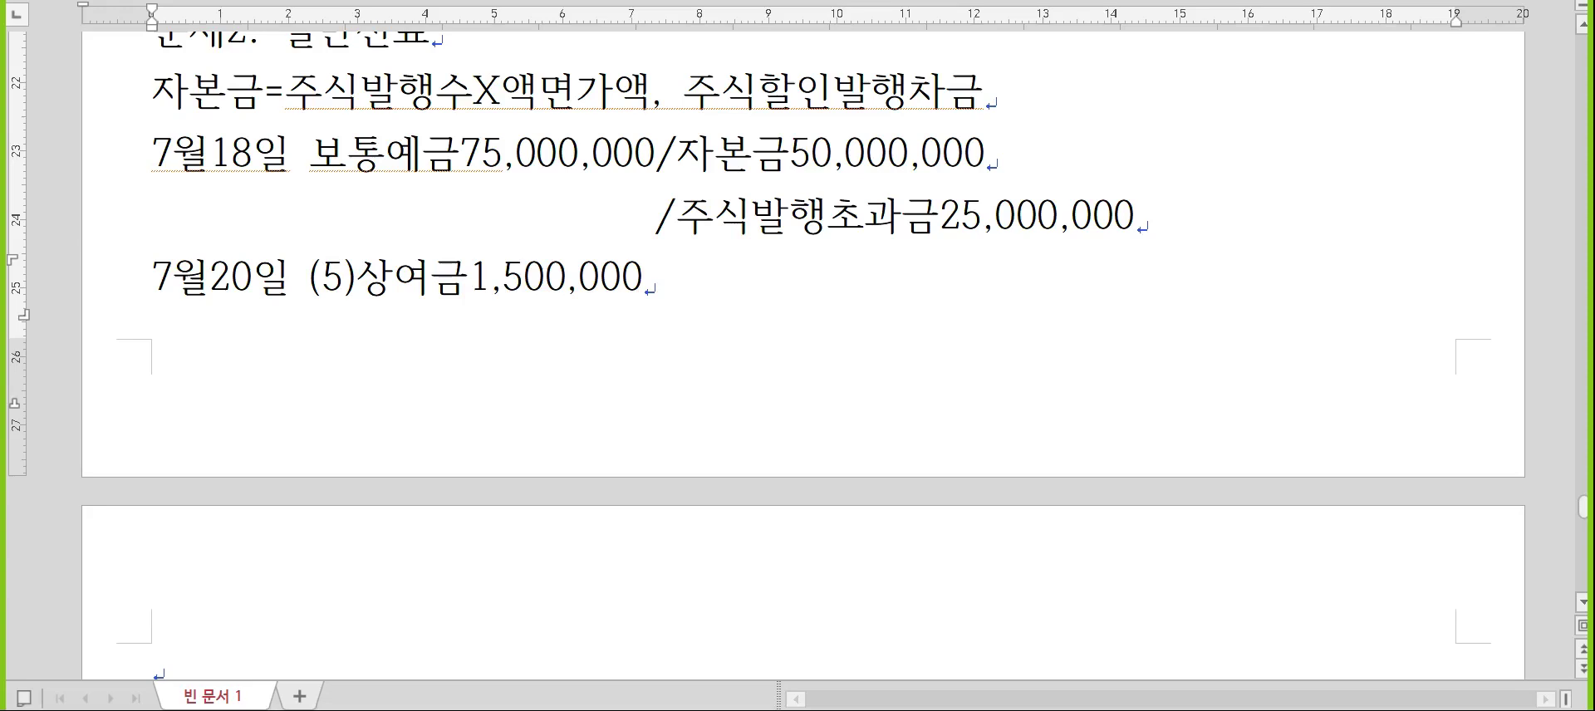
- Add a second debit line "(8)상여금 3,000,000" under the (5)상여금 line
key(Return)
text((8)
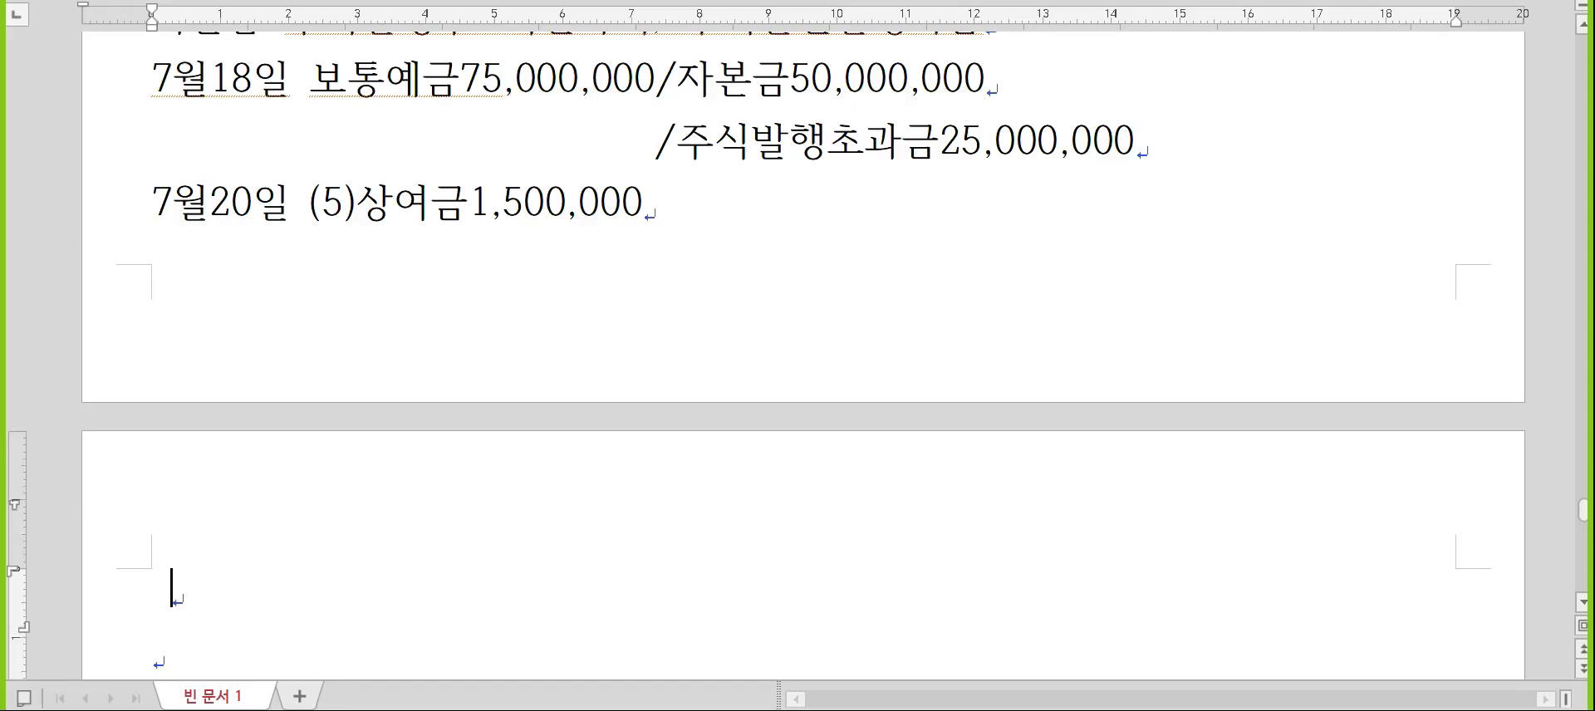
text())
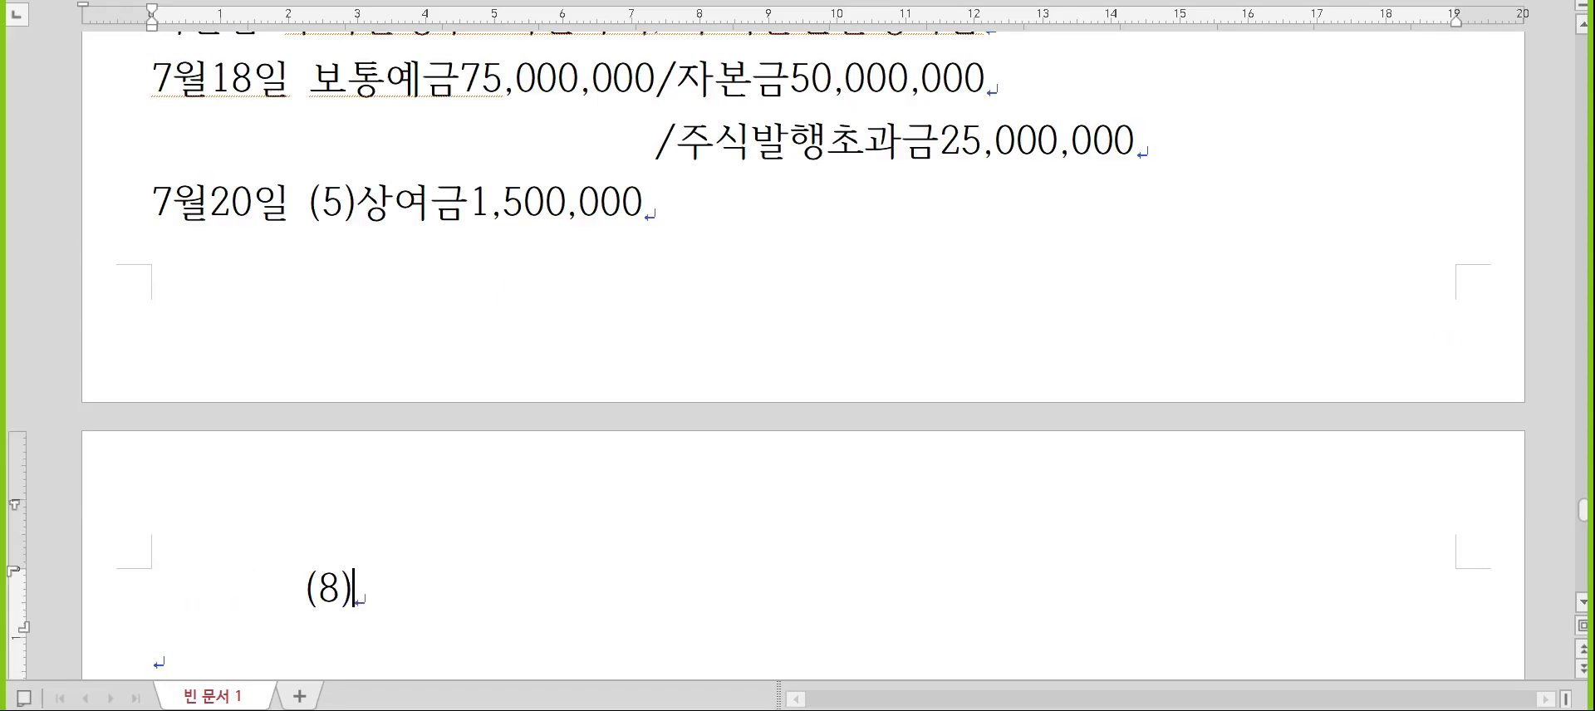
text(상여금 3,000,000)
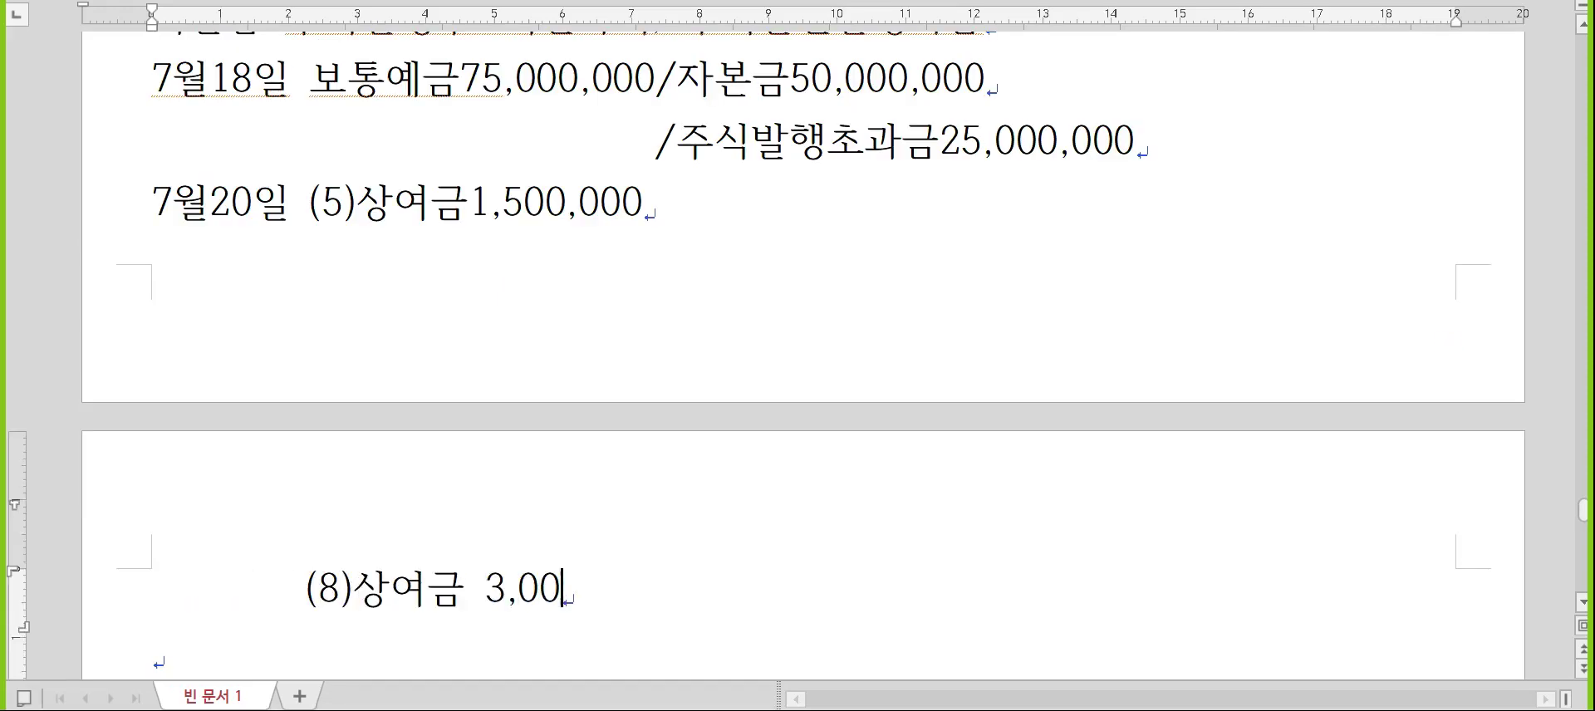
- Add the credit "/ 예수금495,000" to the 7월20일 (5)상여금 line
key(Up)
text(/ )
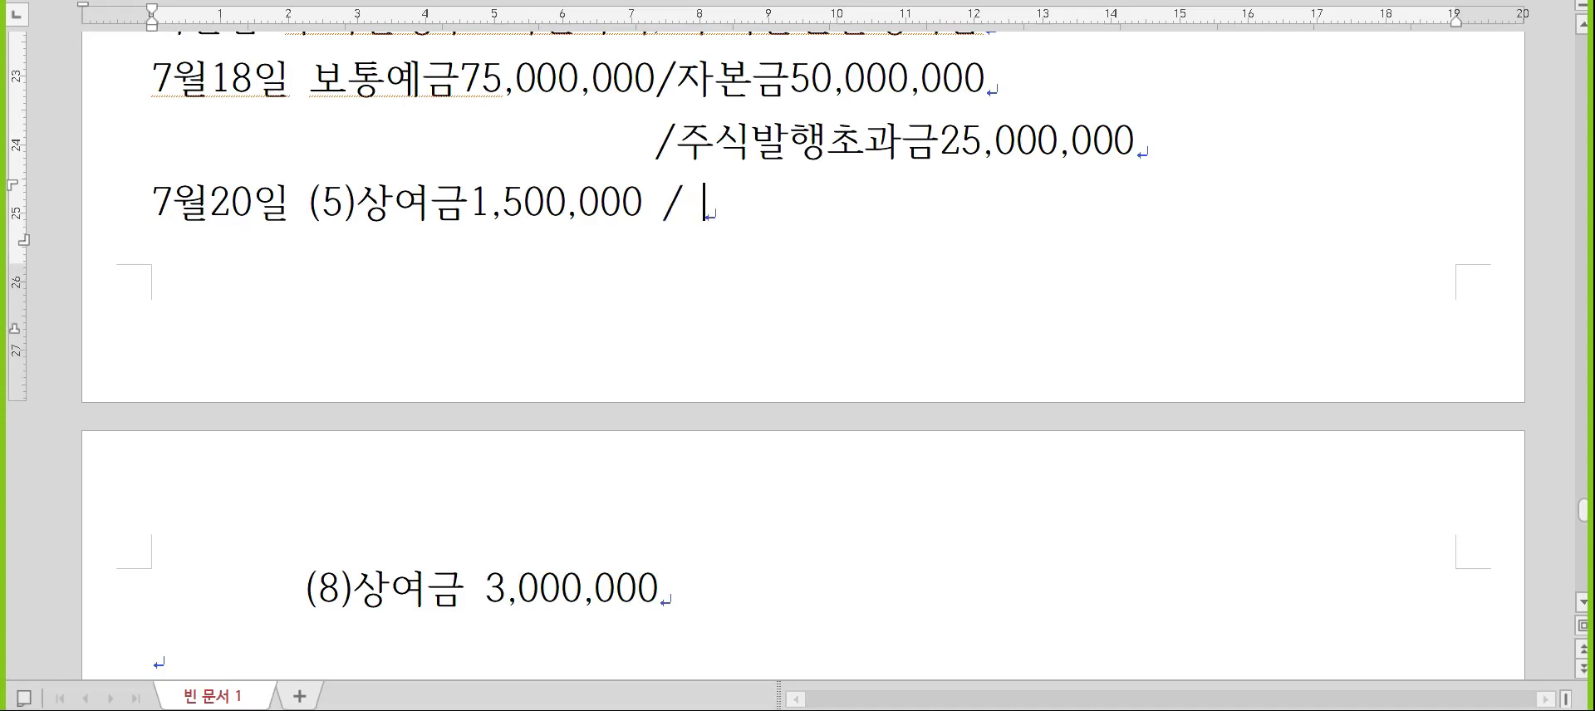
text(예수금4)
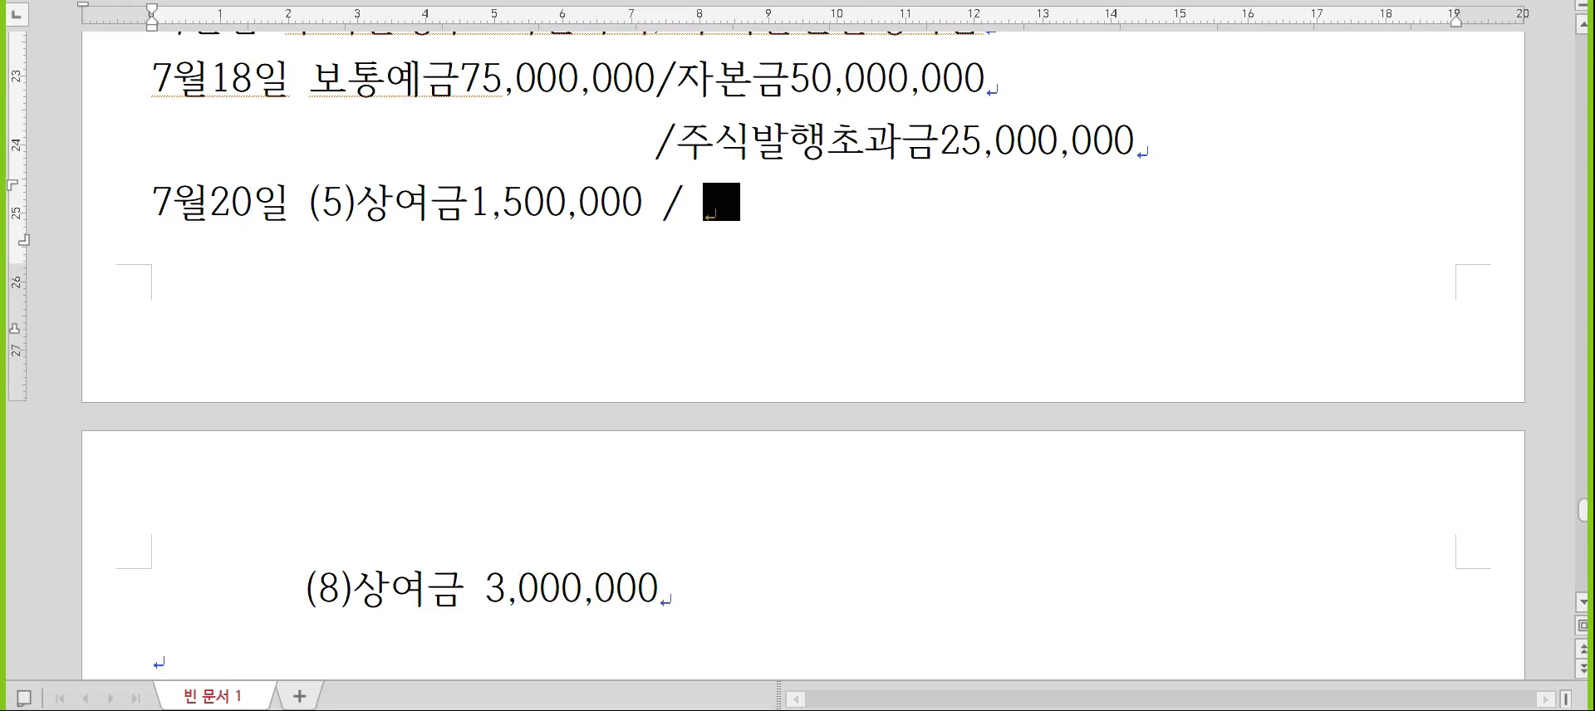
text(95,000)
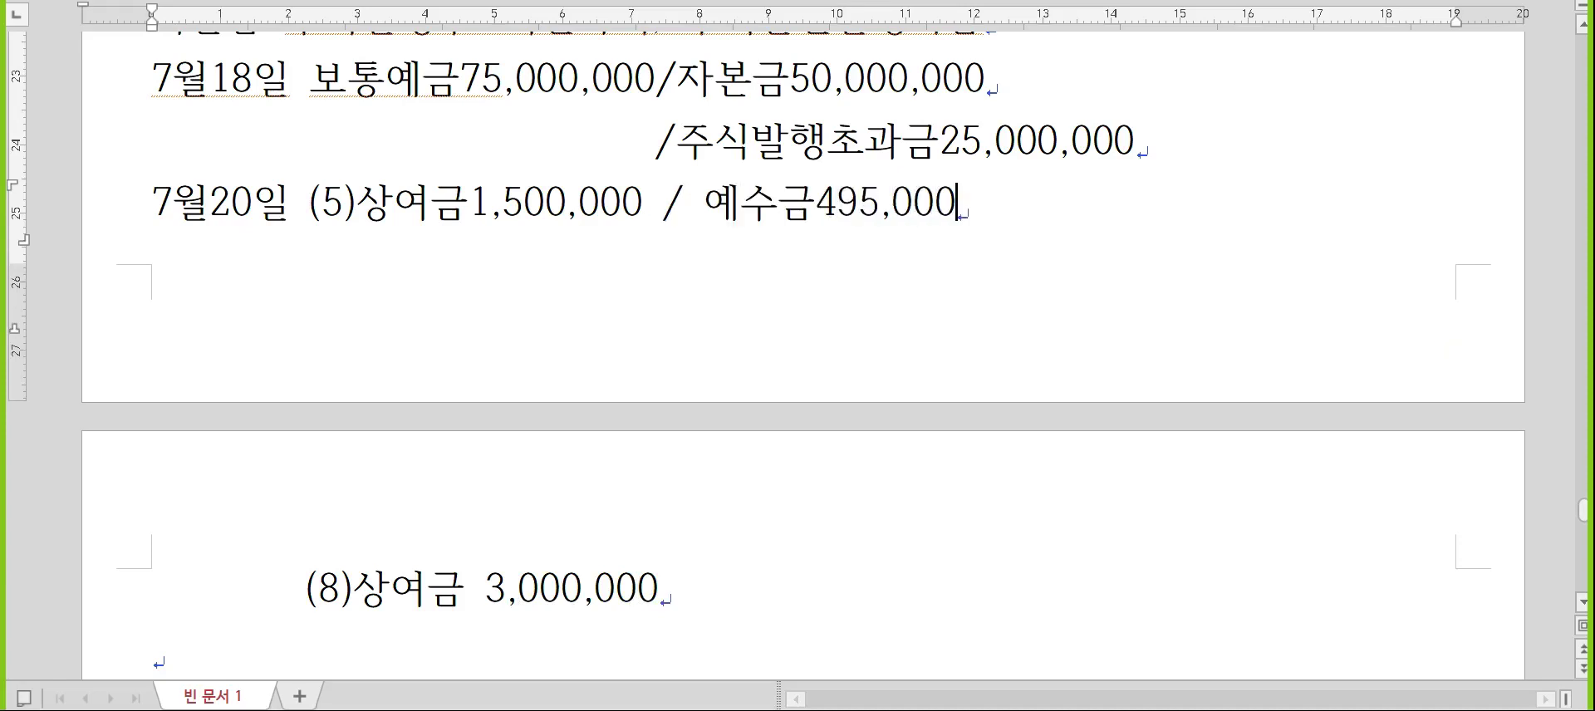
- Add the credit "/ 보통예금 4,005,000" to the (8)상여금 line and start a new line below
key(Down)
text(/ )
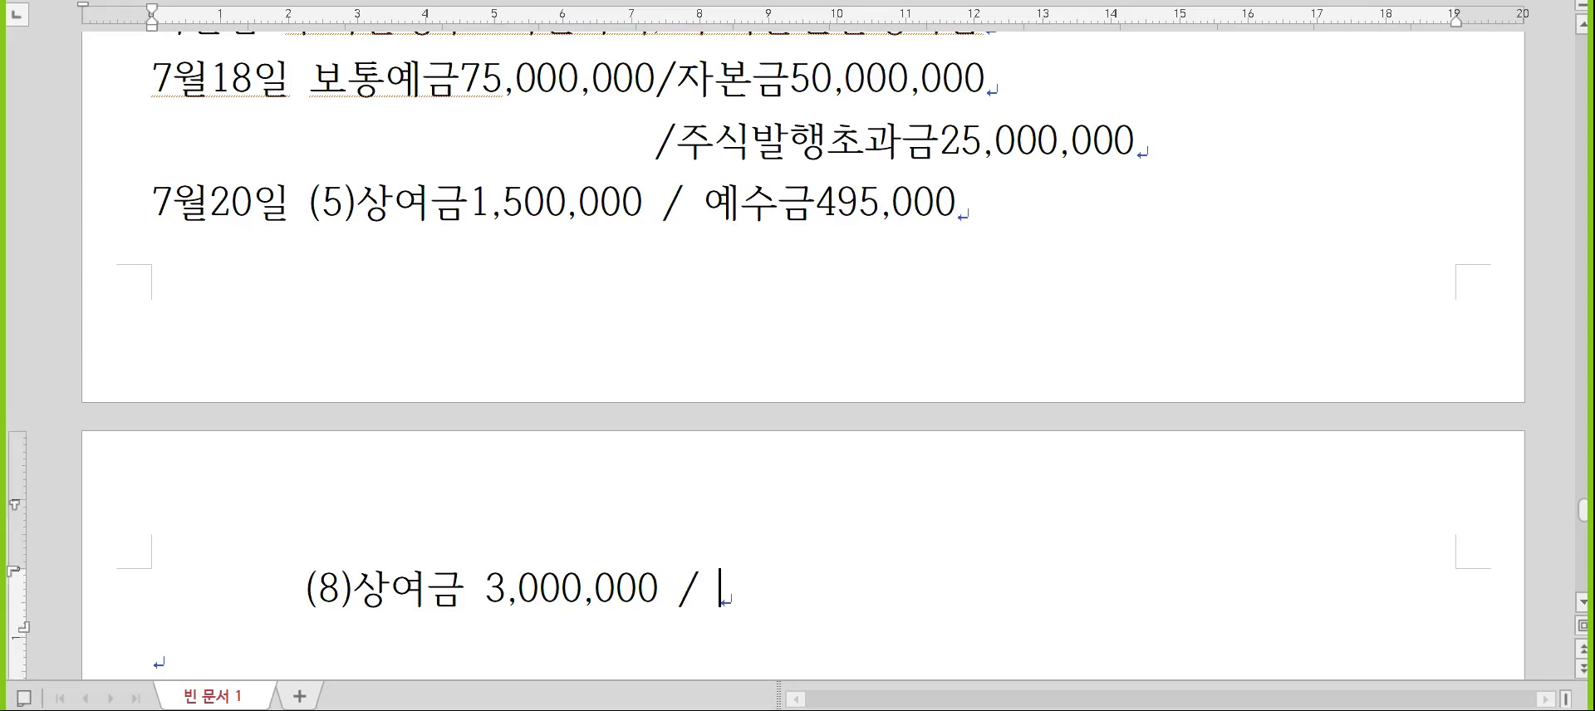
text(보통예금 4,)
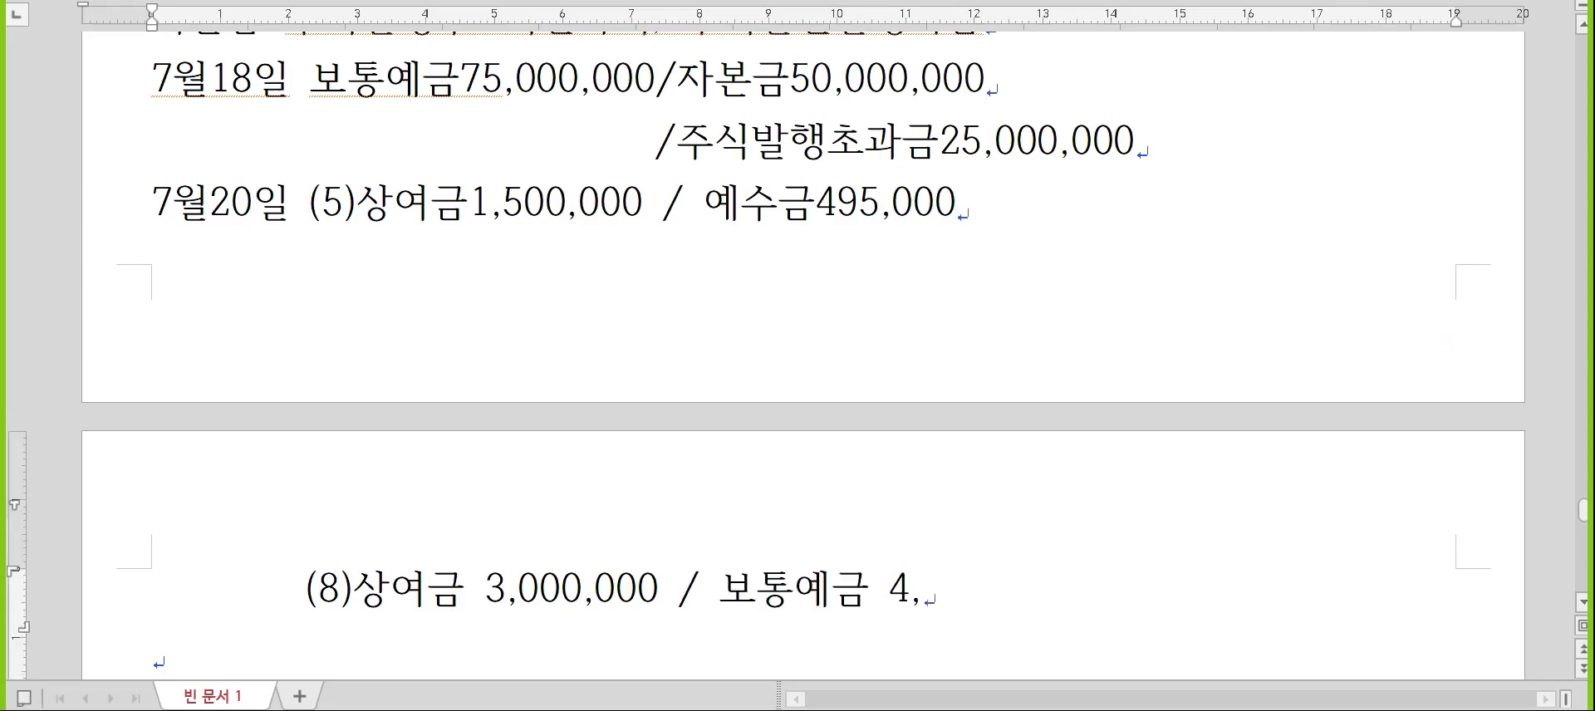
text(005,000)
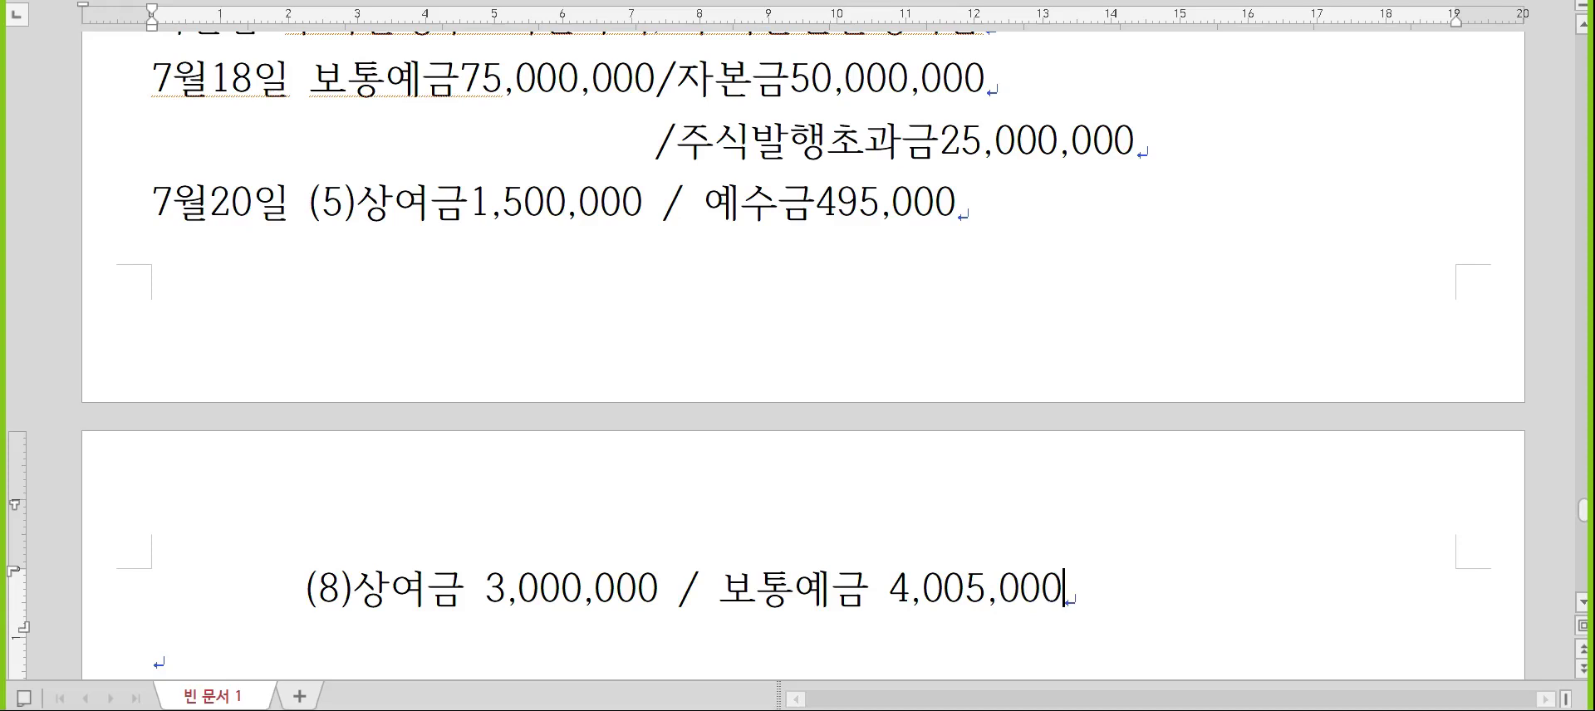
key(Return)
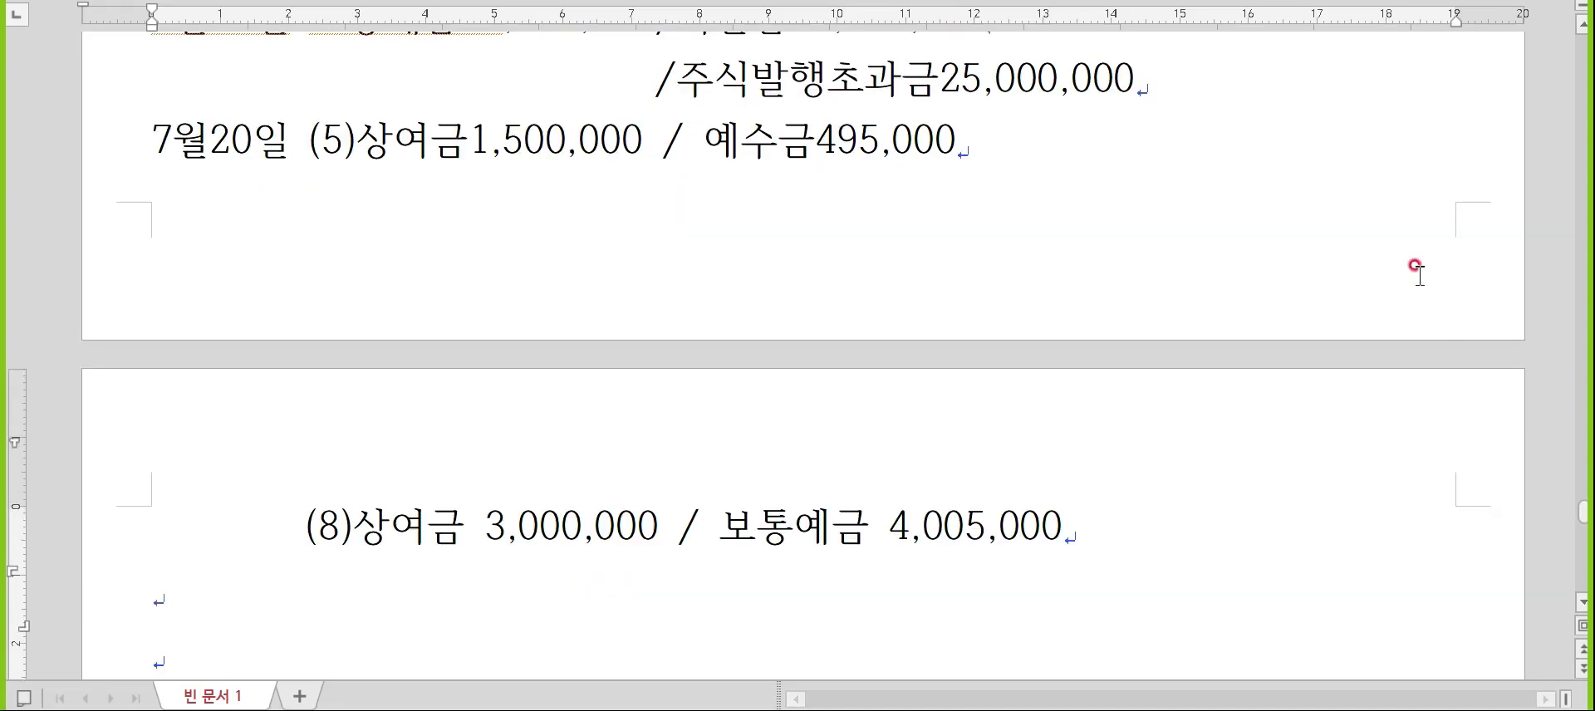
- Begin the next journal entry with "8월 1일" and a debit/credit slash below the (8)상여금 line
scroll(1370, 148, down, 2)
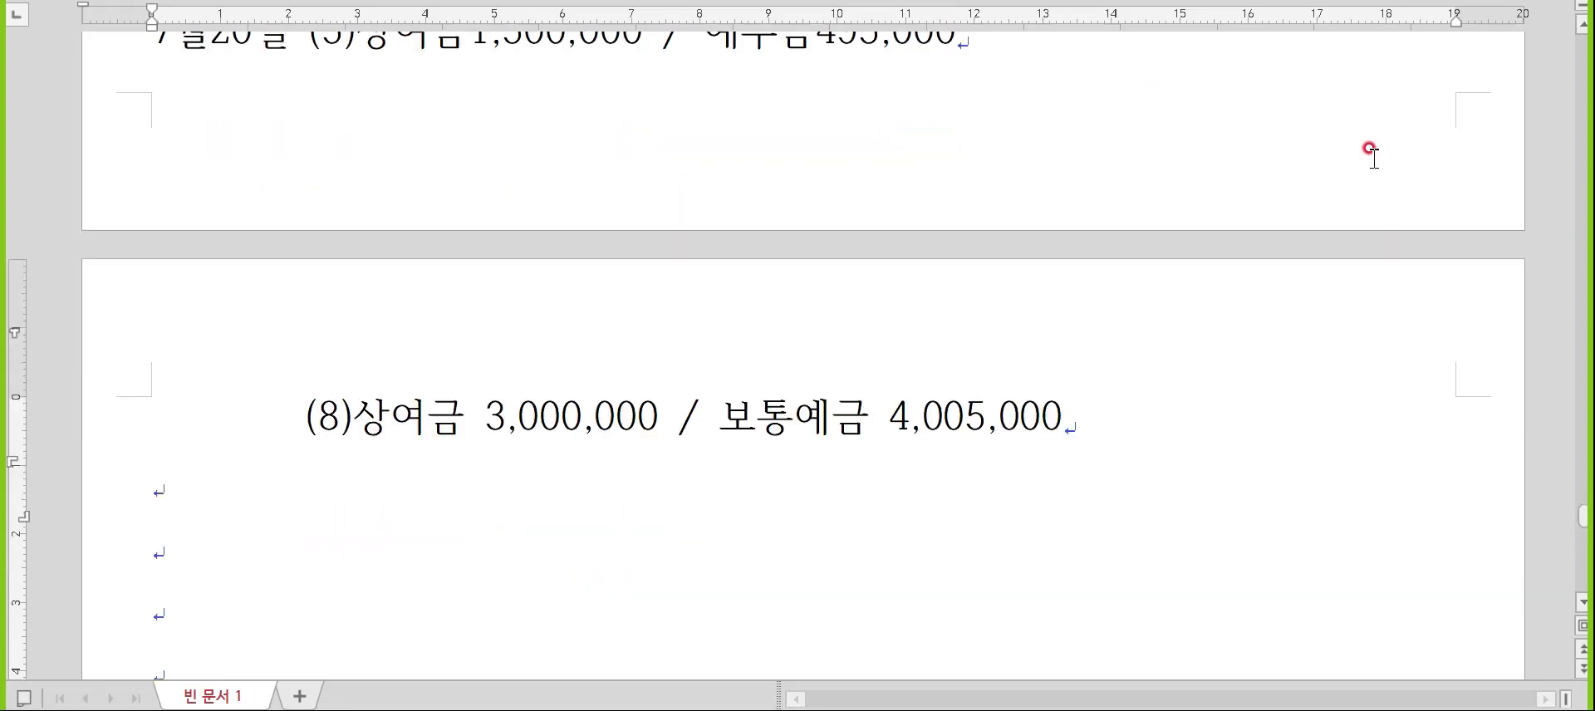
scroll(1371, 148, up, 2)
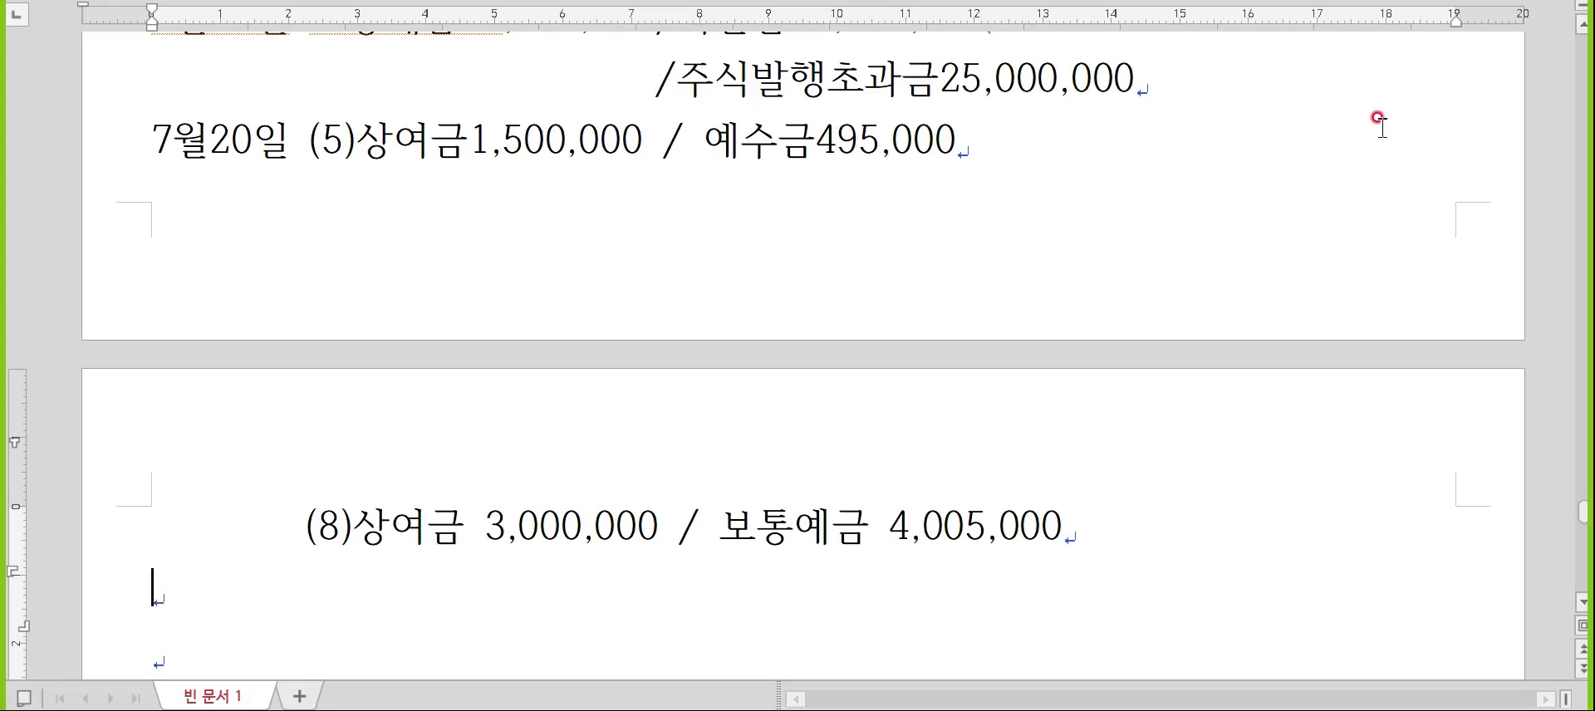
key(Hangul)
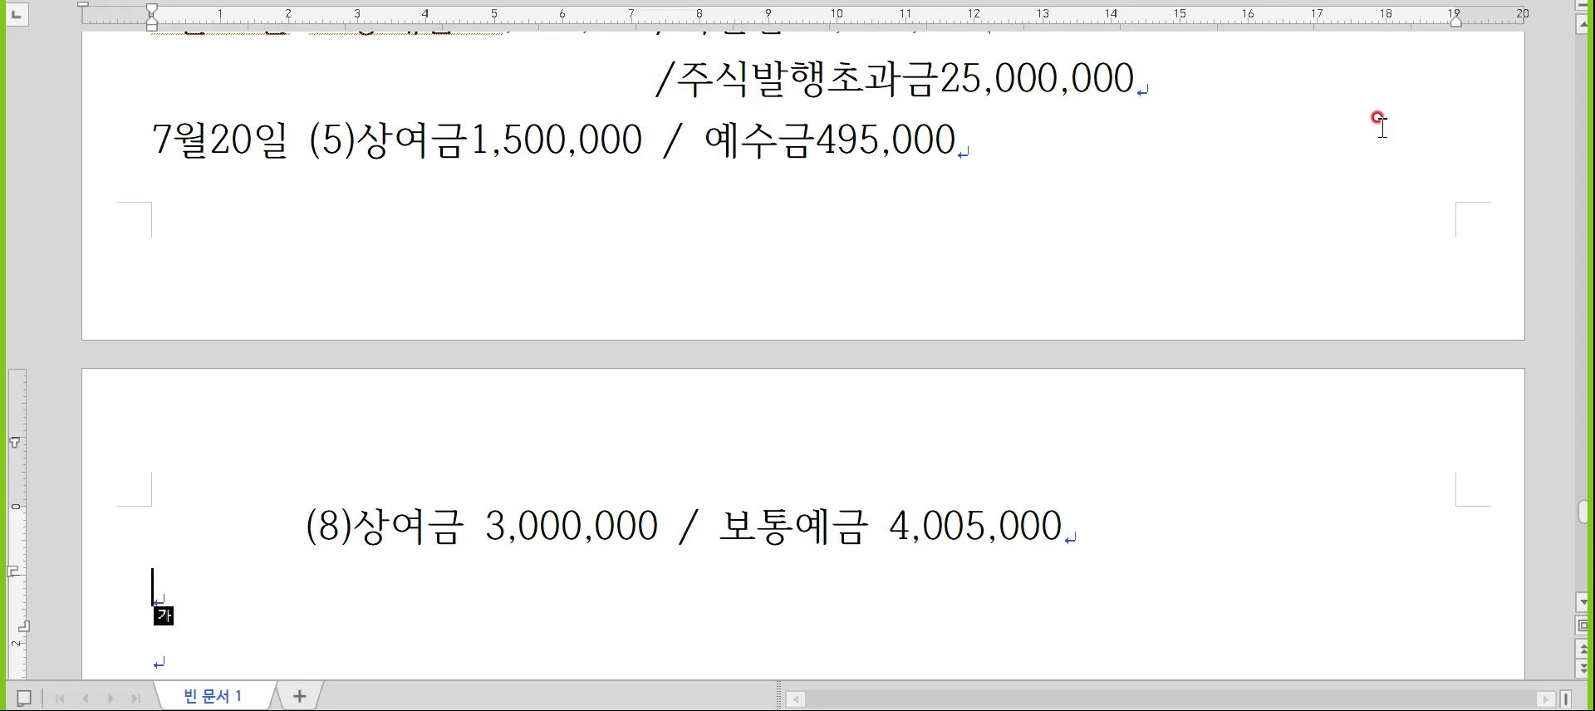
scroll(1381, 124, down, 5)
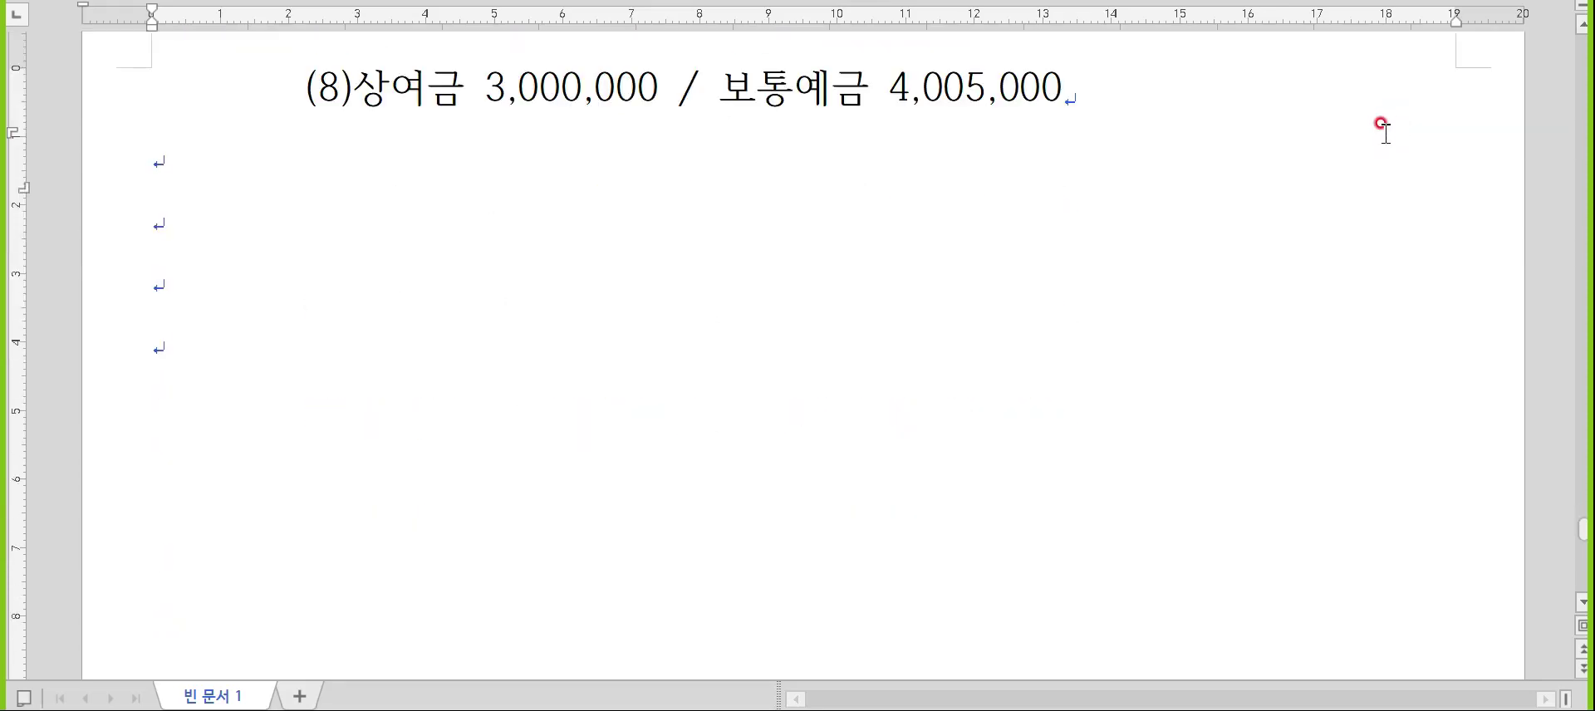
text(8월)
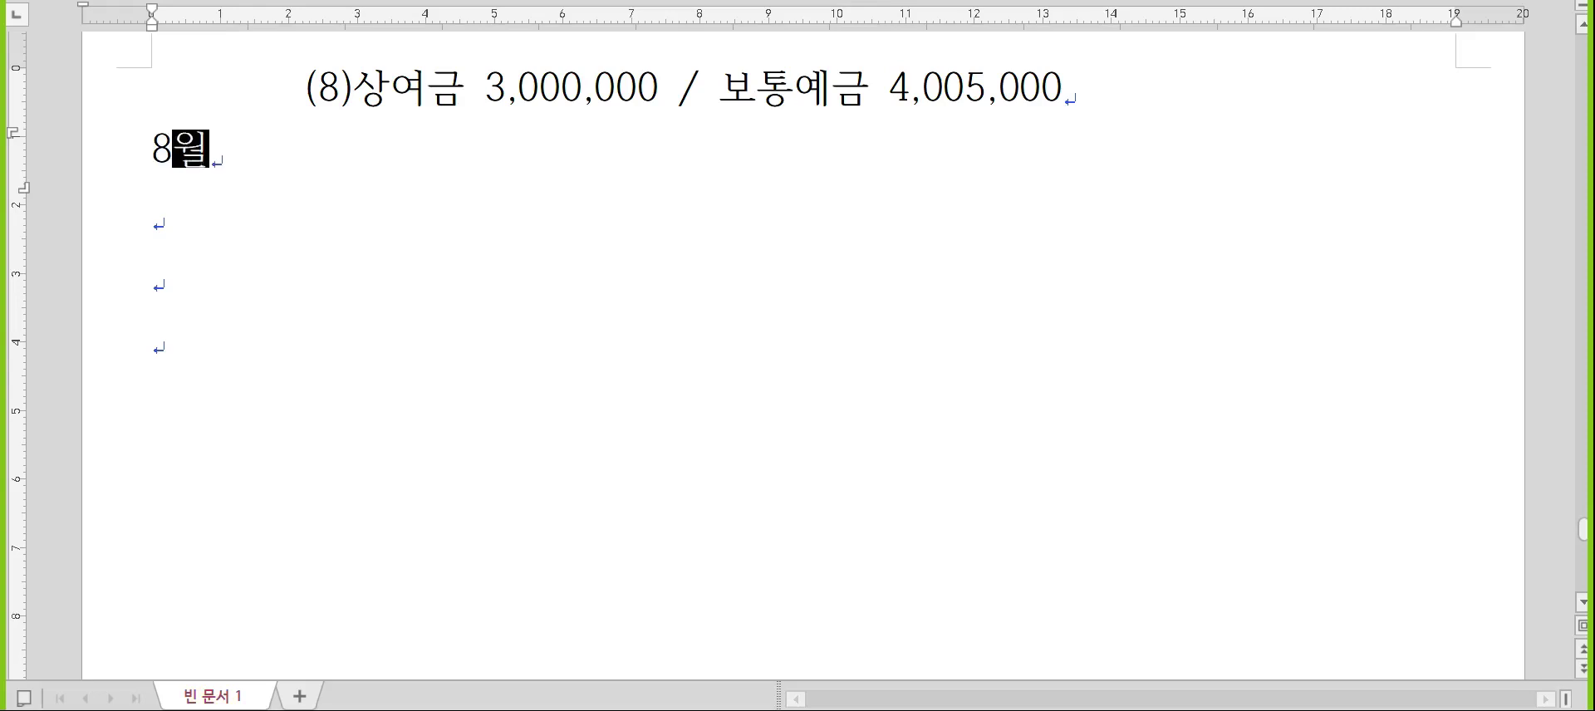
text( 1일)
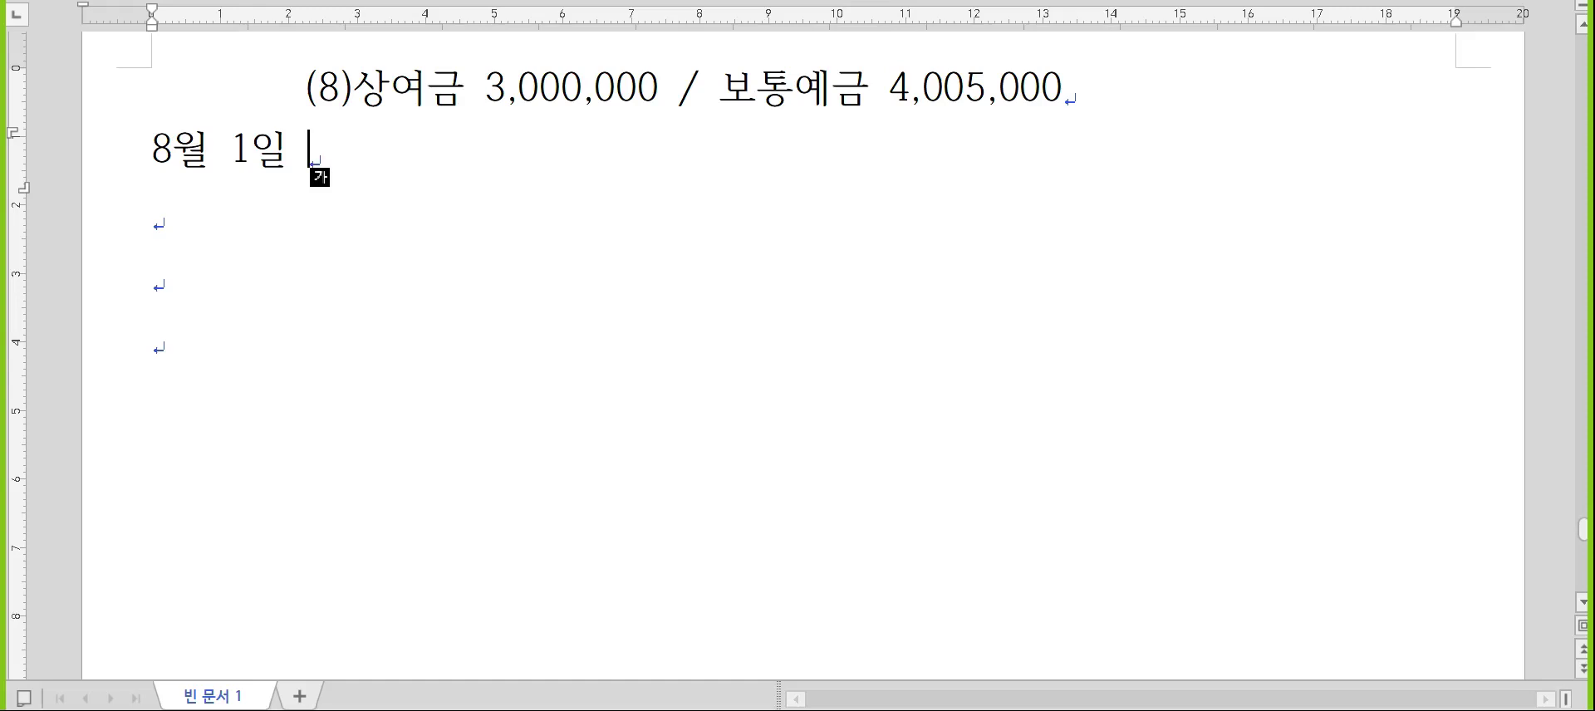
text(/)
- Fill in the 8월 1일 entry with "당좌예금 750,000" before the slash and "선수금 750,000" after it
key(Left)
key(Left)
key(Left)
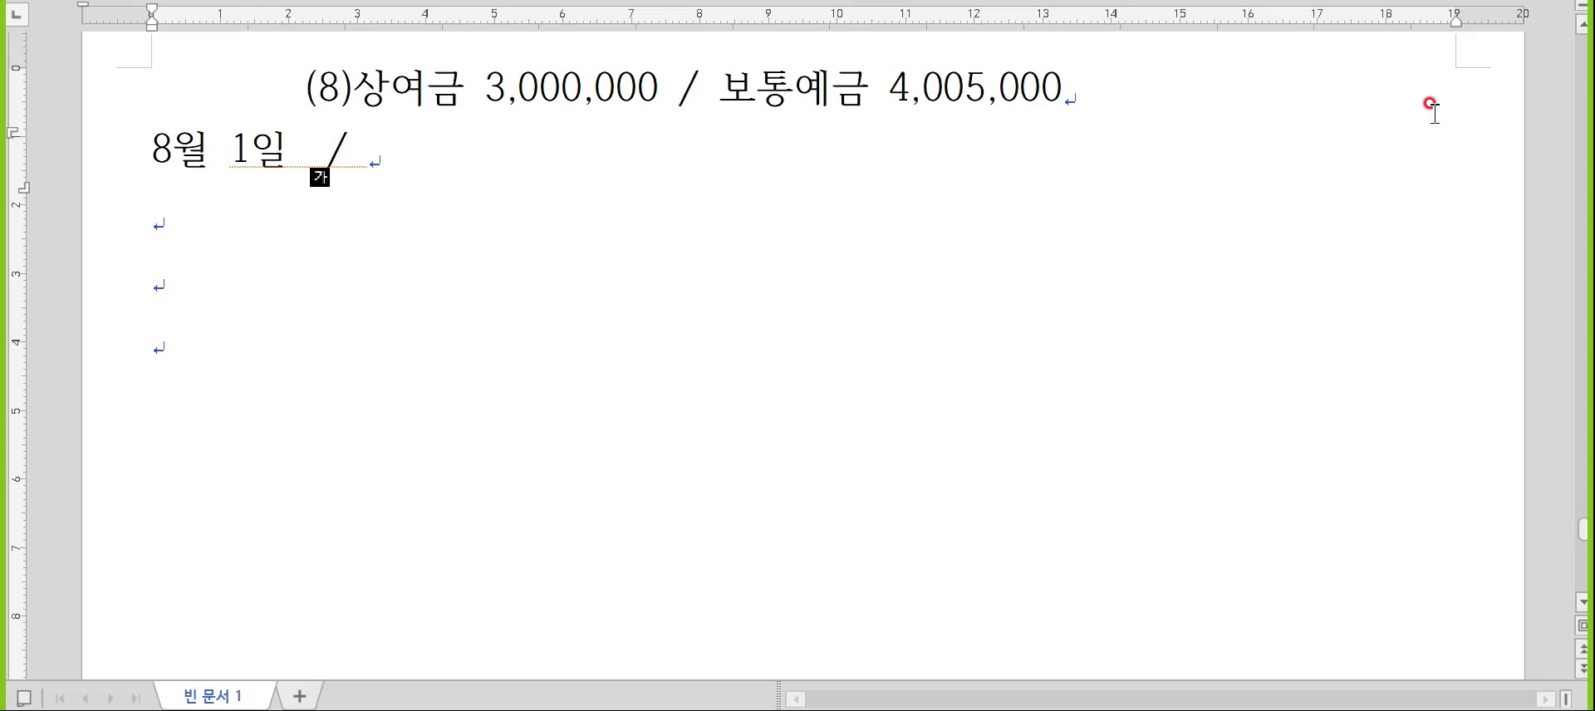
text(당좌예금)
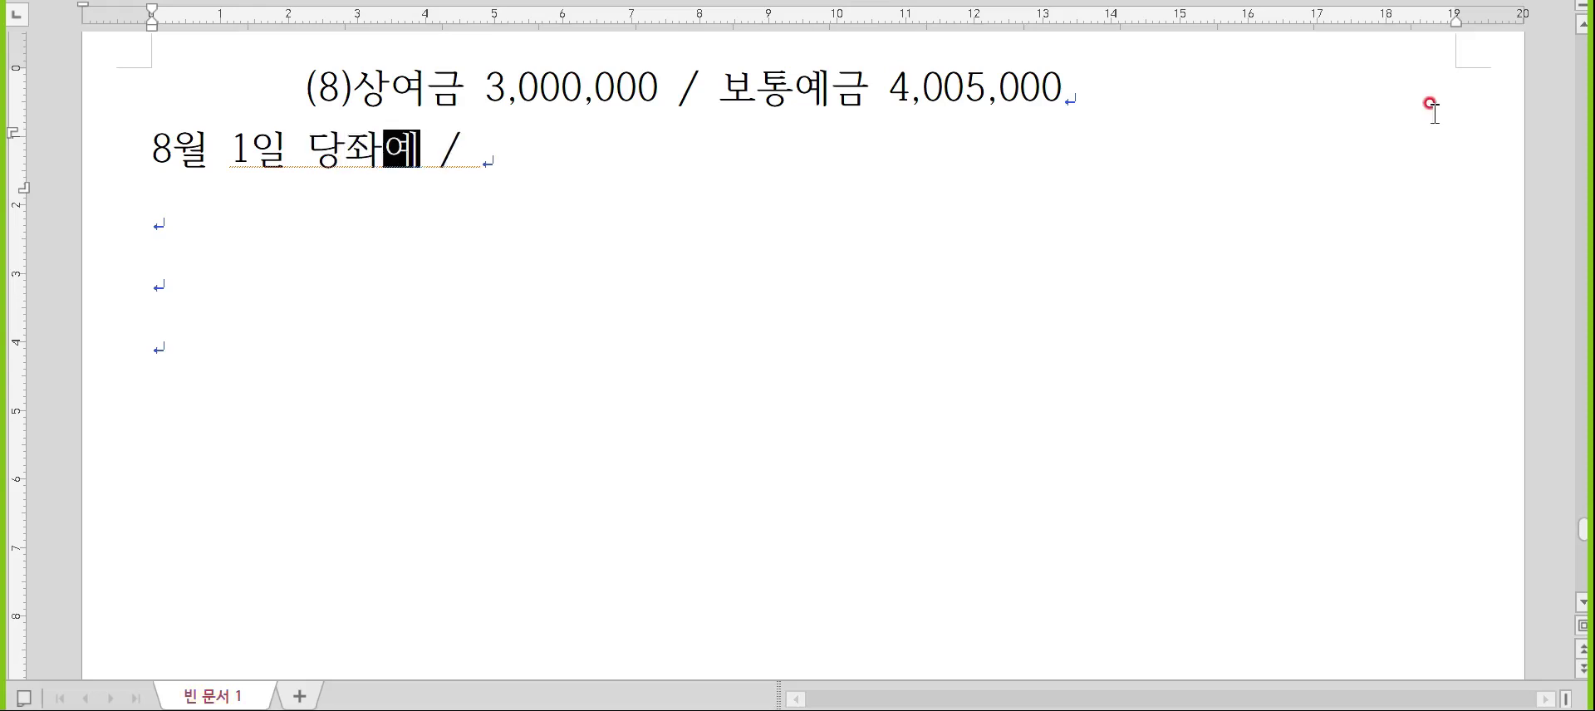
text( 750,000 / )
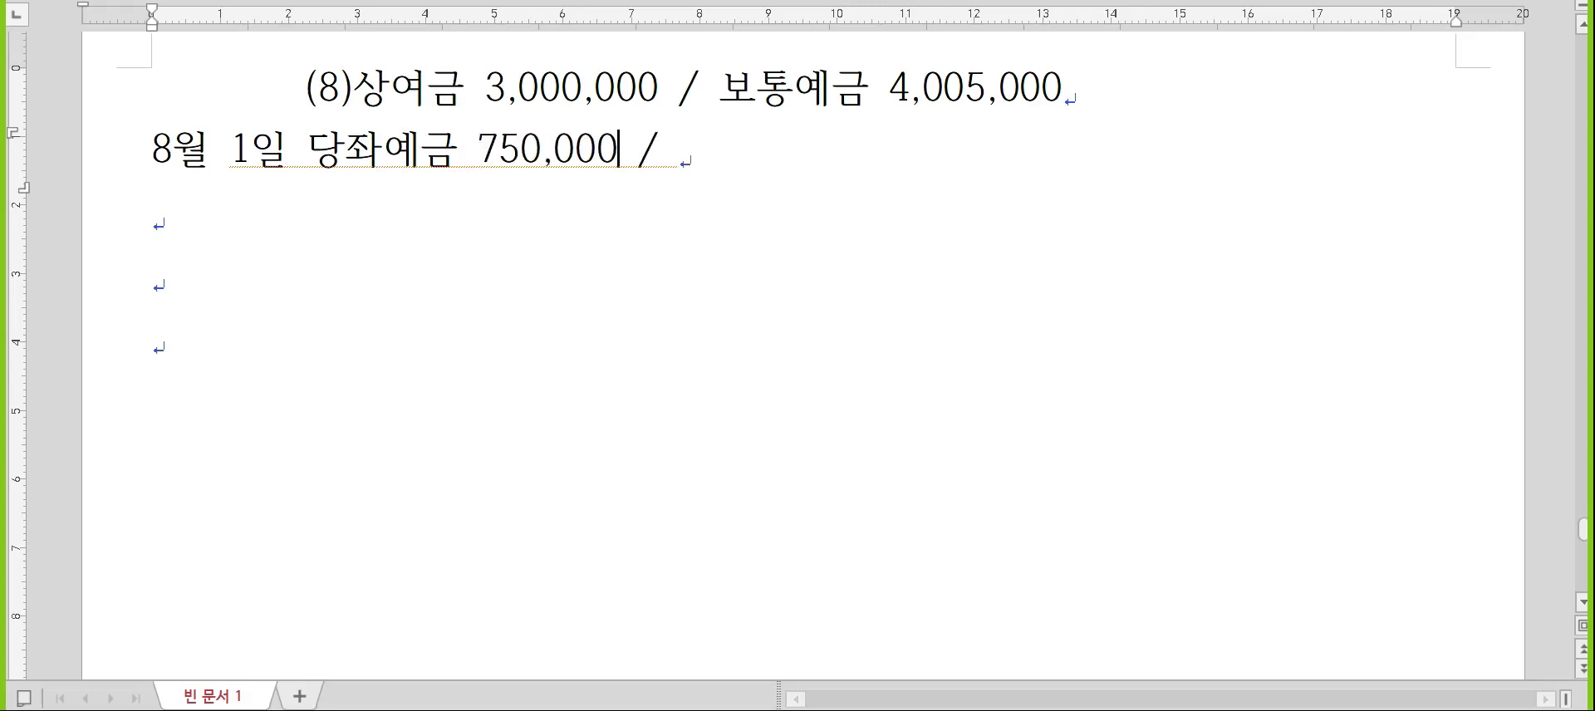
text(선수금)
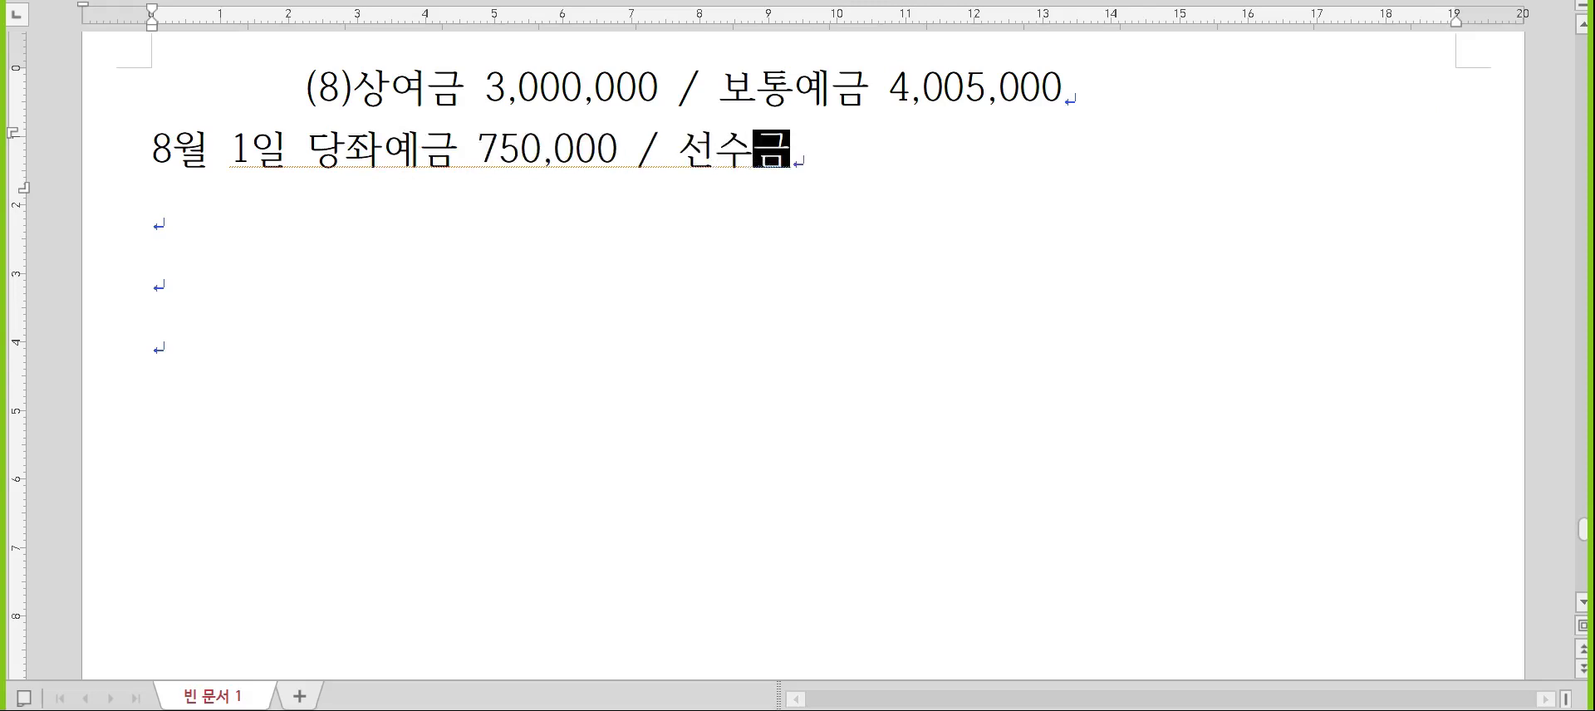
text( 750,000)
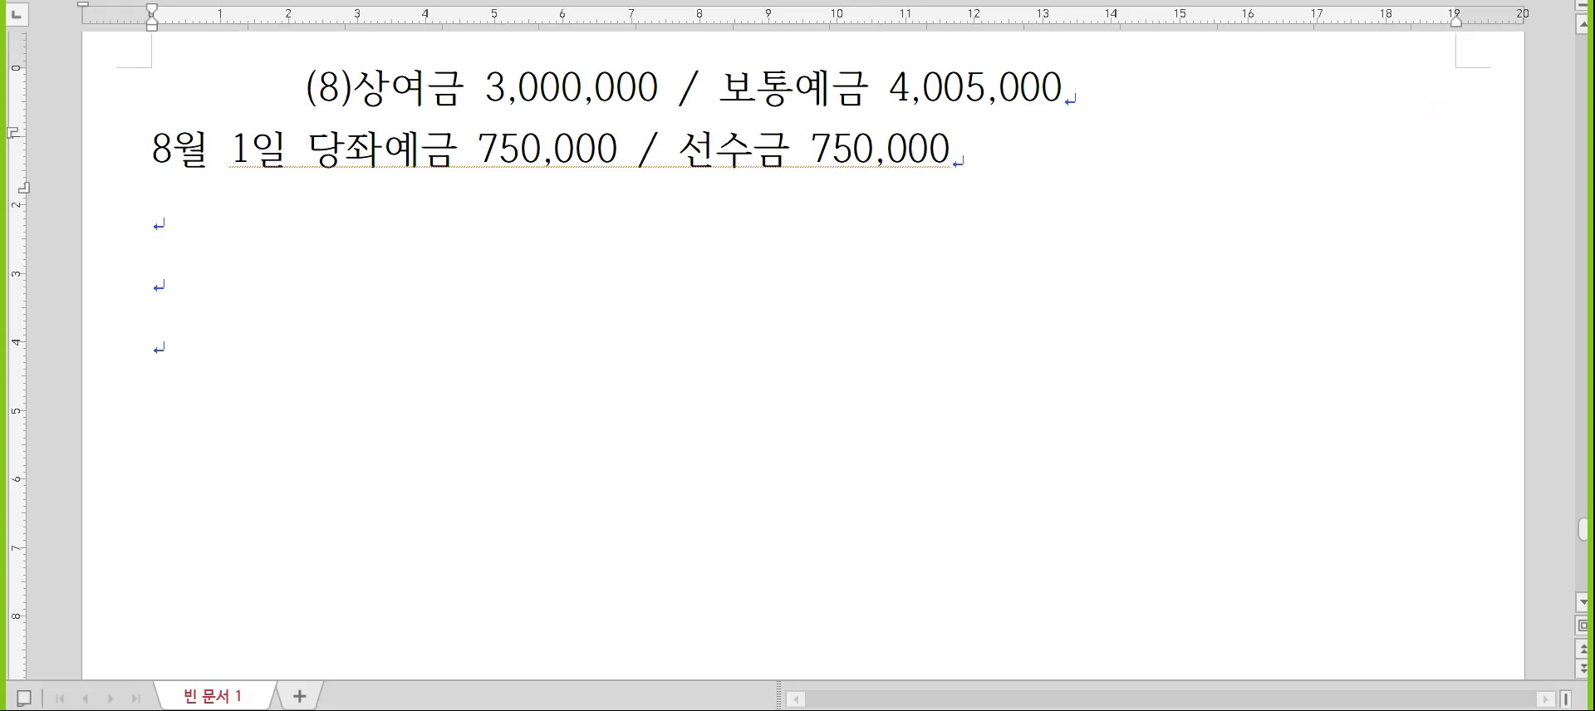
- Append "(청주)" to the 8월 1일 line and begin the 8월30일 entry below with the credit "/보통예금50,000,000"
text((청주))
key(Return)
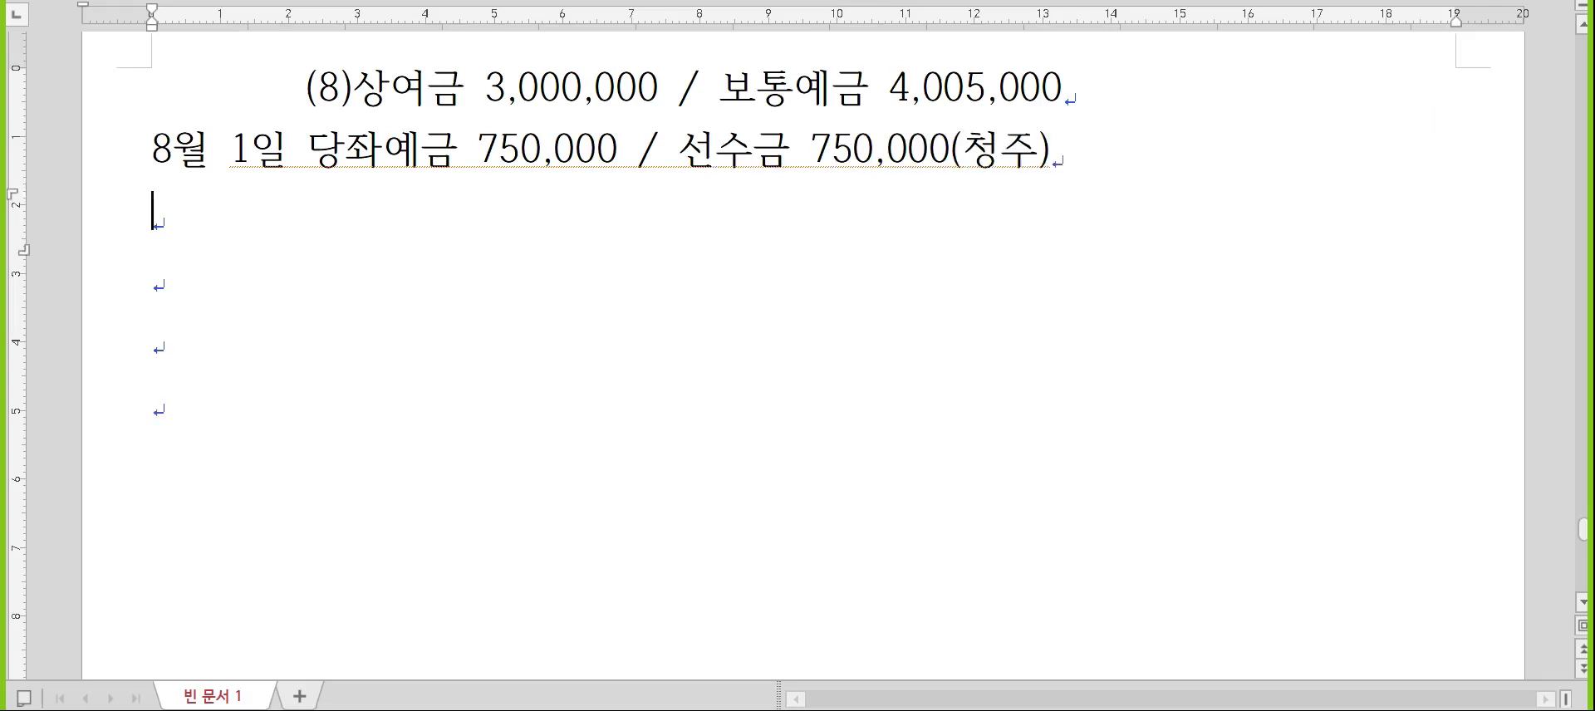
text(8월30일)
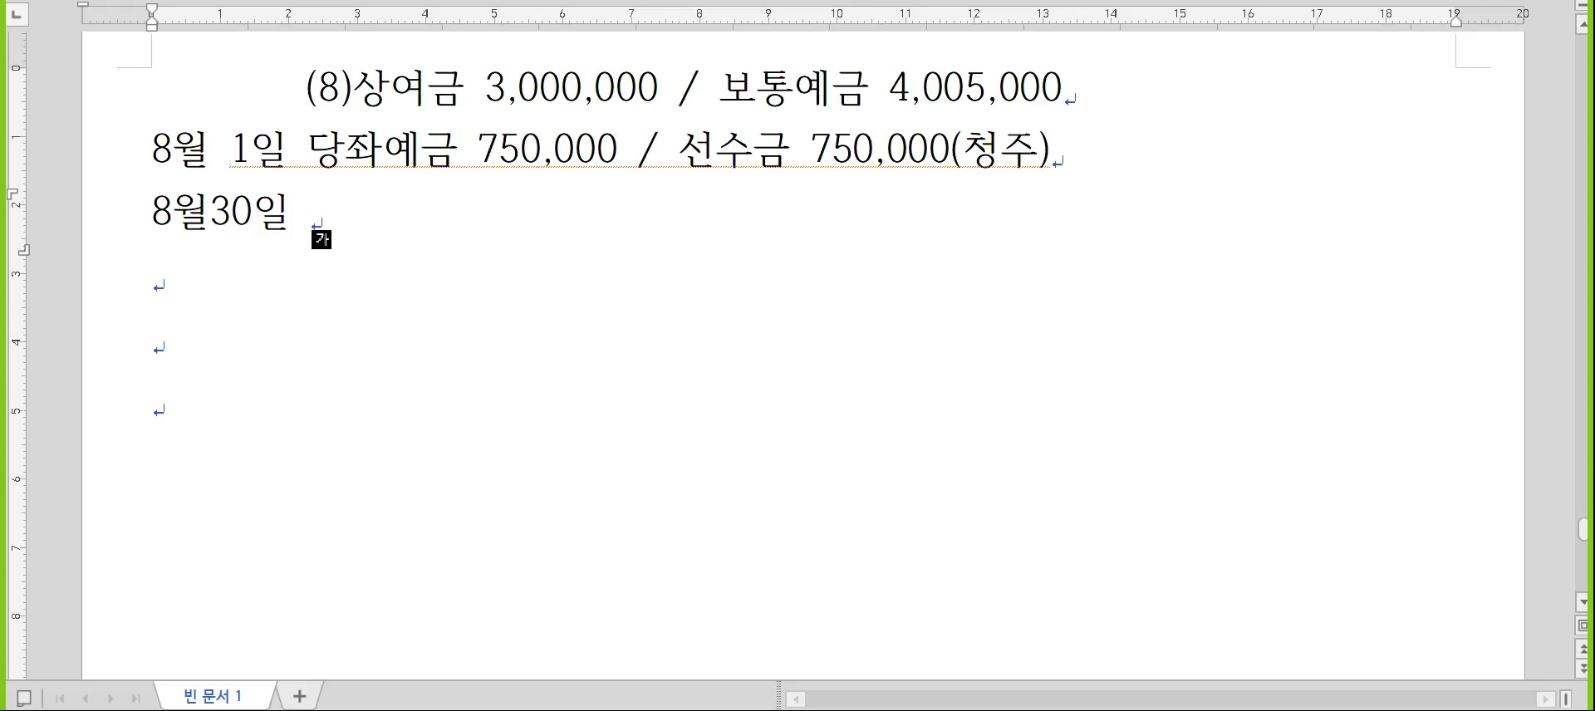
text(/보통예금)
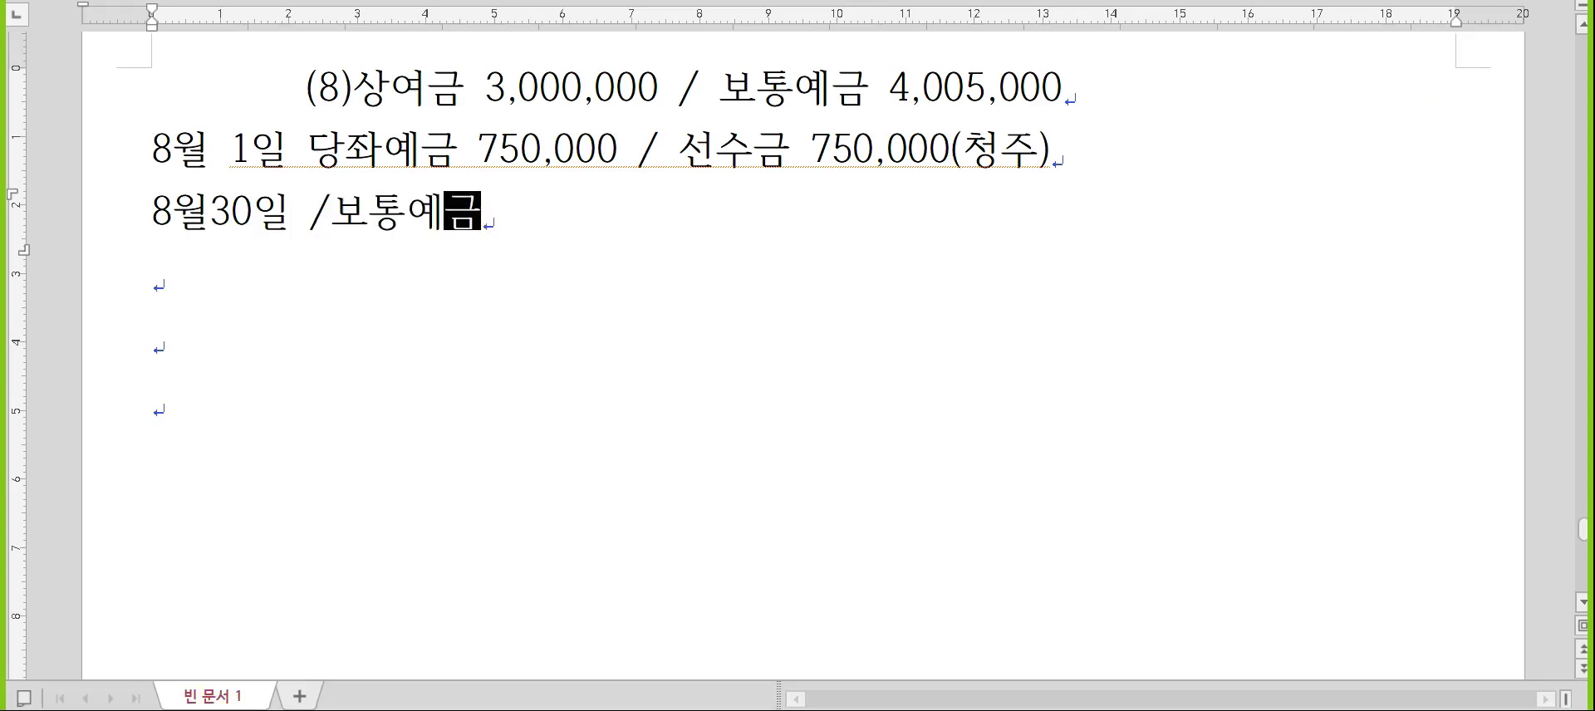
text(50,000,000)
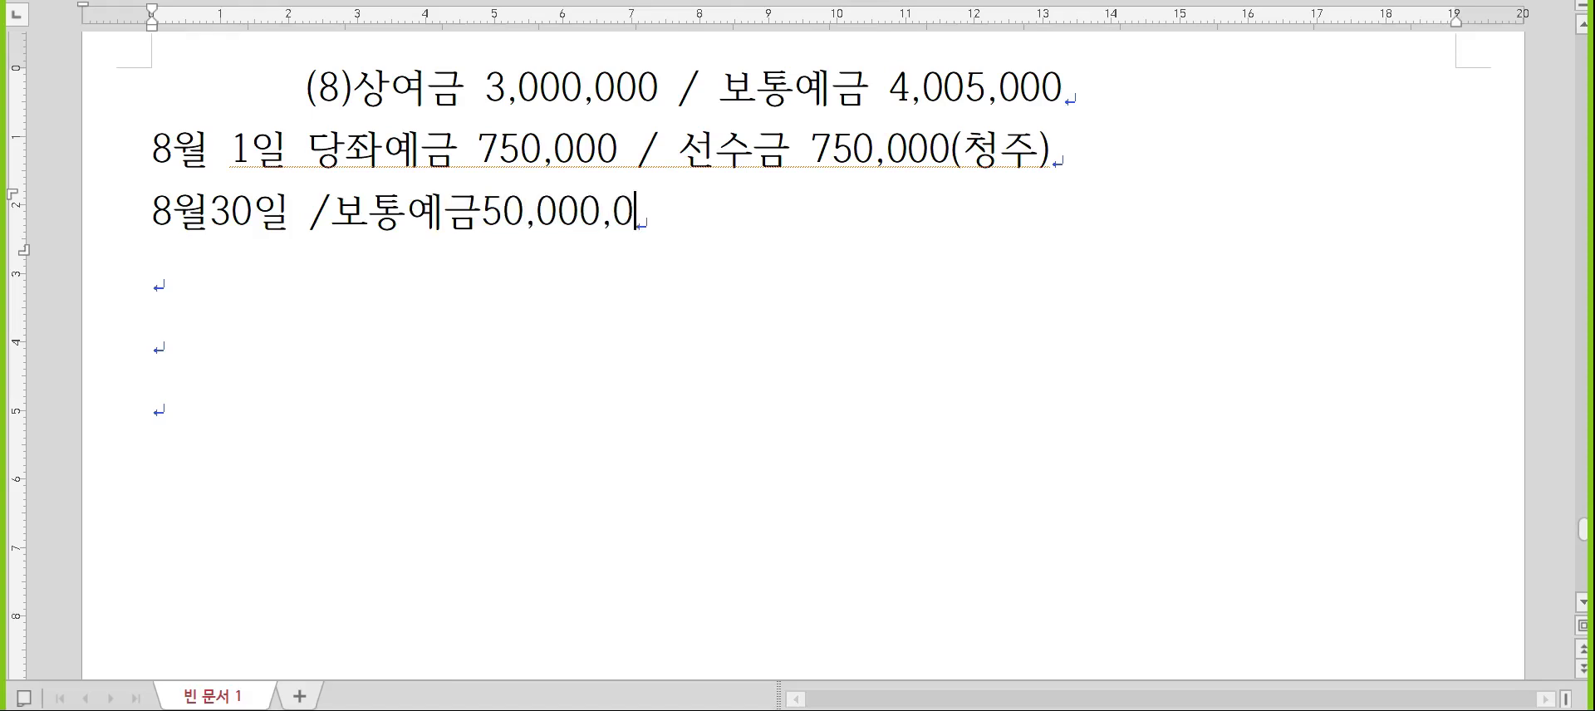
- Insert the debit "건설중인자산50,000,000" before the slash of the 8월30일 entry and start a new line below
key(Left)
key(Left)
key(Left)
key(Left)
key(Left)
key(Left)
key(Left)
key(Left)
key(Left)
key(Left)
key(Left)
key(Left)
key(Left)
key(Left)
key(Left)
text(건설중)
text(인자산50,000)
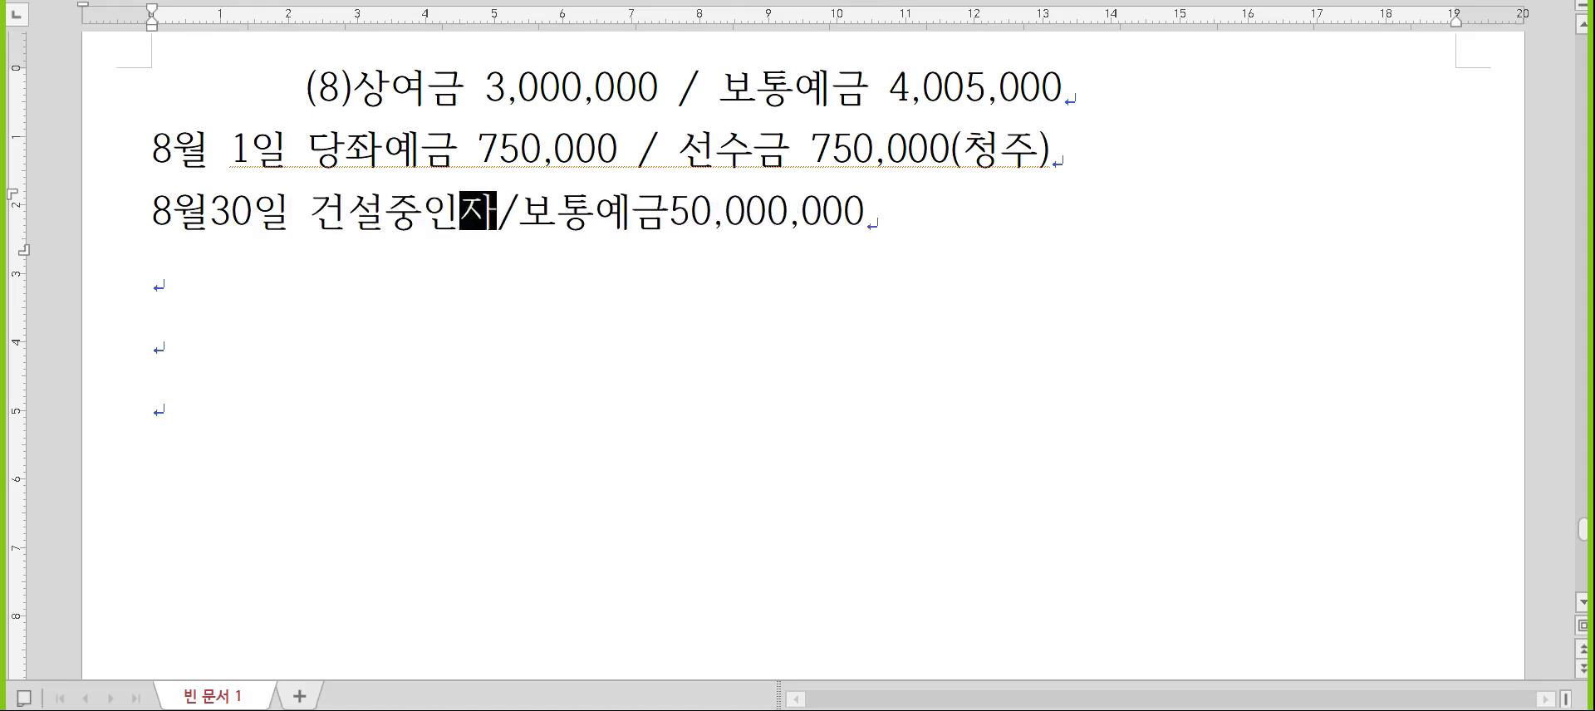
text(,000)
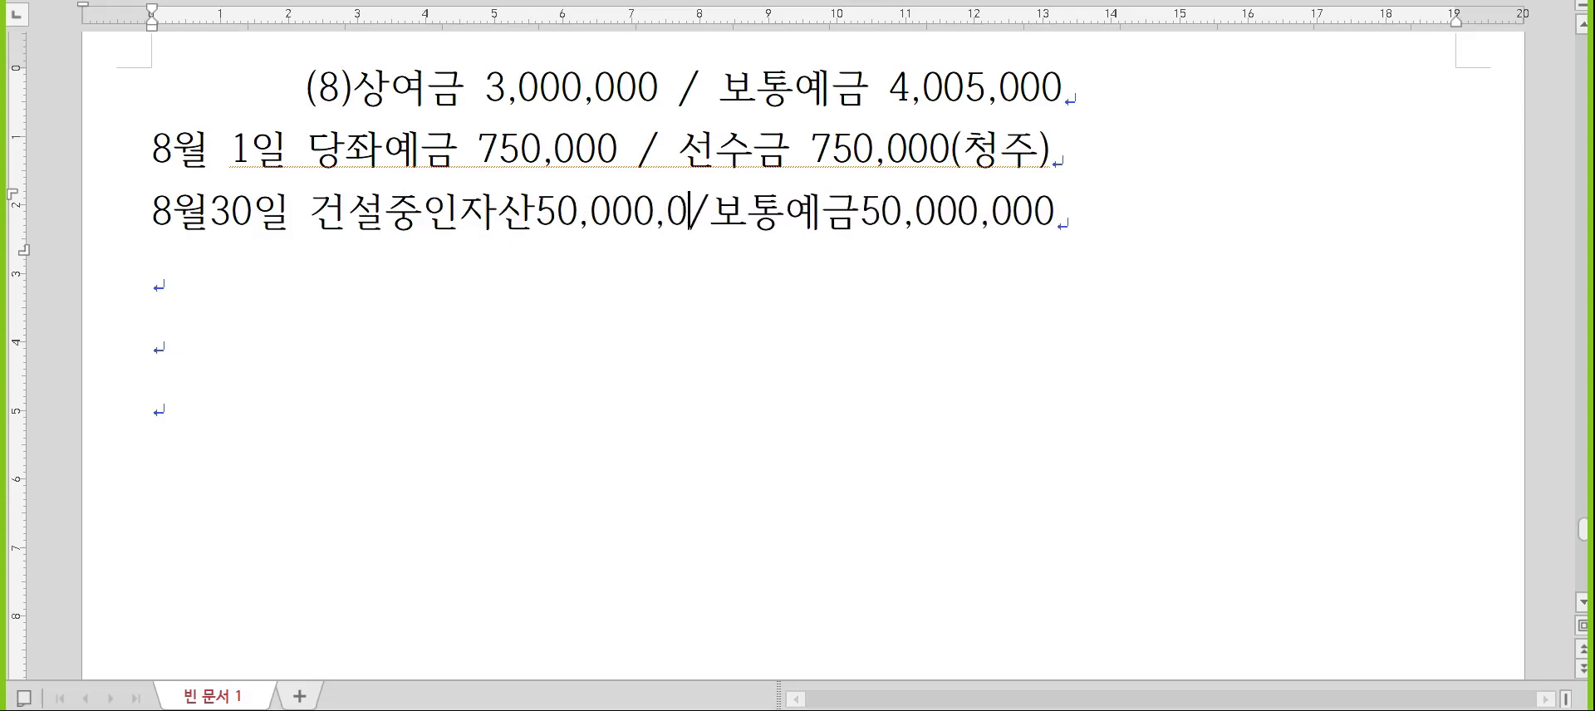
key(End)
key(Return)
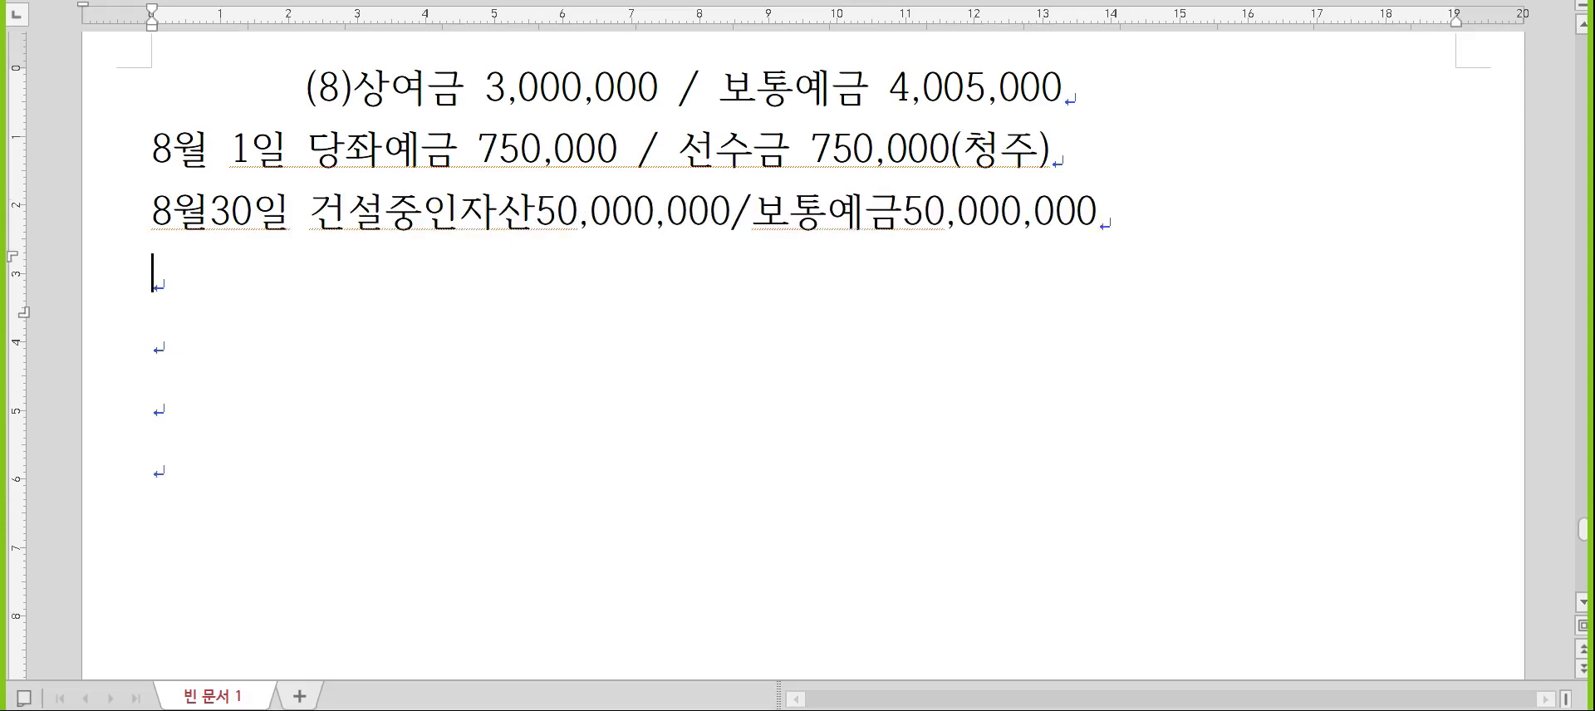
- Write the note "건설중인자산(미완성), 건물(완성)" under the 8월30일 entry and start a new line
text(건설중)
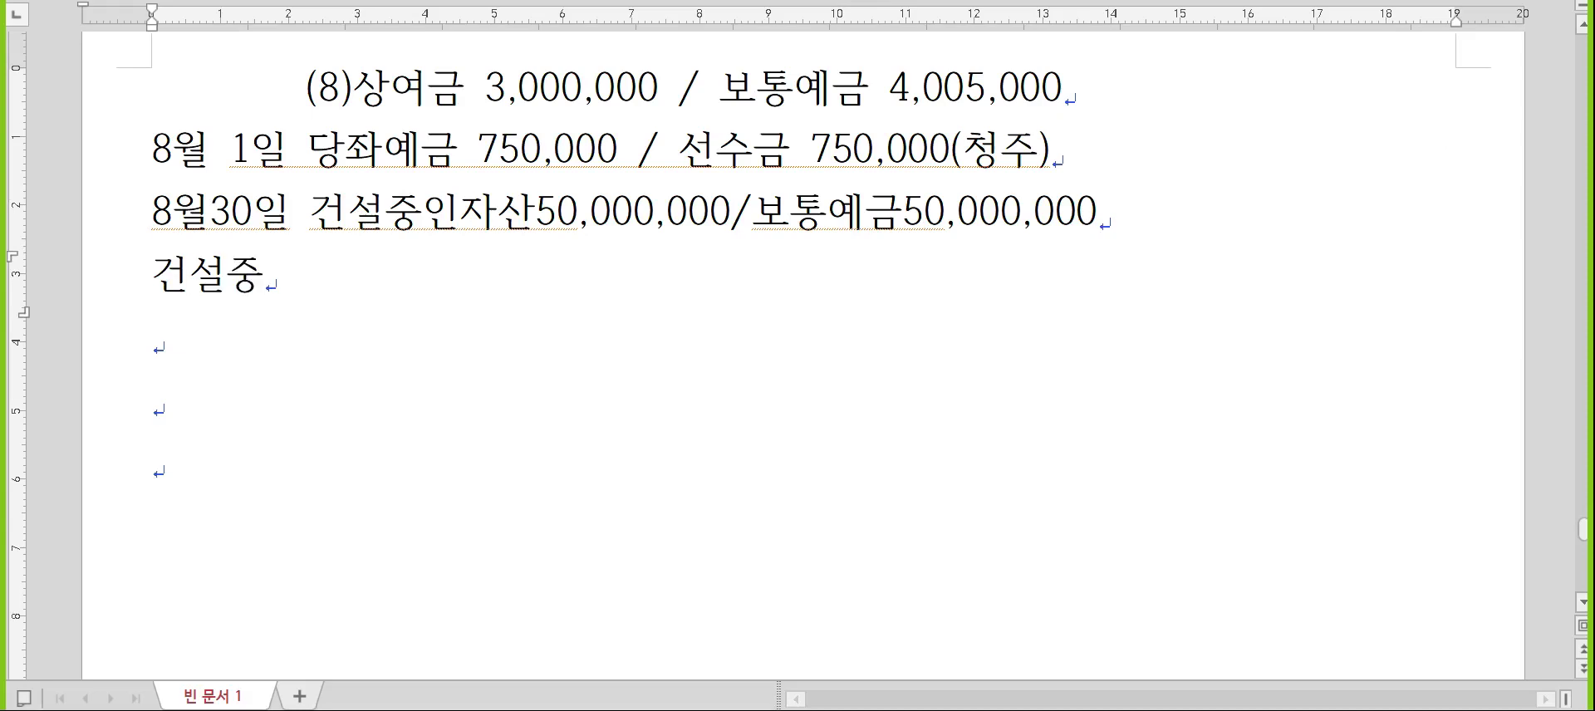
text(인자산(미온ㅅ)
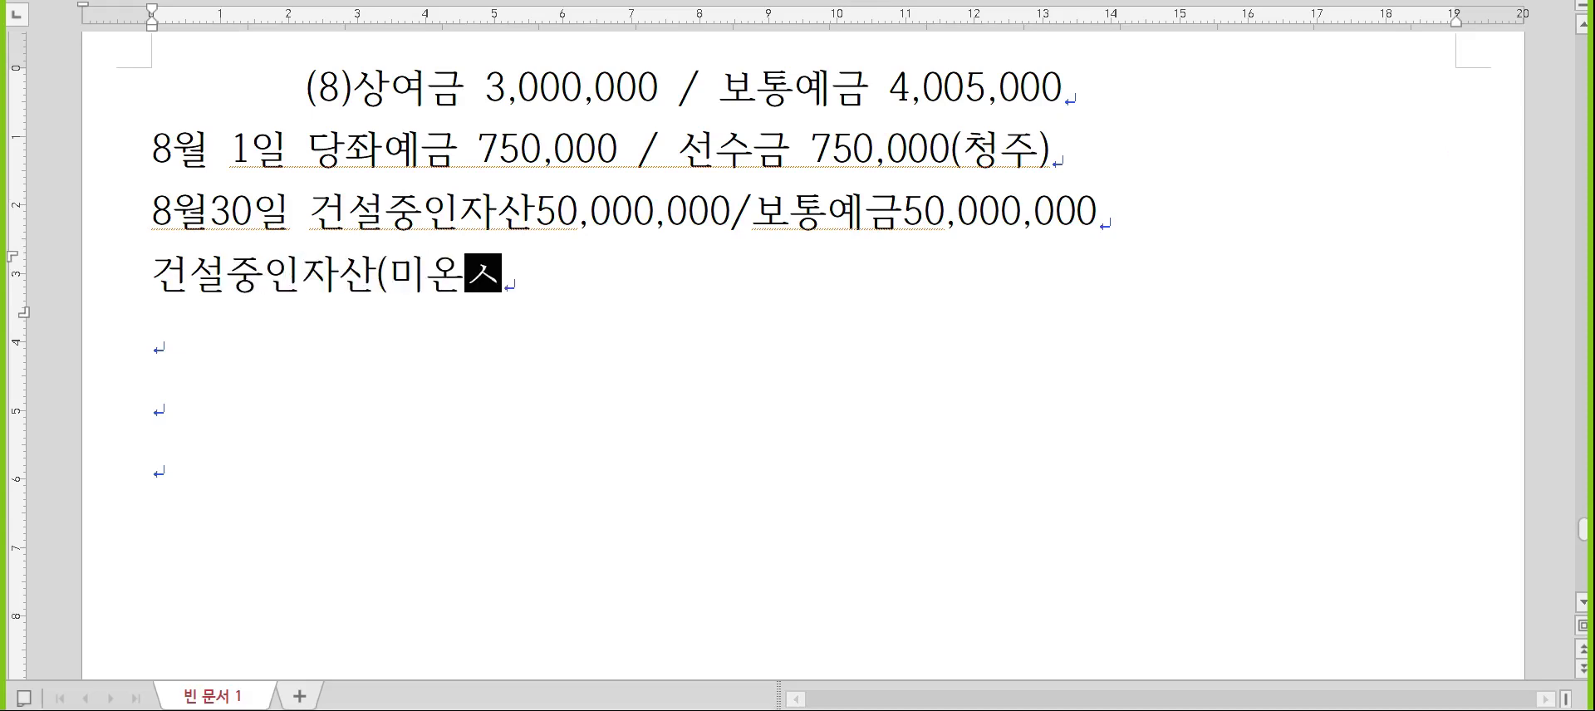
key(BackSpace)
key(BackSpace)
text(완성))
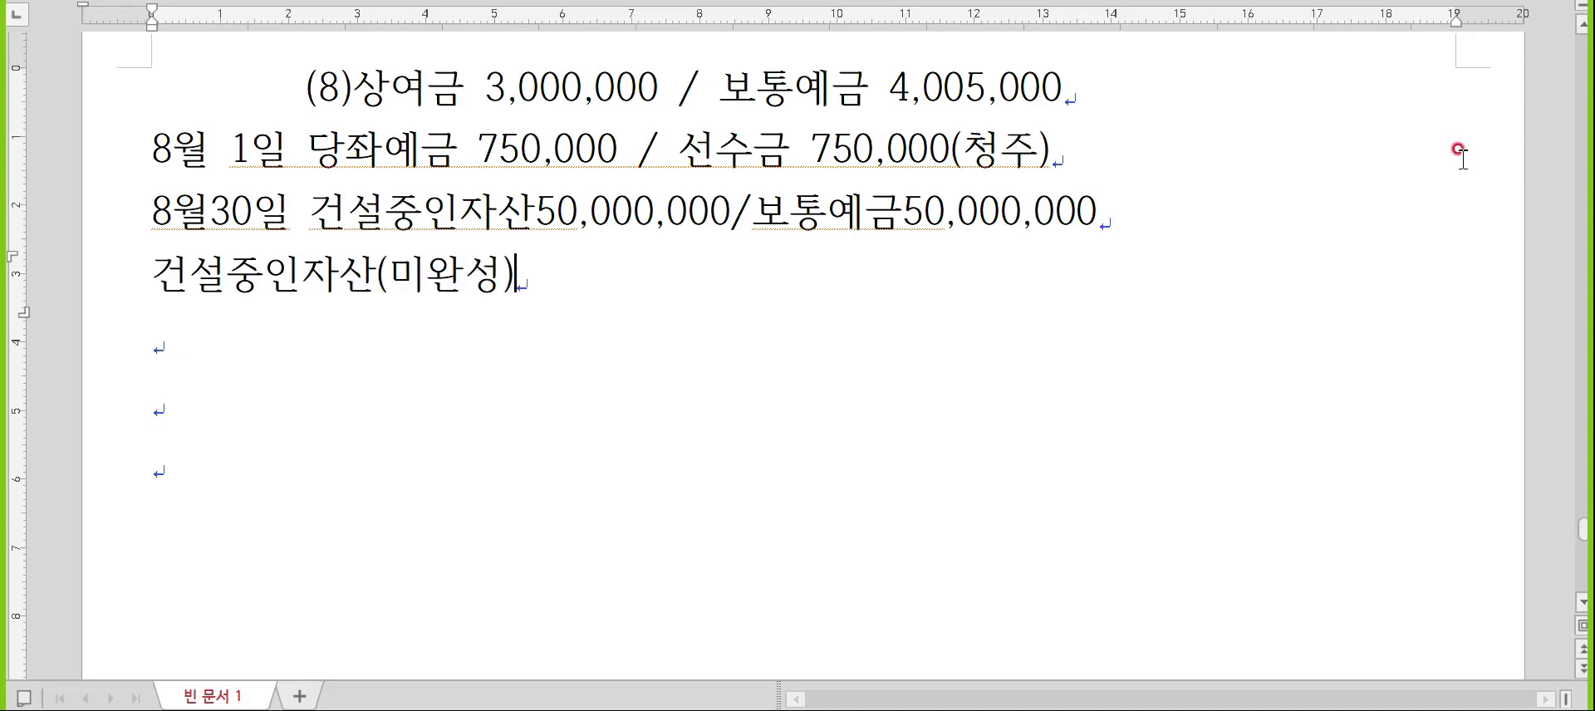
text(, )
text(건물(완)
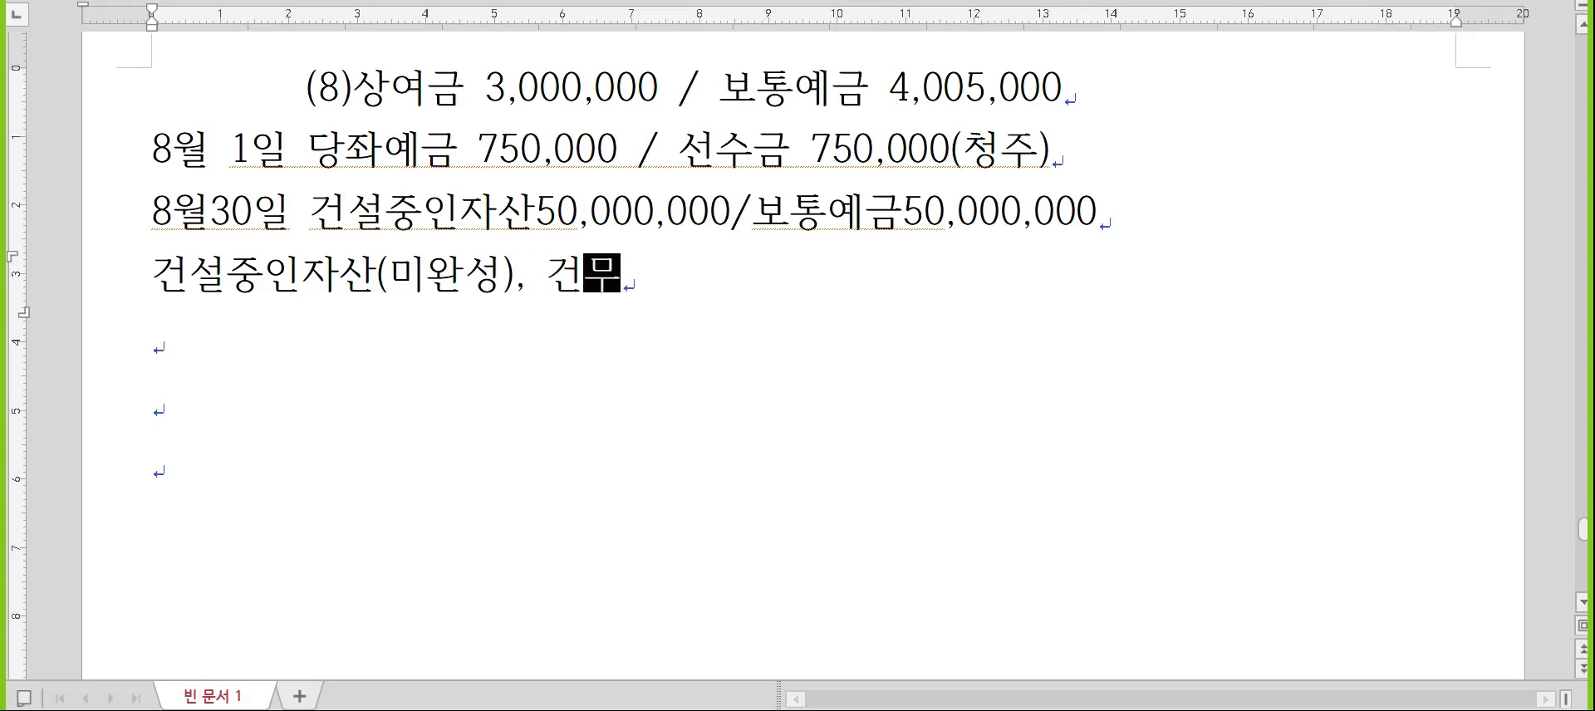
text(성))
key(Return)
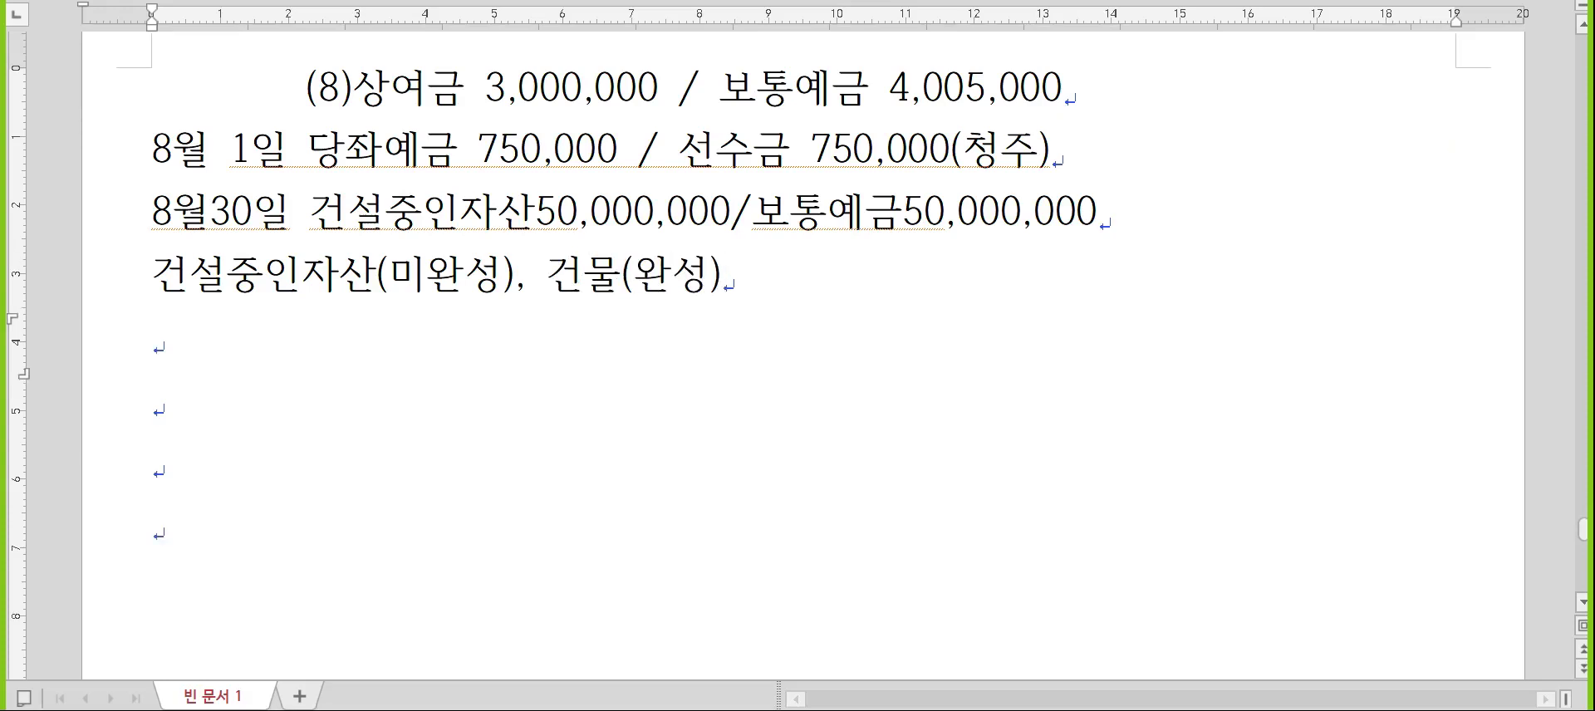
- Begin the next journal entry with "9월12일" and the credit "/현금650,000"
key(Hangul)
text(9월2)
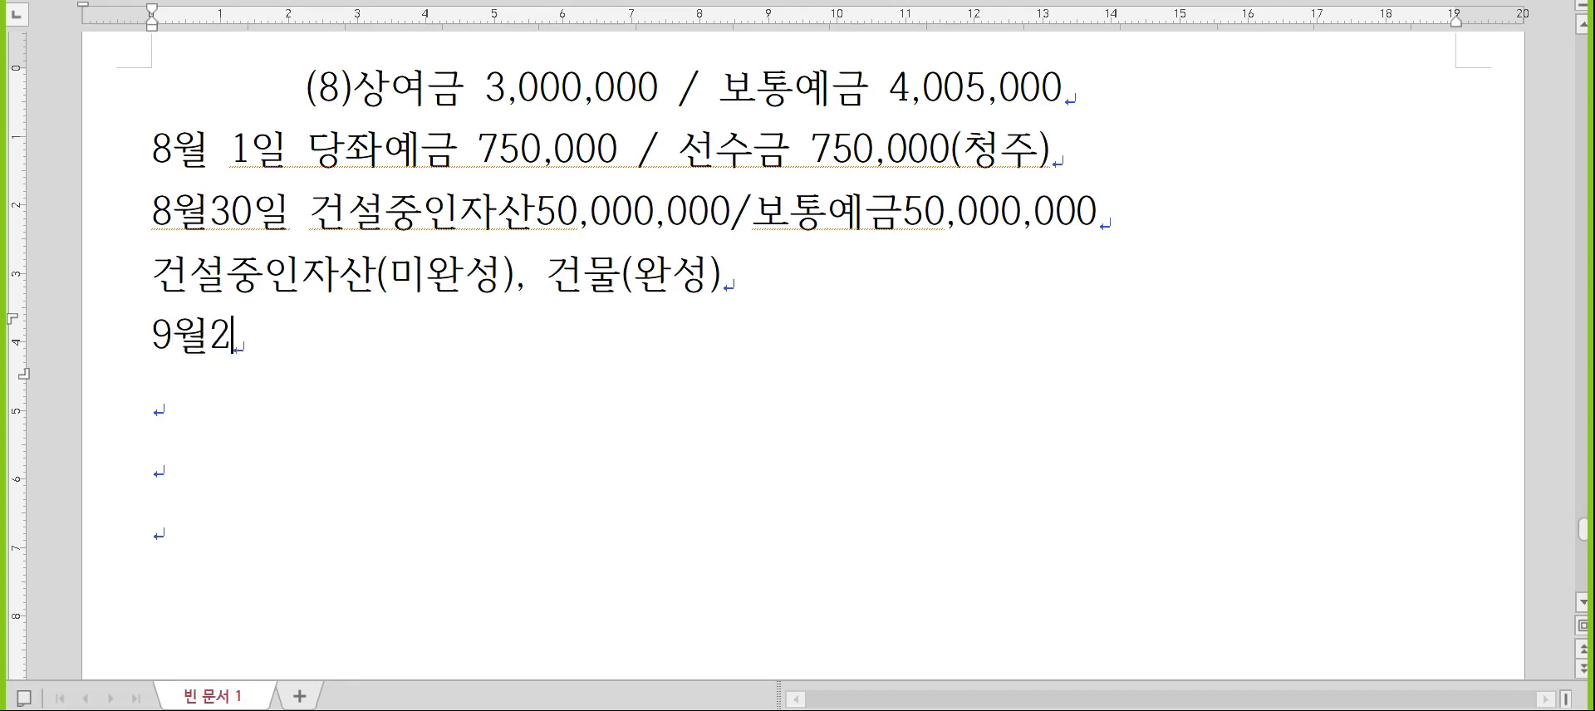
key(BackSpace)
text(12일)
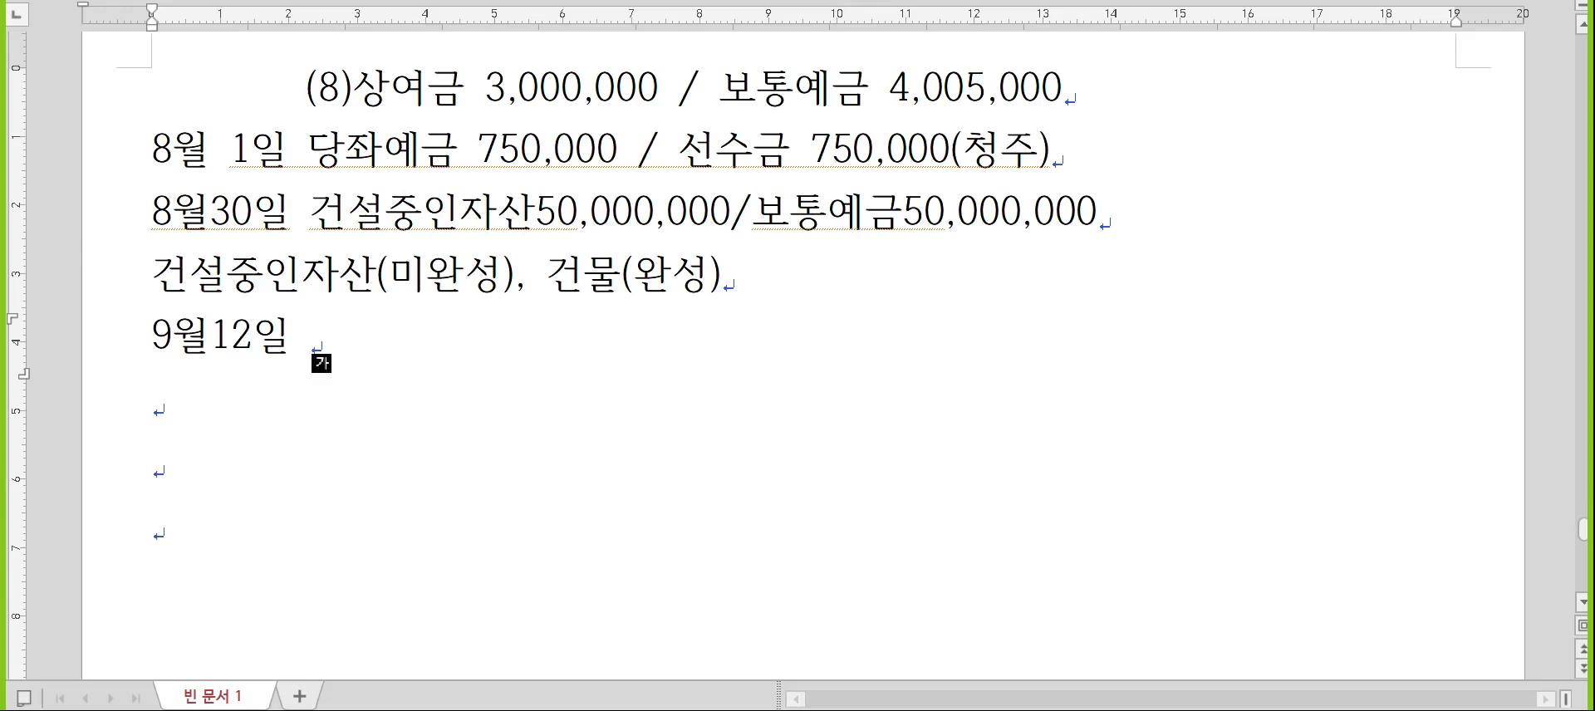
text(/현금650)
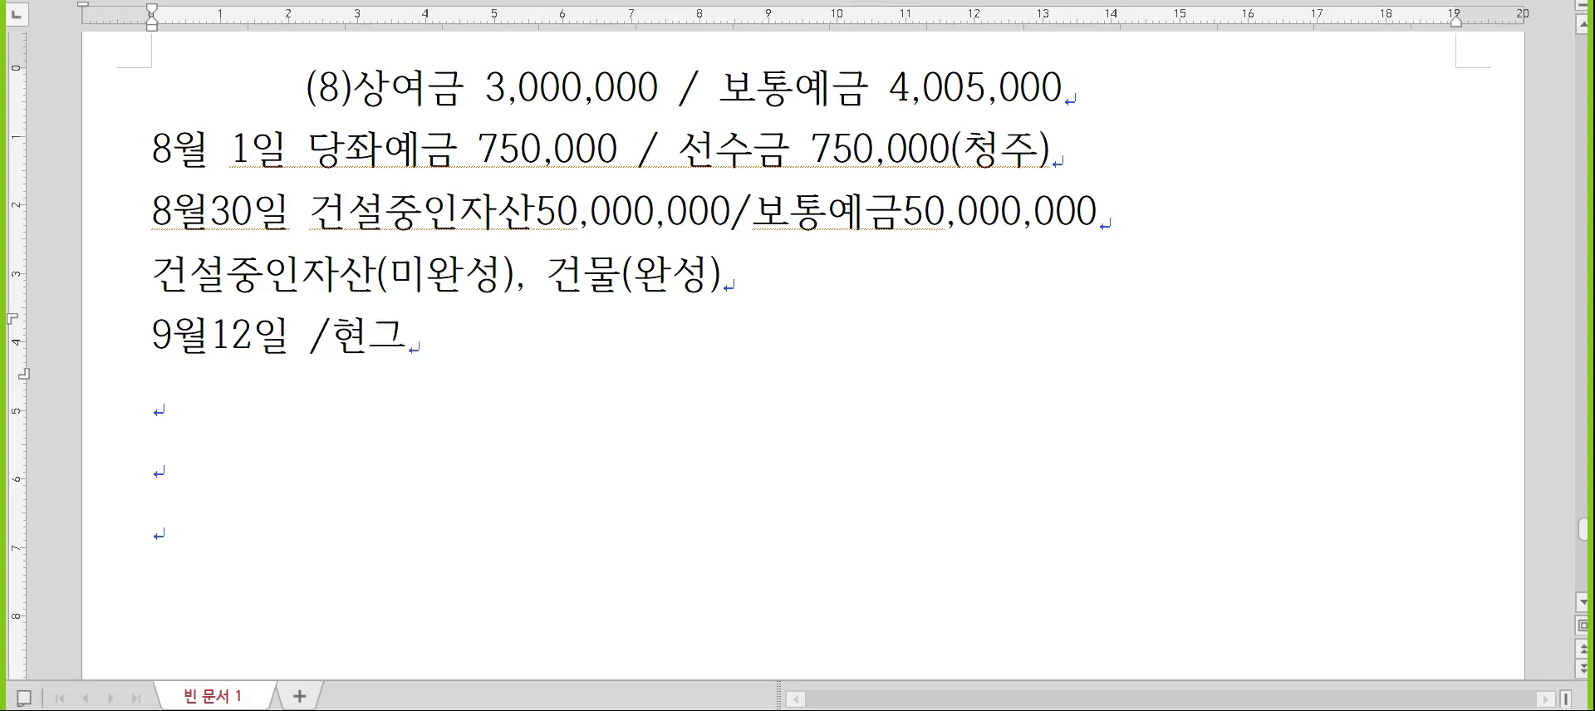
text(,000)
- Insert the debit "단기매매증권550,000" before the slash of the 9월12일 entry
key(Left)
key(Left)
key(Left)
key(Left)
key(Left)
key(Left)
key(Left)
key(Left)
key(Left)
key(Left)
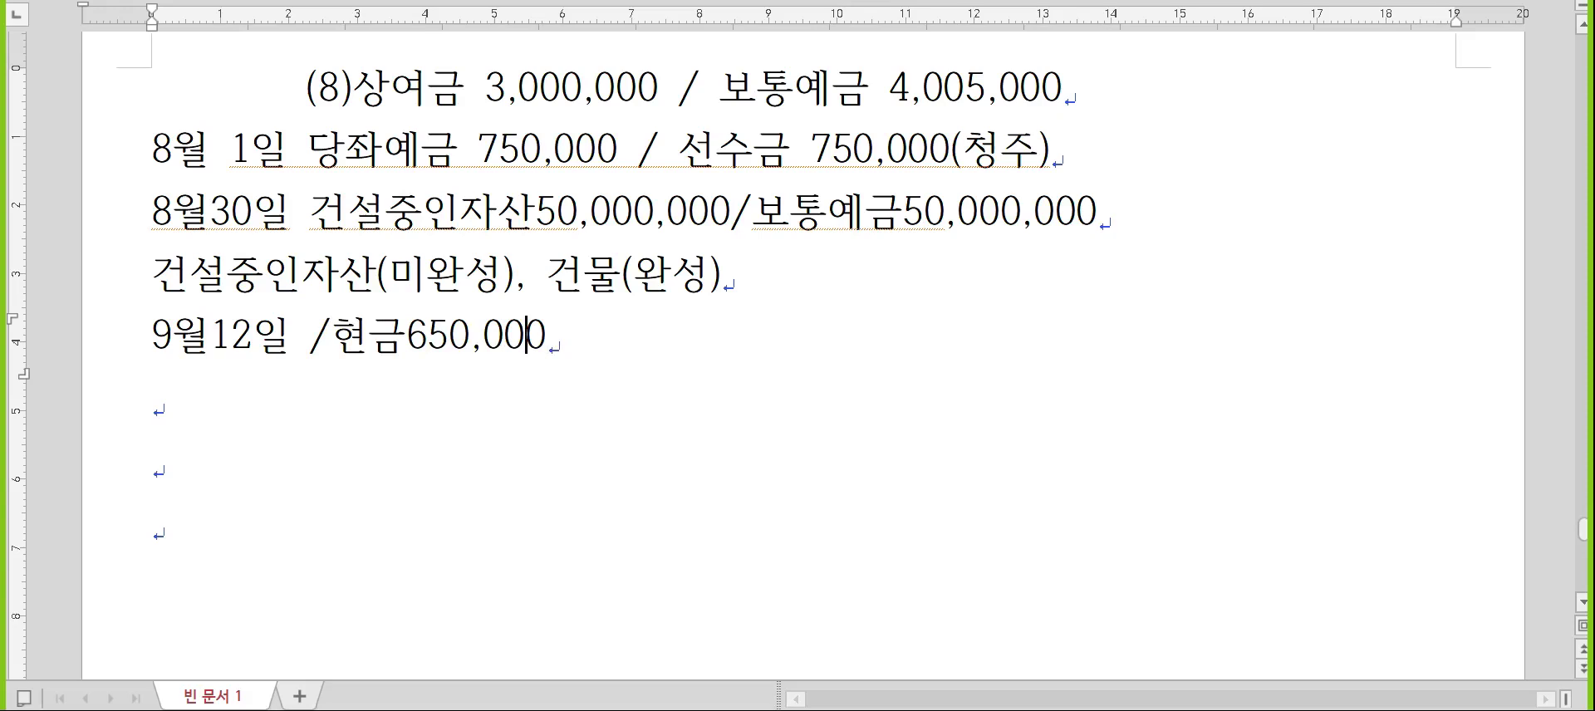
text(단기매맺ㅇ구)
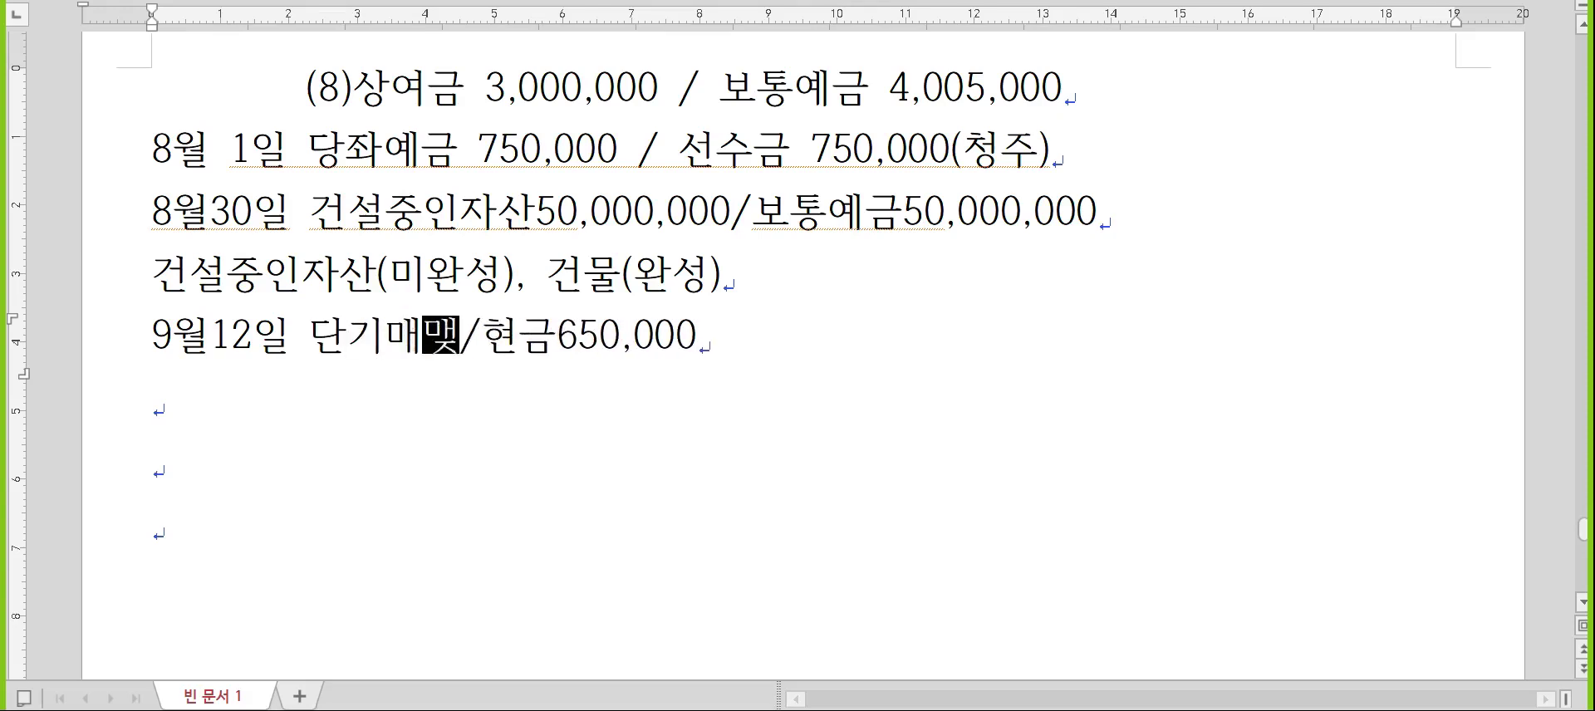
key(BackSpace)
key(BackSpace)
key(BackSpace)
key(BackSpace)
text(매증권550,000)
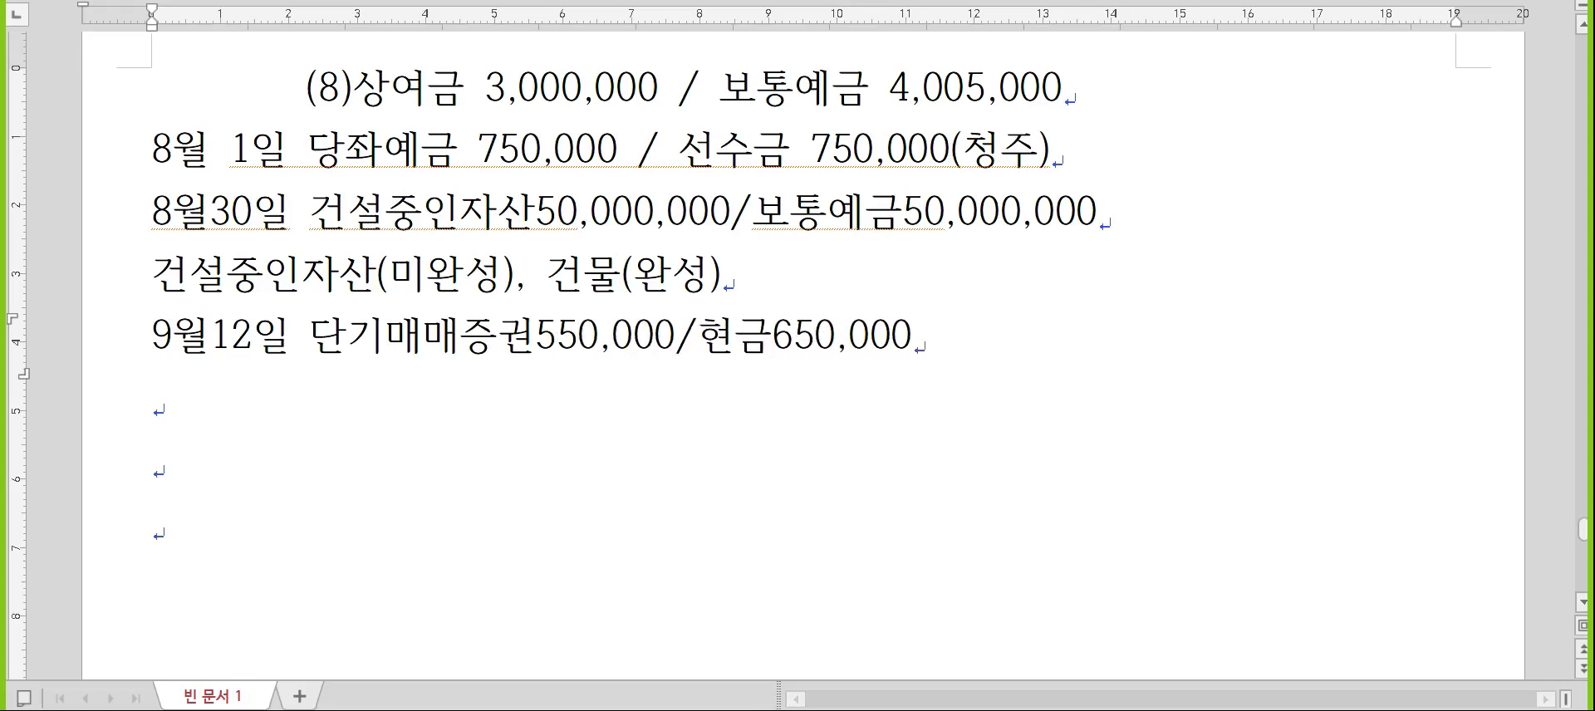
- Add the second debit "차량운반구 100,000" under 단기매매증권 in the 9월12일 entry and start a new line
key(Down)
text(차량운반구)
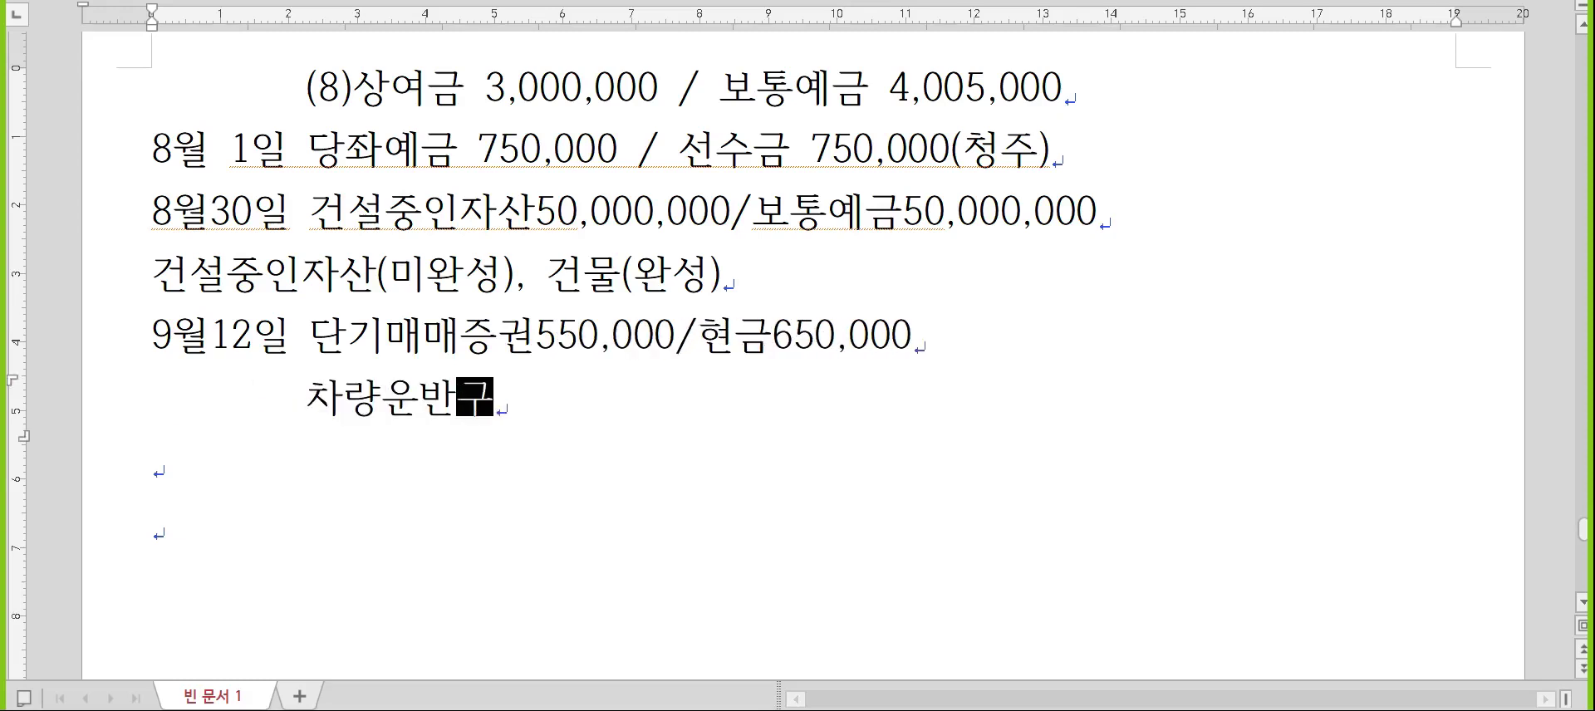
text(  100,000)
key(Return)
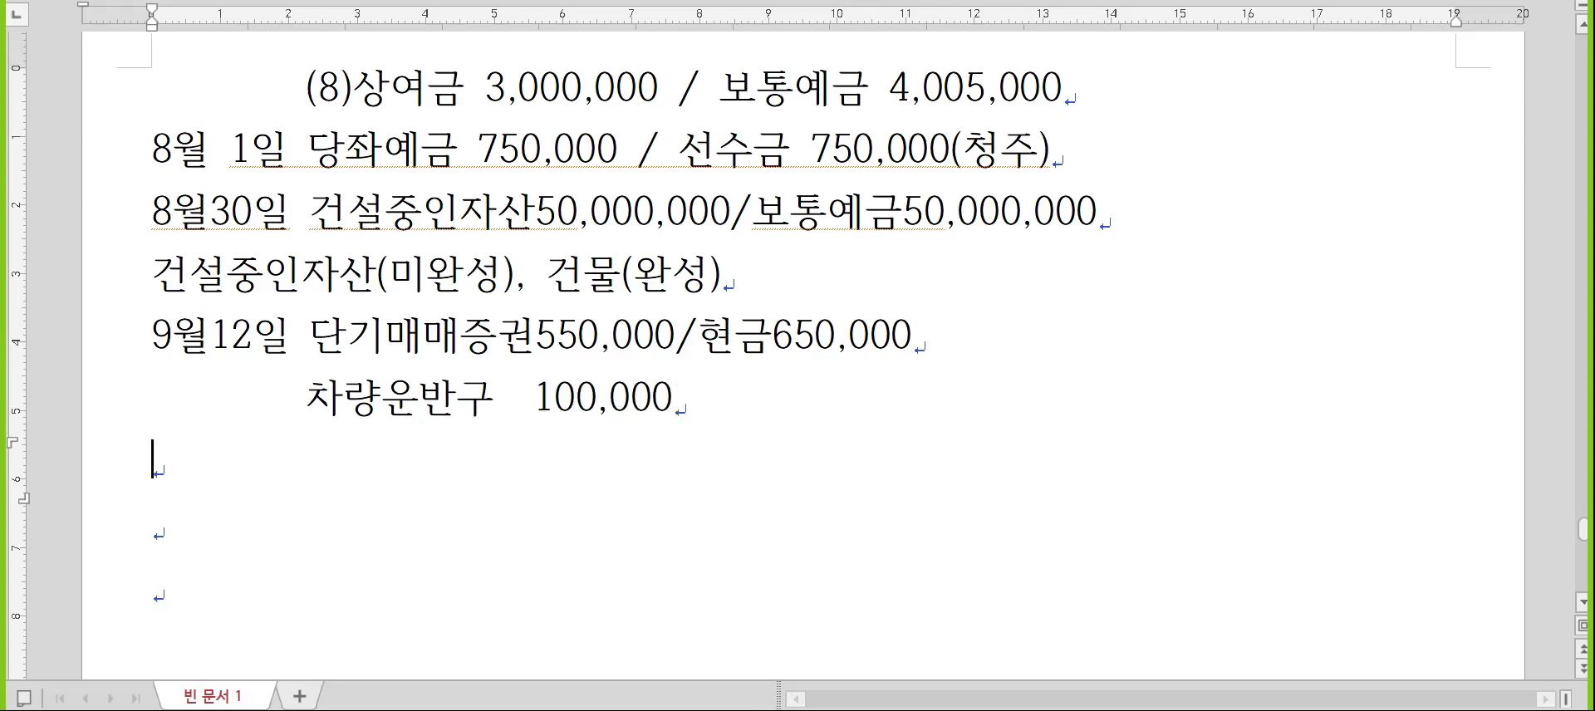
- Begin the next journal entry with the date "9월25일" below the 차량운반구 line
scroll(1550, 402, down, 2)
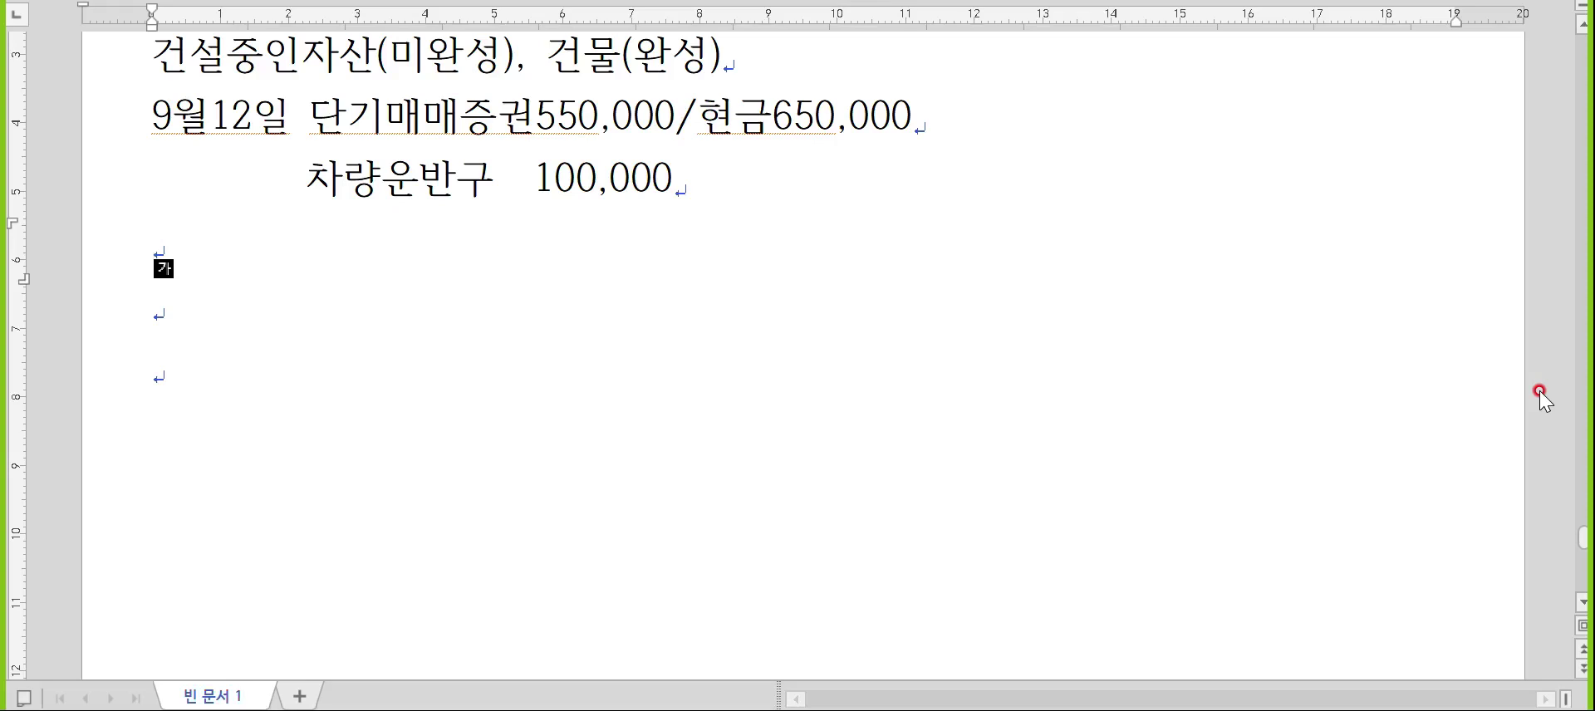
text(9ㅇ)
text(월25일)
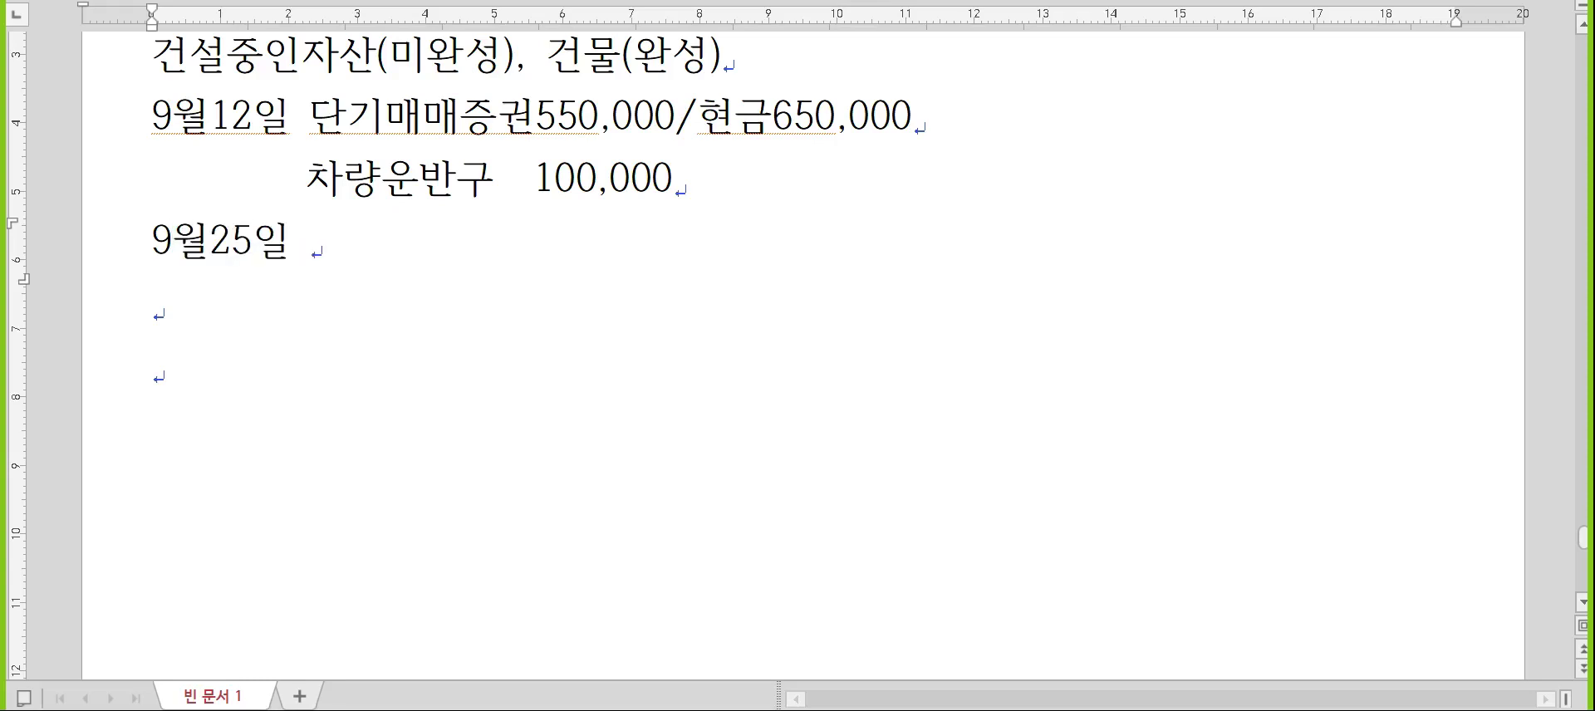
- Insert the note "원천징수 : 지급(예수금), 수입(선납세금 - 이자수익, 법인세중간예납)" on a new line above the 9월25일 entry
key(Home)
key(Return)
key(Up)
text(원첬)
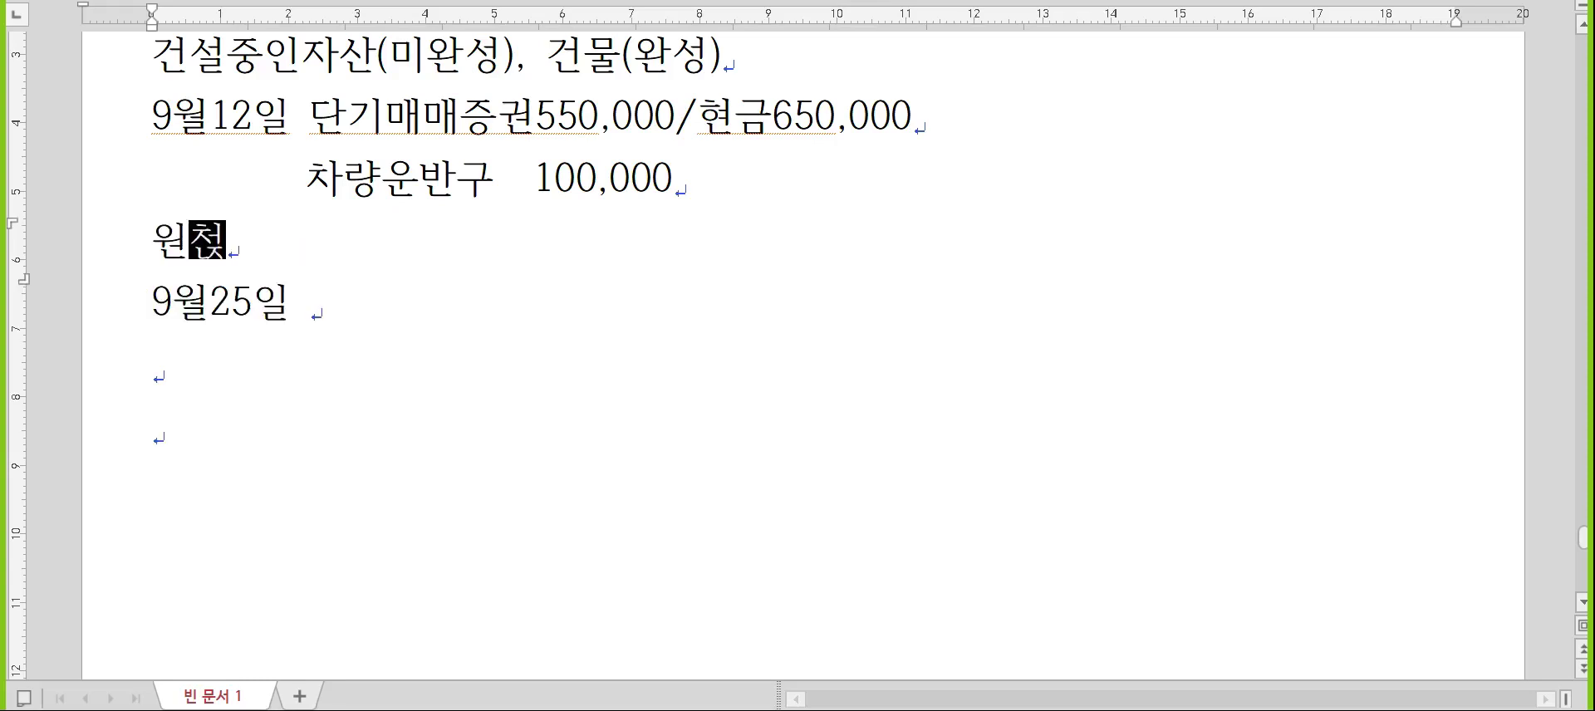
text(징수 : 지급(ㅇ)
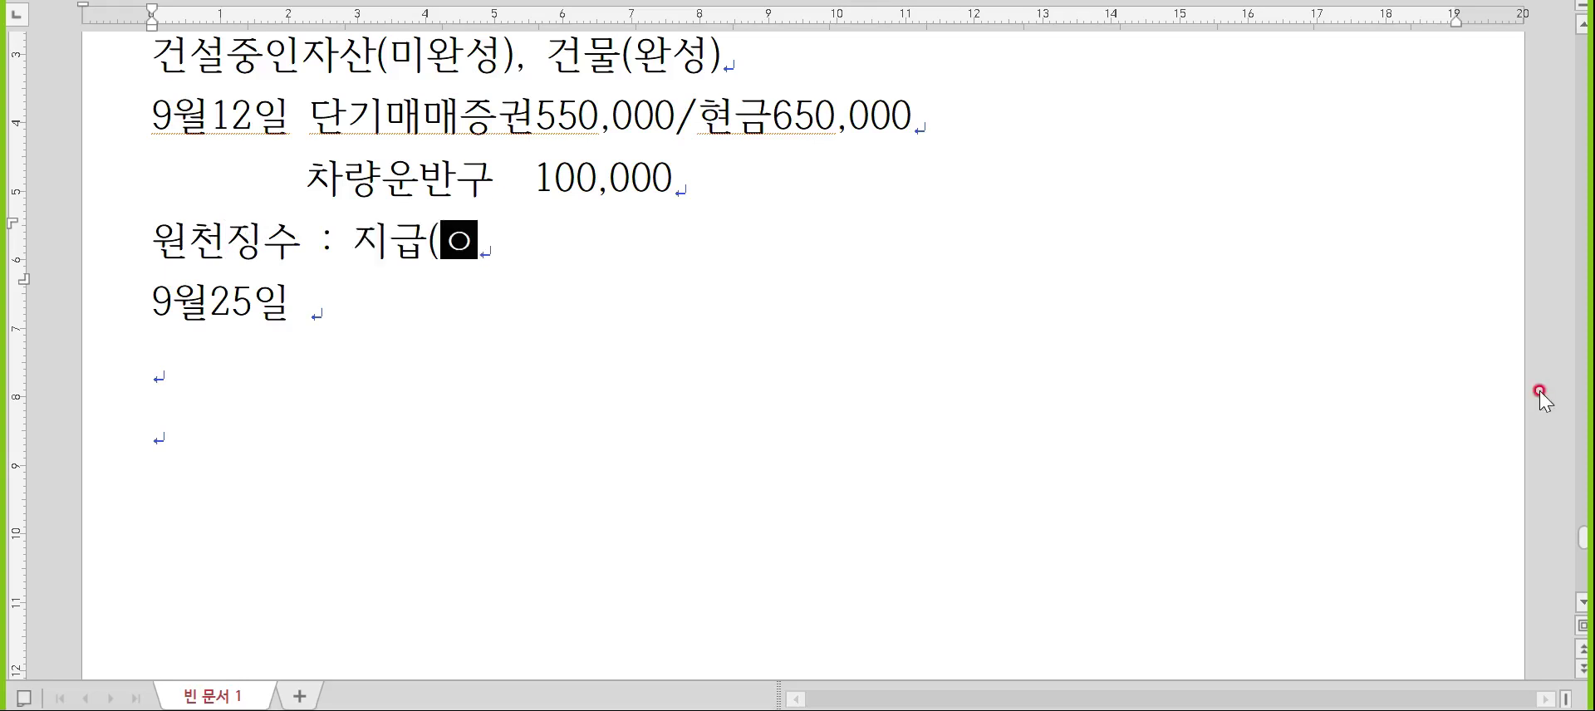
text(예수금), 수입(ㅅ)
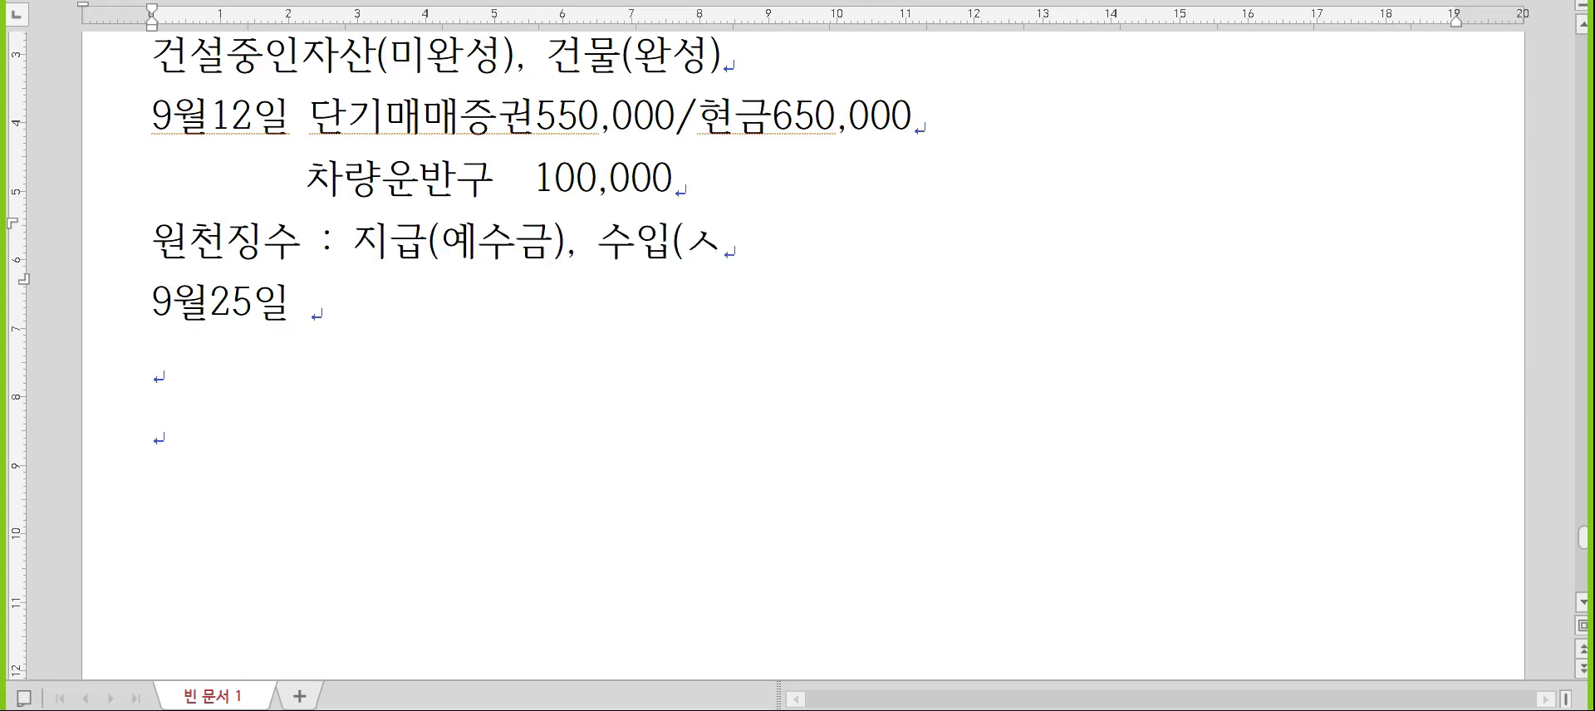
key(BackSpace)
text(선납세금 - 이자)
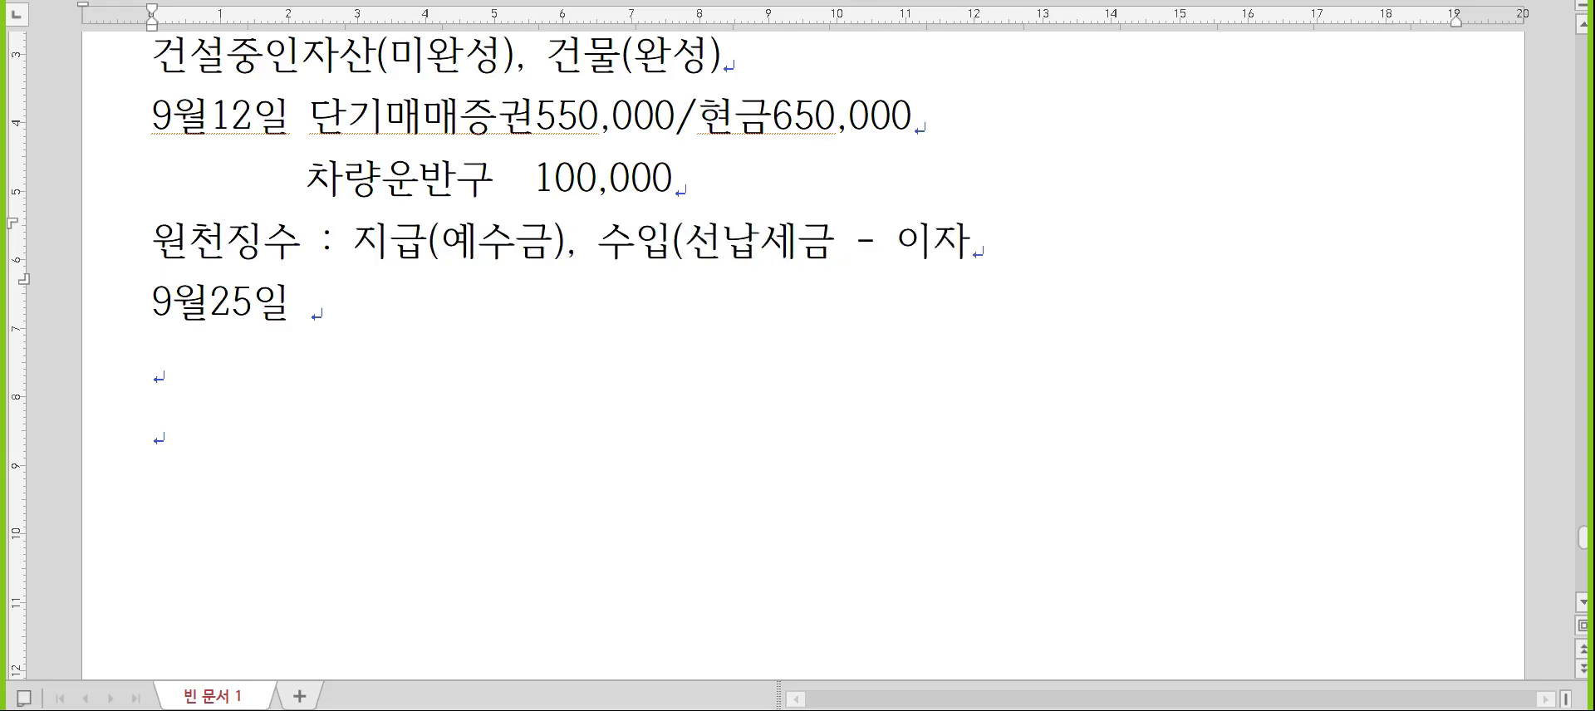
text(수익, 법인세중간)
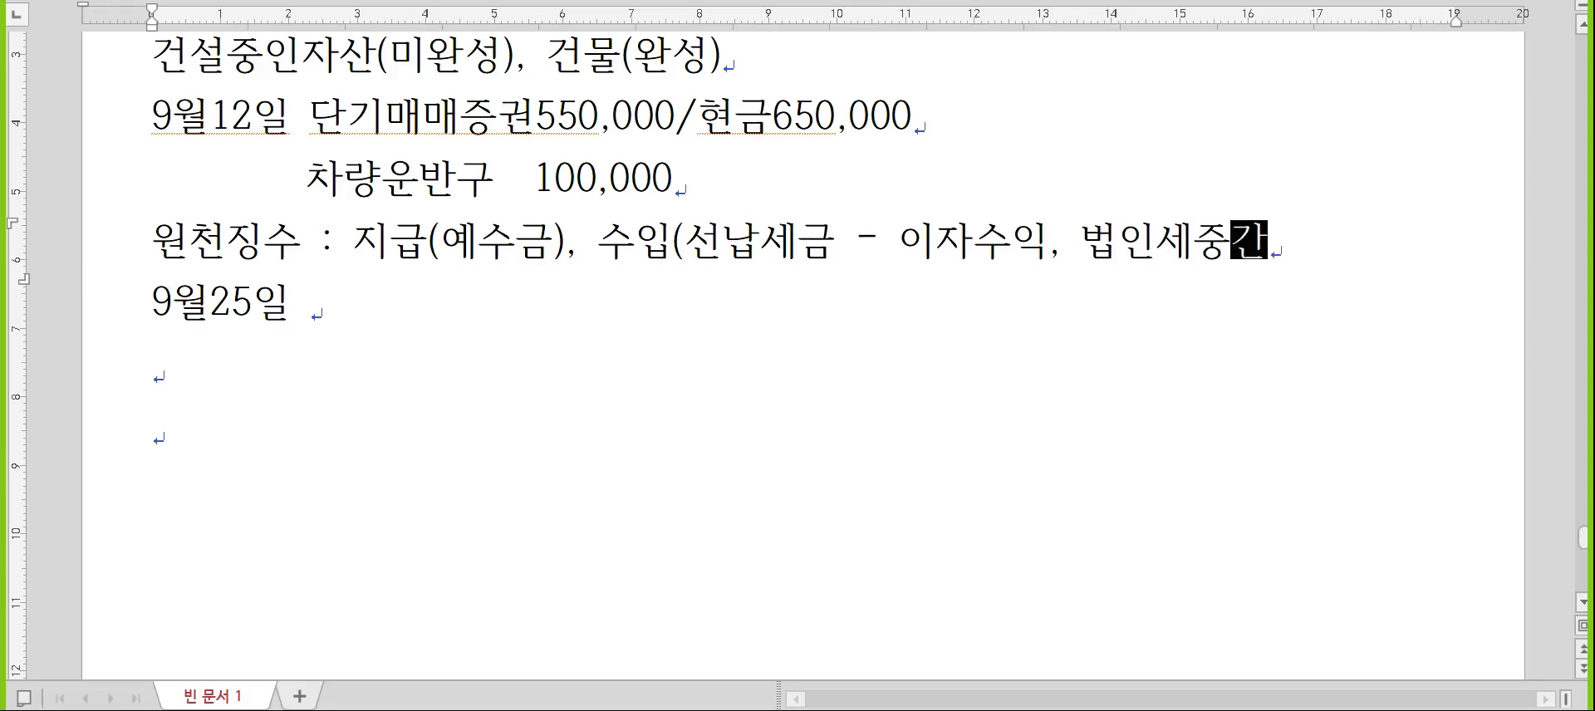
text(예납))
- Add the debit account "선납세금" to the 9월25일 line and switch to the calculator to compute 600000 × 0.154
key(Down)
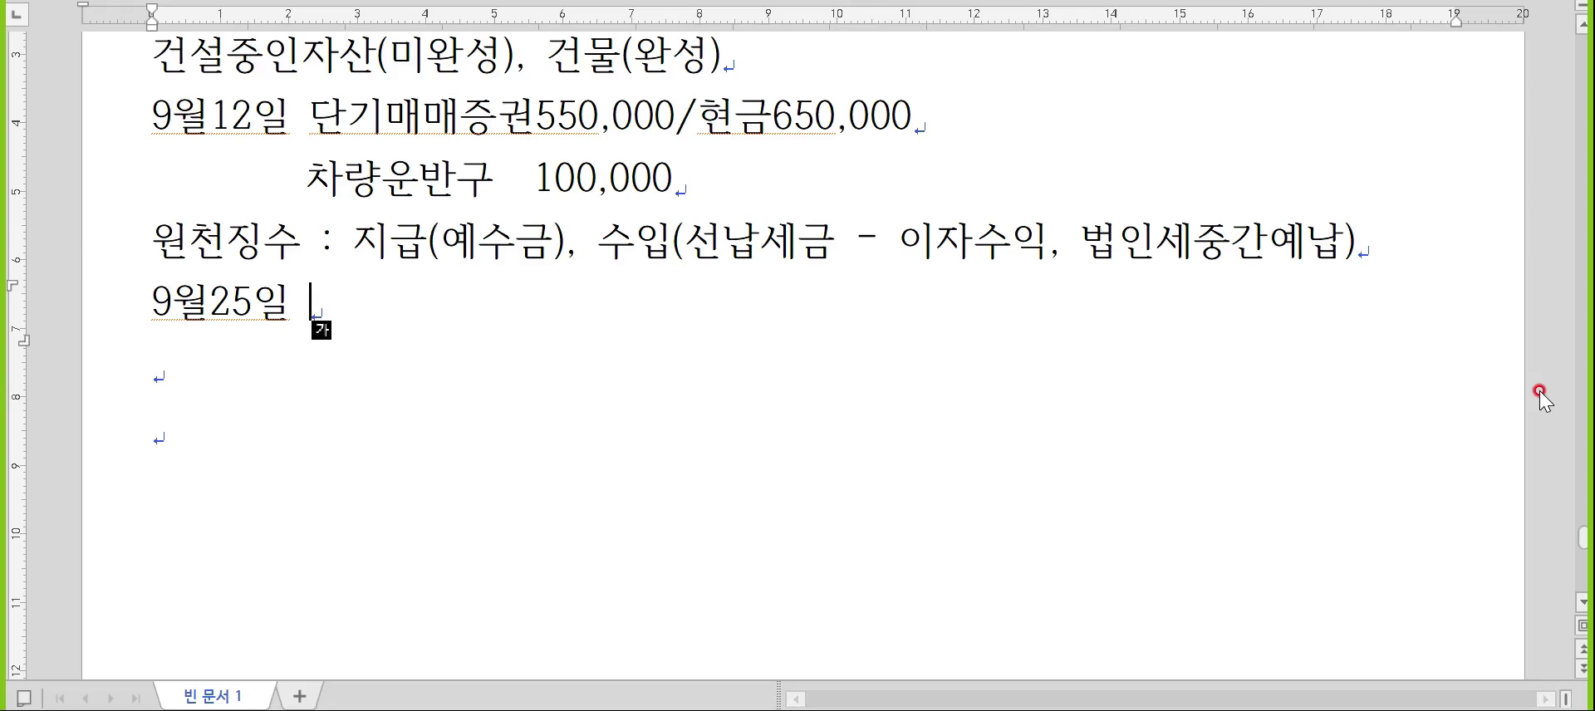
text(선납세금)
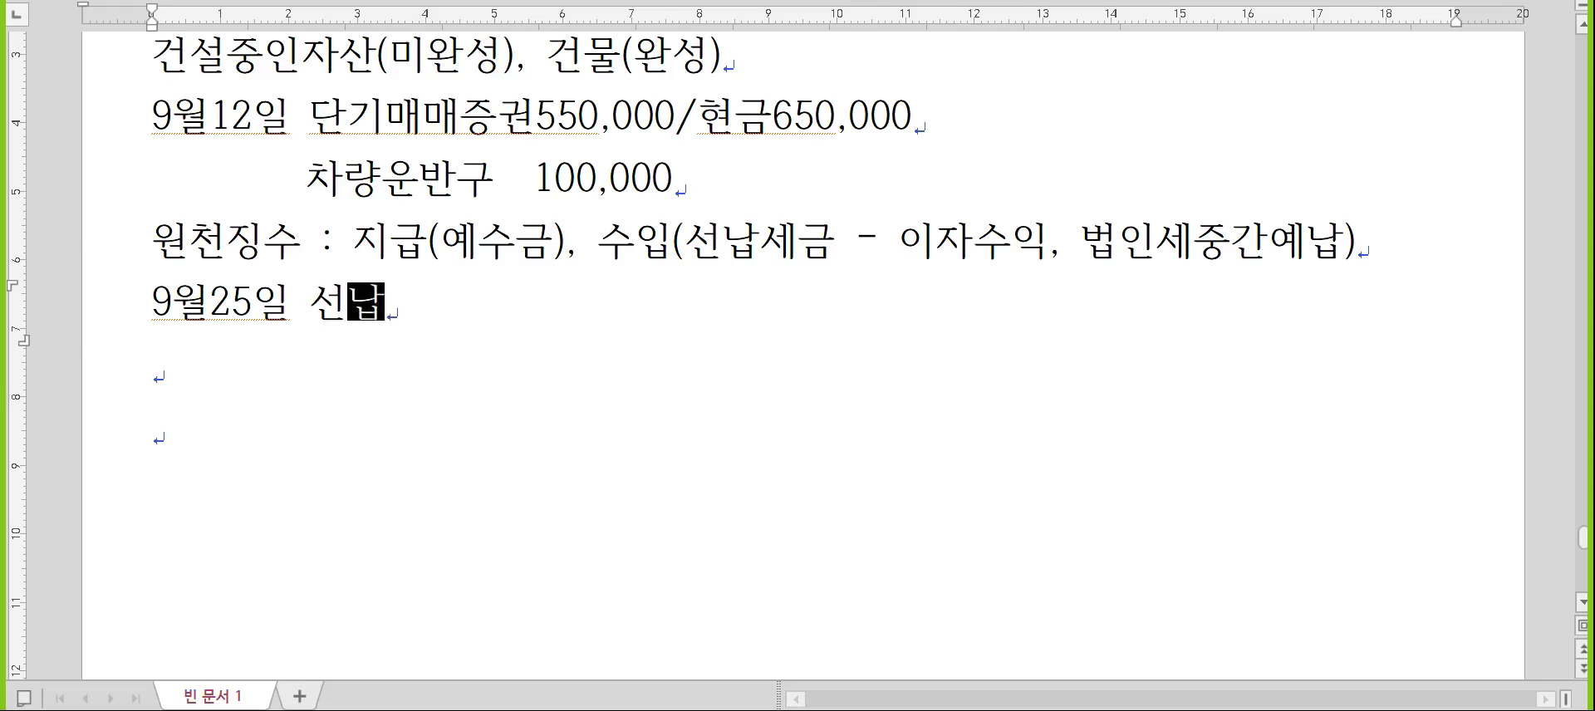
key(alt+Tab)
key(alt+Tab)
key(alt+Tab)
key(alt+Tab)
key(alt+Tab)
key(alt+Tab)
key(alt+Tab)
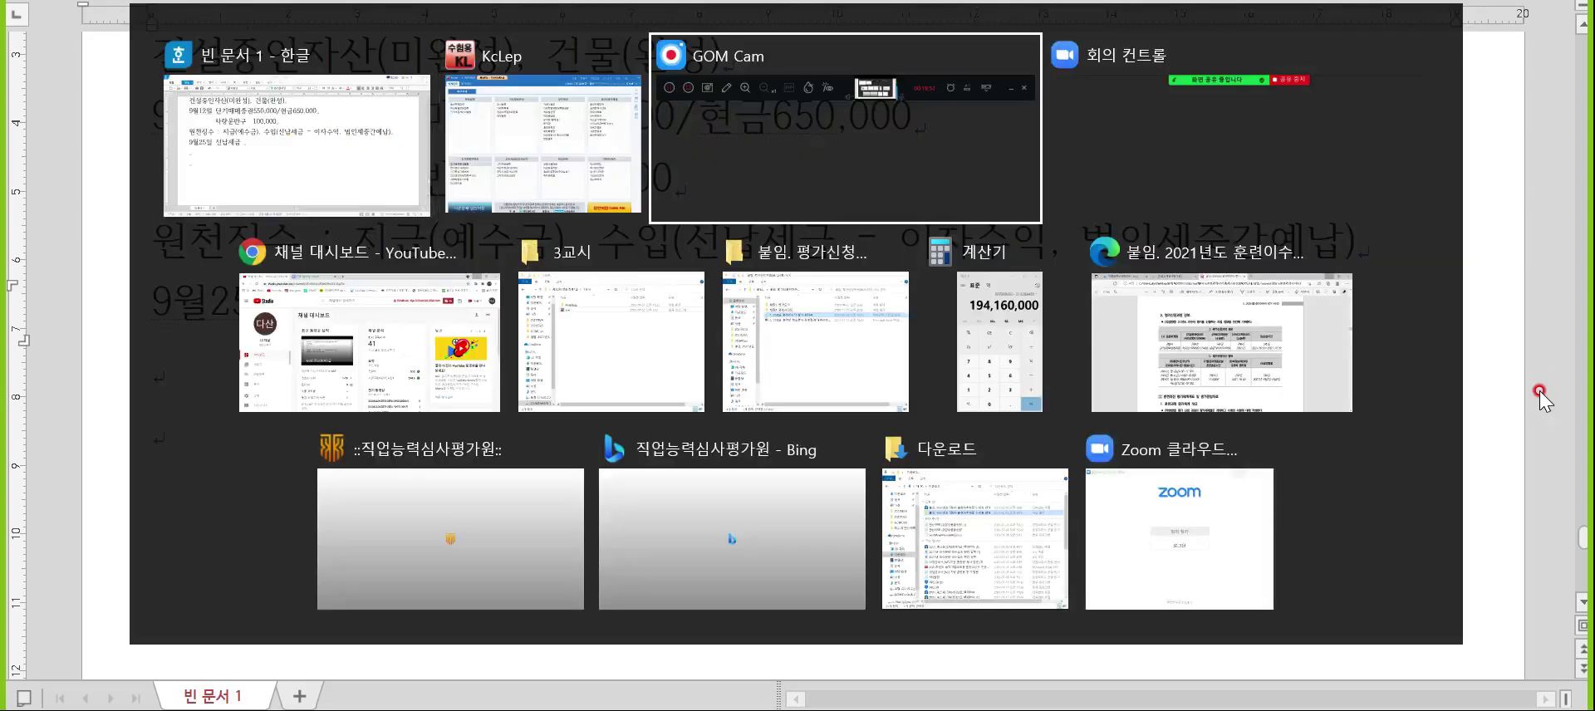
key(Escape)
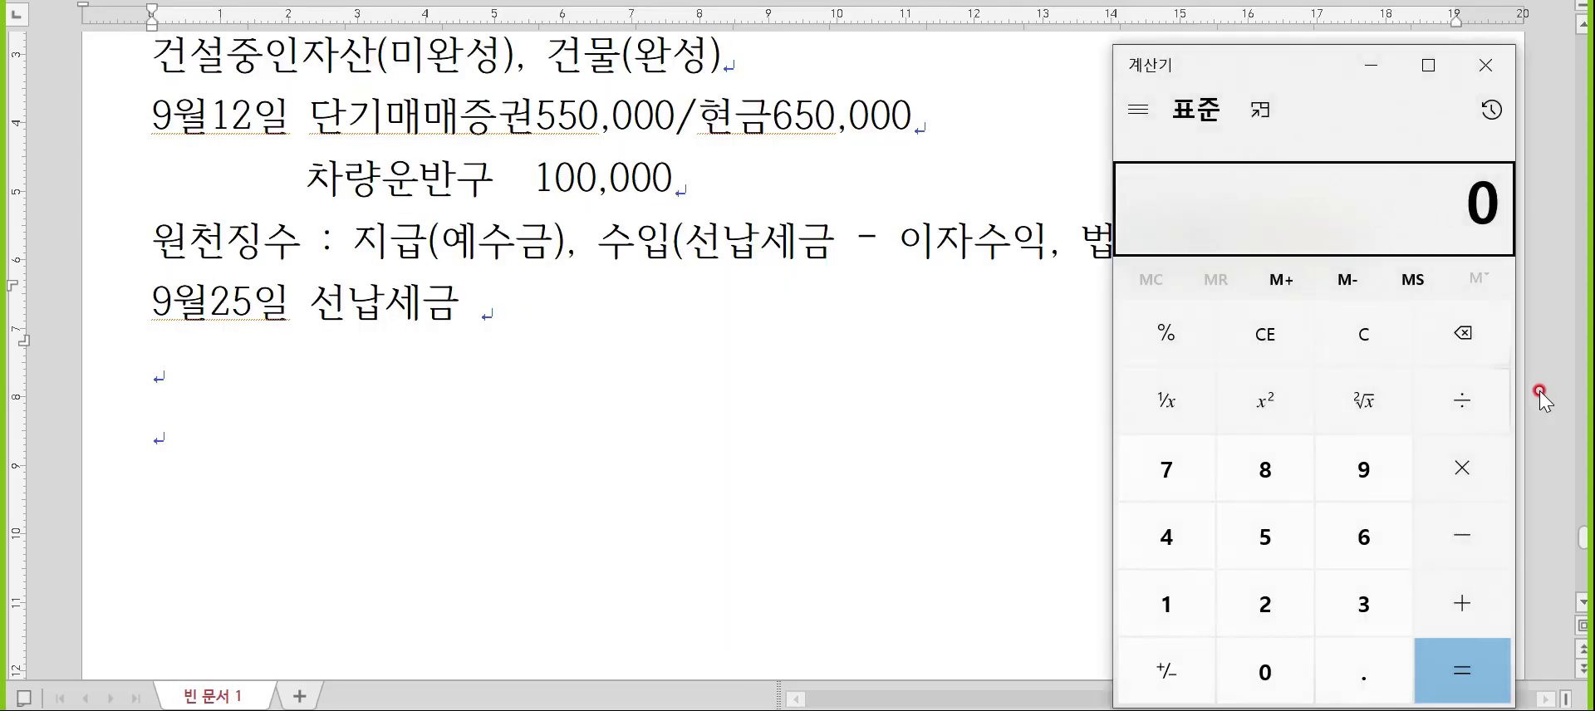
text(600000*.1)
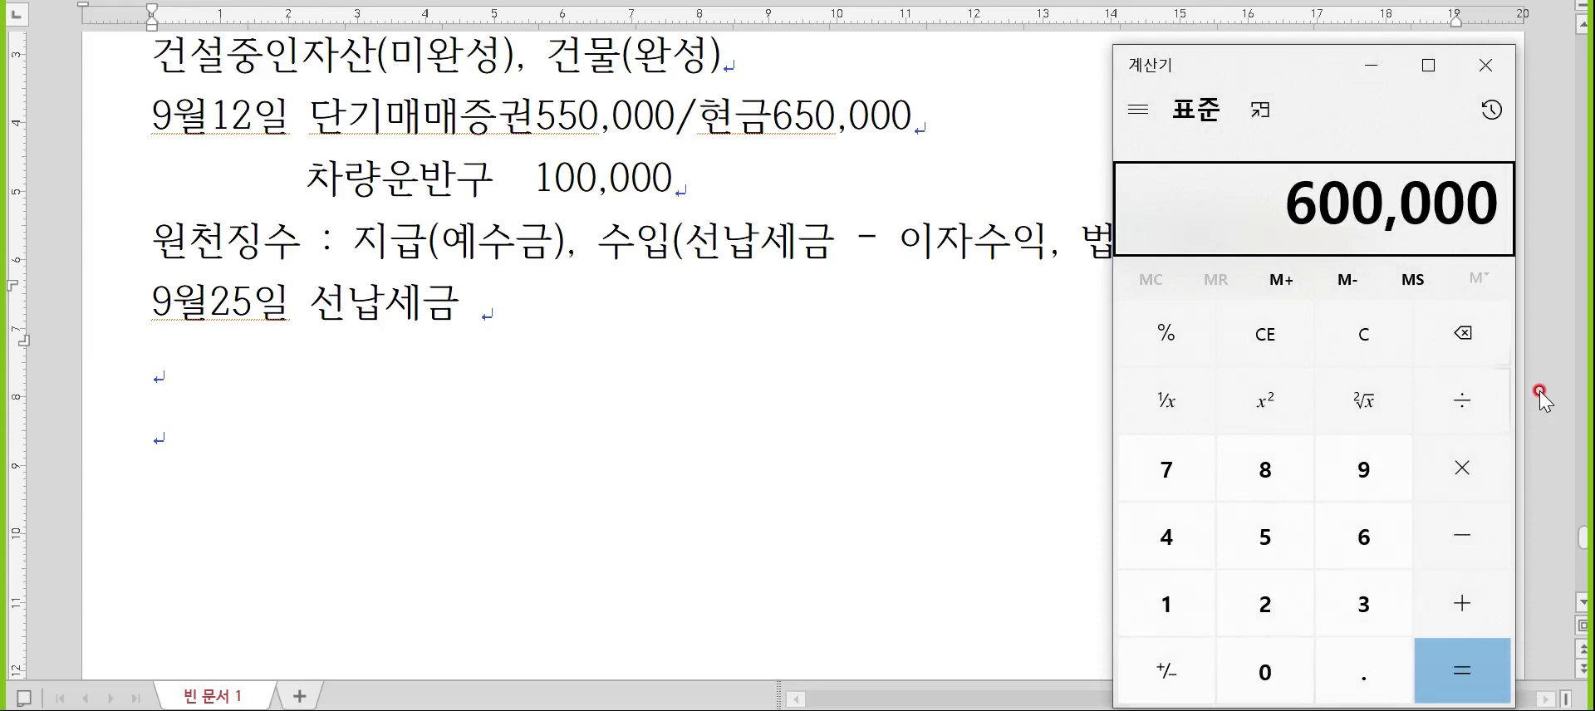
text(54)
key(Return)
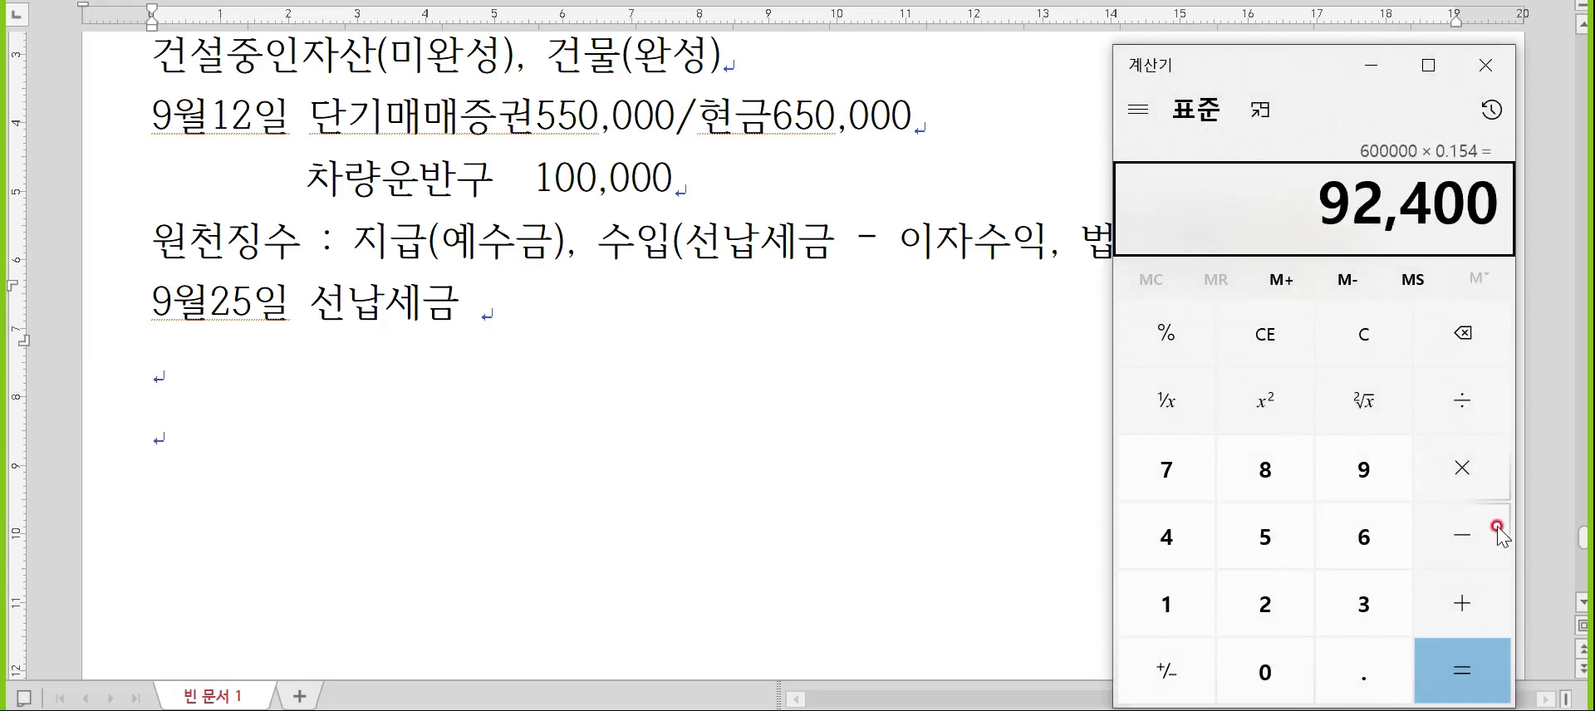
- Return to the document and continue the 9월25일 entry with "92,400/이자수익" after 선납세금
click(569, 291)
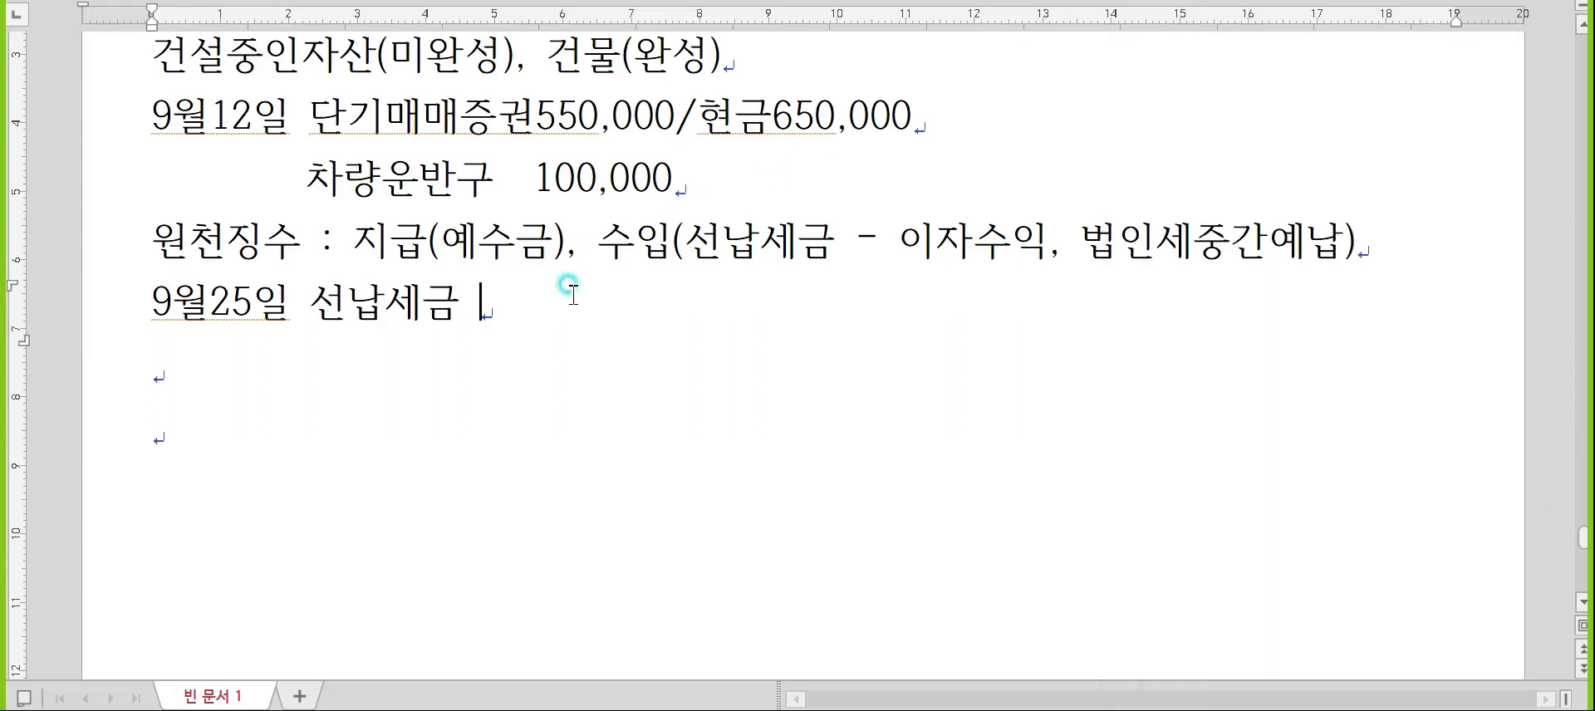
text(92,400)
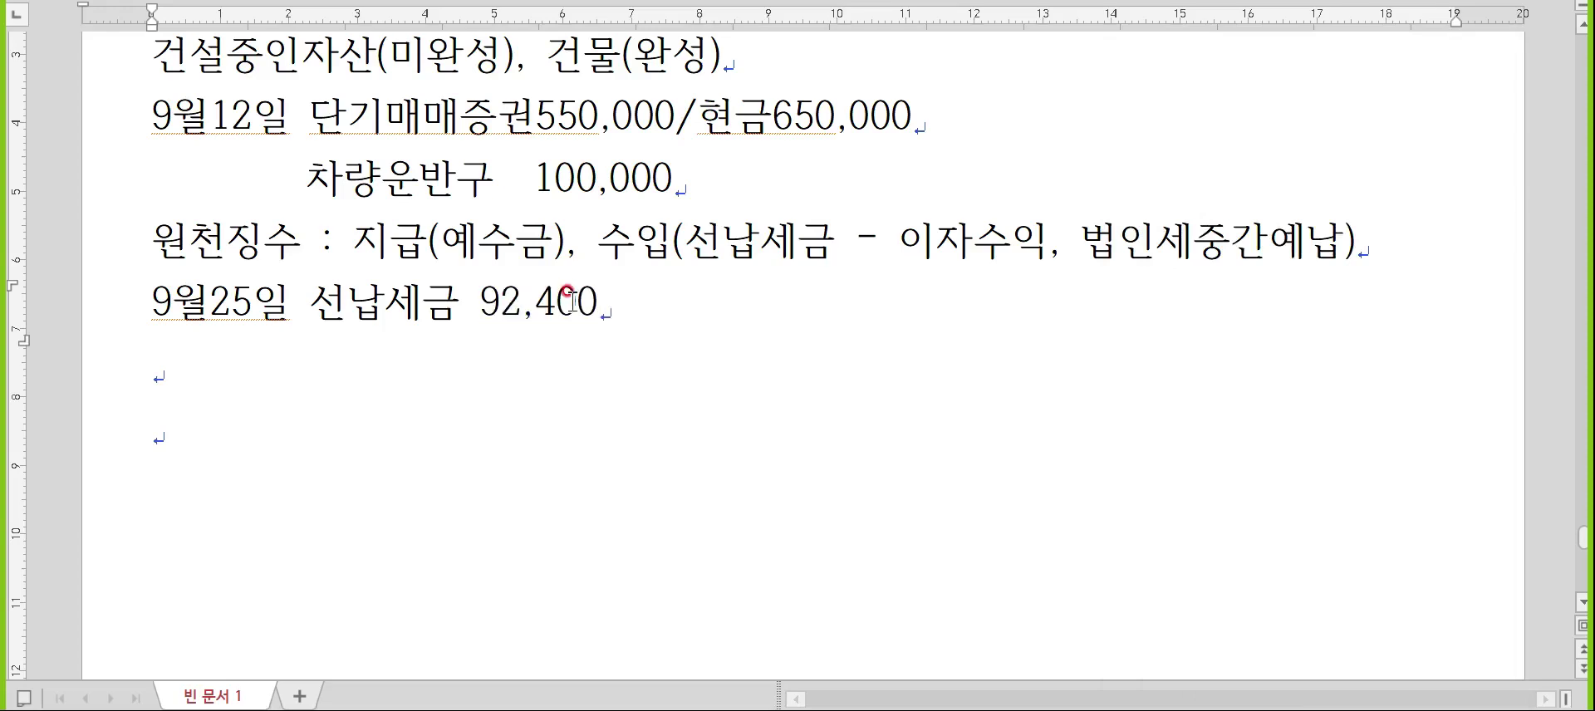
text(/이자수익)
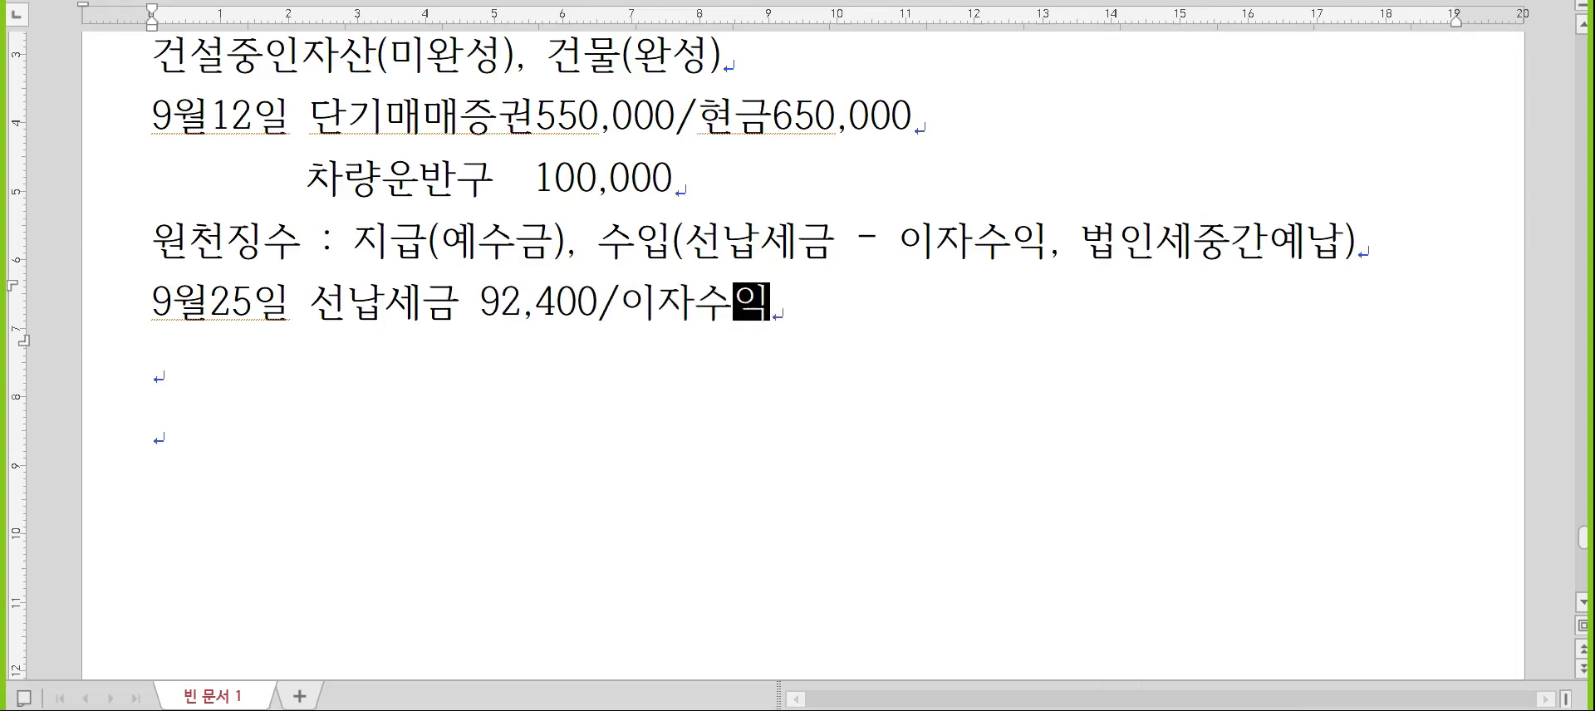
- Complete the 9월25일 entry with "600,000" after 이자수익 and add an aligned second line "보통예금 507,600"
text(600,000)
key(Return)
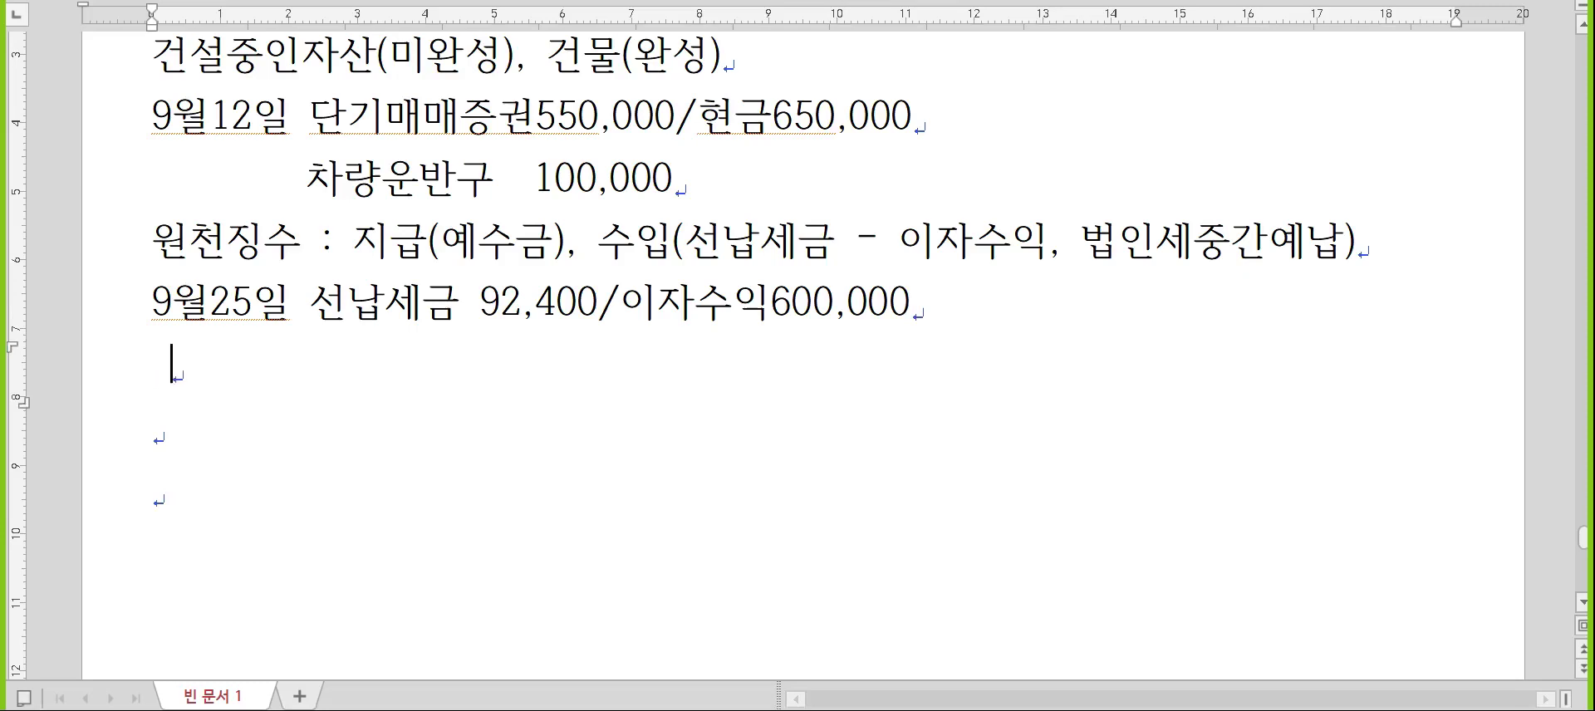
text(통예)
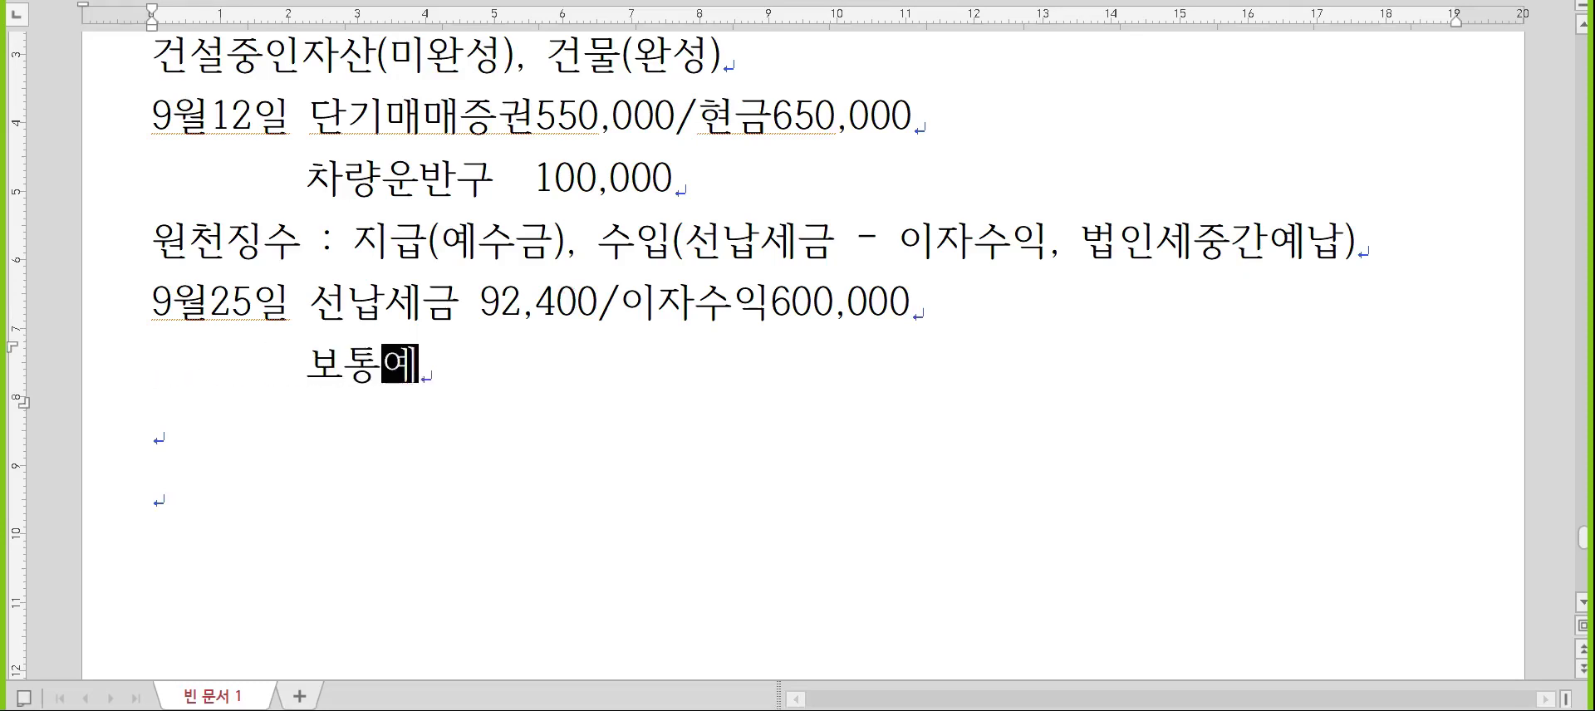
text(금 507,600)
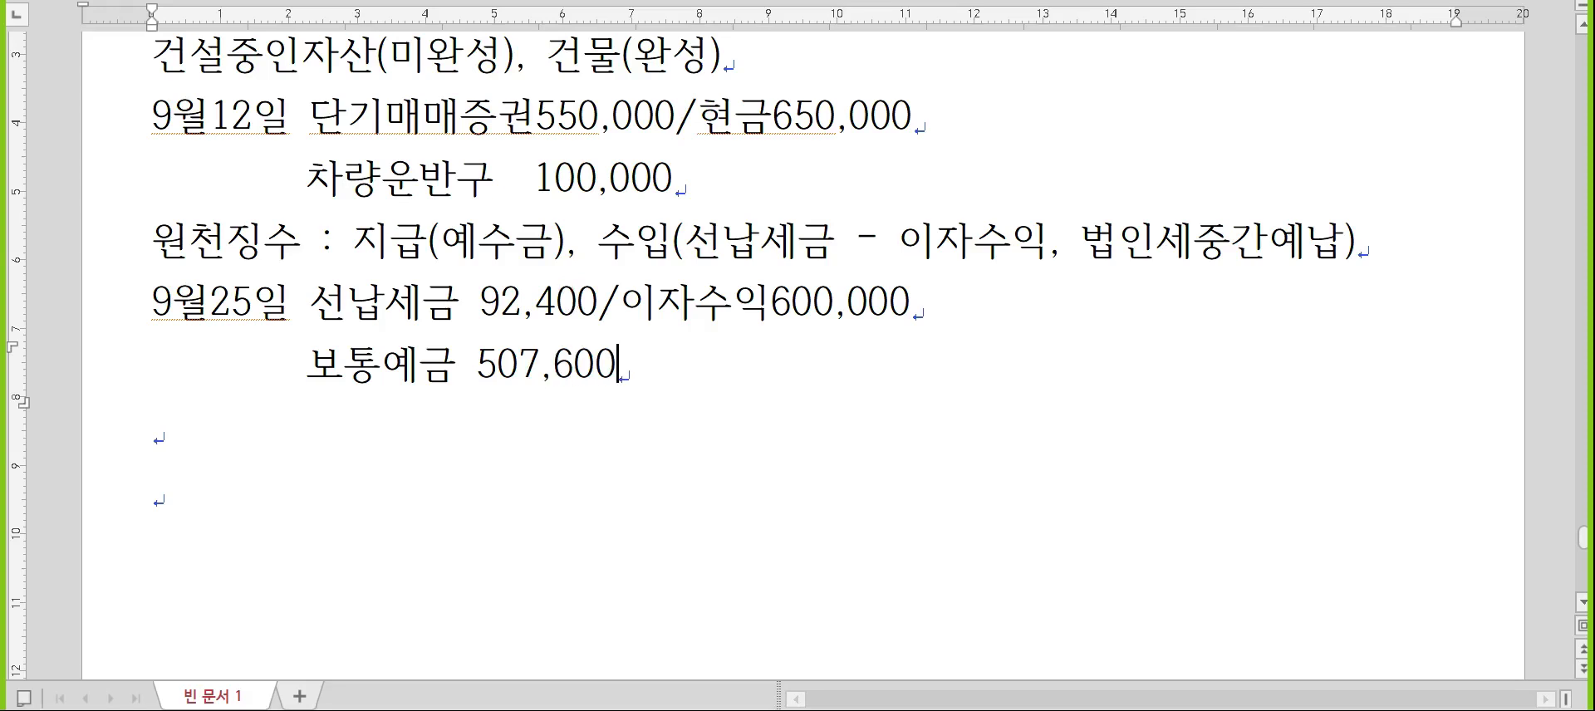
key(Return)
- Add the section heading "문제3. 매입매출전표" below the 9월25일 entry
scroll(753, 434, down, 3)
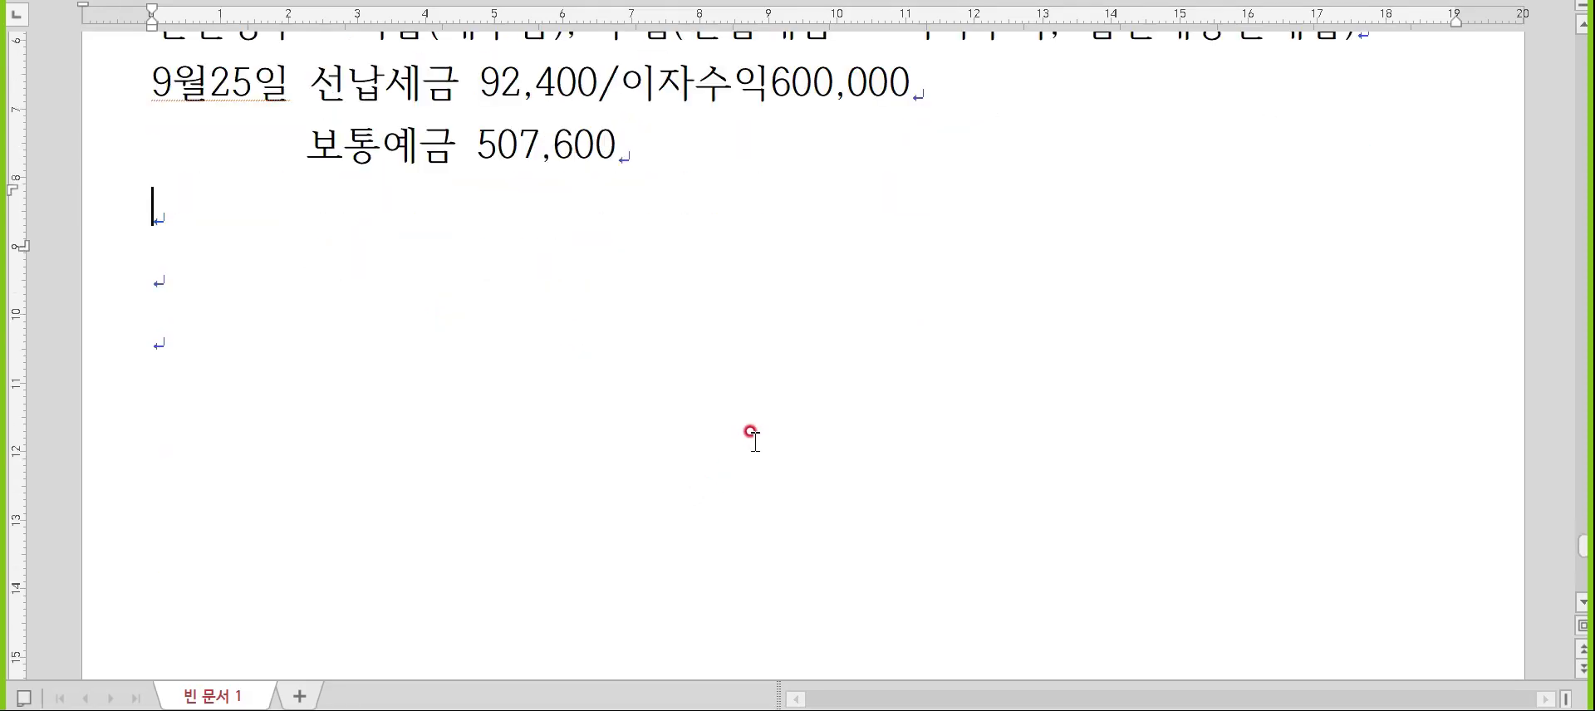
text(문제3.)
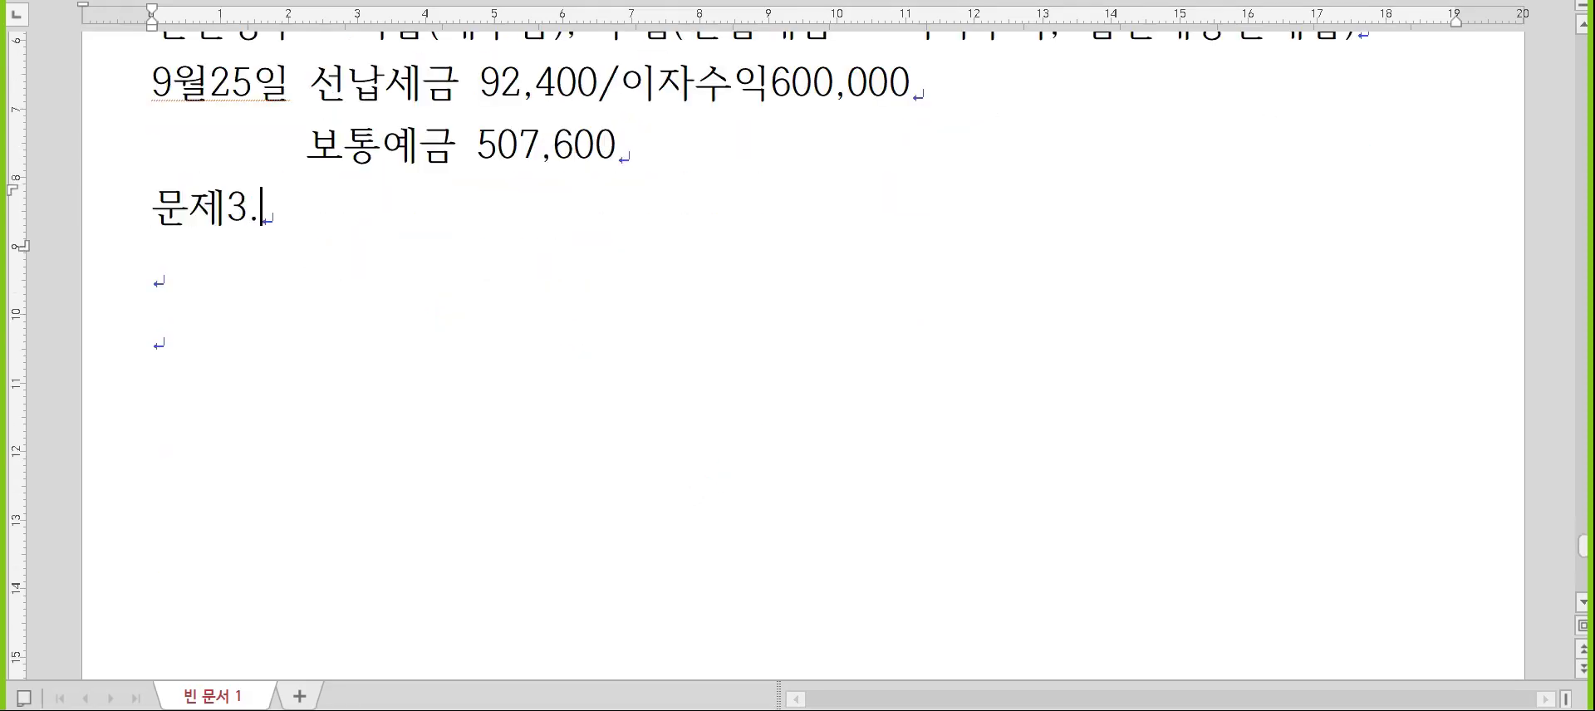
text( 매입맺출전표)
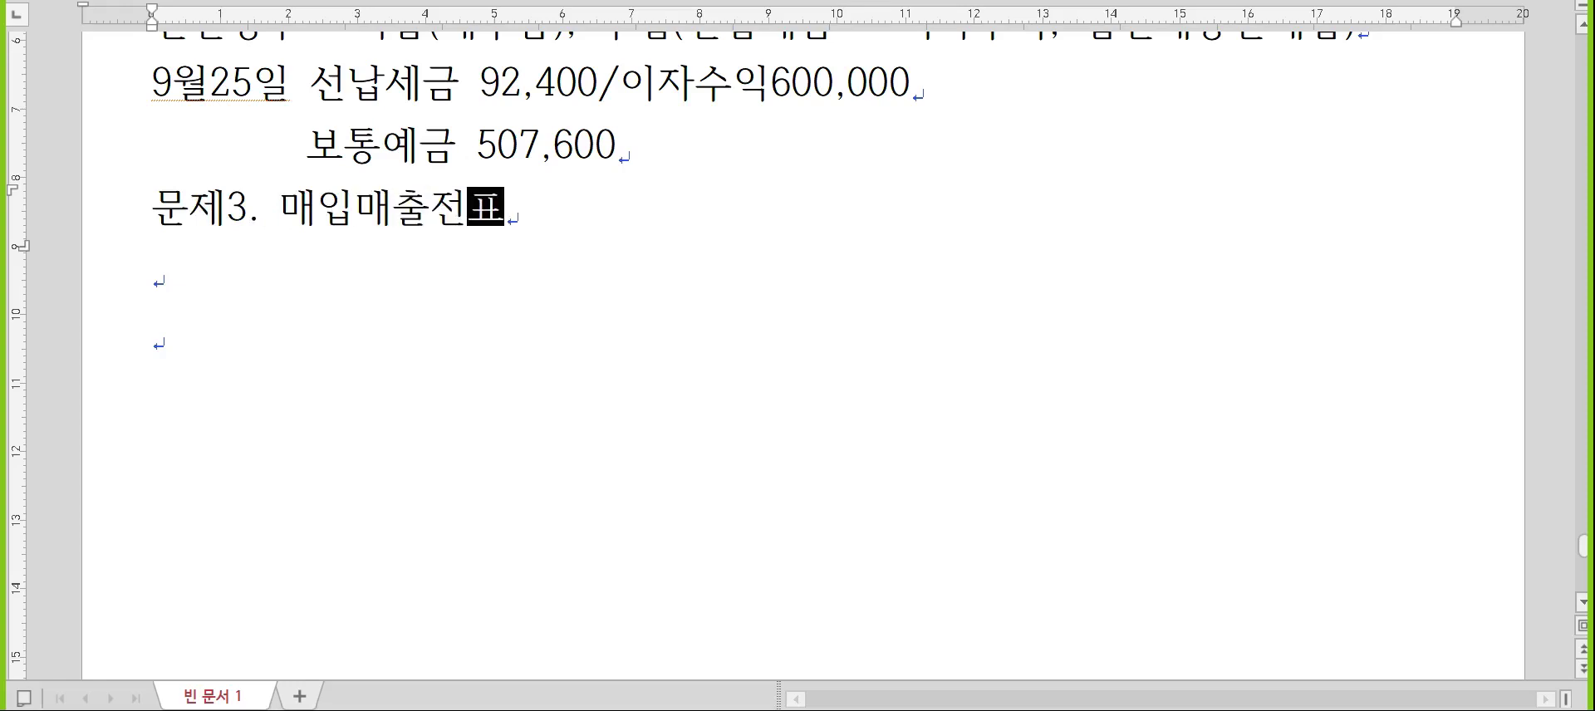
key(Return)
- Under the heading, write the lines "8월20일", "(매입면세)", "하나로" and "여"
text(8우월20일)
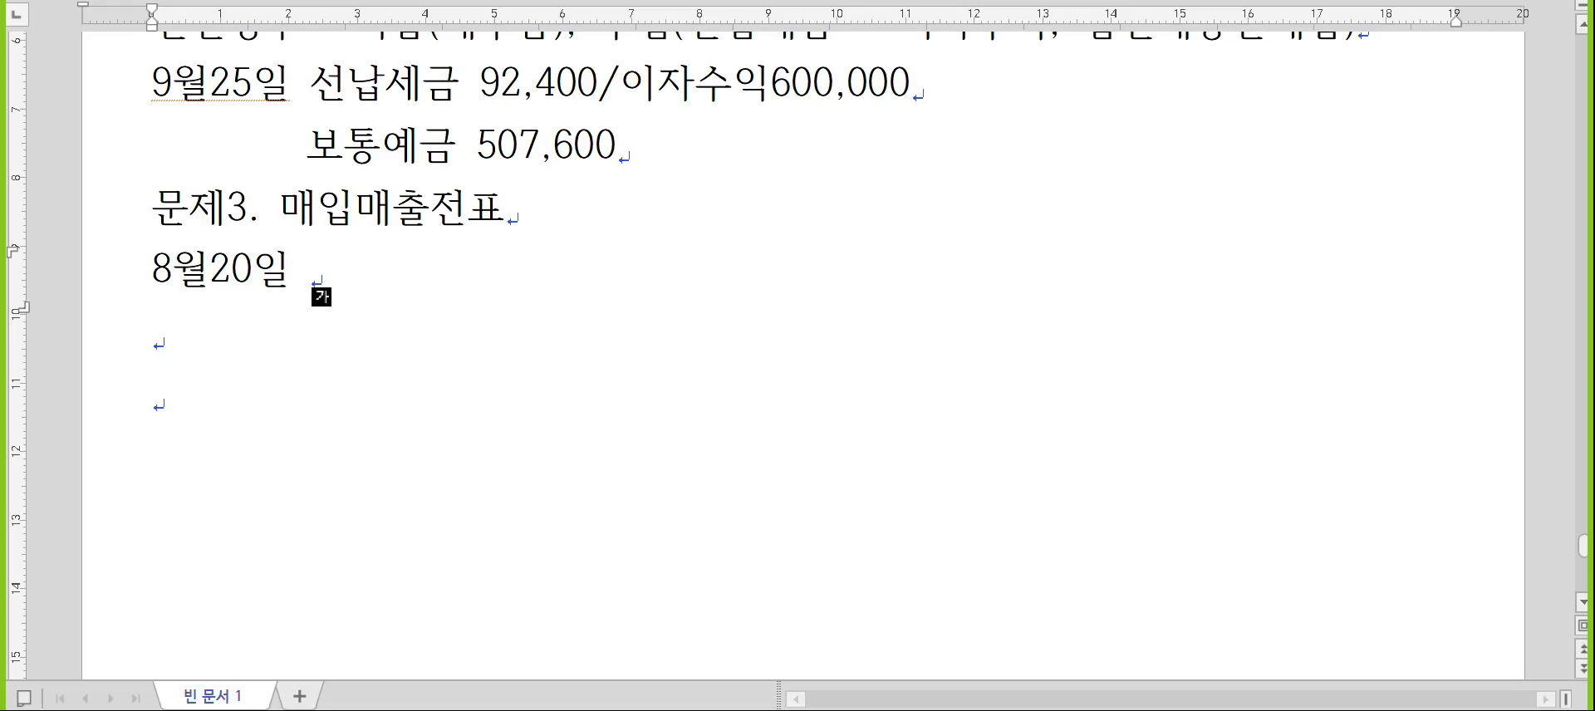
key(Return)
text((매입면세))
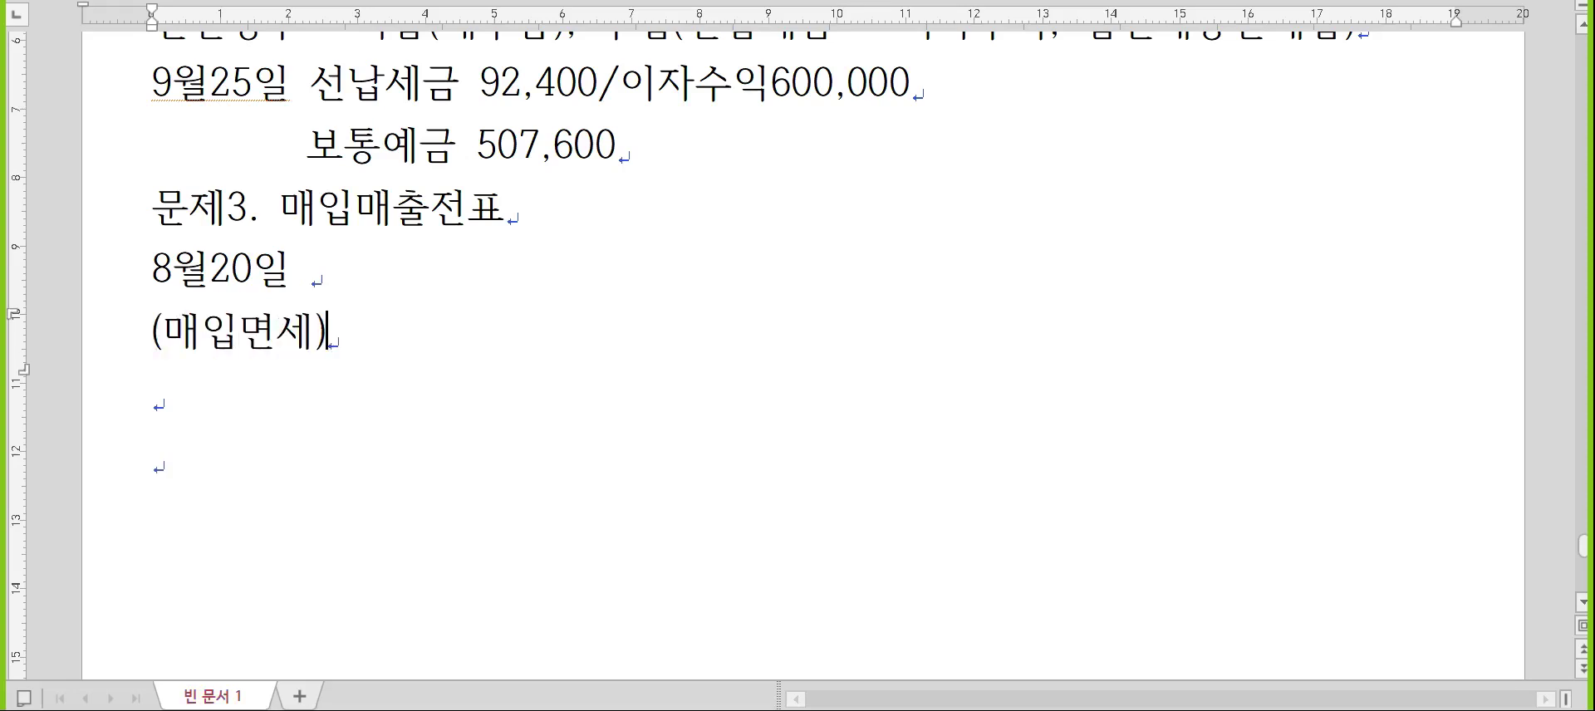
key(Return)
text(하나로)
key(Return)
text(ㅇㅕ)
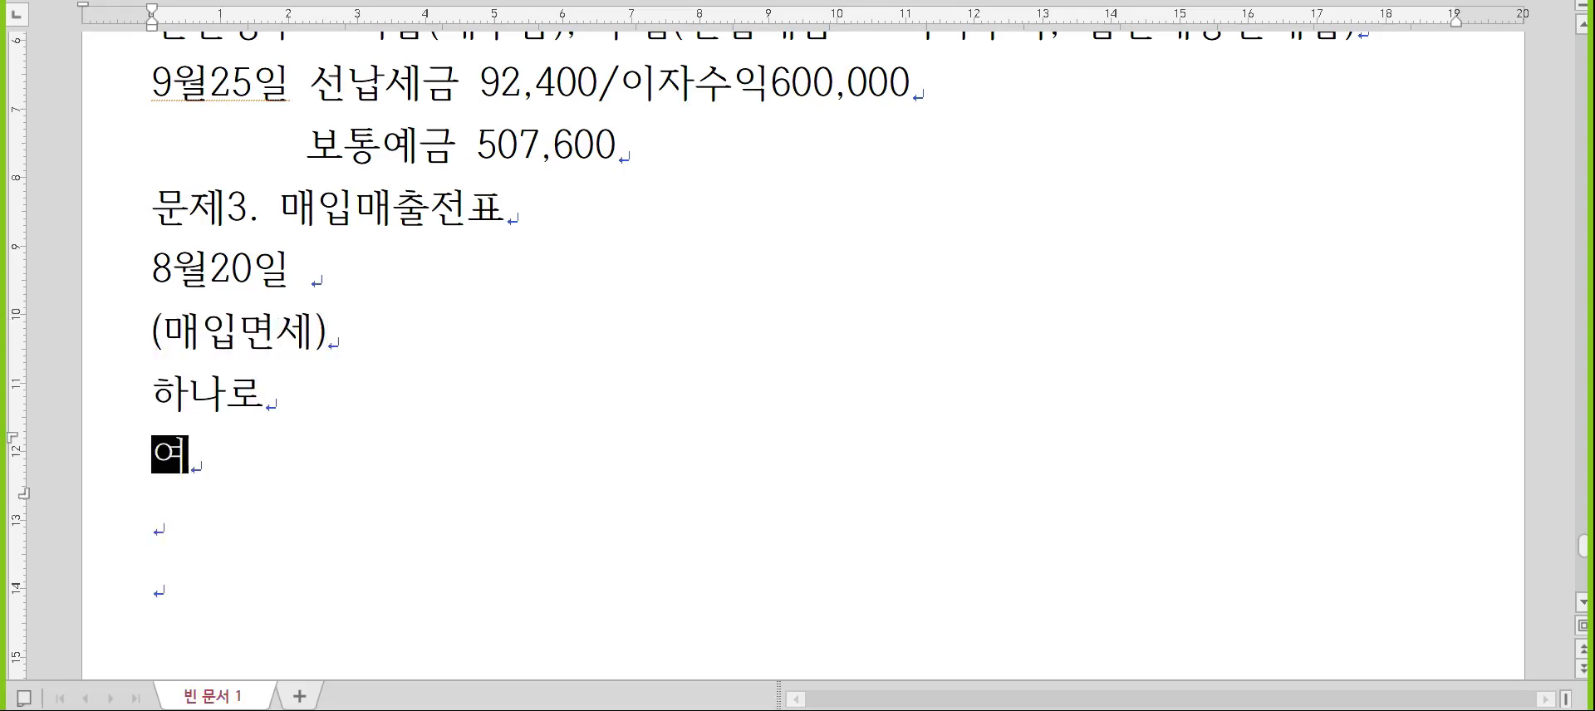
- Add the journal entry "(5)복리후생비200,000/현금200,000" after 8월20일 on the same line
key(Up)
key(Up)
key(Up)
key(Up)
key(End)
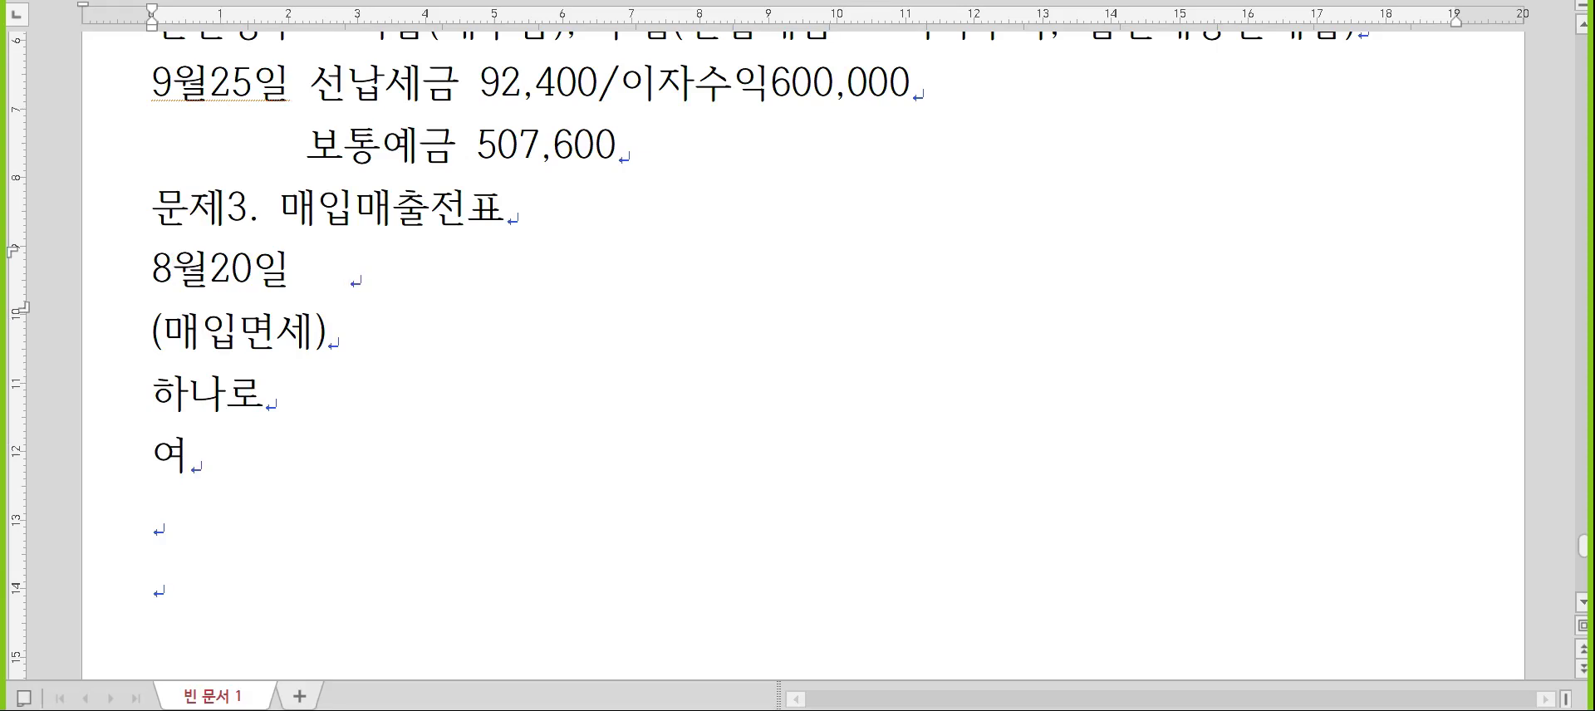
text((5)복)
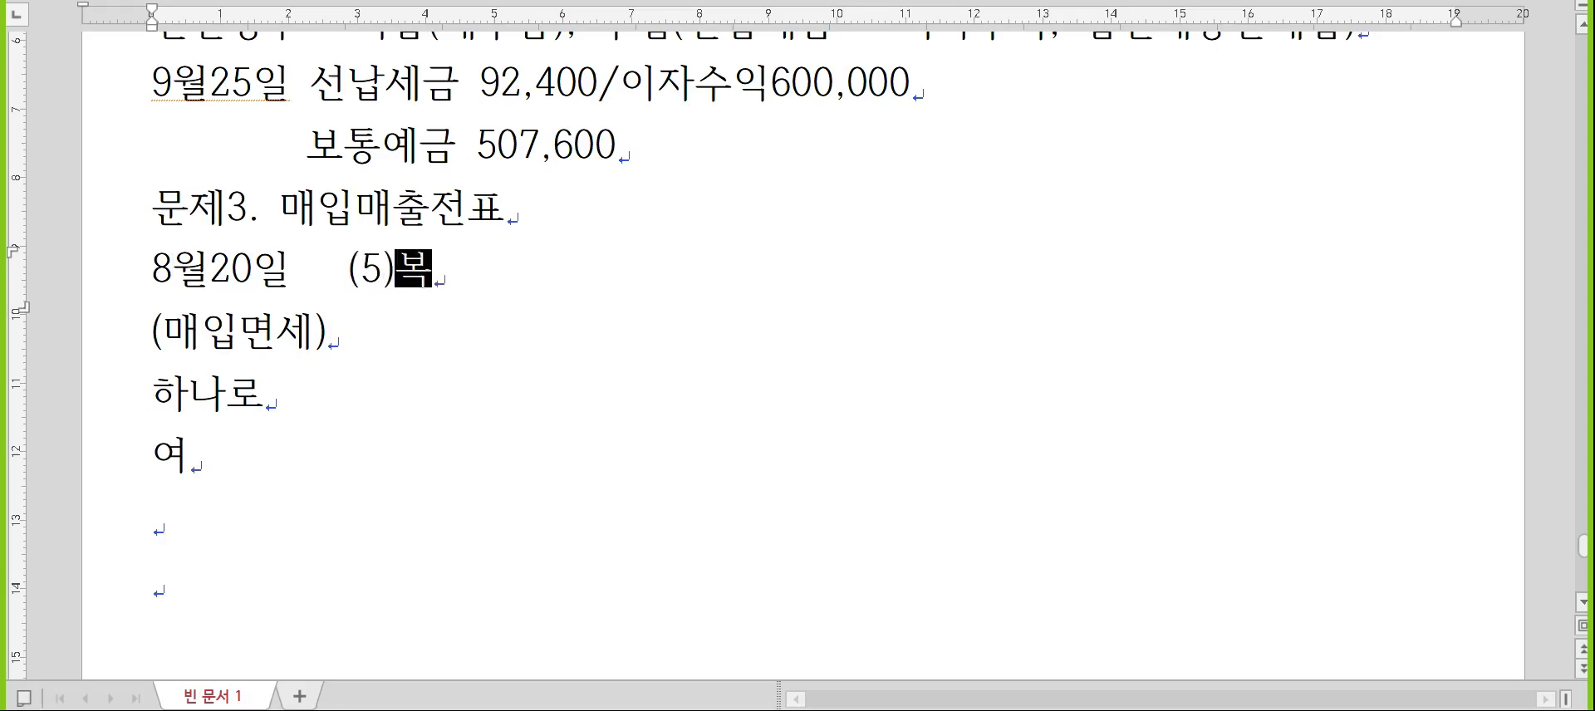
text(리후생비200,000/혀ㅛㄱ)
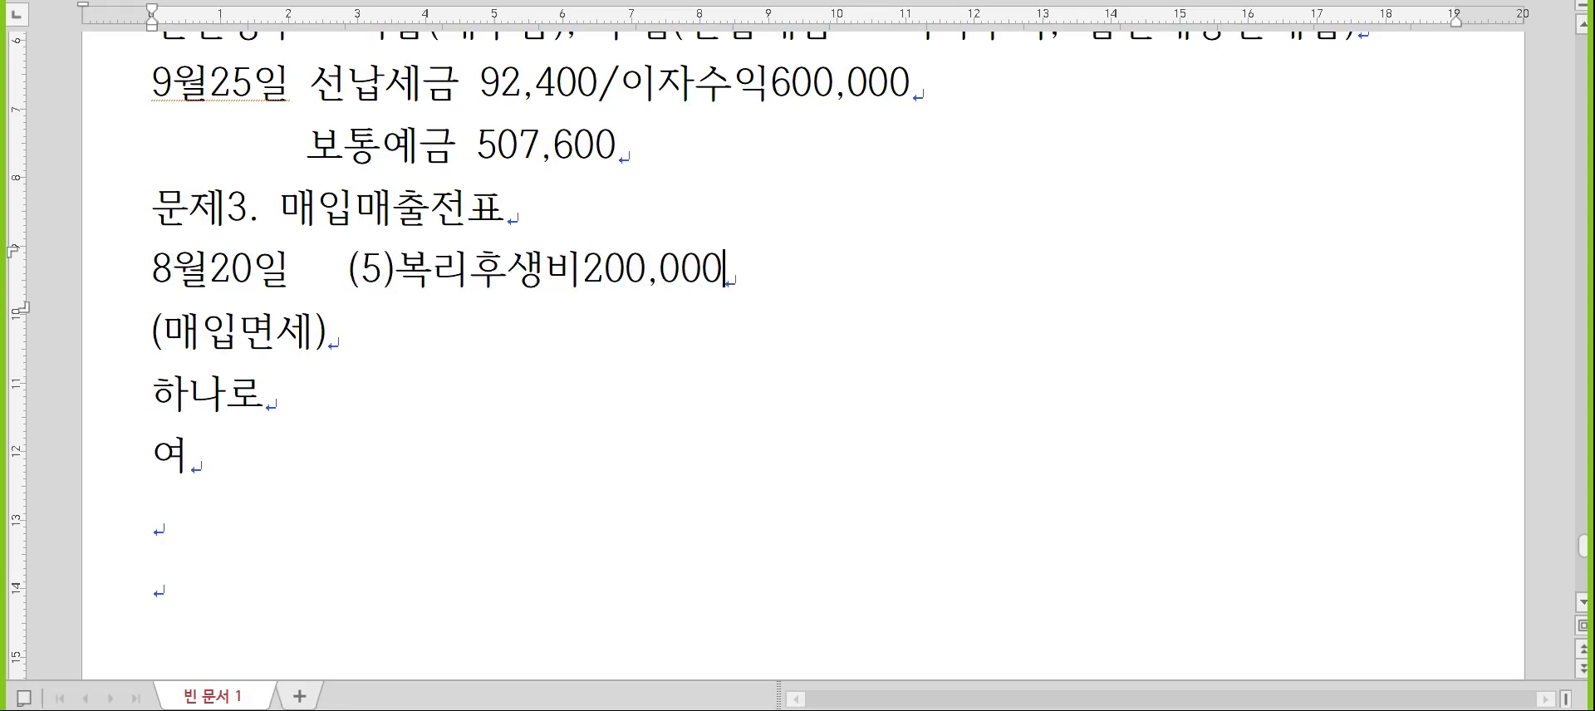
key(BackSpace)
key(BackSpace)
key(BackSpace)
text(ㅎㅕㄴ금200,000)
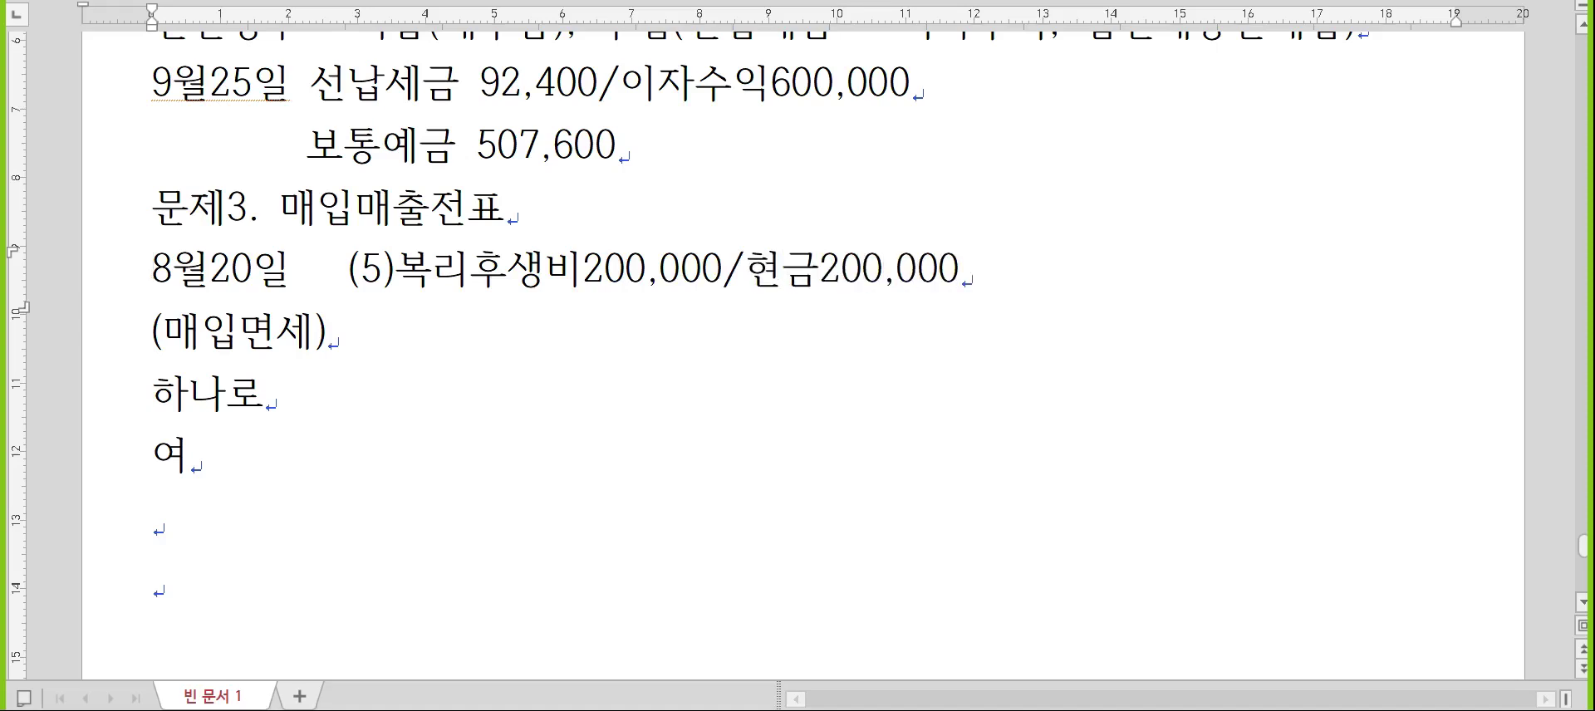
- Insert a line above the 8월20일 entry reading "증빙 : 세금계산서, 계산서, 신용카드, 현금영수증"
key(Up)
key(Return)
text(증빙 :)
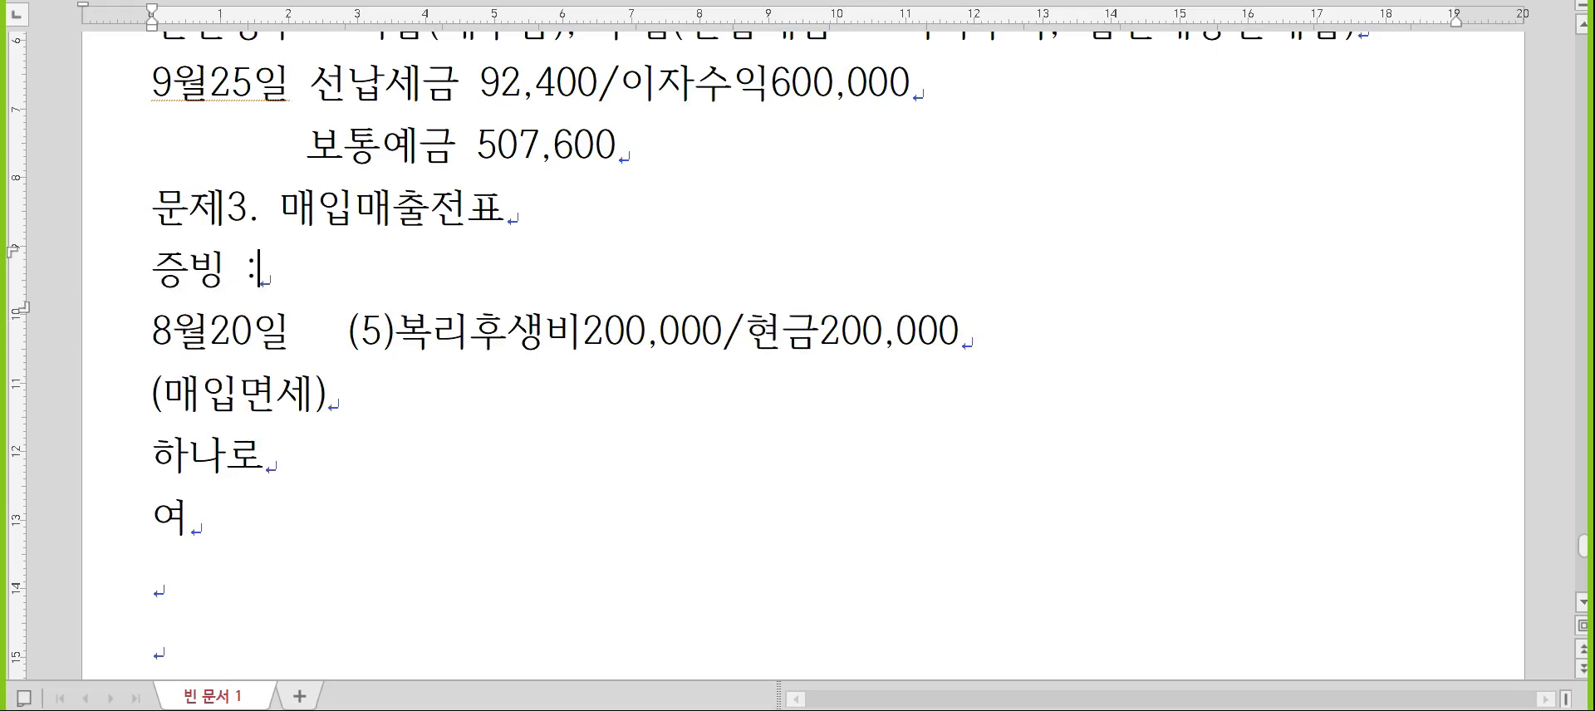
text( 세금계산서, ㄱ)
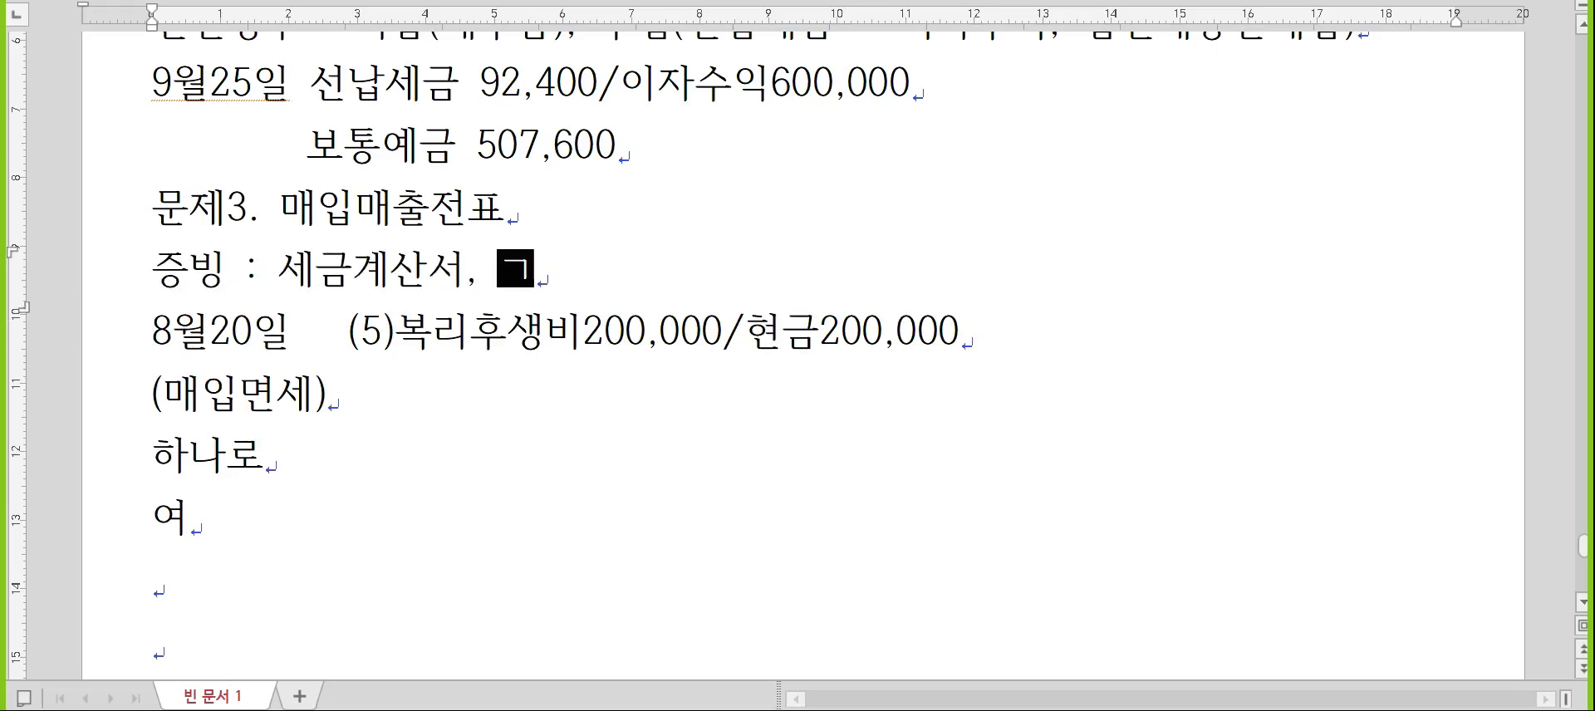
text(ㅖ산서, 신용카드)
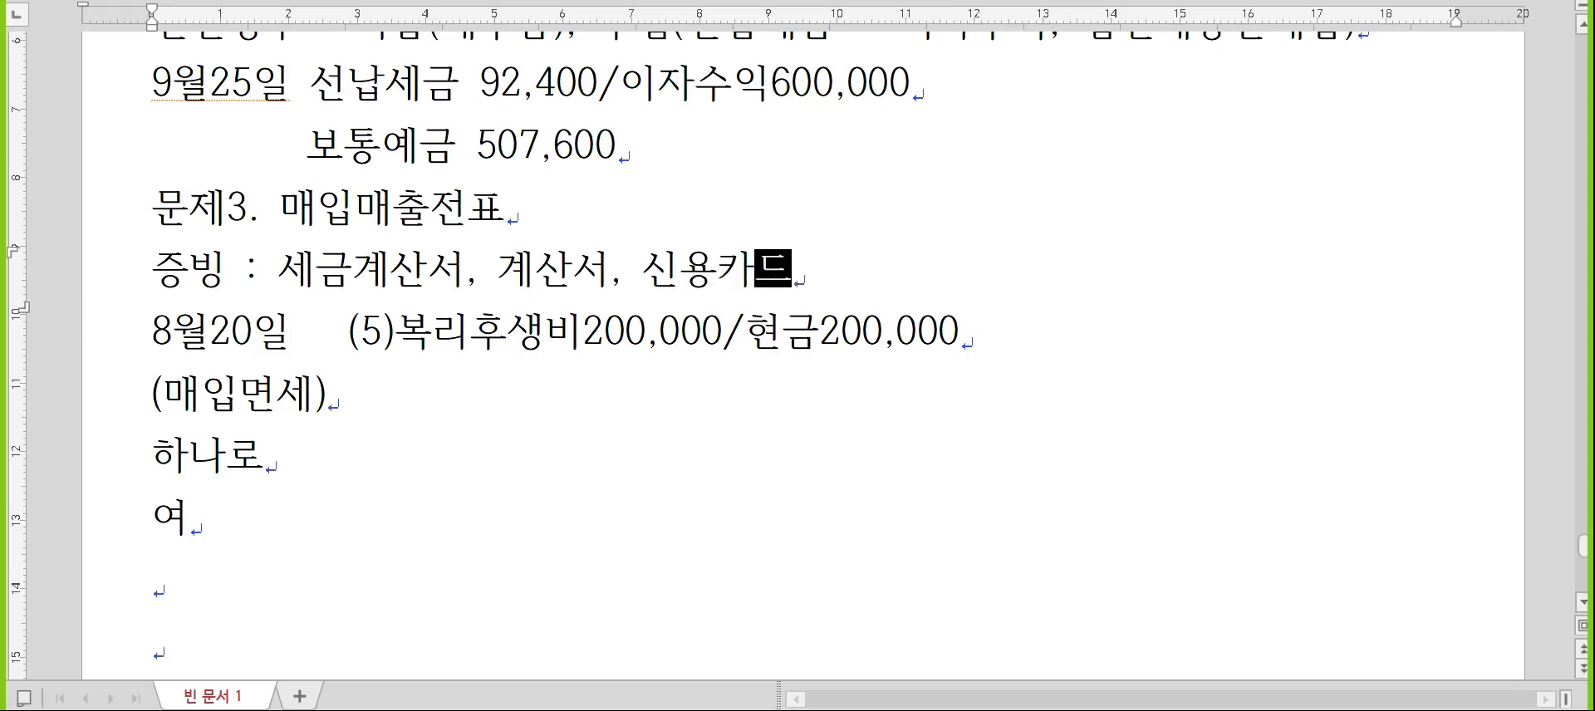
text(, 현금영수증)
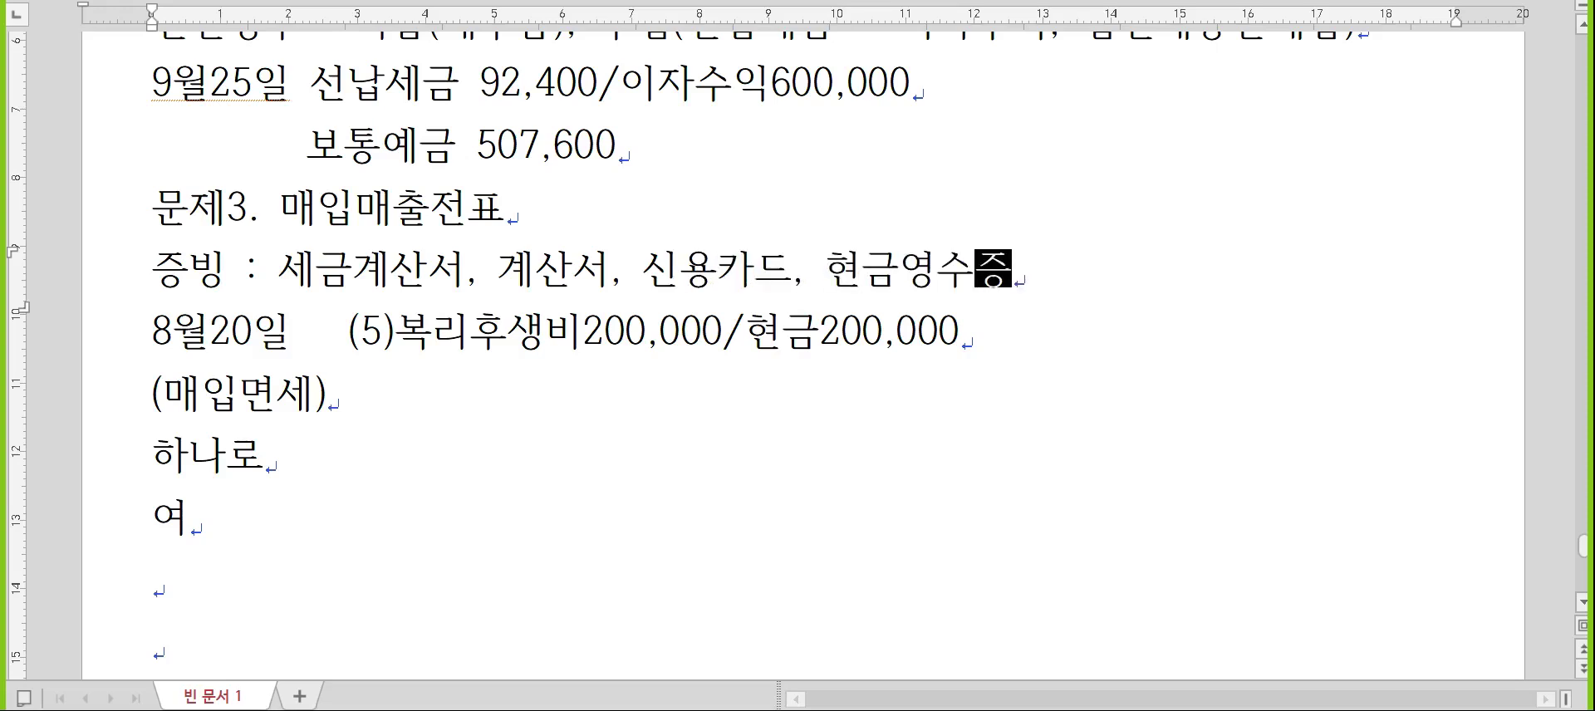
- Look up the word "증빙" in the built-in dictionary, and close the result
key(Home)
key(shift+Right)
key(shift+Right)
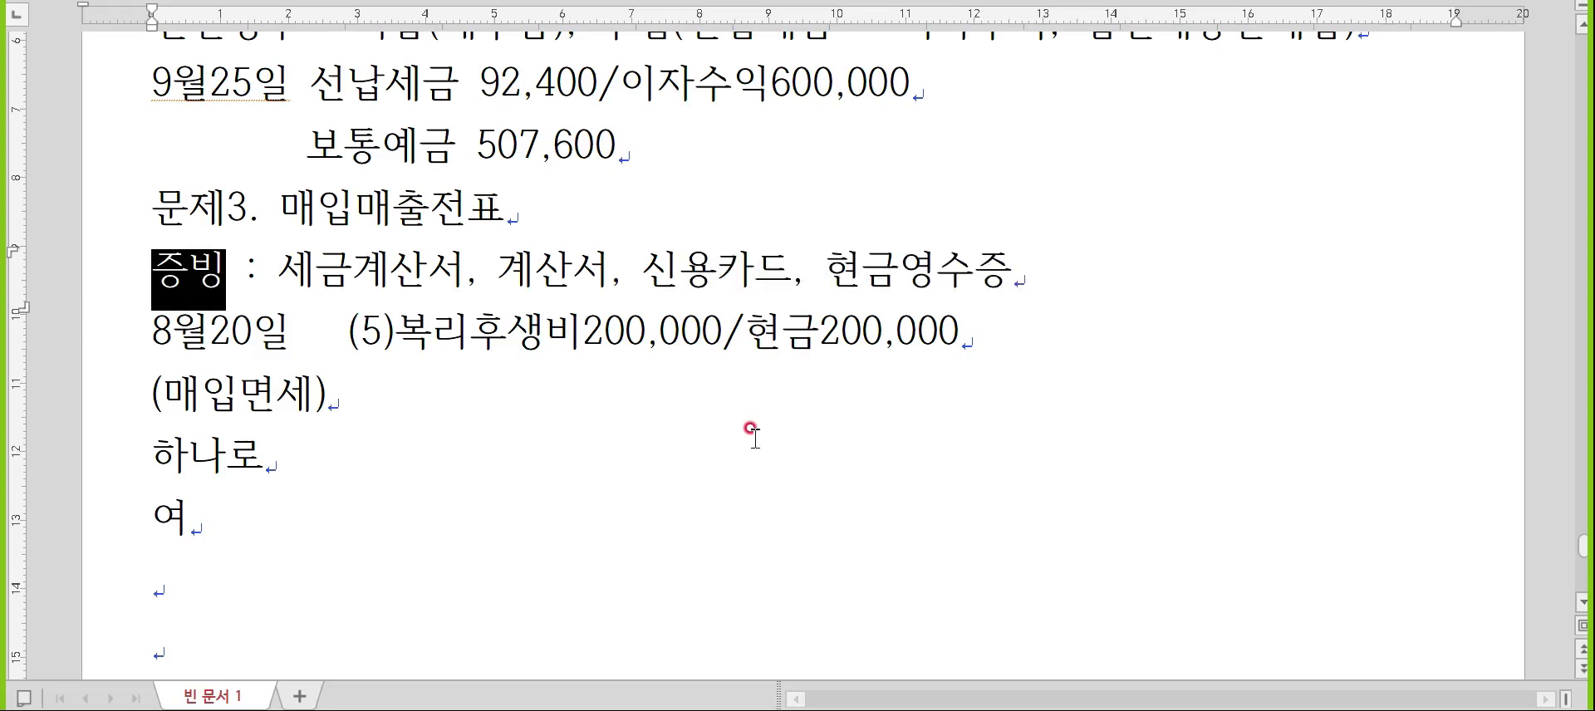
key(ctrl+F12)
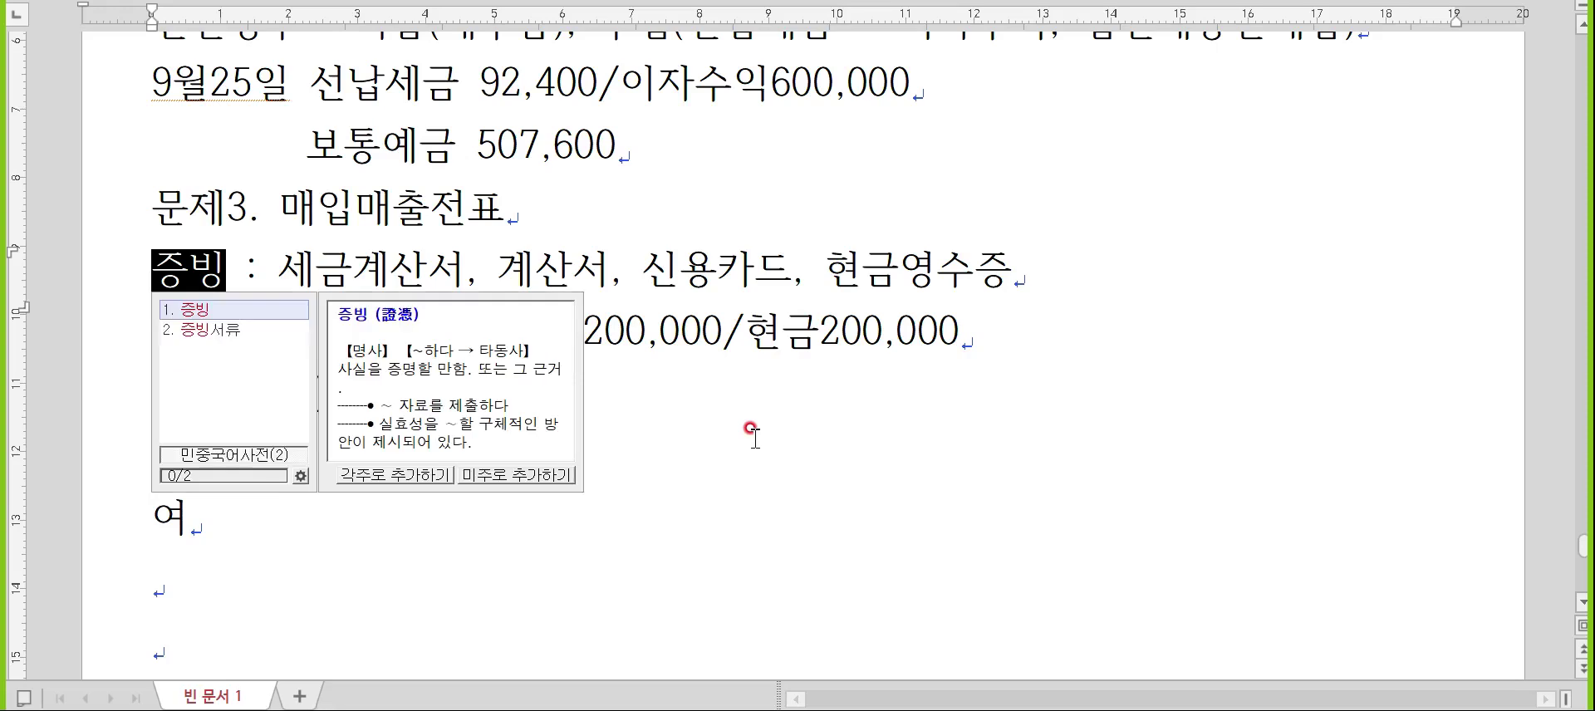
key(Escape)
key(Right)
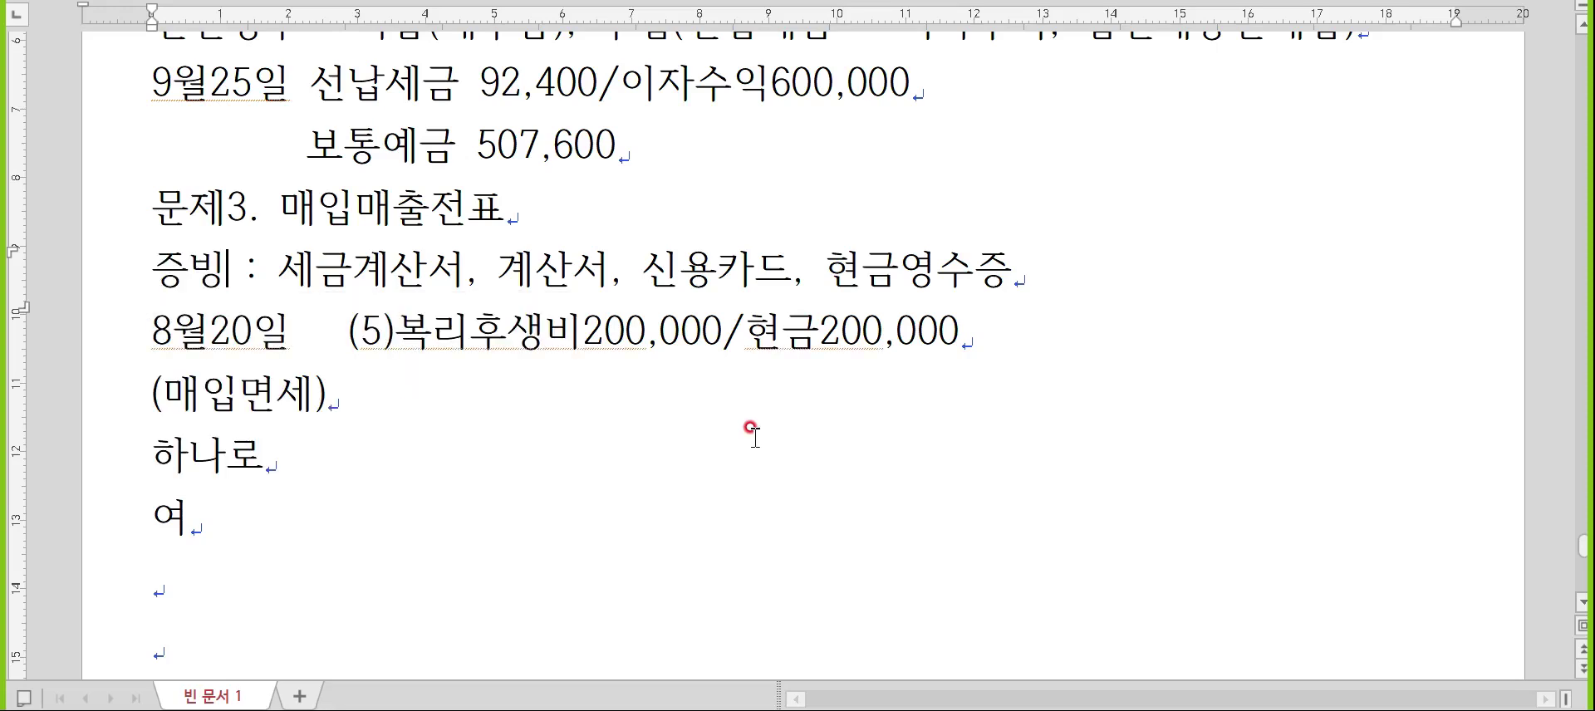
- Start a note on the empty line below "여" reading "수입 : 거래처는~세관"
key(Down)
key(Down)
key(Down)
key(Down)
key(Down)
scroll(719, 397, down, 2)
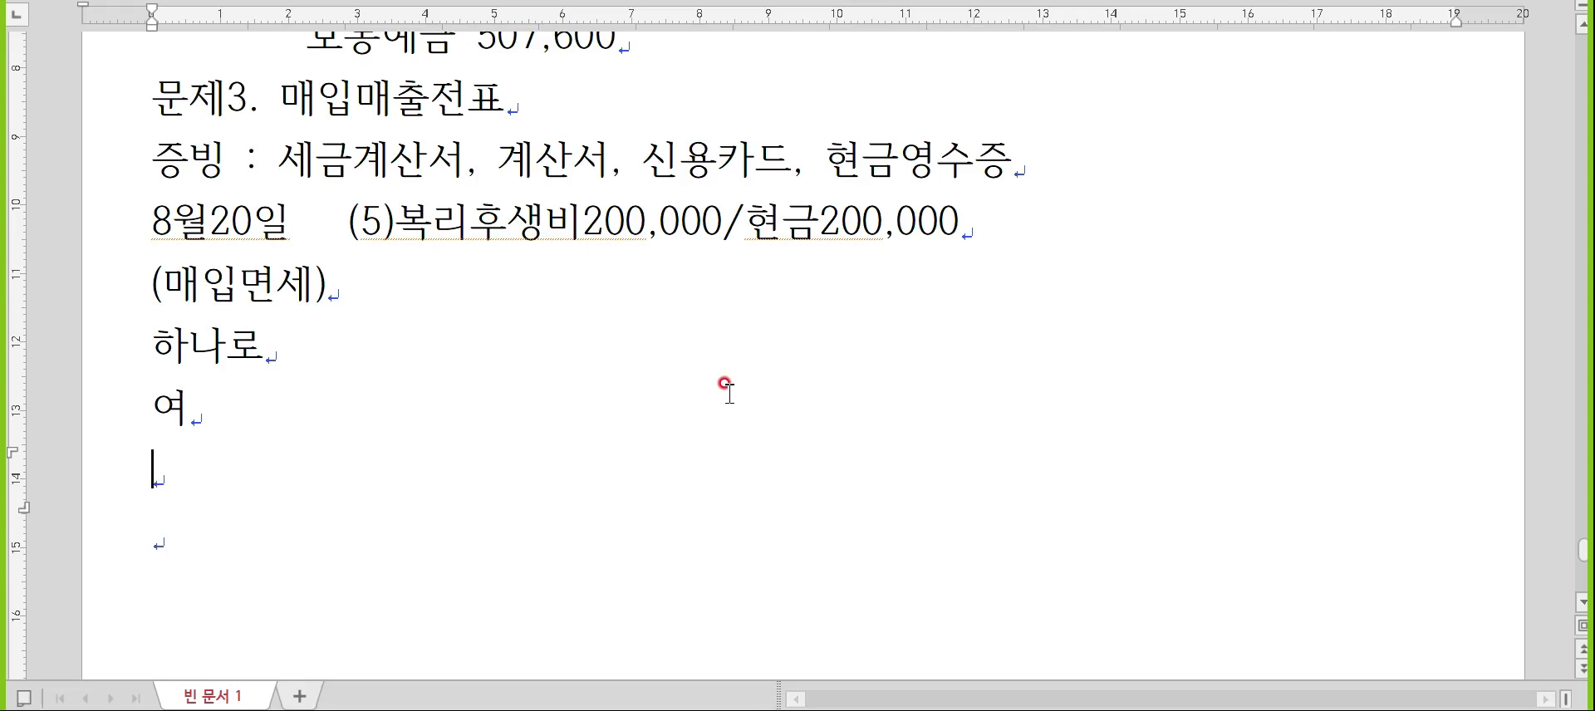
key(Hangul)
text(수입 )
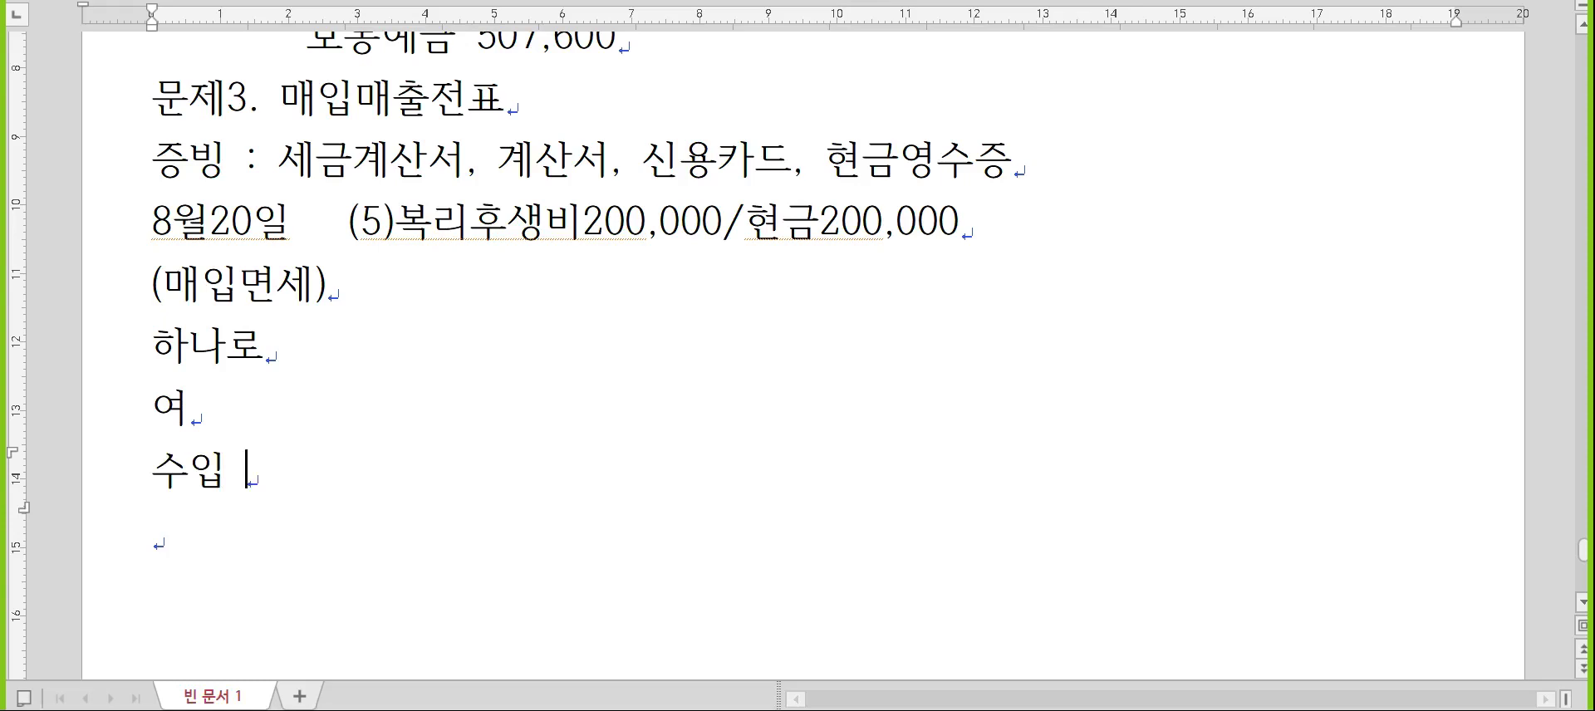
text(: 거래처는)
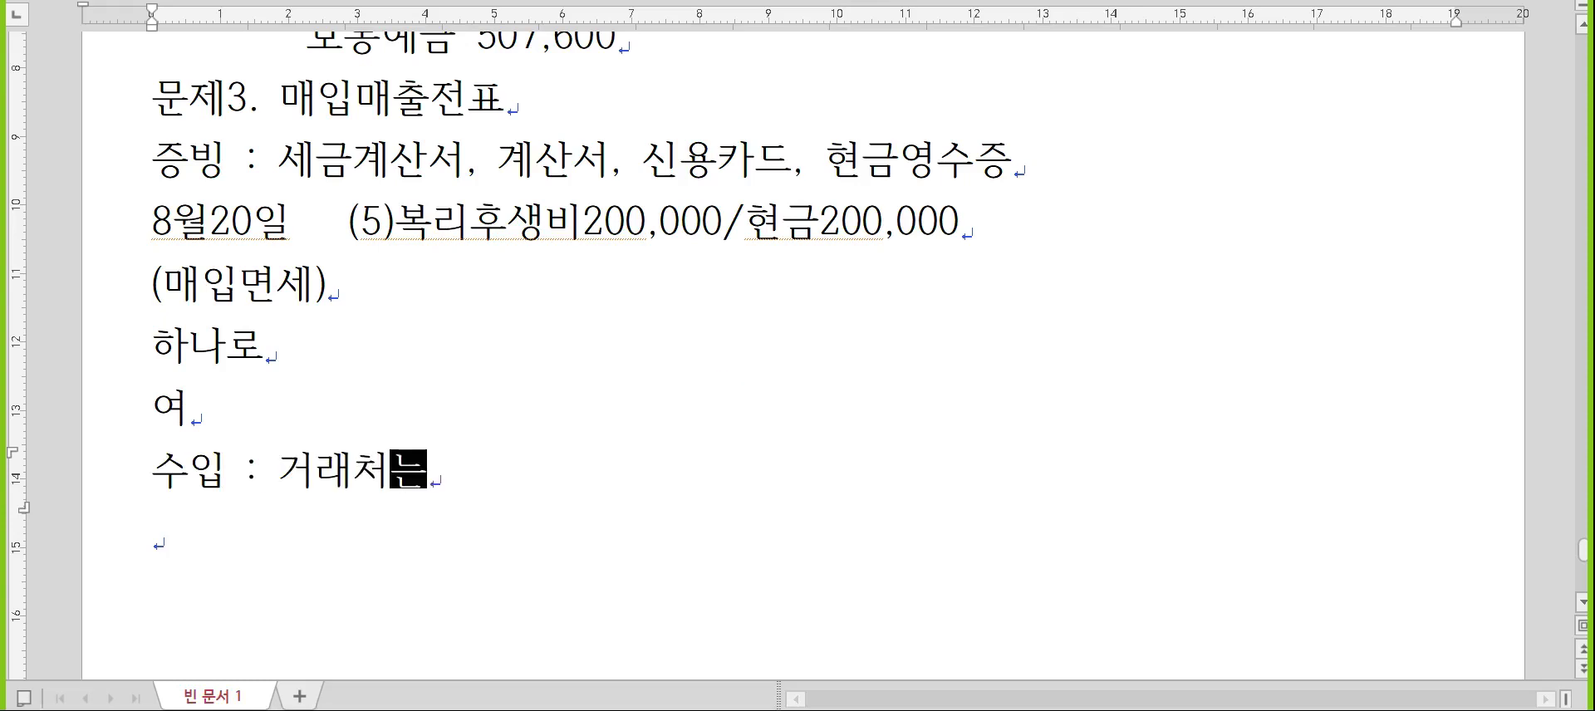
text(~세관)
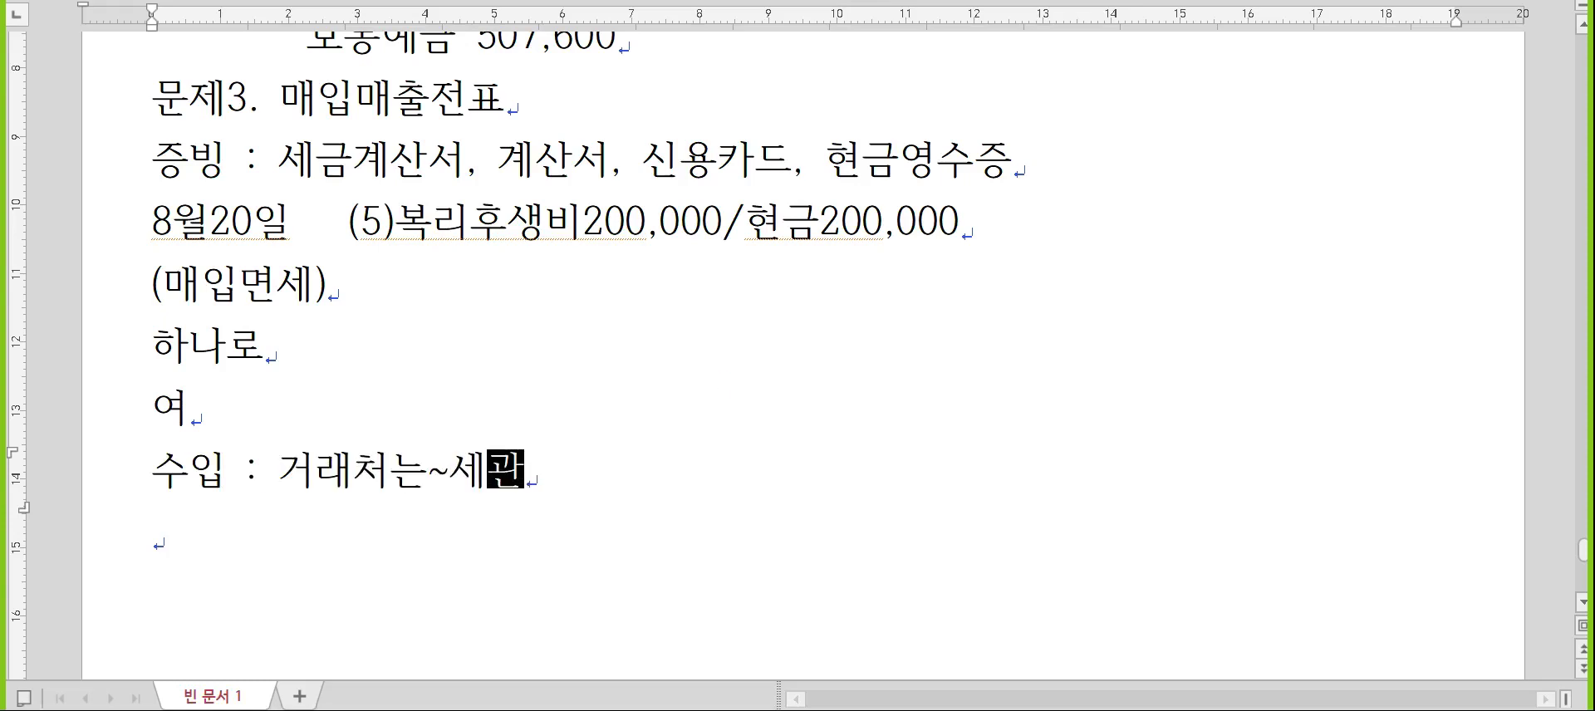
- Put a space between "거래처는" and "~세관" in the 수입 note and leave no closing parenthesis after it
text())
key(F9)
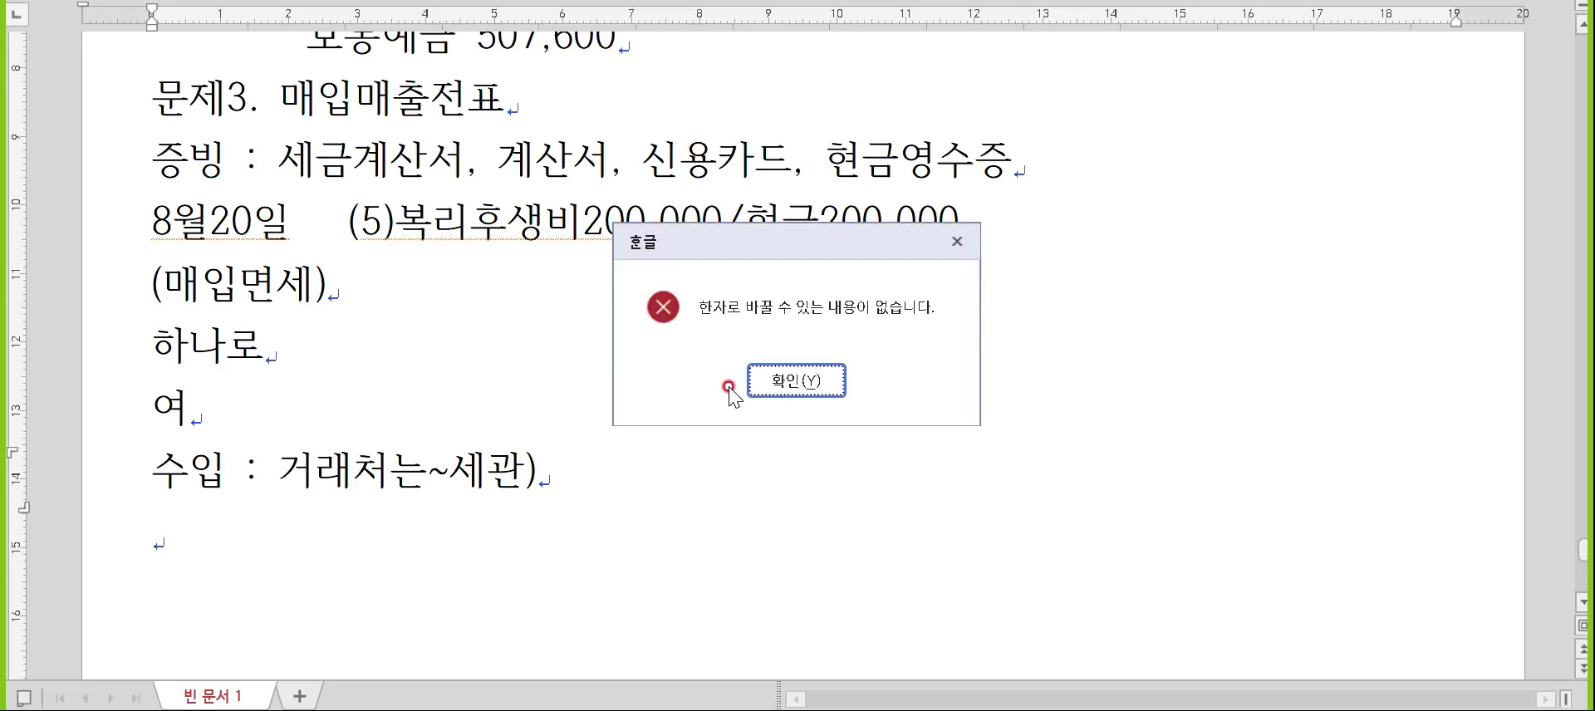
key(Return)
key(Left)
key(Left)
key(Left)
key(Left)
key(Delete)
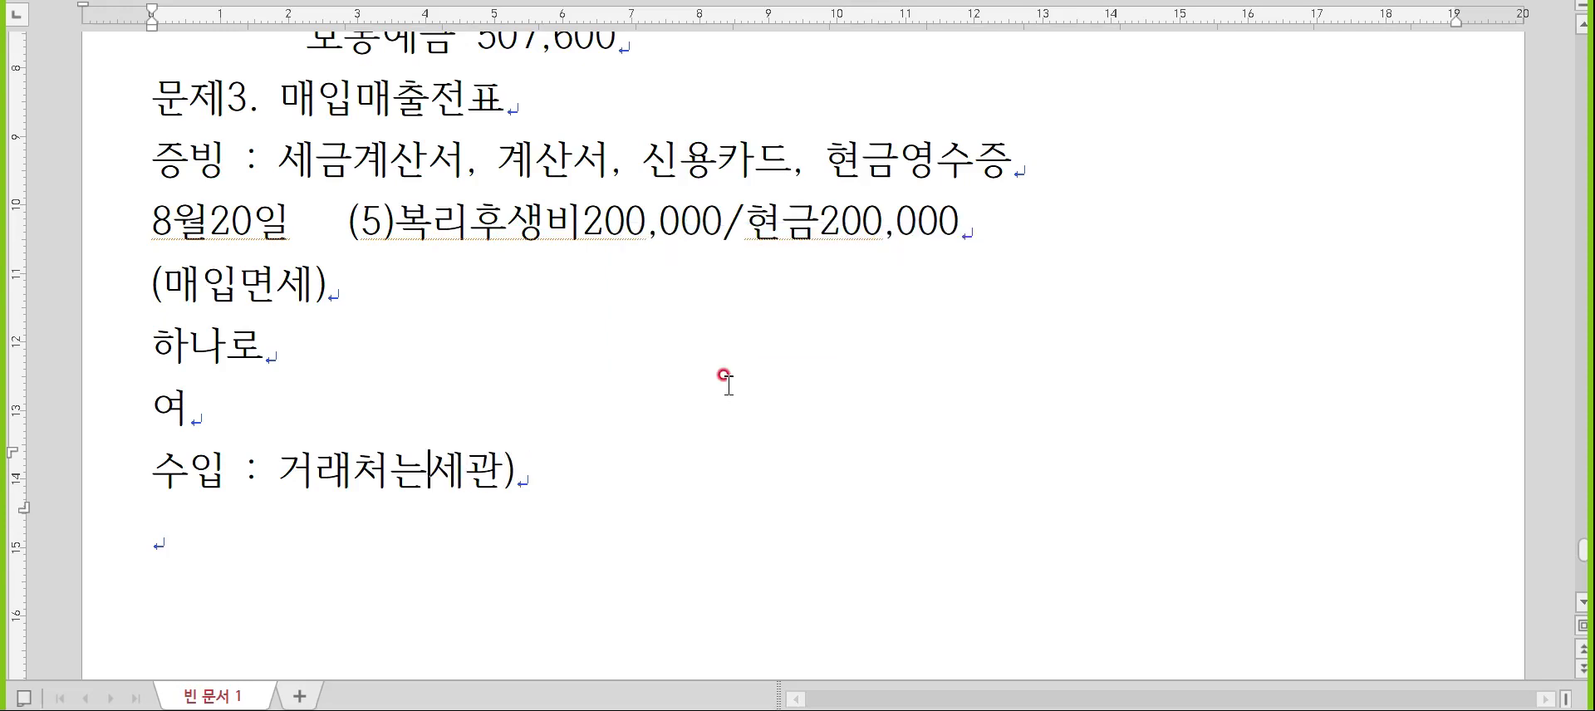
text(~)
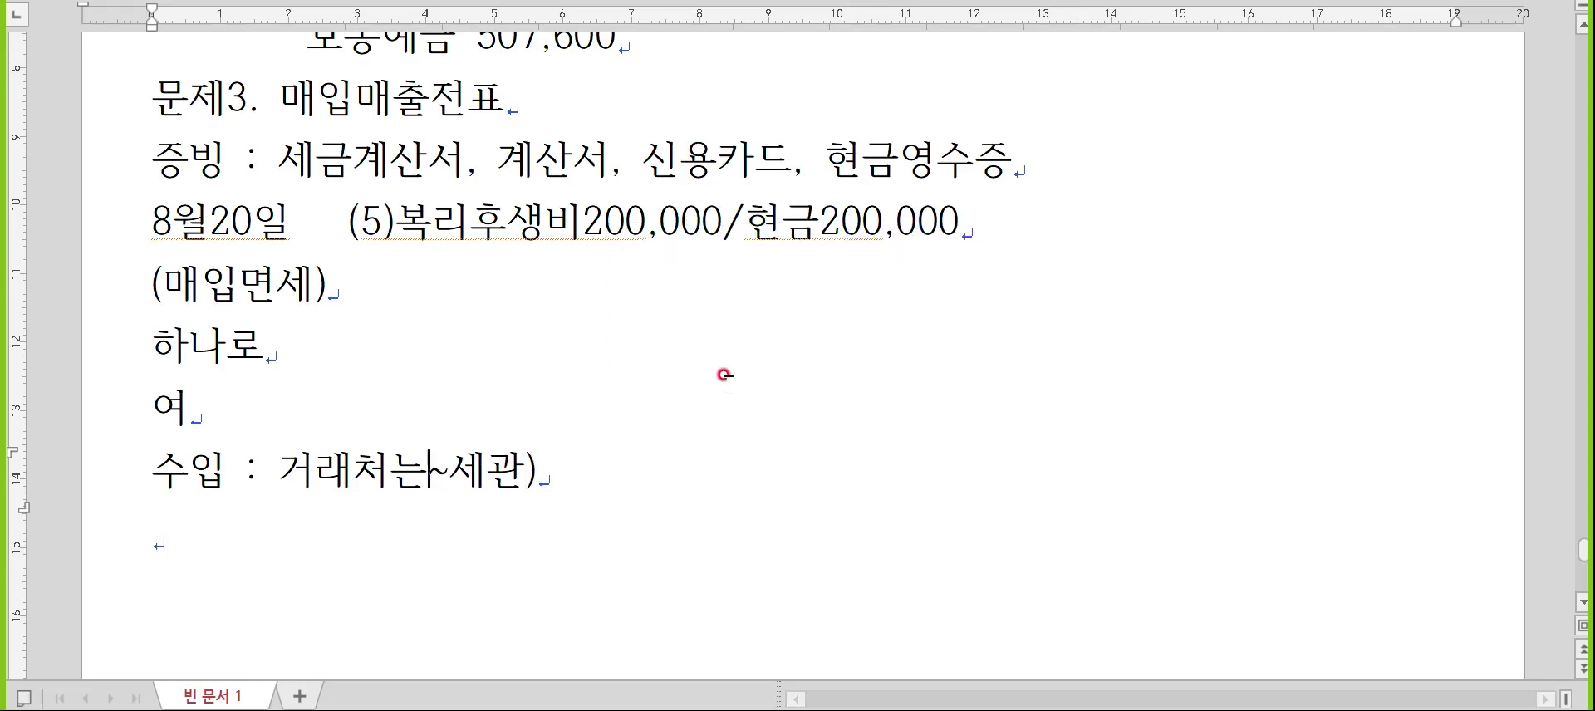
key(End)
key(BackSpace)
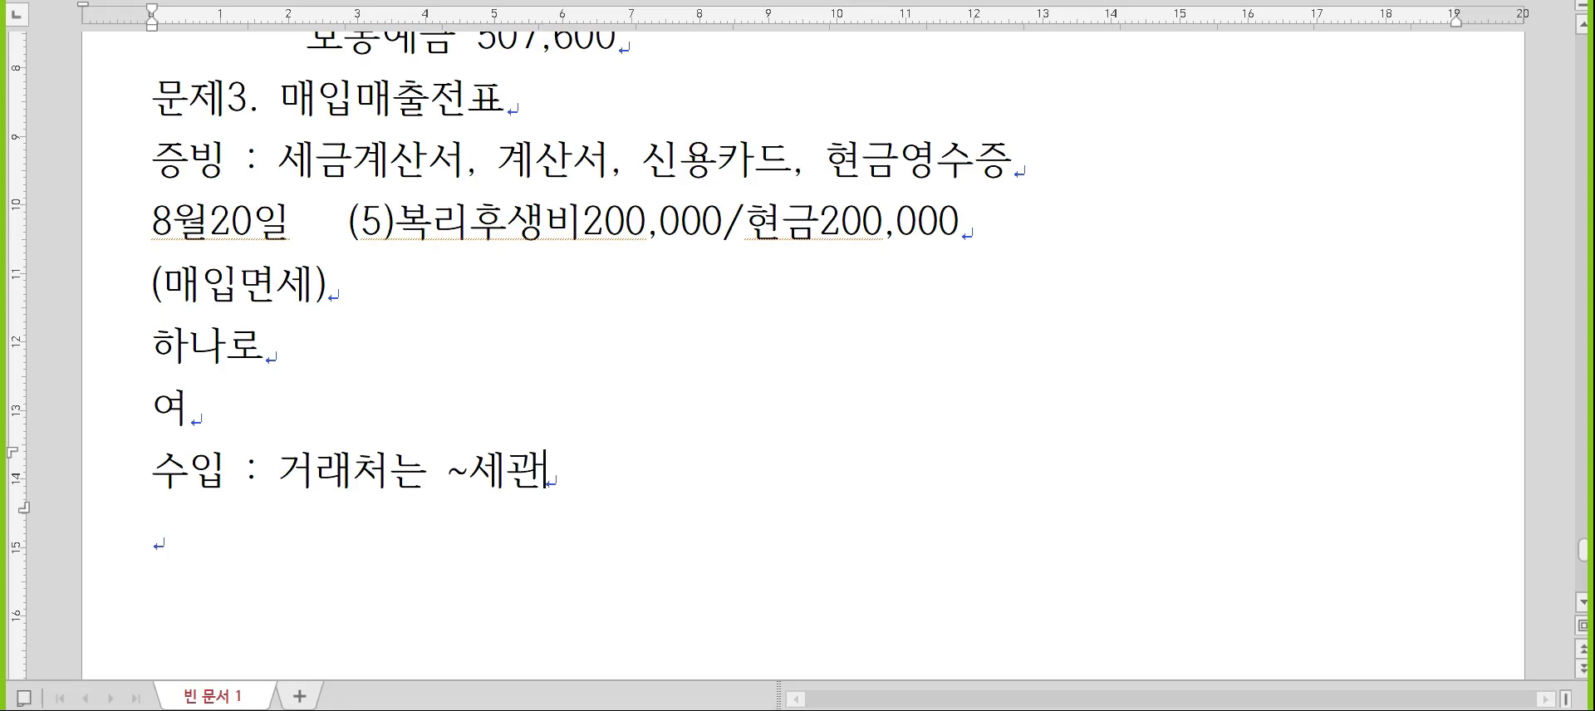
- Finish the 수입 note with ", 부가세만 회계처리" and begin a new line
text(, 부갓)
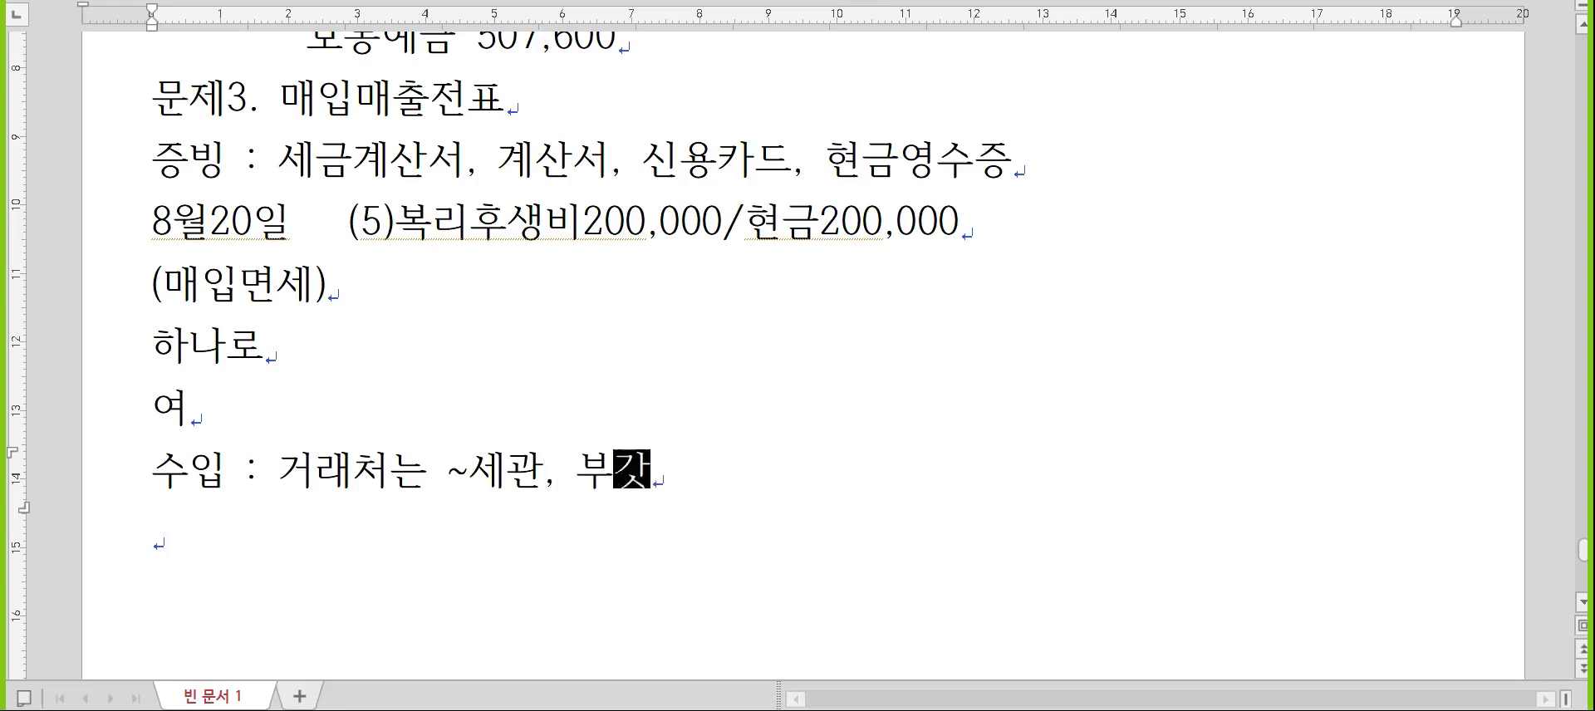
text(세만 회계처리)
key(Return)
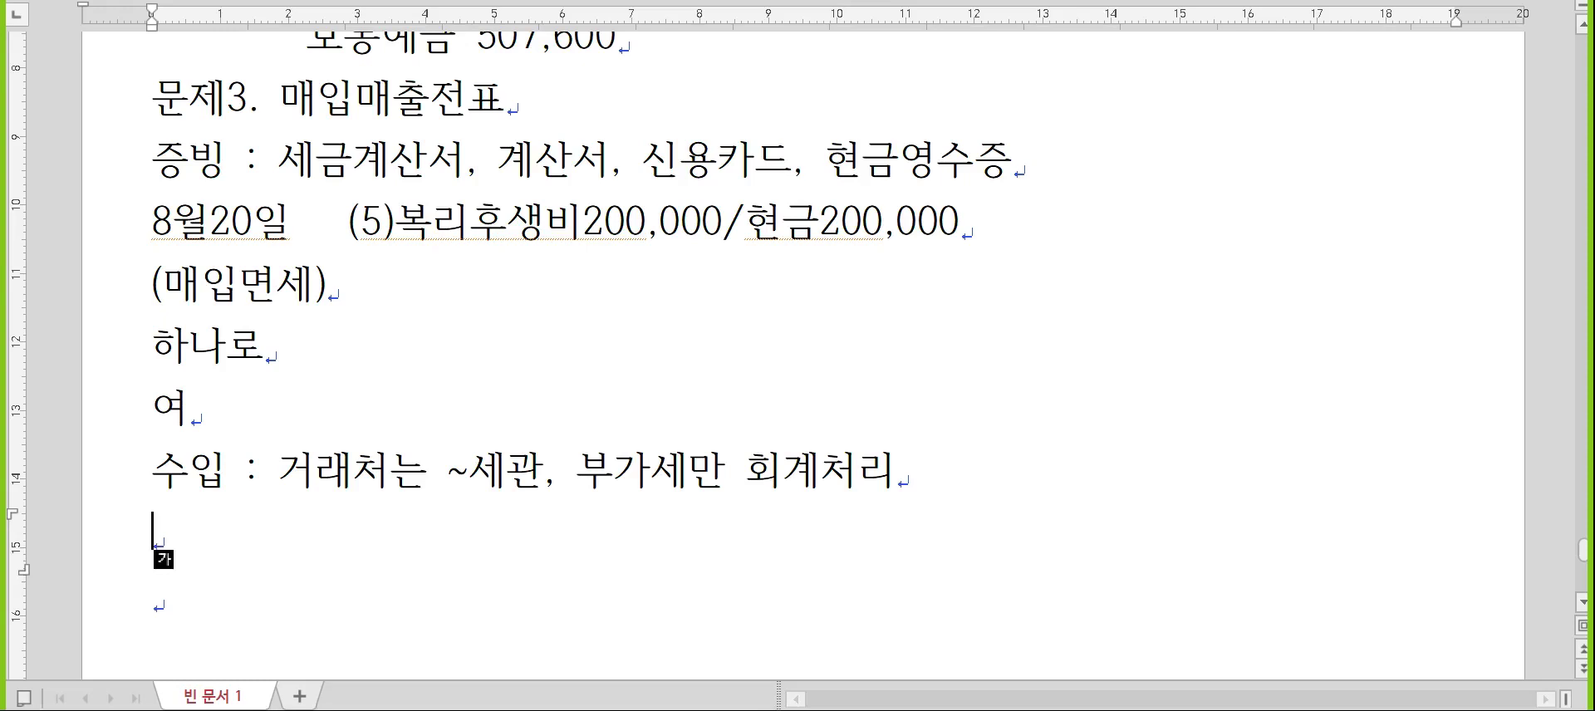
- Below the 수입 note, write the date line "9월17일" and the transaction type "(매입수입)"
scroll(946, 548, down, 1)
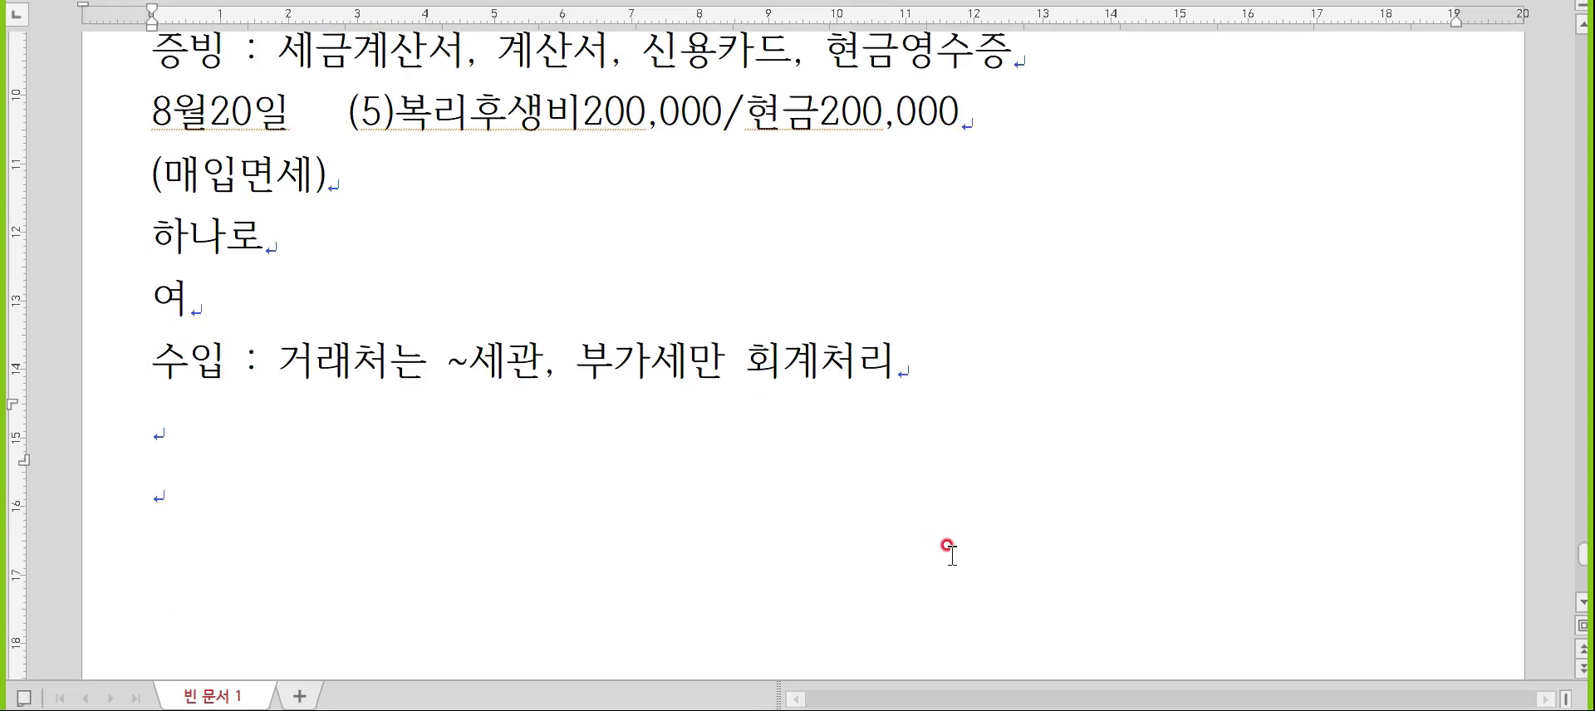
text(9월17일)
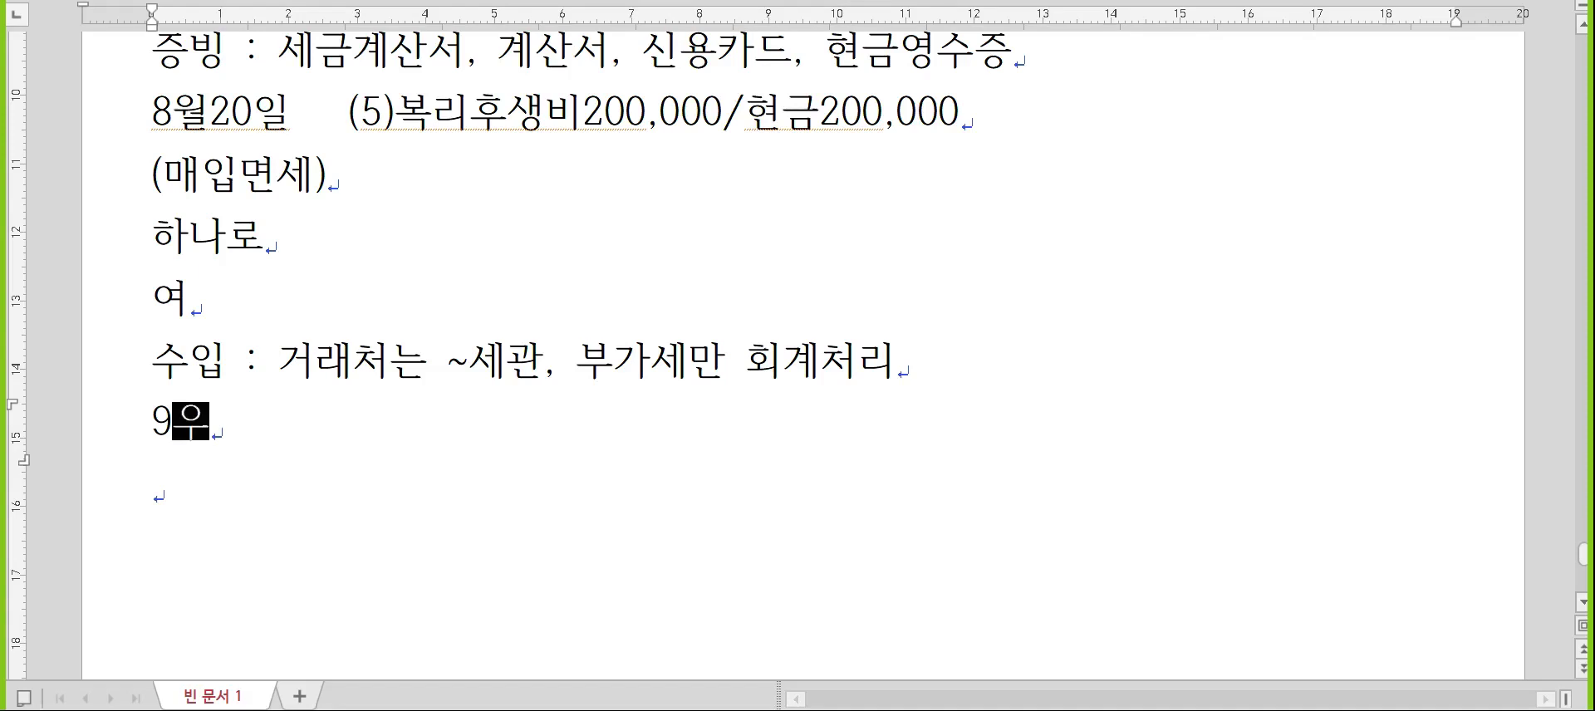
key(Return)
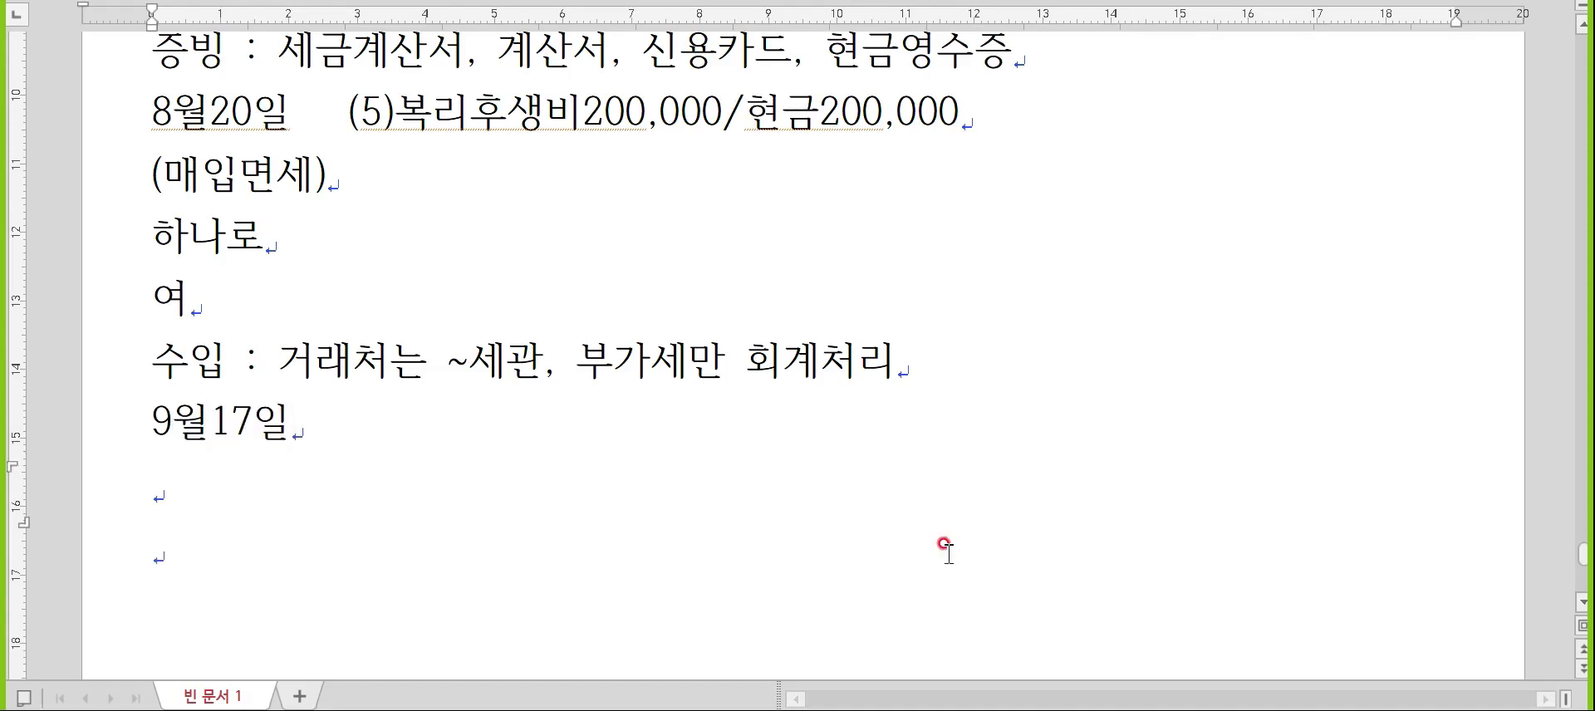
text((매입수입))
key(Return)
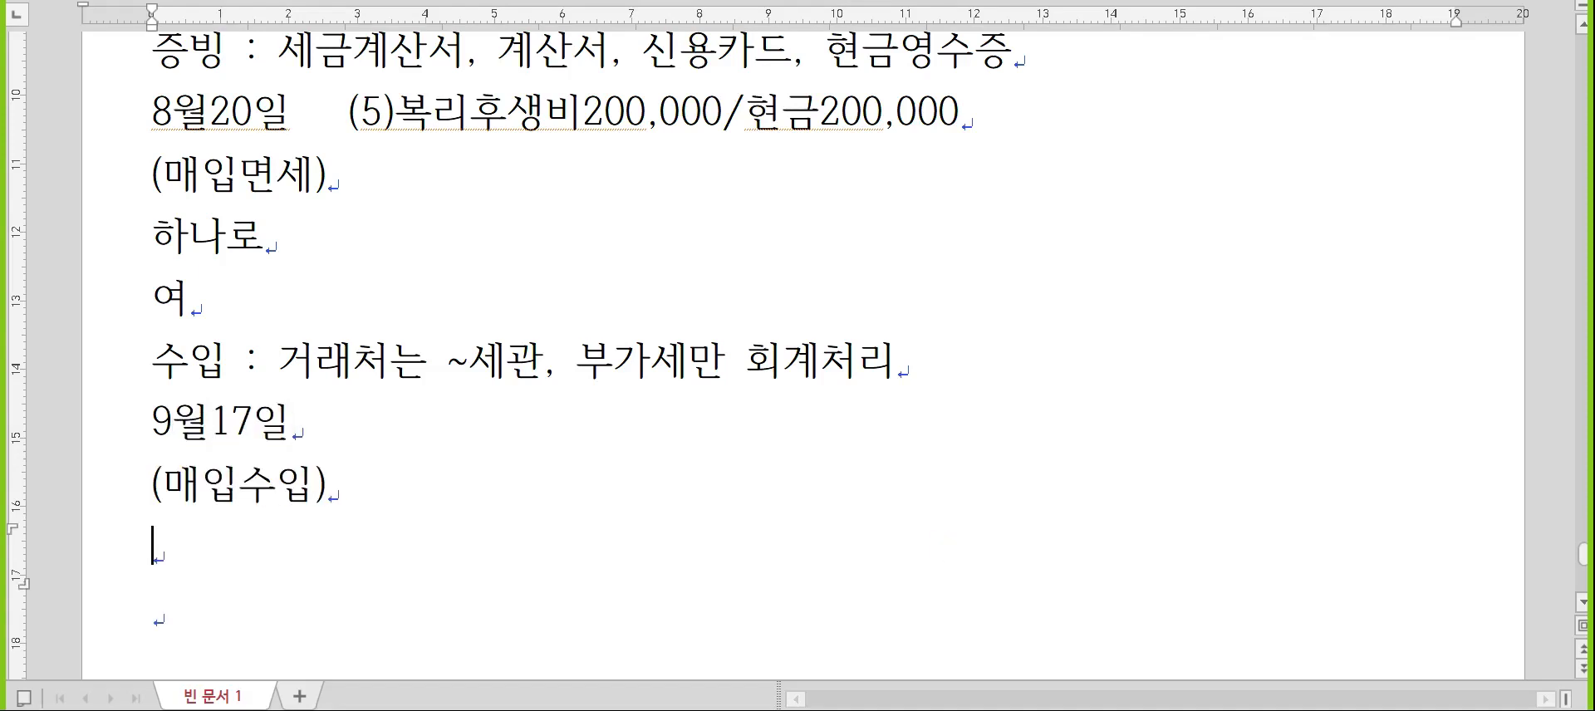
scroll(936, 555, down, 2)
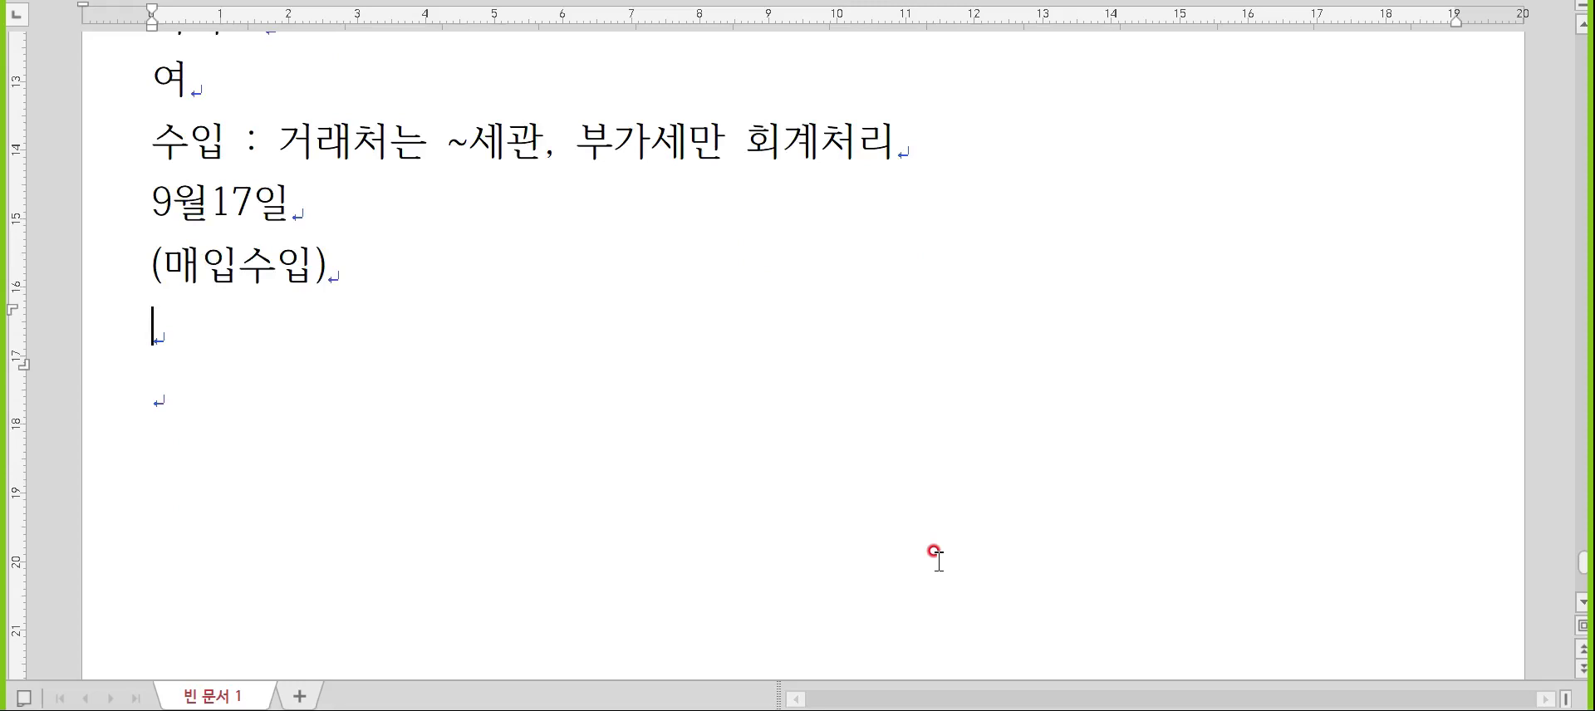
- Below "(매입수입)", write "부산" and, on the following line, "여"
text(부산)
key(Return)
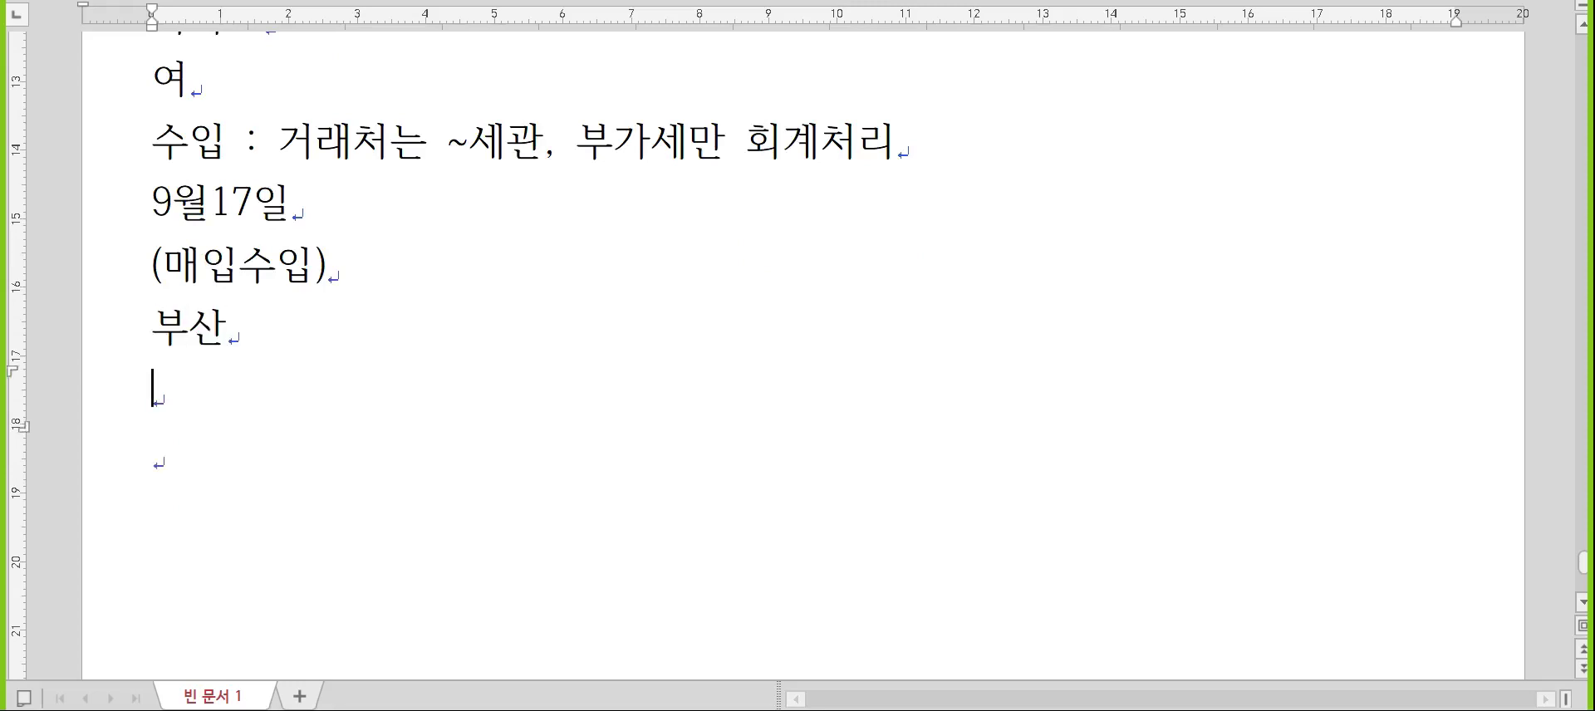
text(여)
- On the 9월17일 line, after some spacing, write the journal entry "부가세대급금 7,000,000/보통예금 7,000,000"
key(Up)
key(Up)
key(Up)
key(End)
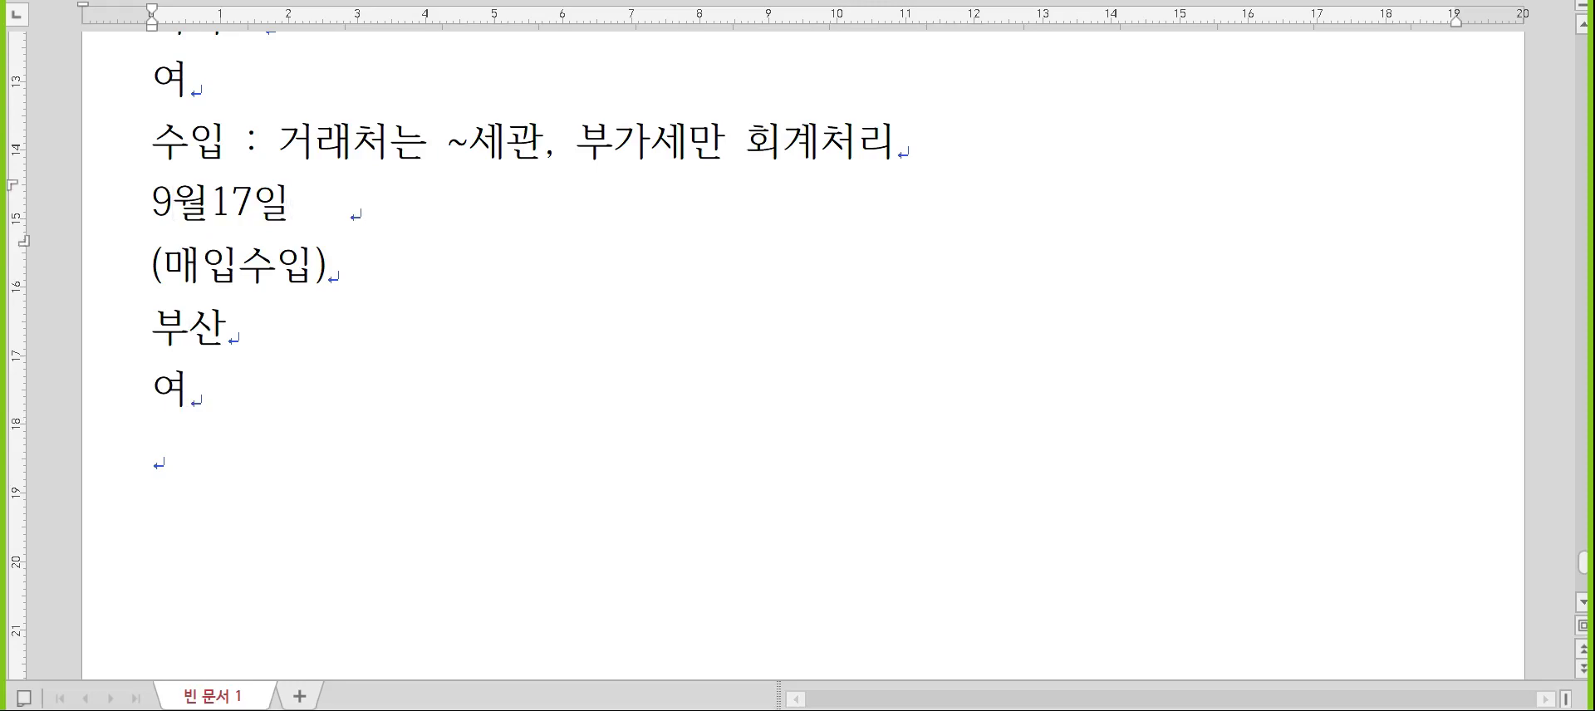
text(부가세대급금)
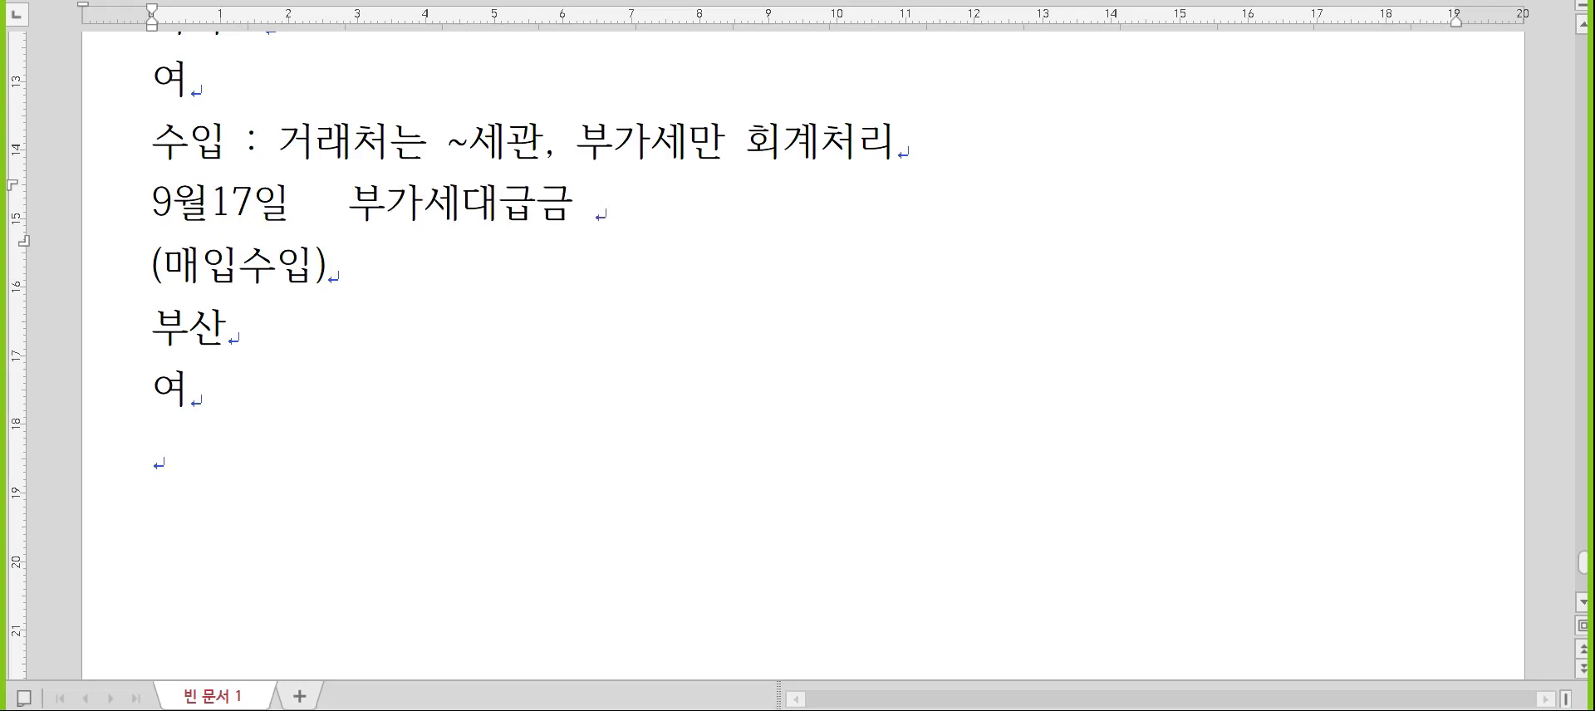
text( 7,00)
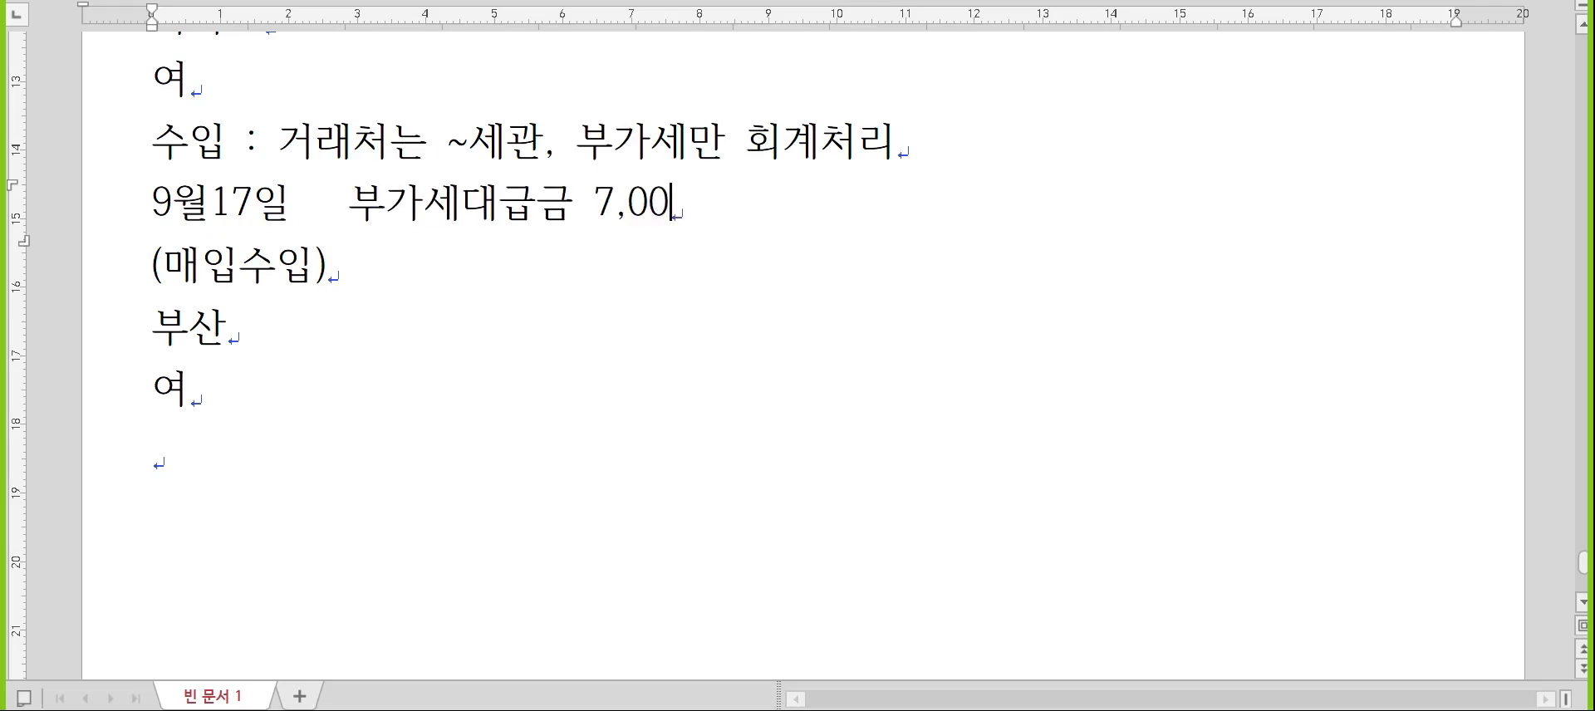
text(0,000/)
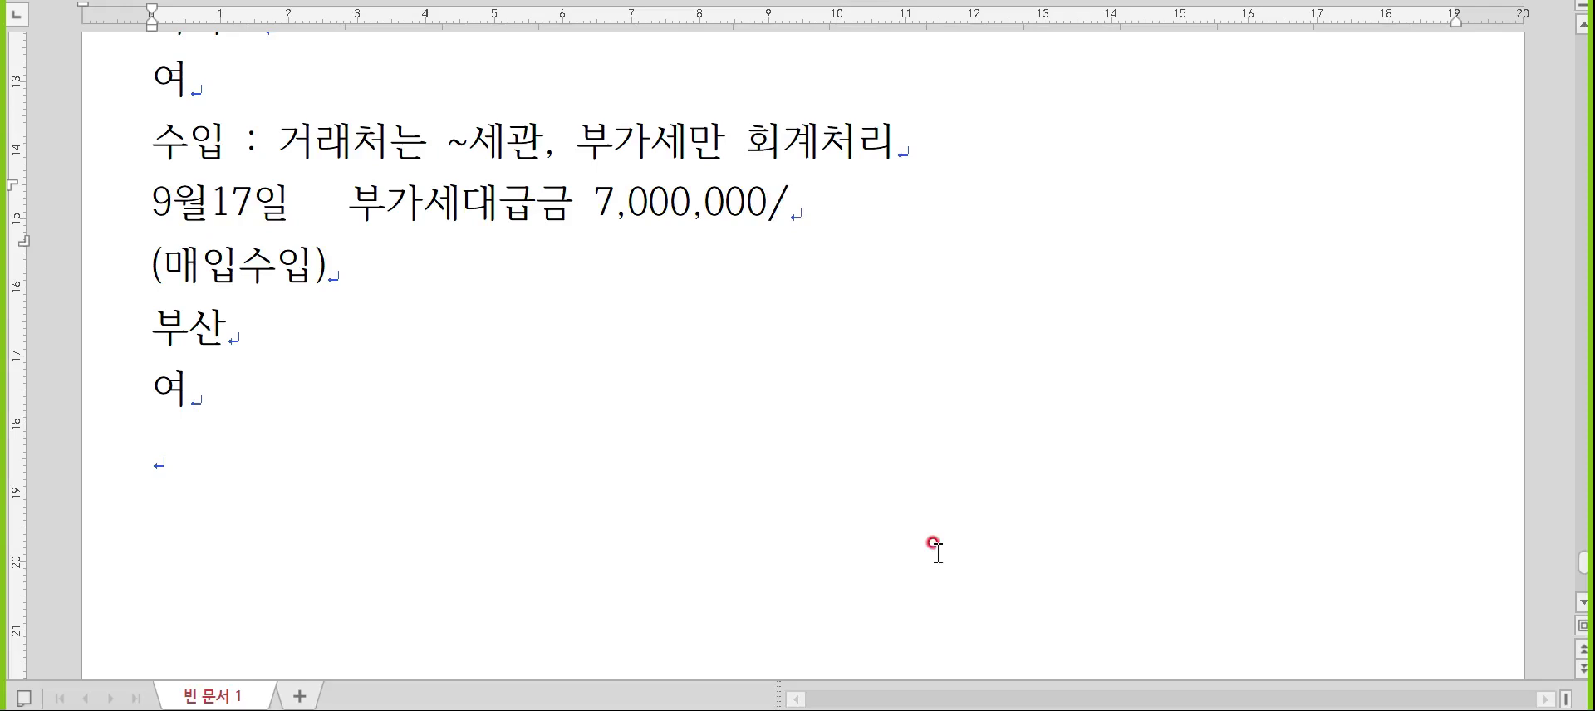
text(보통예금 )
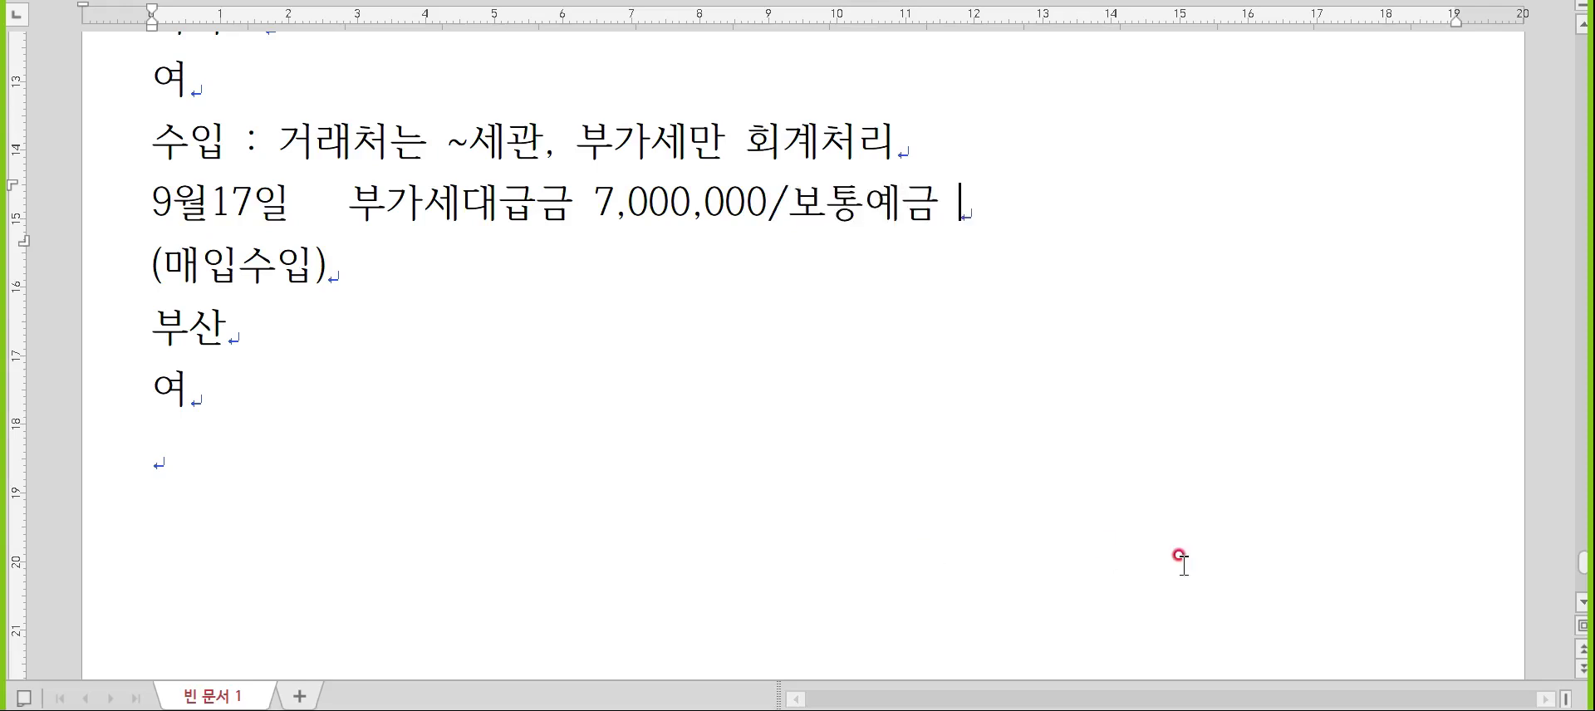
text(7,000,000)
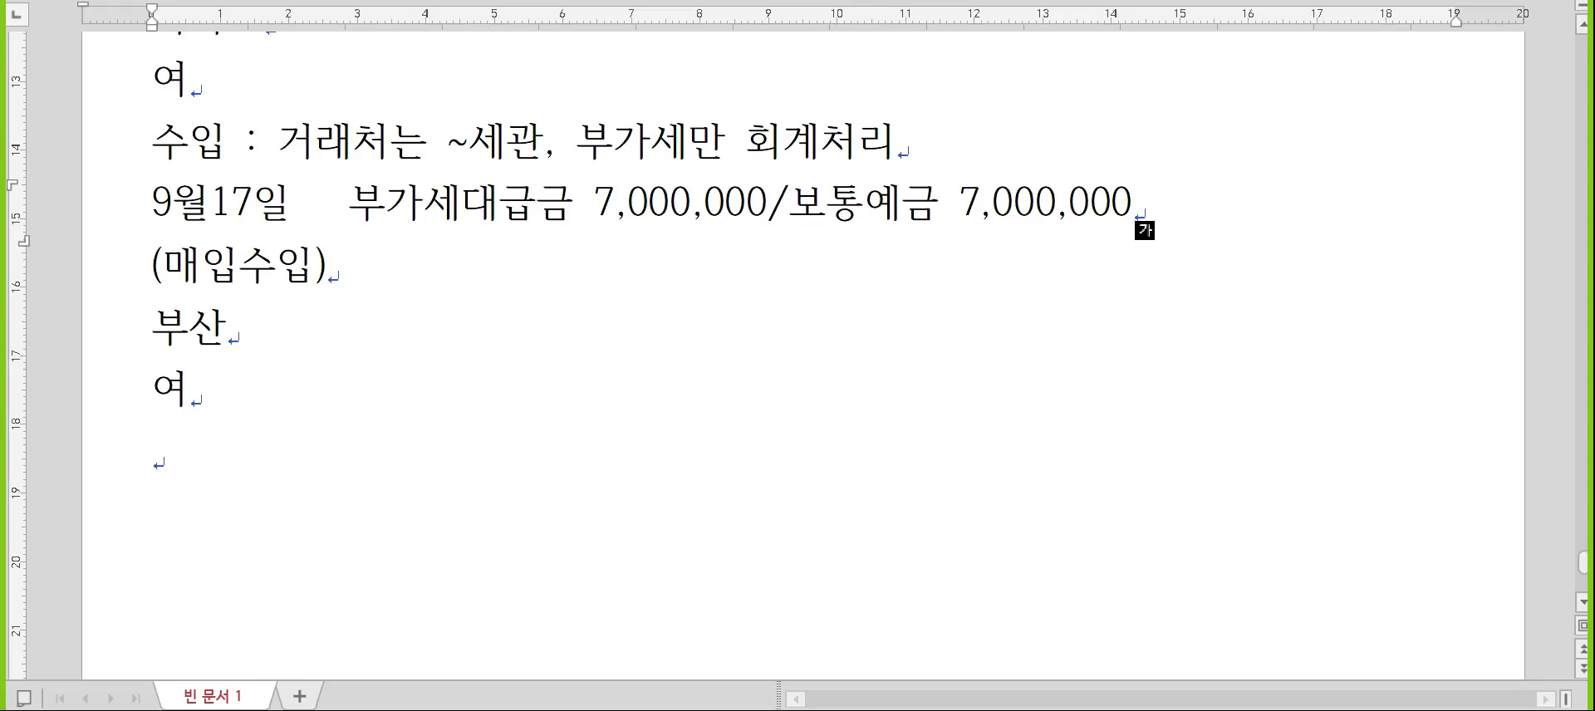
click(166, 260)
drag(168, 262, 316, 266)
- On the empty line below "여", write "10월 8일", "(매입카과)" and "인별" on separate lines, ending with a new line
click(231, 465)
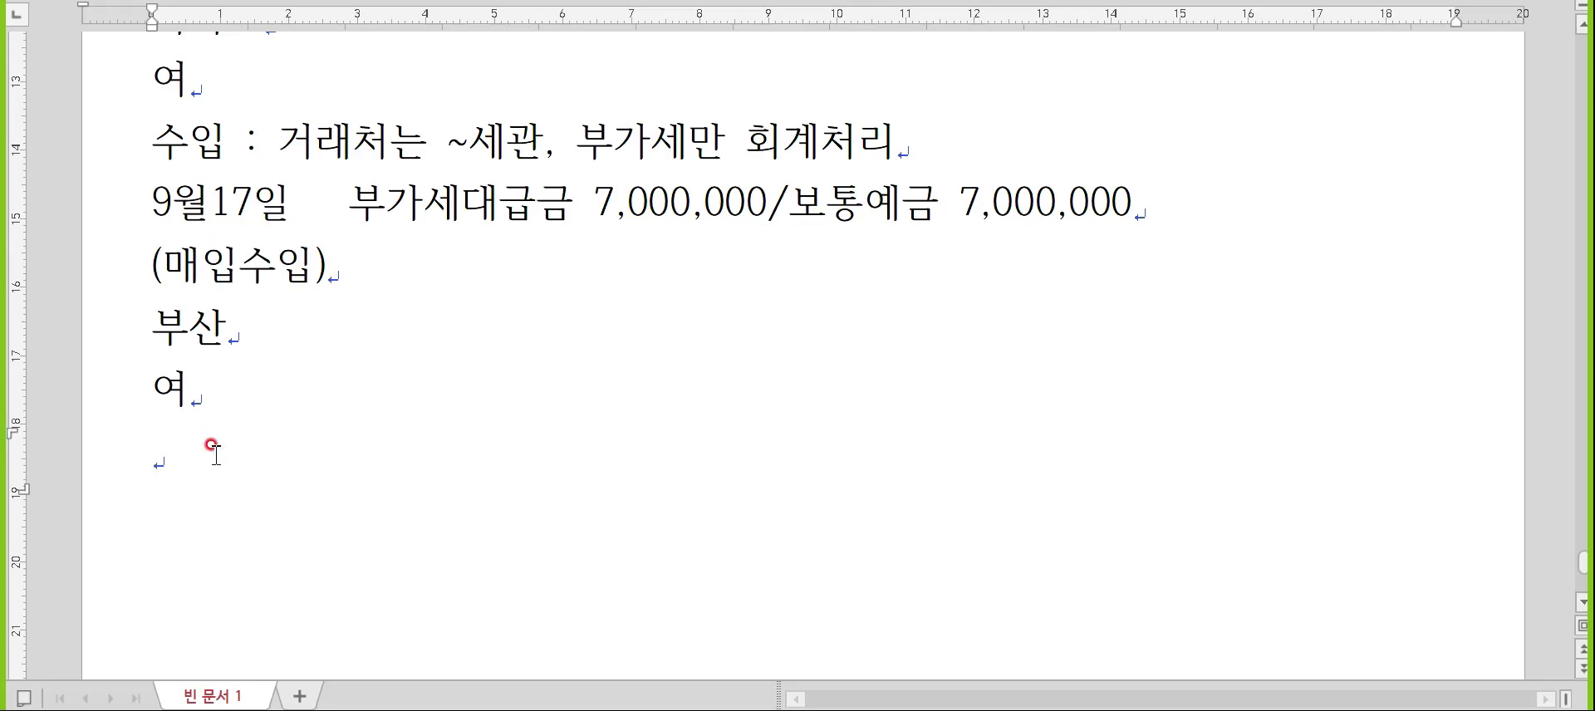
key(Hangul)
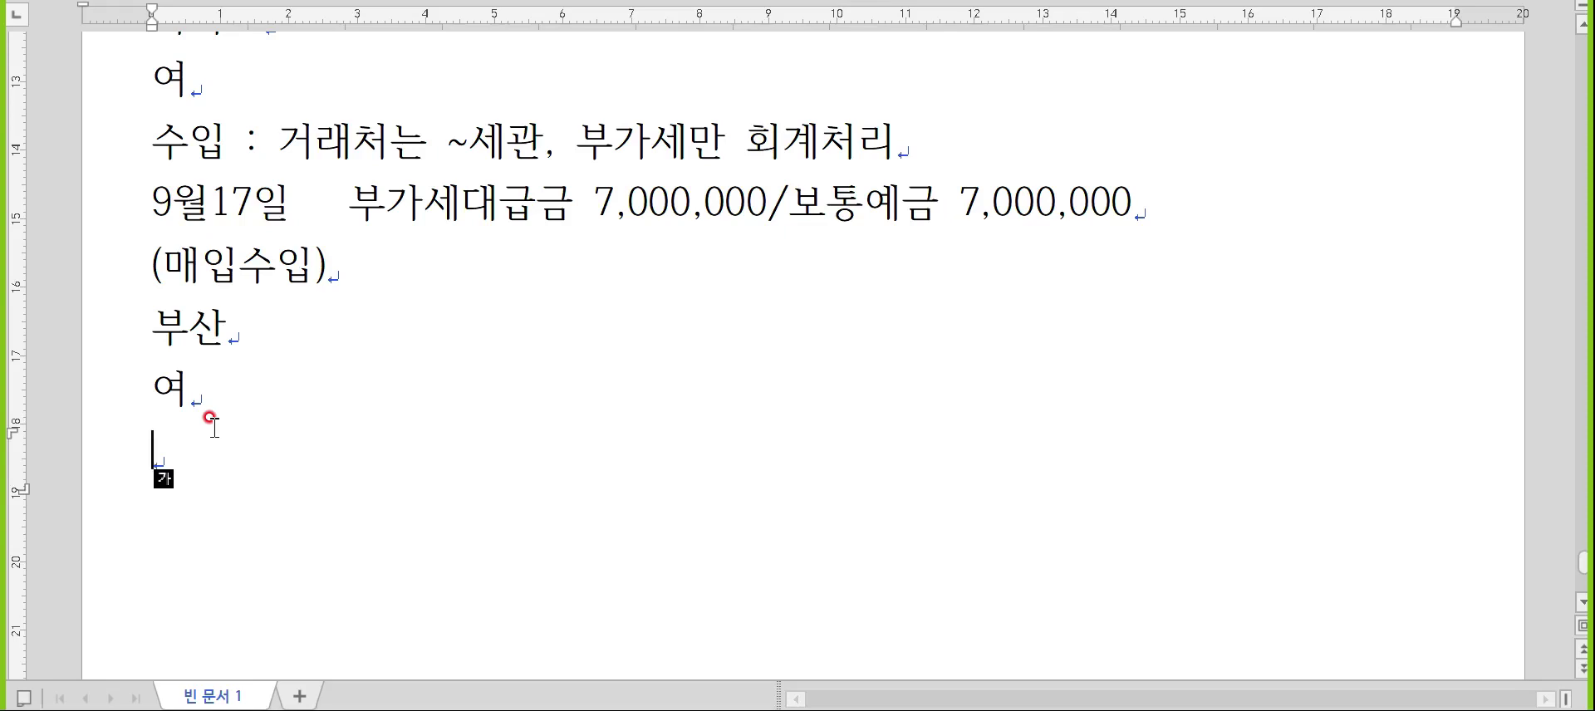
text(10월 8일)
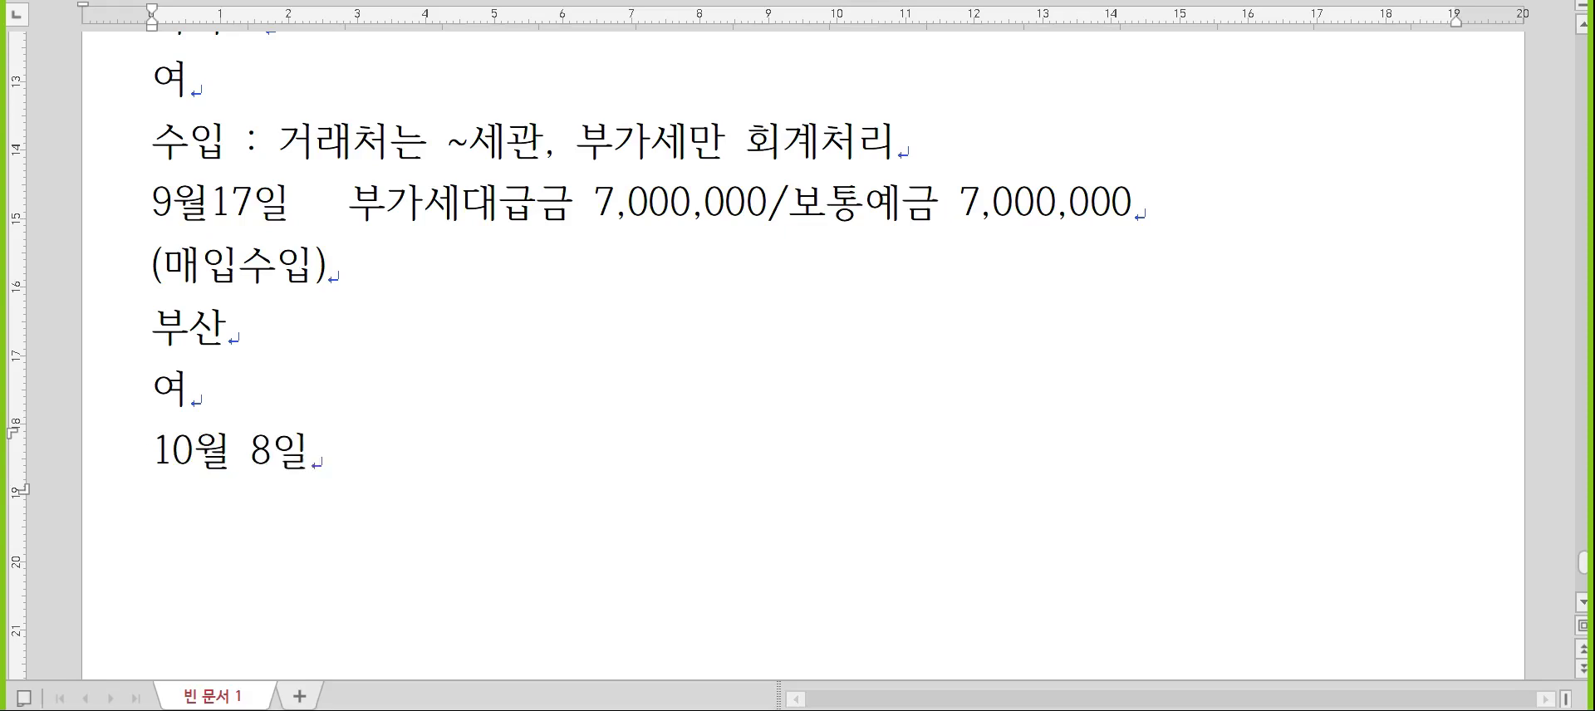
key(Return)
scroll(214, 420, down, 5)
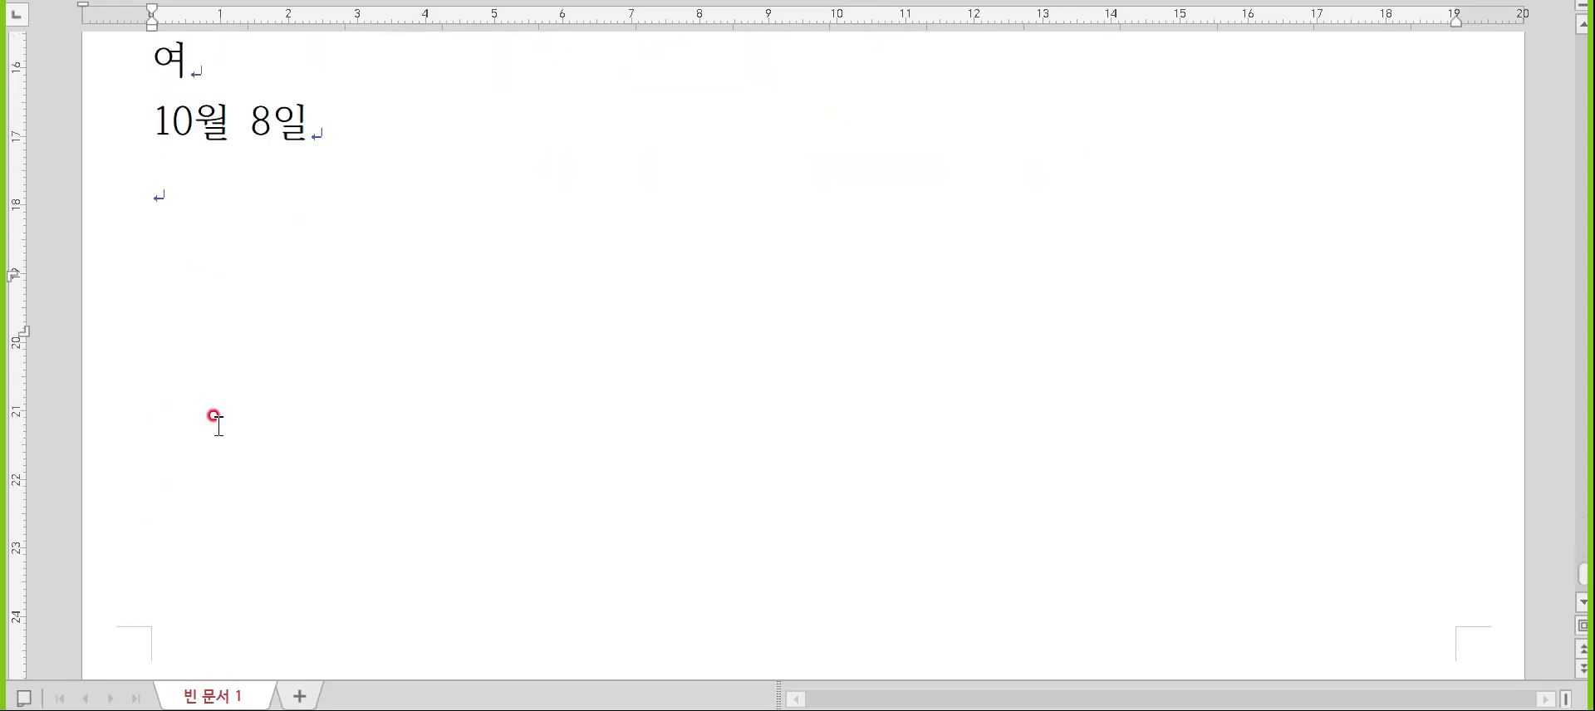
text((매입카)
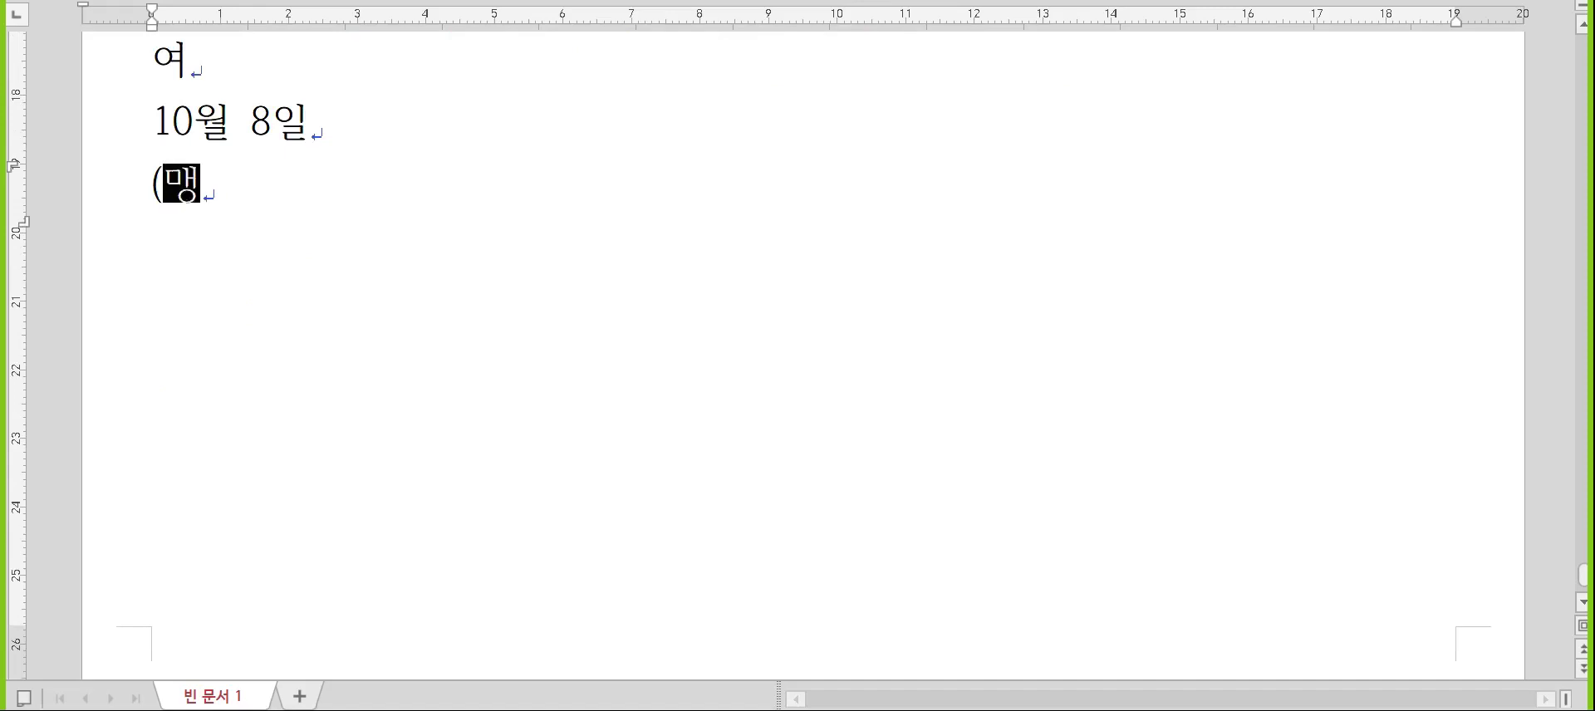
text(과))
key(Return)
text(인별)
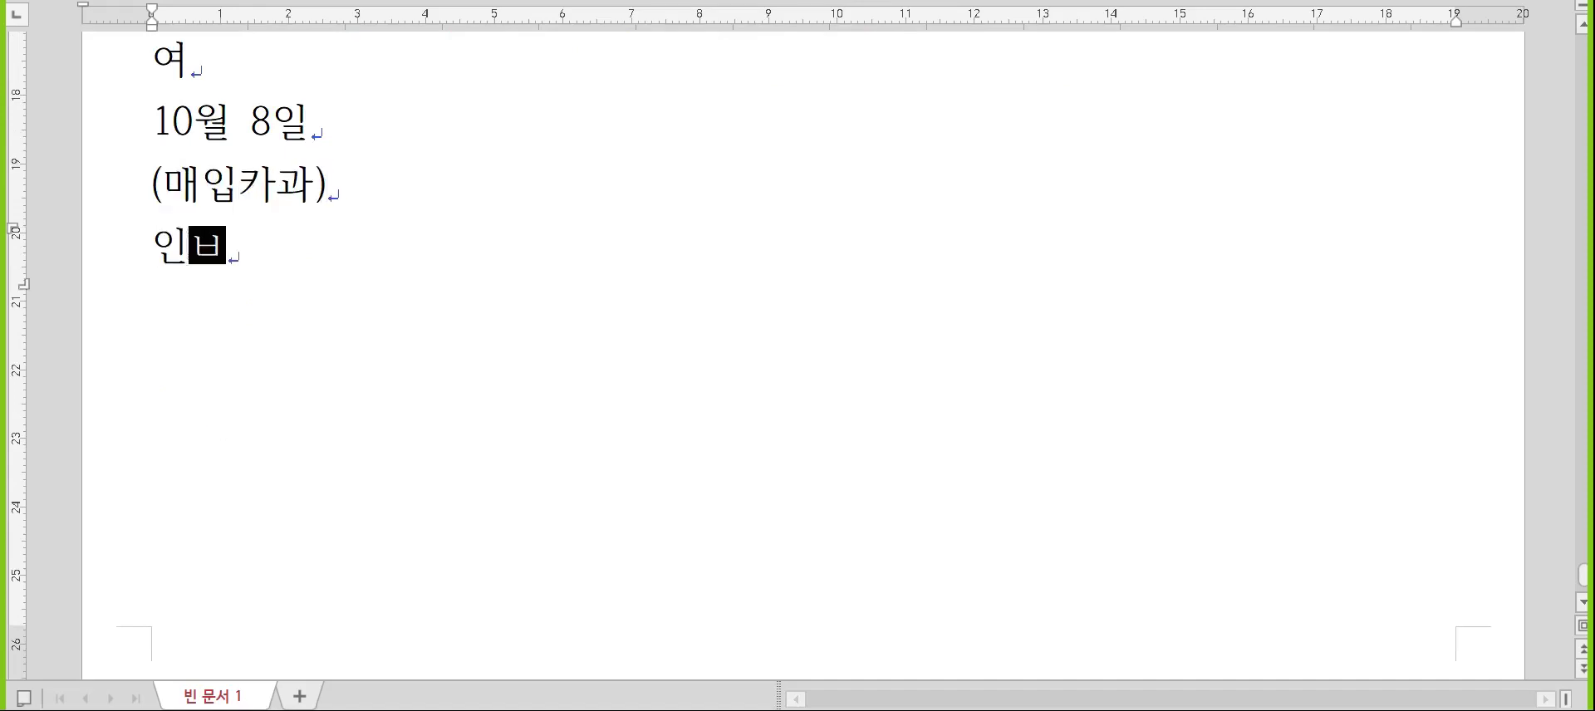
key(Return)
- Write the debit items "비품1,600,000" beside 10월 8일 and "부가세대급금 160,000" beside "(매입카과)"
click(153, 184)
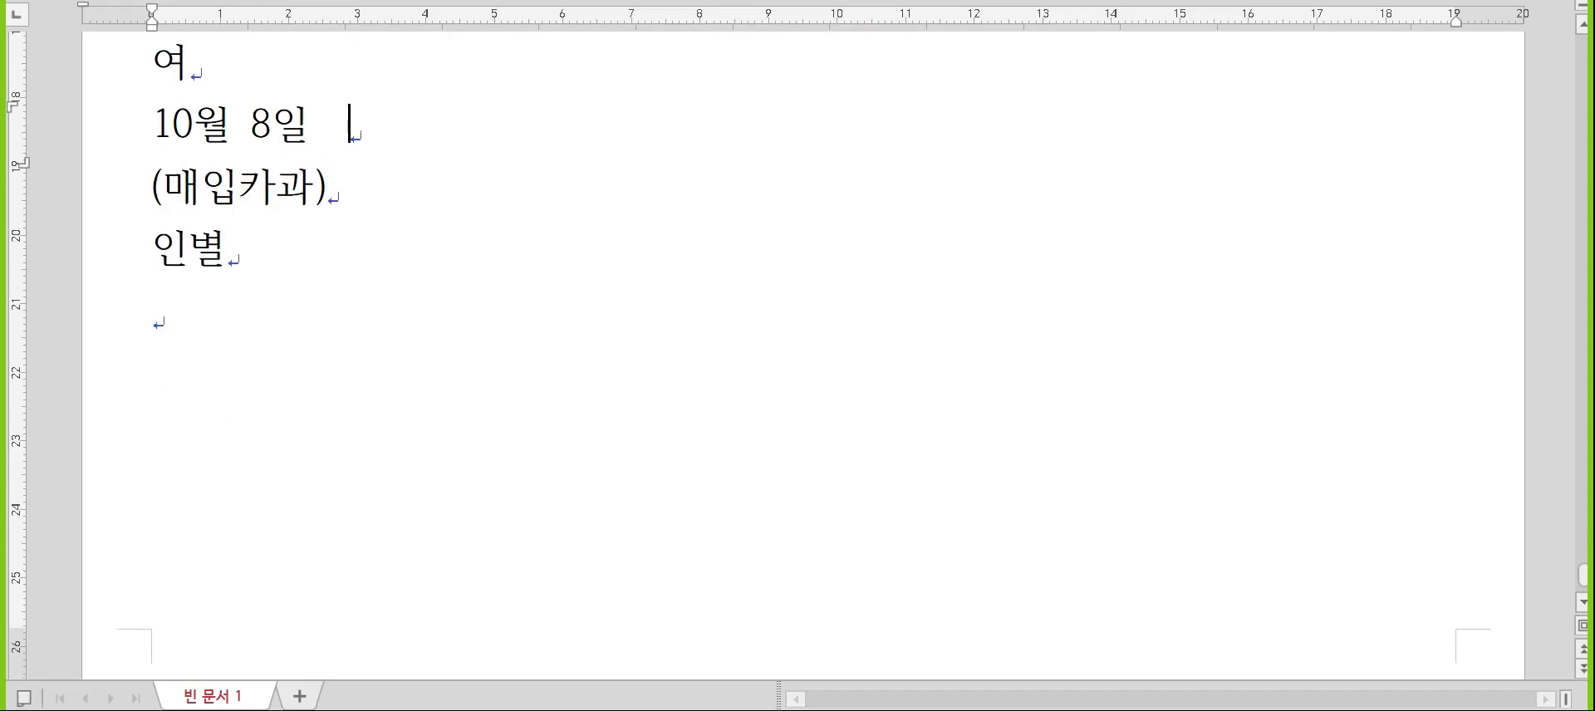
text(비품1,600,000)
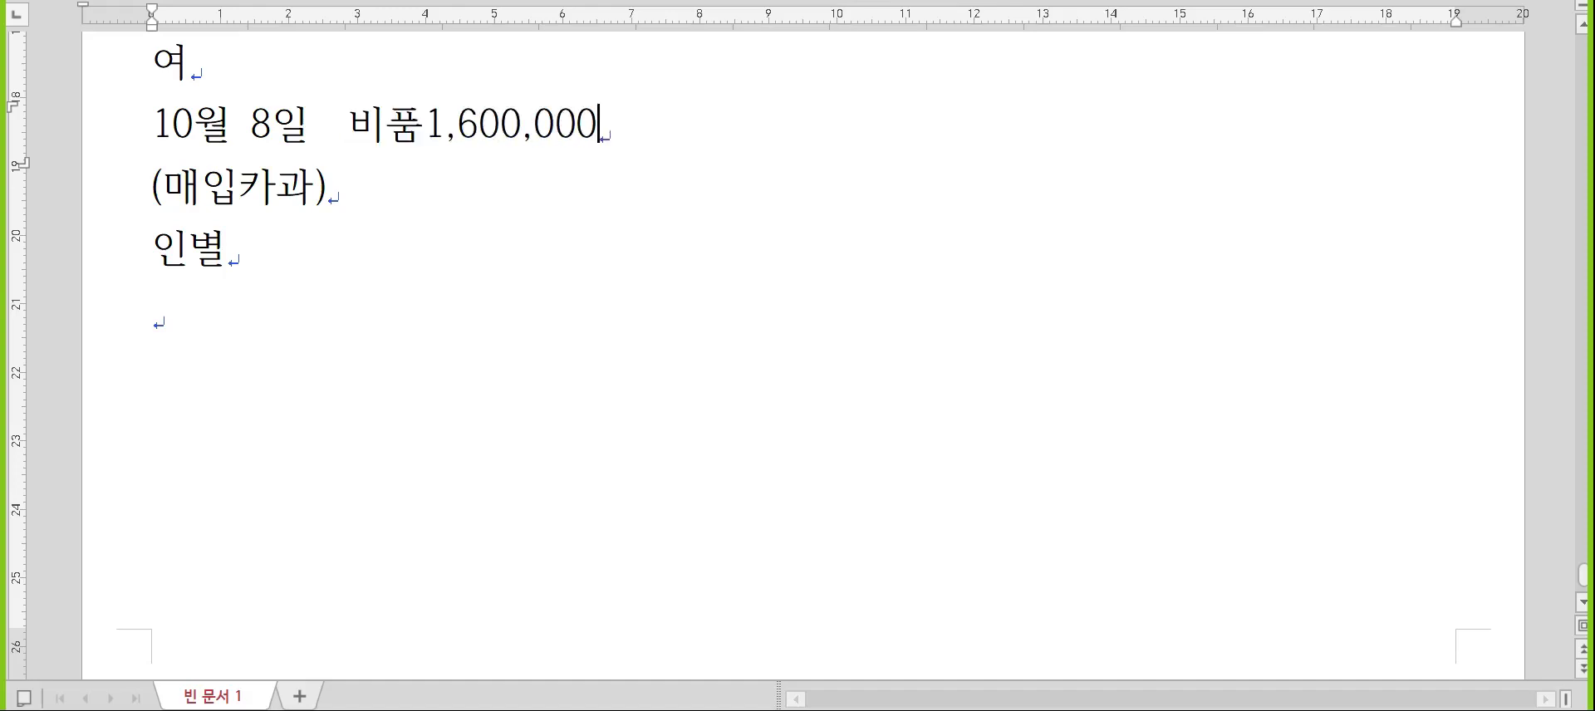
key(Down)
text(부가세대급ㄱ금 160,000)
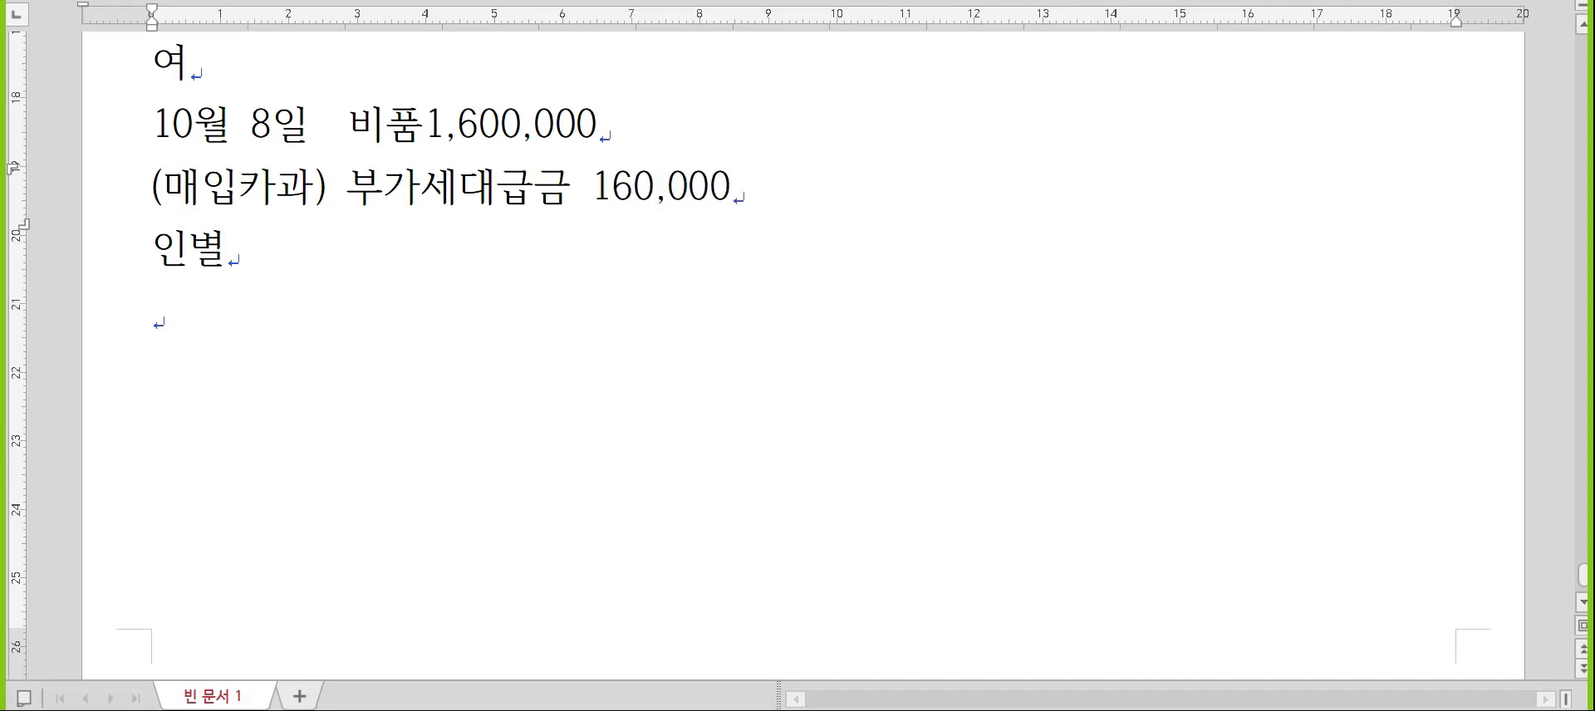
- Add the credit item "/미지급금 1,760,000" on the 10월 8일 line, spaced out past the debit amounts
key(Up)
text(/미지급금 1,760,00)
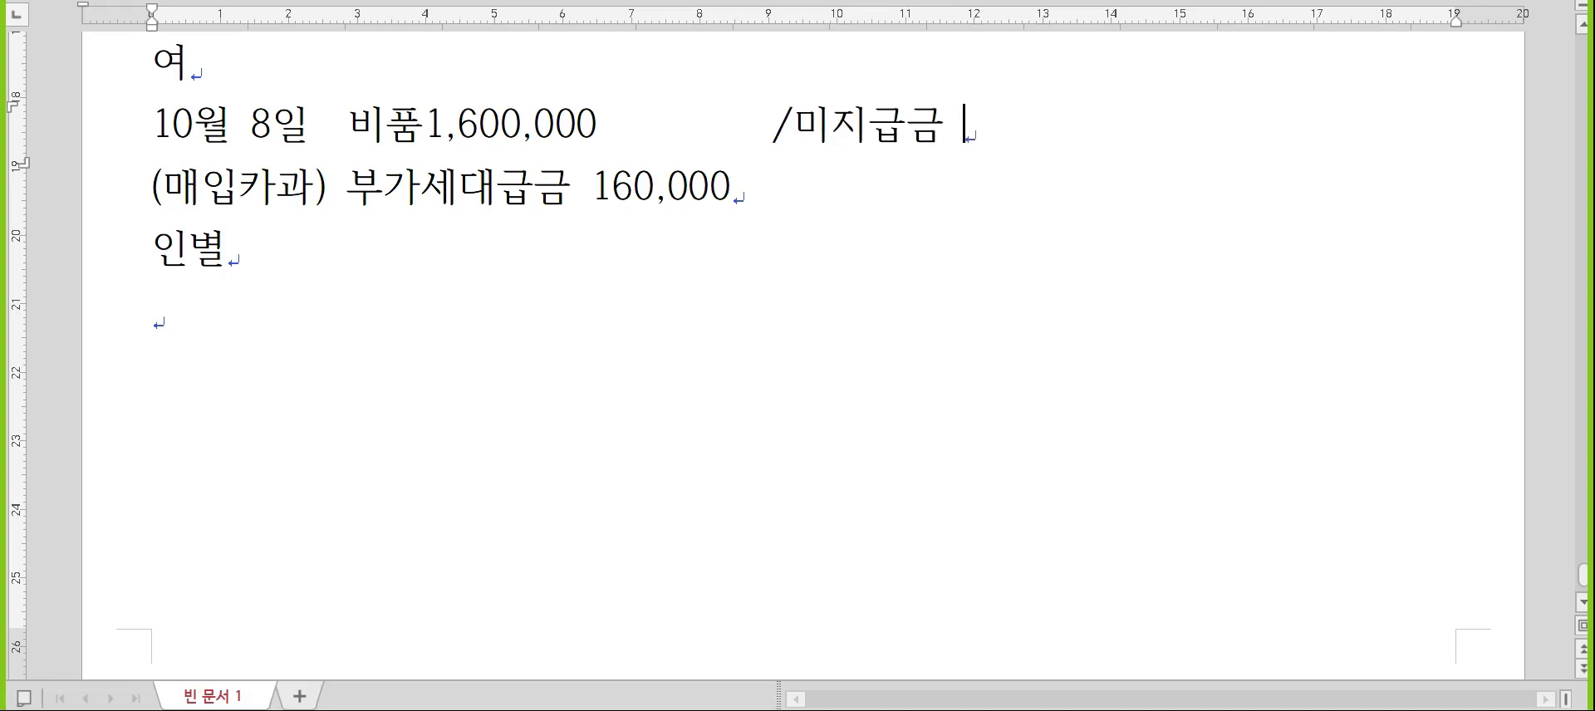
text(0)
key(Down)
key(Down)
key(Down)
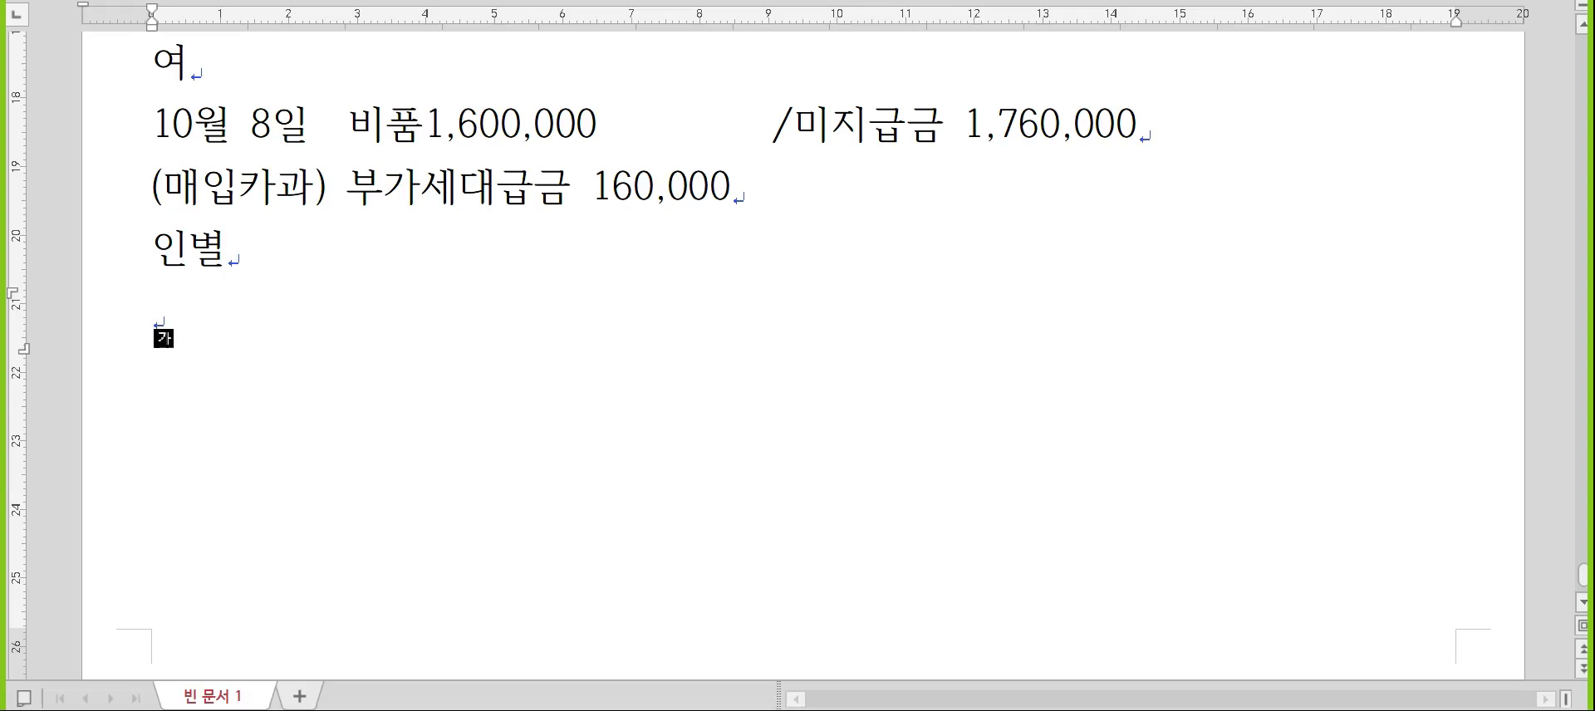
- Append the counterparty "(하나카드)" to the 미지급금 amount on the 10월 8일 line
key(Up)
key(Up)
key(Up)
text((ㅎ)
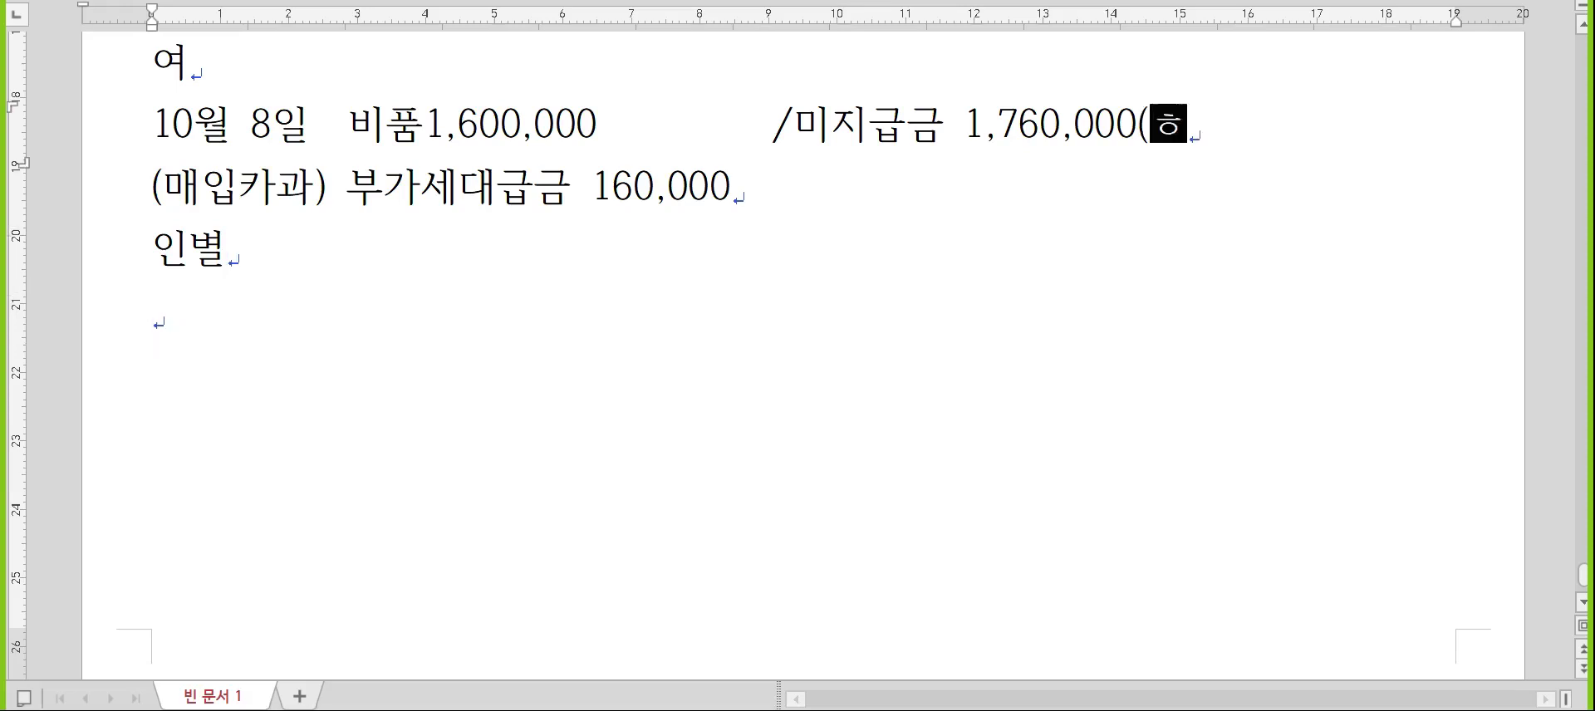
text(ㅏ나카드))
- On the empty line below "인별", write the date "10월27일" and begin a new line
click(240, 433)
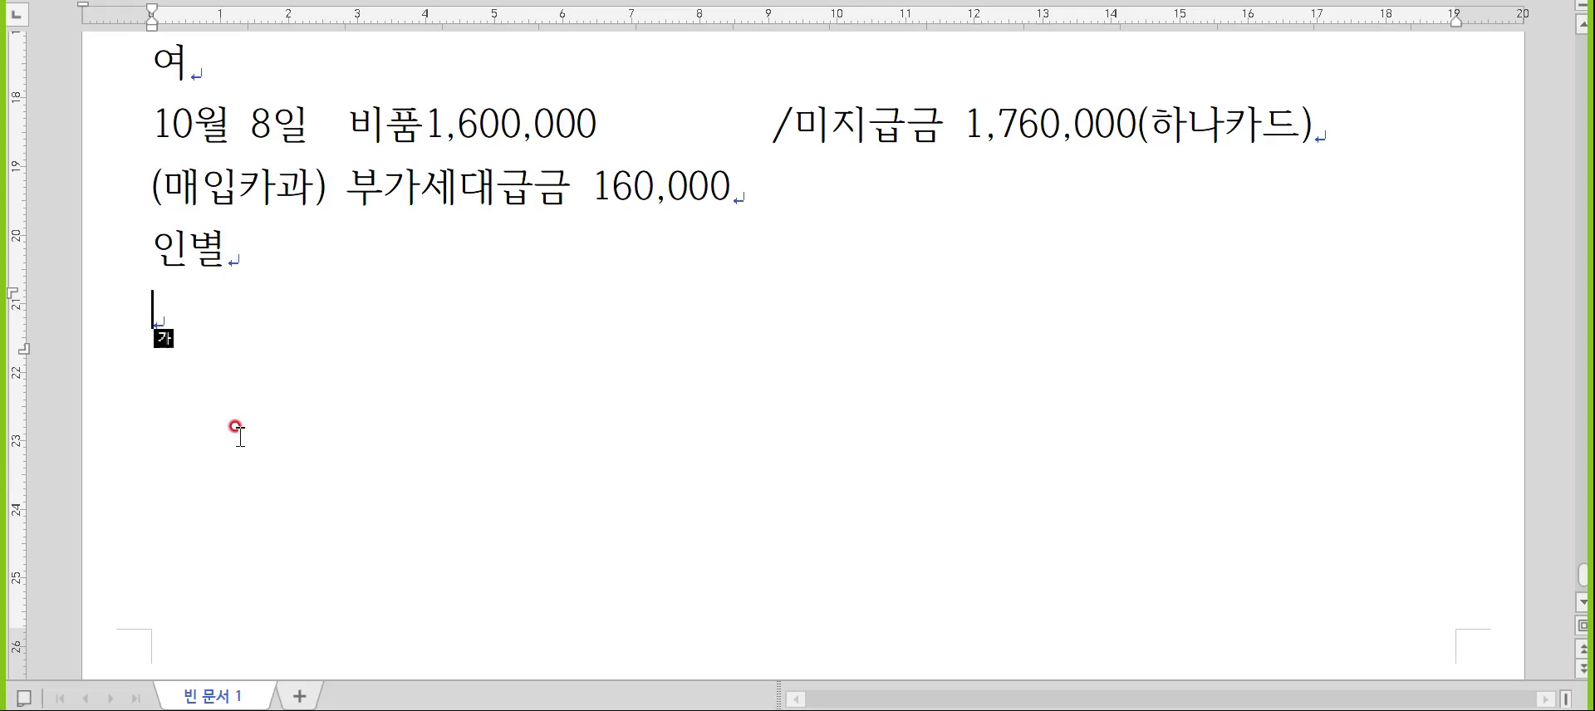
text(10궐27일)
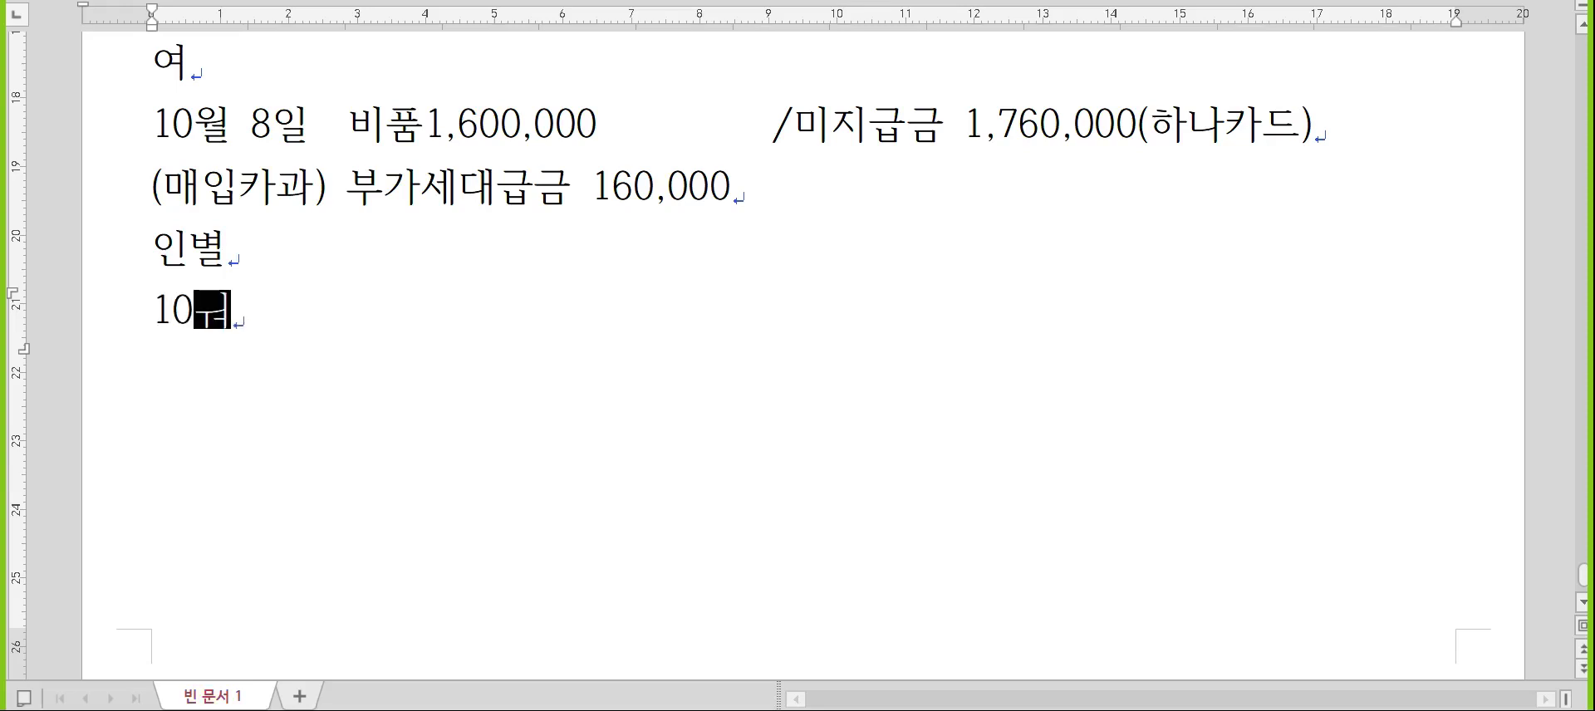
key(Left)
key(Left)
key(Left)
key(Delete)
text(월)
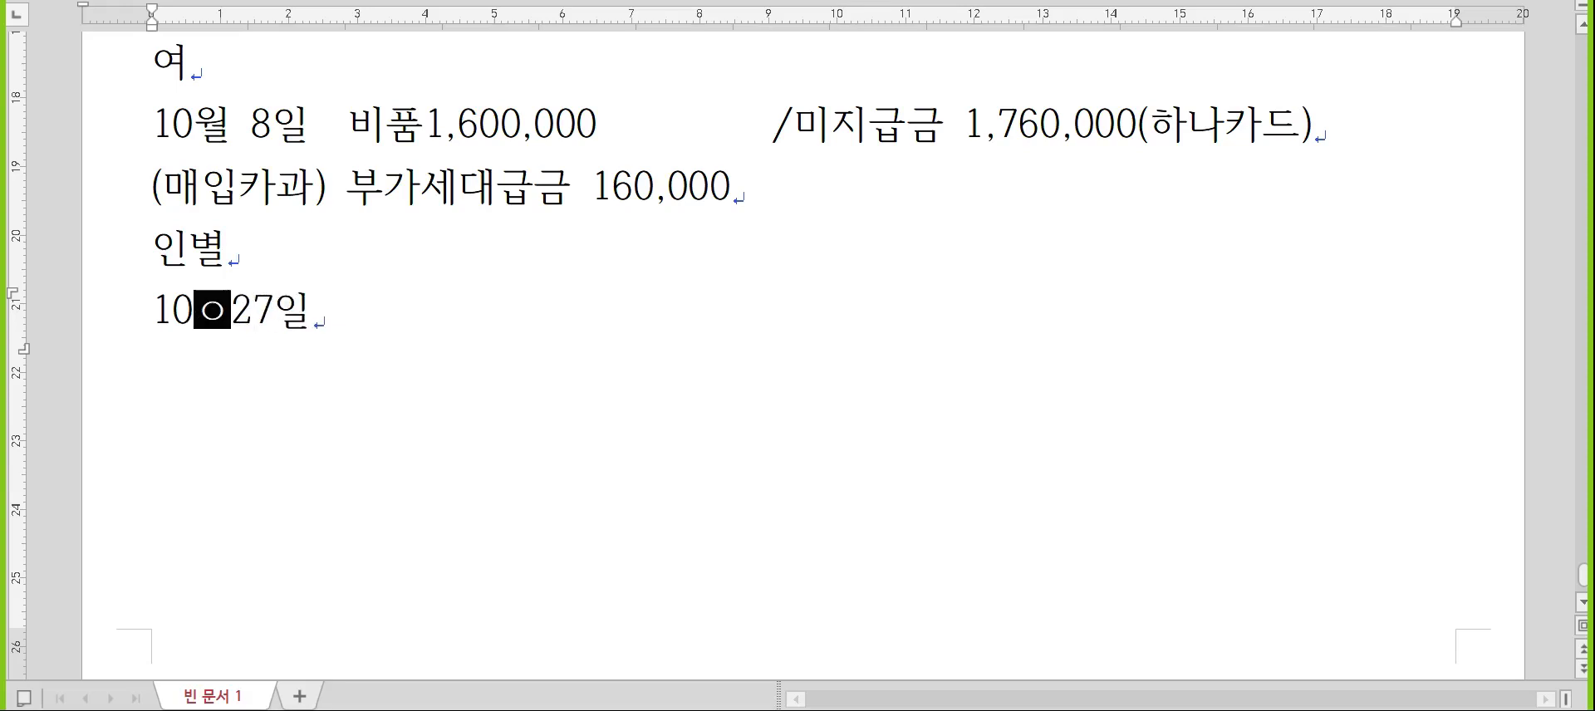
key(End)
key(Return)
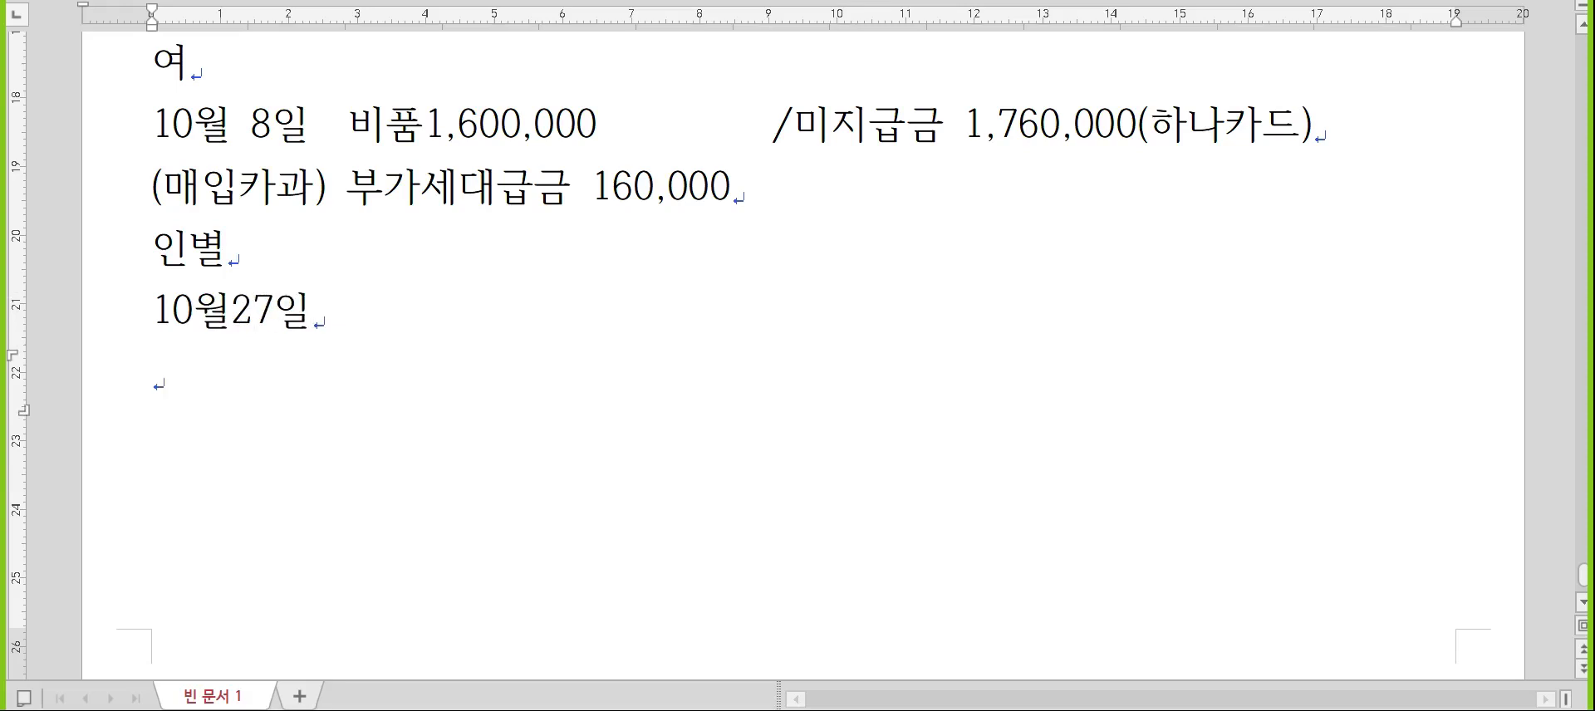
- Below 10월27일, write "(매입불공)", "달리는" and "여" on separate lines
text((매입불공))
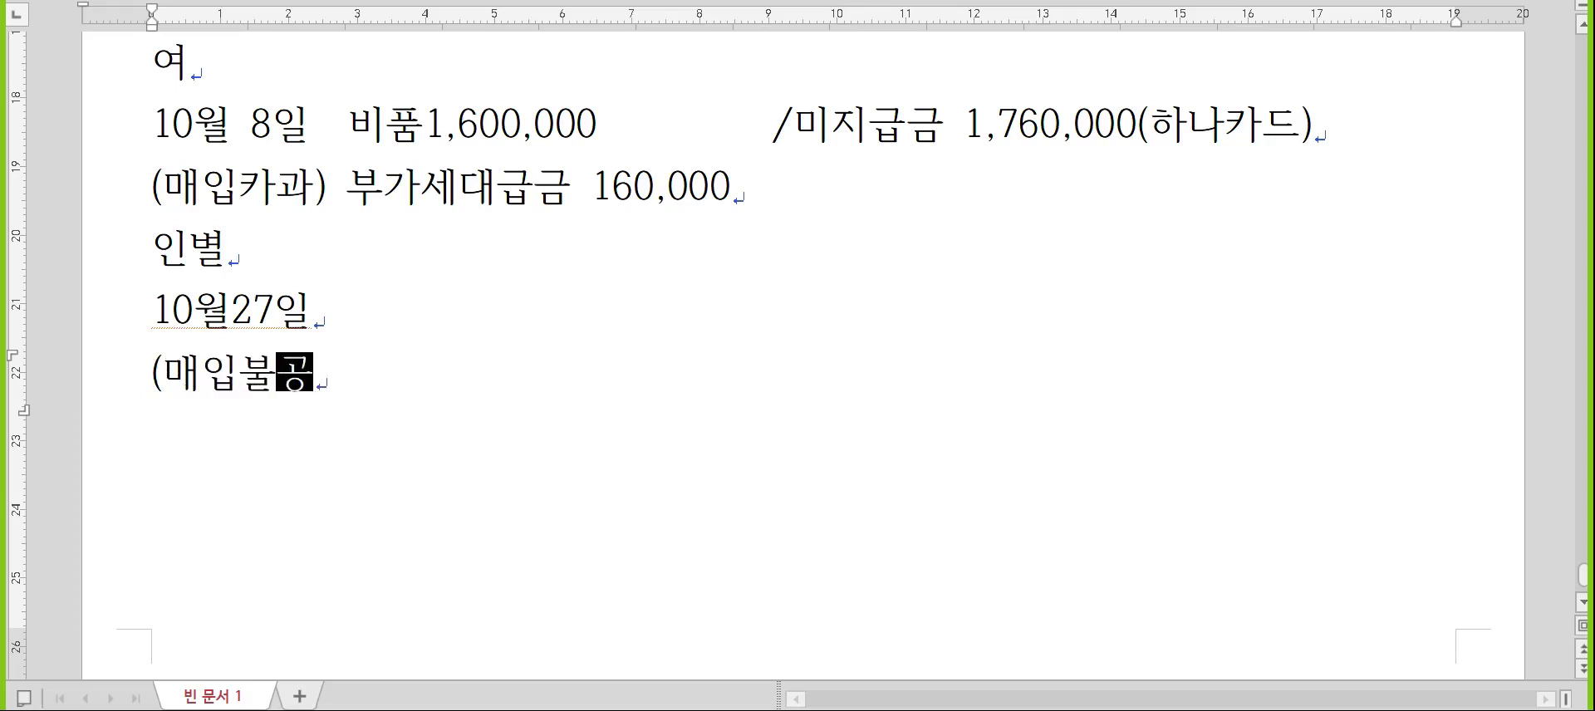
key(Return)
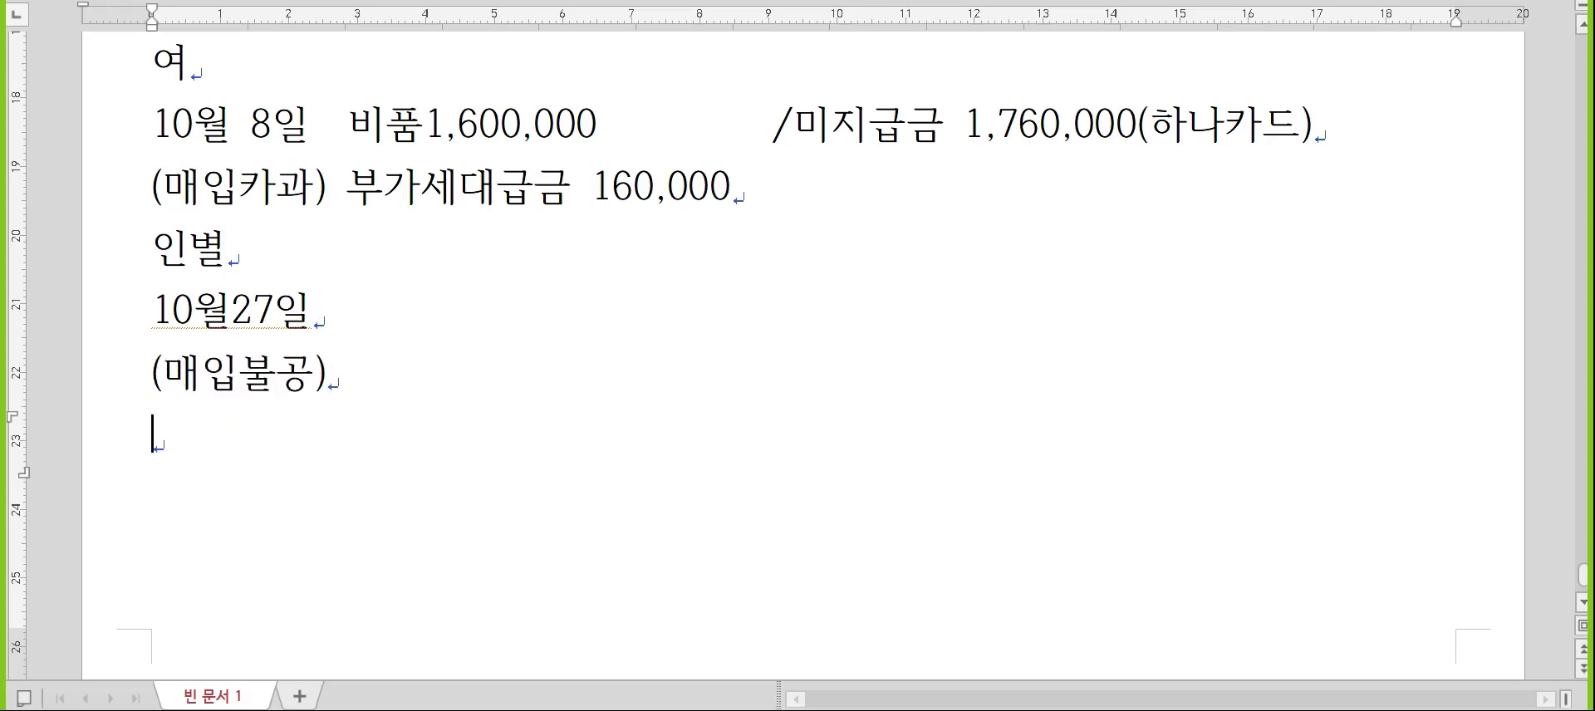
text(달리는)
key(Return)
text(여)
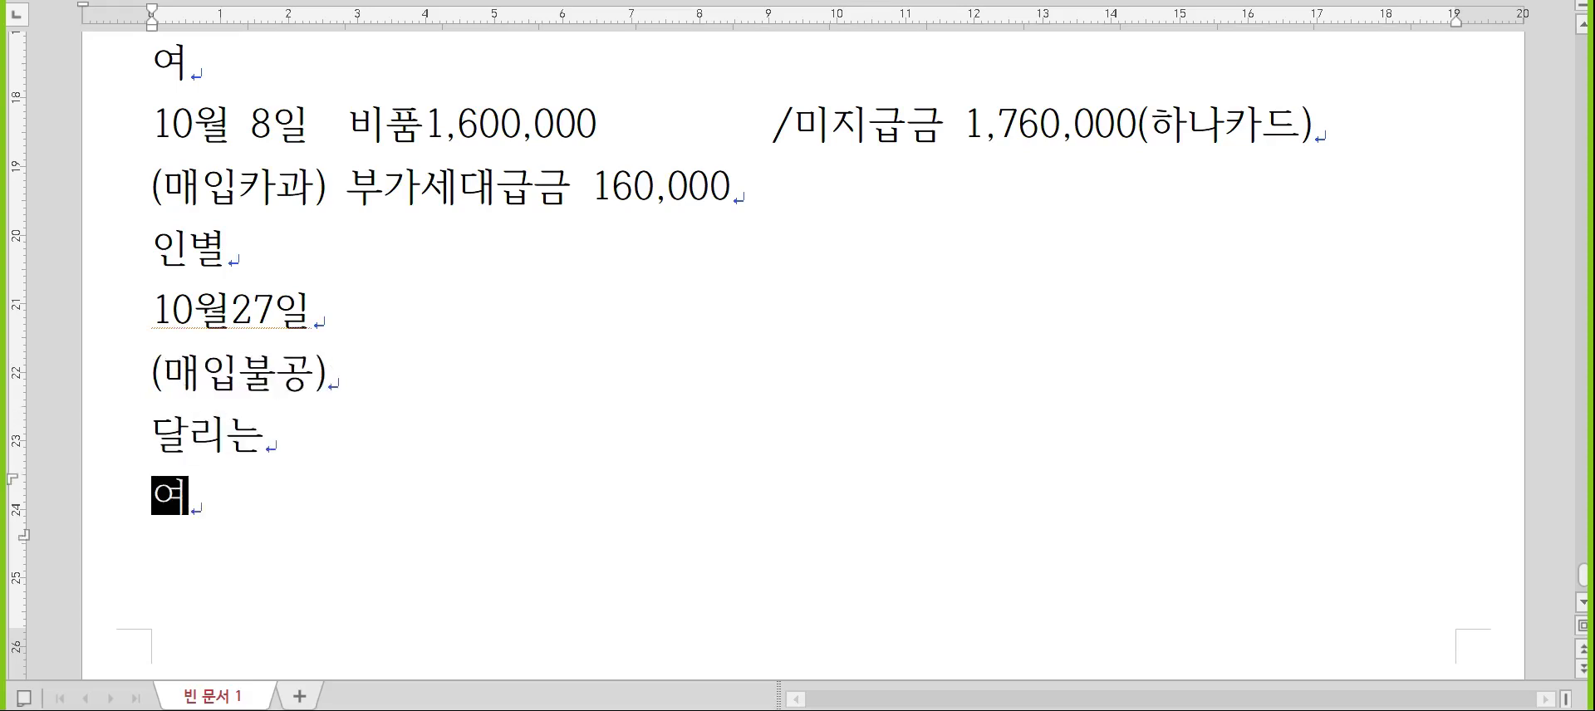
- On the 10월27일 line, after some spacing, write the entry "차량운반구33,000,000/보통예금25,000,000"
key(Up)
key(End)
text(차량운반)
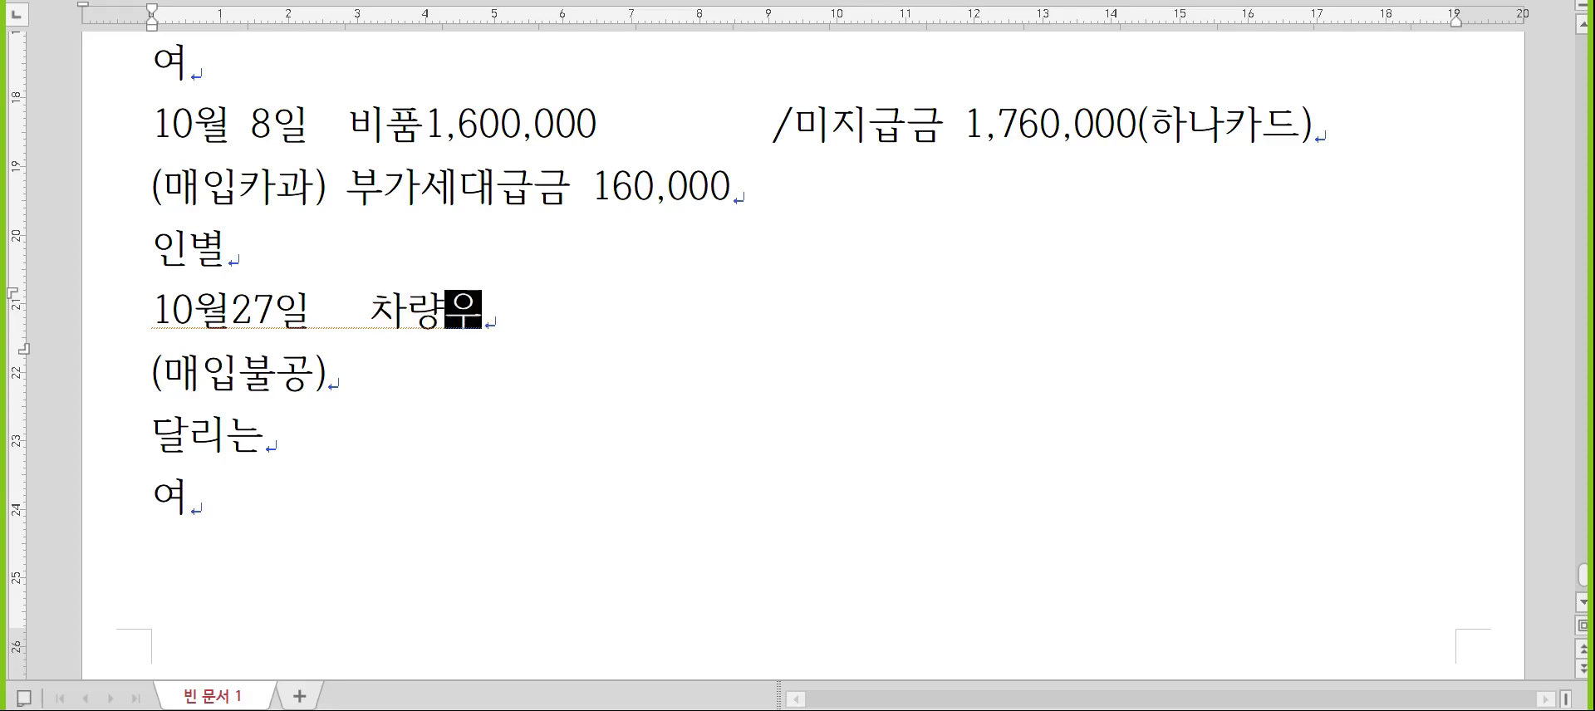
text(구33,000,)
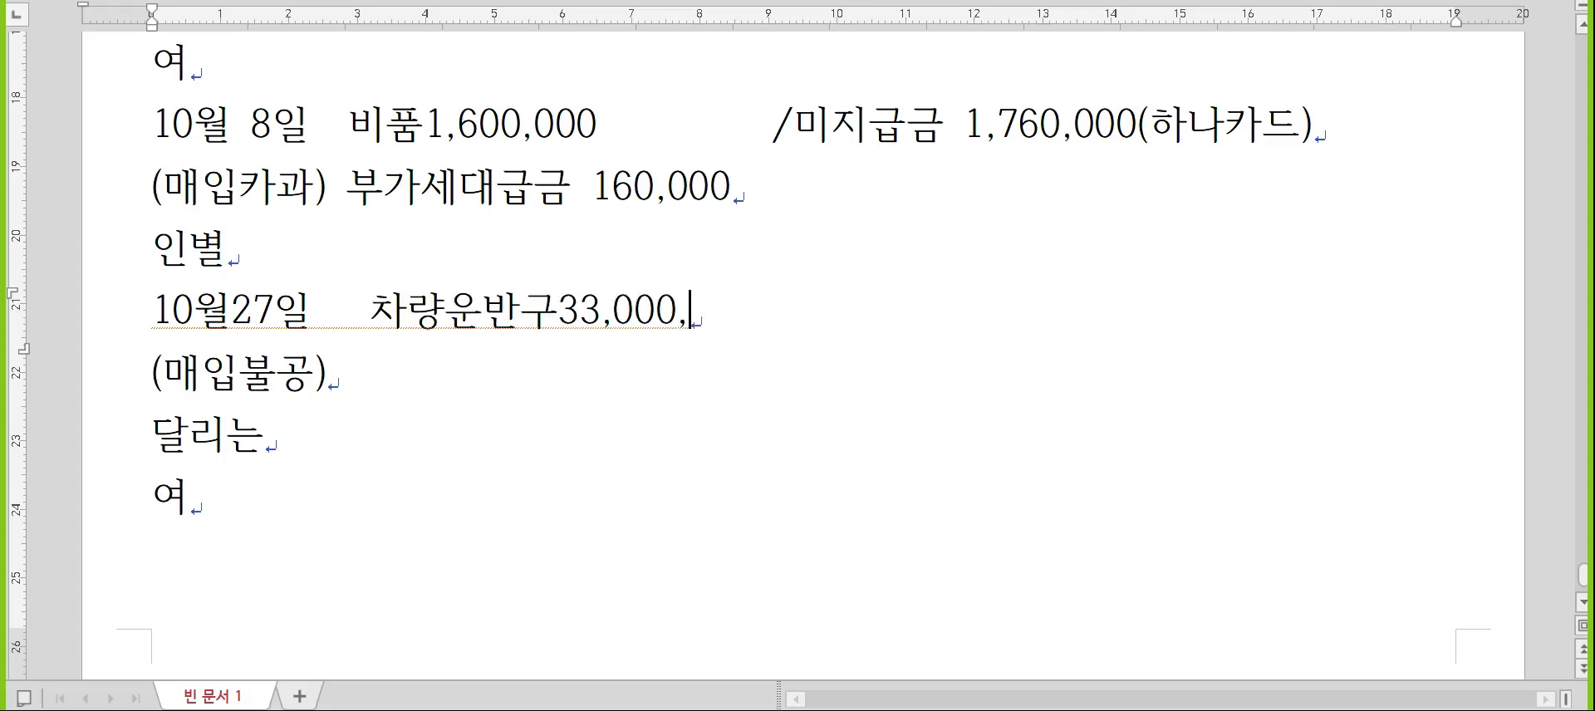
text(000/보통예금)
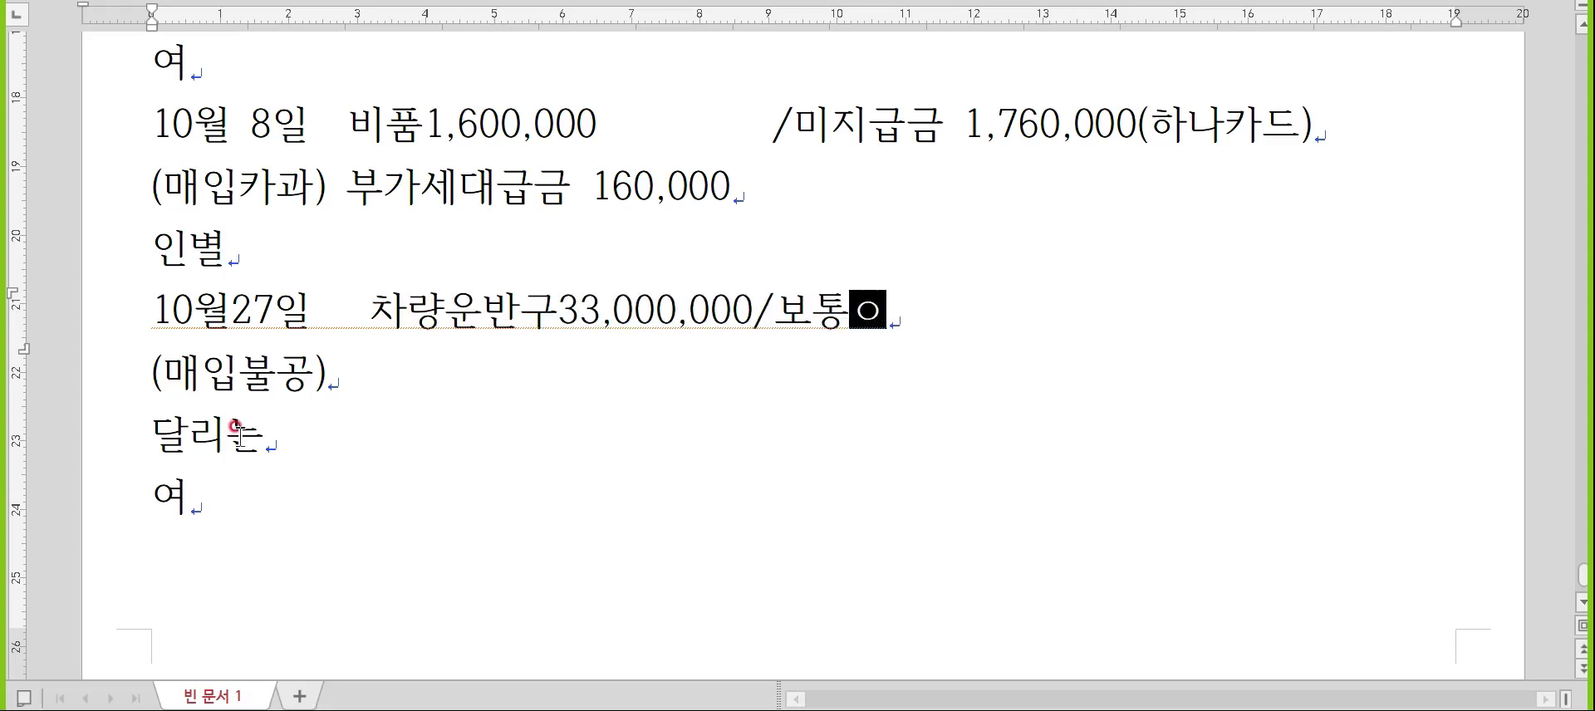
text(25,000,000)
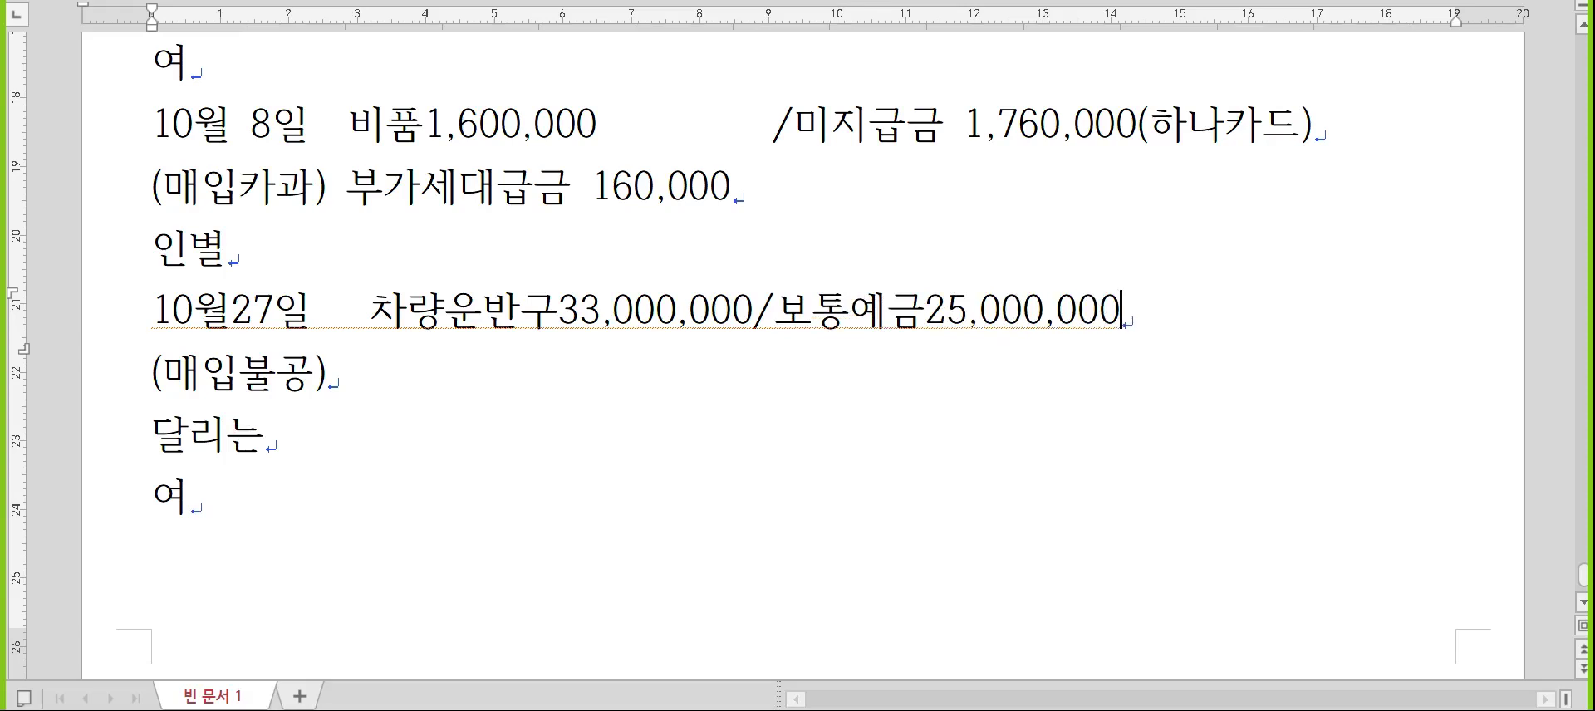
- On the "(매입불공)" line, add the second credit item "/미지급금 8,000,000" aligned below the 보통예금 entry
key(Down)
text(/미지급)
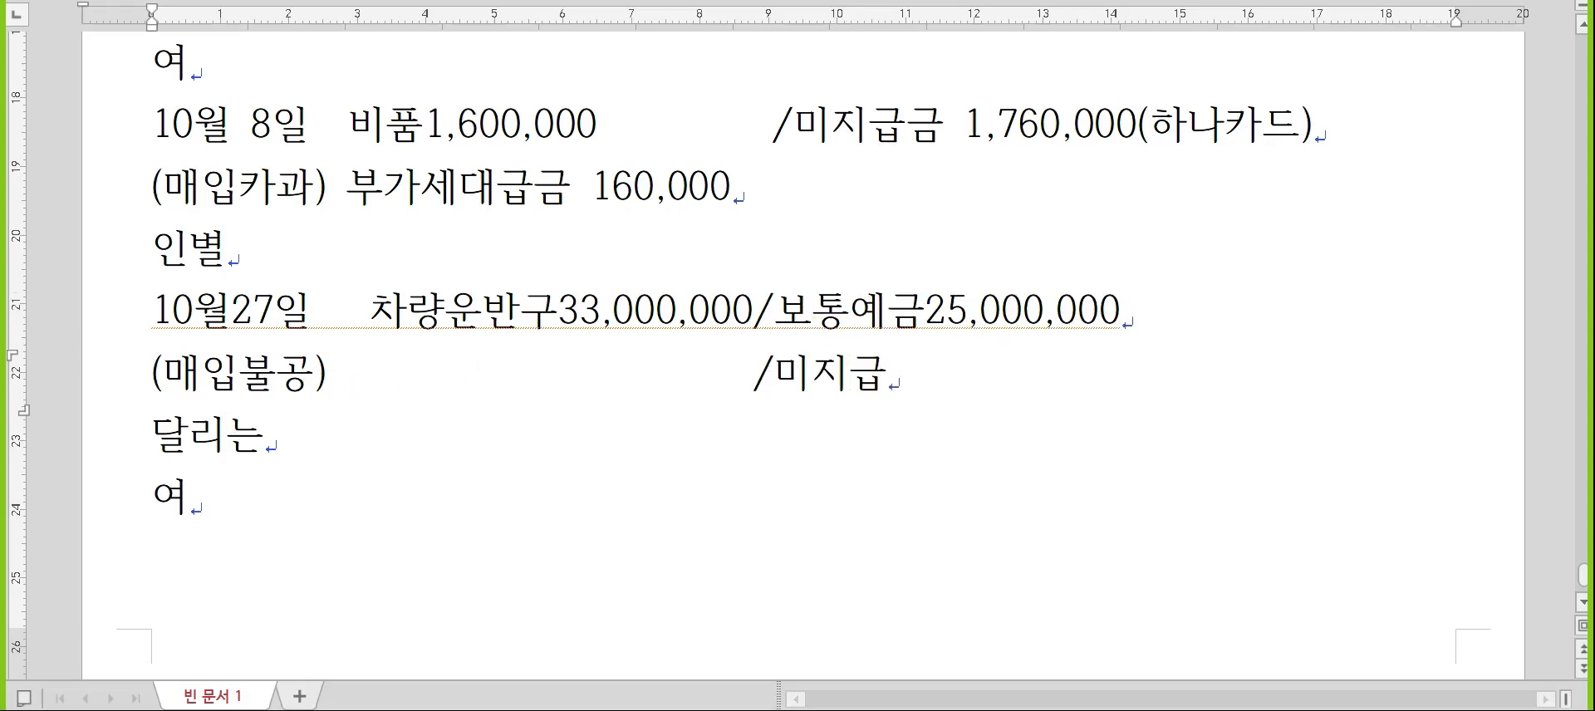
text(금 8,000,000)
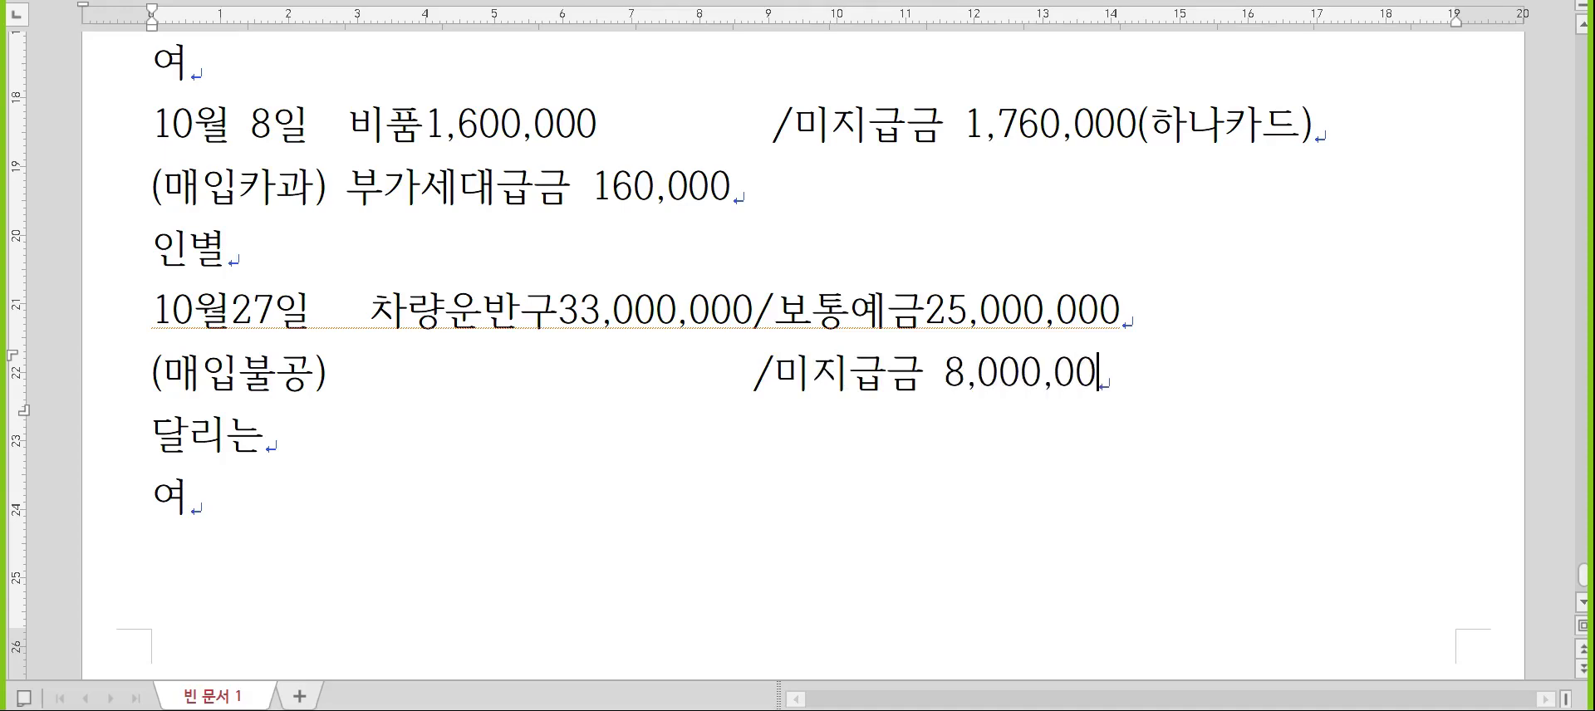
- Add three blank lines below the last "여"
key(Down)
key(Down)
key(Return)
key(Return)
key(Return)
- Write the date "11월22일" on the first blank line below "여", then move to the following blank line
key(Up)
key(Up)
key(Up)
key(Up)
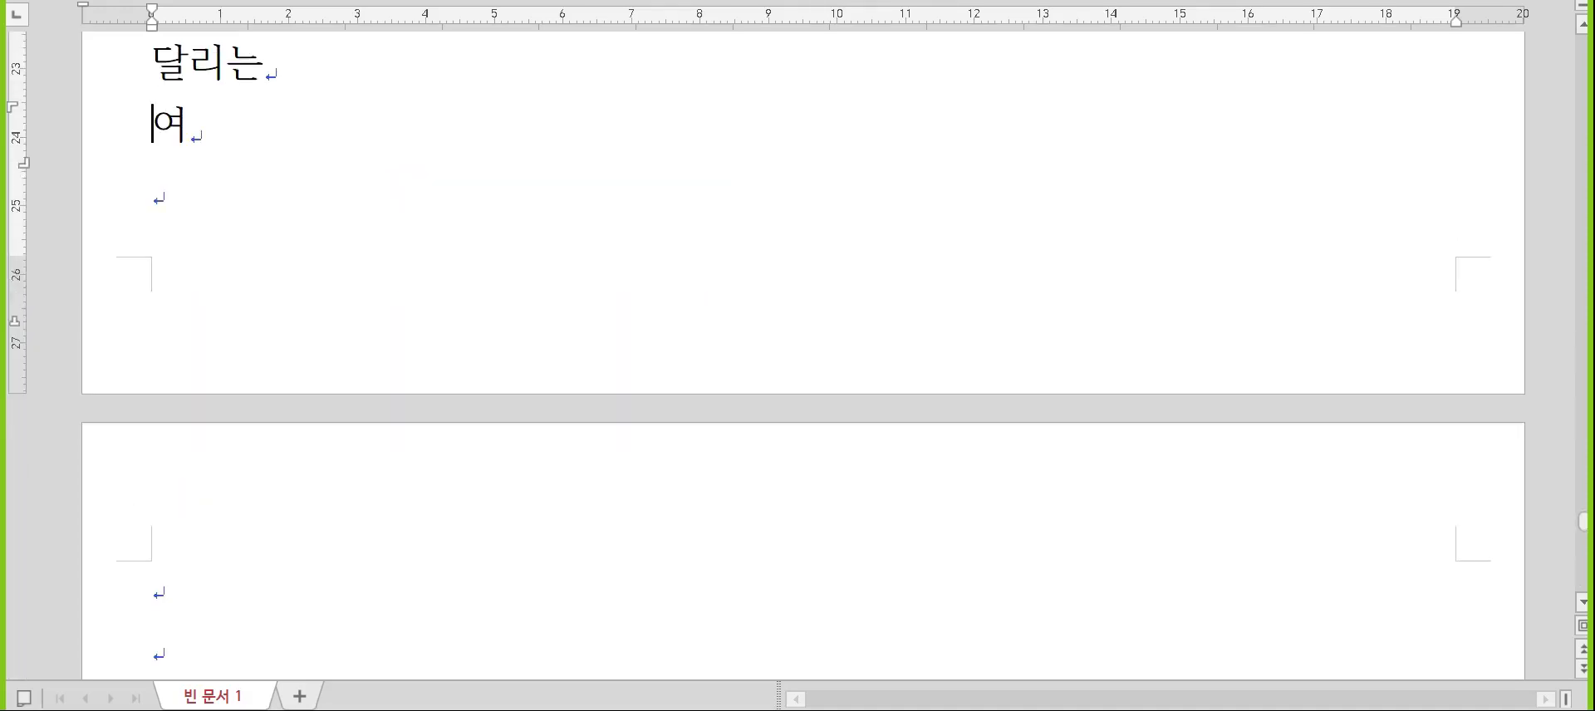
key(Up)
key(Down)
key(Down)
key(Down)
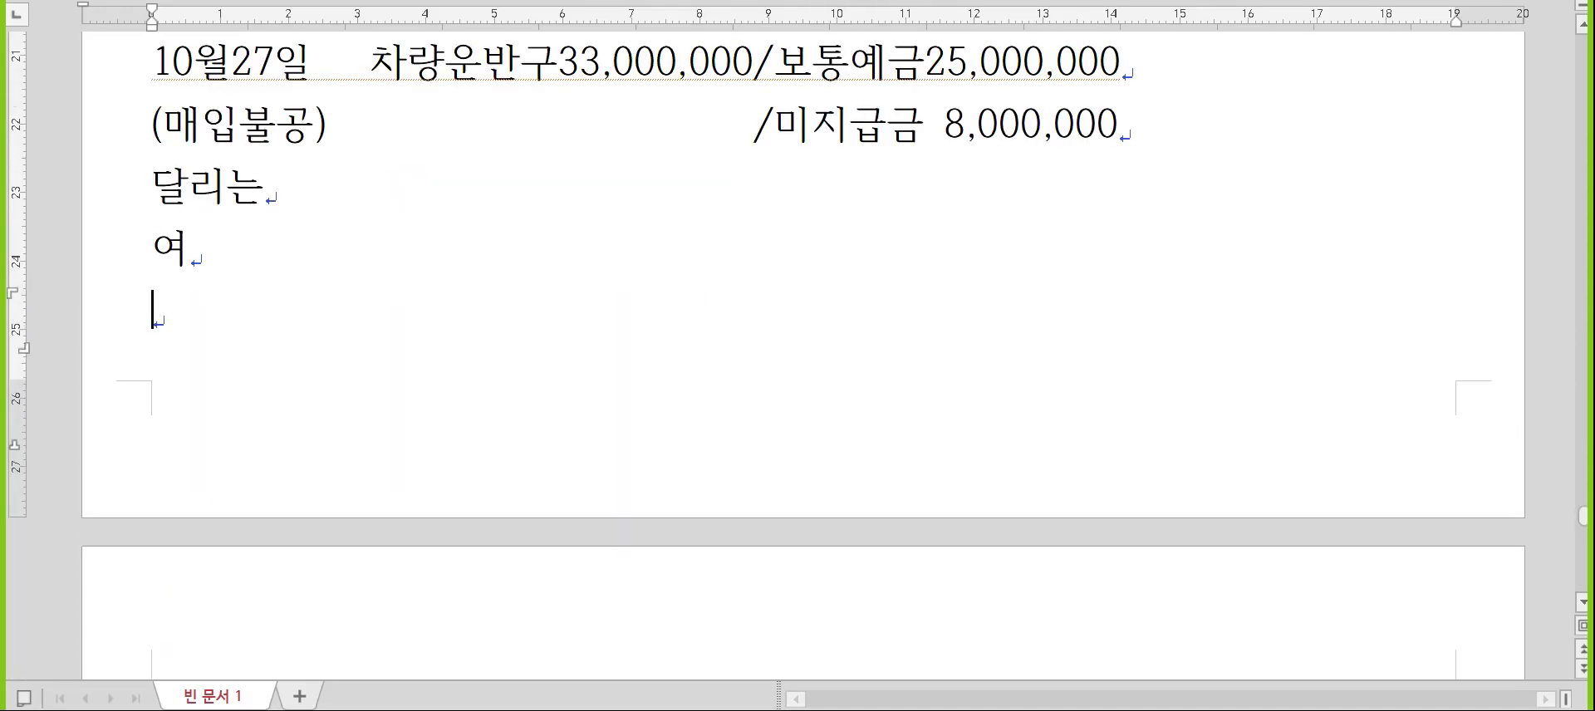
text(11월22일)
key(Down)
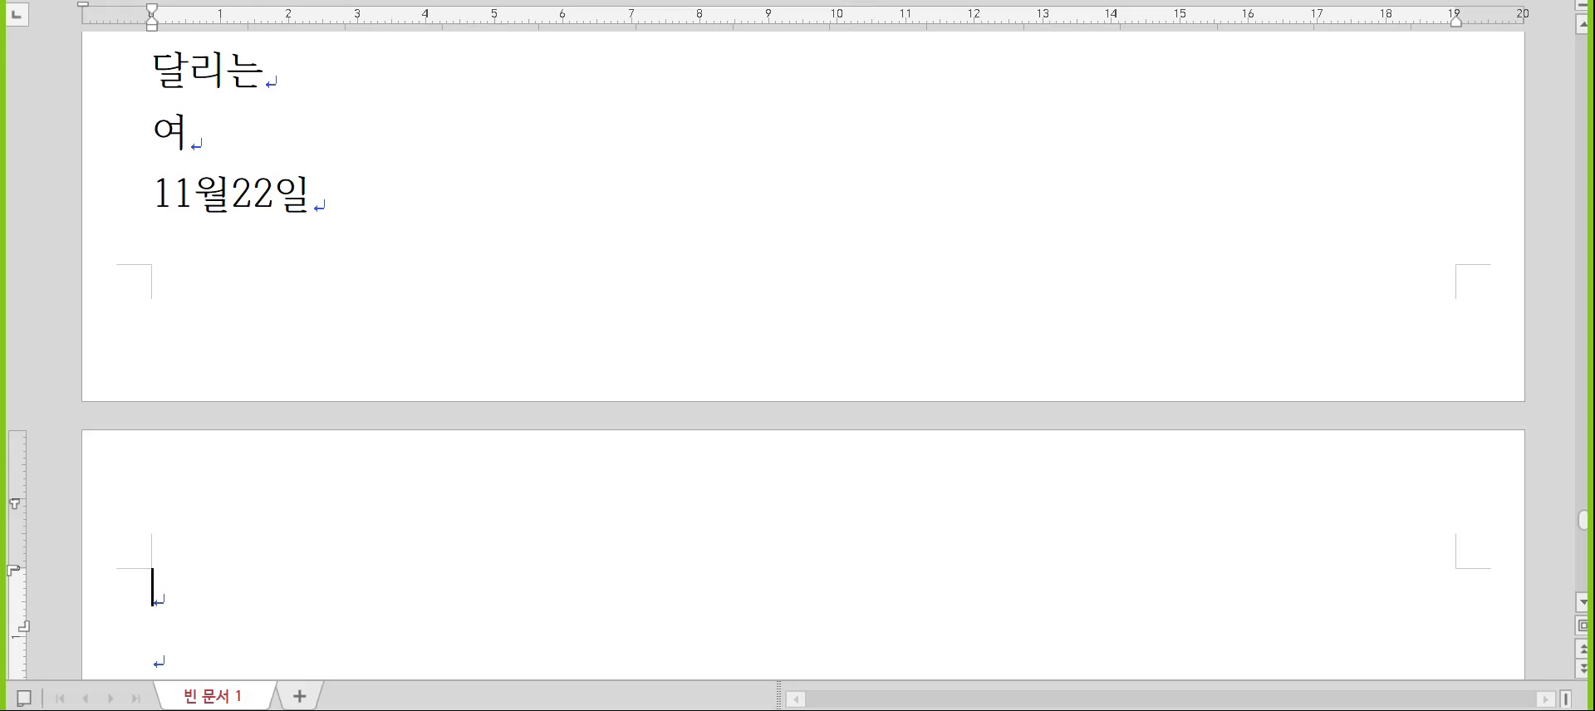
- Write the transaction type "(매출과세)" on the line below 11월22일, then move to the following blank line
text((매출과세)
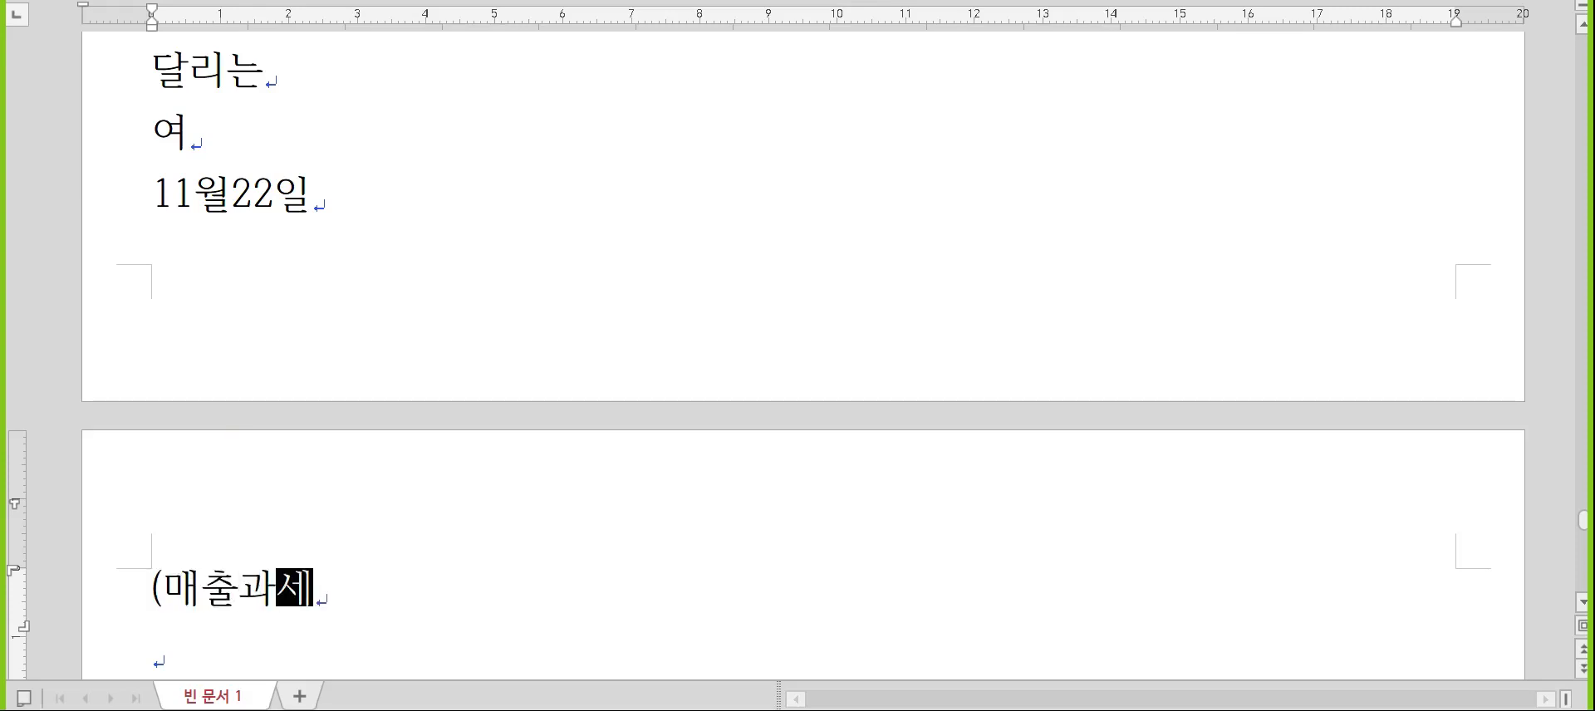
key(Menu)
key(Escape)
text())
key(Down)
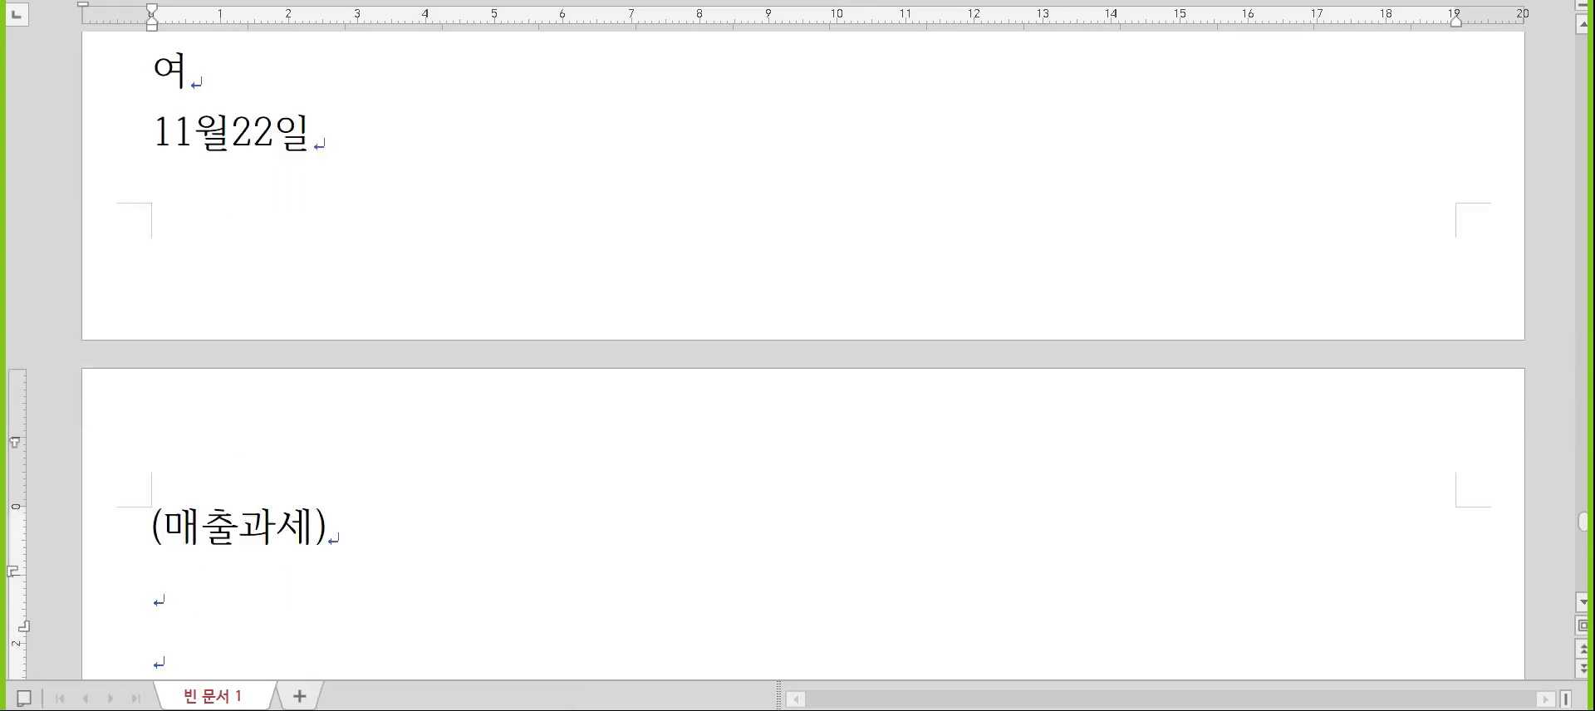
- Below "(매출과세)", write the trading partner "빠른유통" and, on the line after it, "여"
text(빠르)
key(BackSpace)
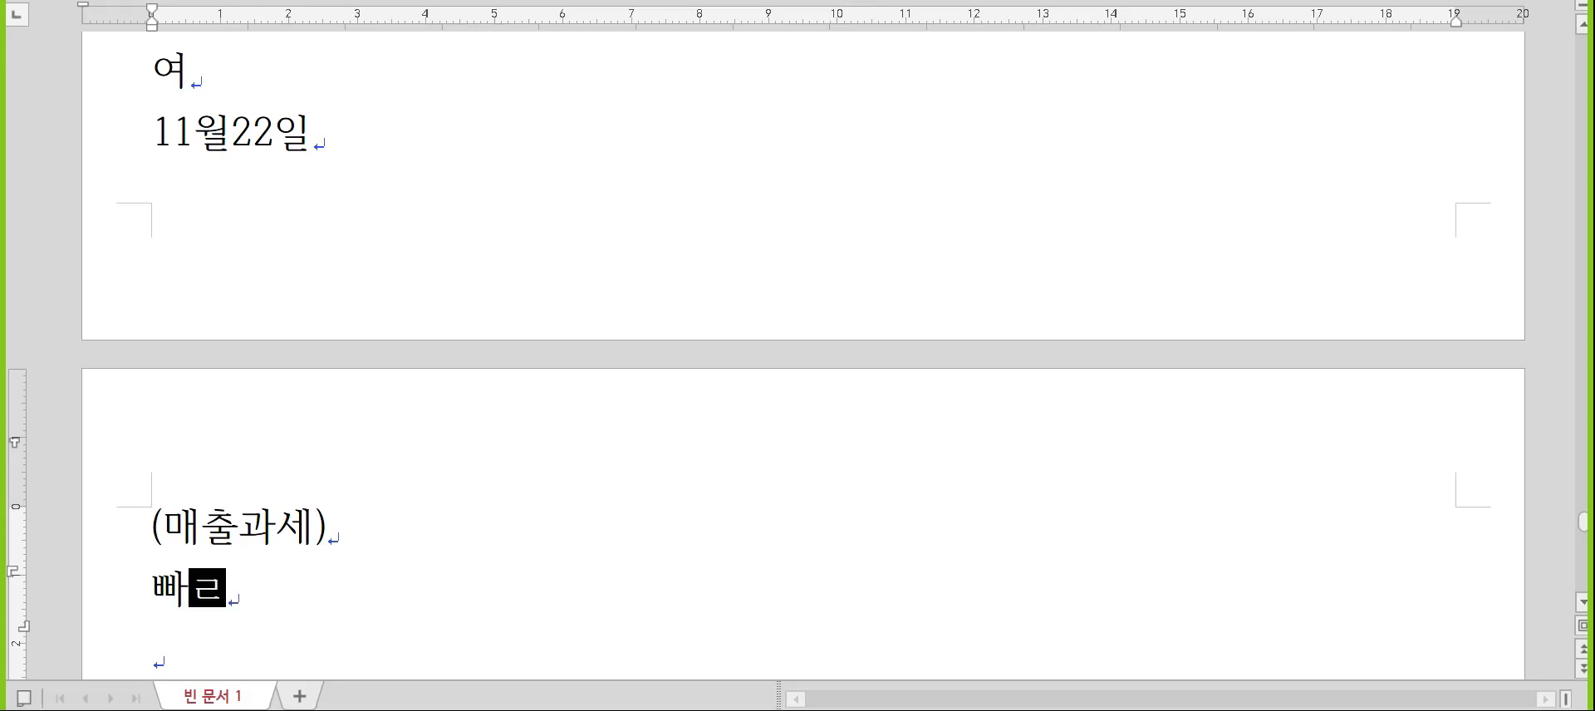
text(른유통)
key(Return)
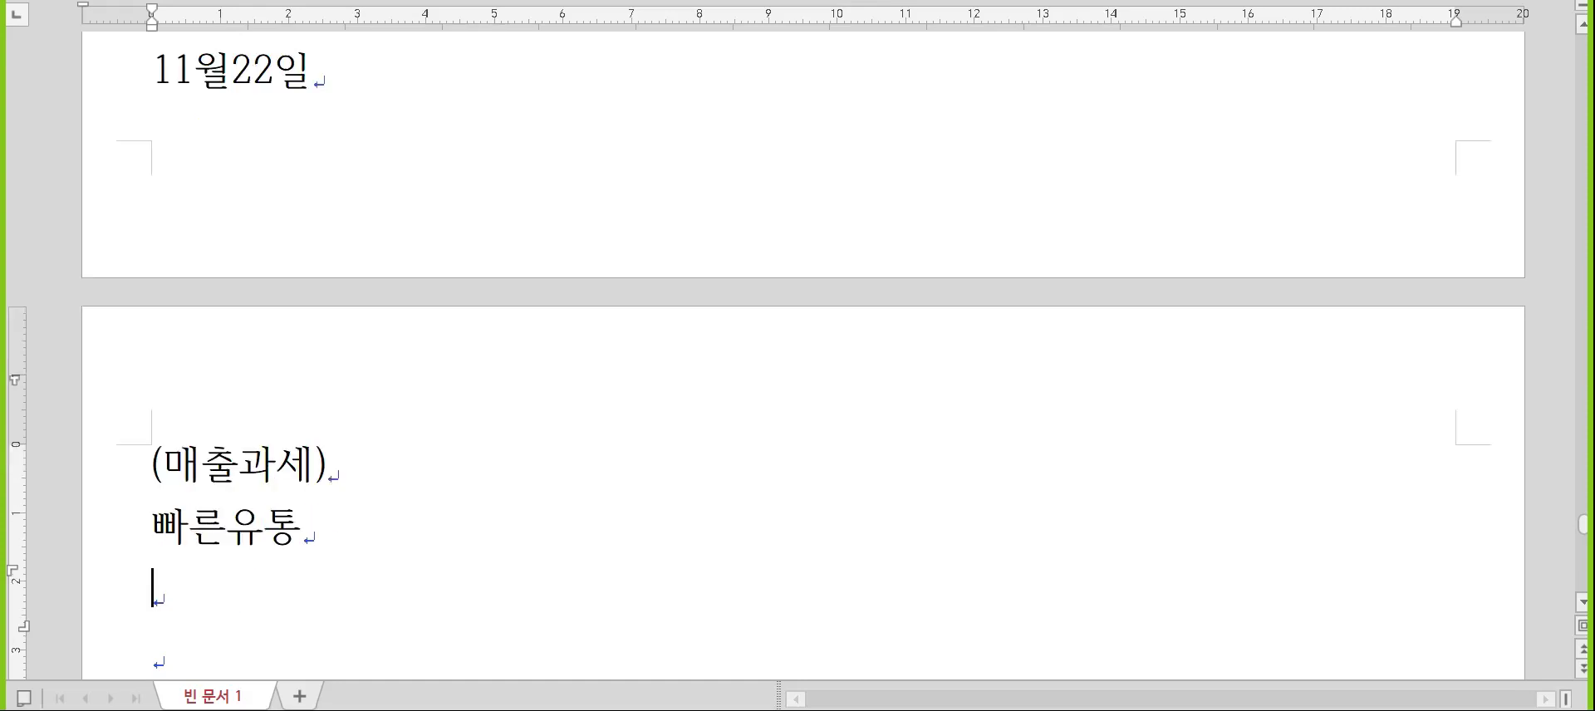
text(여)
- On the 11월22일 line, after some spacing, write the credit item "/제품매출6,800,000"
key(Up)
key(Up)
key(Up)
key(Up)
key(Down)
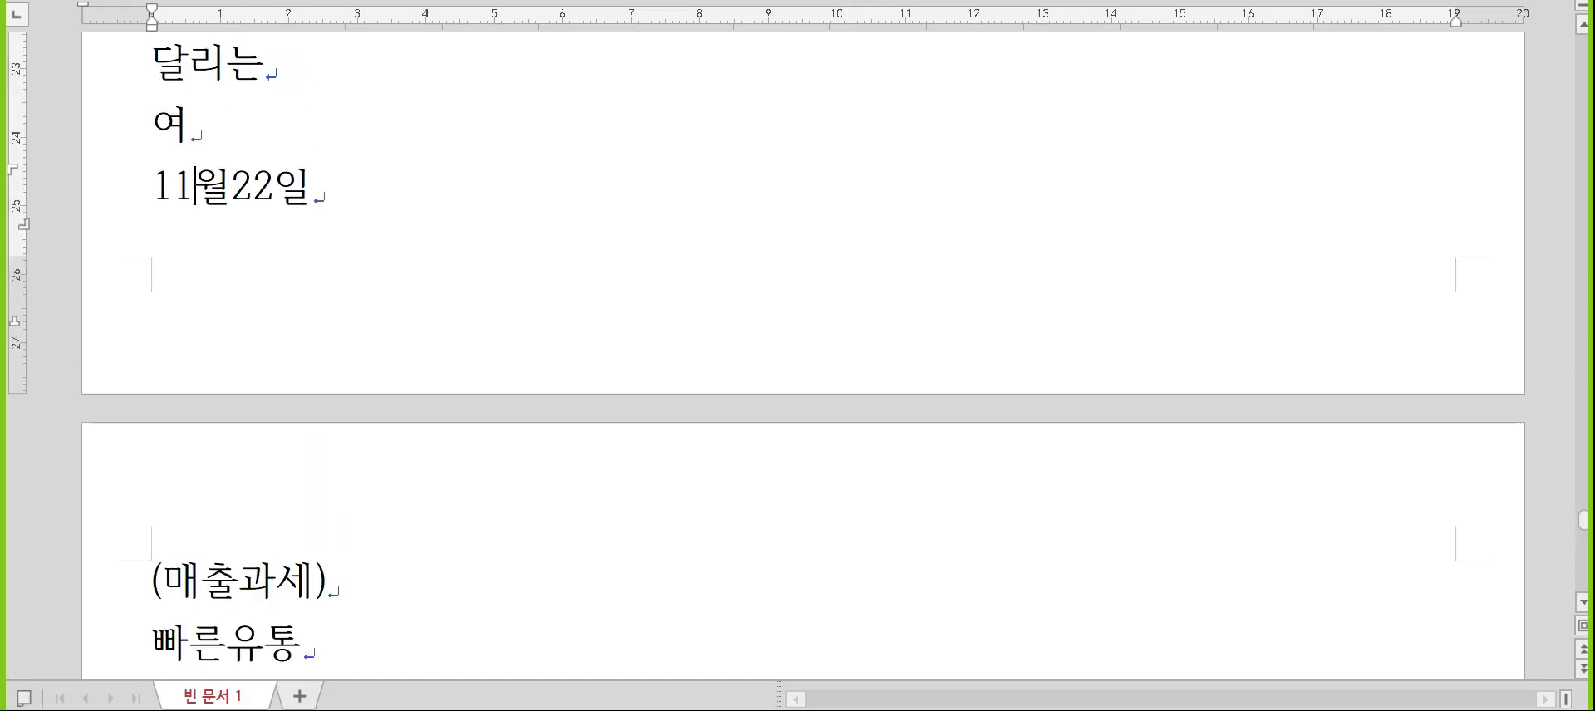
key(End)
text(/제품매)
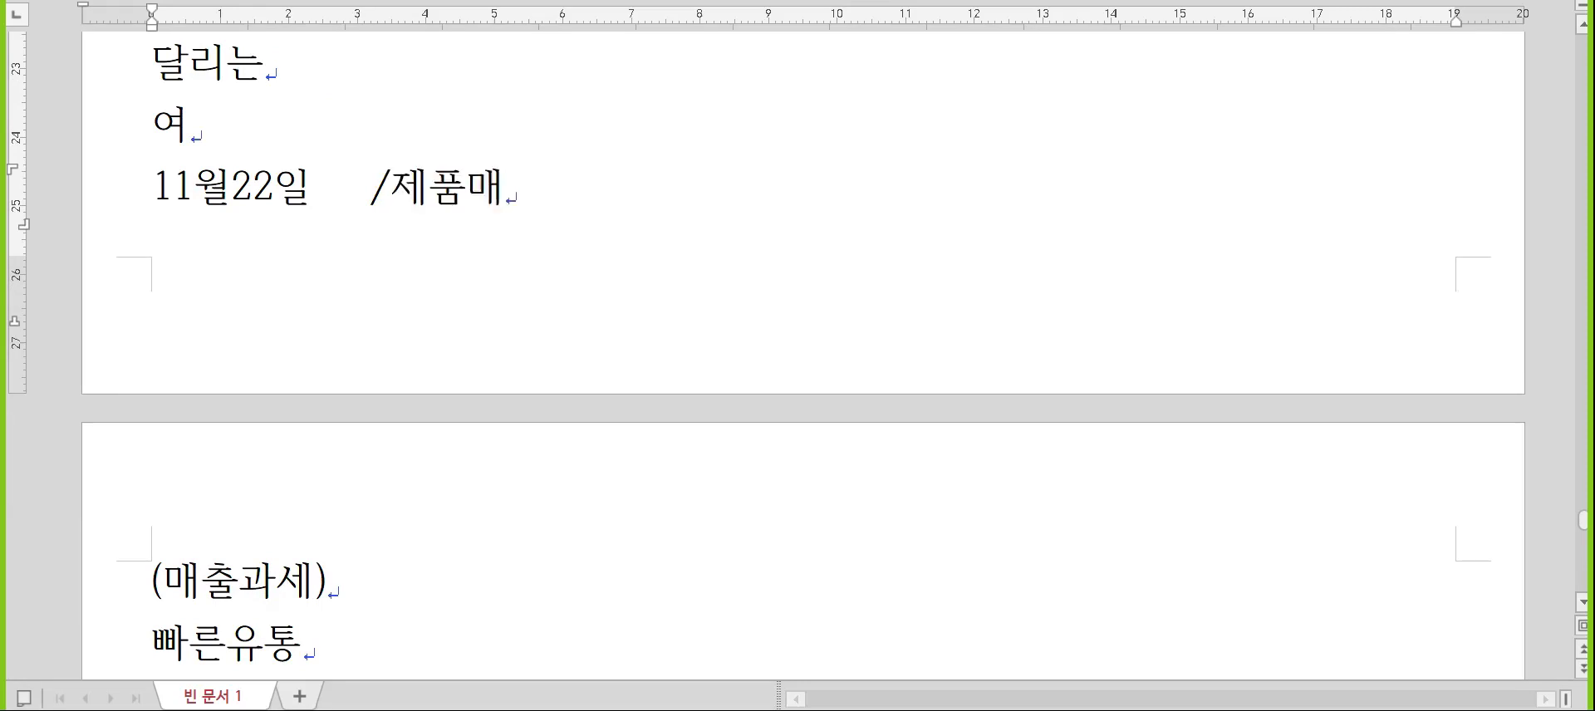
text(출)
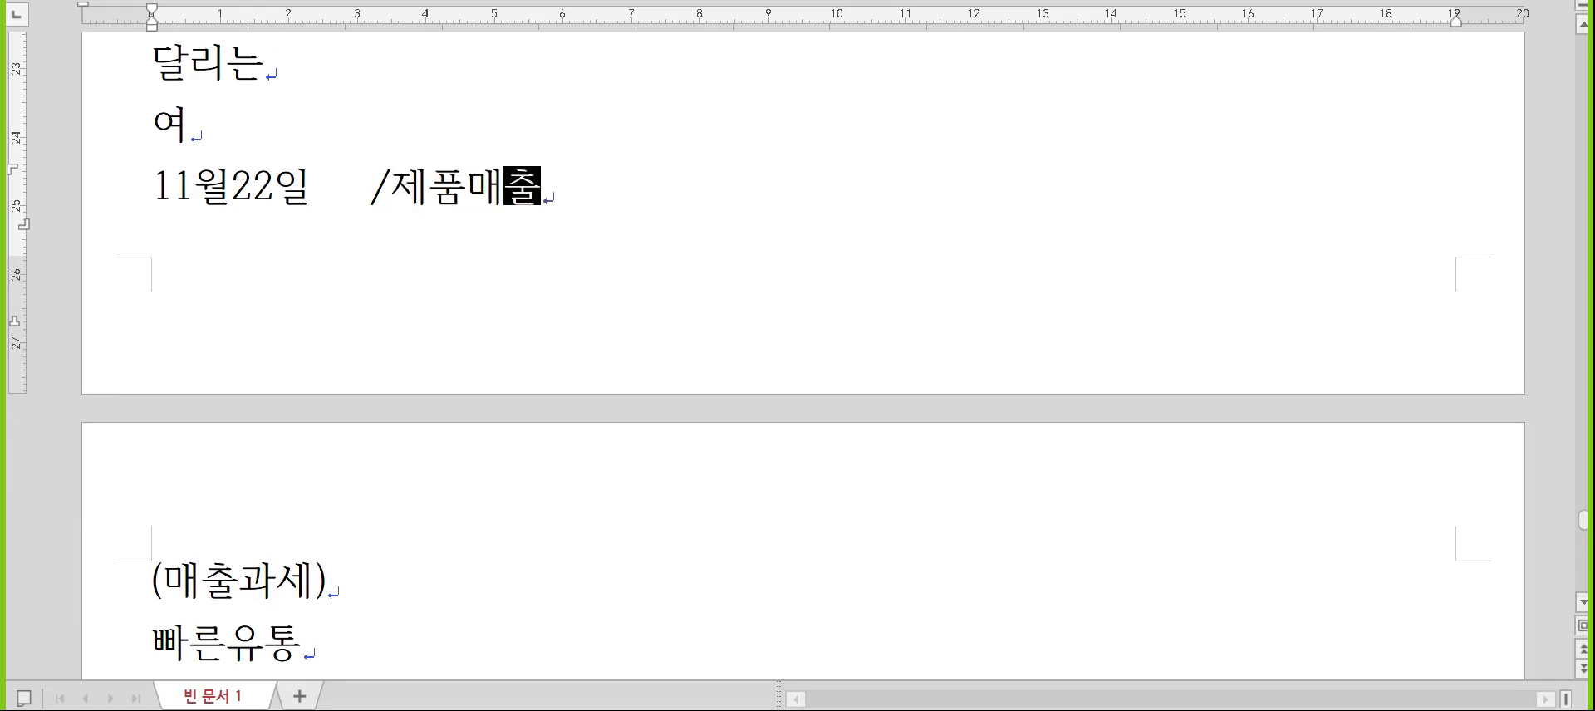
text(6,800,000)
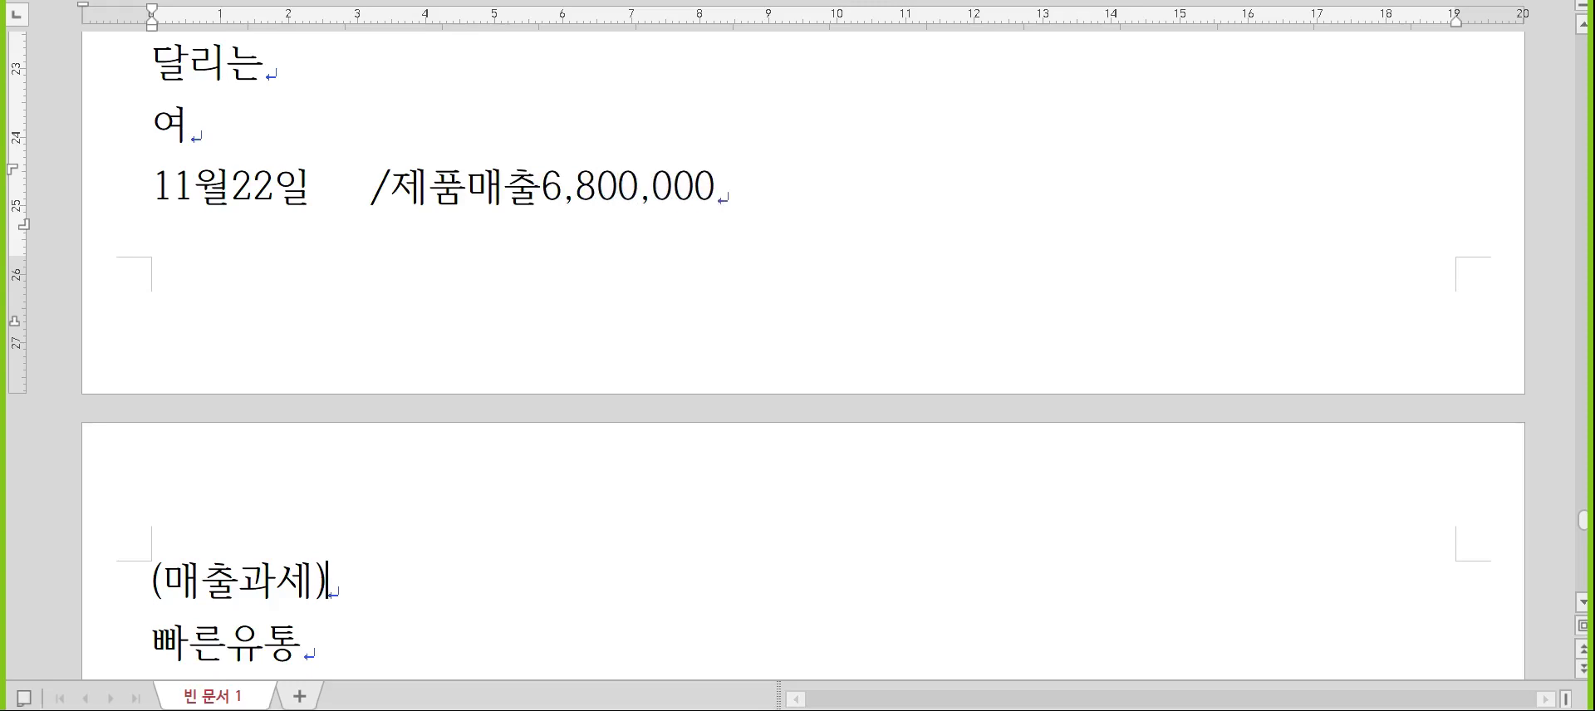
- On the "(매출과세)" line, after wide spacing, add the second credit item "/부가세예수금680,000"
click(326, 579)
key(Tab)
key(Tab)
key(Tab)
key(Tab)
text(/부가)
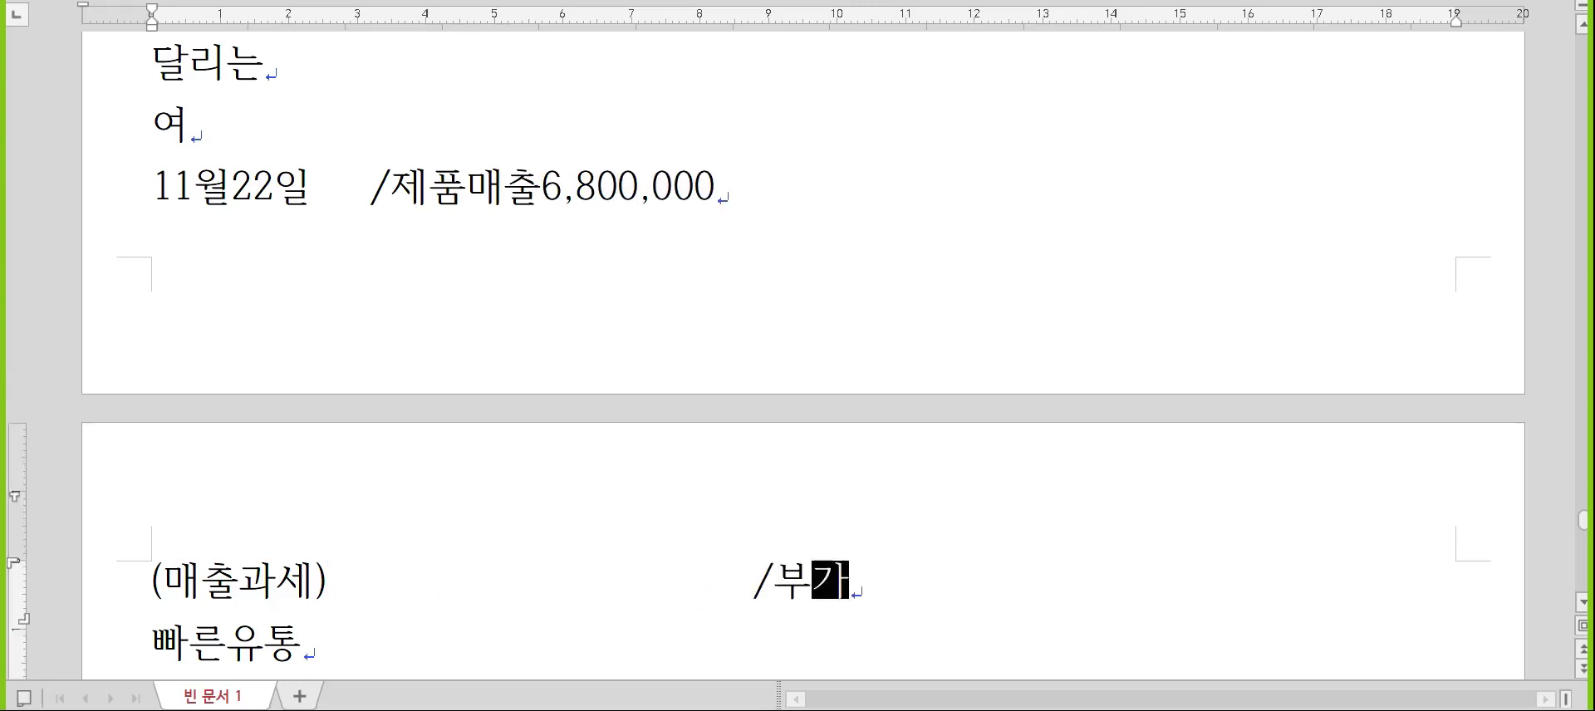
text(세예수금680)
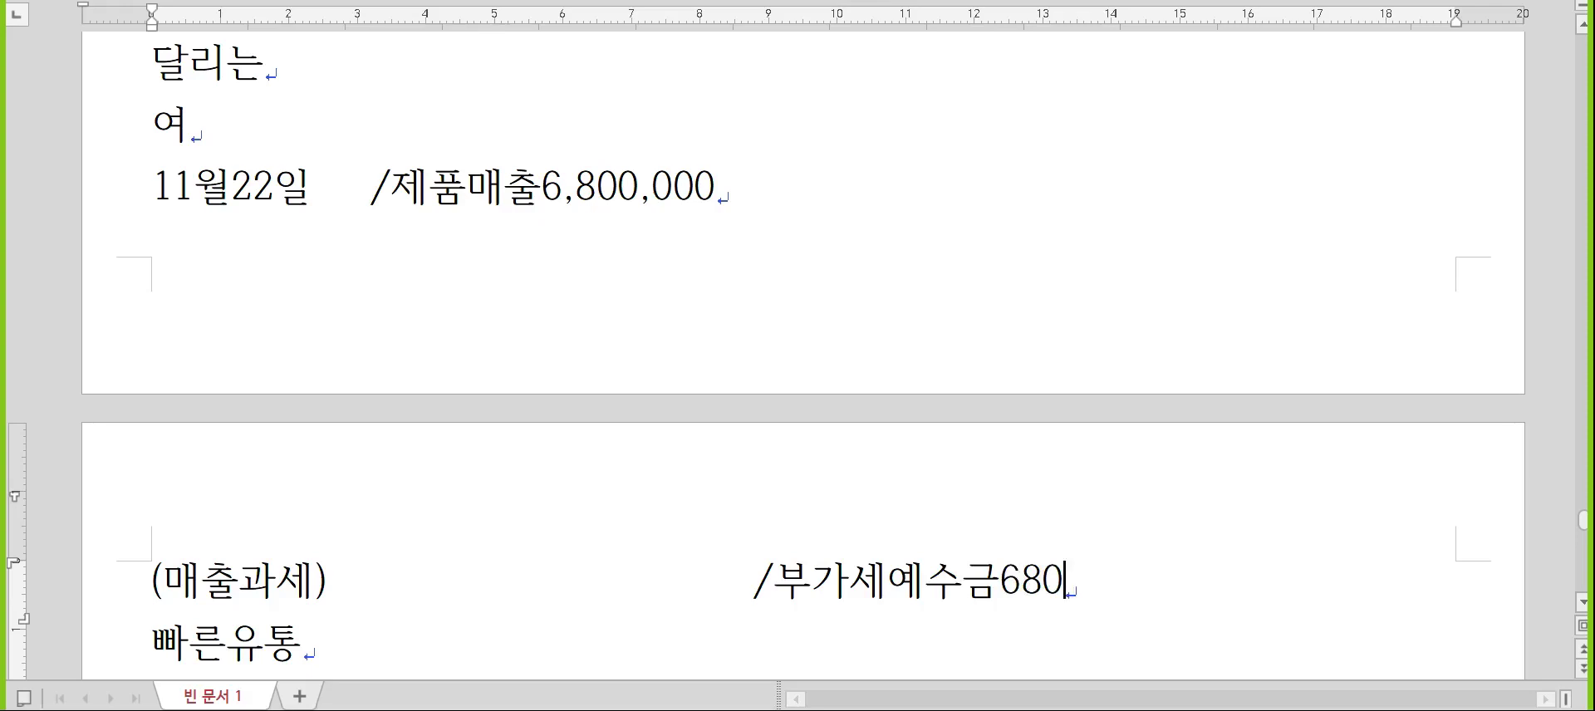
text(,000)
- On the 11월22일 line, insert the debit item "현금7,480,000" directly before "/제품매출"
key(Up)
key(Left)
key(Left)
key(Left)
key(Left)
key(Left)
key(Left)
key(Left)
key(Left)
key(Left)
key(Left)
key(Left)
key(Left)
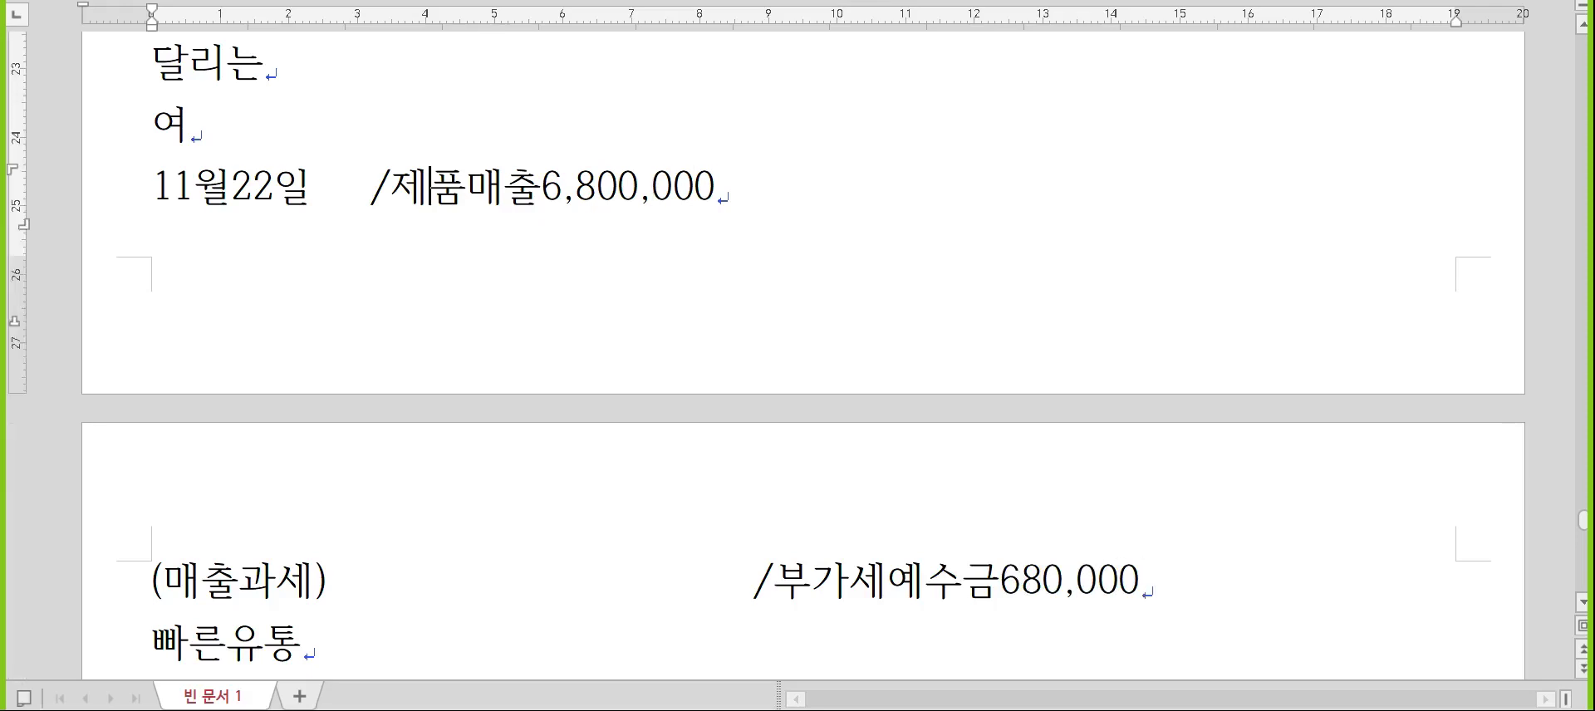
key(Left)
key(Left)
text(현금7,480)
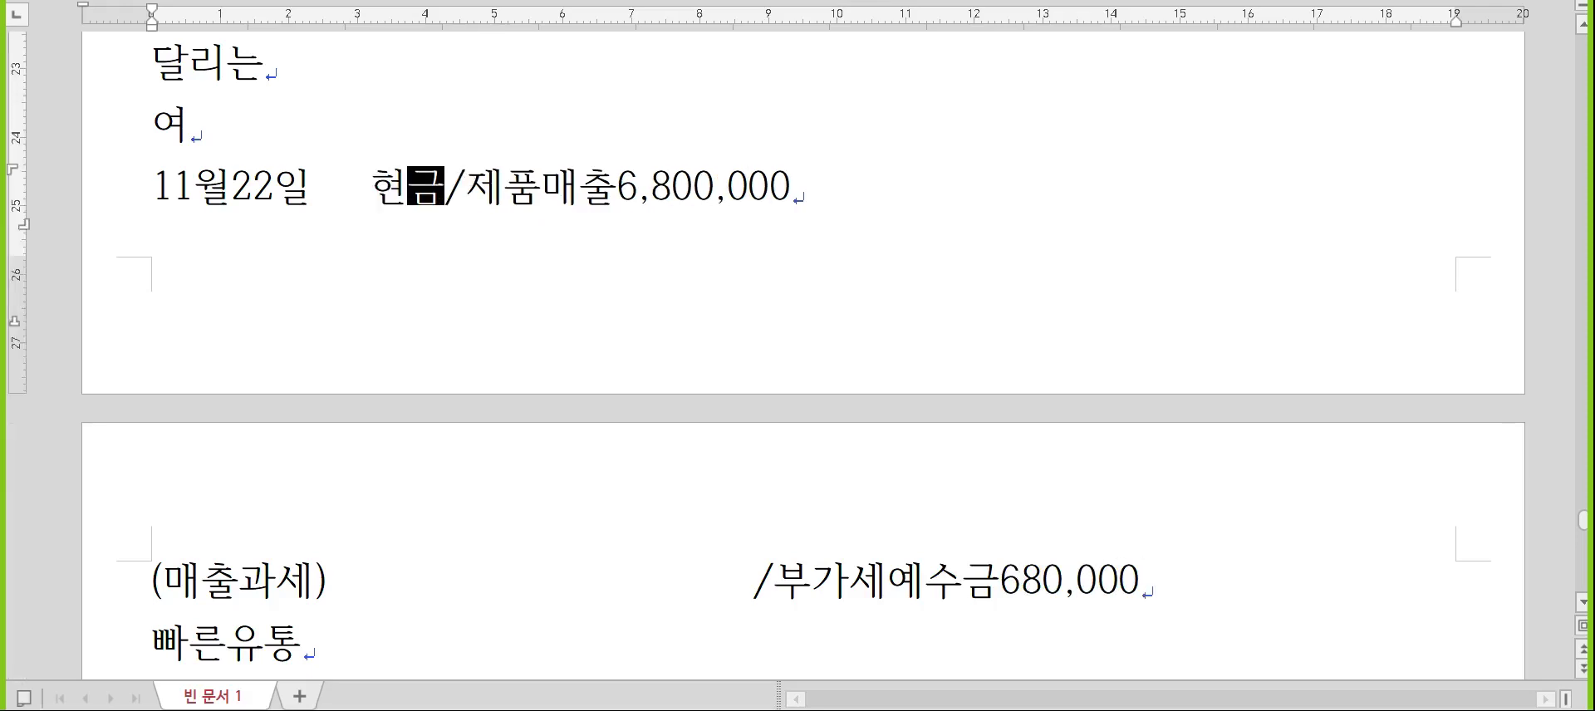
text(,000)
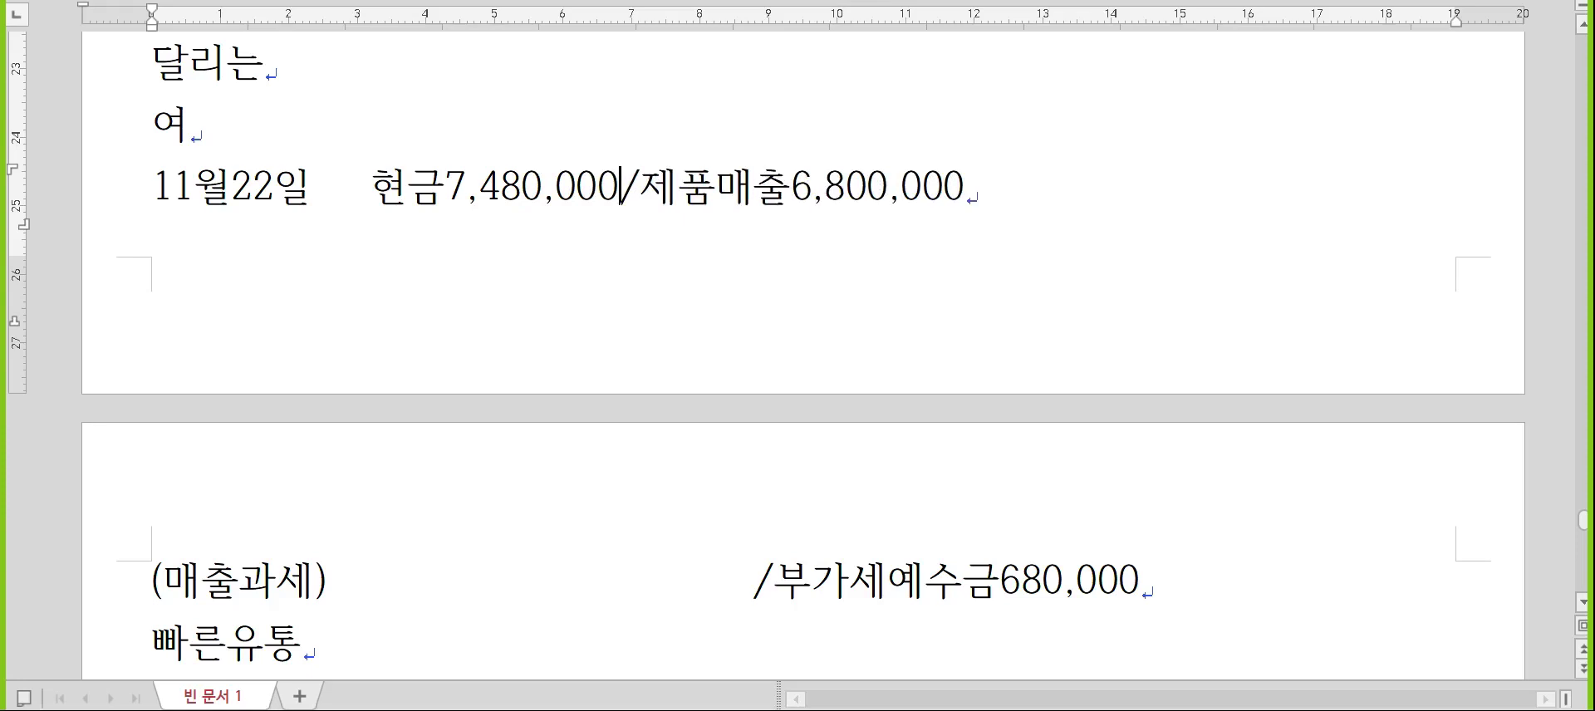
- Remove the surplus spacing before "/부가세예수금" so that it lines up under "/제품매출"
key(Down)
key(Left)
key(Left)
key(Delete)
key(Delete)
key(Delete)
key(Delete)
key(Delete)
key(Delete)
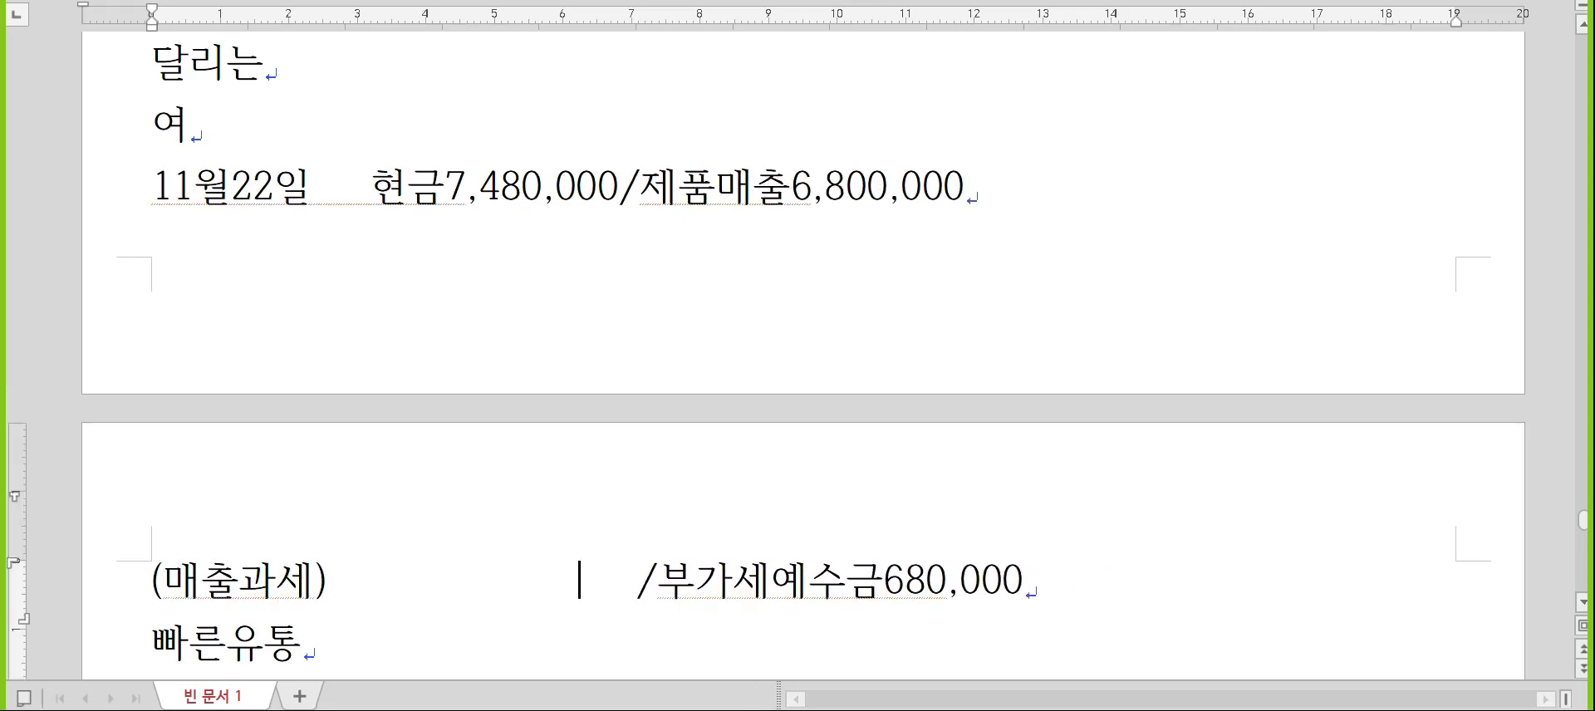
- Write the date "12월10일" on the first blank line below "여", then start a new line
key(Down)
key(Down)
key(Down)
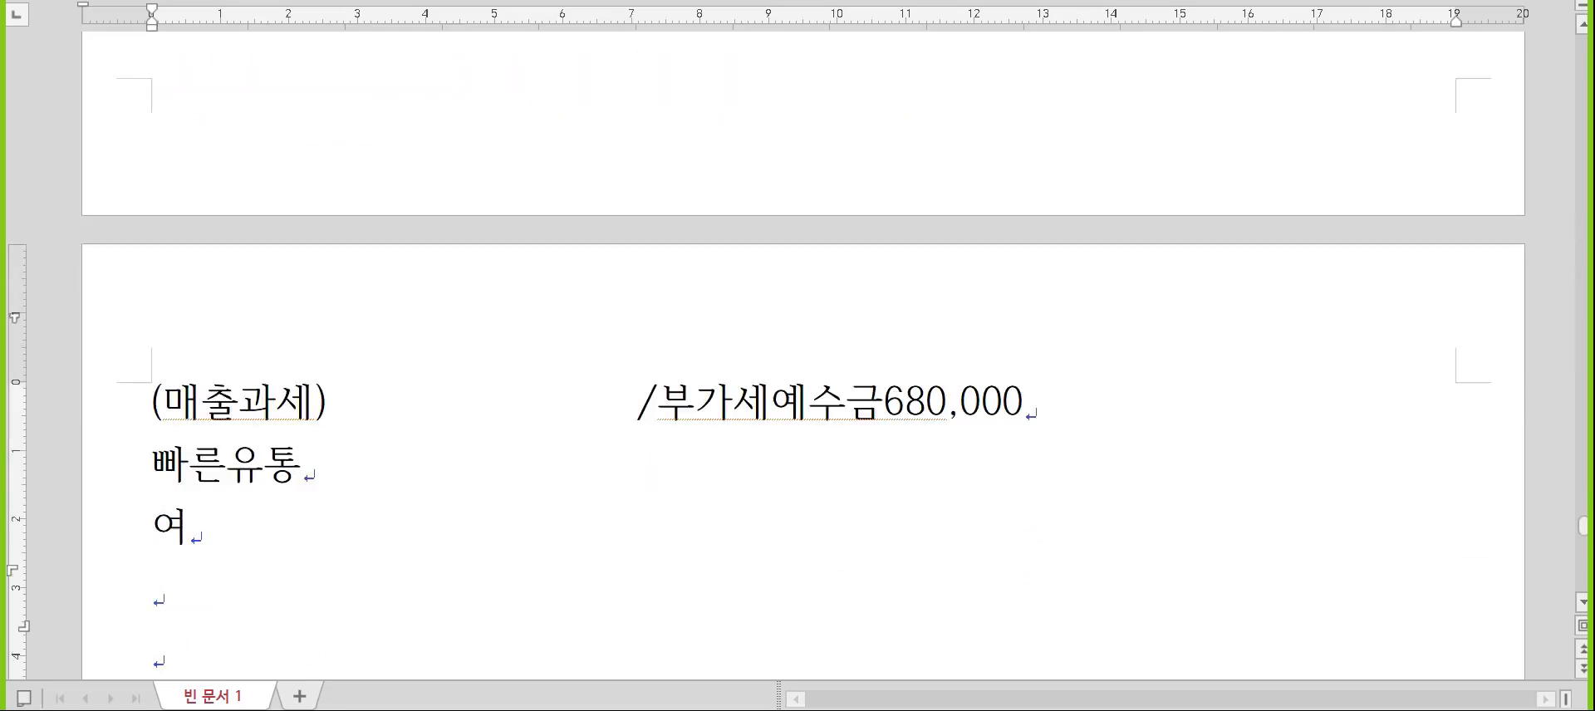
scroll(236, 419, down, 3)
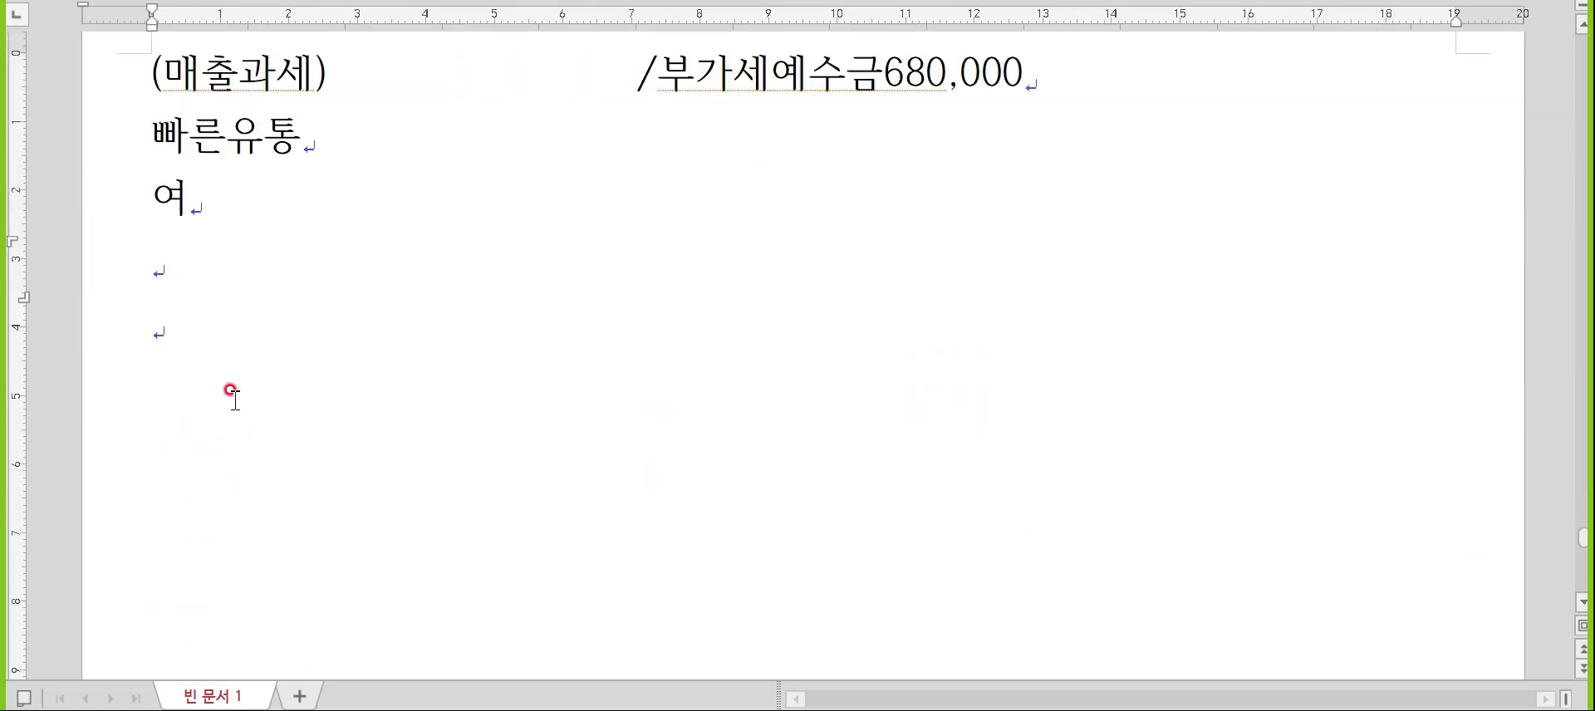
text(12월10일)
key(Return)
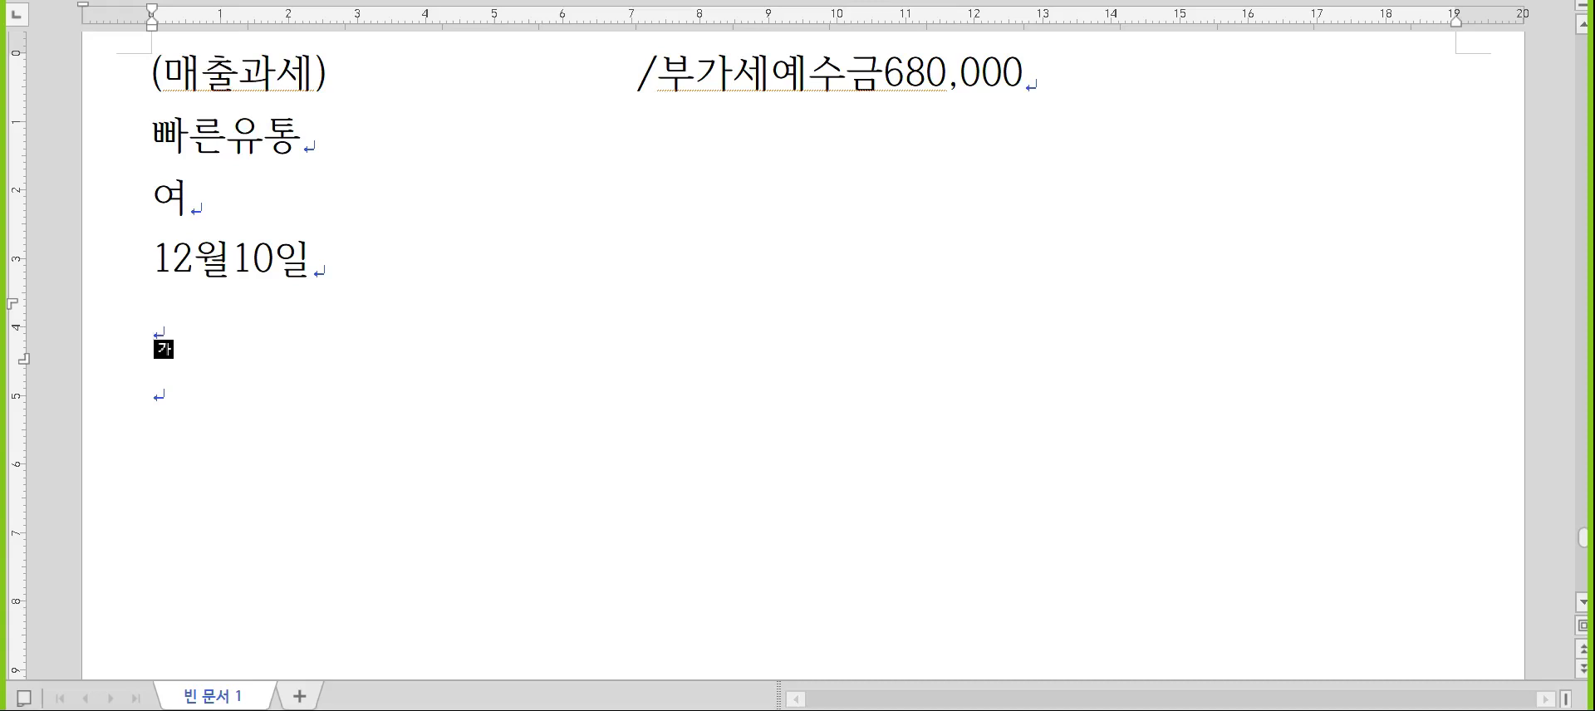
- Insert a blank line above the 12월10일 line and place the cursor on it
scroll(267, 428, down, 2)
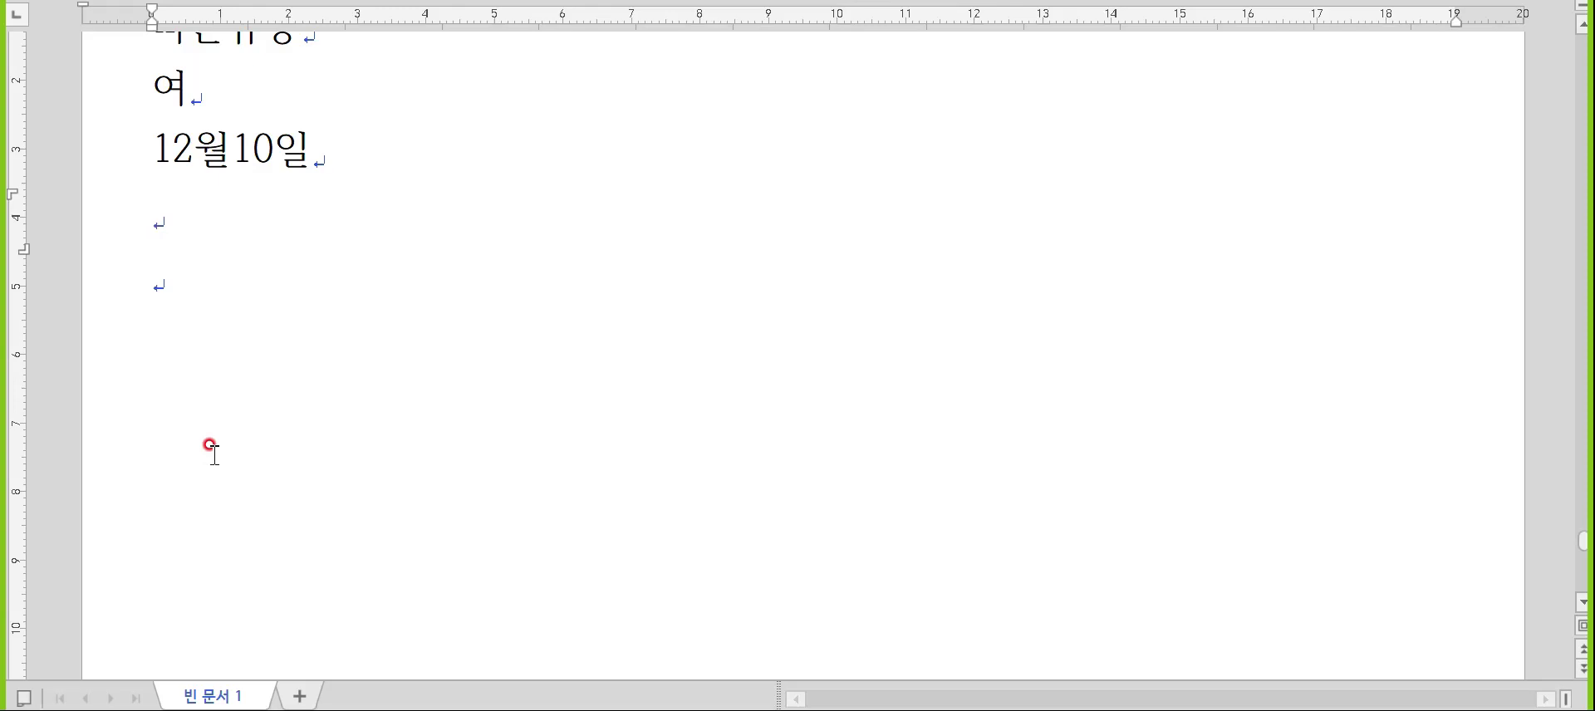
key(Hangul)
key(Up)
key(Return)
key(Up)
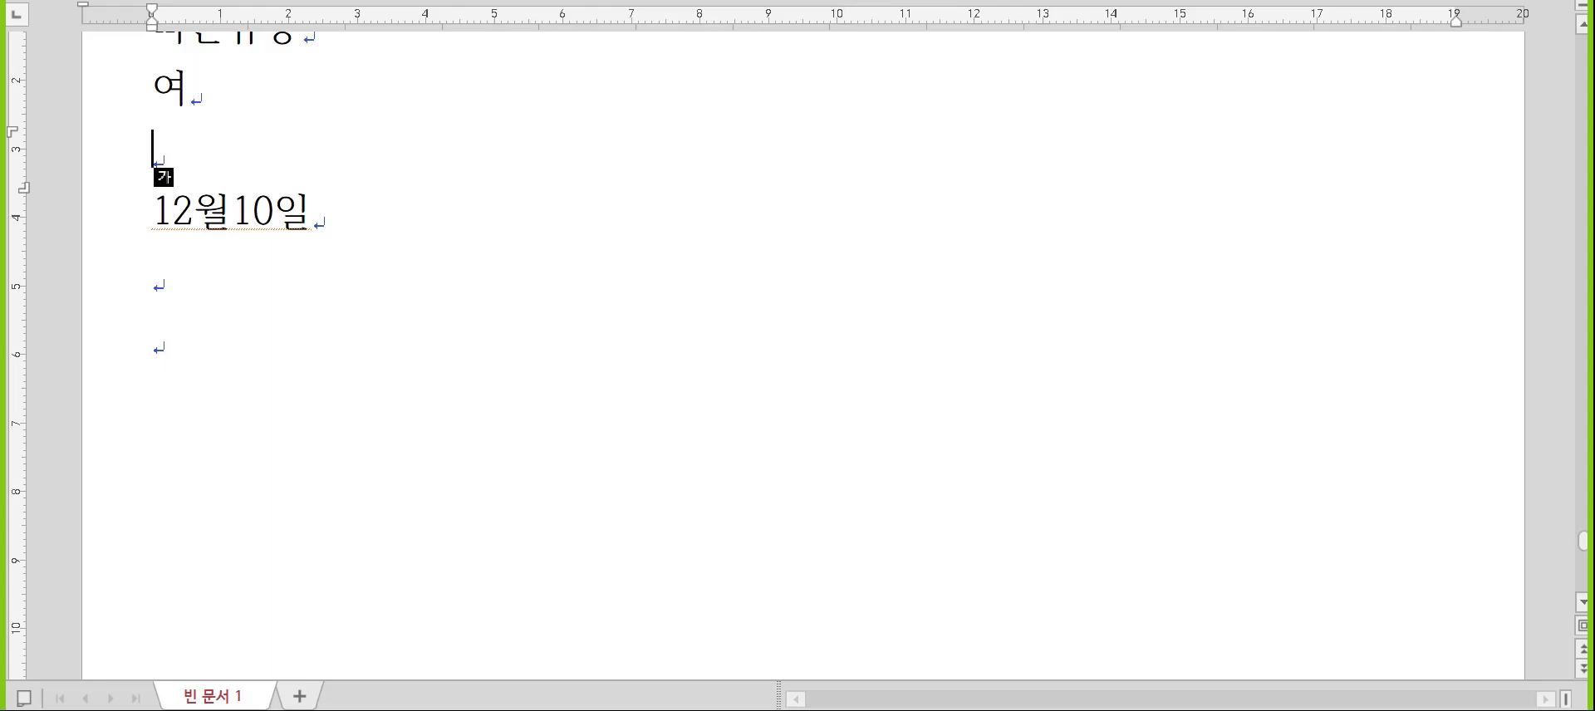
click(153, 272)
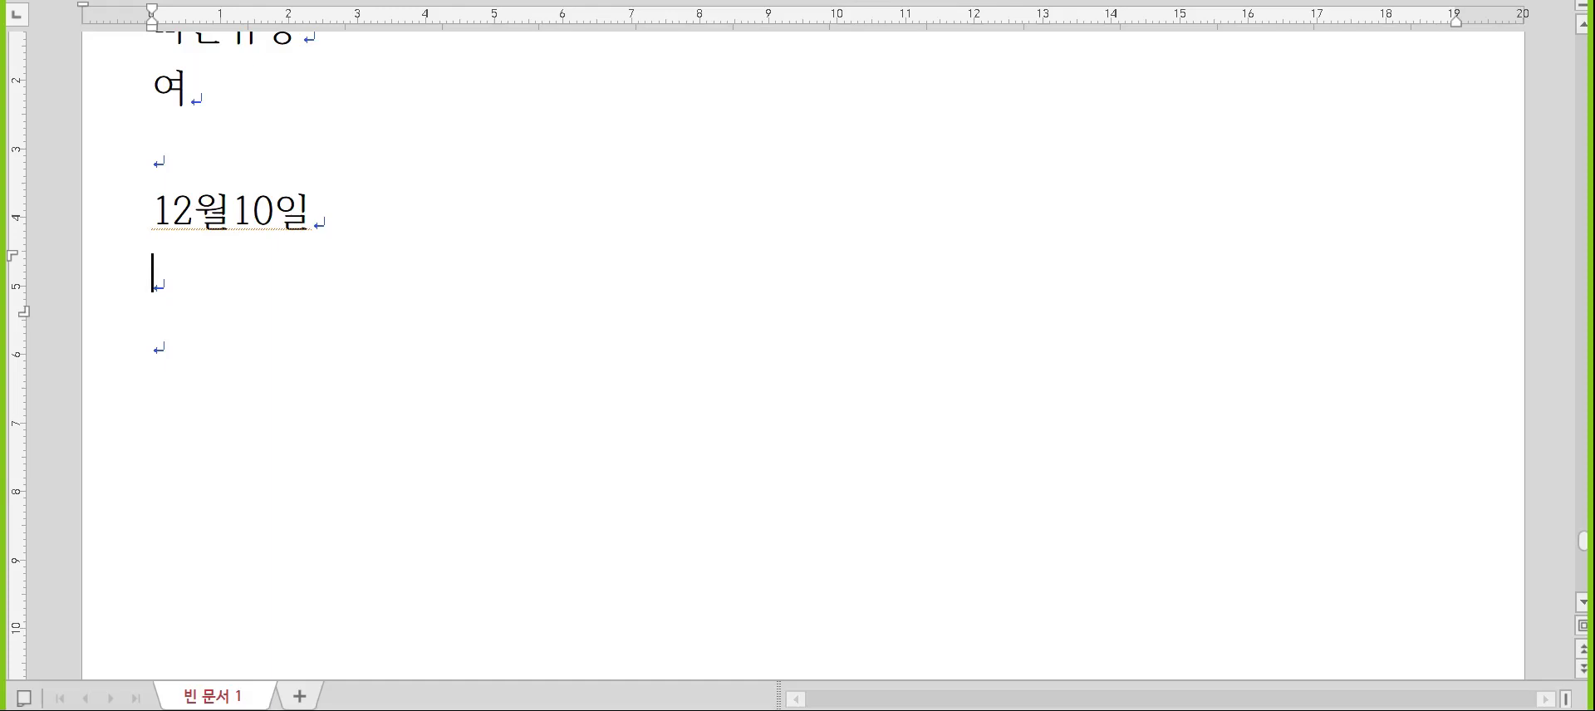
key(Up)
key(Up)
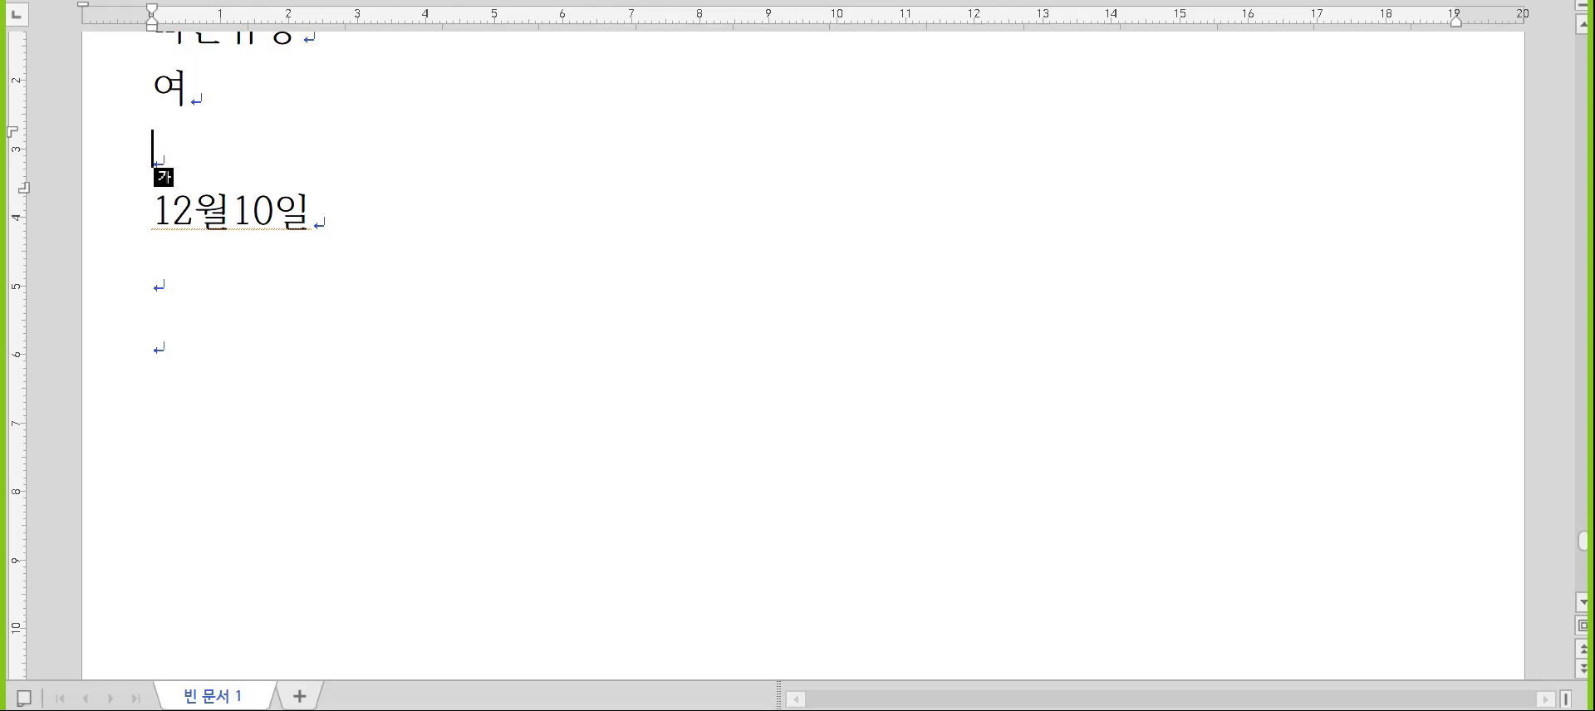
key(Down)
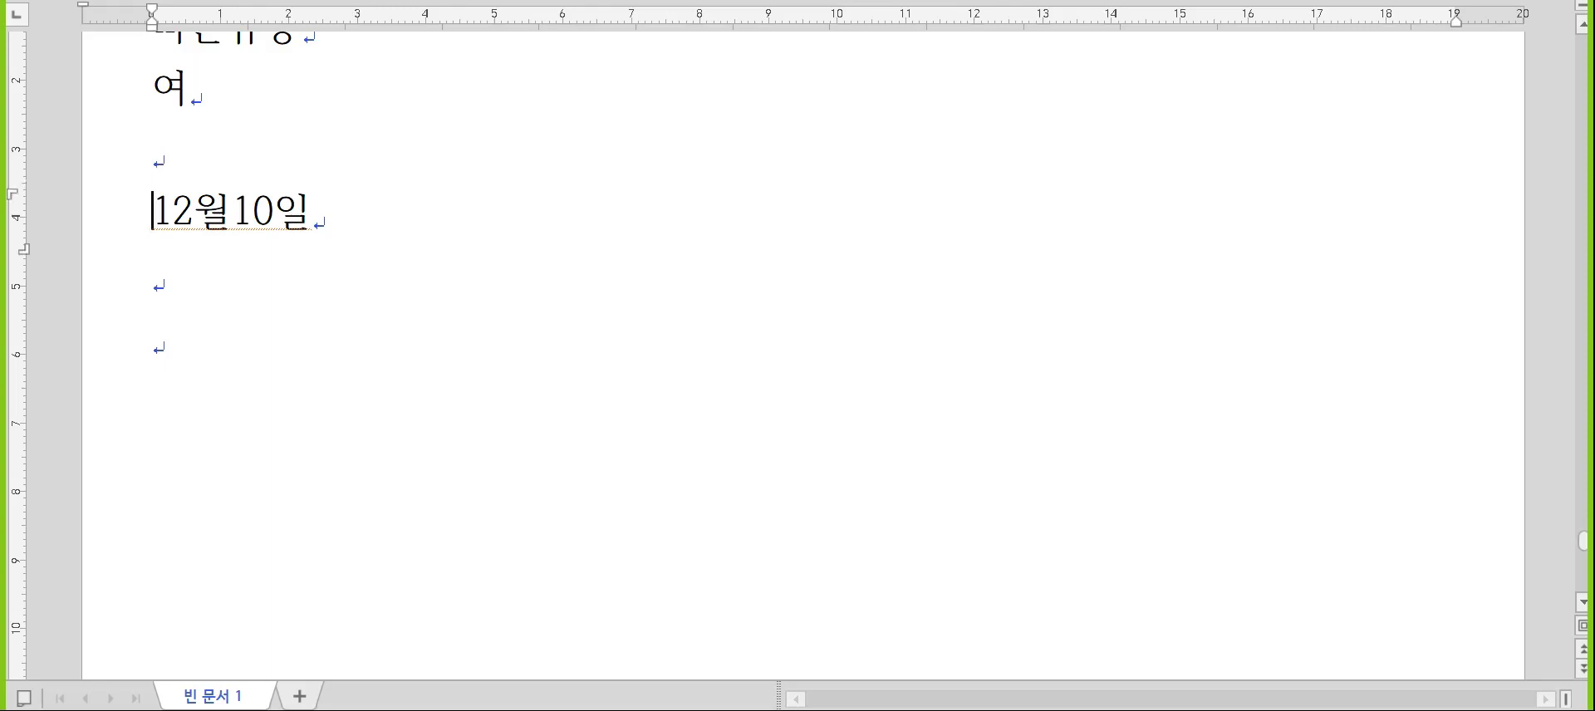
key(Up)
key(Return)
key(Up)
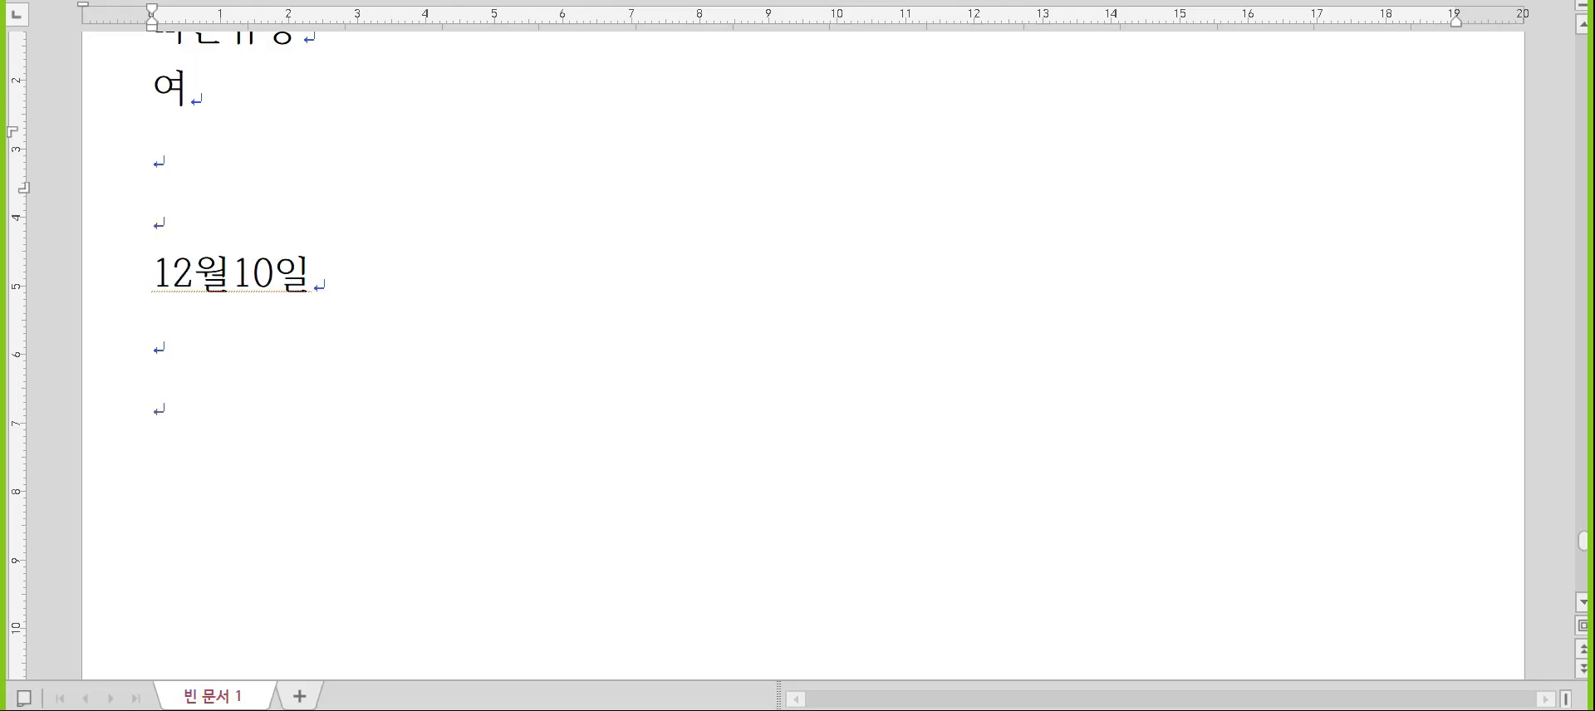
key(Delete)
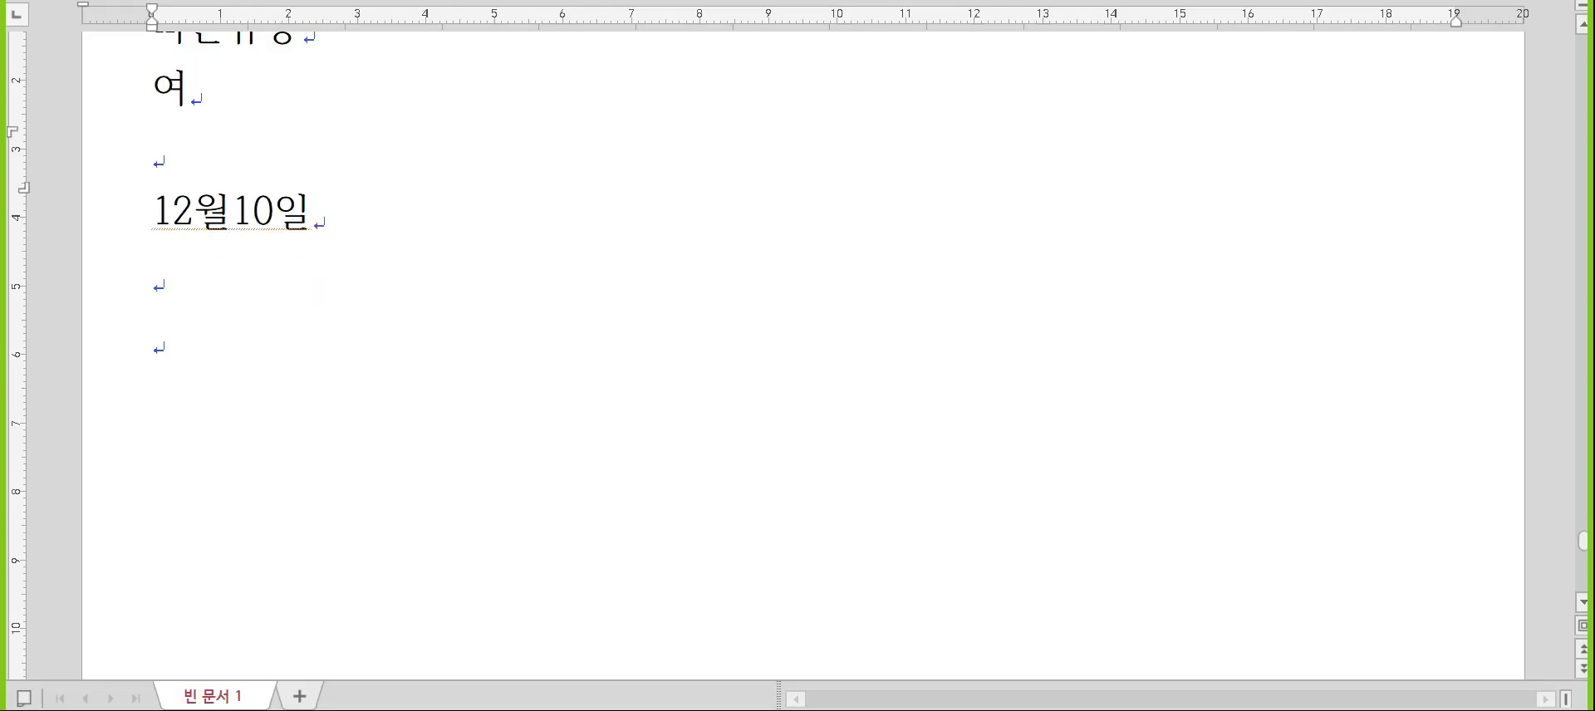
- On the blank line above 12월10일, write the note "외화 - 외환차익, 외환차손 : 실제"
text(외화 -)
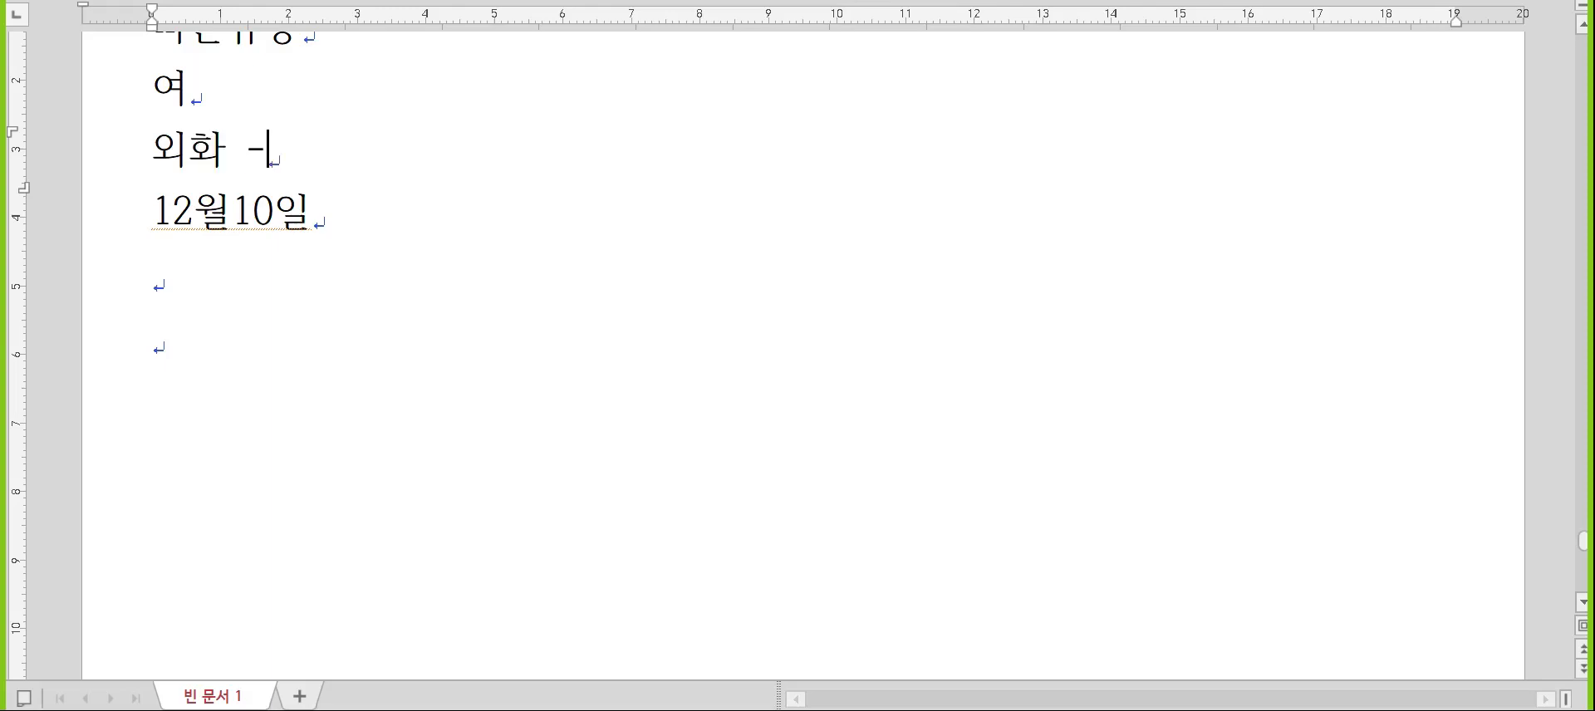
text( 외환차익,)
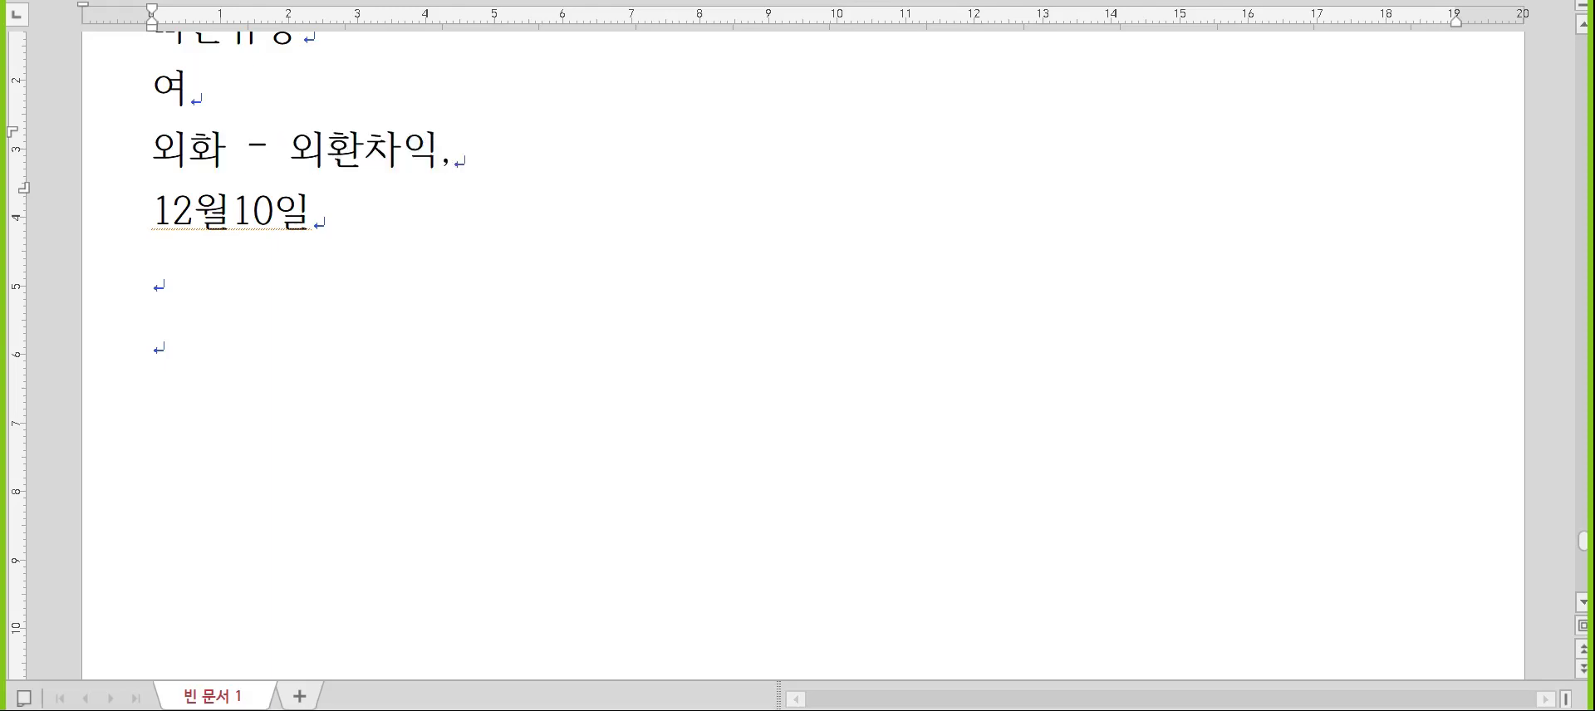
text( 외환차손)
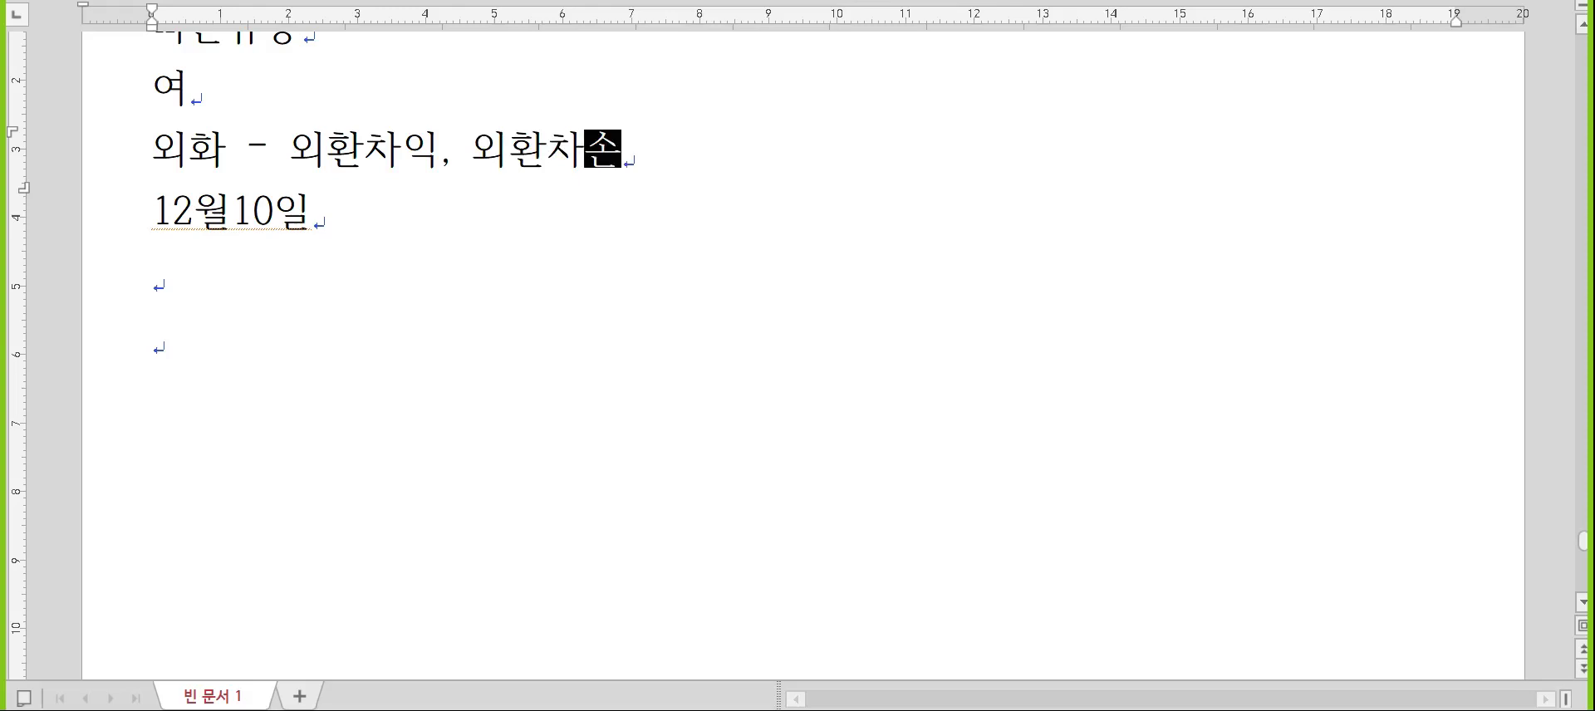
text( : 실ㅈ)
key(Return)
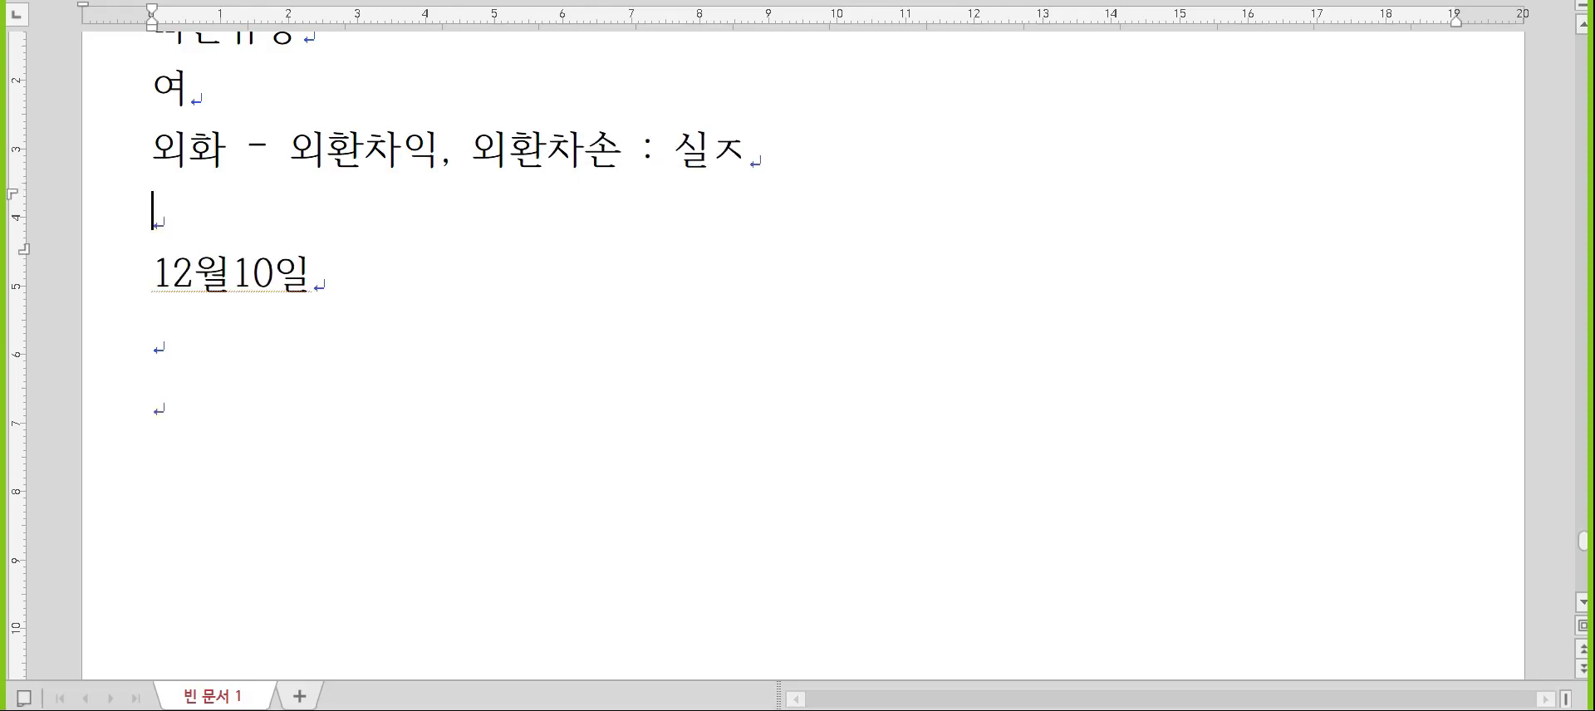
key(BackSpace)
key(BackSpace)
text(제)
- Add an indented second line to the 외화 note reading "외화환산이익, 외화환산손실 : 결산"
key(Return)
text(외화환산이익)
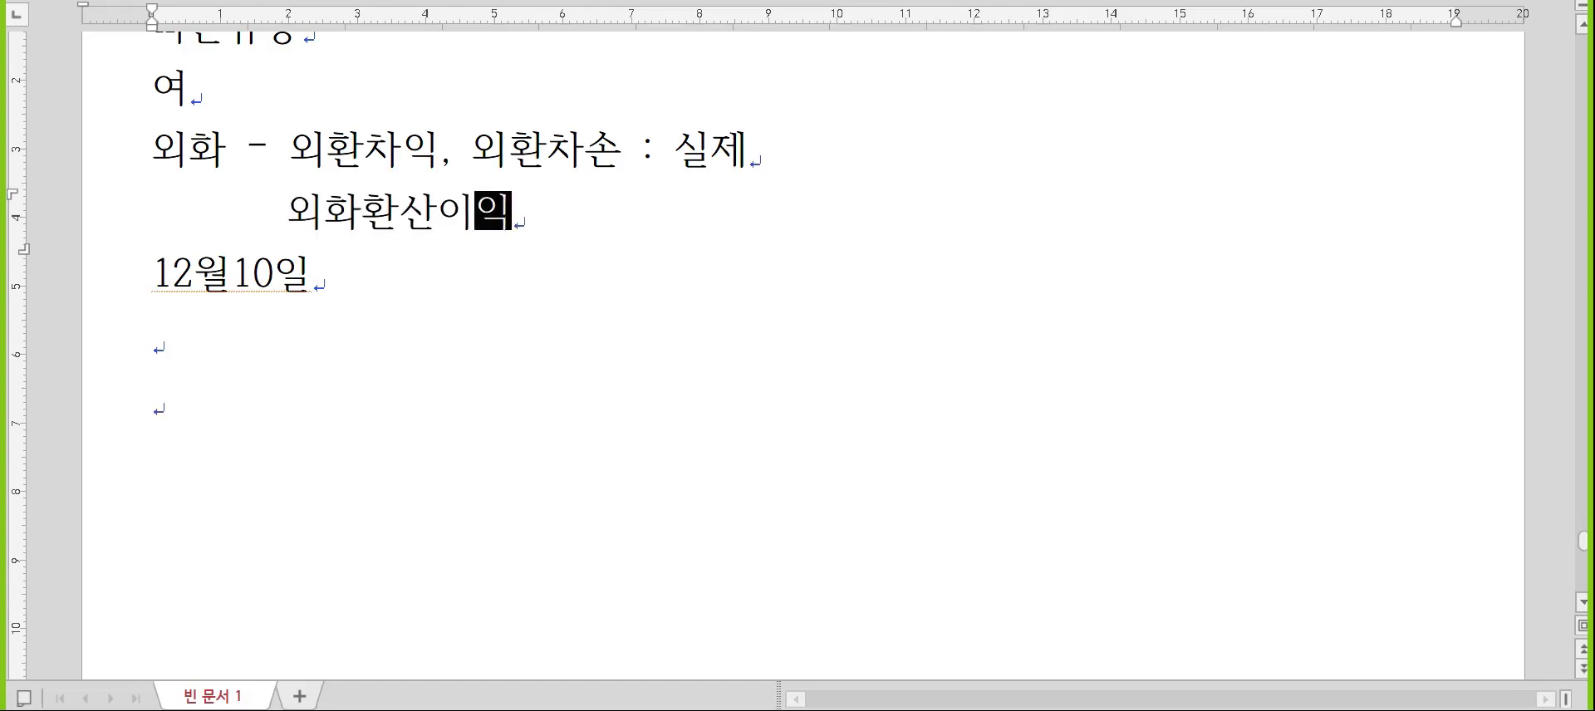
text(, 외화환산손실 :)
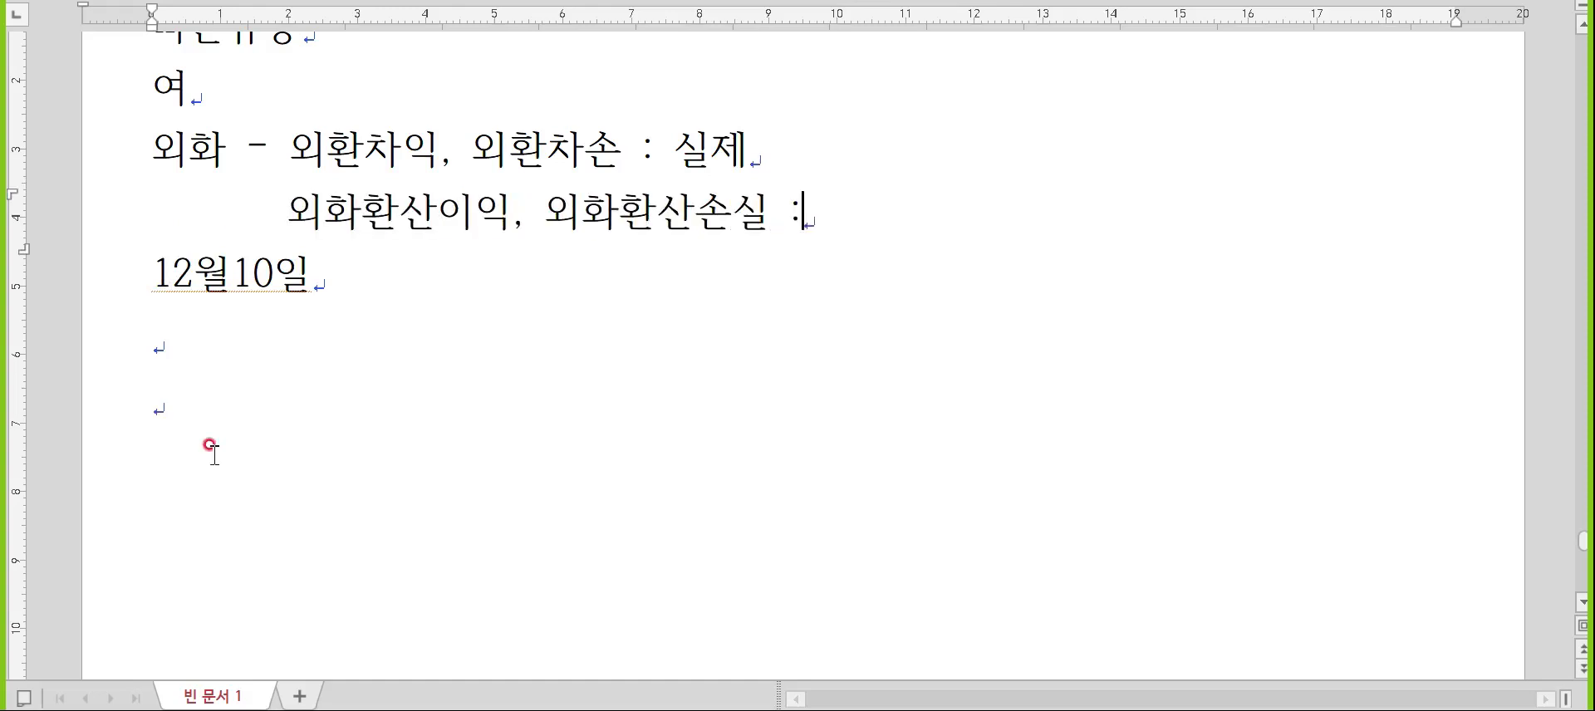
text( 결산)
key(Up)
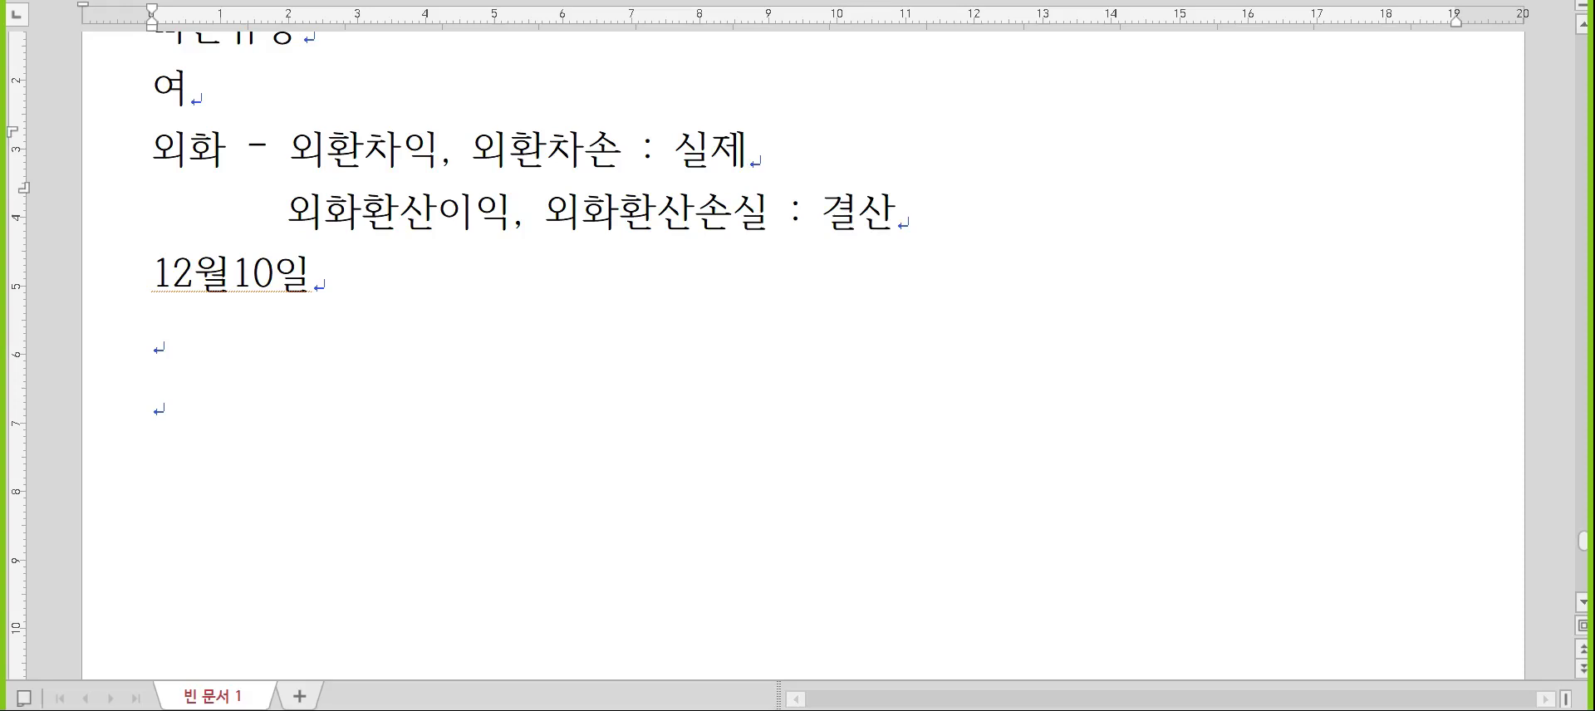
- Write the transaction type "(매출수출)" on a new line below 12월10일, then start another line
key(Down)
key(Down)
key(Return)
text((맺)
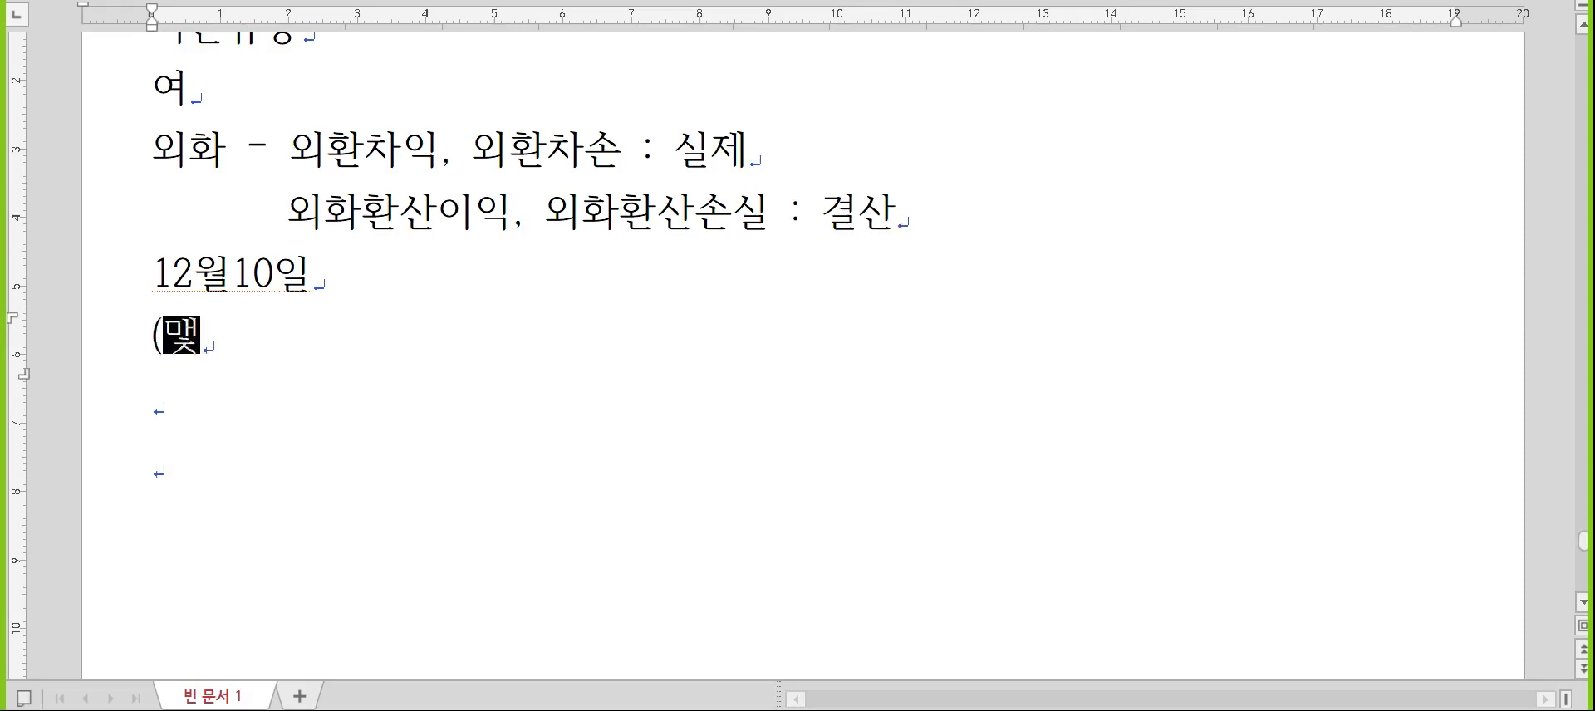
text(출수출))
key(Return)
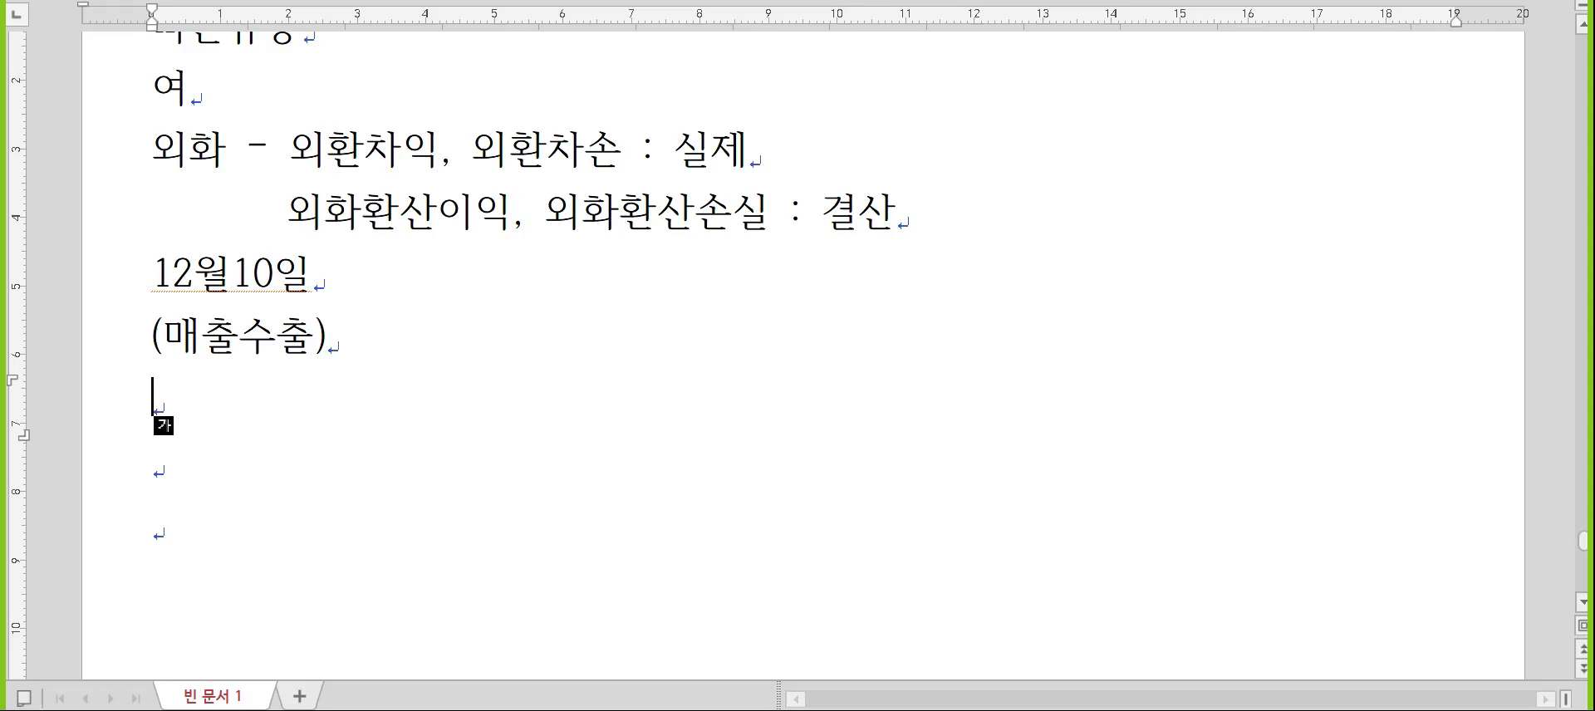
- Insert a line directly above 12월10일 and write the note "수출은 선적일 기준" on it
key(Up)
key(Up)
key(Return)
key(Up)
text(수출으)
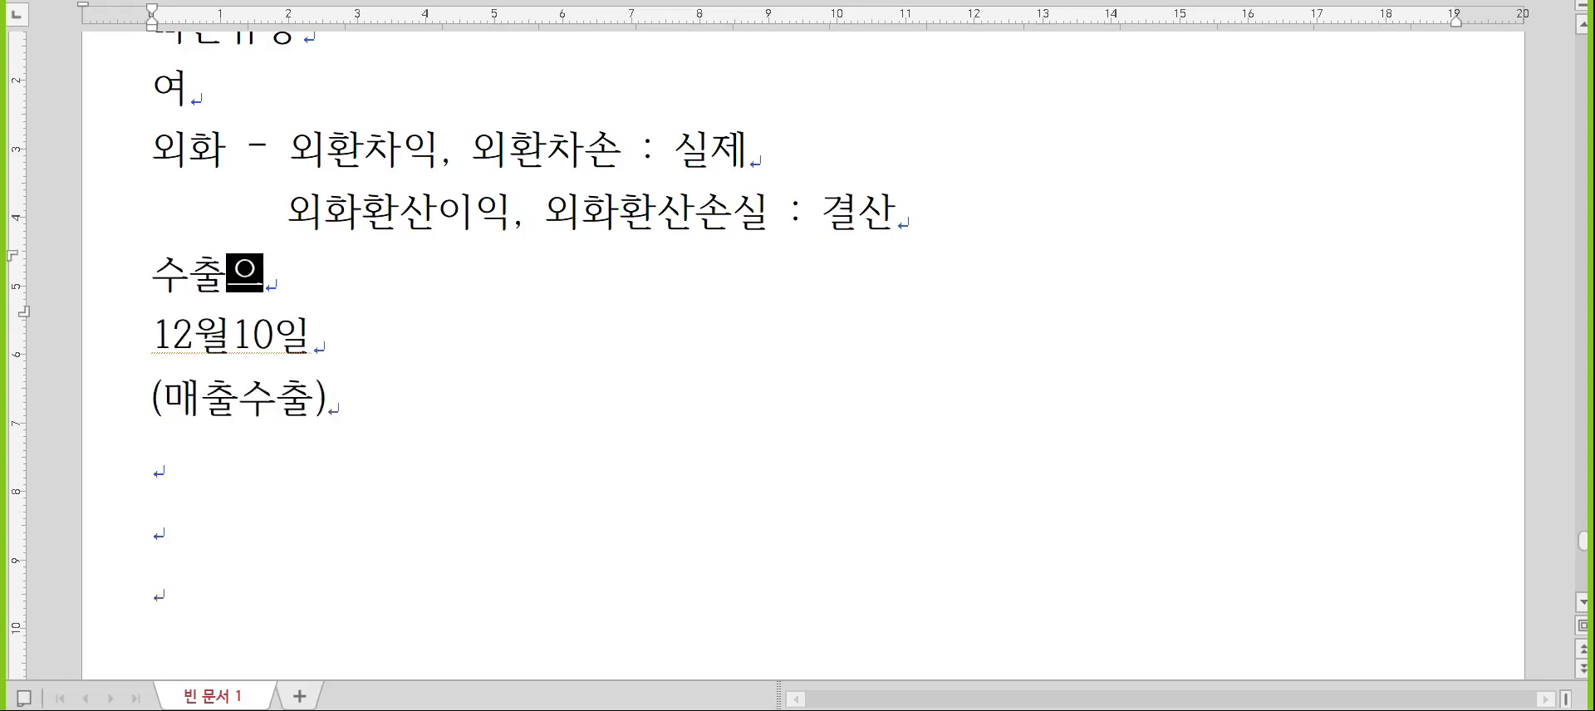
text(은 선적일 기준)
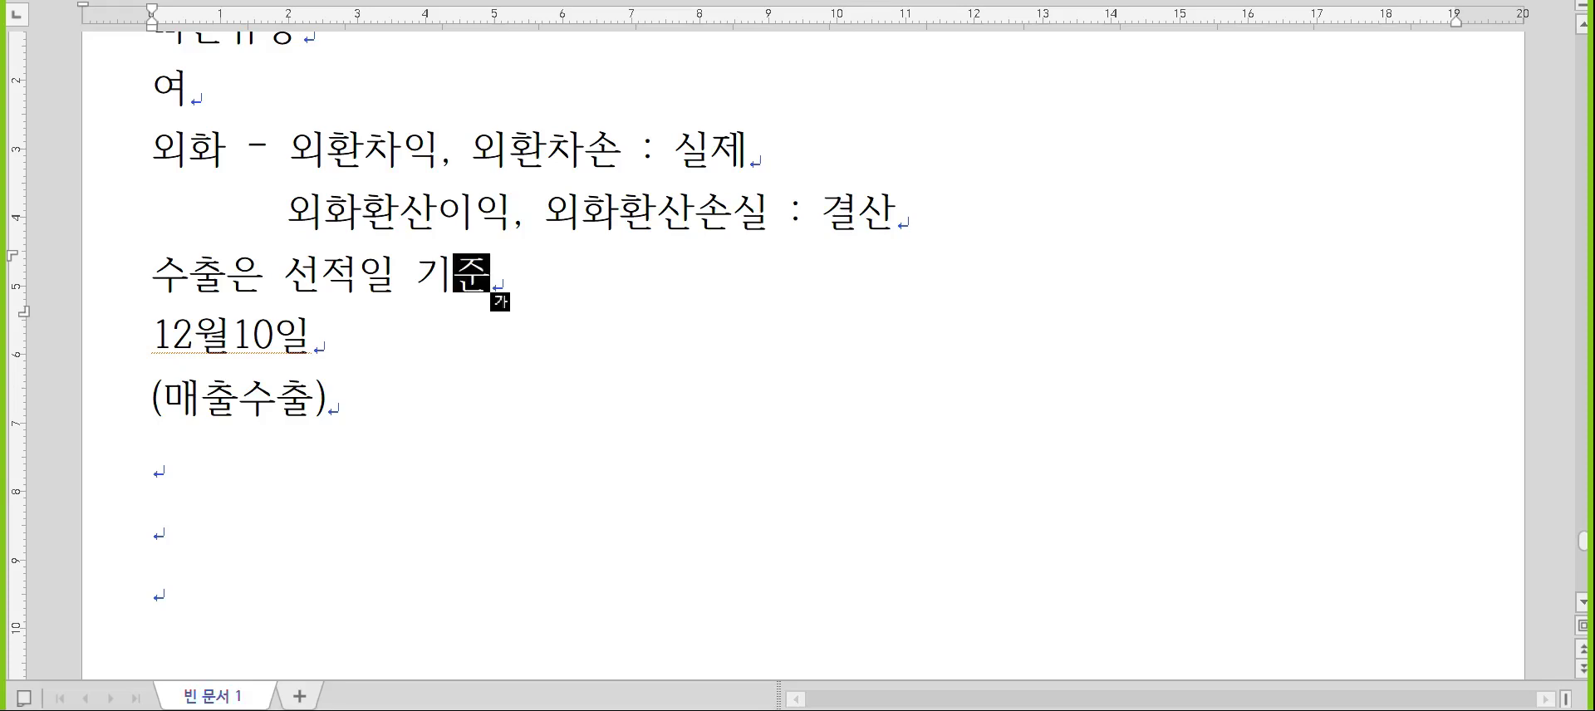
- Write the customer "뉴욕" on the blank line below (매출수출) and start another line
key(Down)
key(Down)
key(Down)
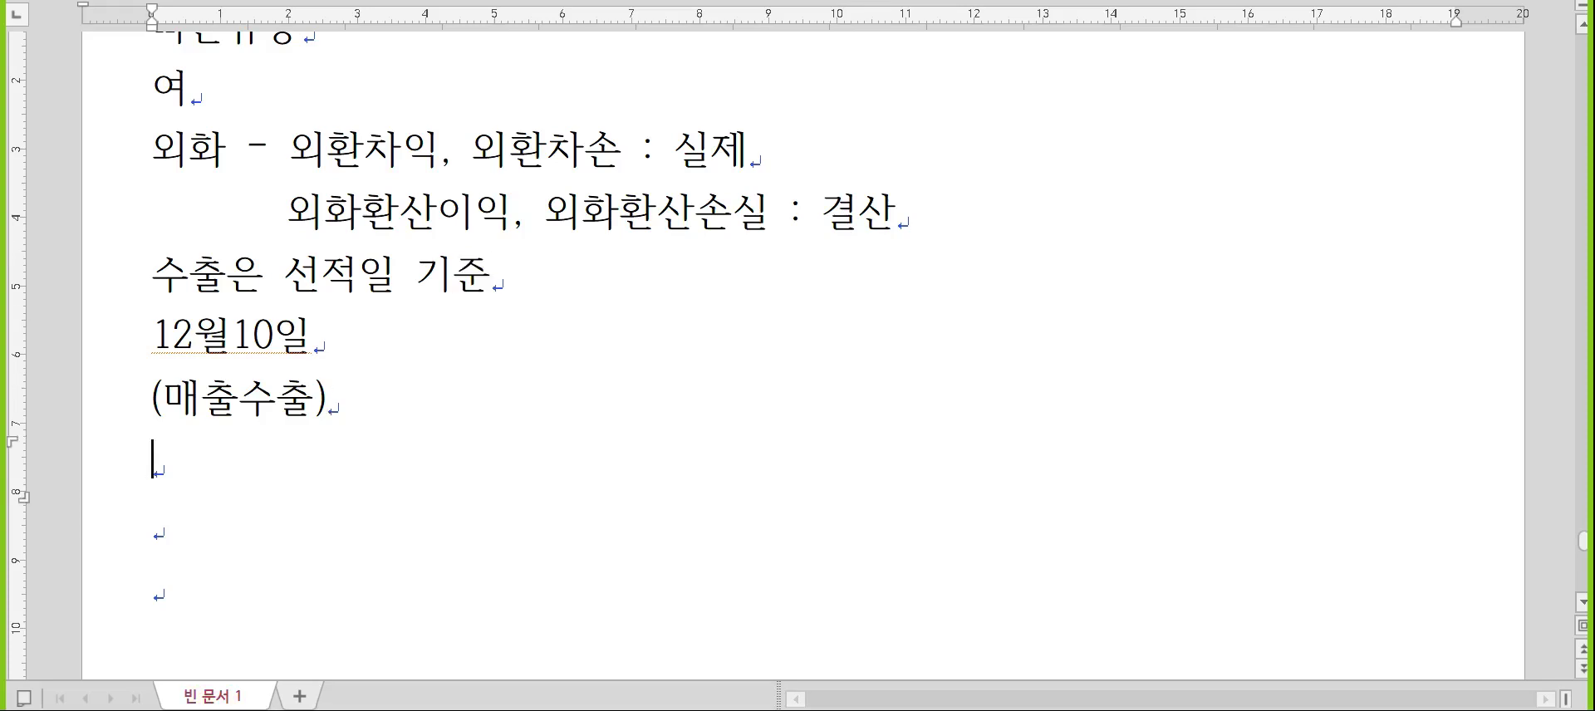
text(뉴욕)
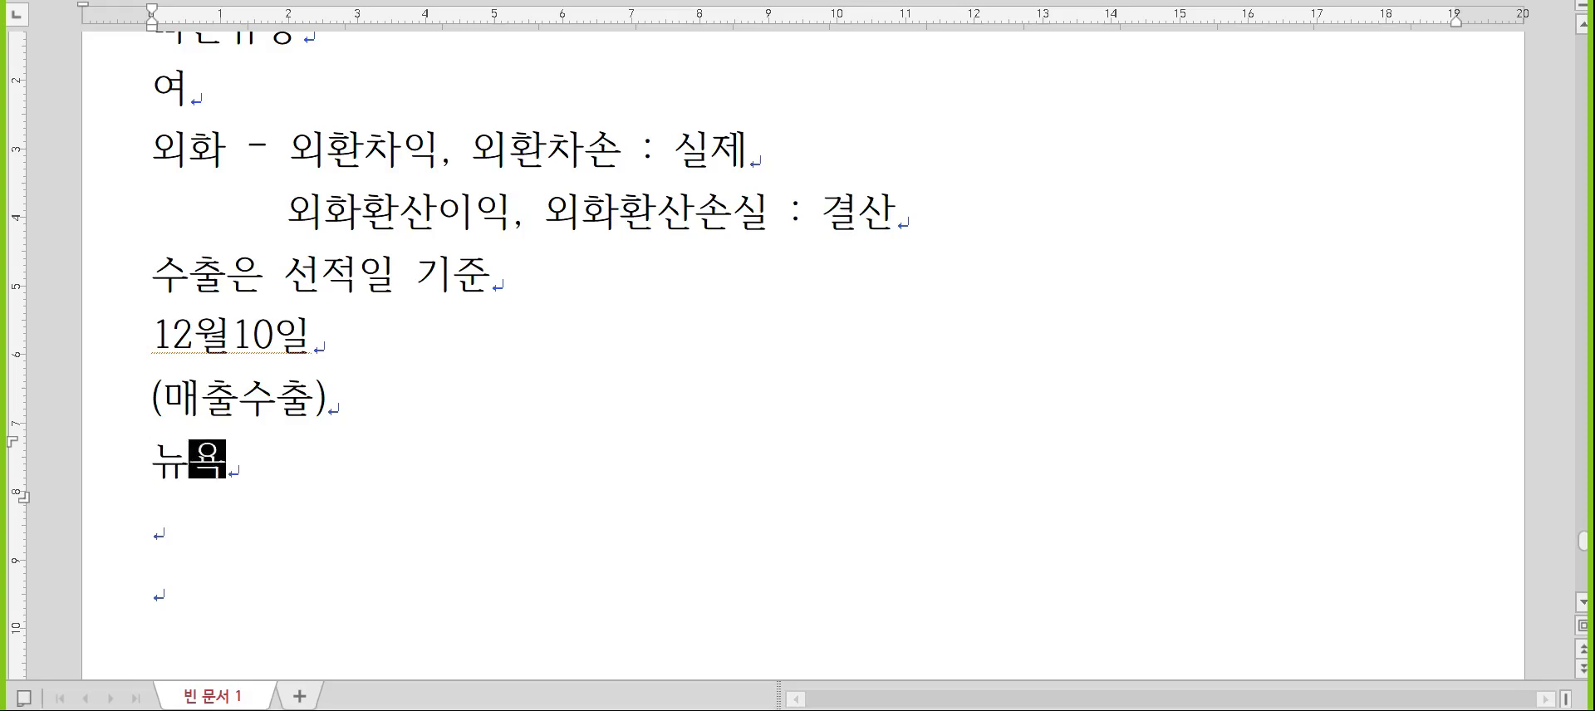
key(Return)
- Add the credit account "/제품매출" at the end of the 12월10일 line, leaving a gap before it
key(Up)
key(Up)
key(Up)
key(End)
text(/제품매출)
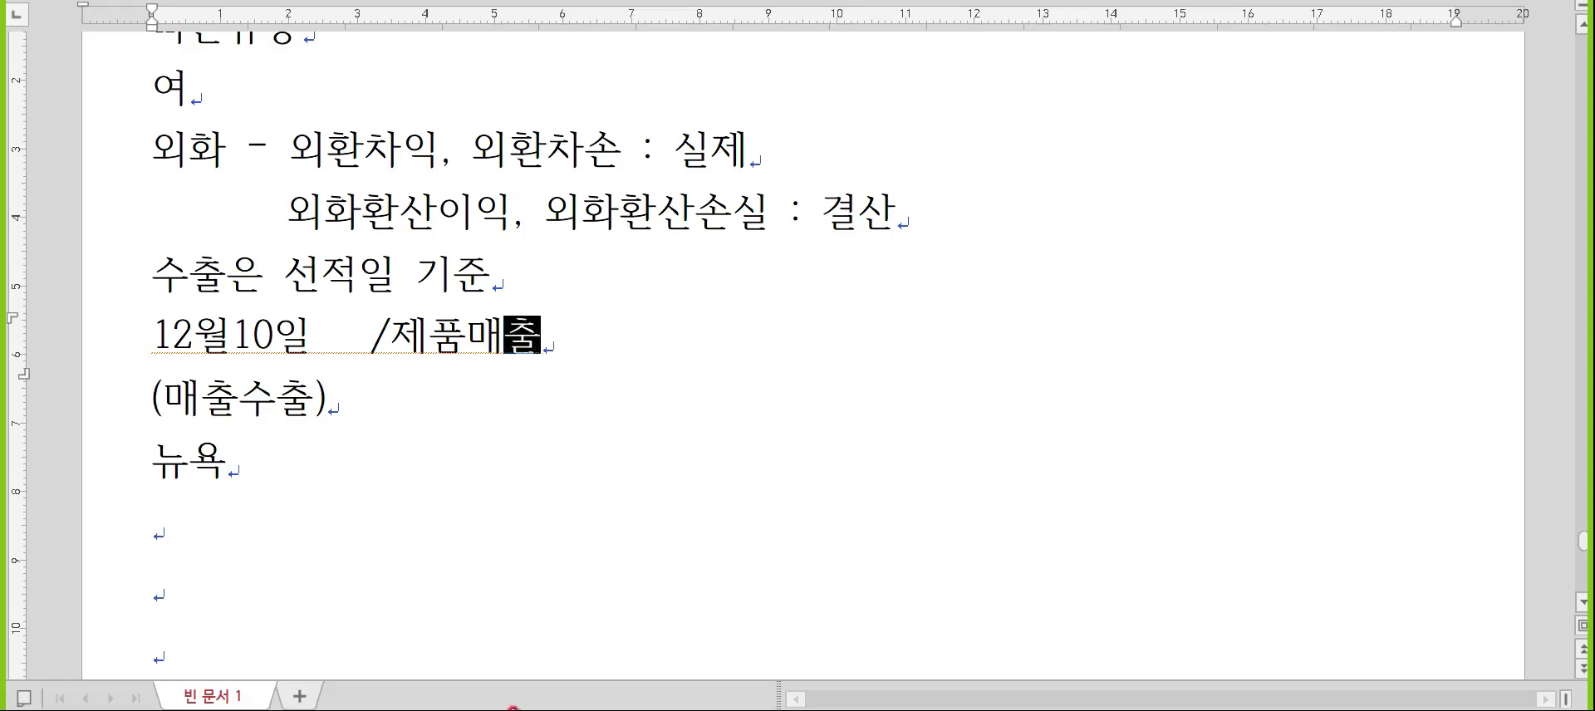
- Multiply 50000 by 1080 in the calculator and enter 54,000,000 after 제품매출 in the document
click(509, 707)
key(Return)
key(Escape)
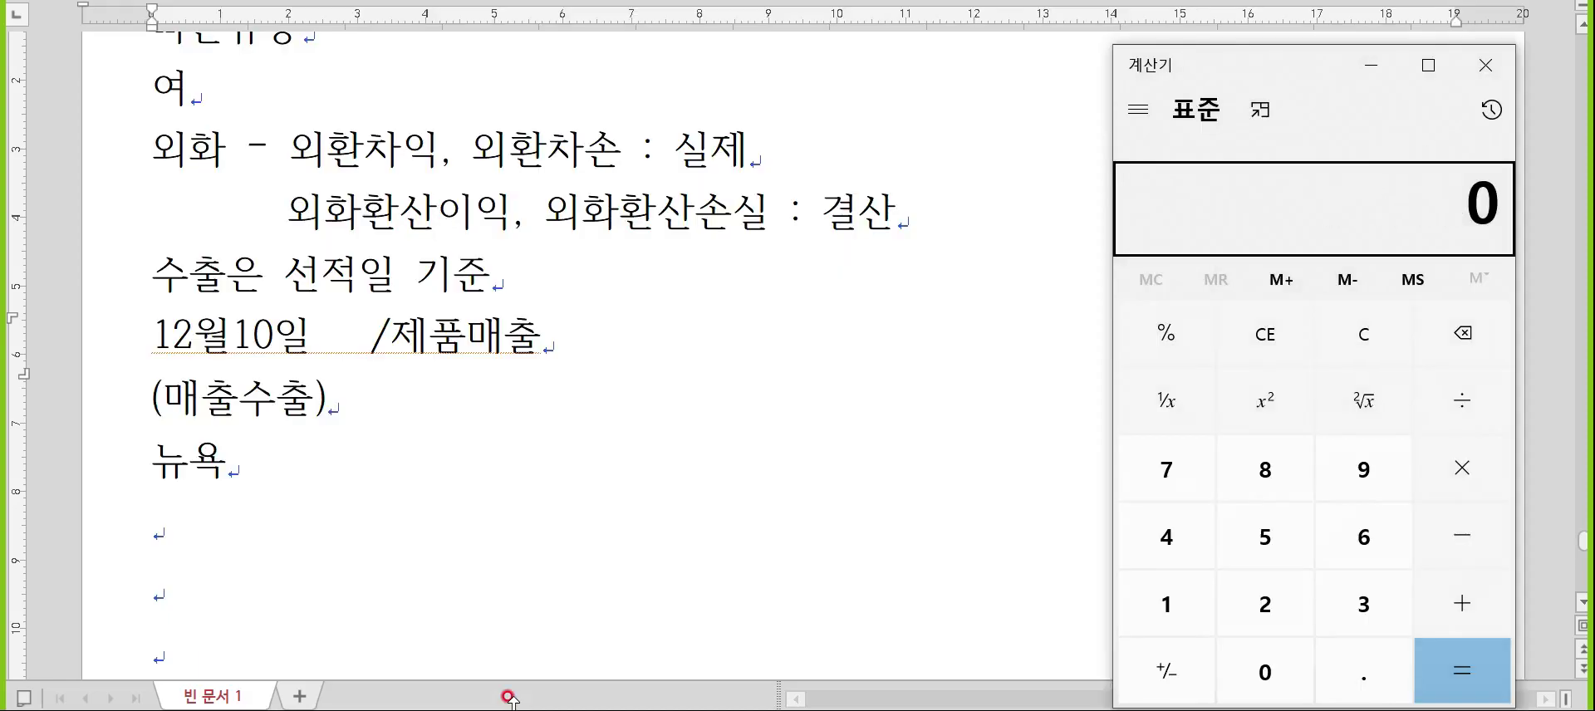
text(500000)
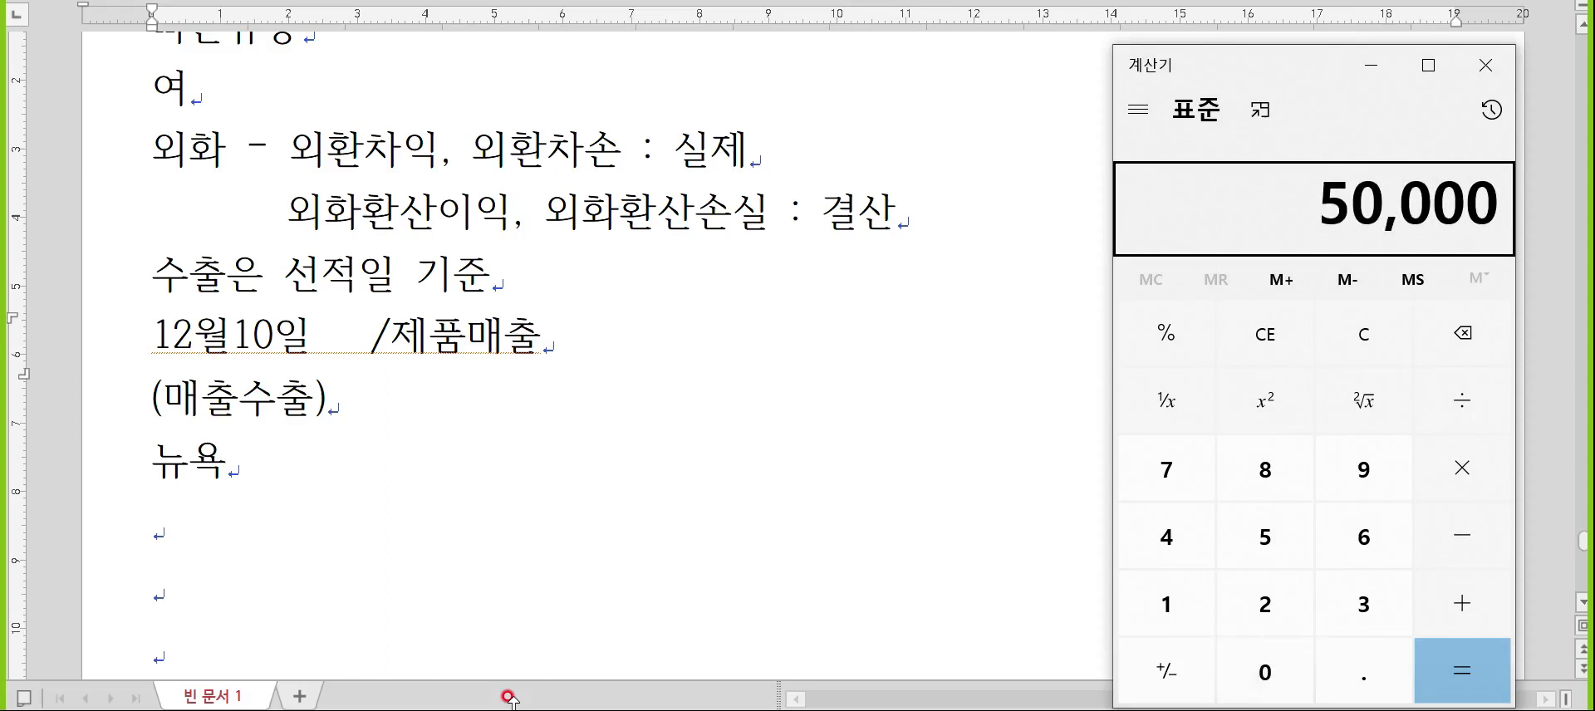
key(asterisk)
text(1080)
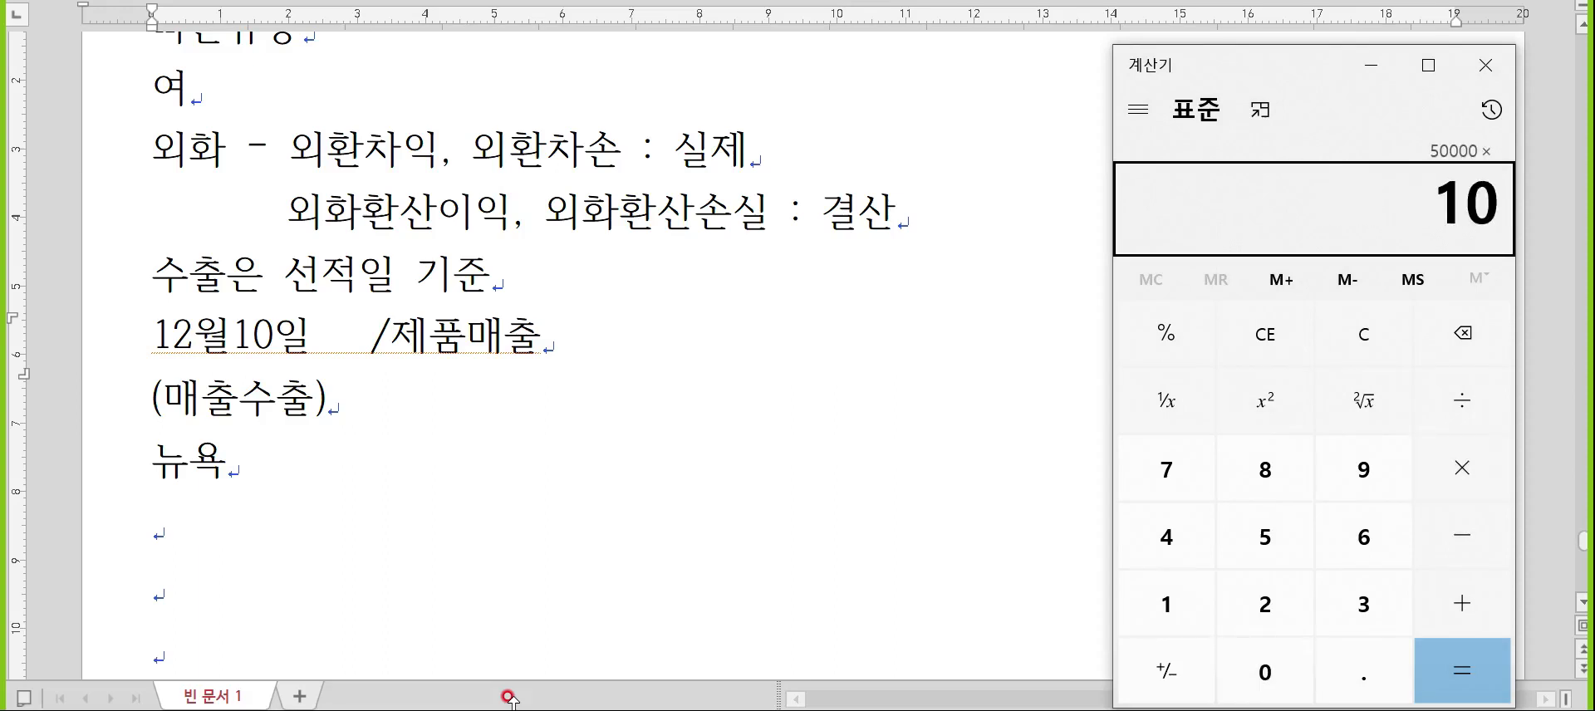
key(Return)
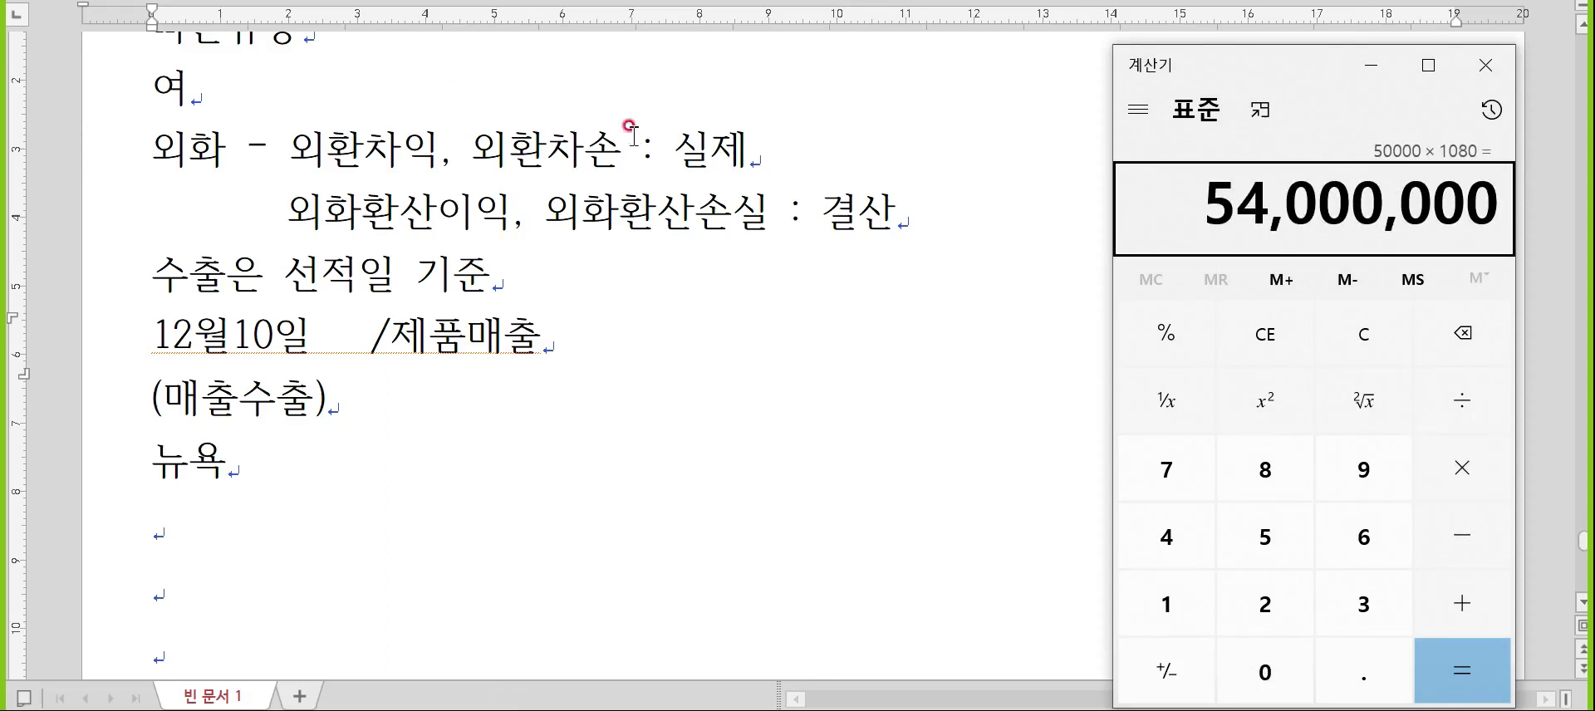
click(696, 318)
text(54,000,000)
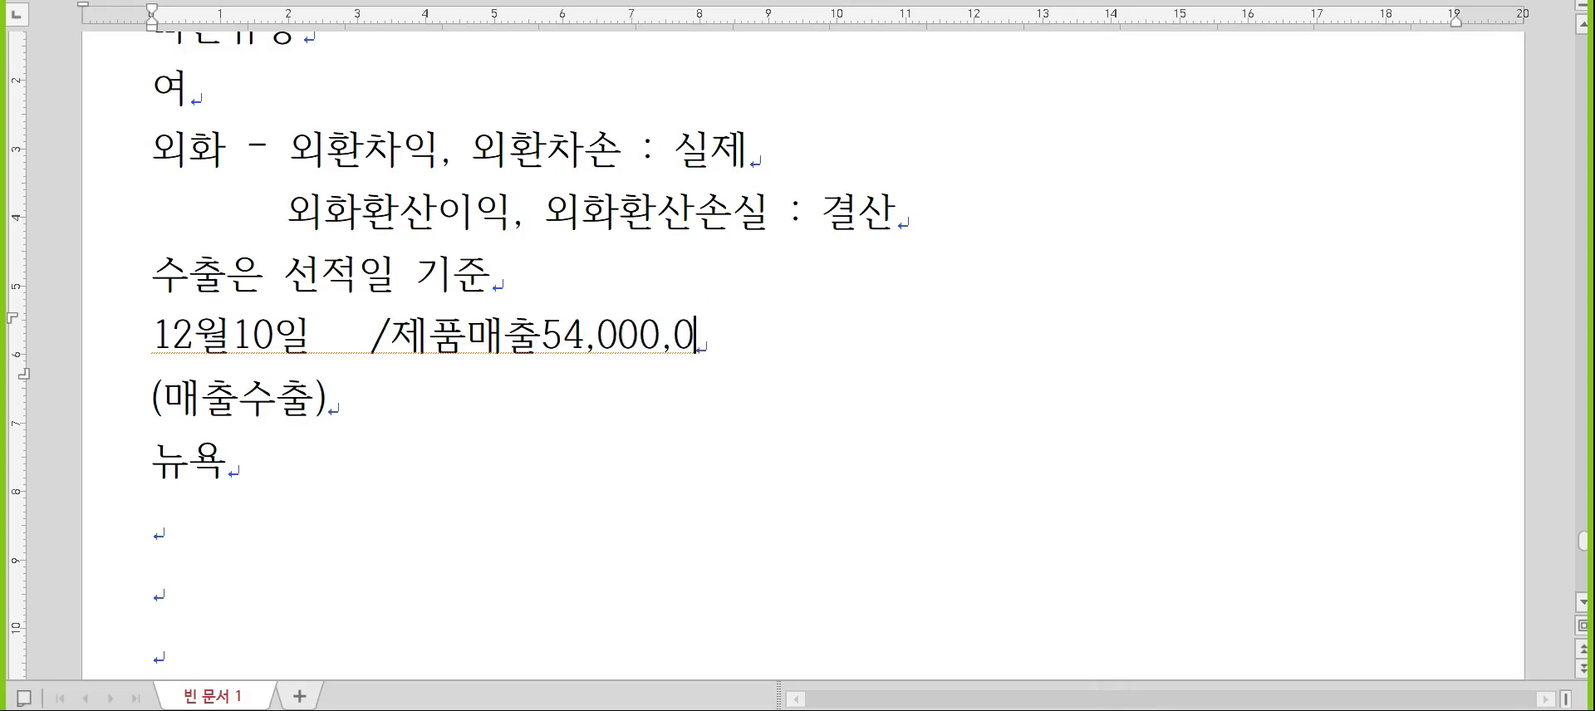
- Insert the debit account "보통예금" between 12월10일 and the slash before 제품매출
key(Left)
key(Left)
key(Left)
key(Left)
key(Left)
key(Left)
key(Left)
key(Left)
key(Left)
key(Left)
key(Left)
key(Left)
key(Left)
key(Left)
key(Left)
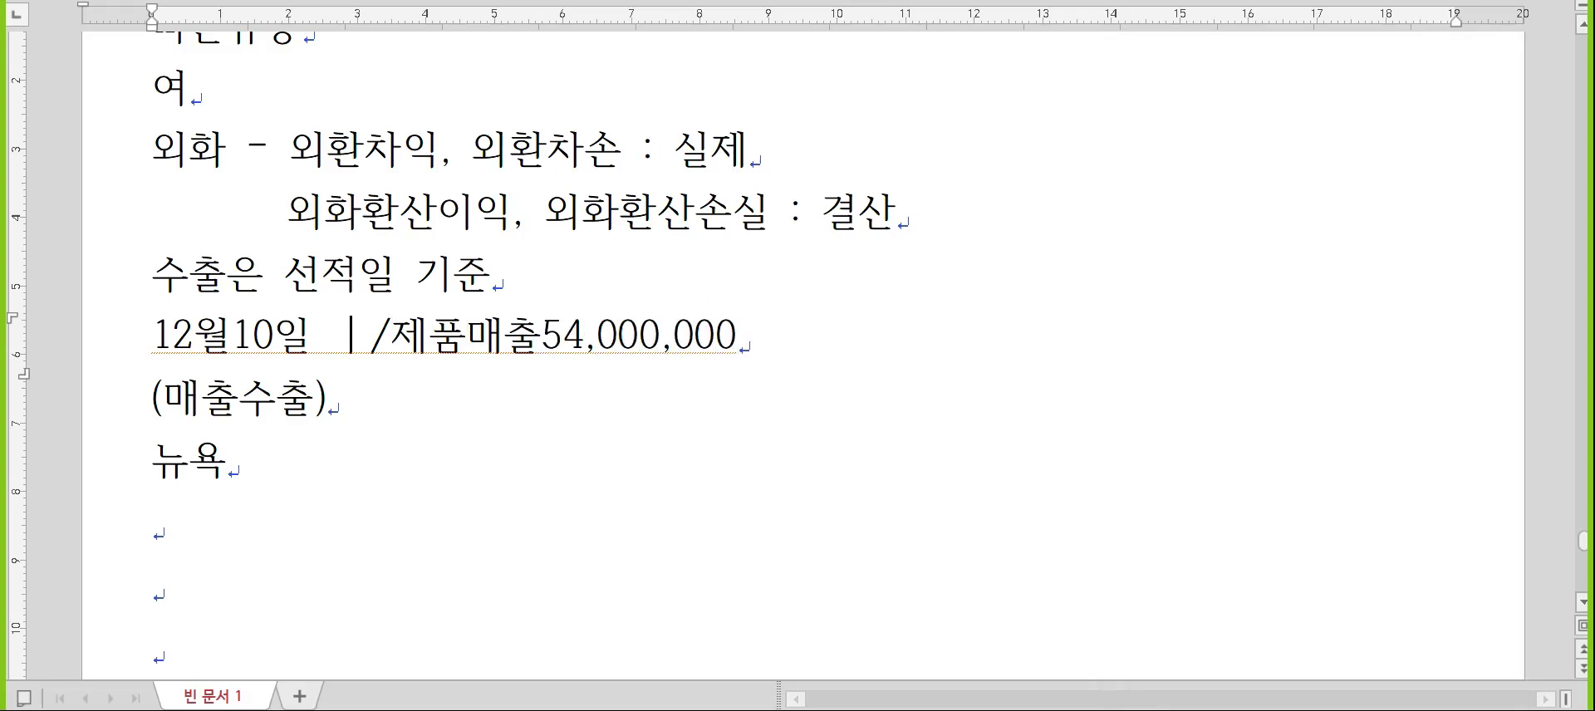
text(보통옉ㅁ)
key(BackSpace)
key(BackSpace)
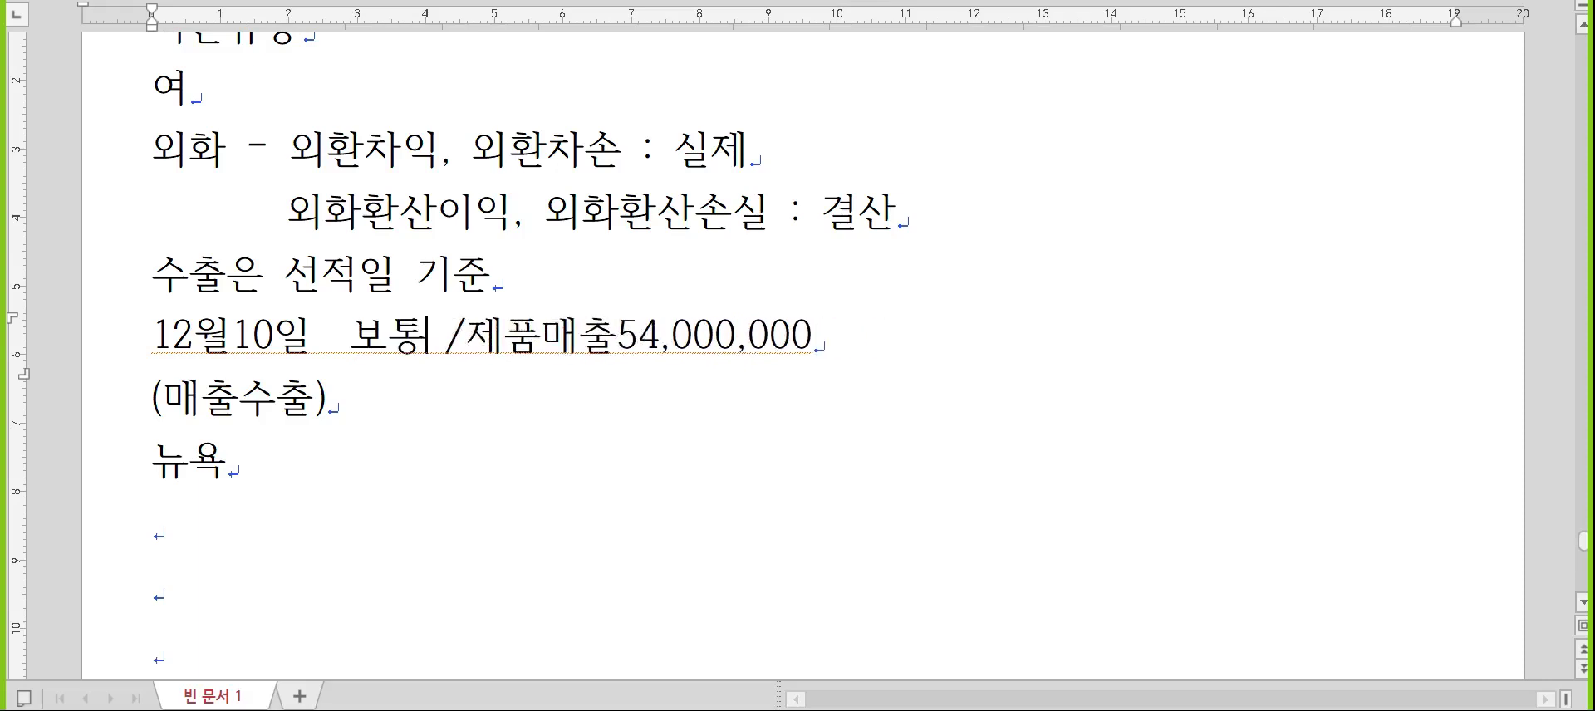
key(BackSpace)
text(통예금)
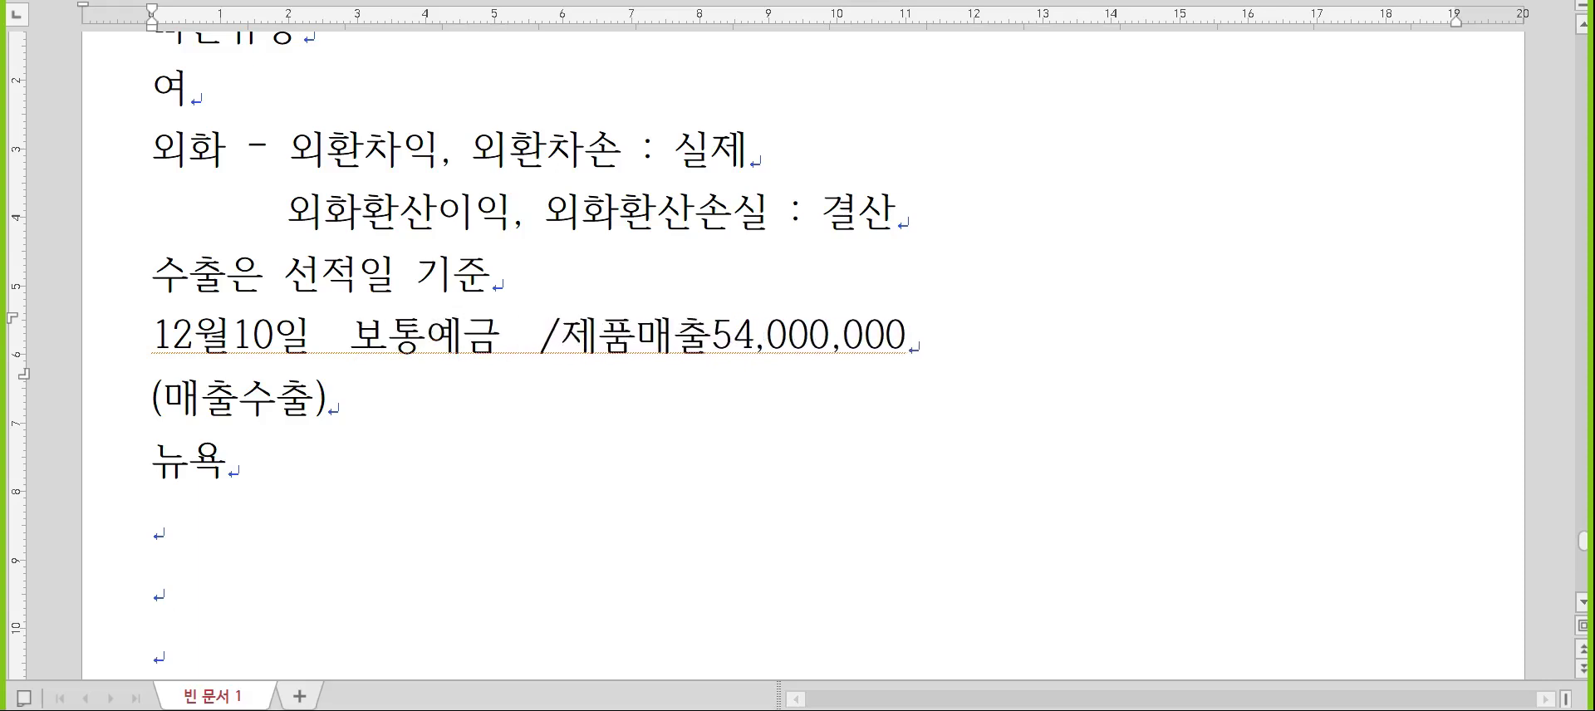
- Multiply 30000 by 1080 in the calculator, enter 32,400,000 after 보통예금 and remove the spaces before the slash
key(alt+Tab)
key(Escape)
text(30000*)
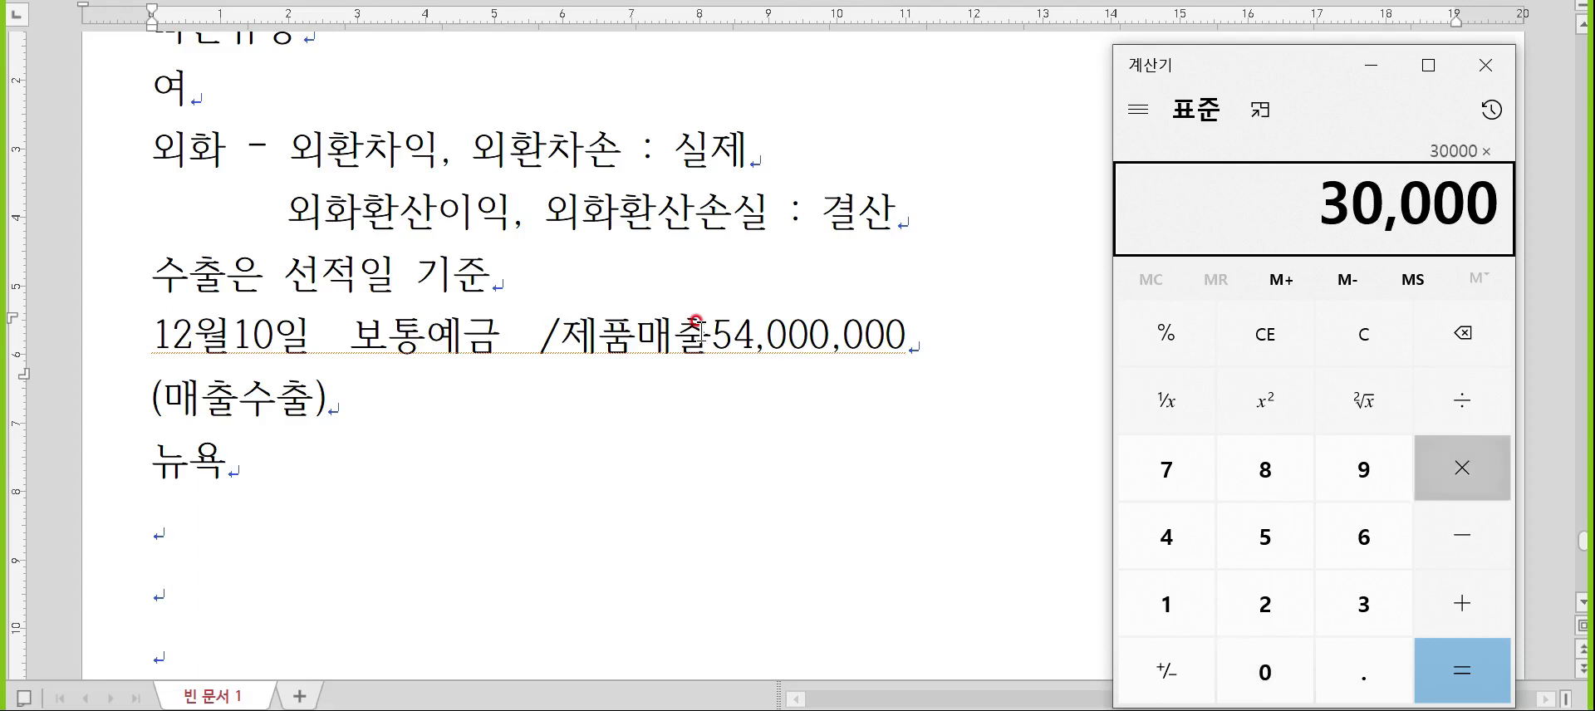
text(1080)
key(Return)
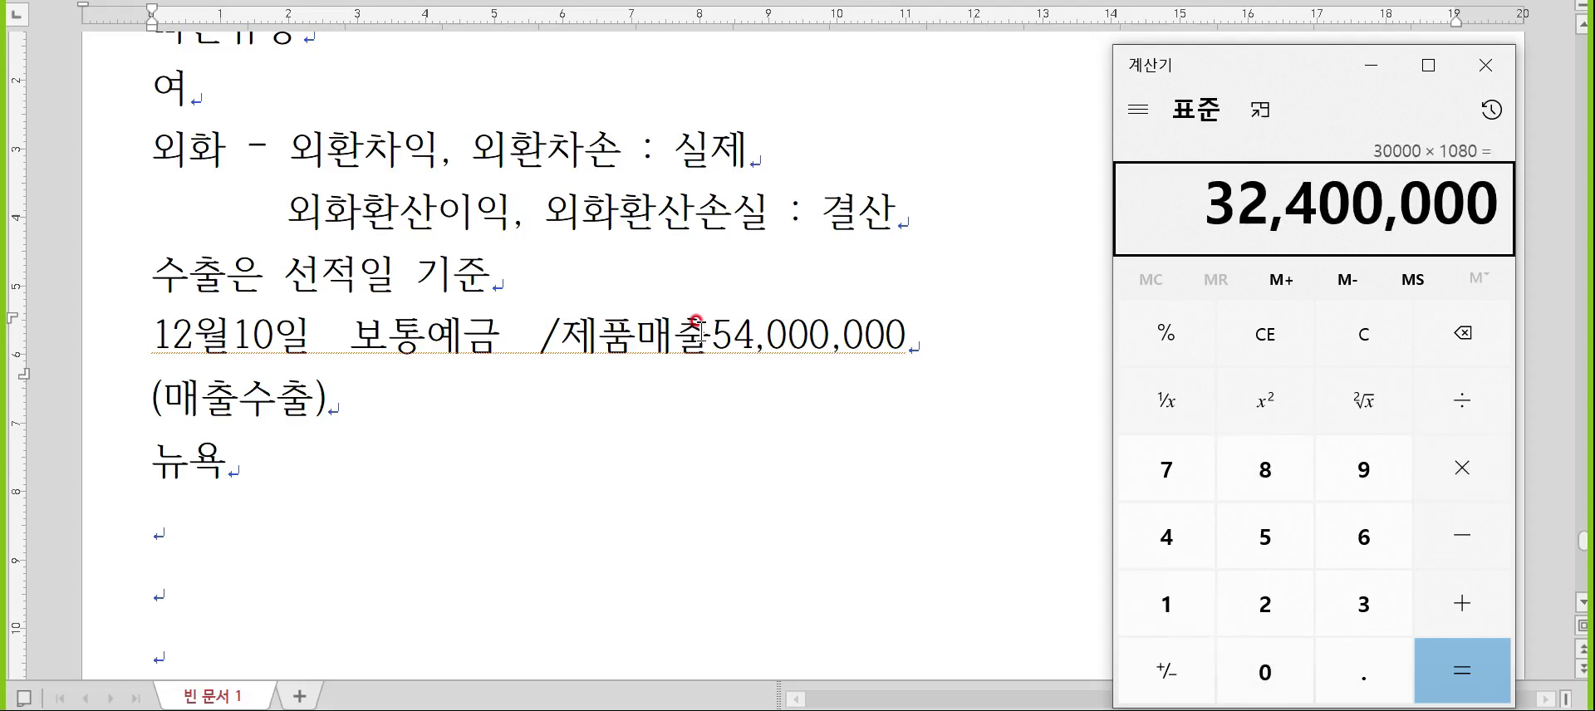
click(508, 331)
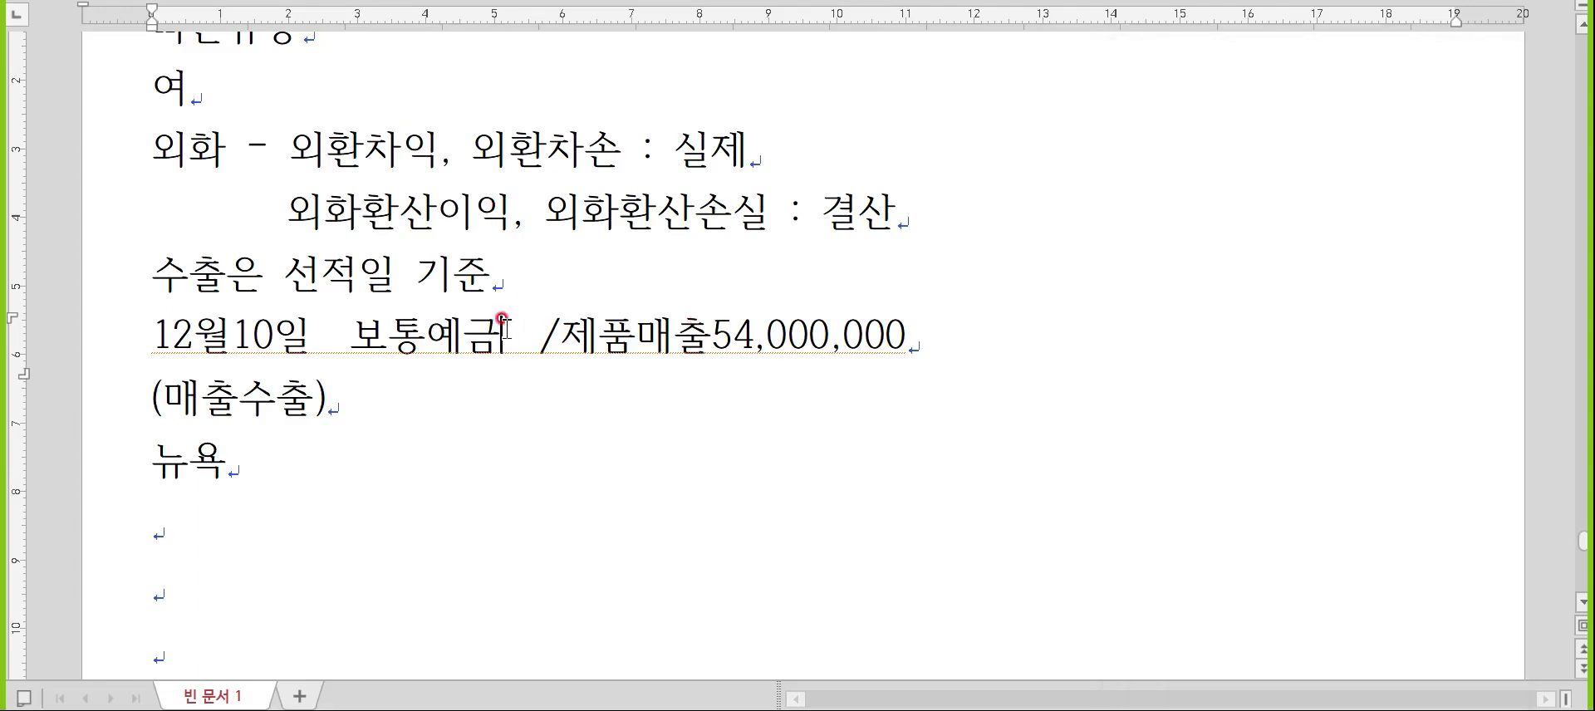
text(32,400,000)
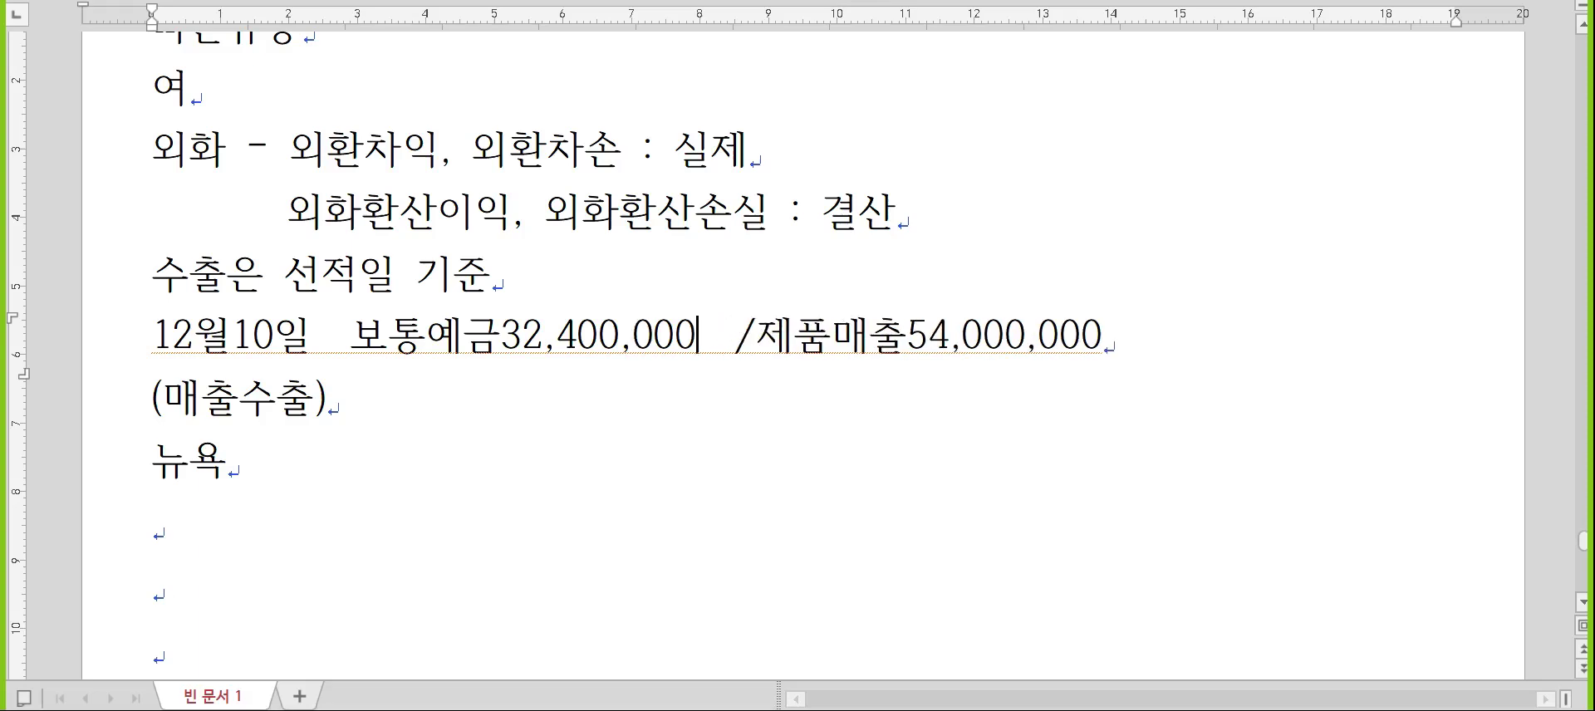
key(Delete)
key(Delete)
- Add the second debit "외상매출금21,600,000" after (매출수출), below the 보통예금 amount
key(Down)
key(Down)
key(Up)
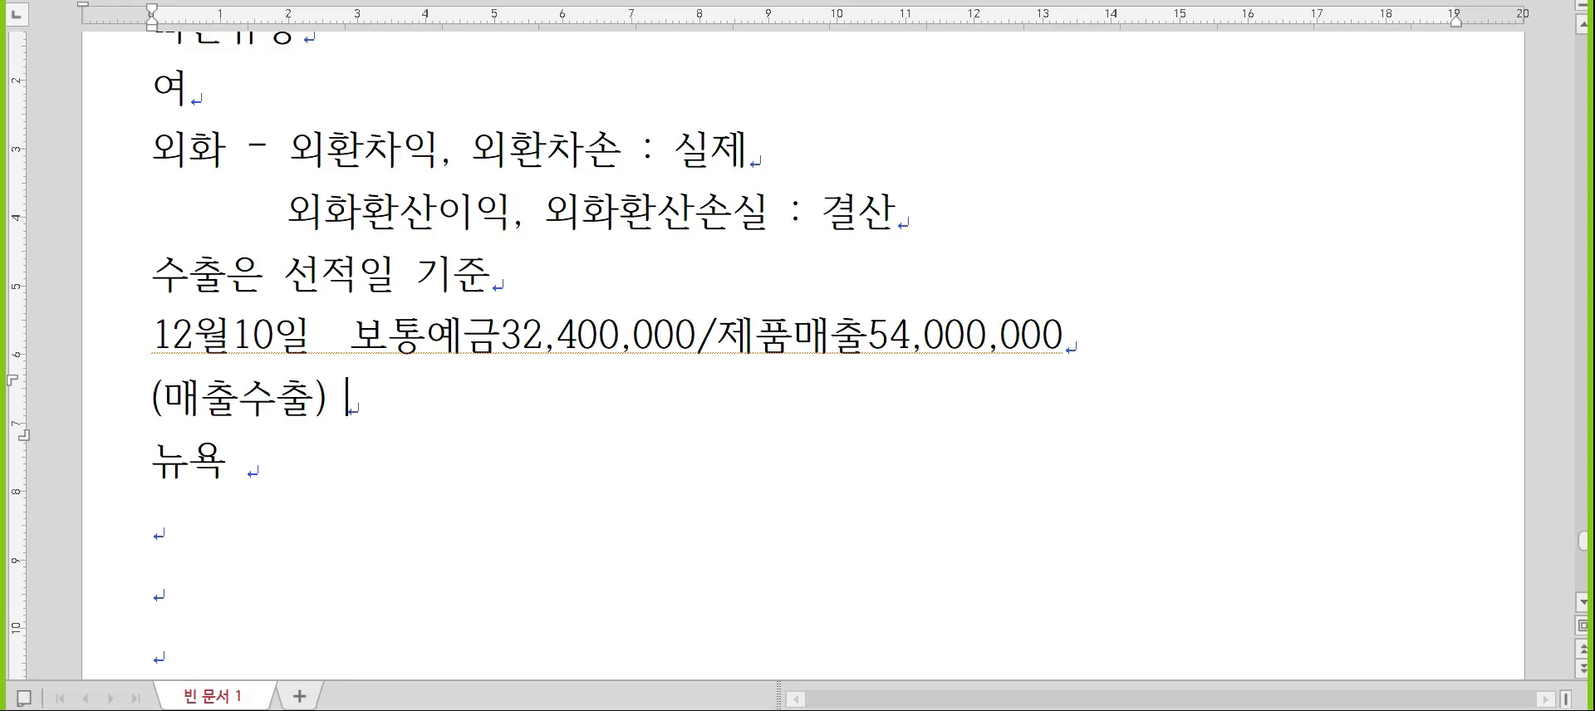
text(외상매출금)
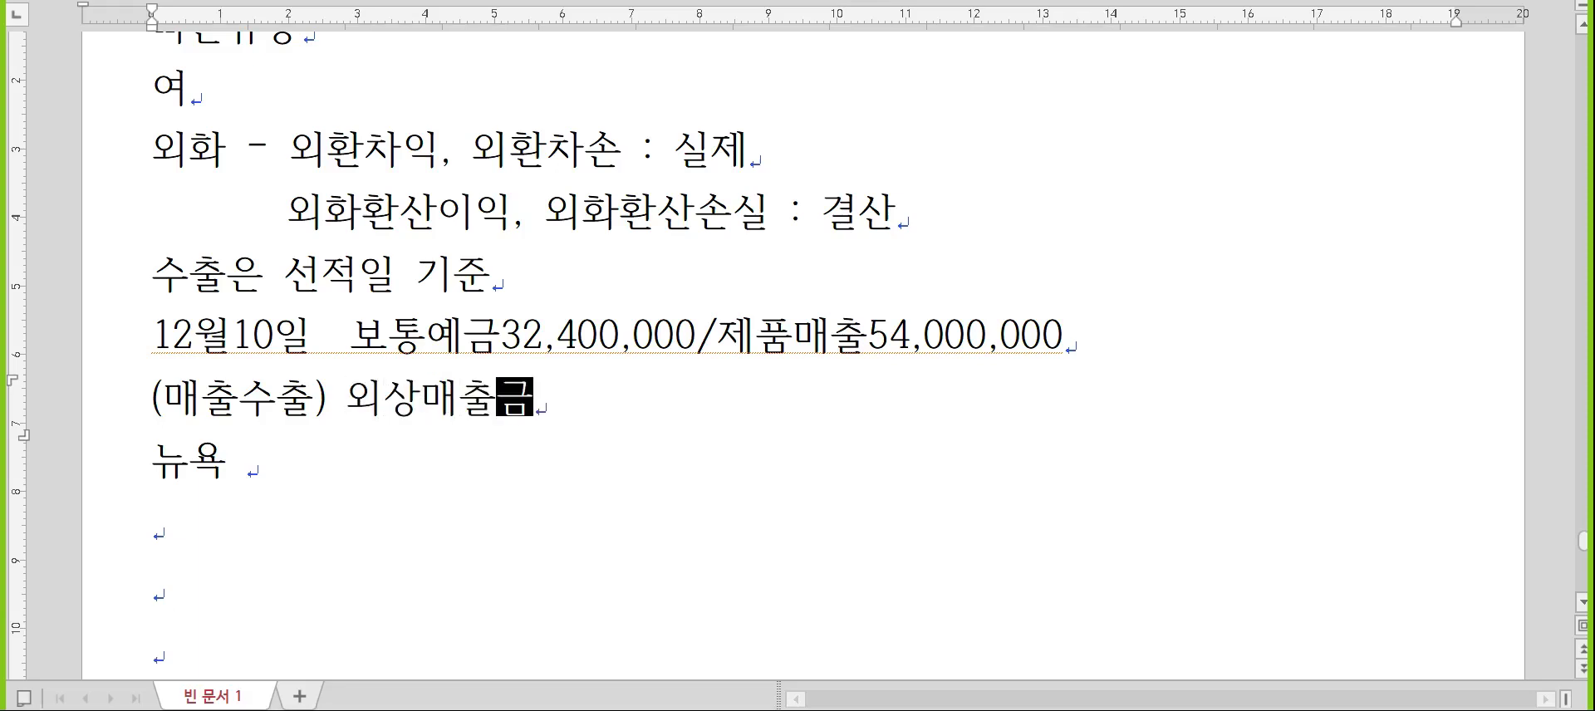
text(21,600,000)
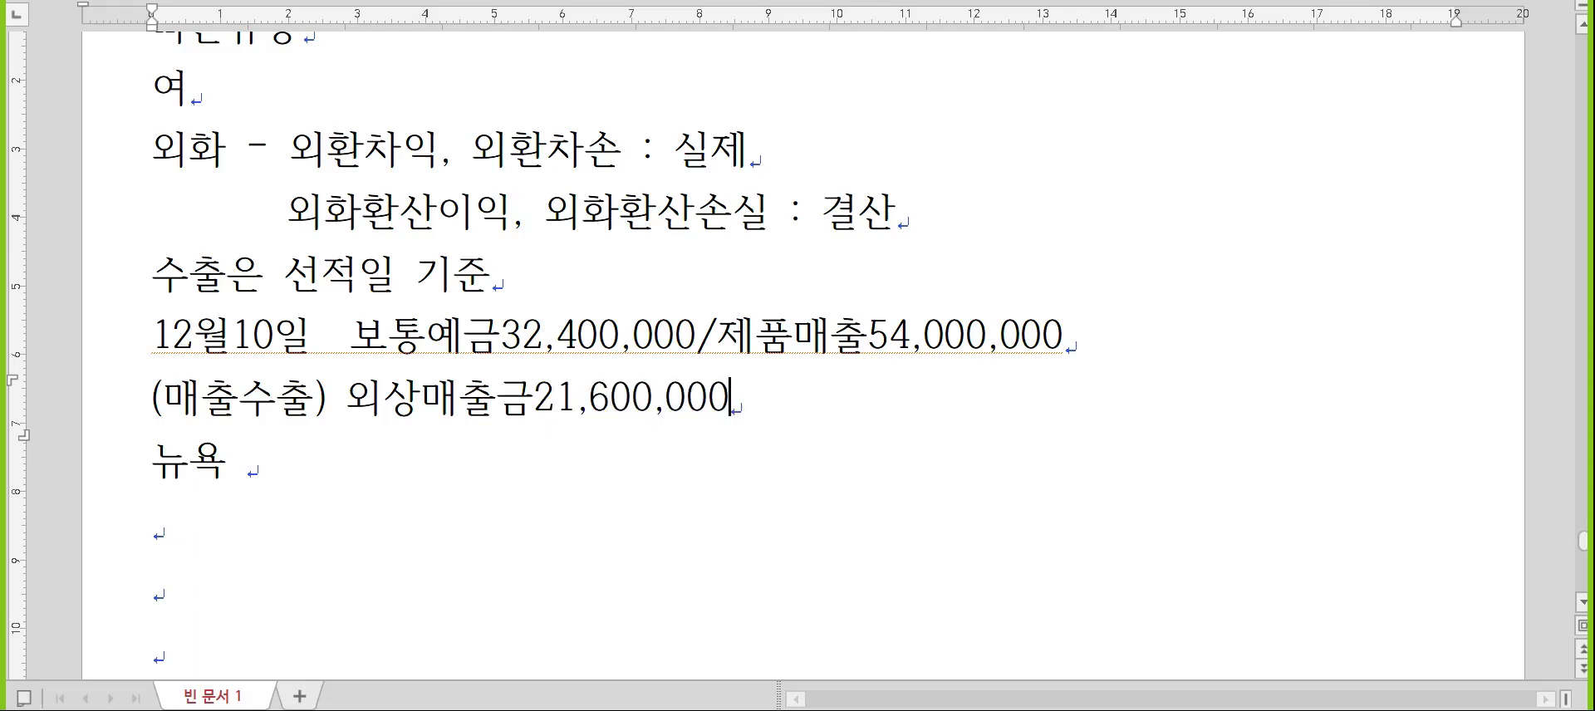
- Write the heading "문제4. 수정" on the line below 뉴욕 and start a new line
click(153, 521)
scroll(519, 282, down, 2)
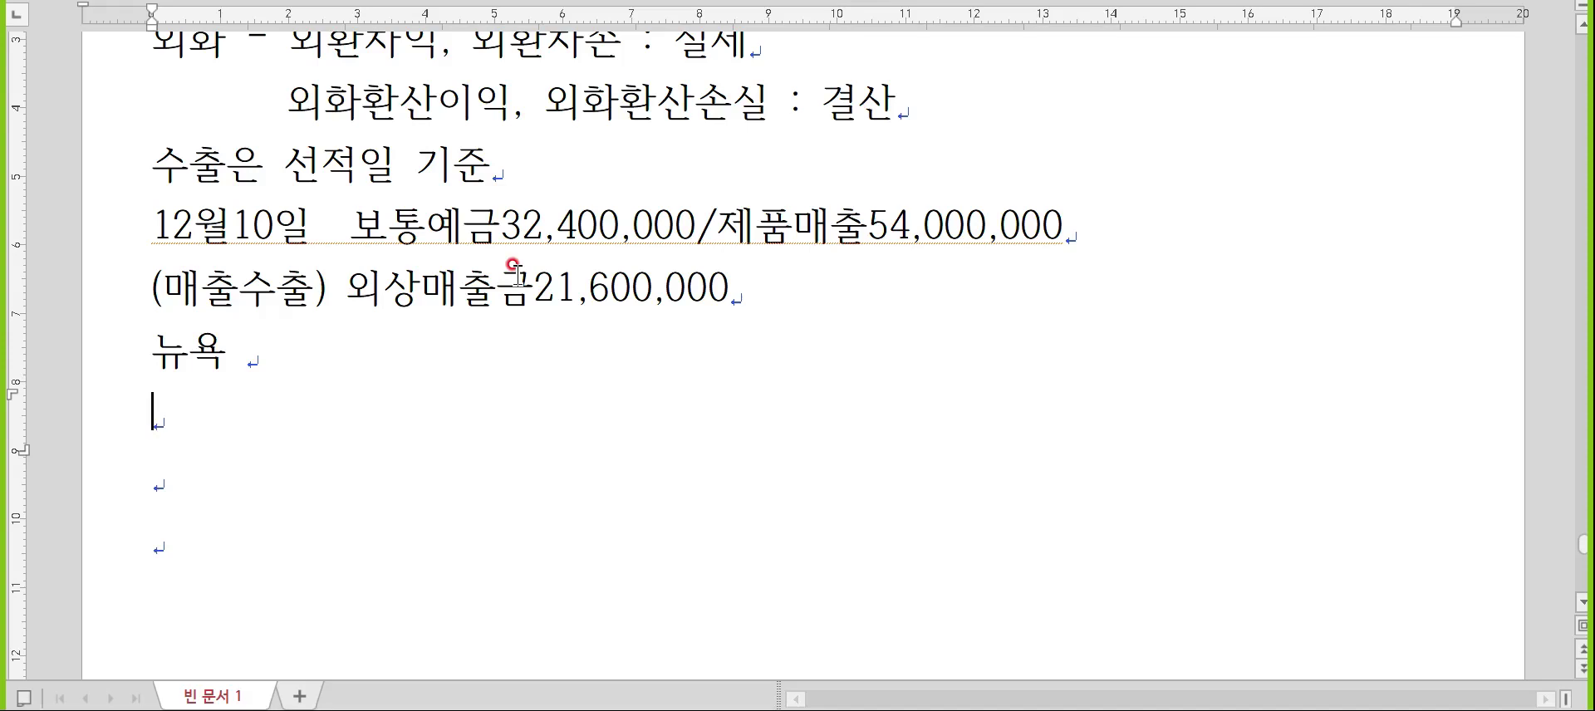
key(Hangul)
text(문제4. )
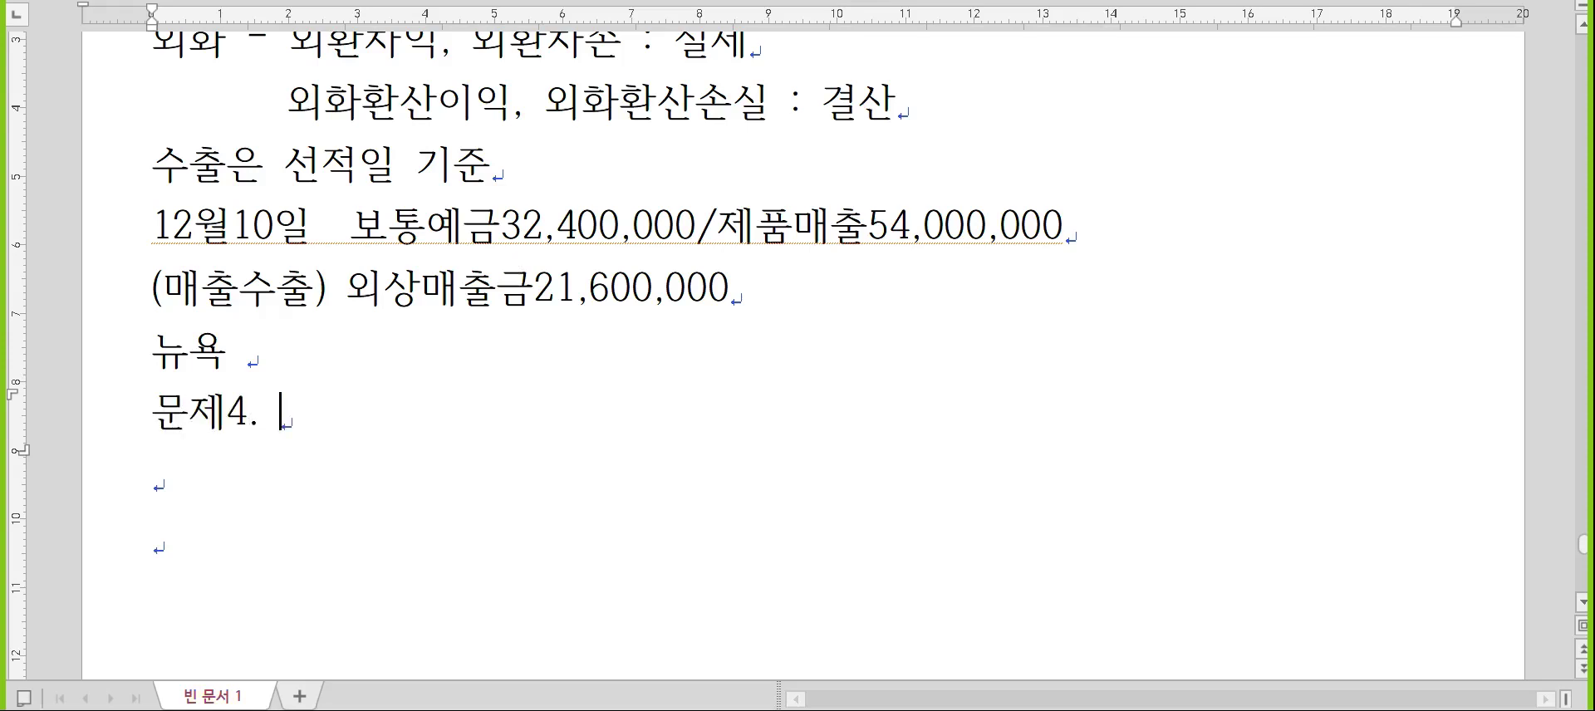
text(수정)
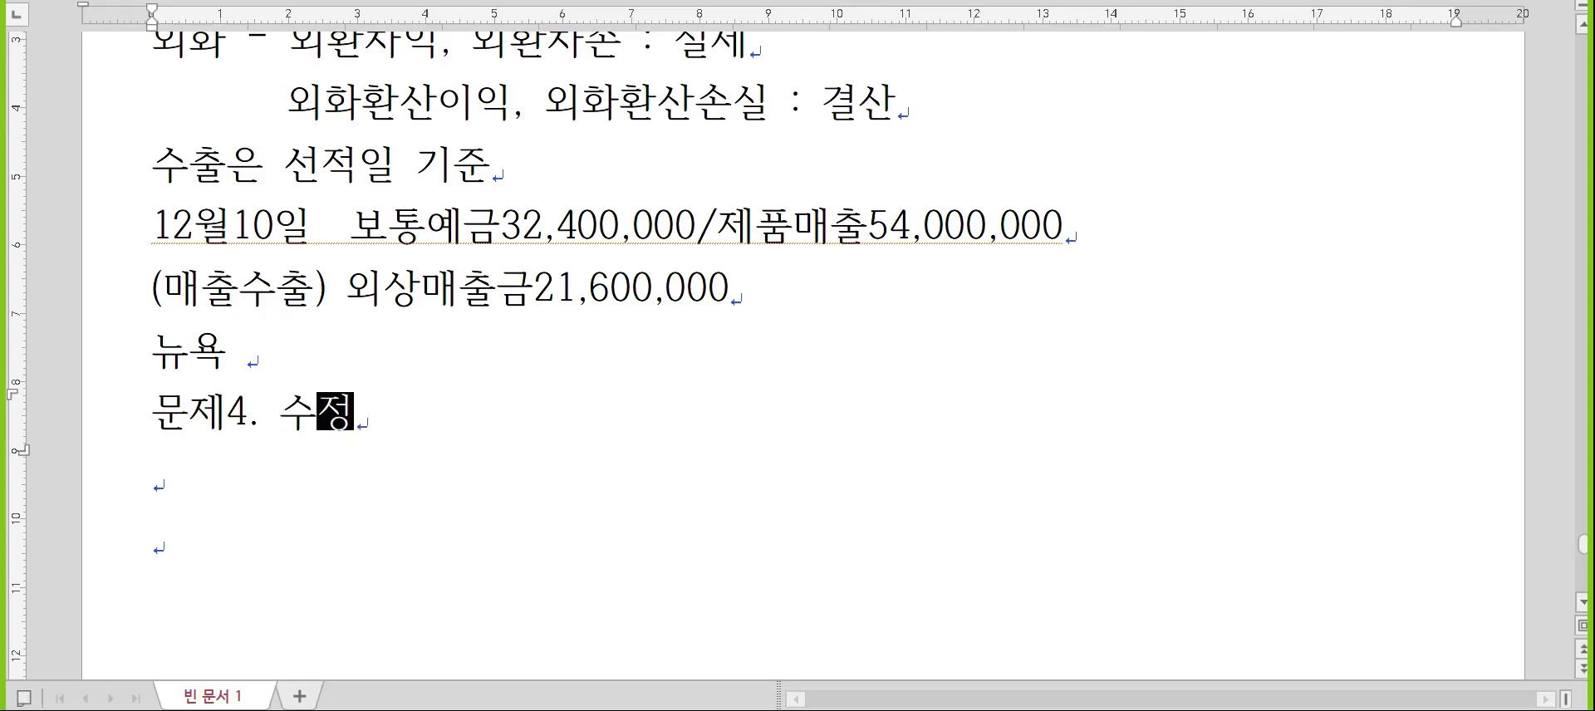
key(Return)
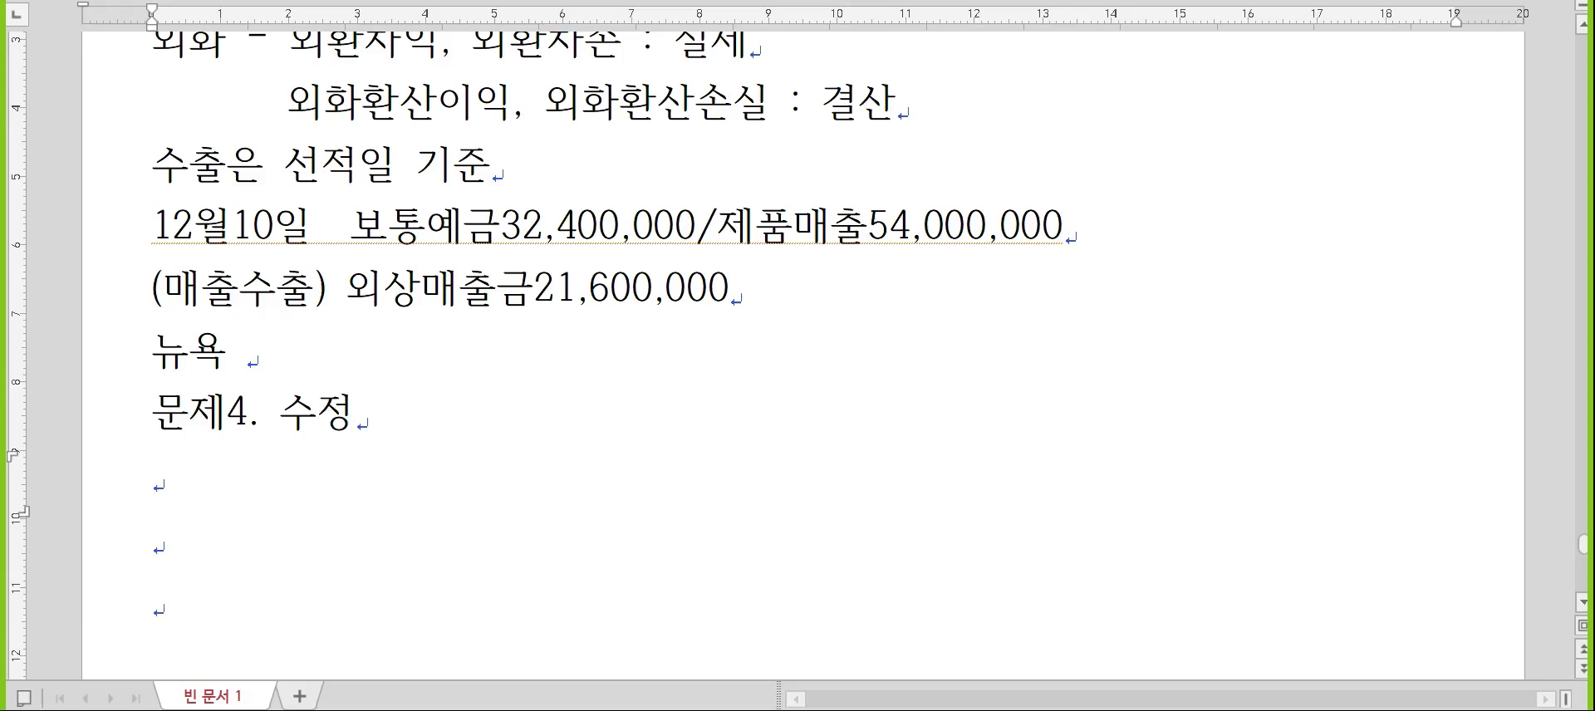
key(Hangul)
- Switch to KcLep, open 일반전표입력 and examine the 미지급세금 line among the 2018-06-30 vouchers
key(alt+Tab)
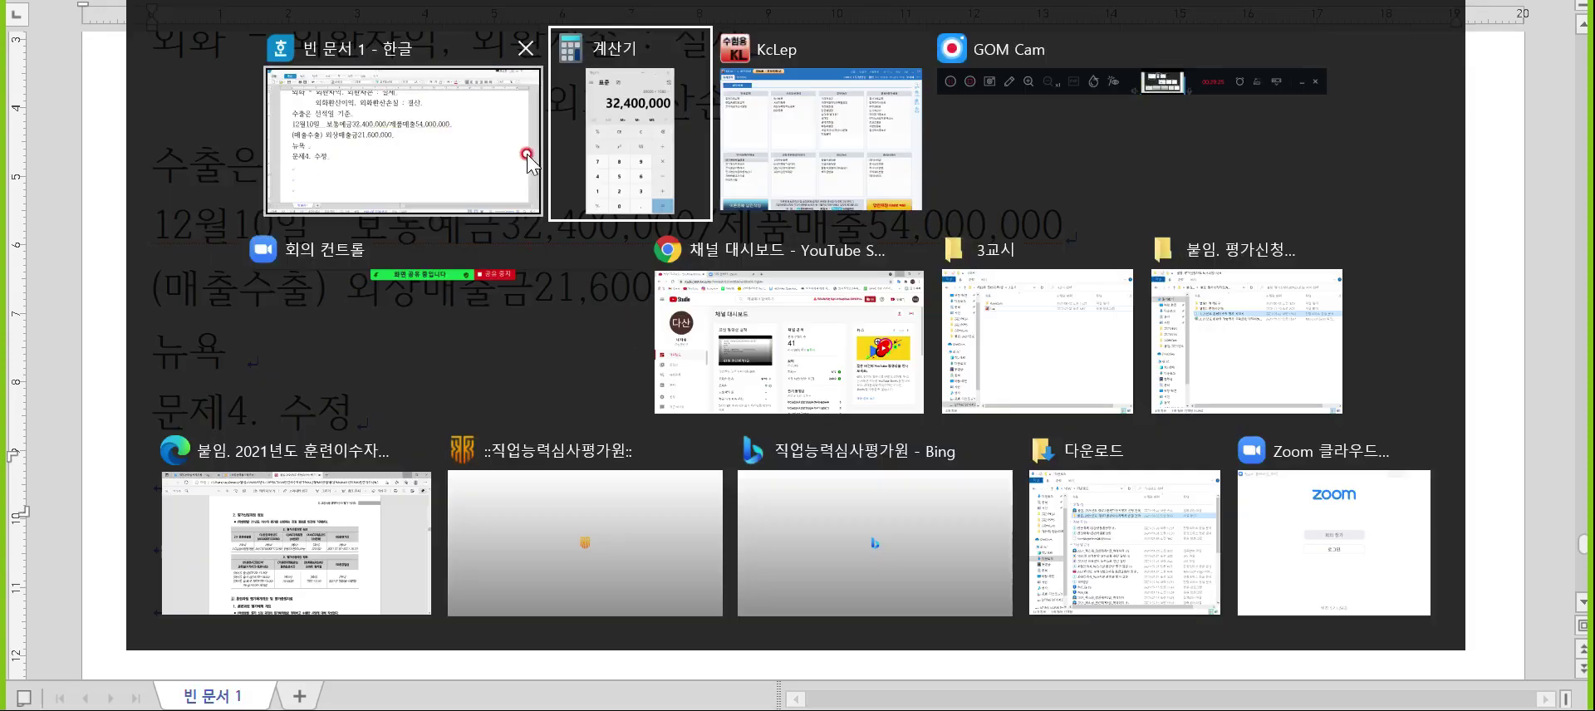
key(Tab)
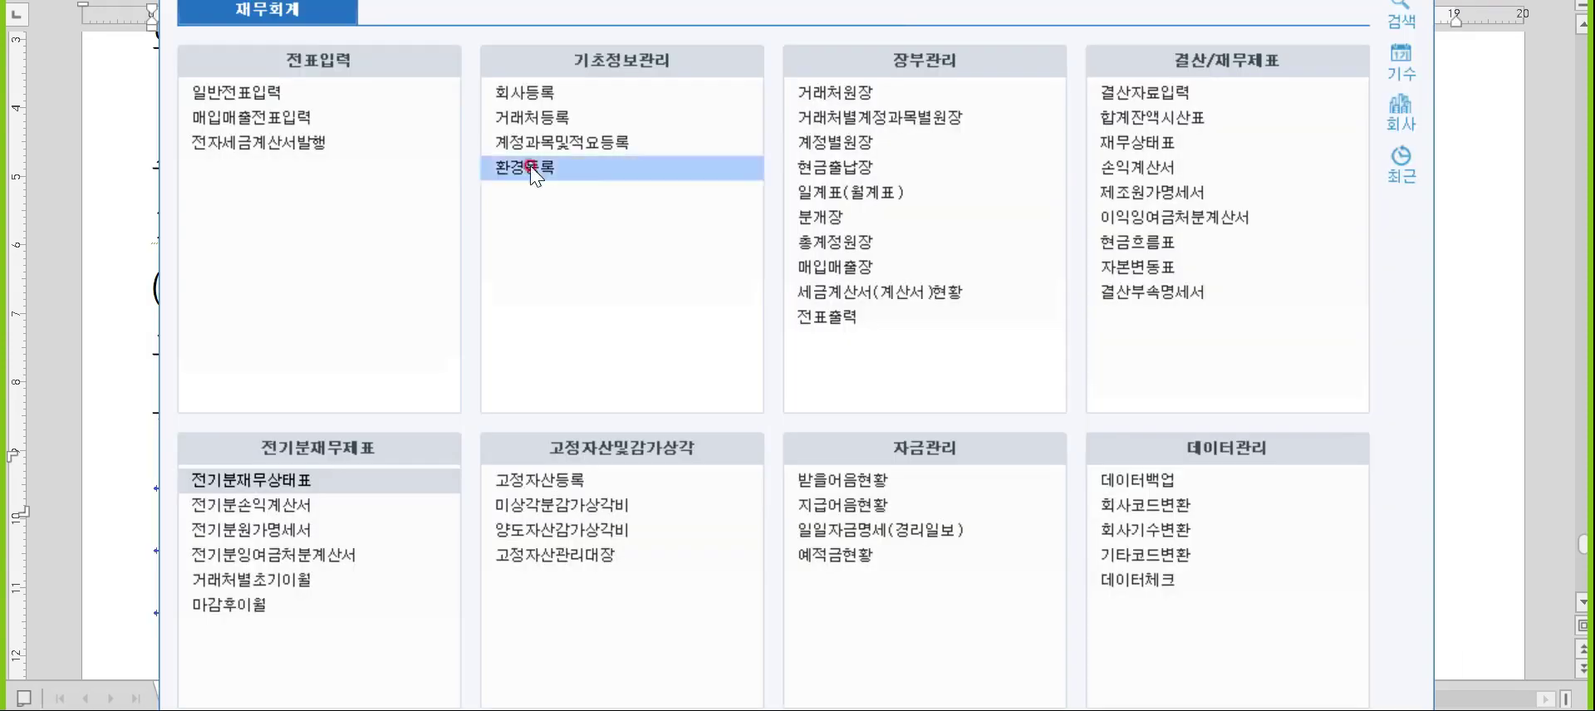
click(370, 88)
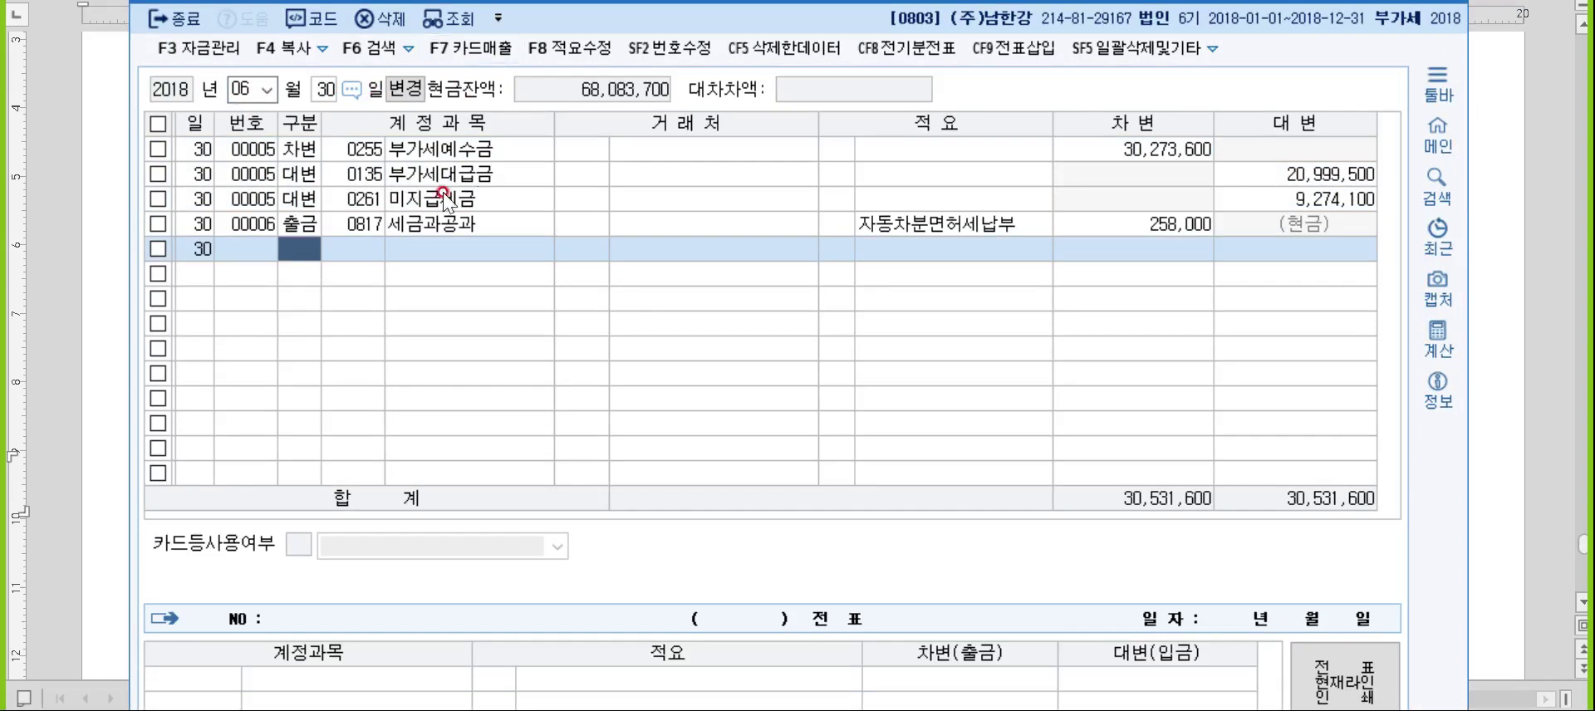
click(443, 195)
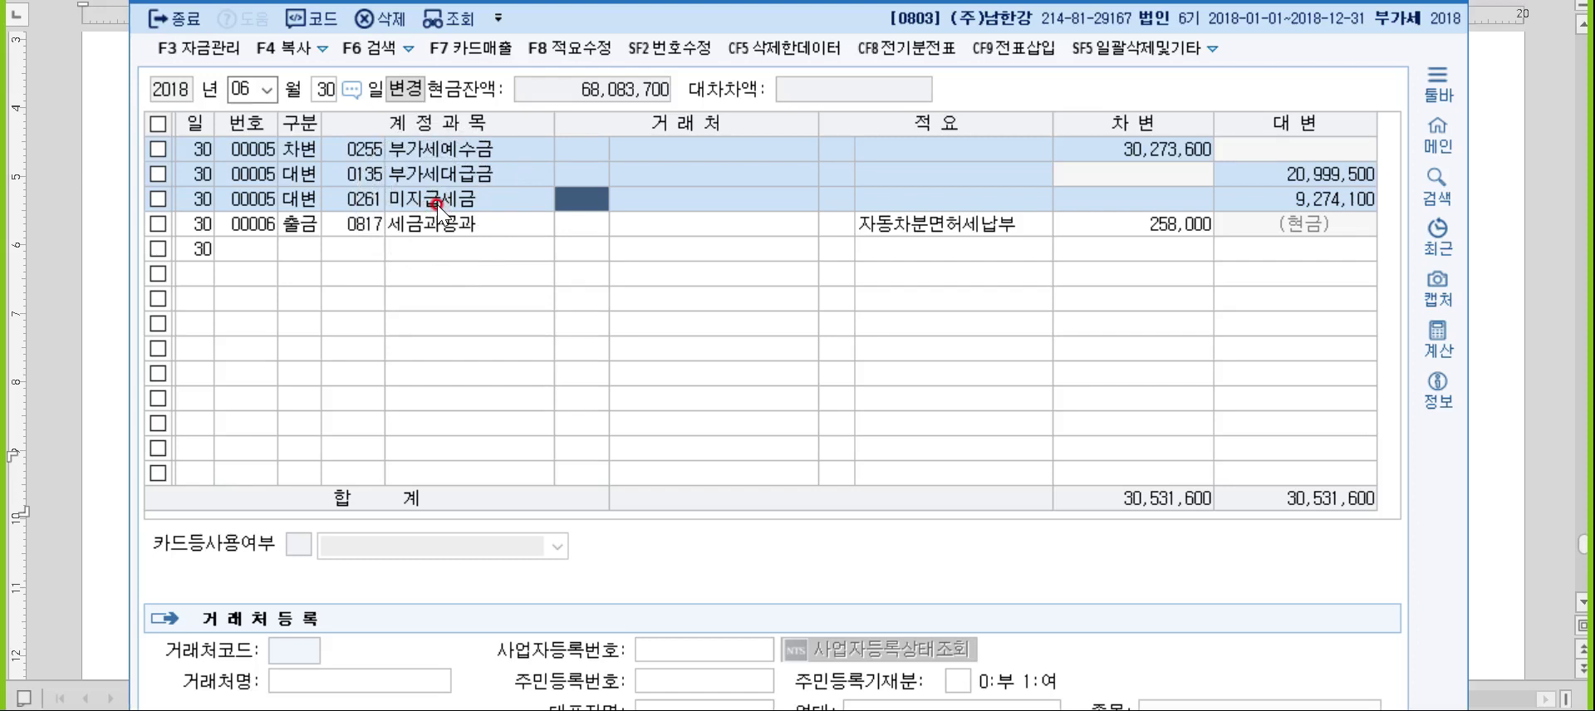
- Look up the vouchers dated 07월 25일 and examine the debit amount of the 세금과공과 line
key(Escape)
key(Escape)
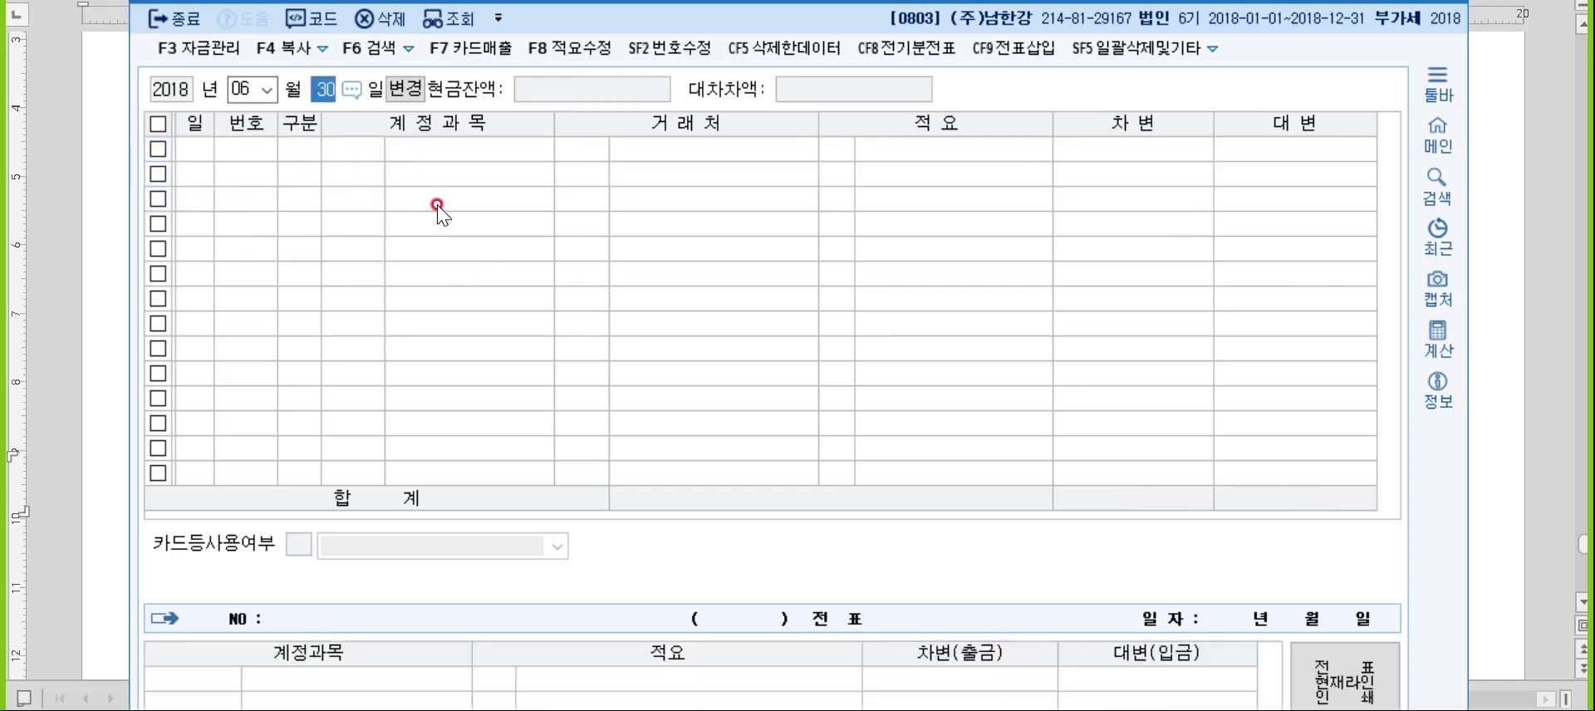
text(0725)
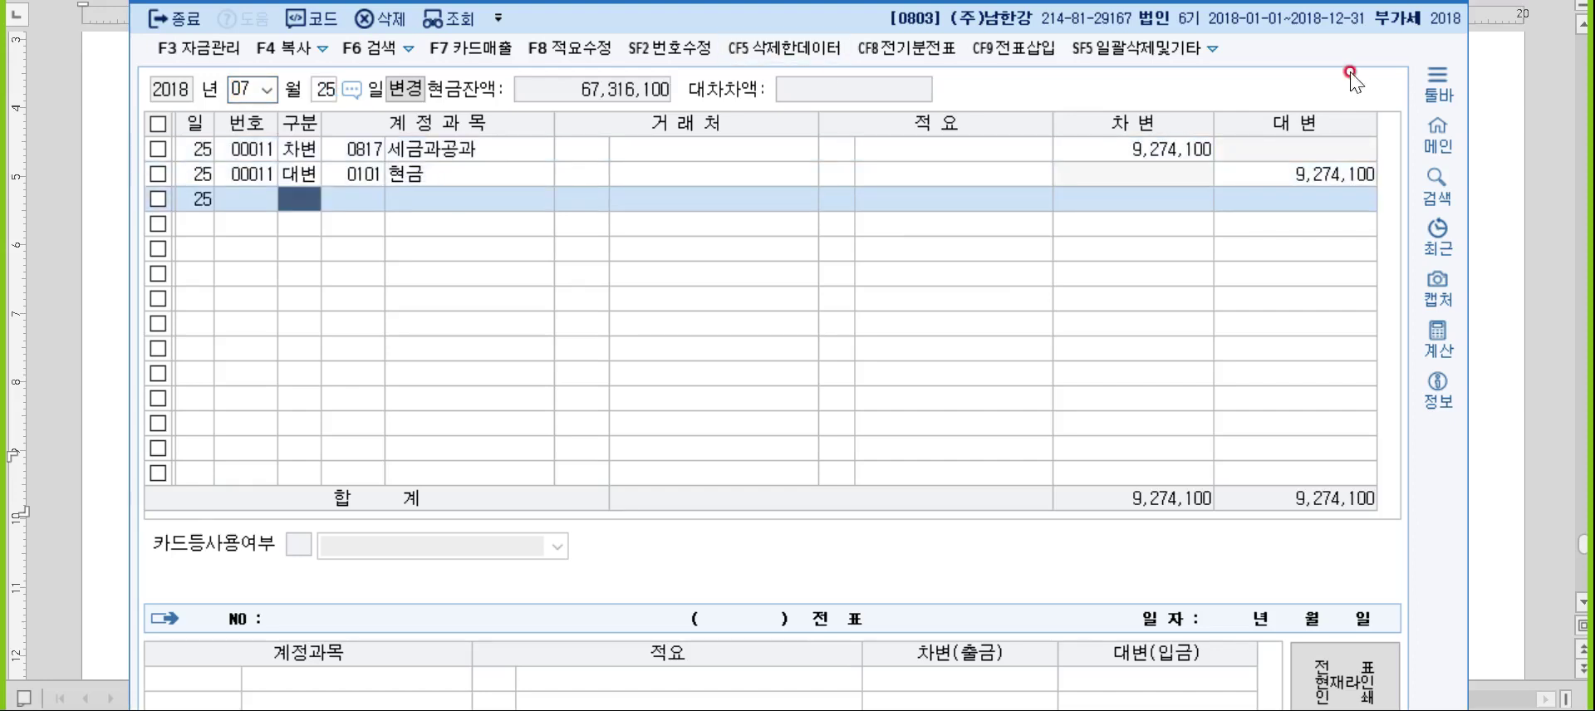
click(1145, 148)
key(ctrl)
key(ctrl)
key(ctrl)
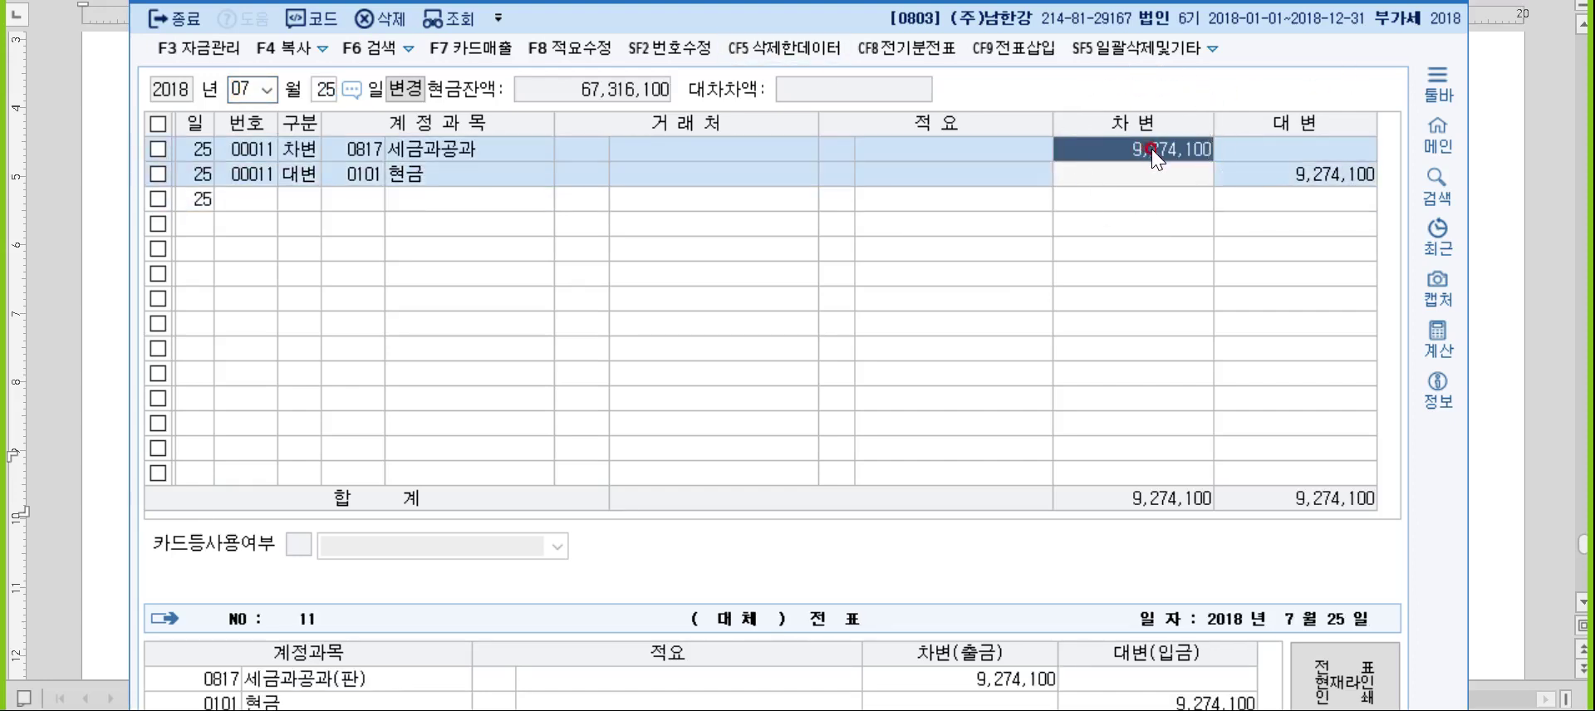
- Return to the 06월 30일 vouchers and check the credit amount of the 미지급세금 line
key(Escape)
key(Escape)
text(06)
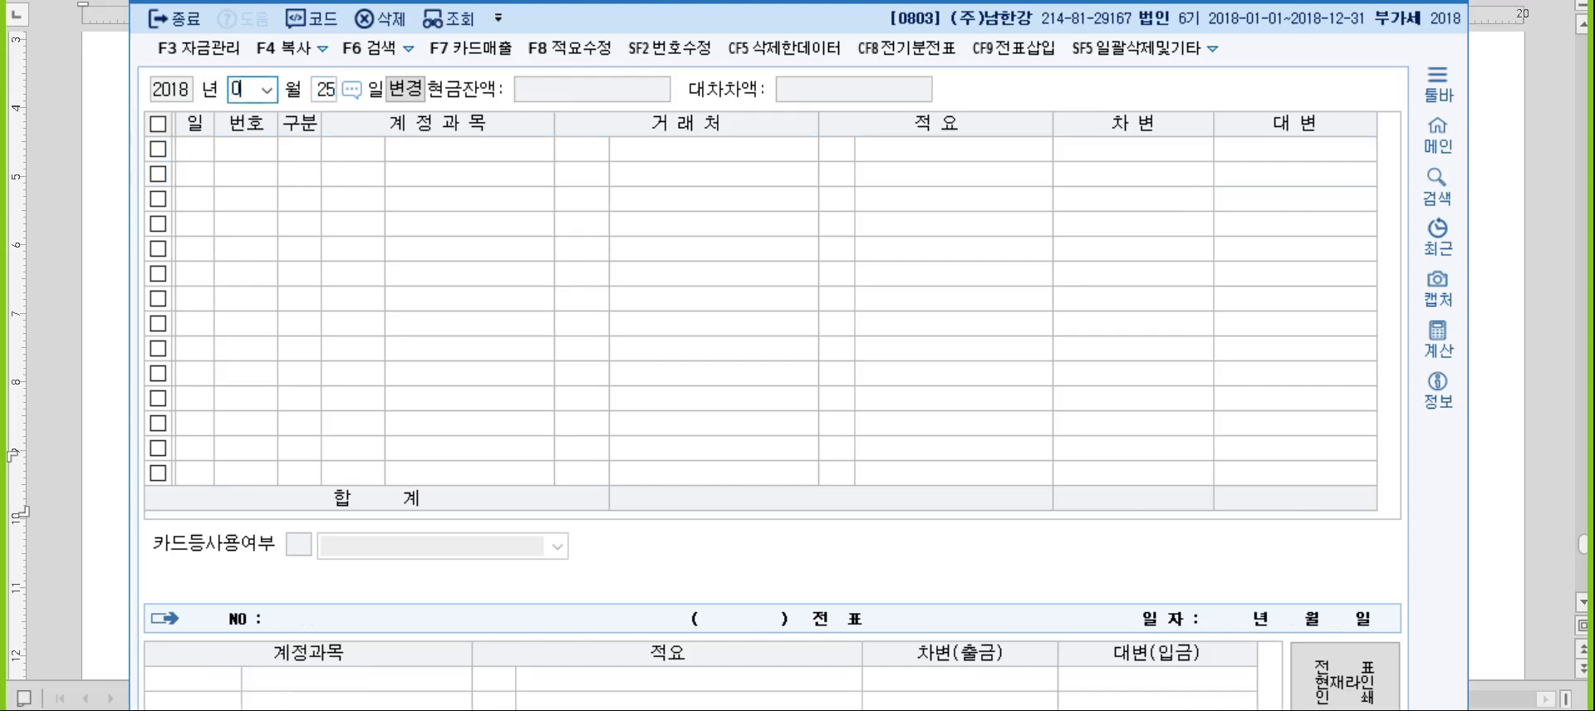
text(30)
click(1304, 200)
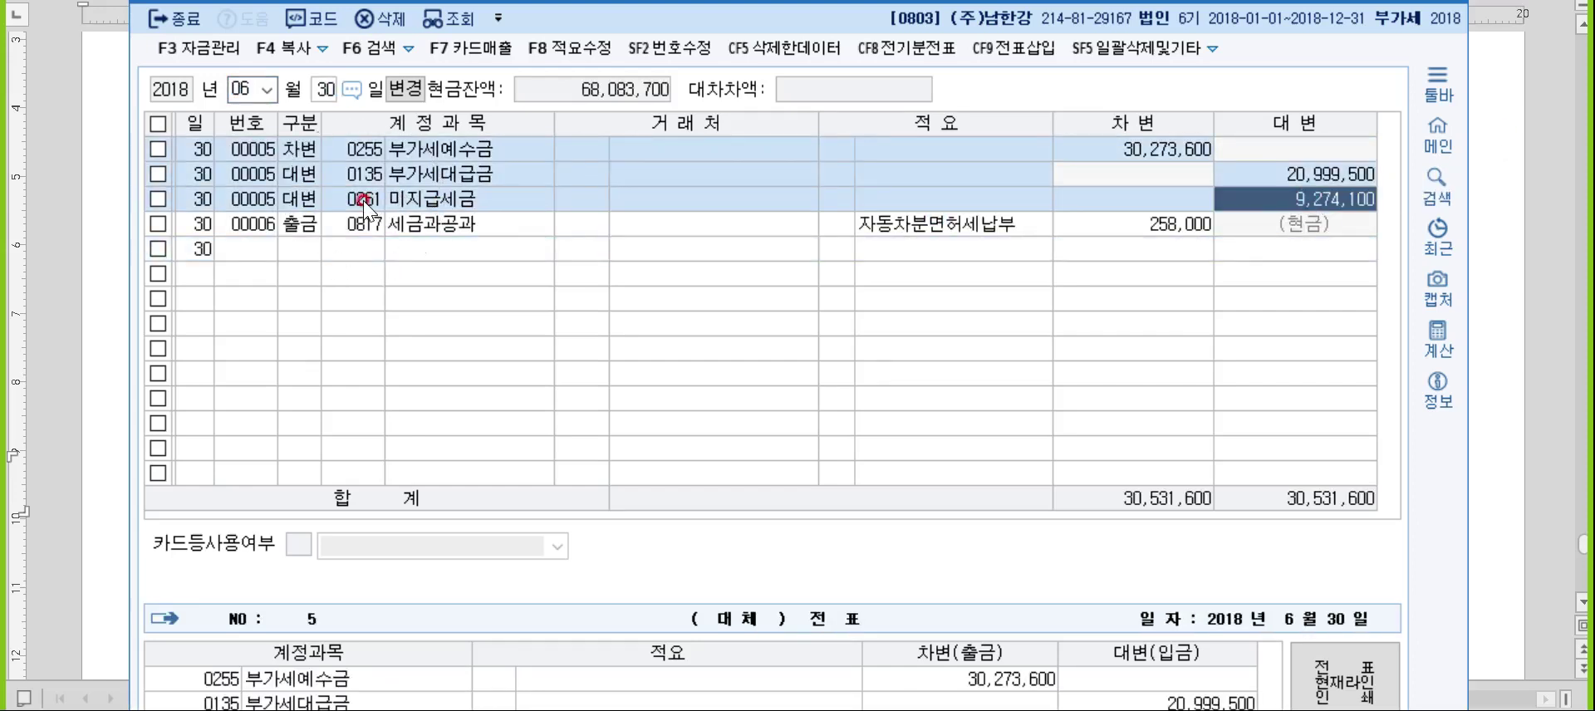
- Switch to the Korean document and write the entry "7월25일 미지급세금 /보통예금" below the 문제4 heading
key(alt+Tab)
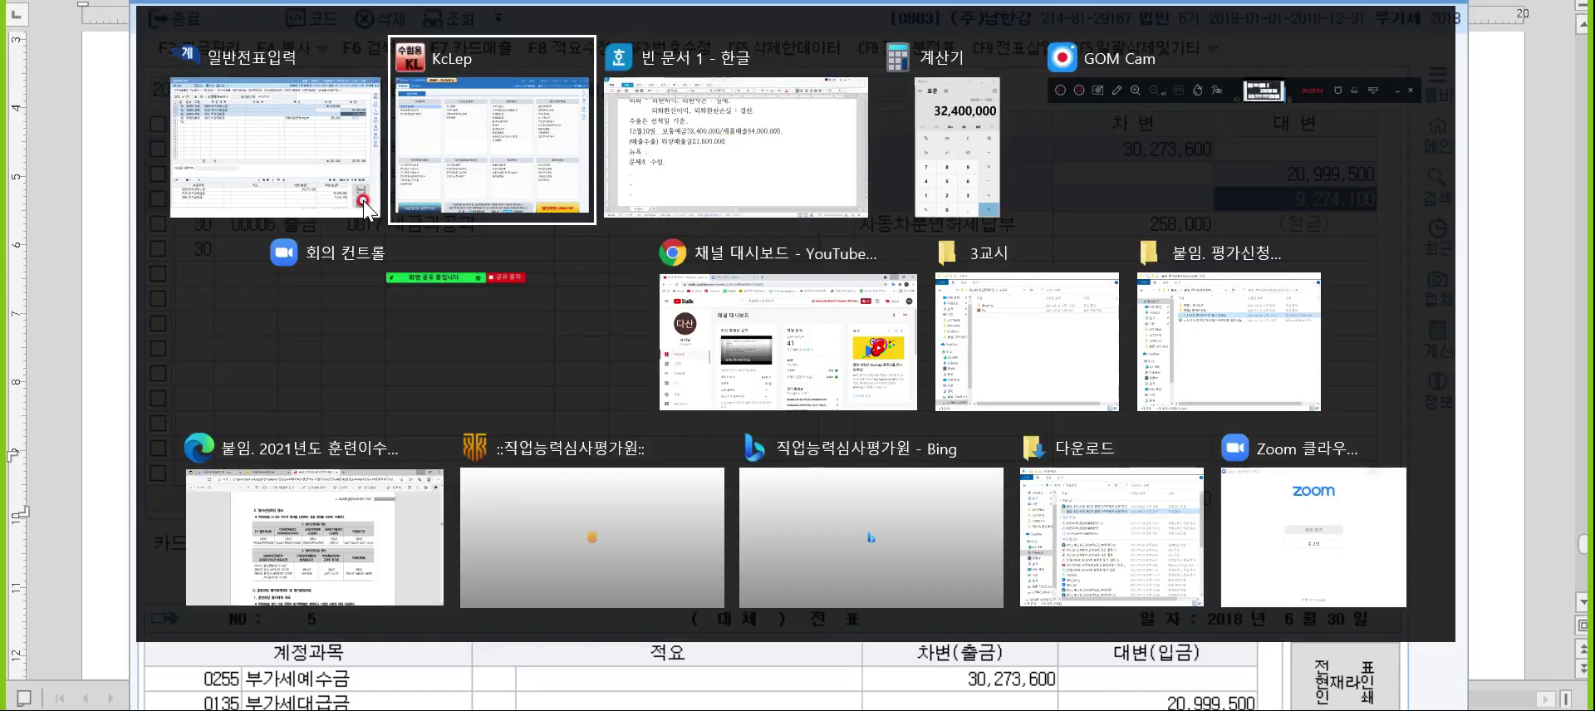
key(alt+Tab)
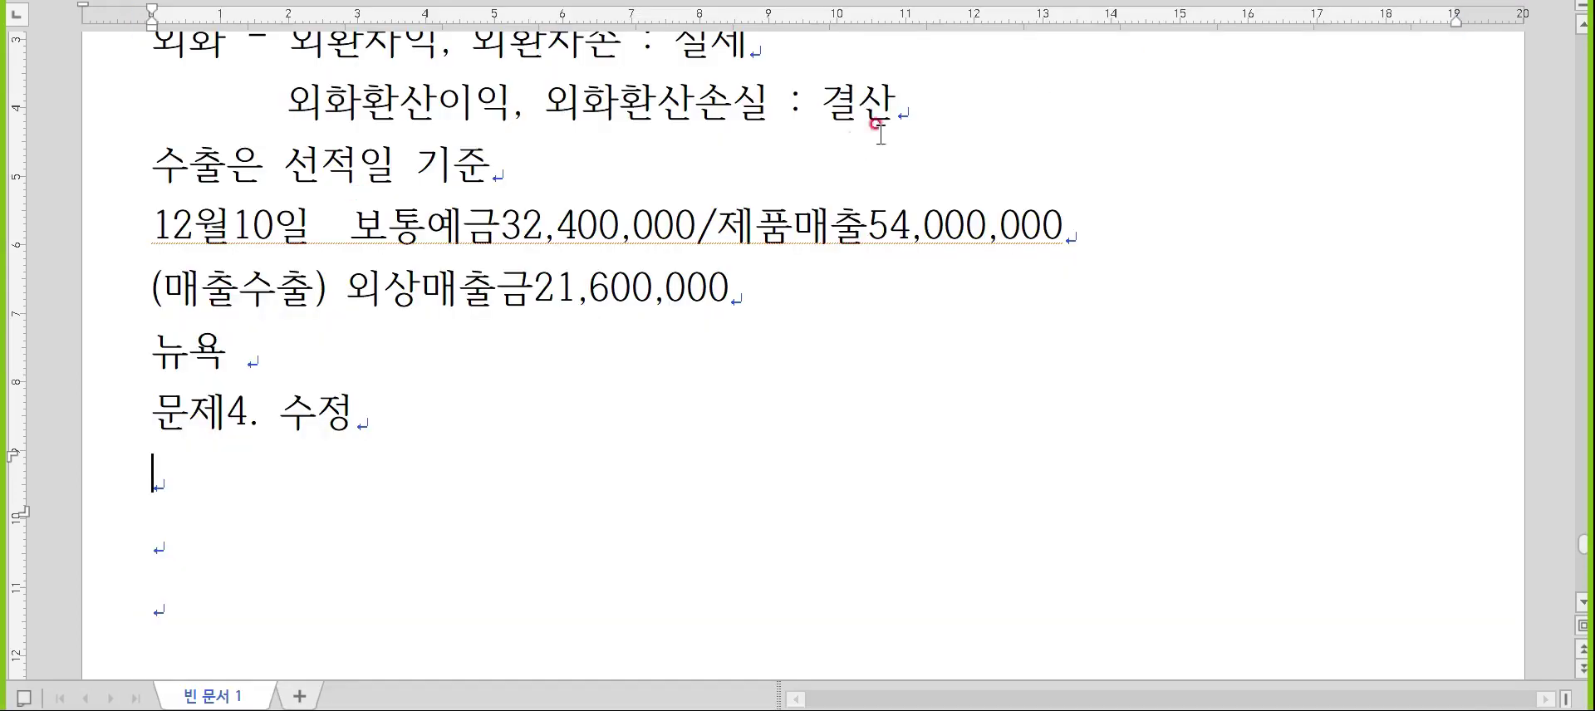
scroll(501, 520, down, 2)
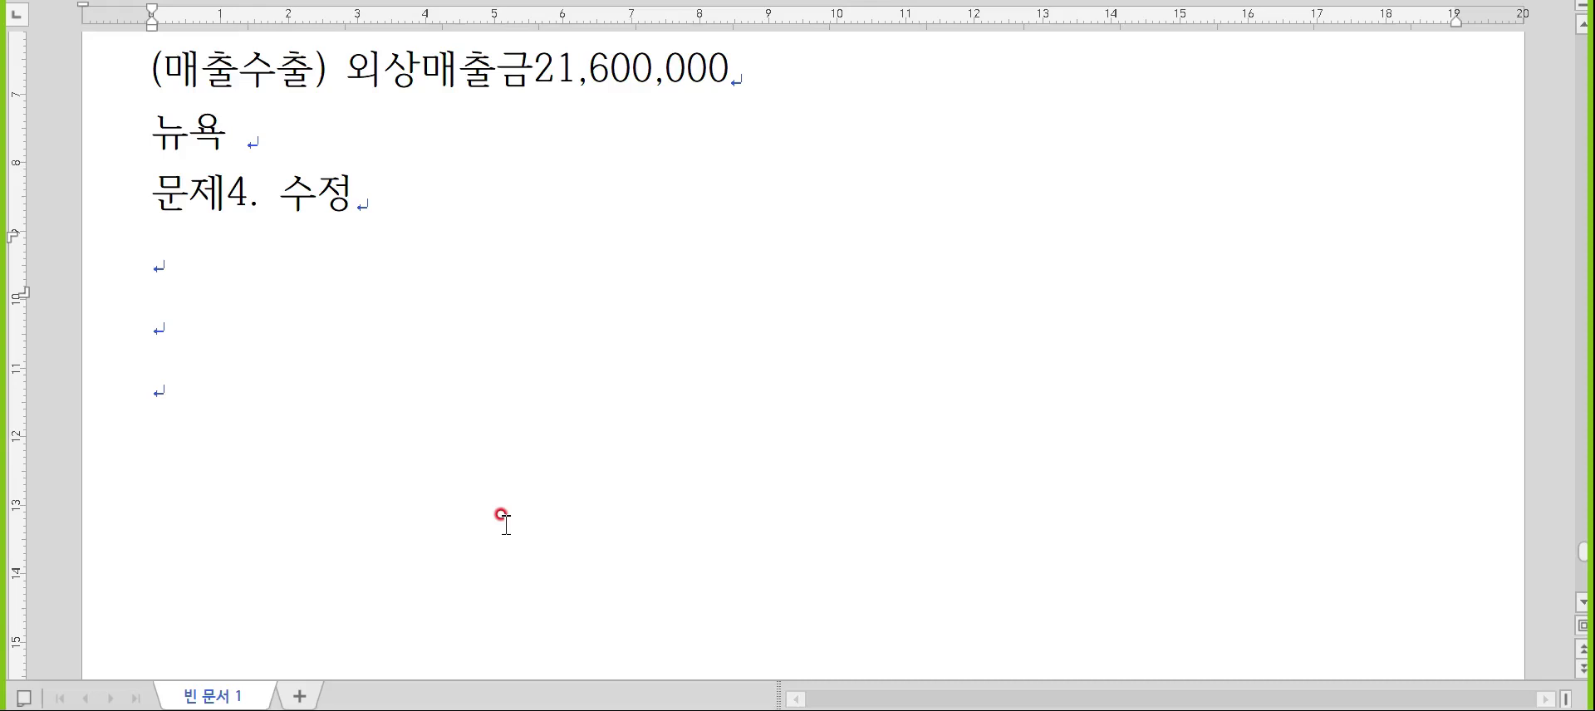
text(7월25ㅇ)
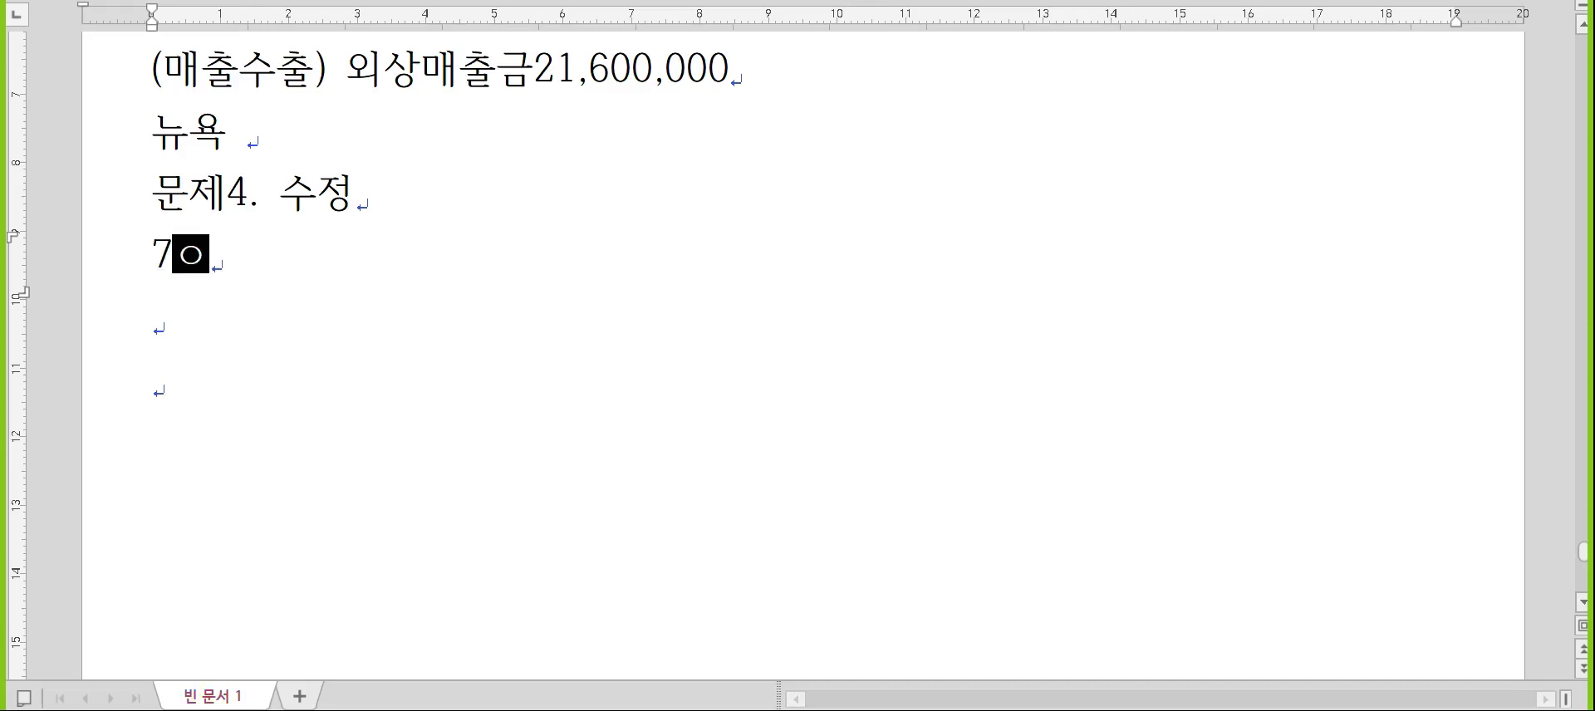
text(일 )
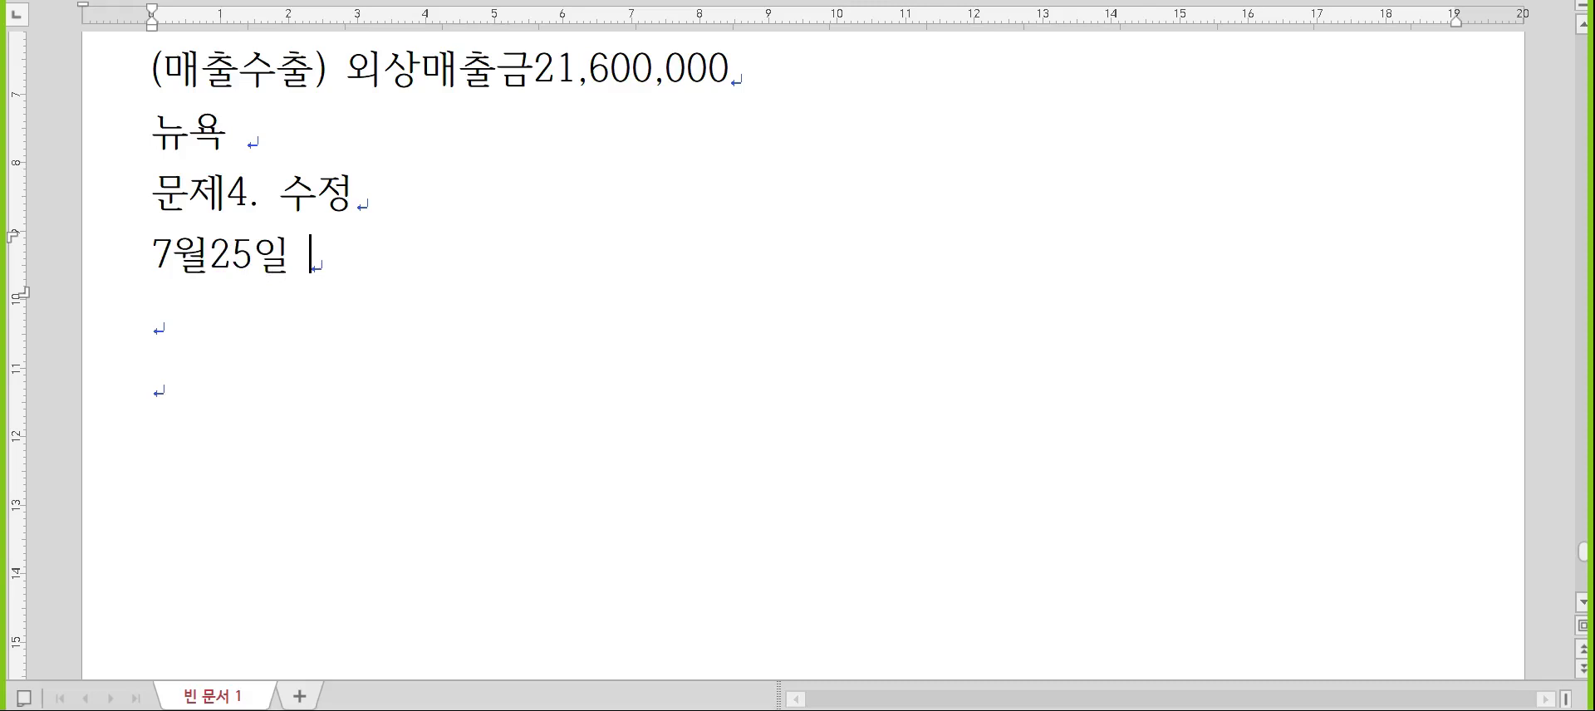
text(미지급세금)
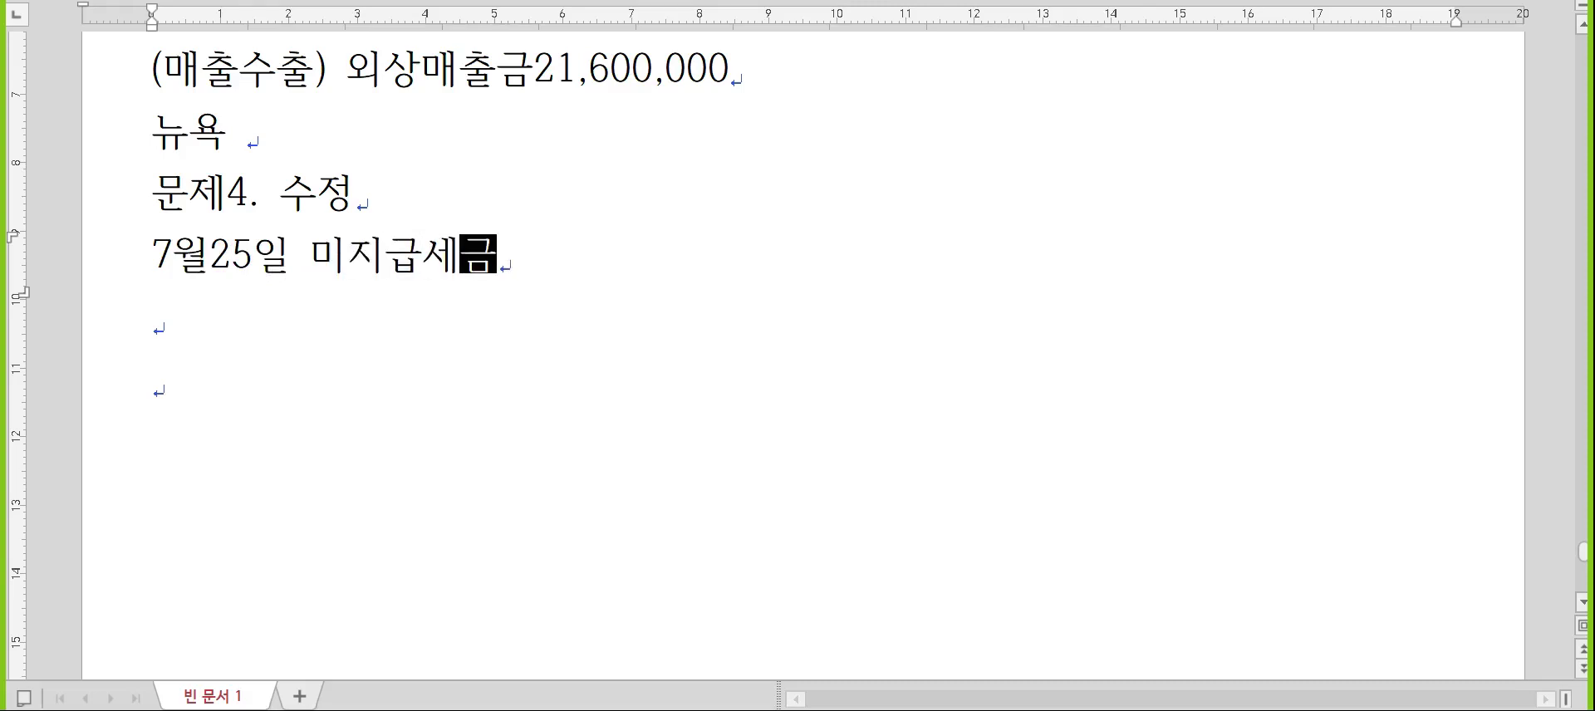
text( /보통)
text(예금)
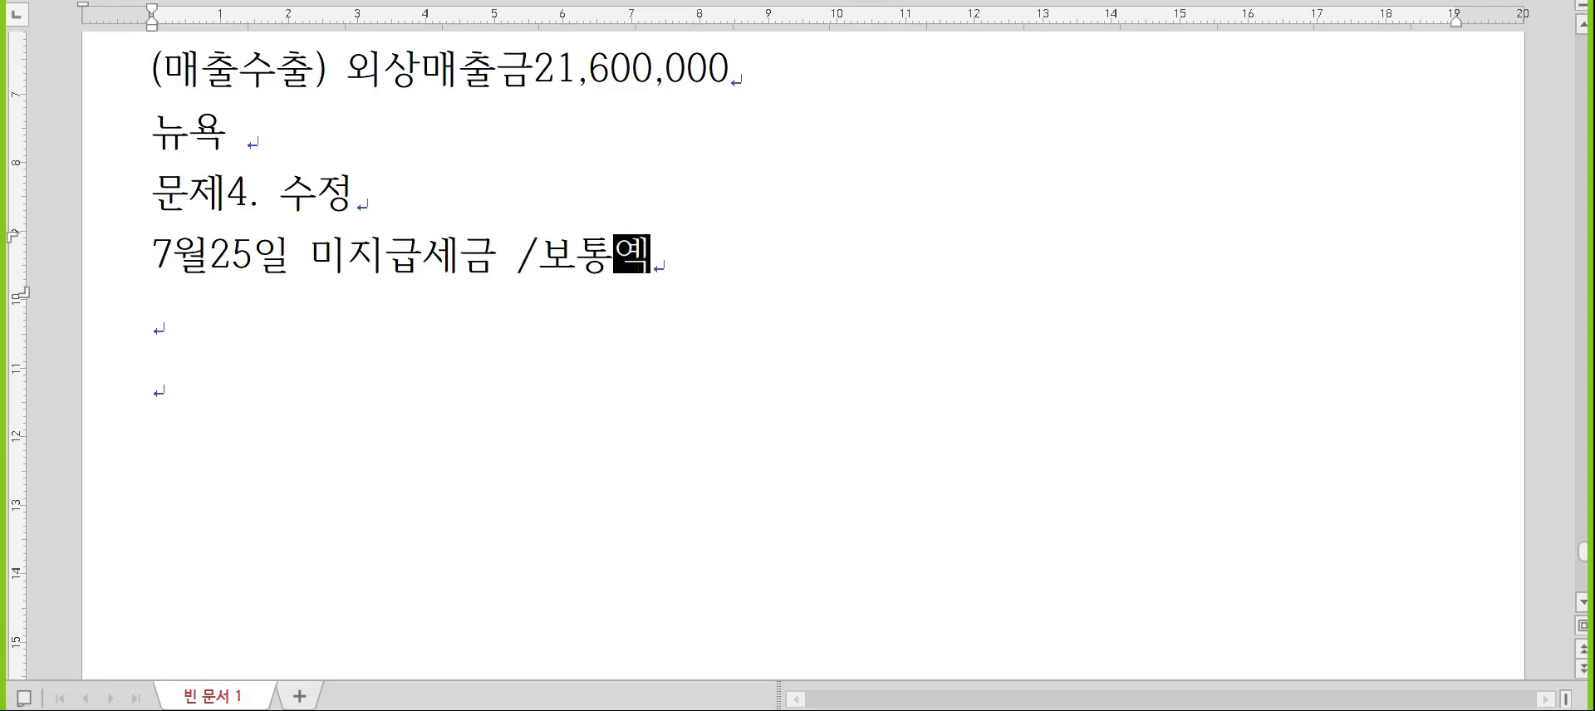
- Switch to 일반전표입력 in KcLep, open the 07월 25일 vouchers and change the debit line's account to 미지급세금
key(alt+Tab)
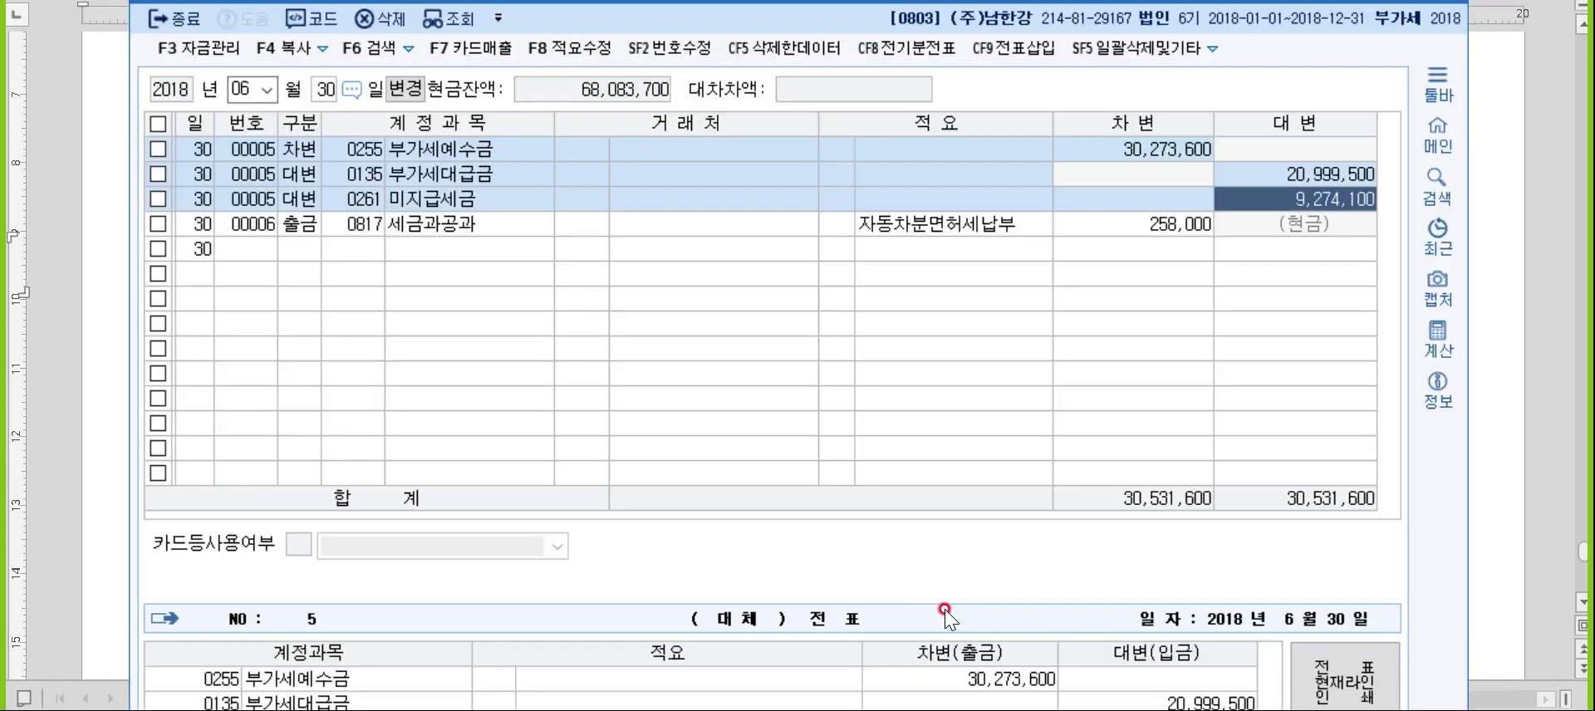
text(07)
key(Return)
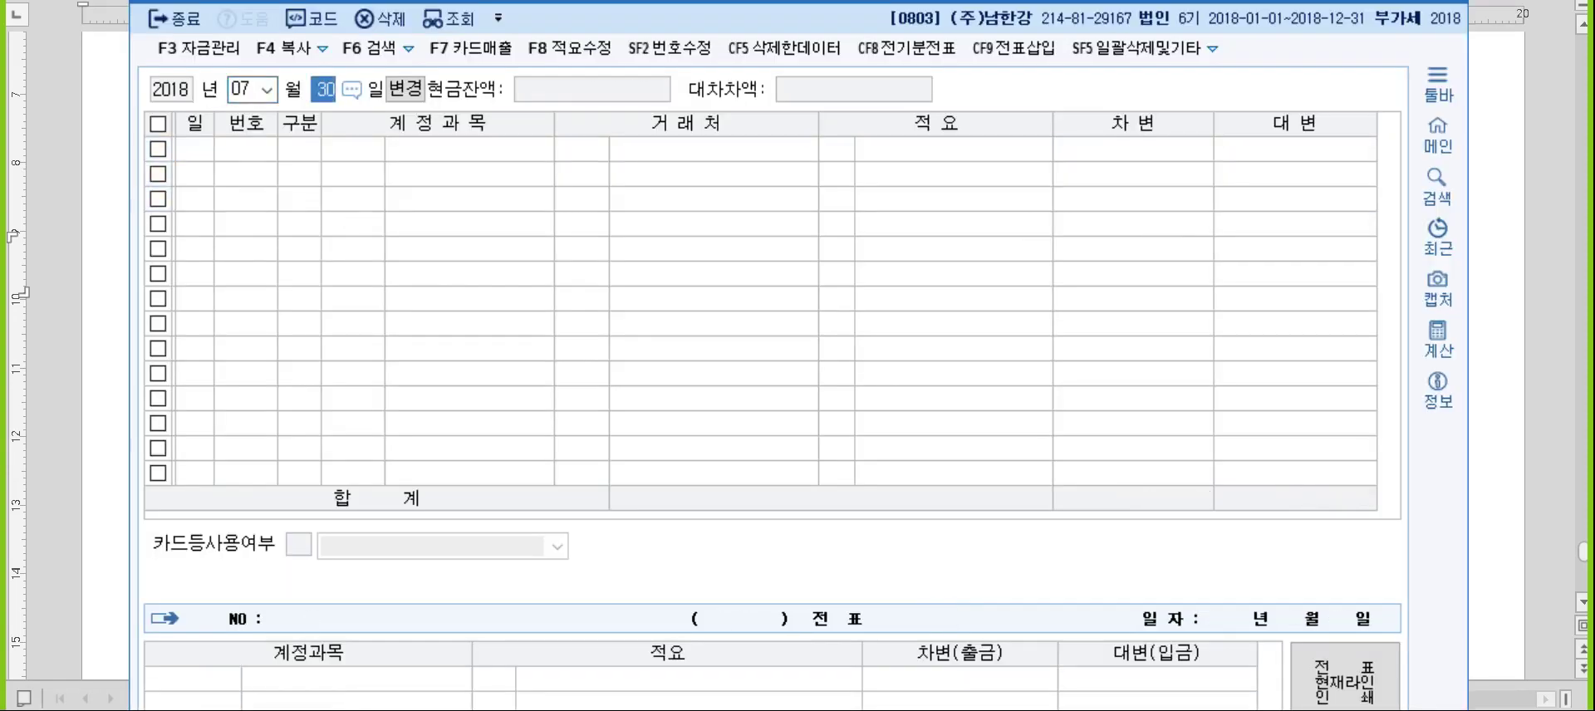
text(25)
key(Return)
text(미지)
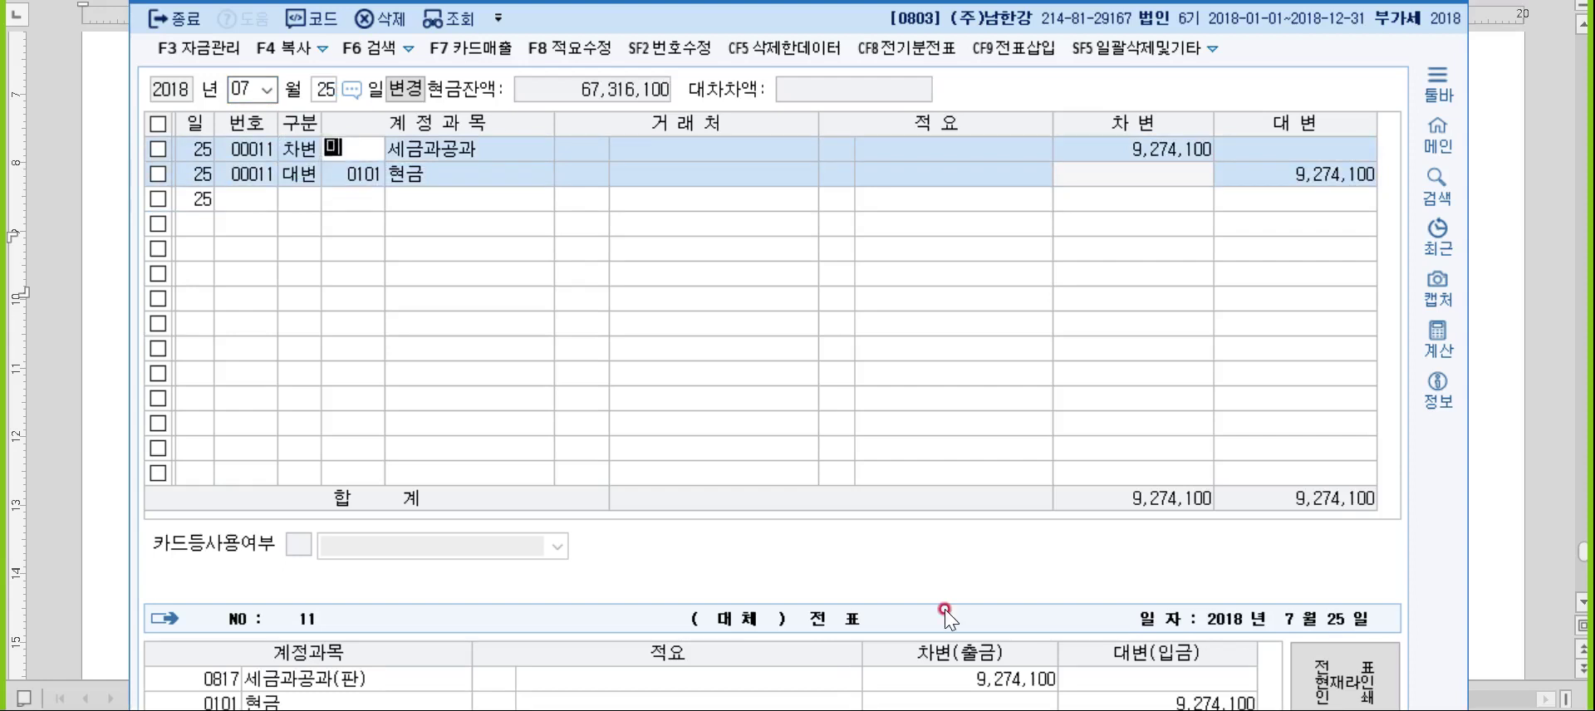
key(Return)
key(Down)
key(Return)
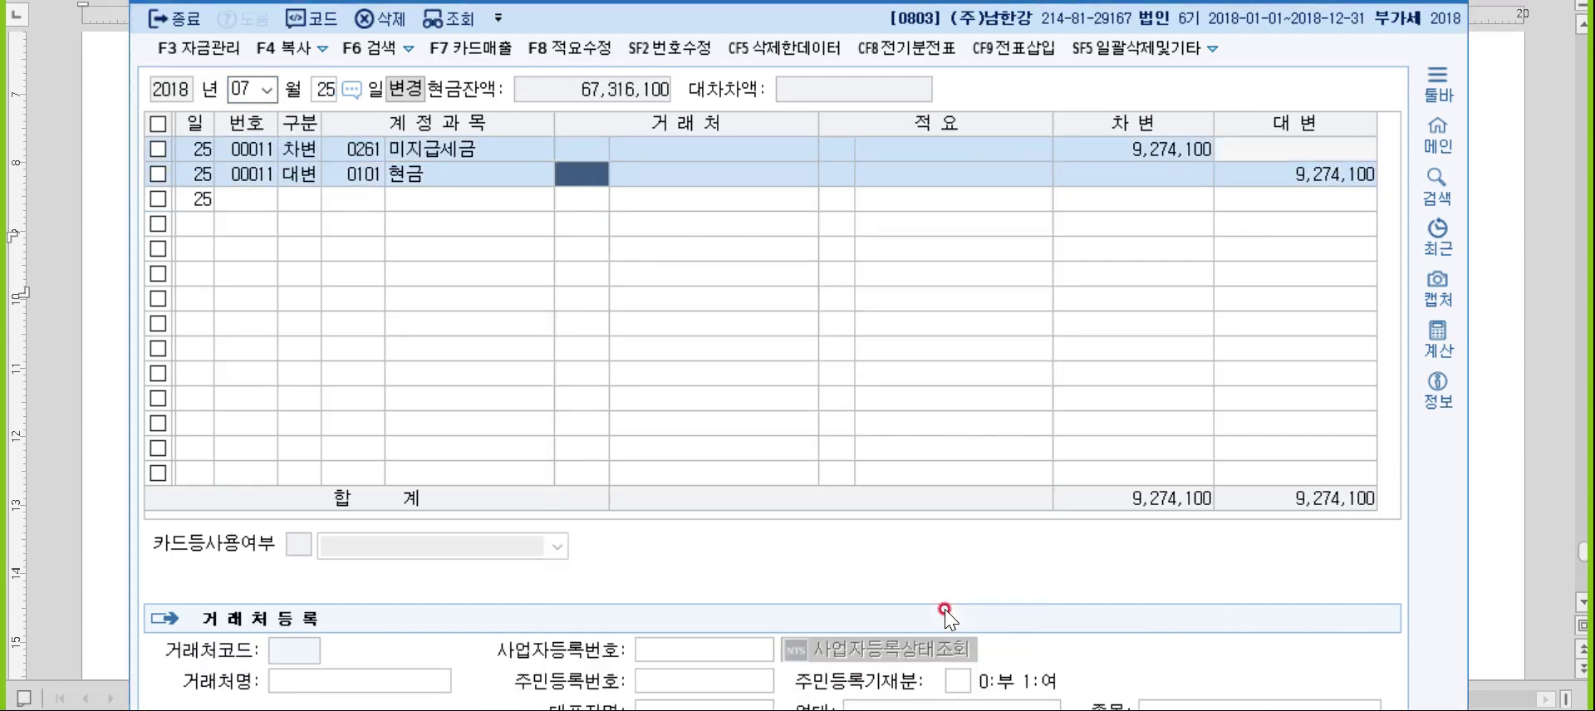
- Change the credit line's account in the 07월 25일 voucher to 0103 보통예금
key(Down)
text(보통)
key(Return)
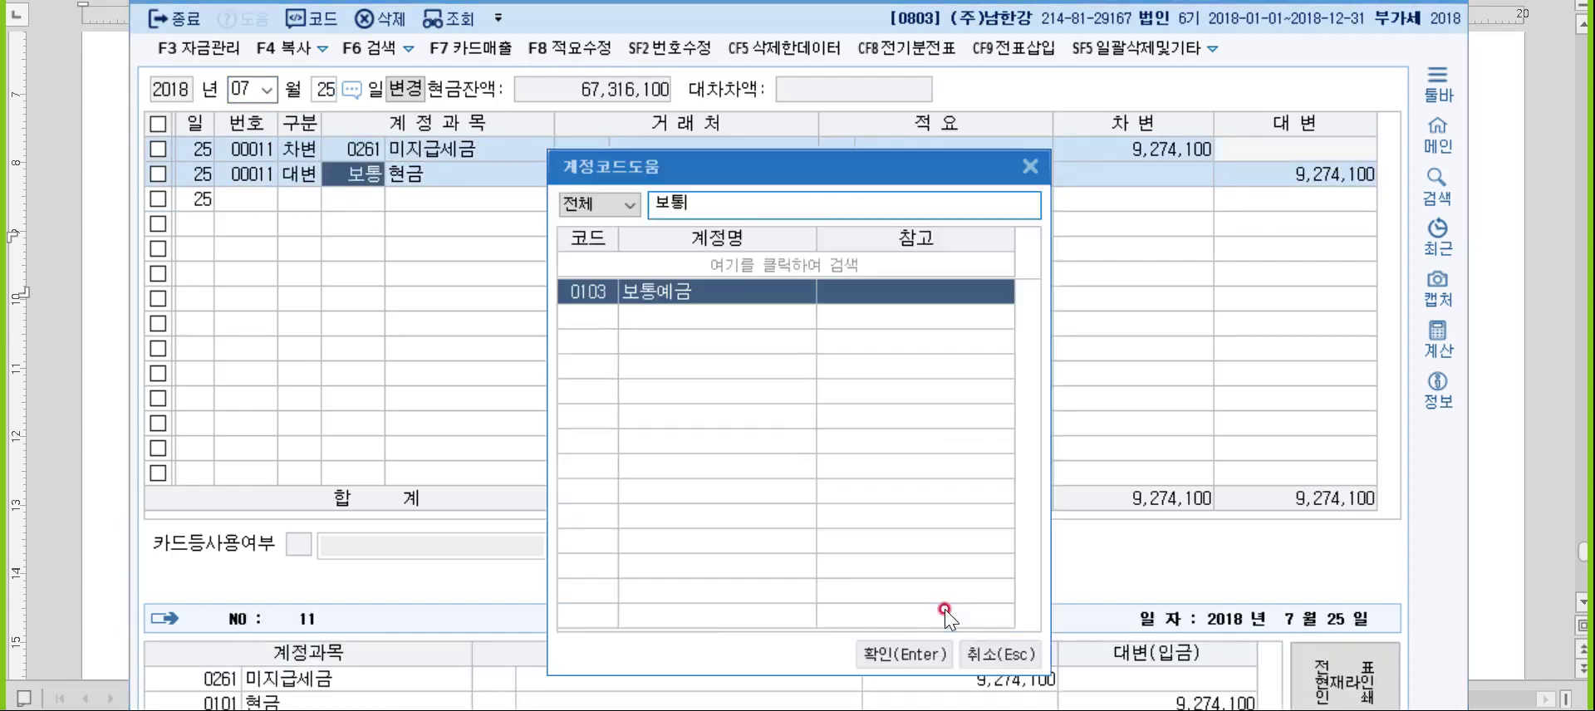
key(Return)
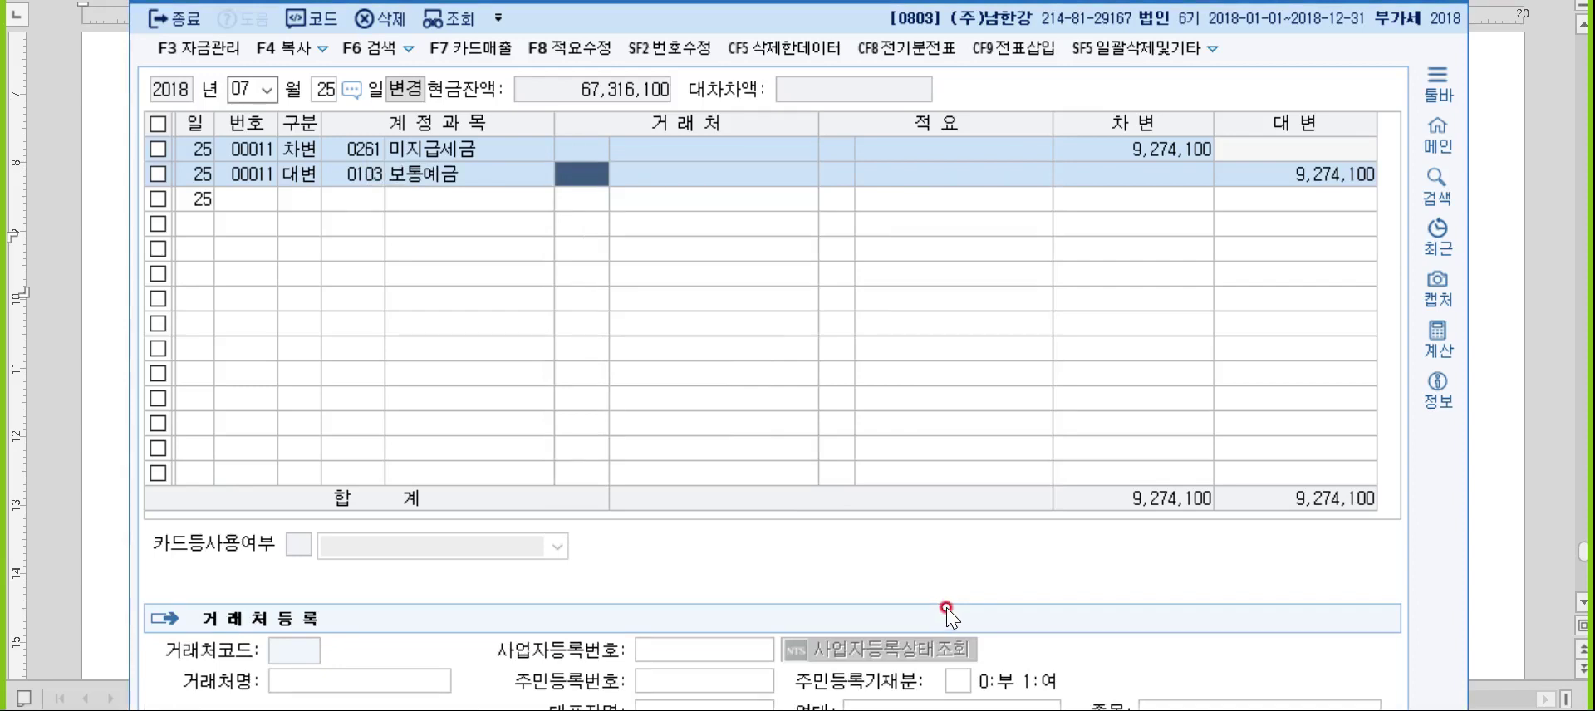
click(353, 173)
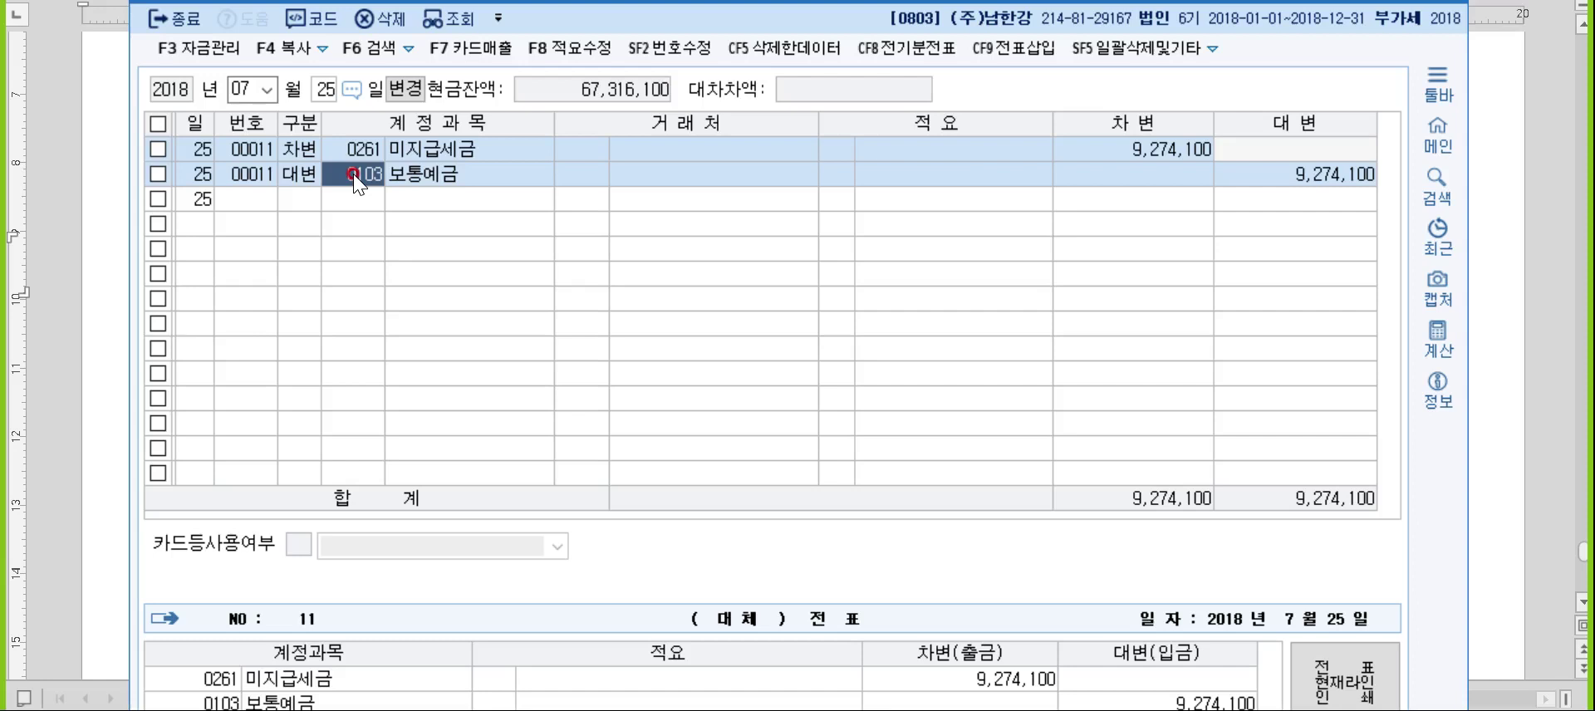
- Return to the Korean document and write "9월20일 (8)퇴직급여8,000,000/보통예금8,000,000" below the 7월25일 entry, then start a new line
key(alt+Tab)
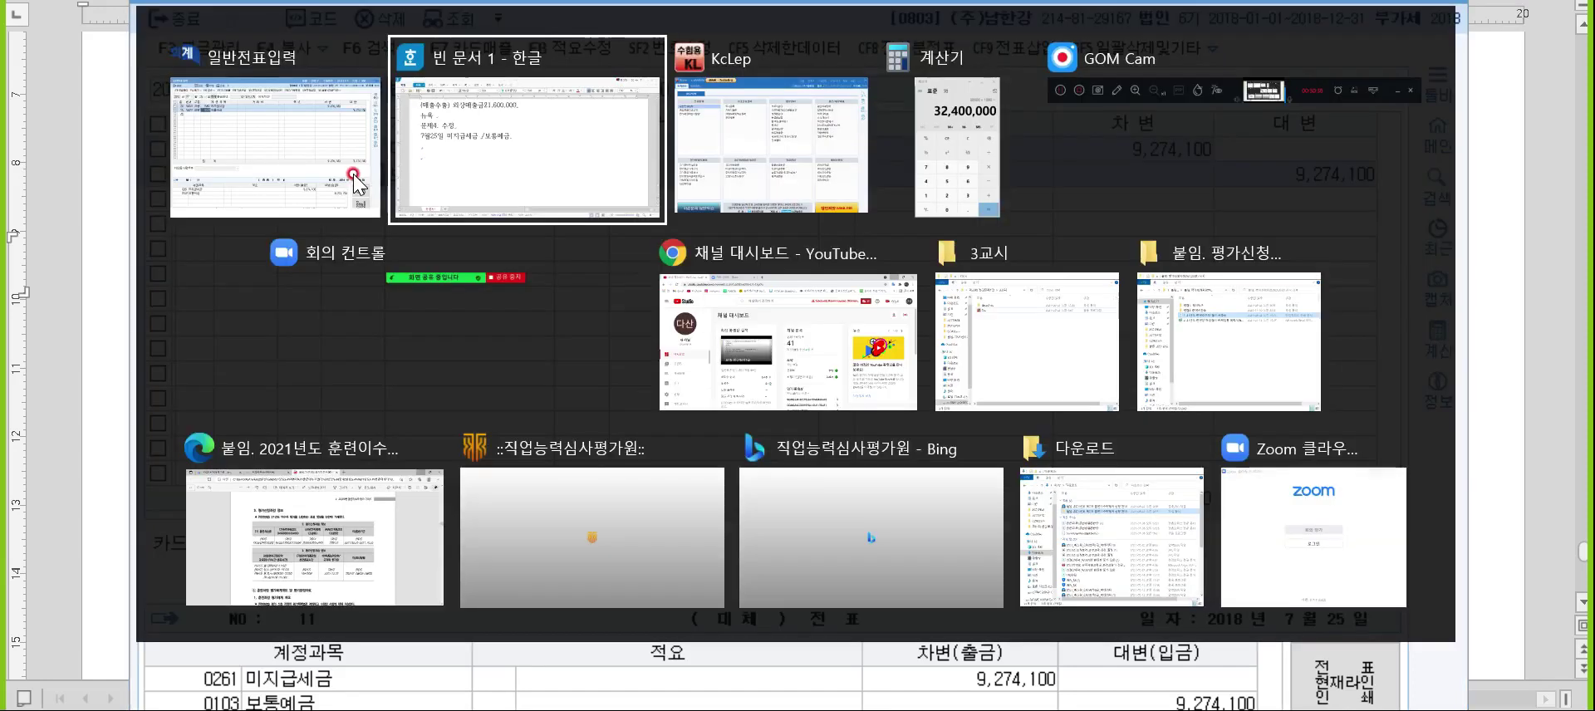
key(Down)
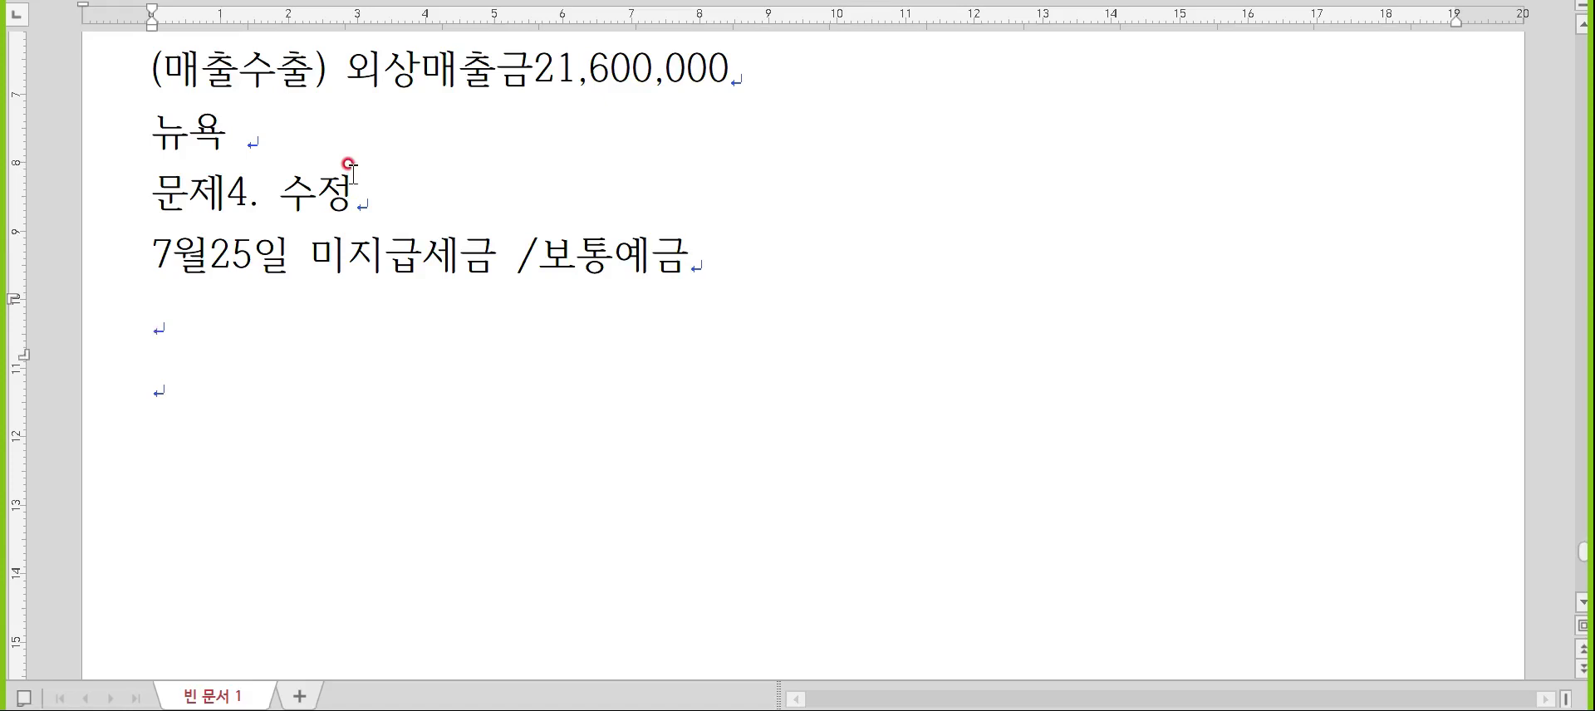
key(Hangul)
text(9월20일 )
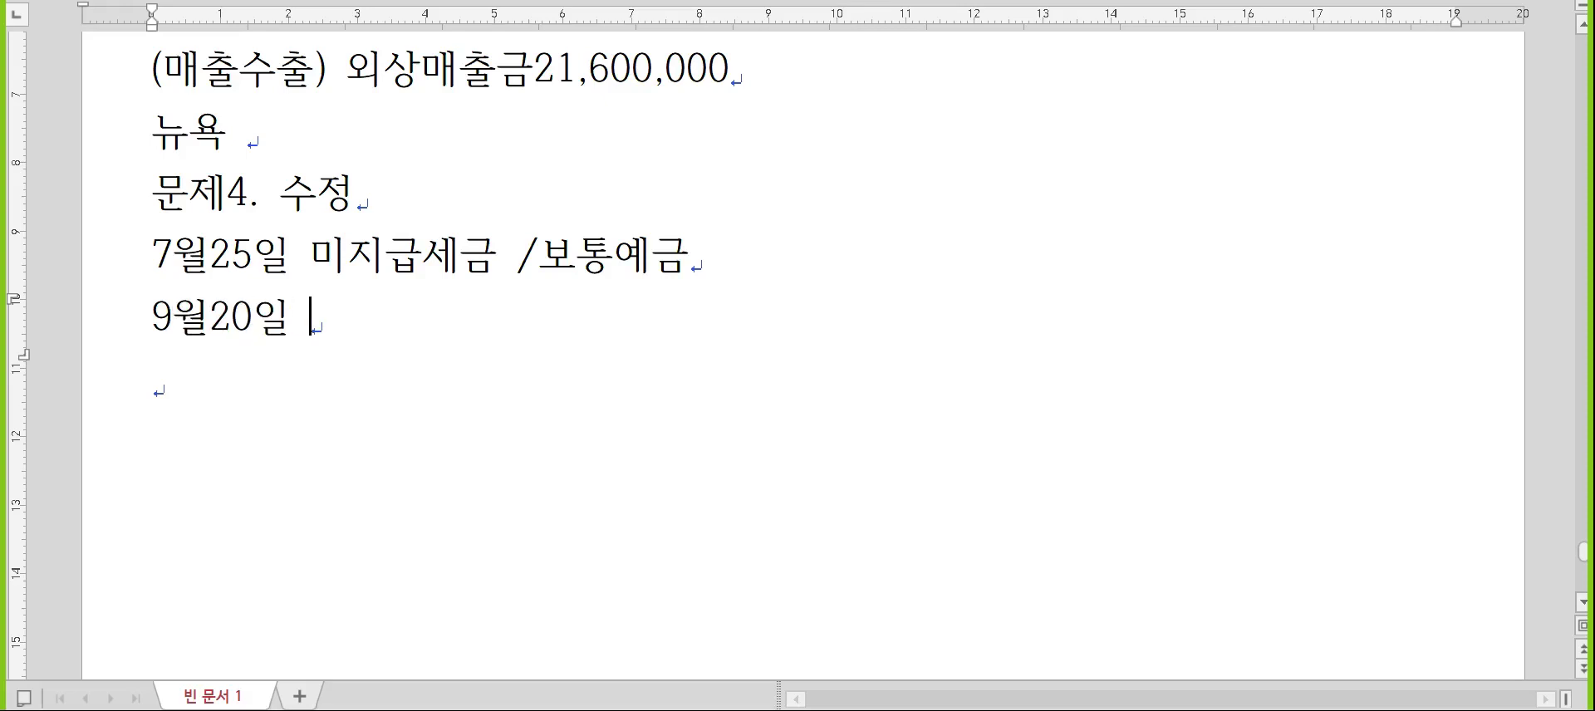
text((8)토직ㅇ)
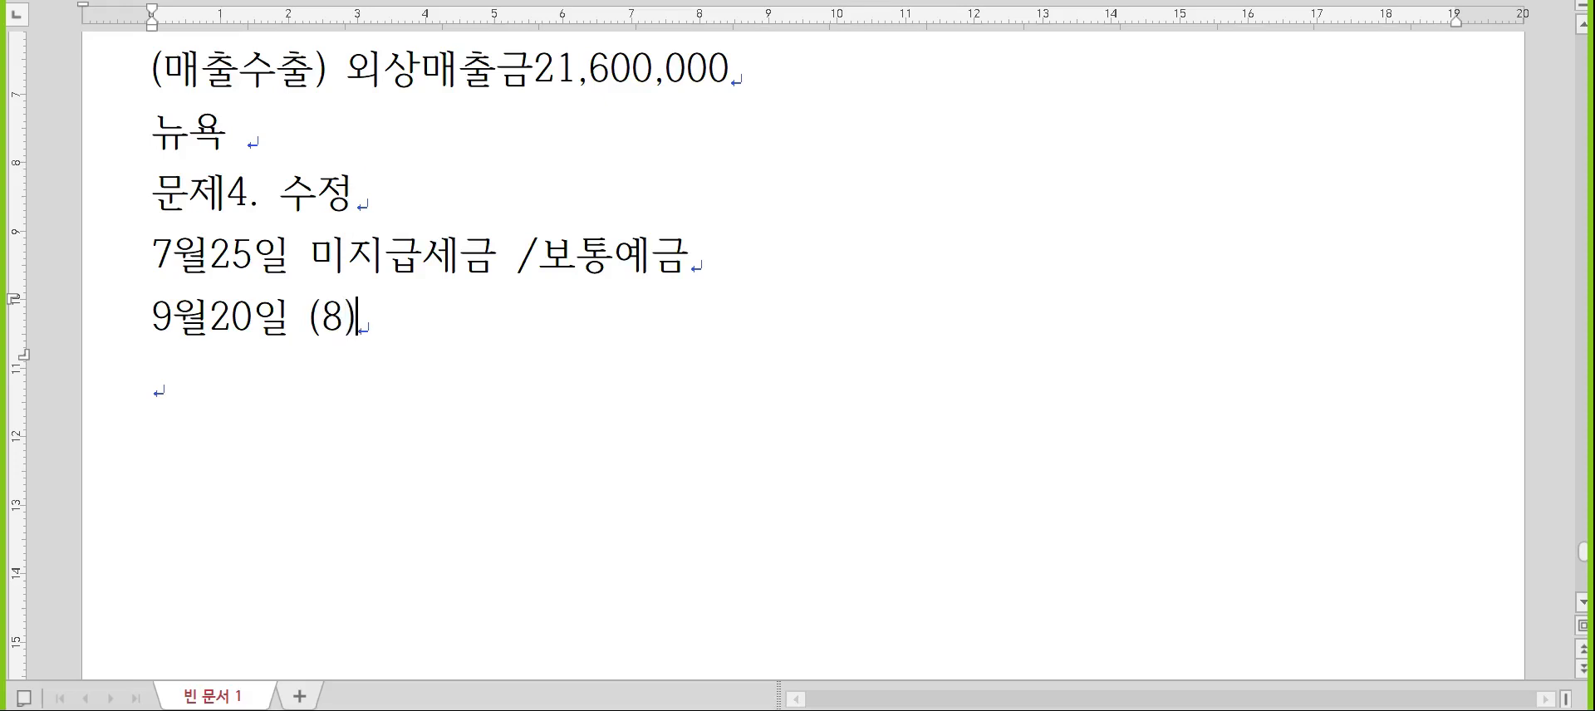
key(BackSpace)
key(BackSpace)
key(BackSpace)
text(퇴직급여)
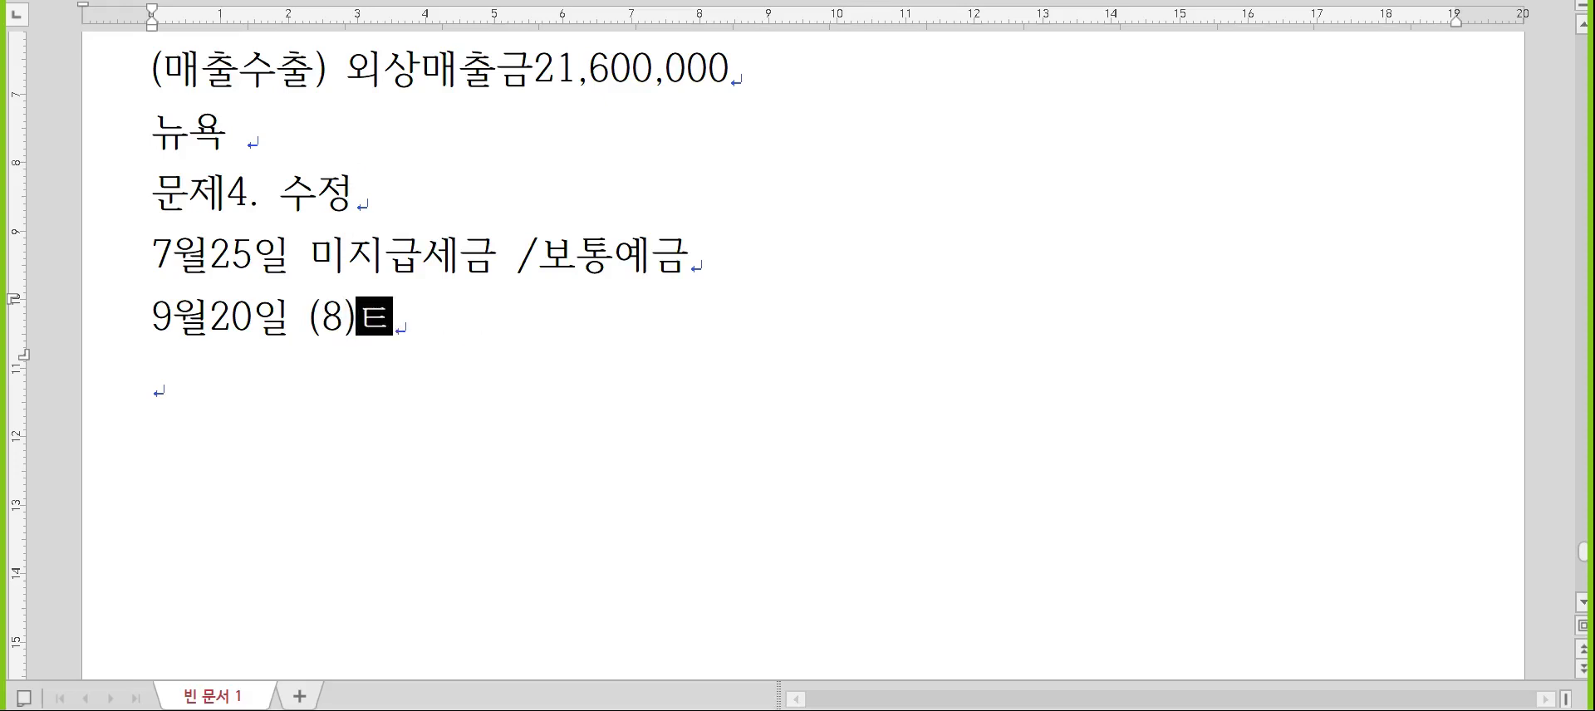
text(8,00)
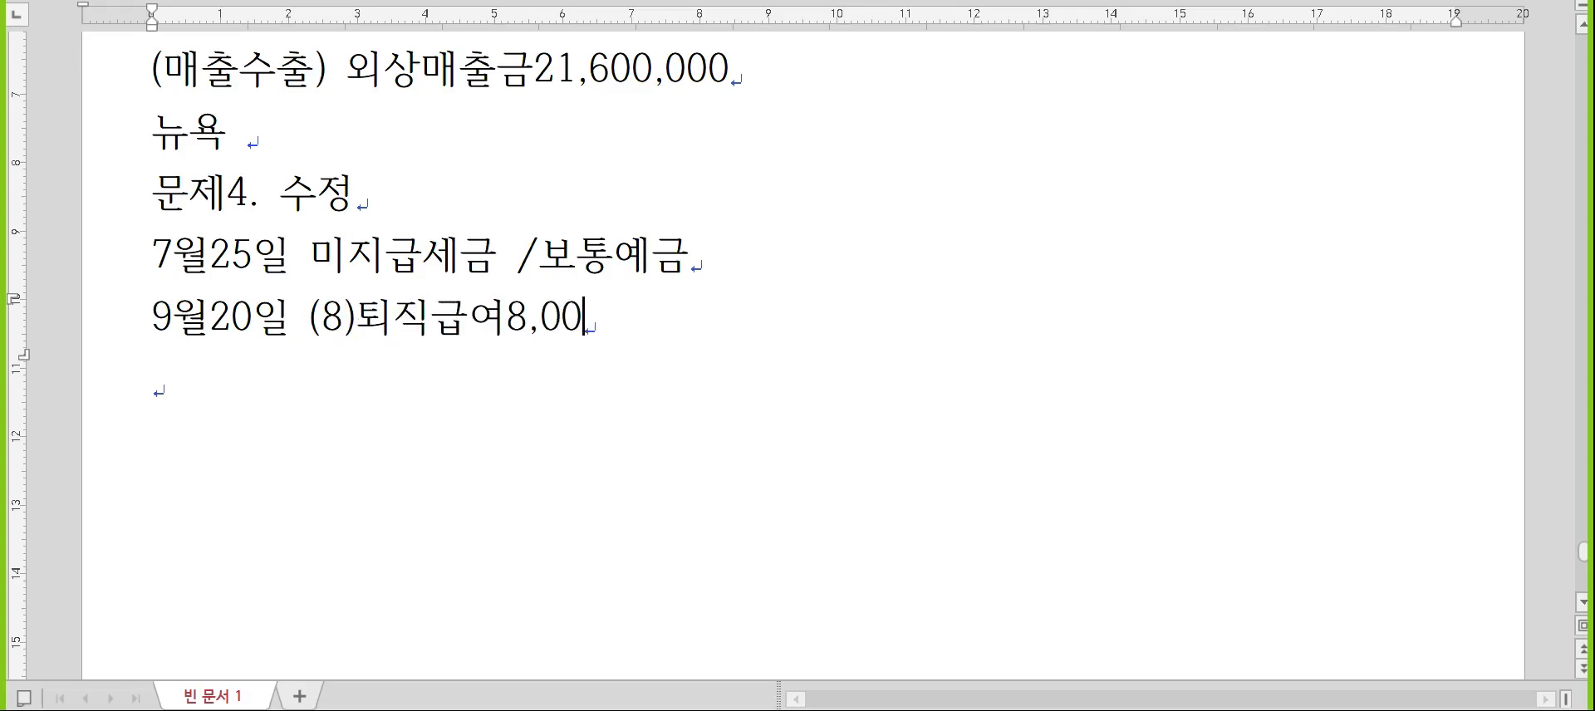
text(0,000/보통예금)
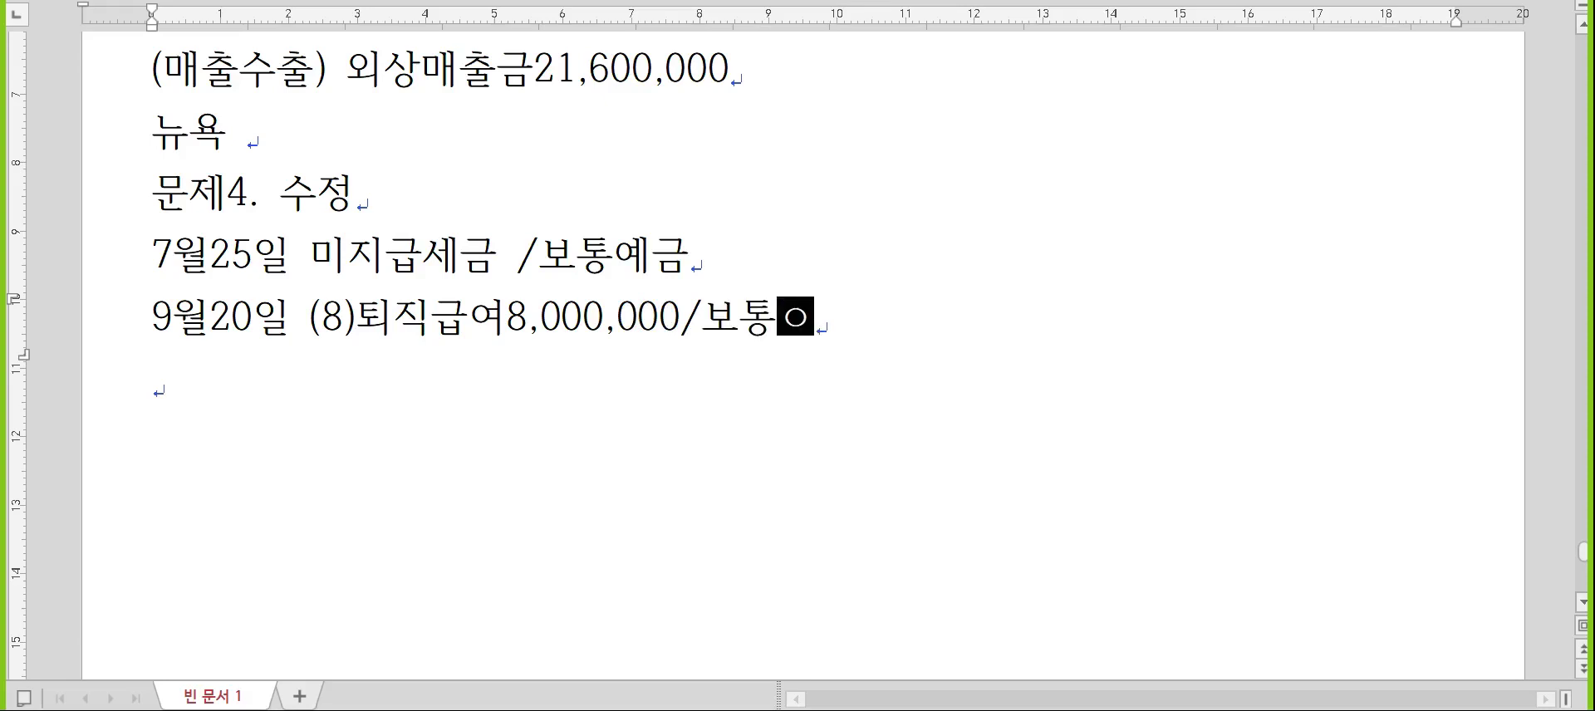
text(8,000,000)
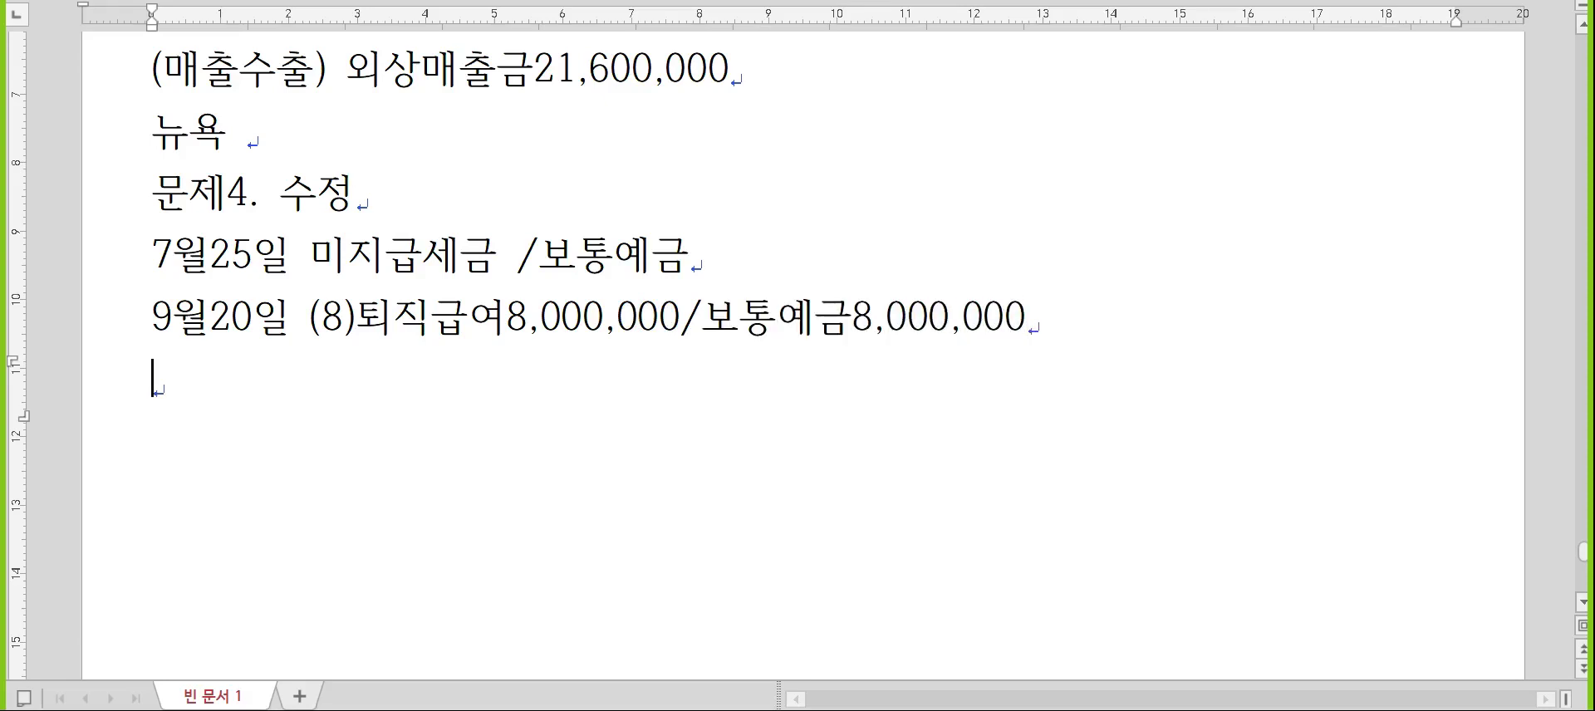
- Switch to 일반전표입력 in KcLep and open the vouchers dated 09월 20일
key(alt+Tab)
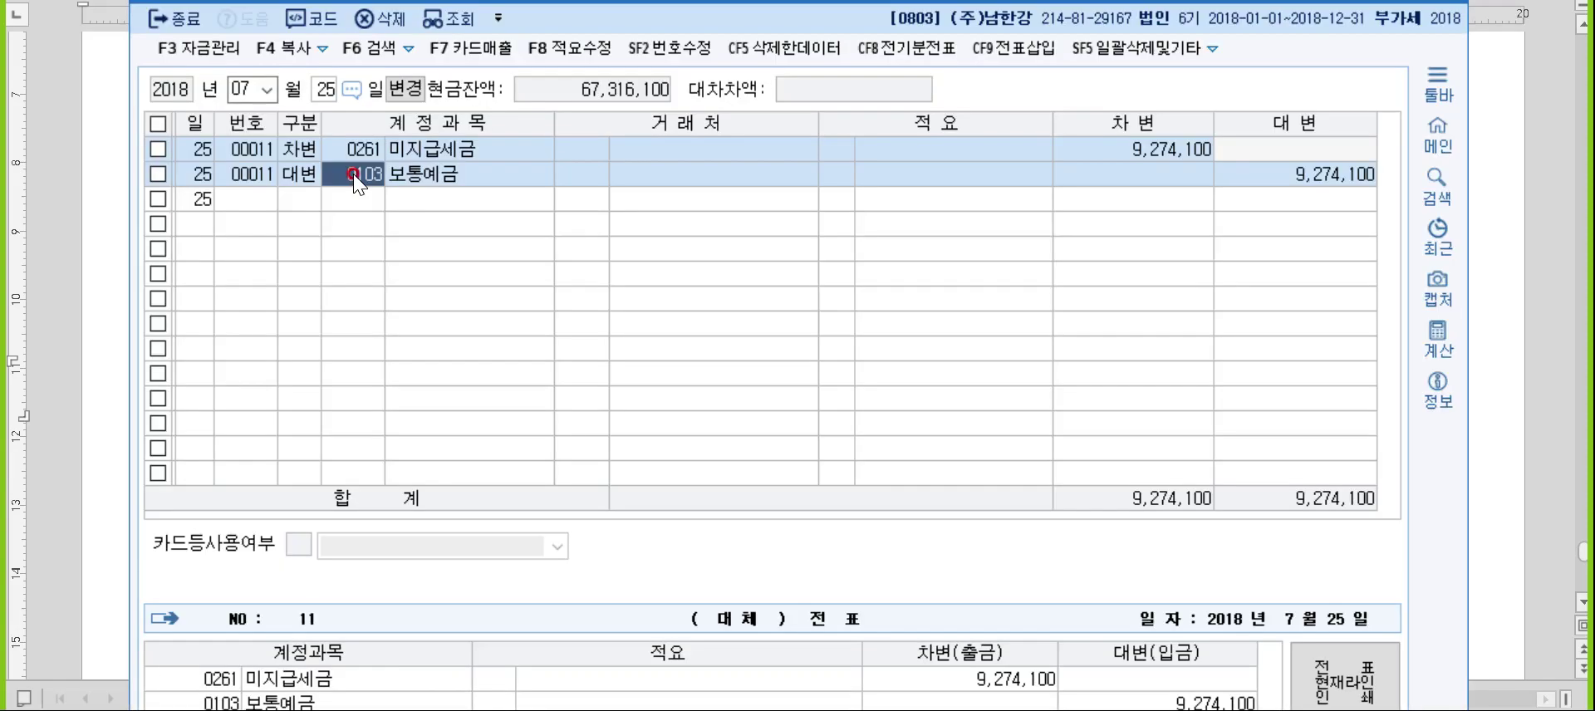
key(Escape)
text(09)
key(Return)
text(20)
key(Return)
- Change the debit line's account in the 09월 20일 voucher to 0806 퇴직급여 (판매관리비)
key(Up)
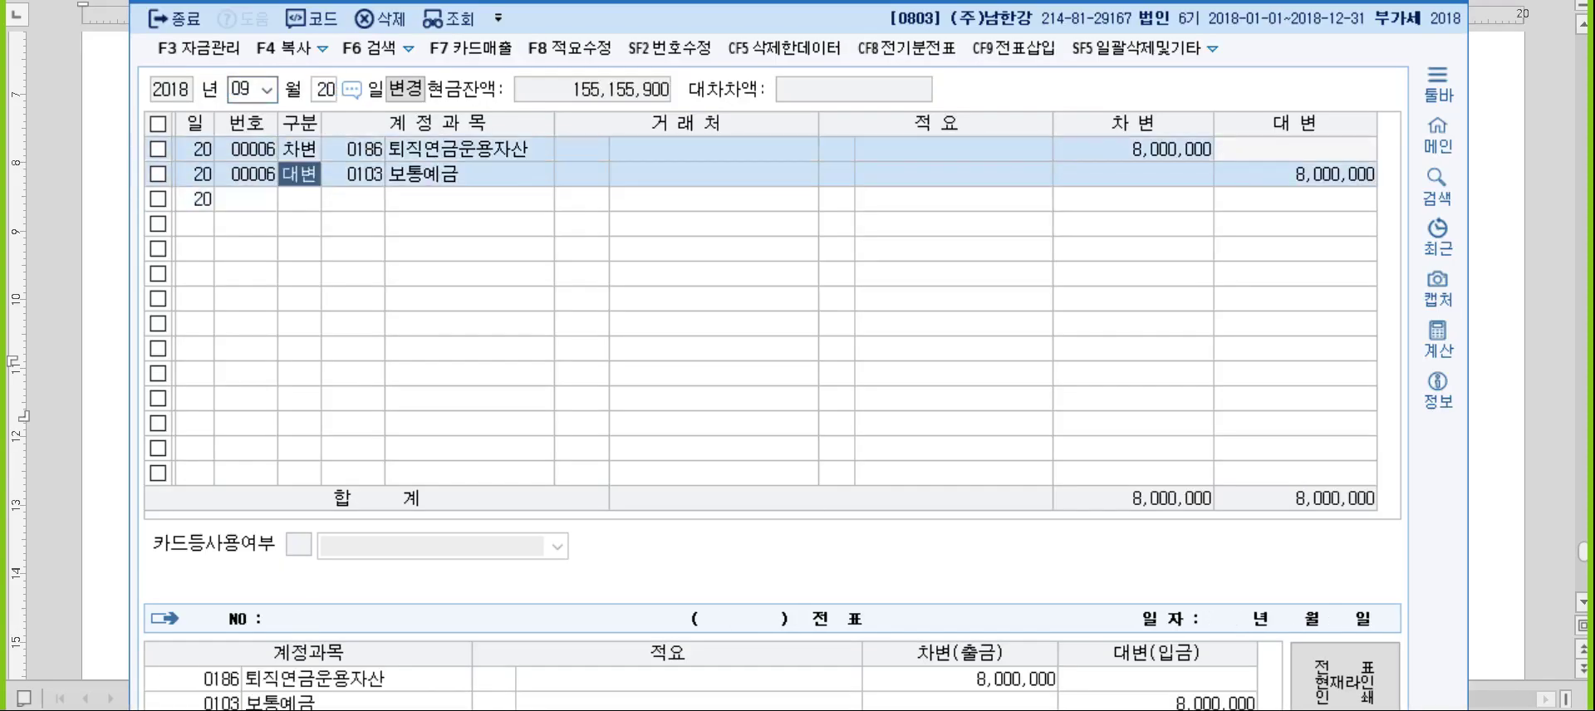
key(Up)
key(Right)
text(퇴직급)
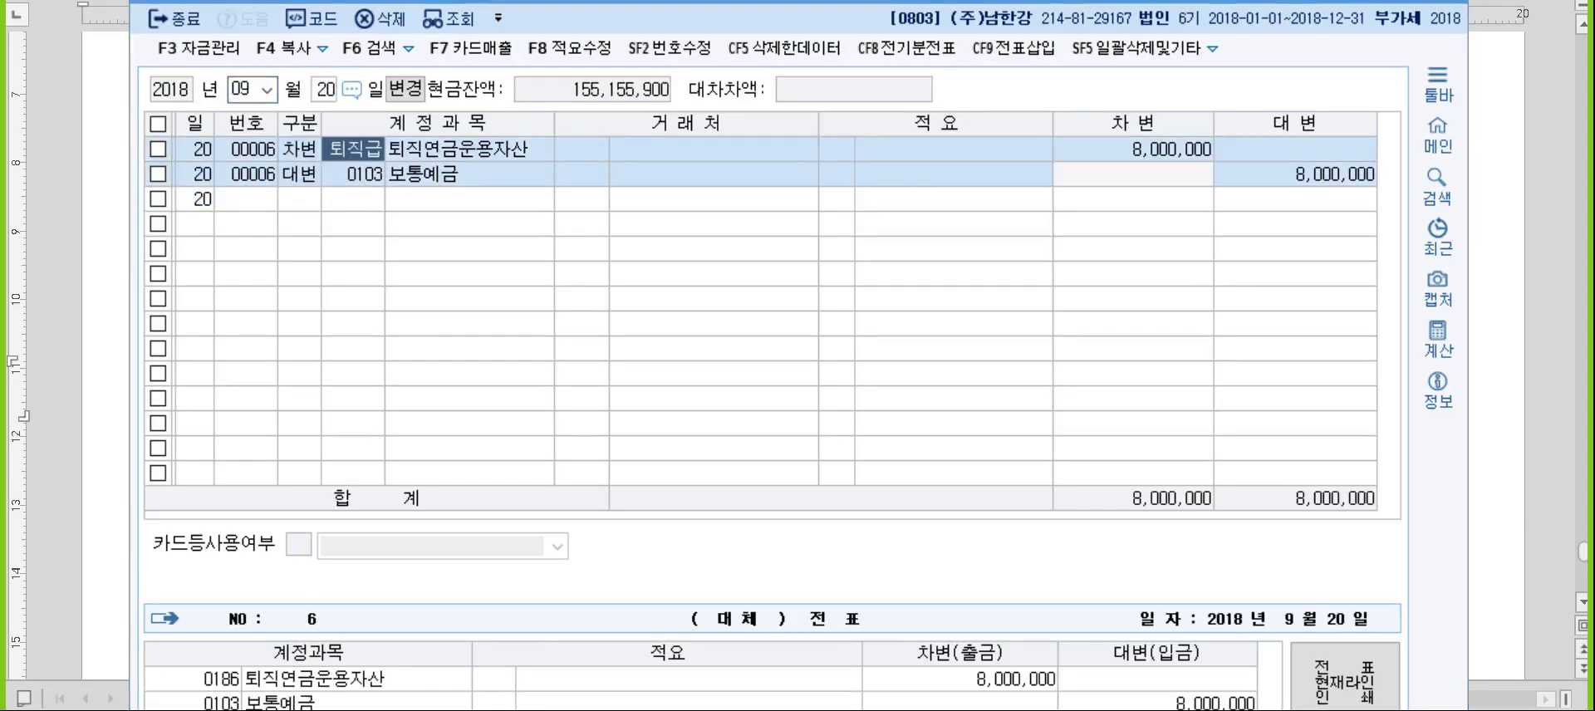
key(Return)
key(Down)
key(Down)
key(Down)
key(Down)
key(Down)
key(Down)
key(Down)
key(Down)
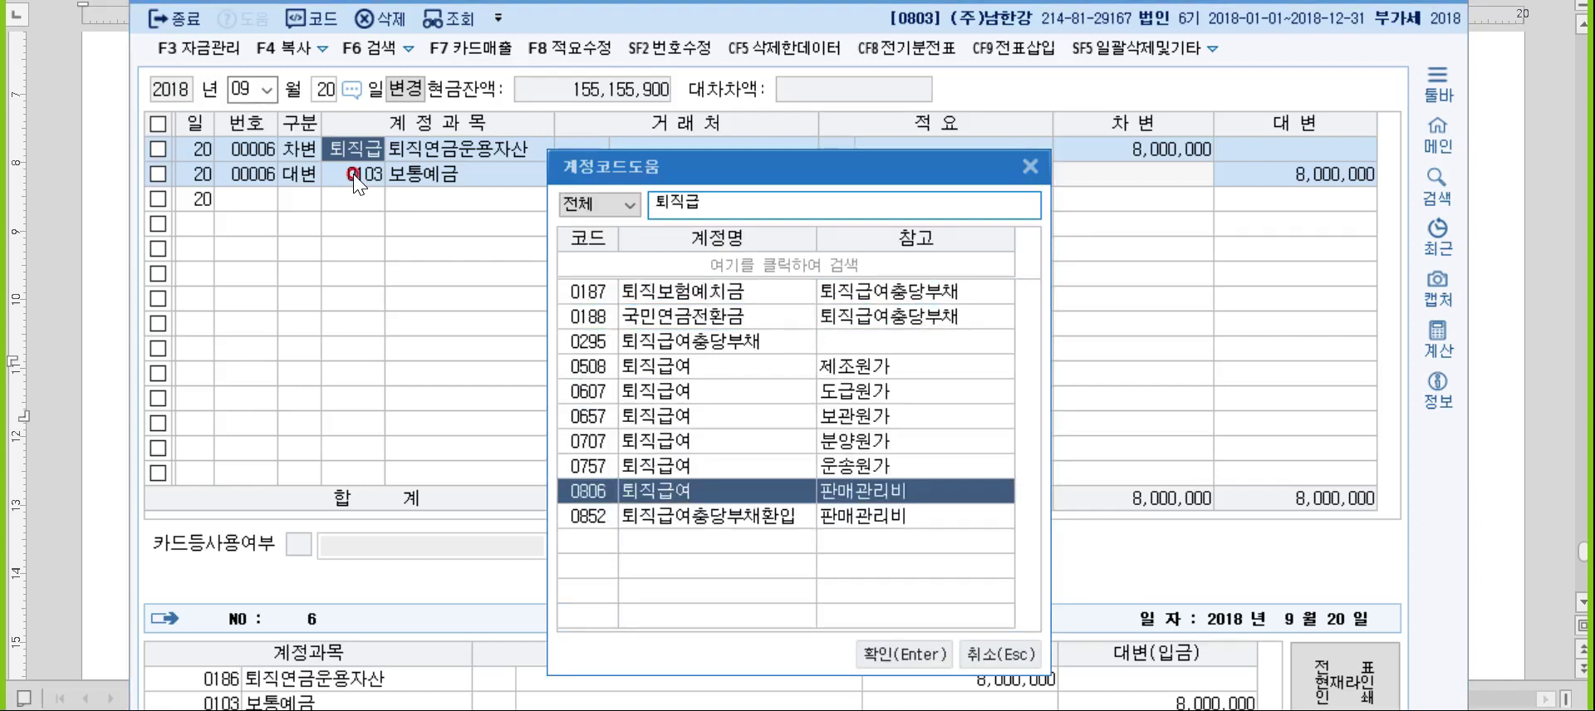
key(Return)
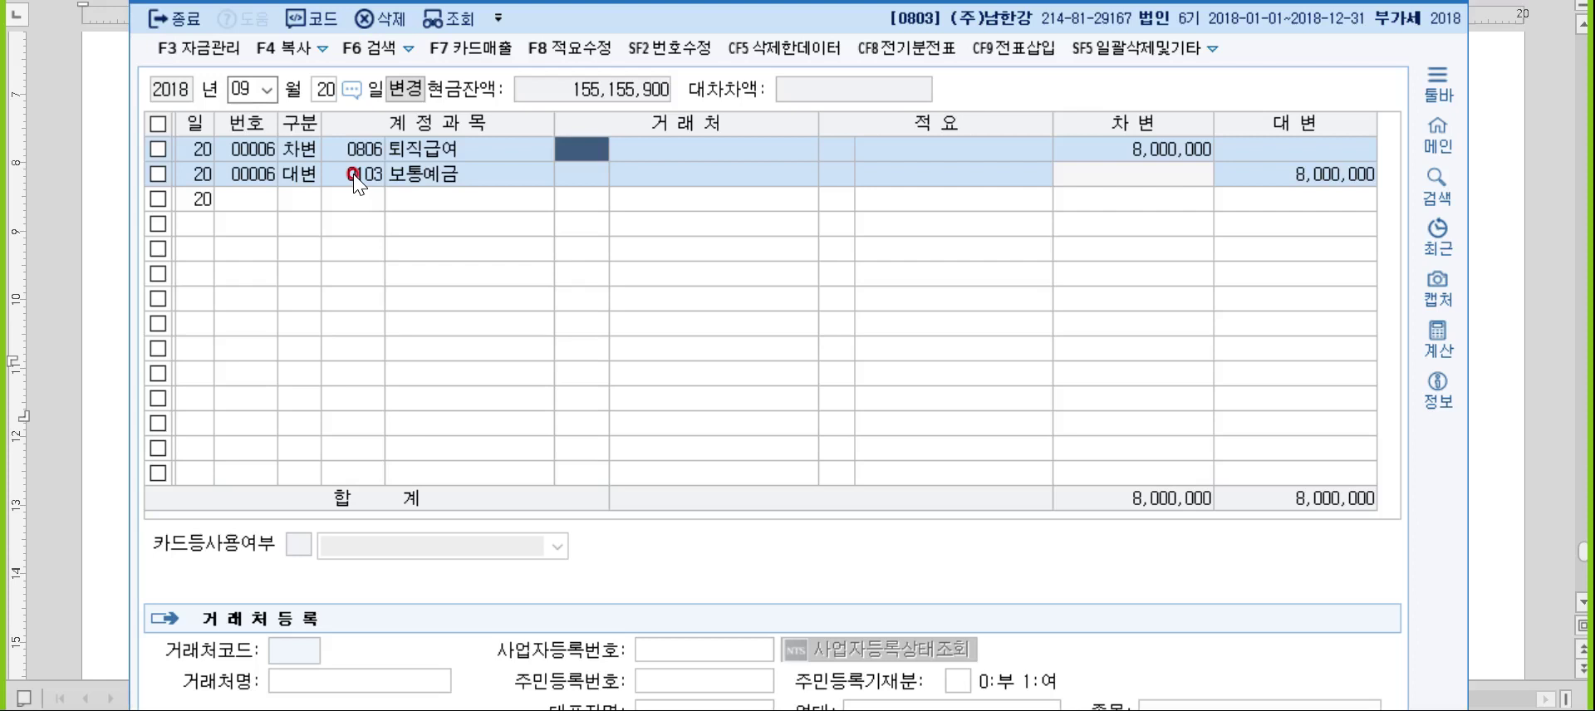
- Return to the Korean document, write the heading "문제5. 결산" below the 9월20일 entry and start a new line
key(Escape)
key(Escape)
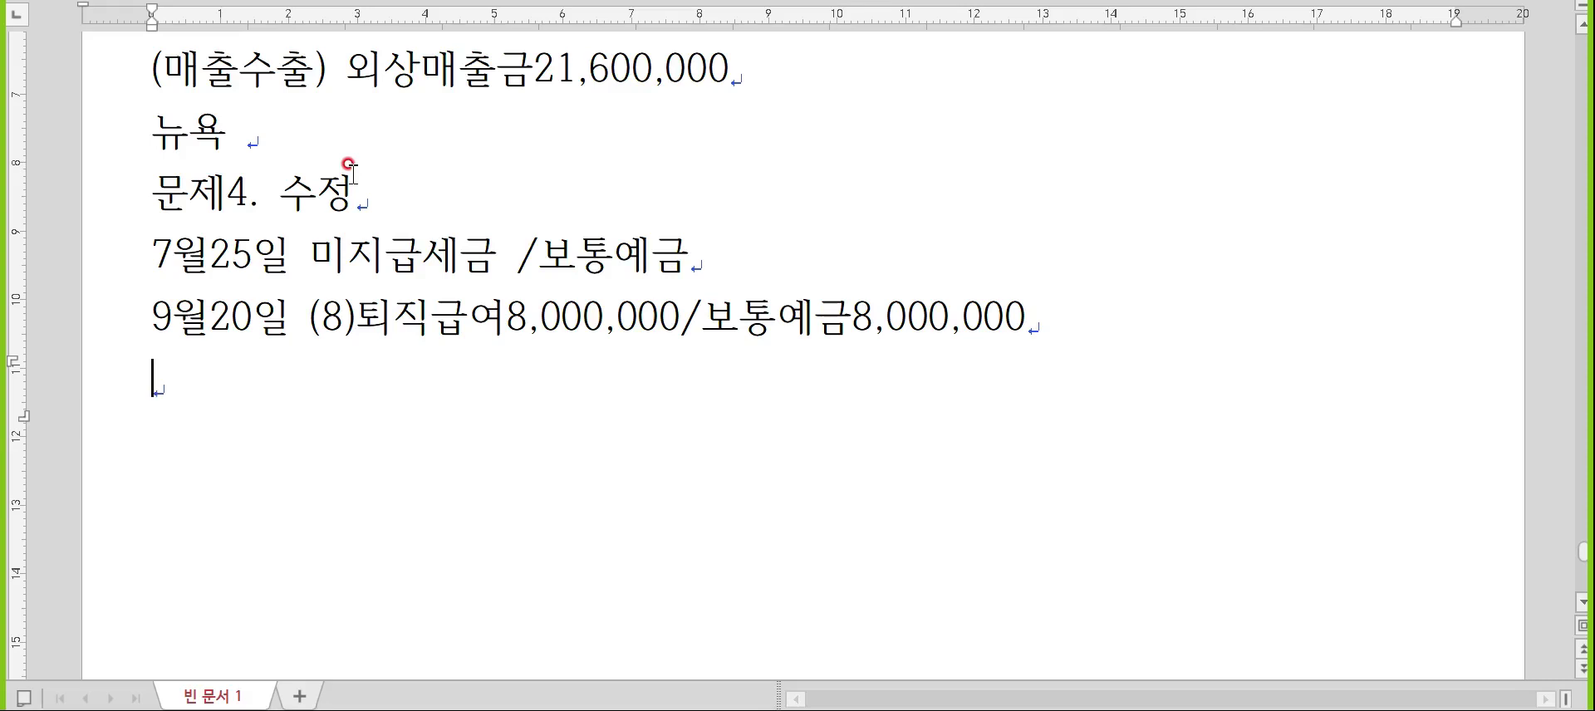
key(Hangul)
text(문)
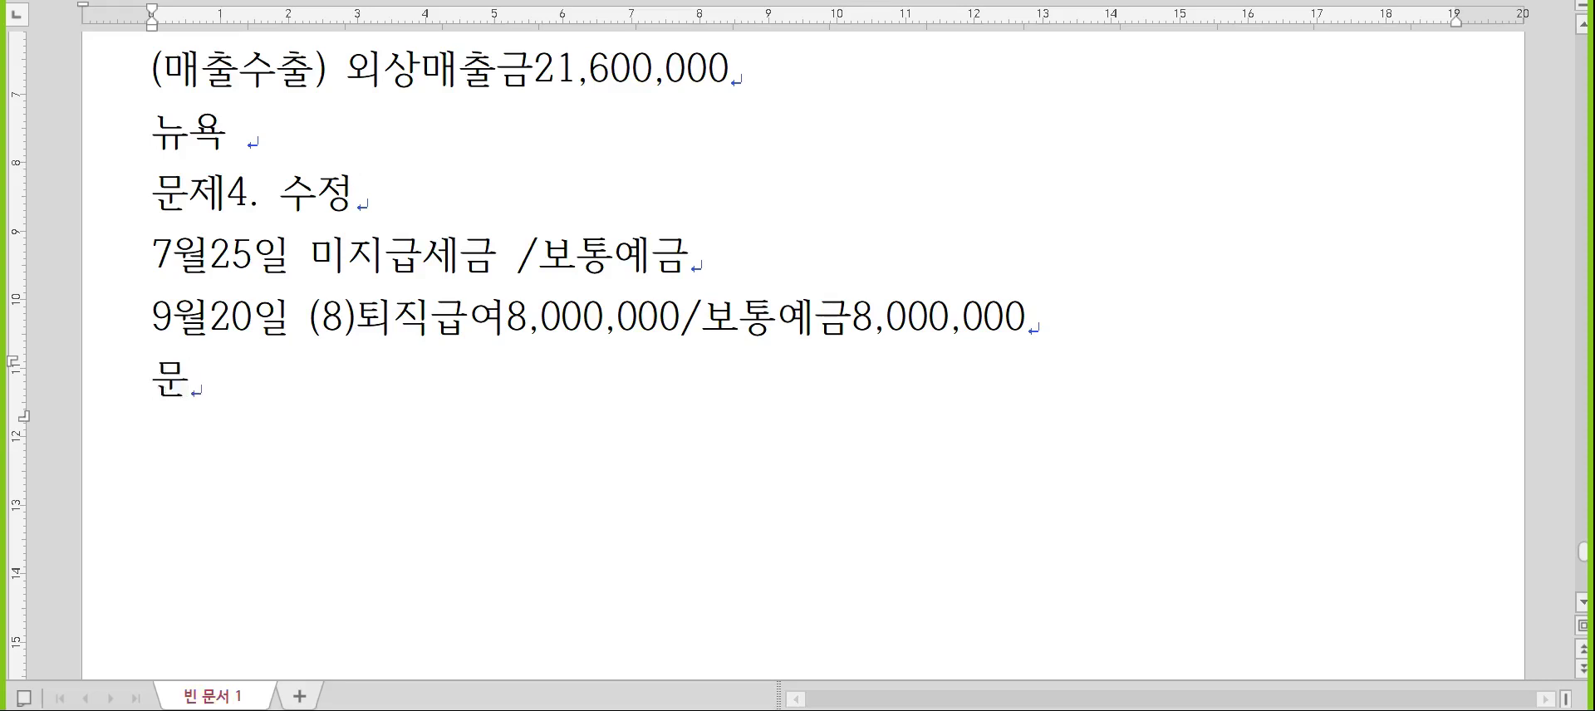
text(제5. 결산)
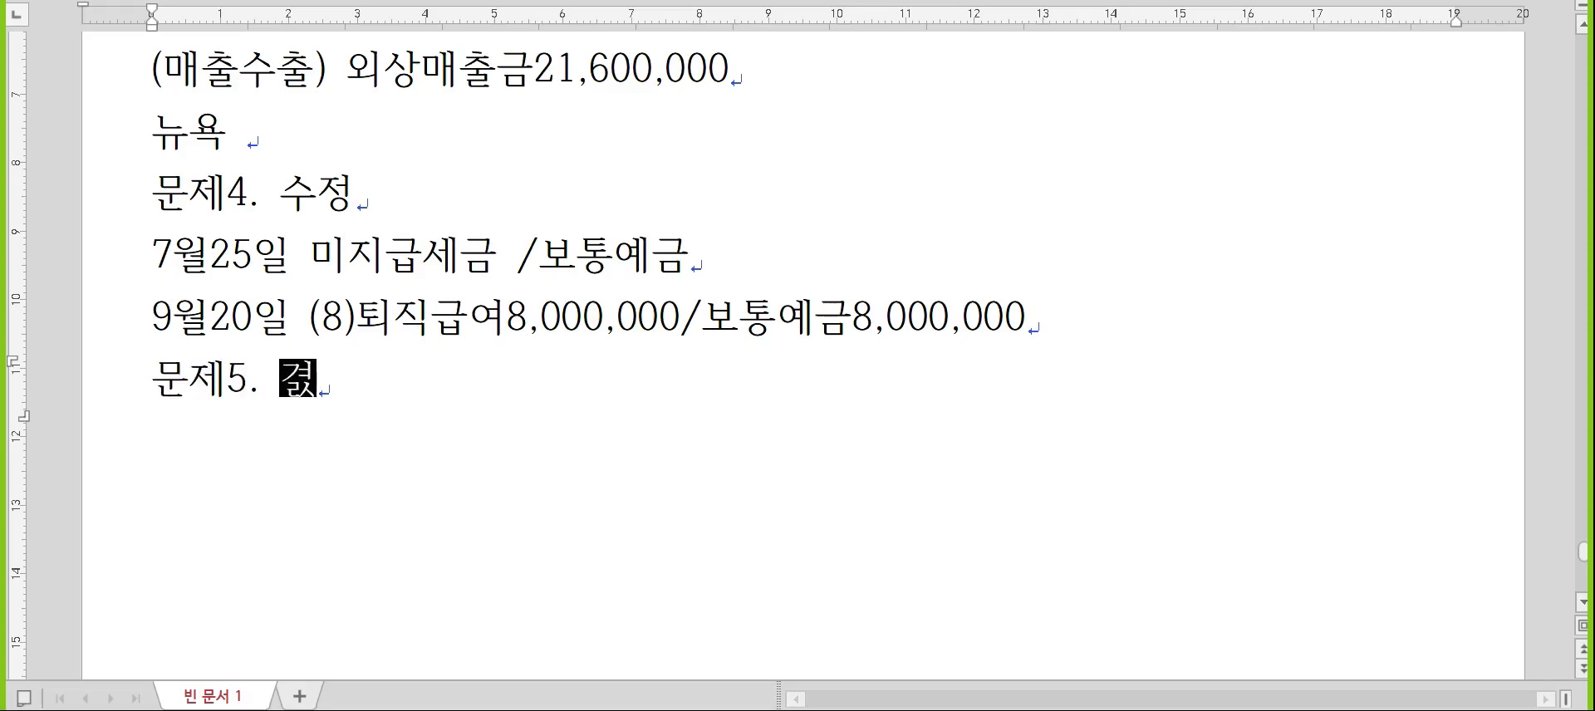
key(Return)
- Write a numbered list below the 문제5 heading with the items "1. 수", "2. 자" and "3. 자"
scroll(399, 282, down, 2)
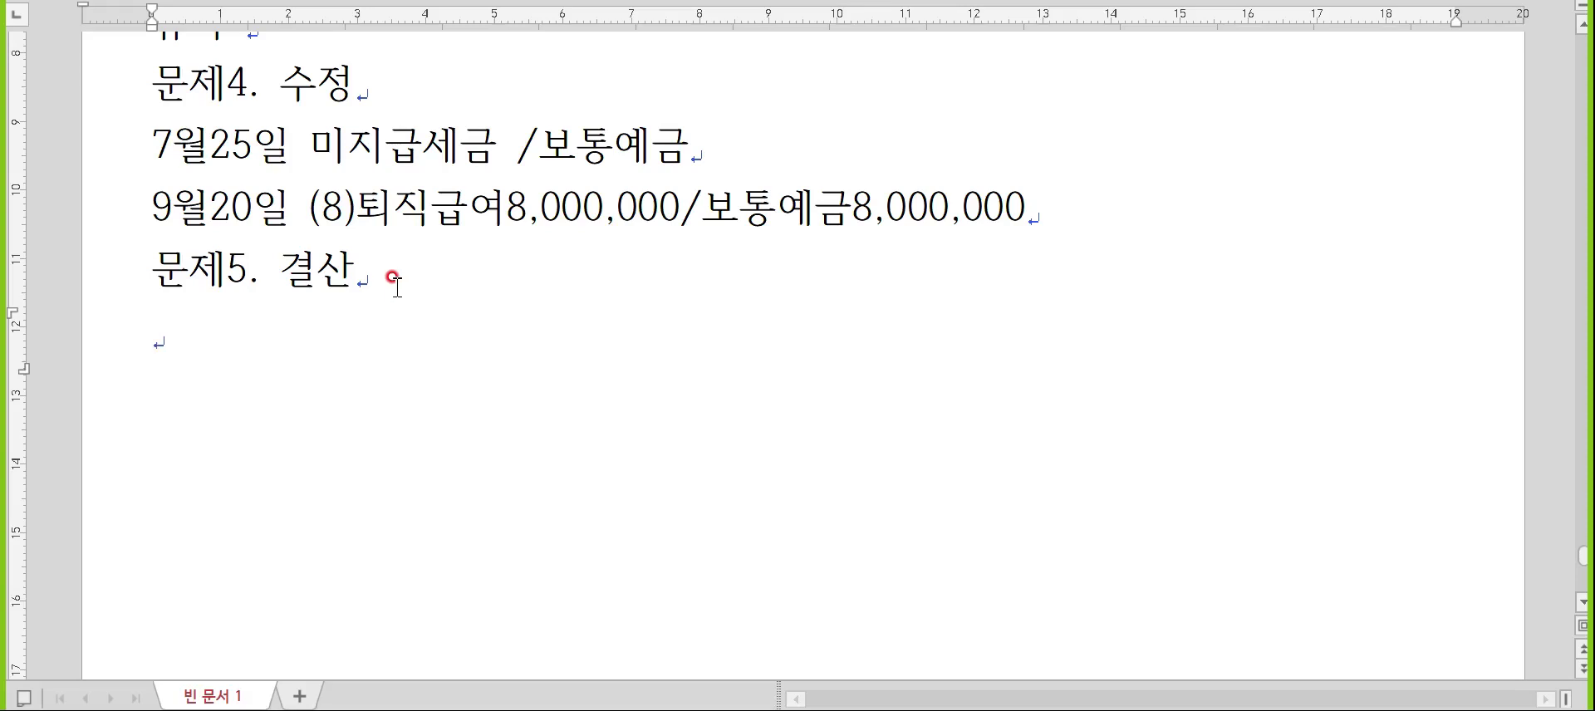
text(1. 수)
key(Return)
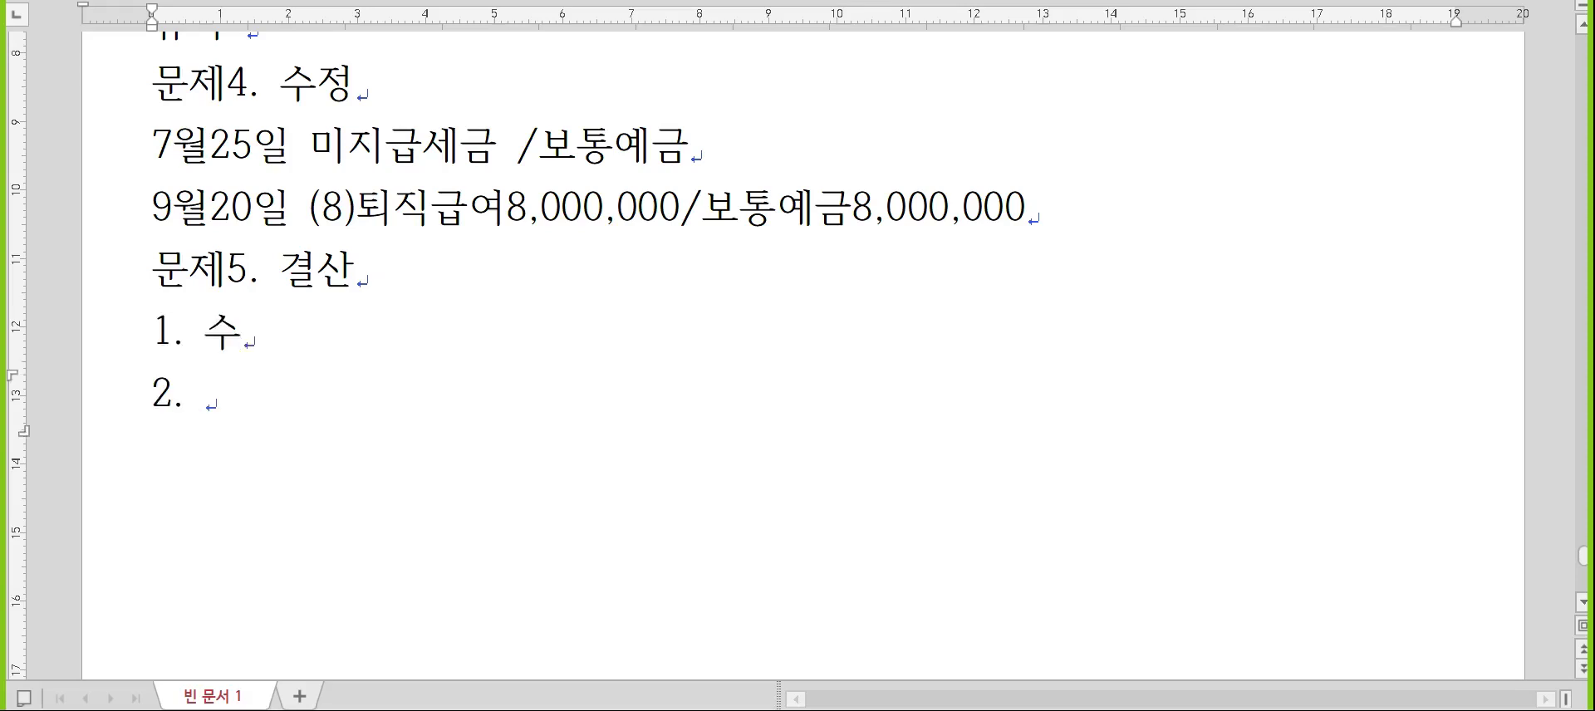
text(자)
key(Return)
text(ㅈ)
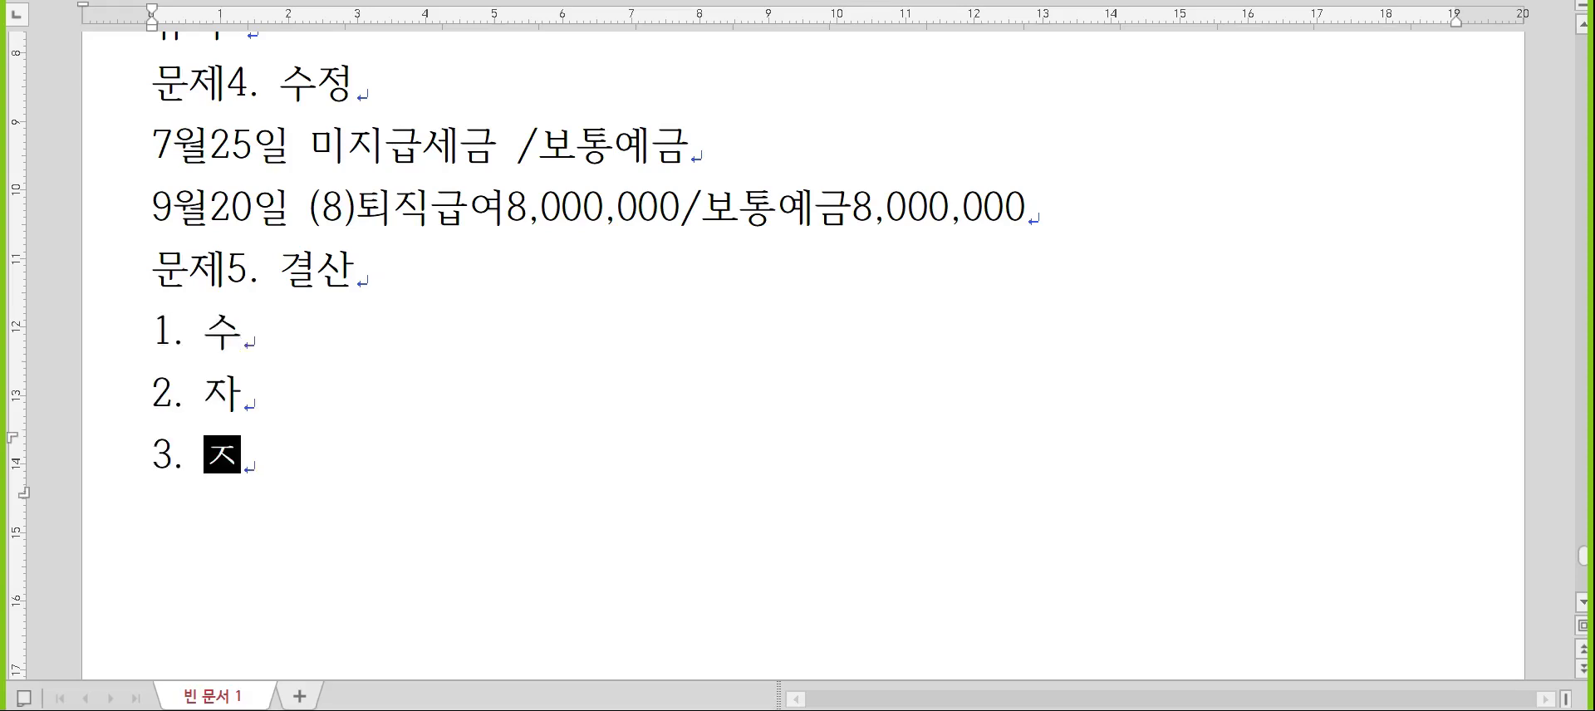
text(ㅏ)
- Add a tab space after each of the three numbered items and return to the first item's line
key(Up)
key(Up)
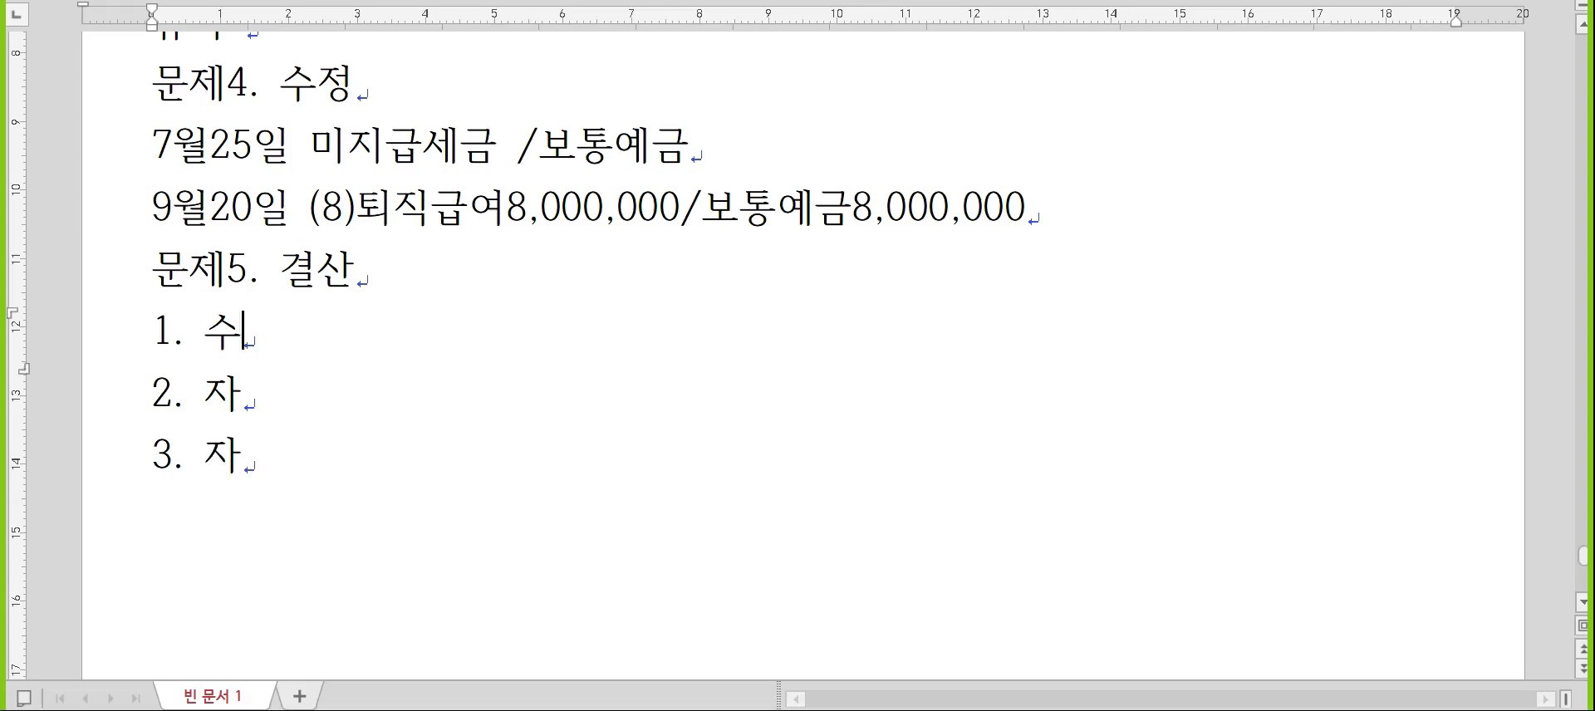
key(Tab)
key(Down)
key(Tab)
key(Down)
key(Tab)
key(Up)
key(Up)
scroll(396, 242, down, 2)
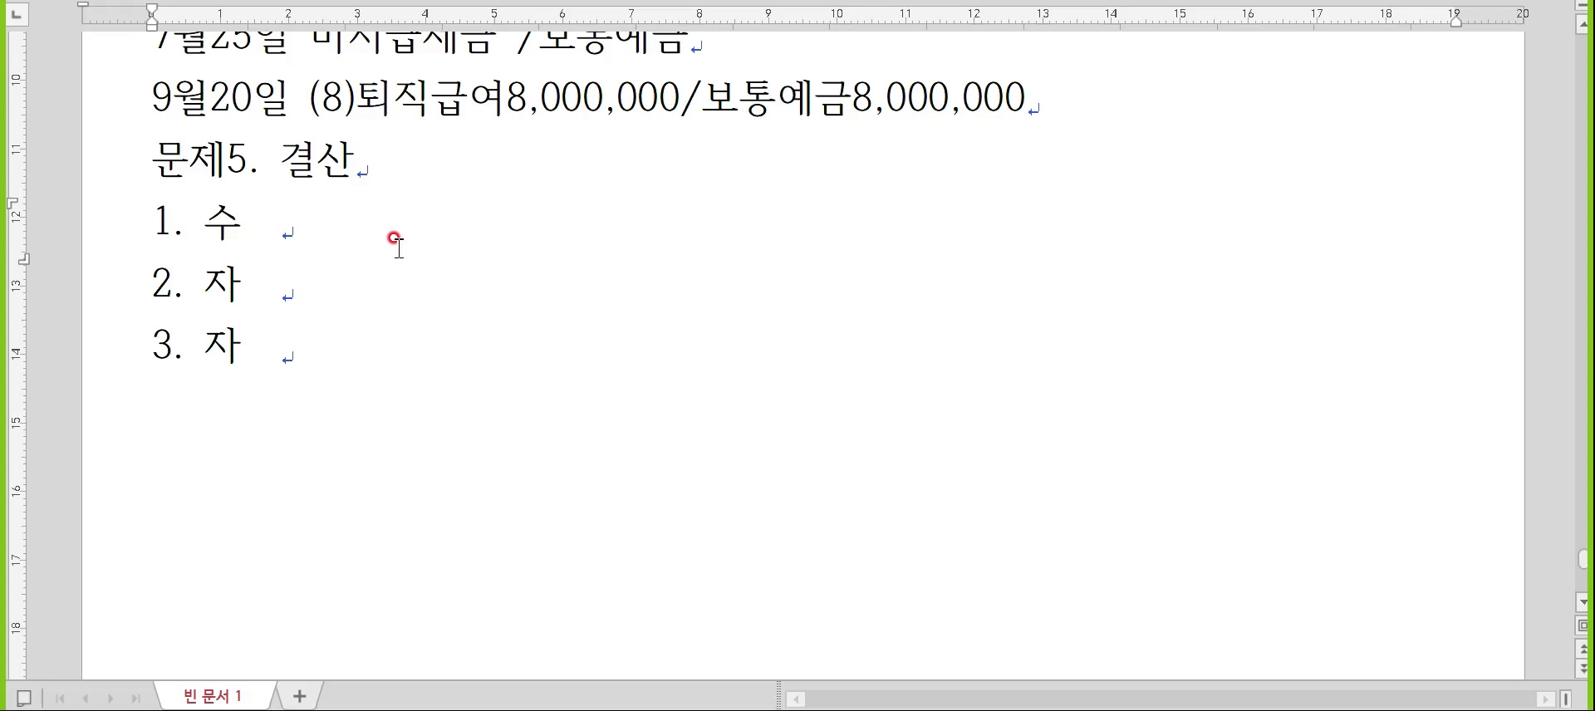
- Complete item 1 under 문제5 with the entry "단기매매증권평가손실400,000/단기매매증권400,000" and move to item 2's line
key(Hangul)
text(/단기매)
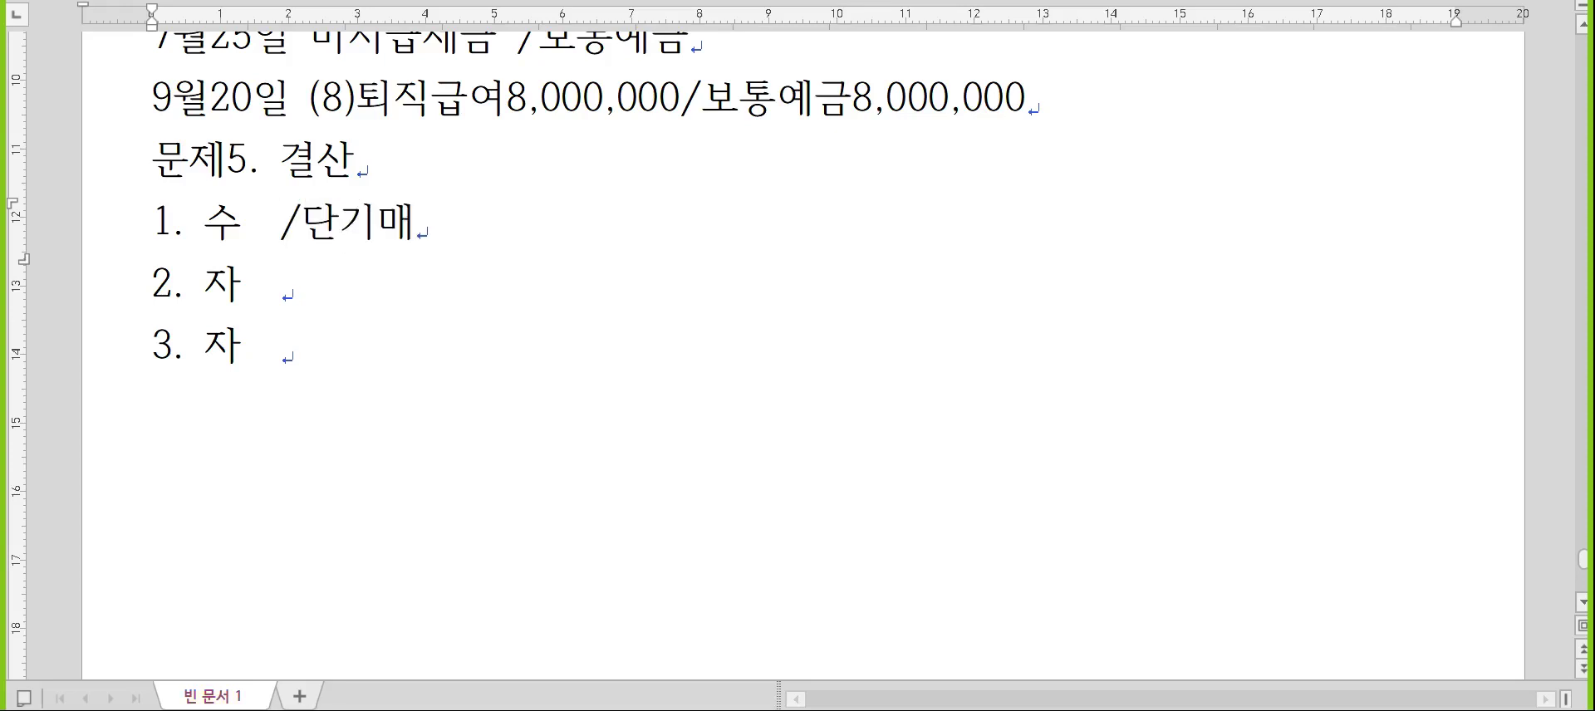
text(매증권400,000)
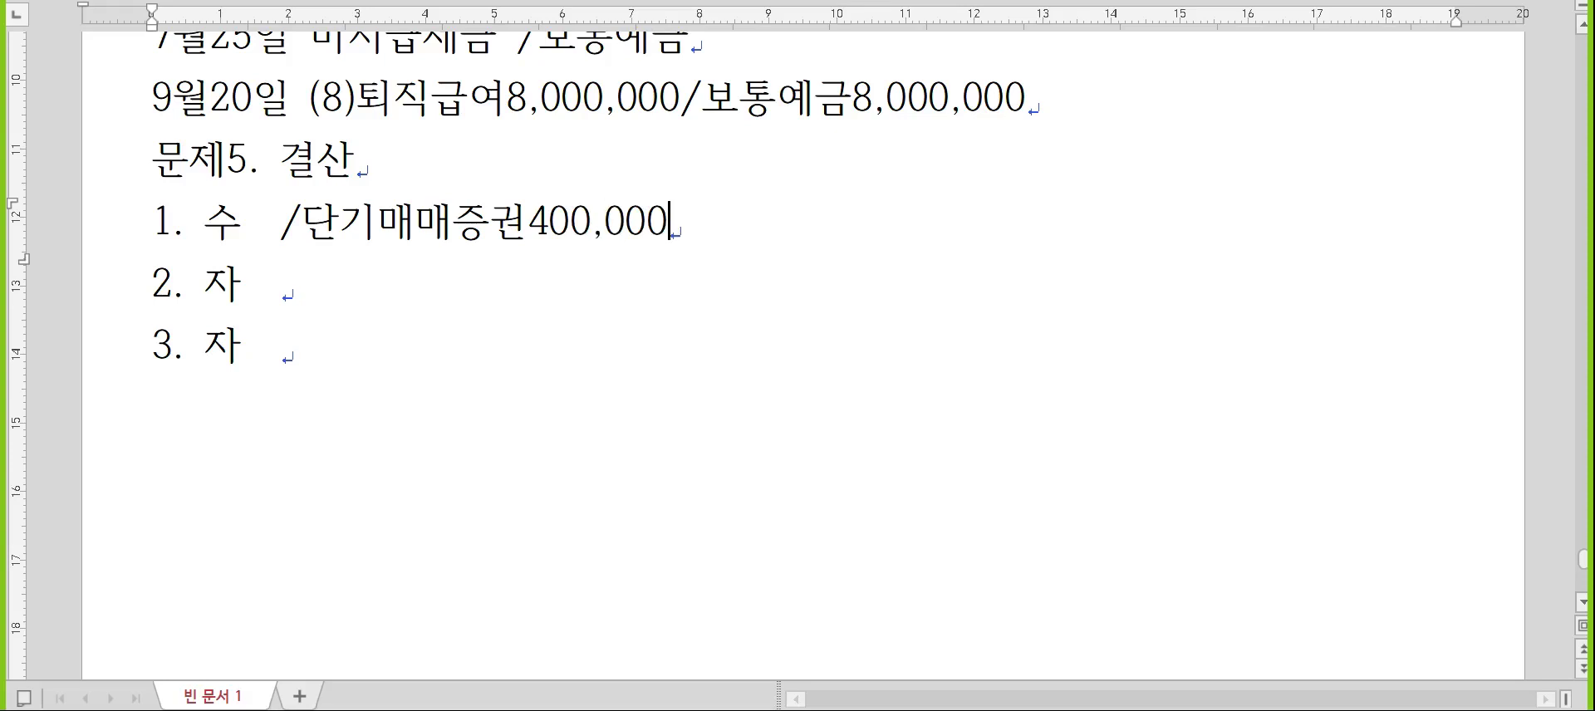
key(Left)
key(Left)
click(281, 220)
text(단기매매증)
text(권평가손실400)
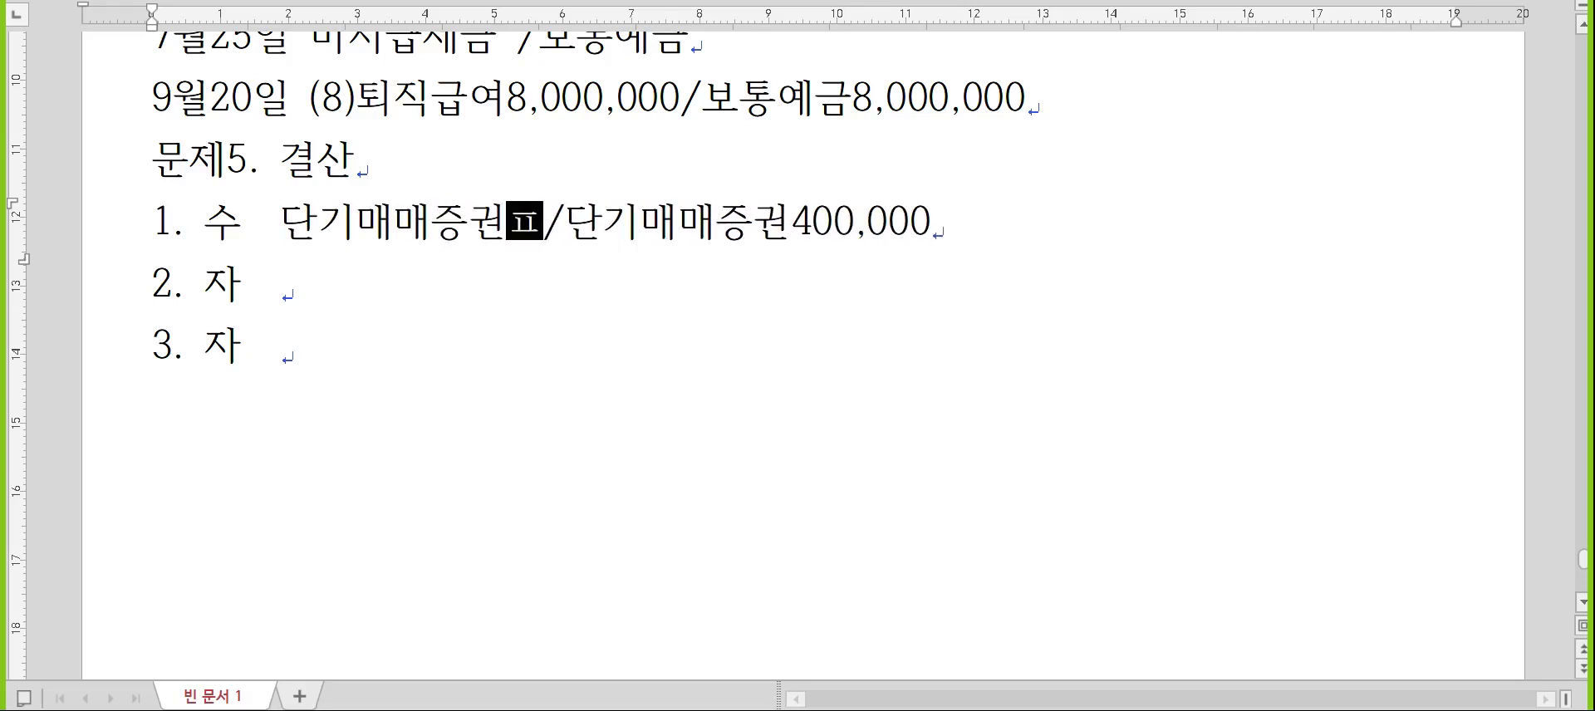
text(,000)
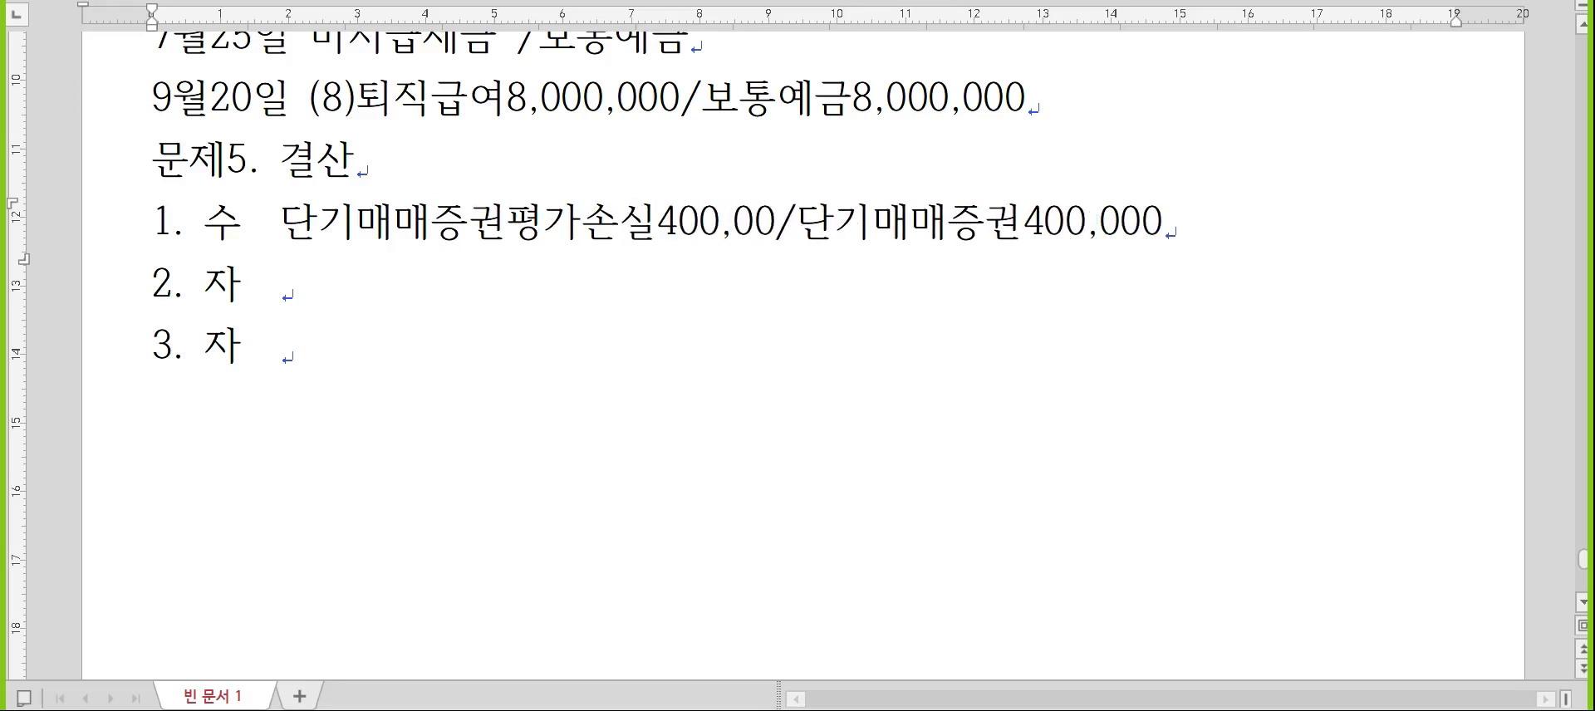
key(Down)
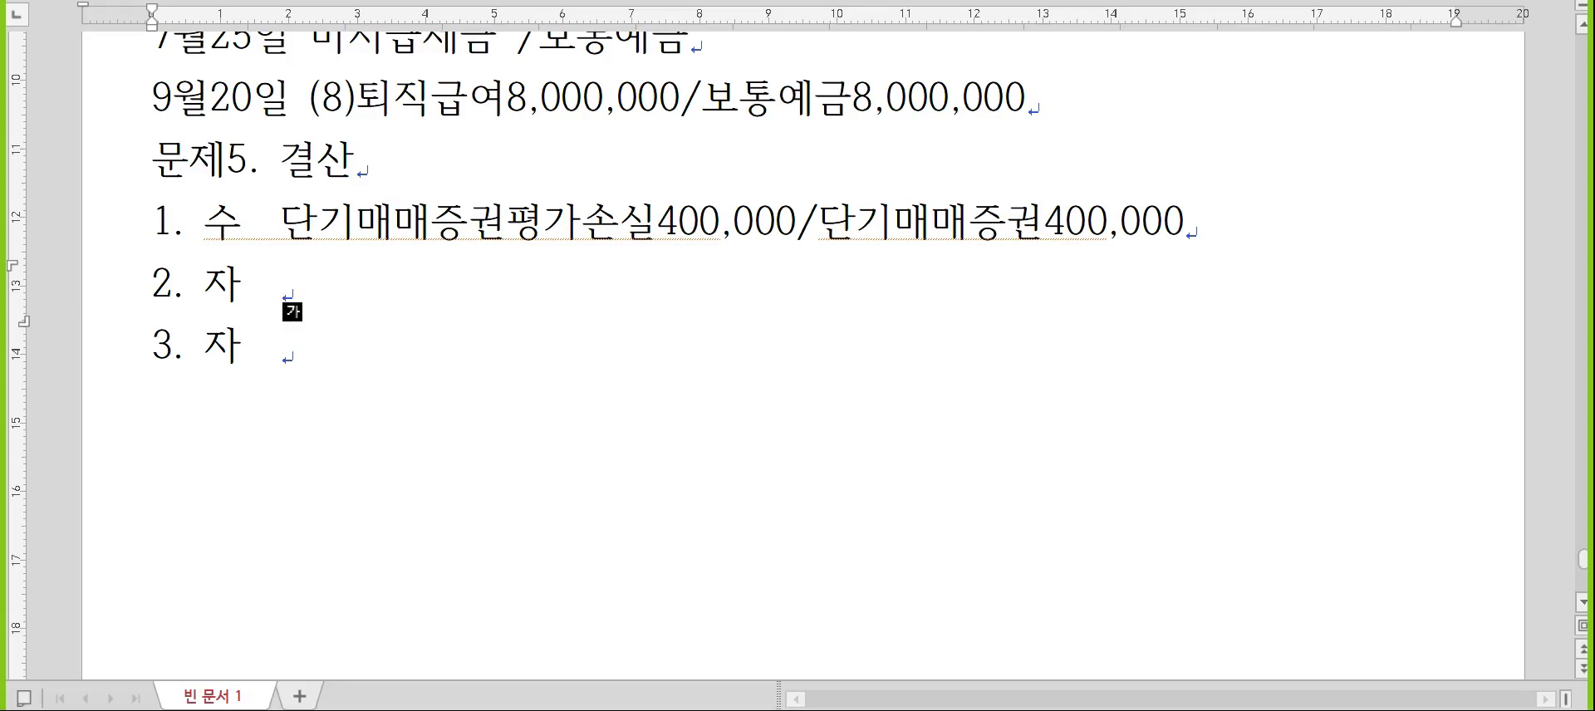
- Switch to KcLep and open 일반전표입력 for 12월 31일
key(alt+Tab)
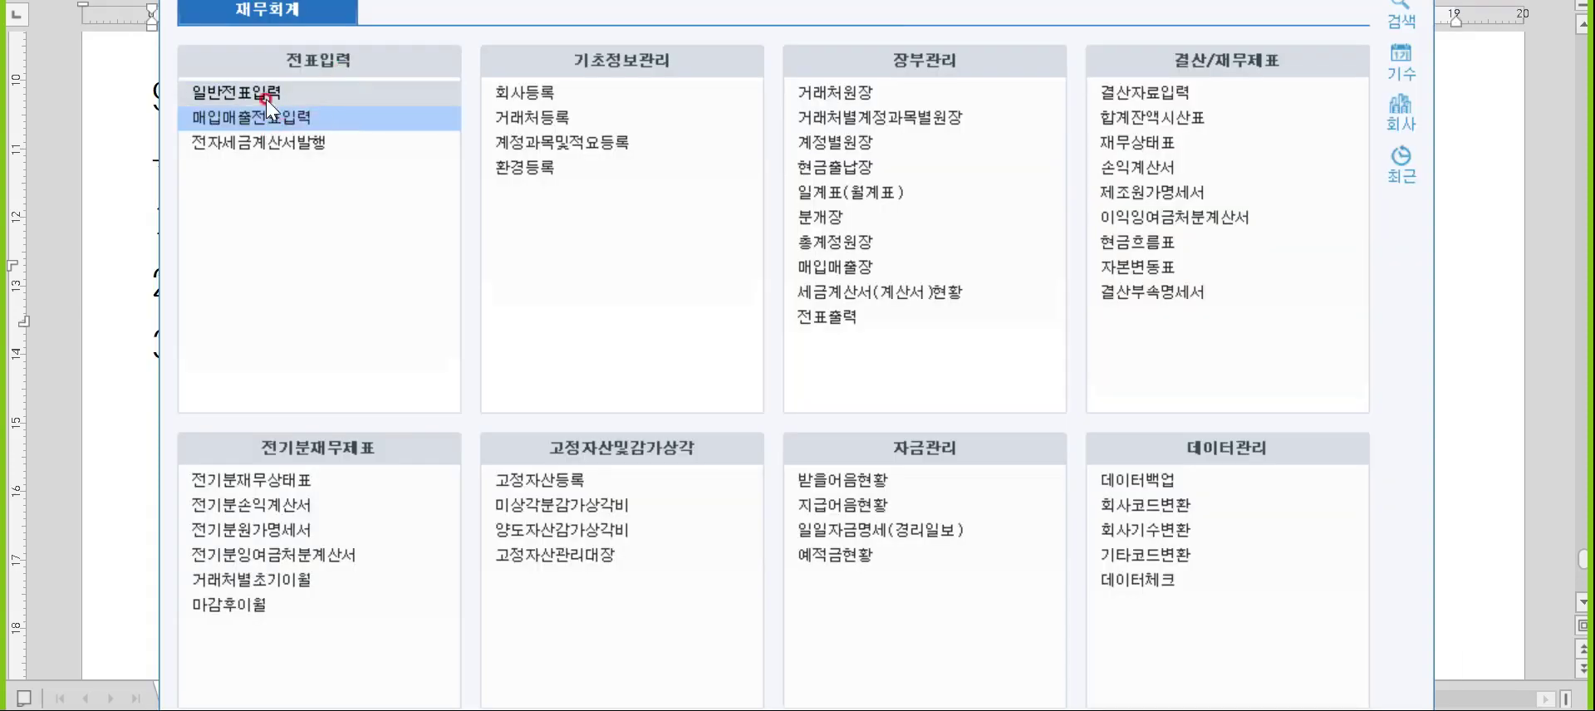
click(271, 86)
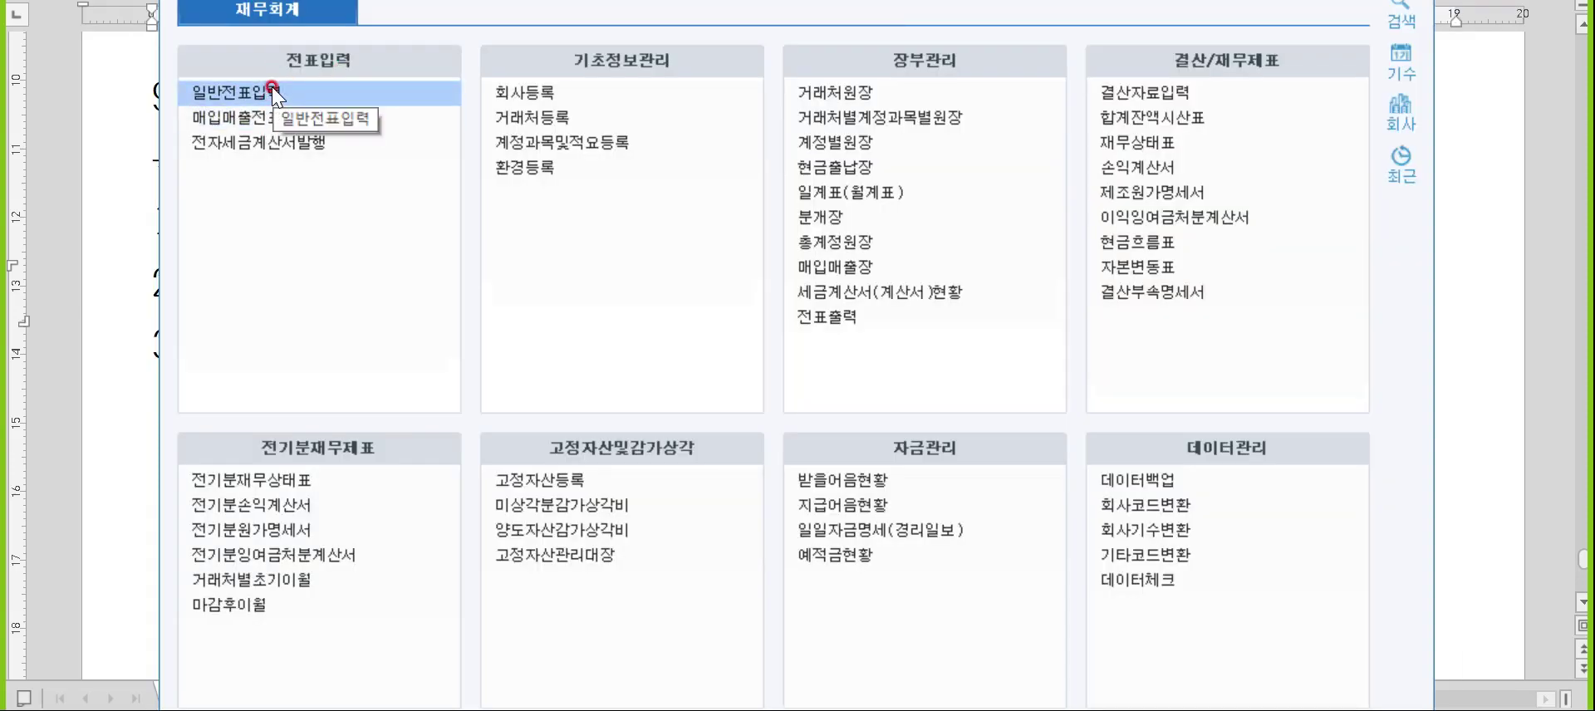
text(12)
key(Return)
text(31)
key(Return)
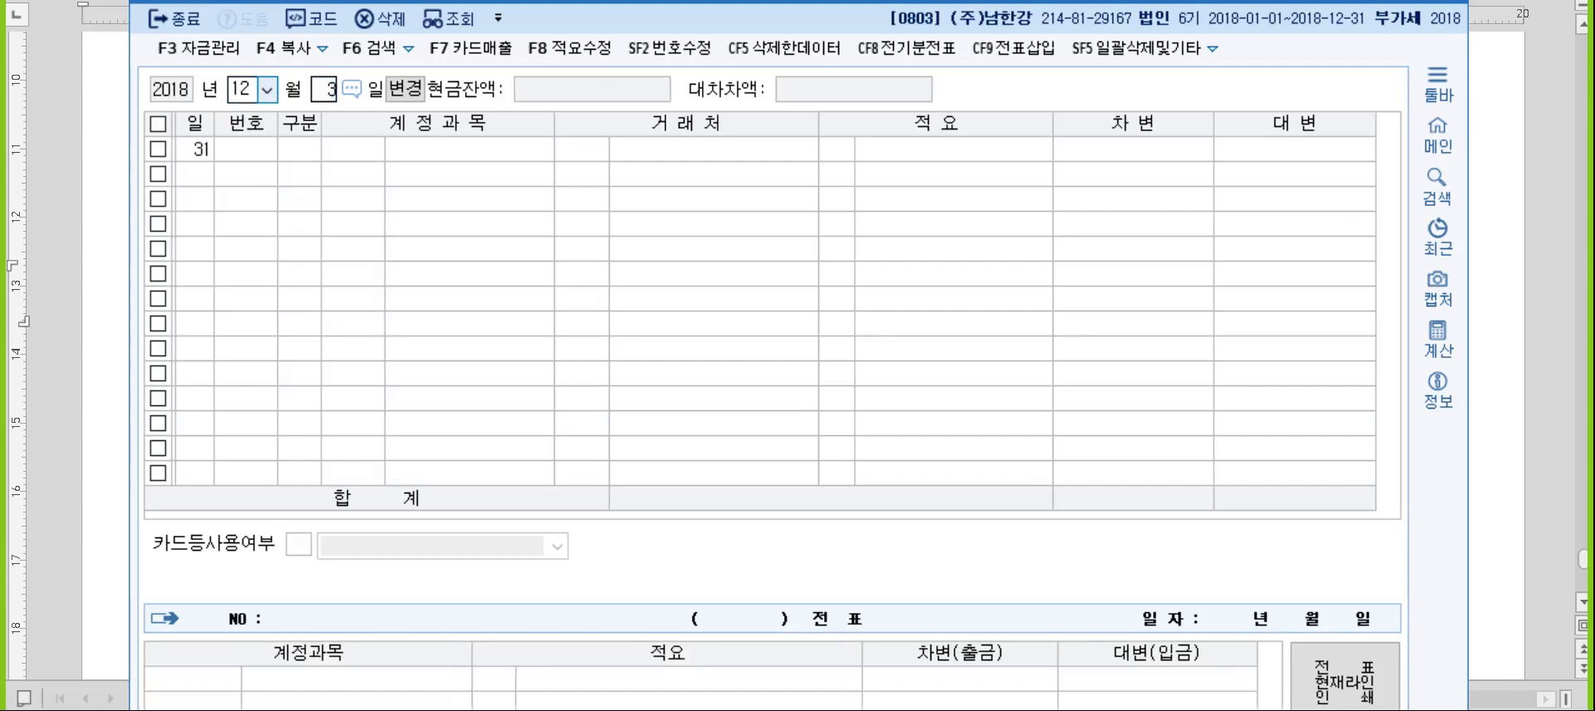
- Start a 차변 line in the 12월 31일 voucher with account 0957 단기매매증권평가손실
text(3)
key(Return)
text(단기매)
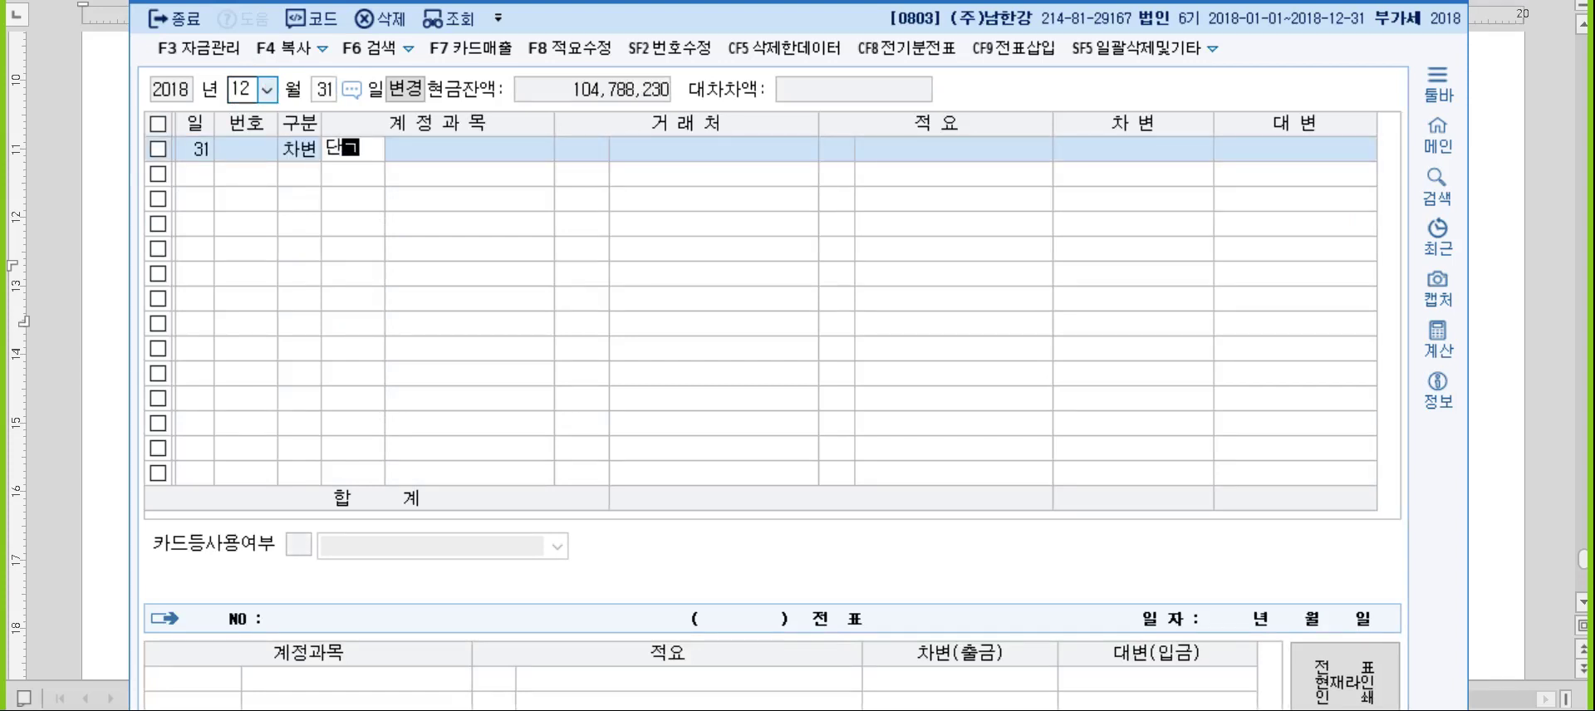
key(Return)
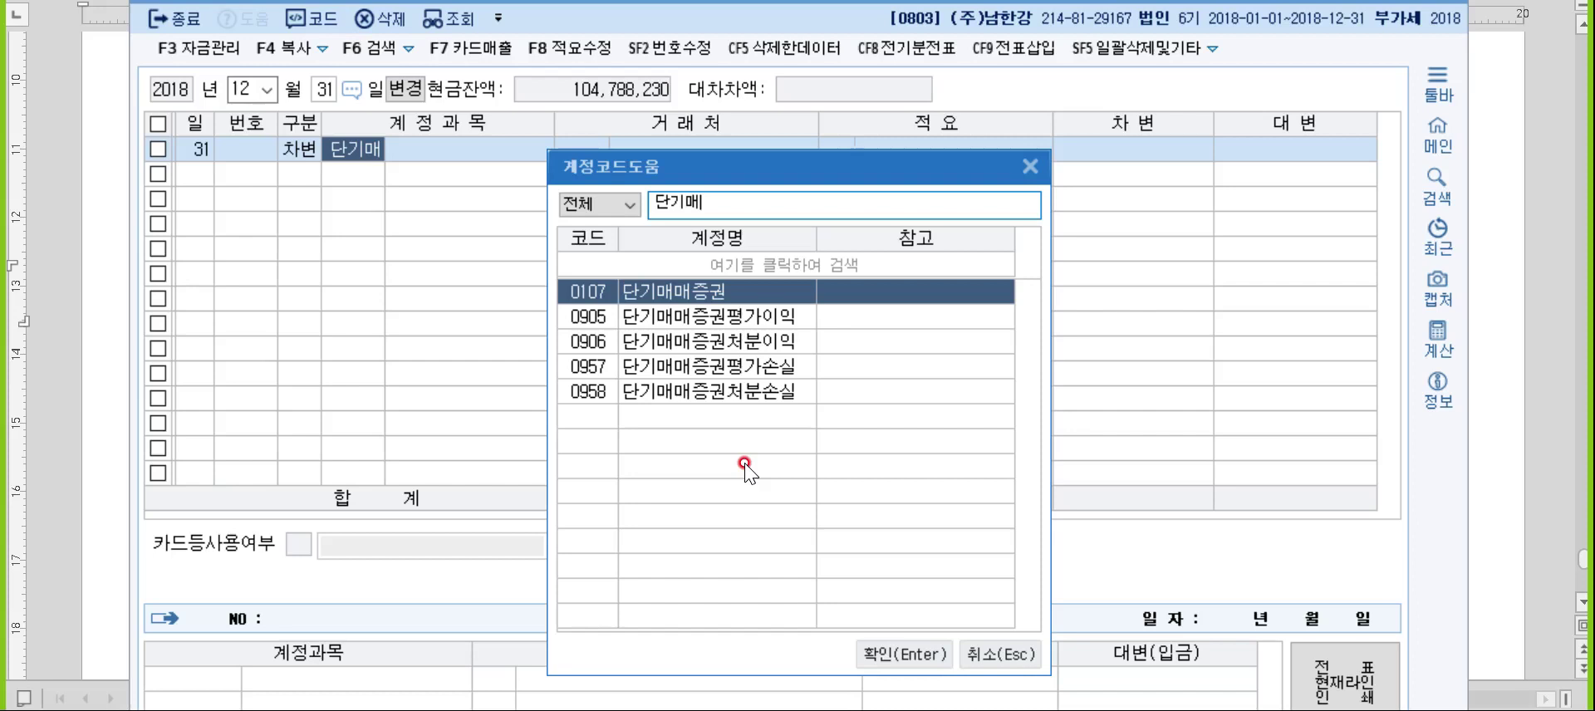
click(736, 324)
click(709, 363)
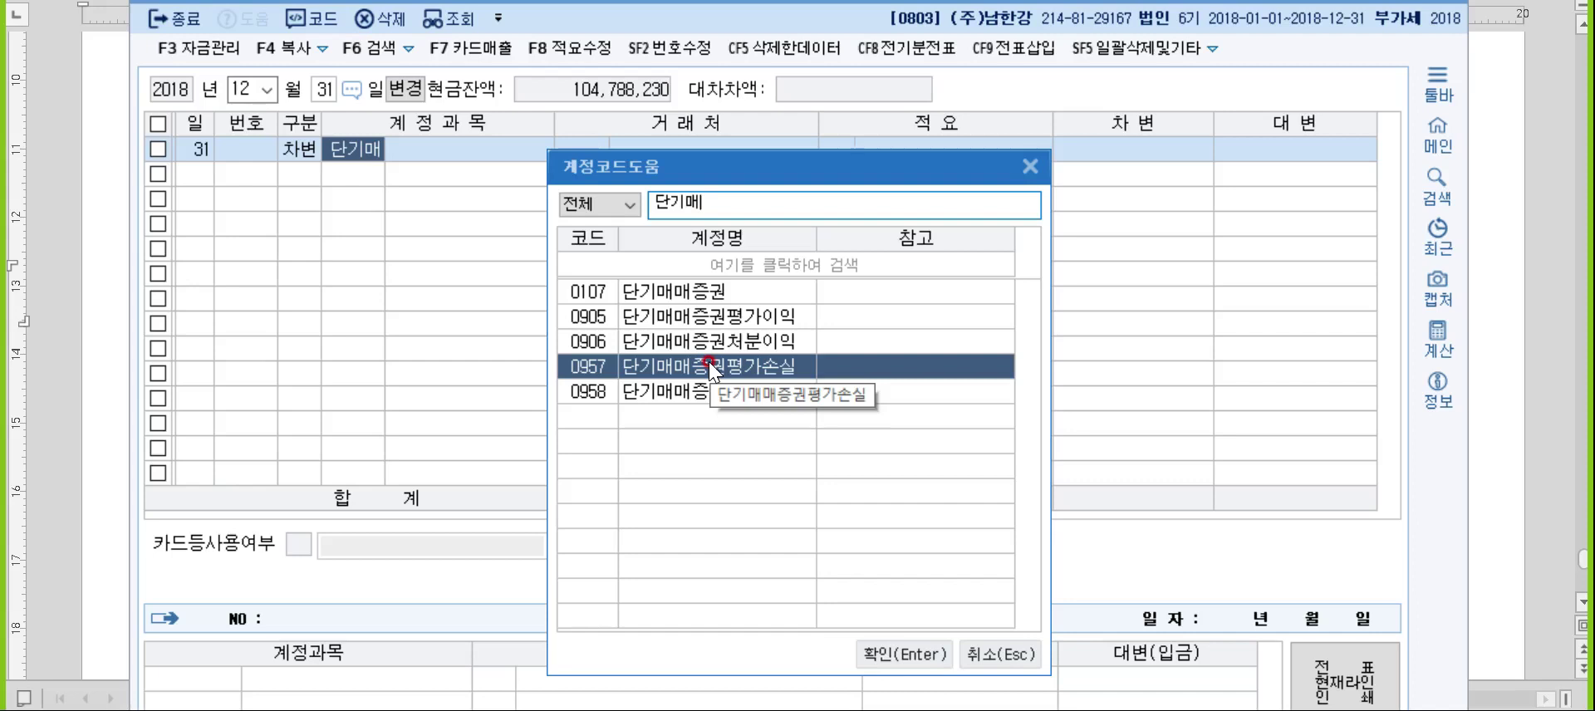
key(Return)
- Return to the Korean document and review the 문제5 answer list
key(alt+Tab)
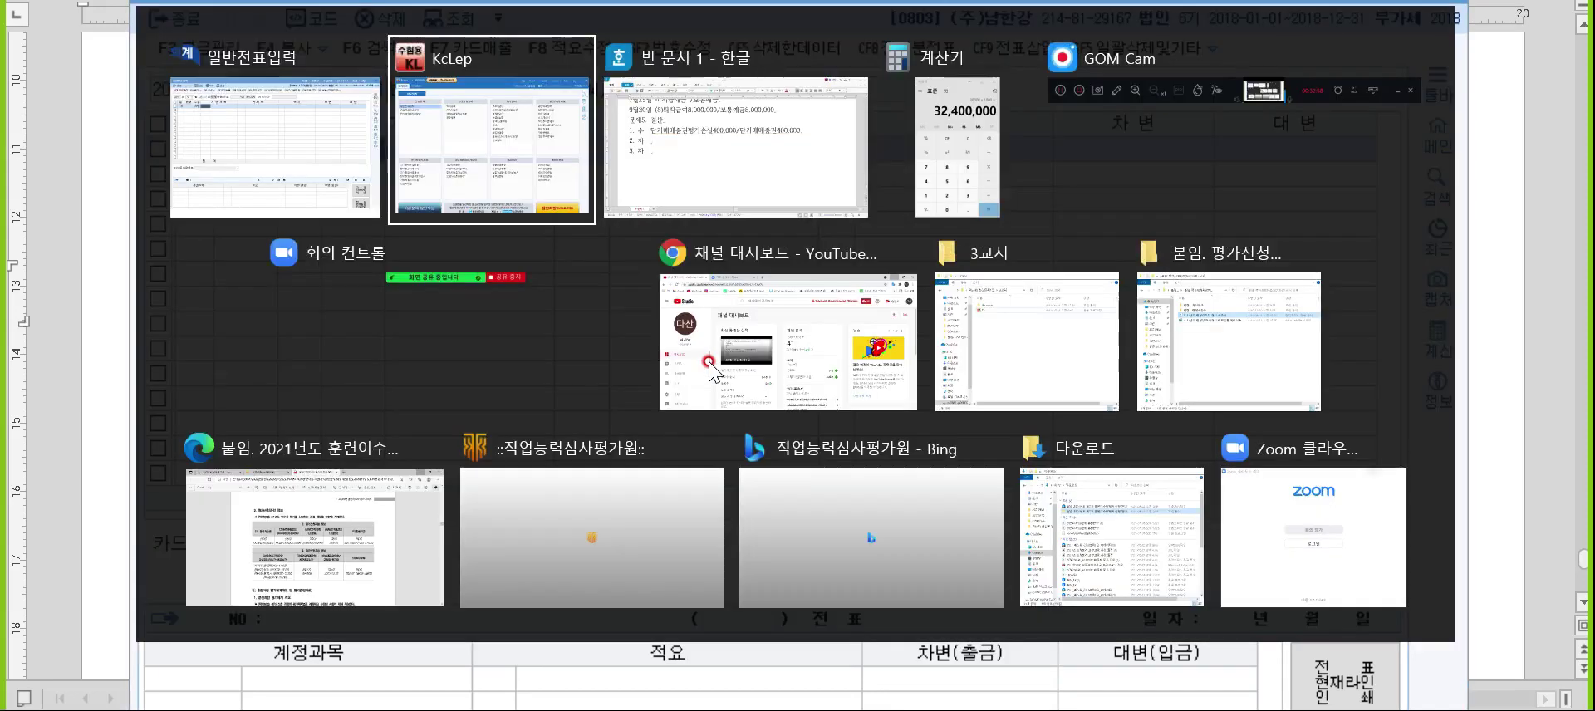
key(alt+Tab)
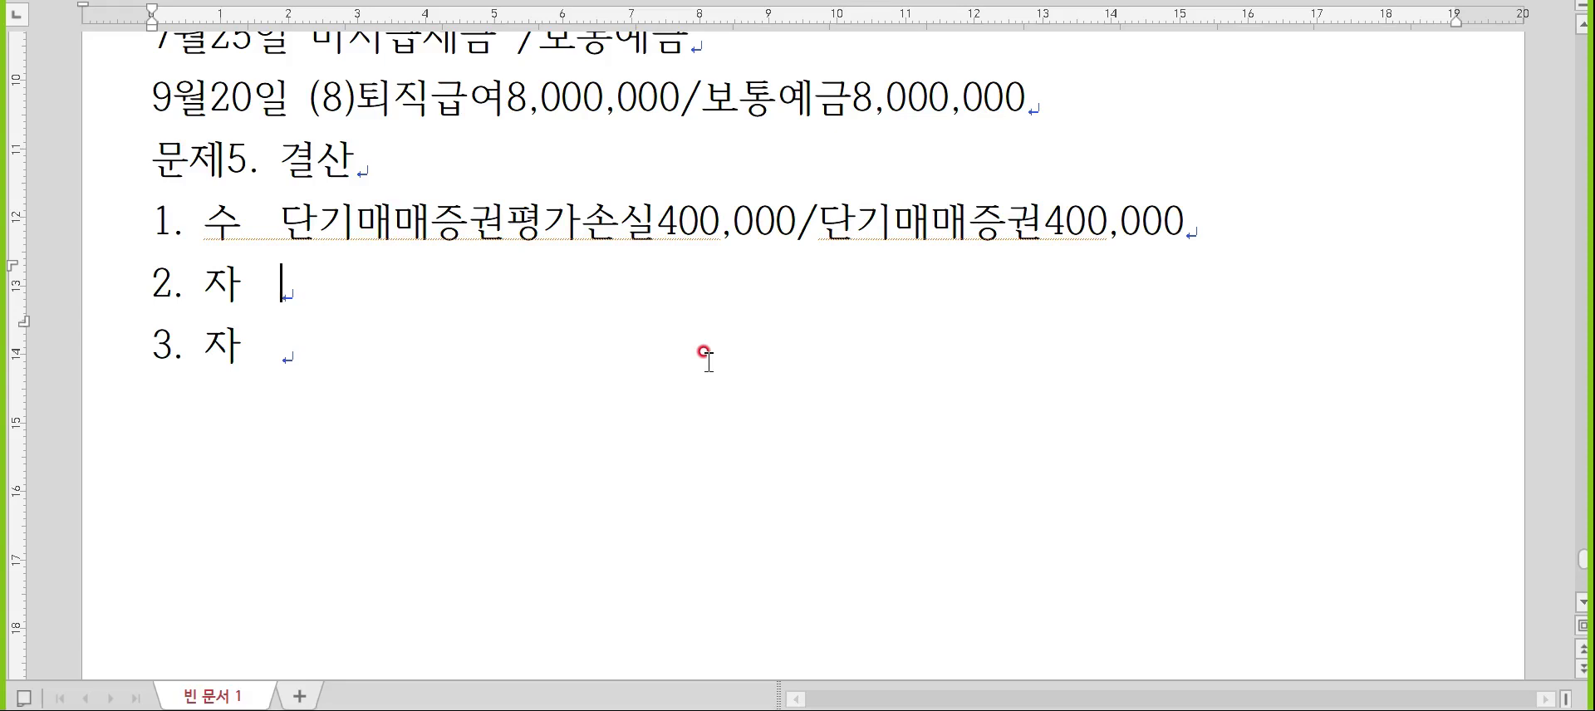
key(Hangul)
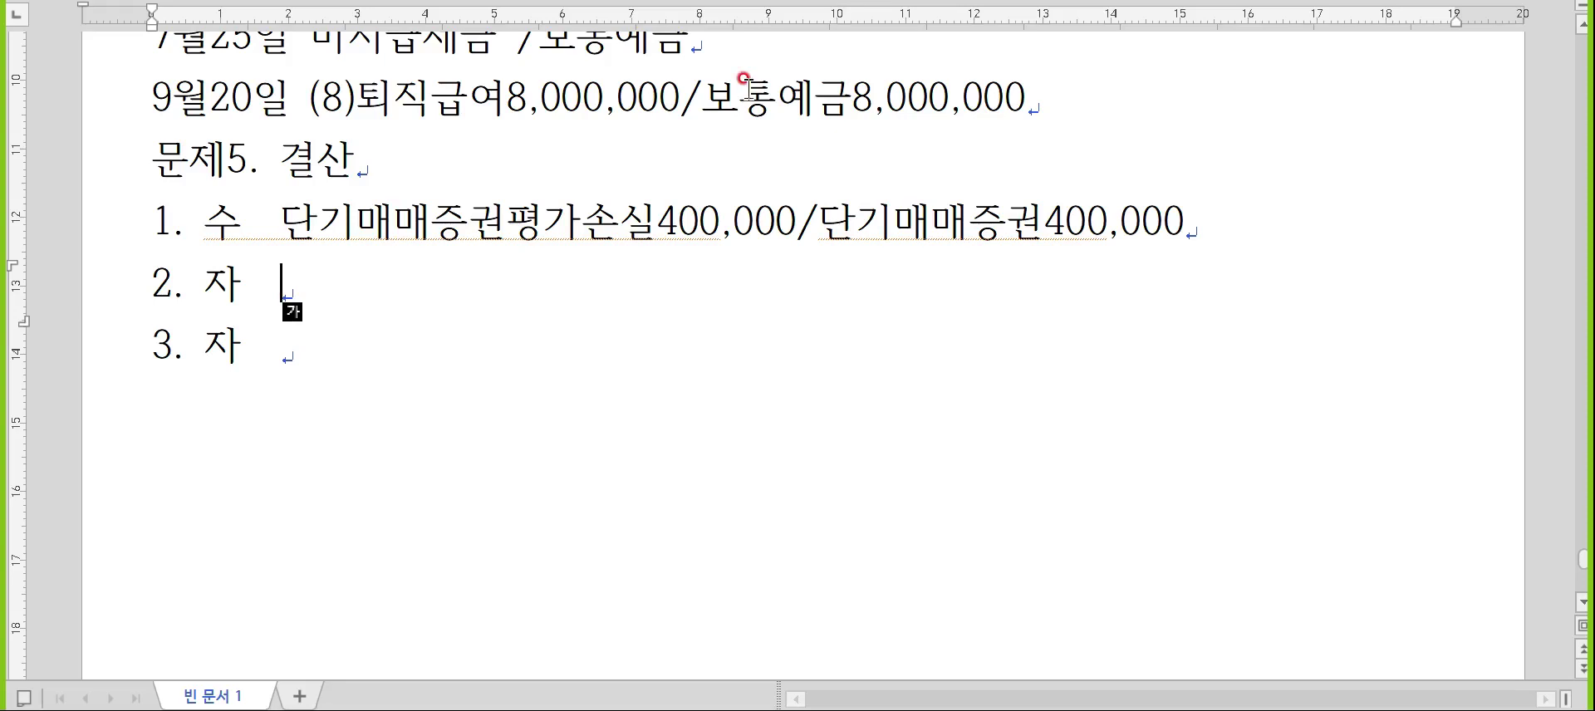
key(alt+Tab)
key(alt+Tab)
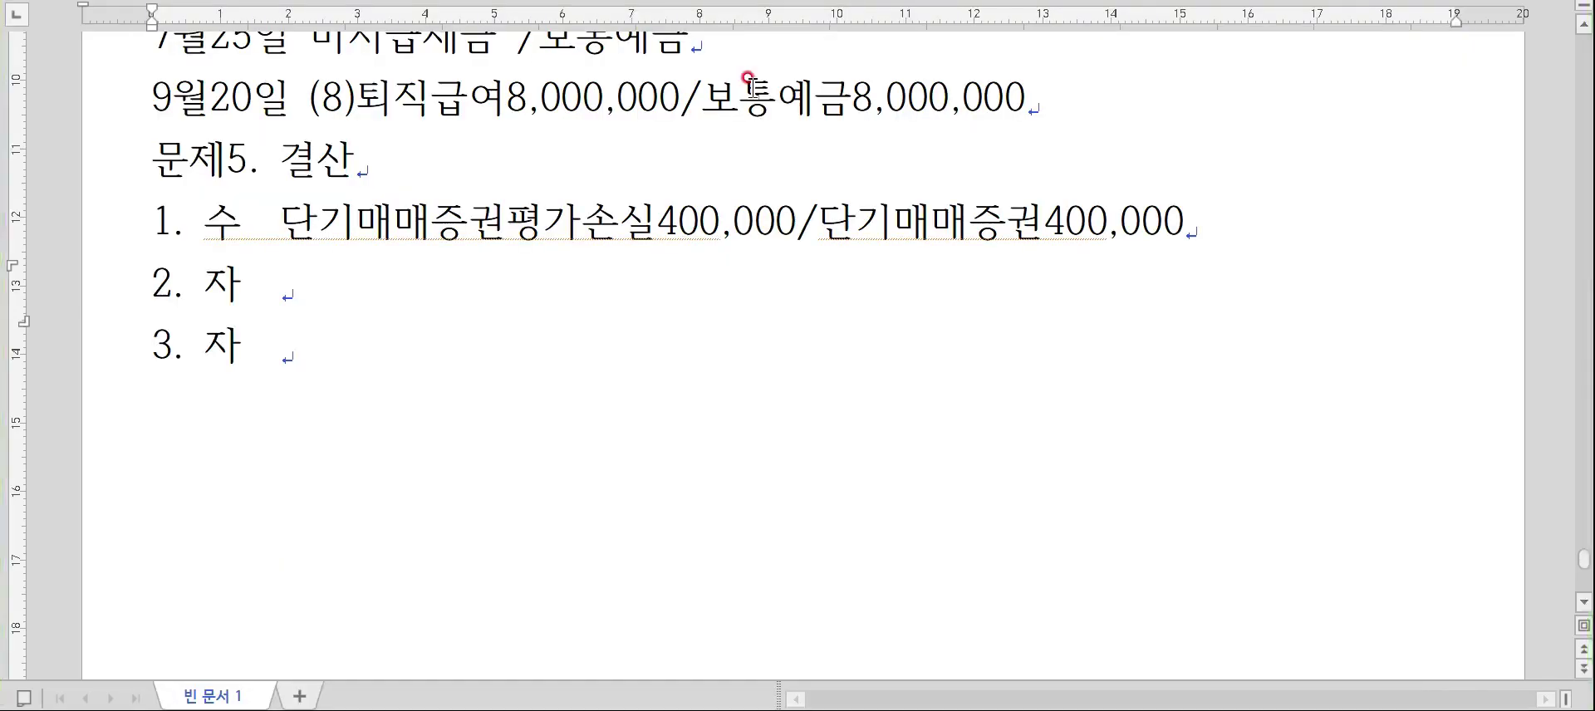
- Switch to KcLep and load 결산자료입력 for the period 2018년 01월 to 12월
key(alt+Tab)
click(1192, 93)
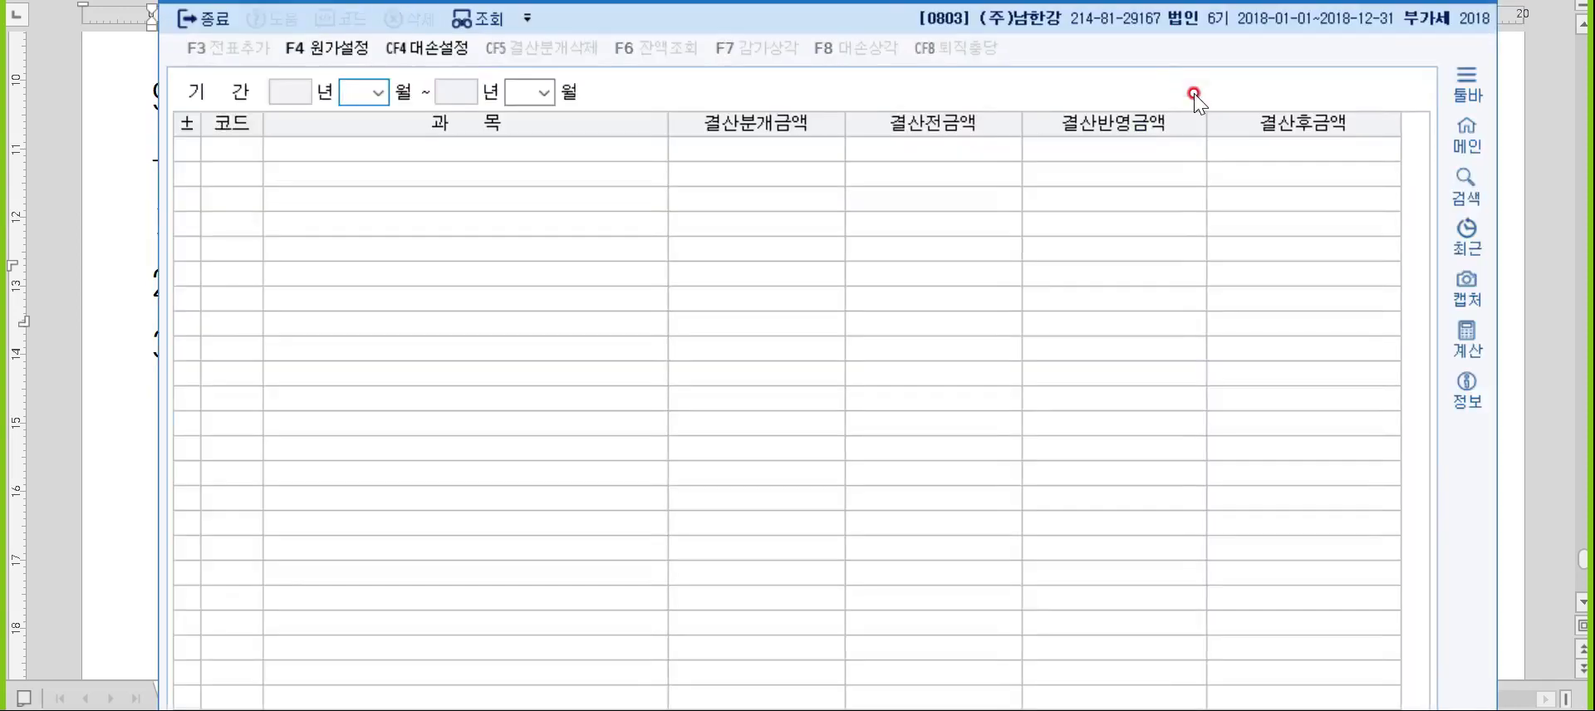
text(01)
key(Return)
text(12)
key(Return)
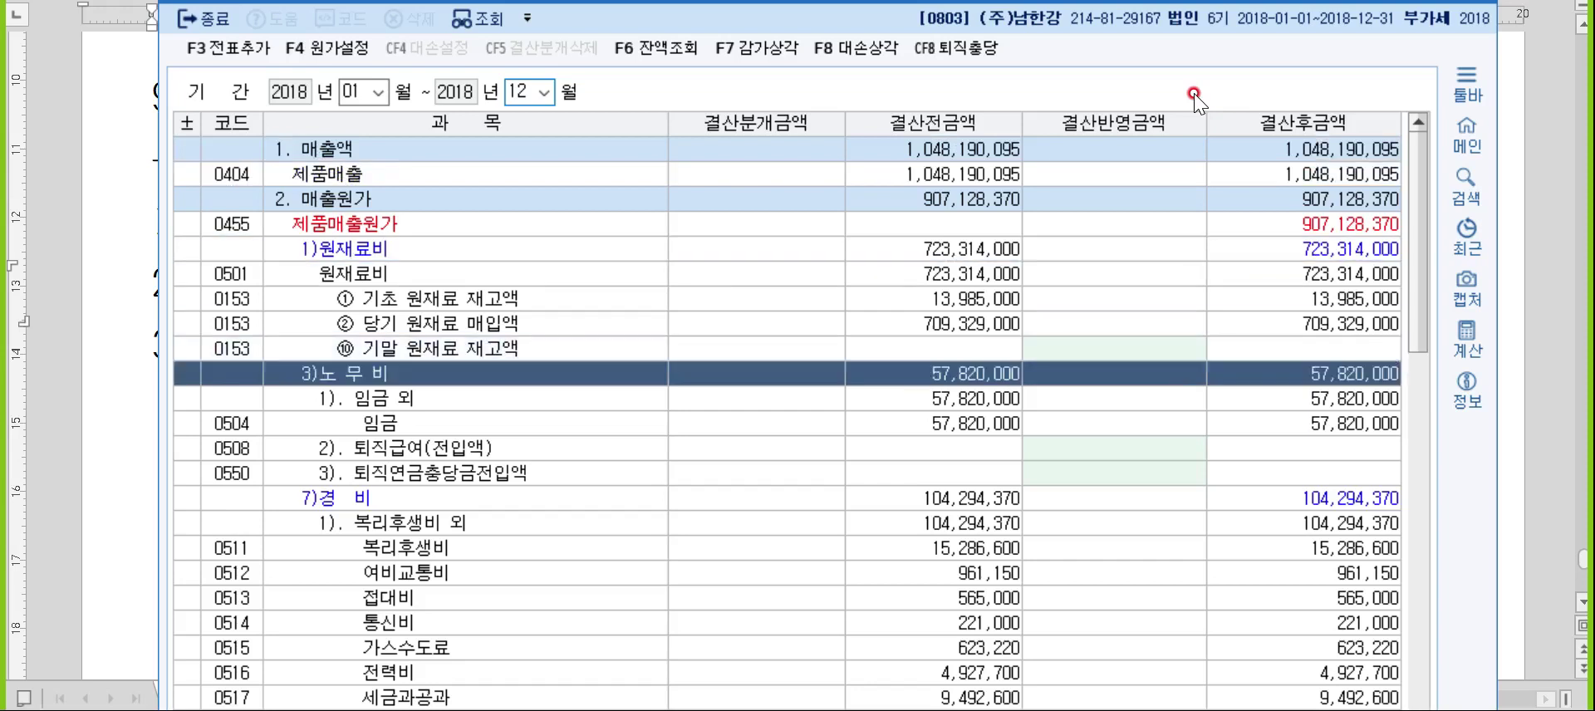
- Enter the 결산반영금액 for 기말 원재료 3,500,000, 기말 재공품 9,000,000 and 기말 제품 22,000,000
text(3500000)
key(Return)
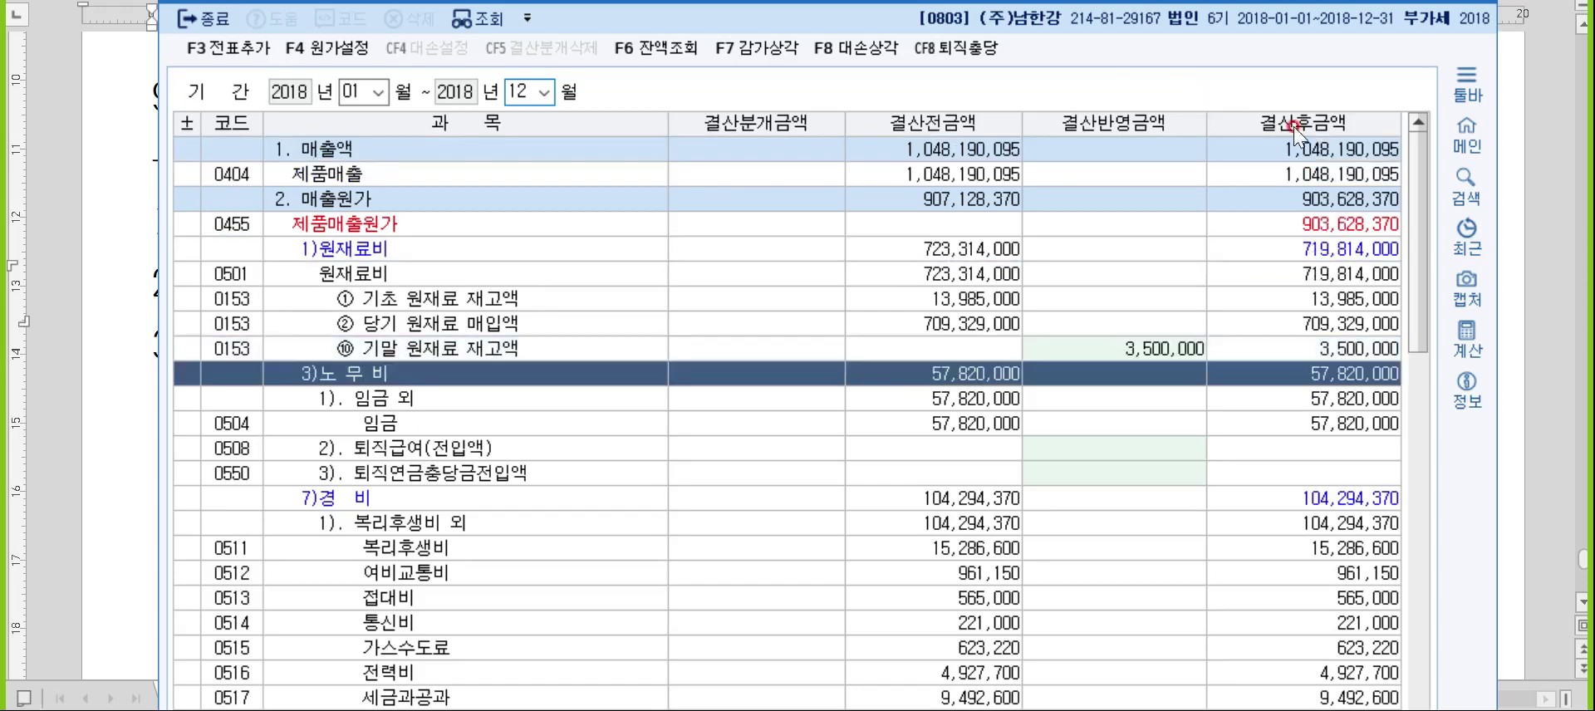
scroll(1005, 368, down, 5)
scroll(1005, 368, down, 3)
click(1038, 498)
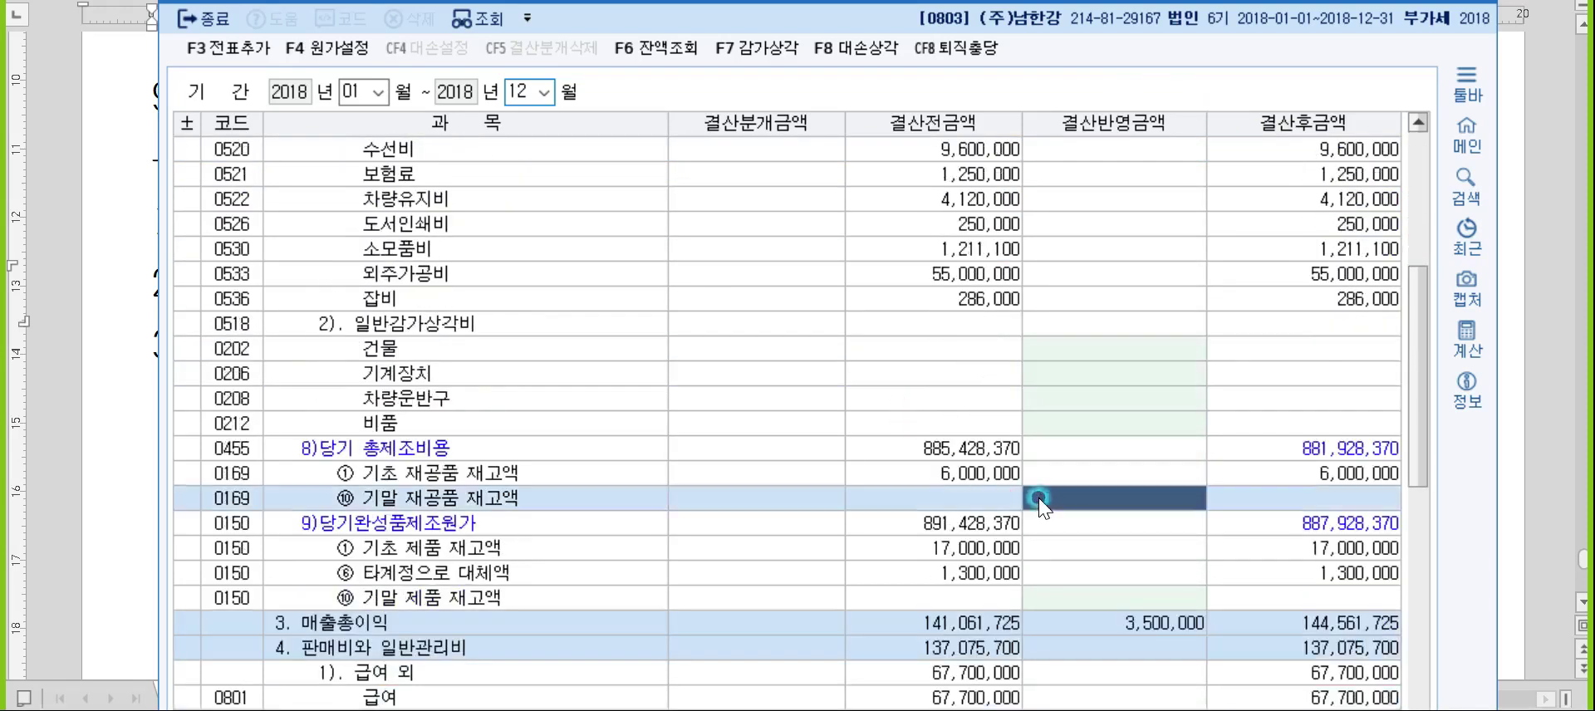
text(9000000)
key(Return)
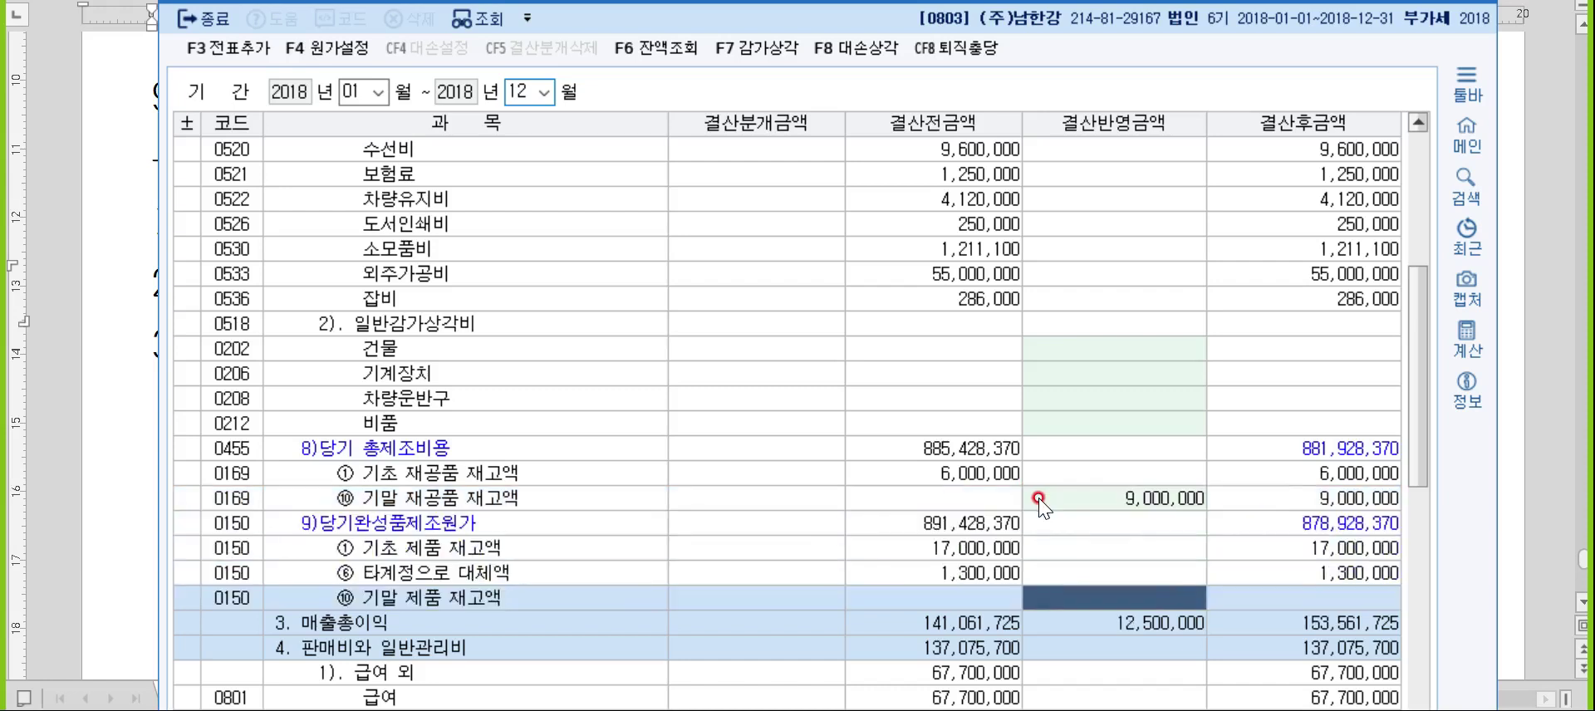
text(22,000,000)
key(Return)
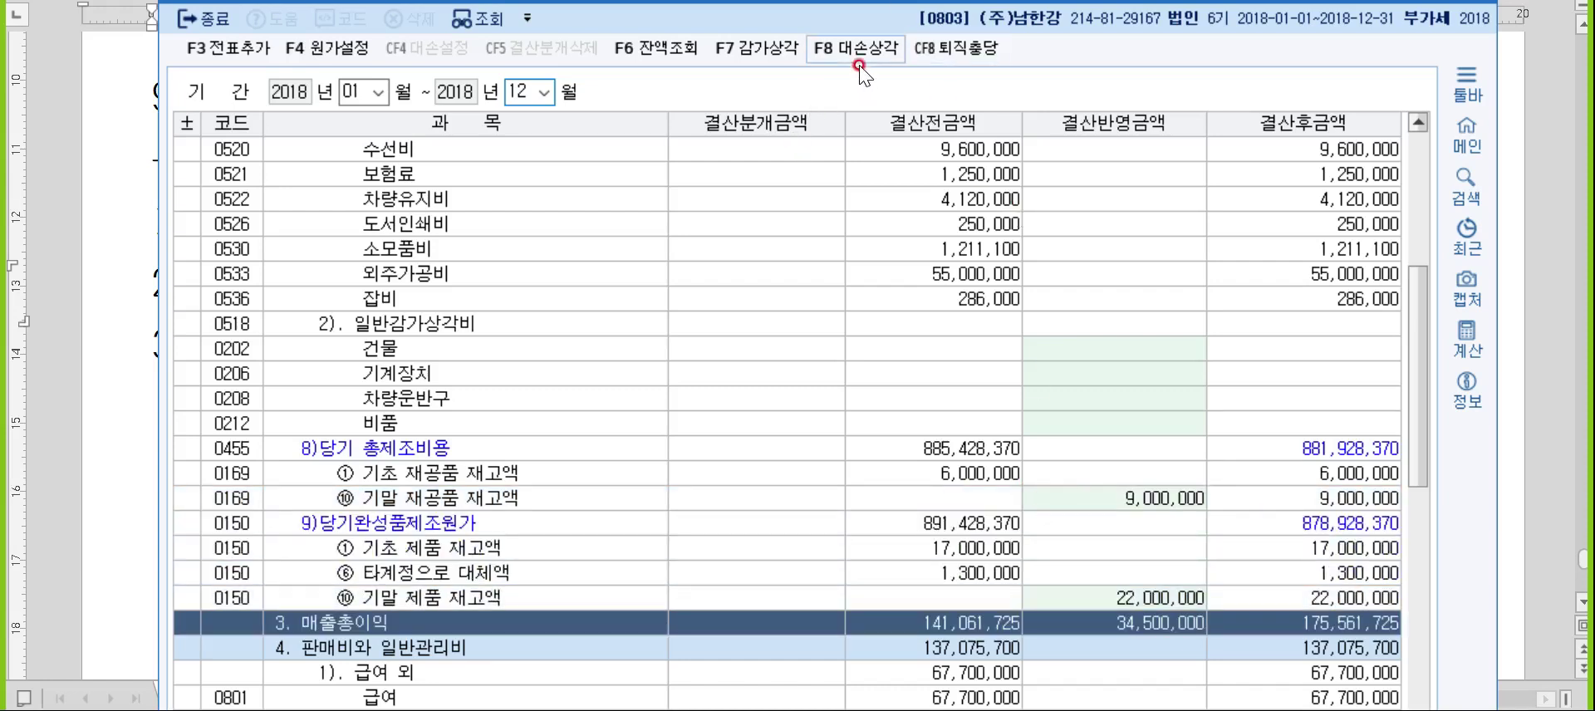
- In 대손상각, set the 추가설정액 of 미수금 and 선급금 to 0 and apply the remaining provisions to the closing
key(ctrl)
key(ctrl)
key(ctrl)
key(ctrl)
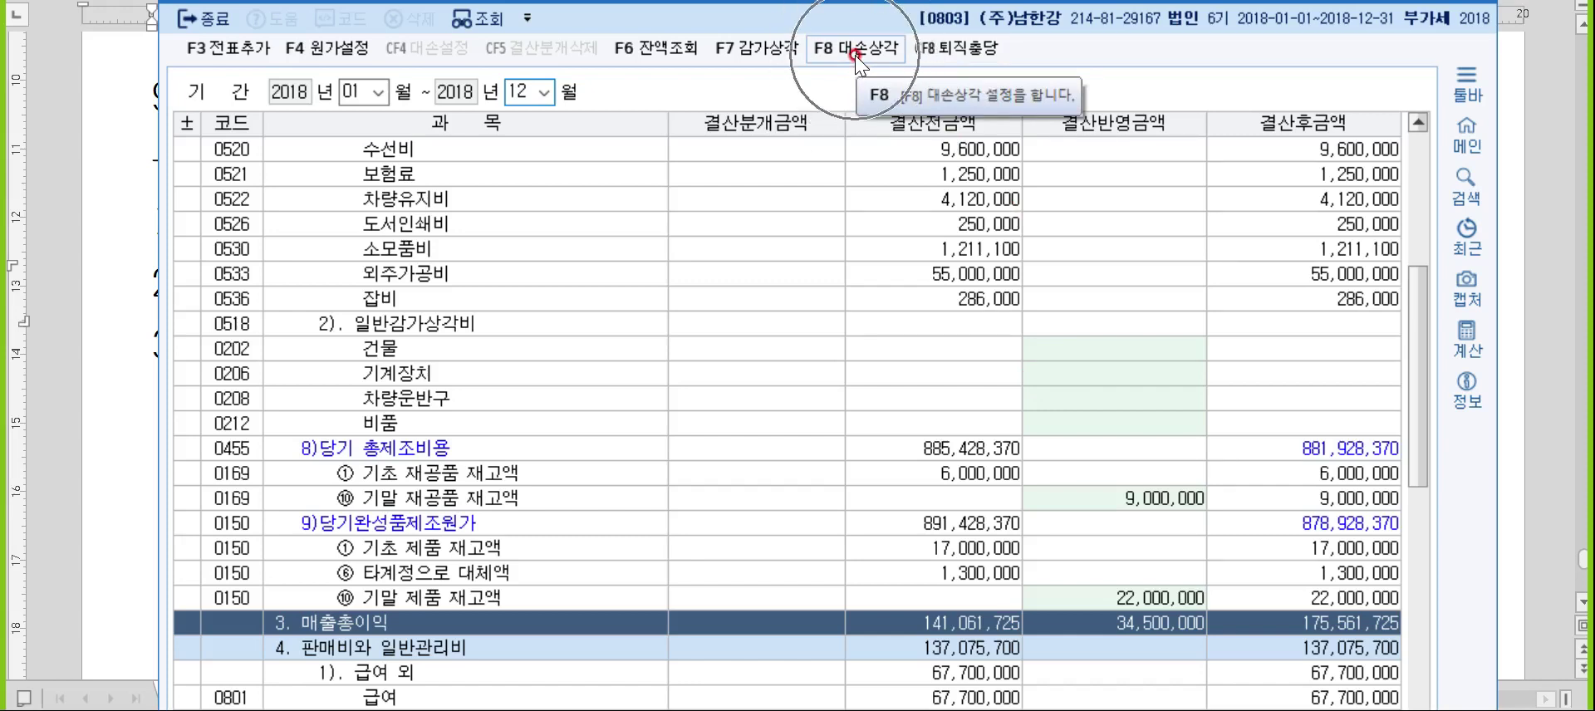
click(855, 52)
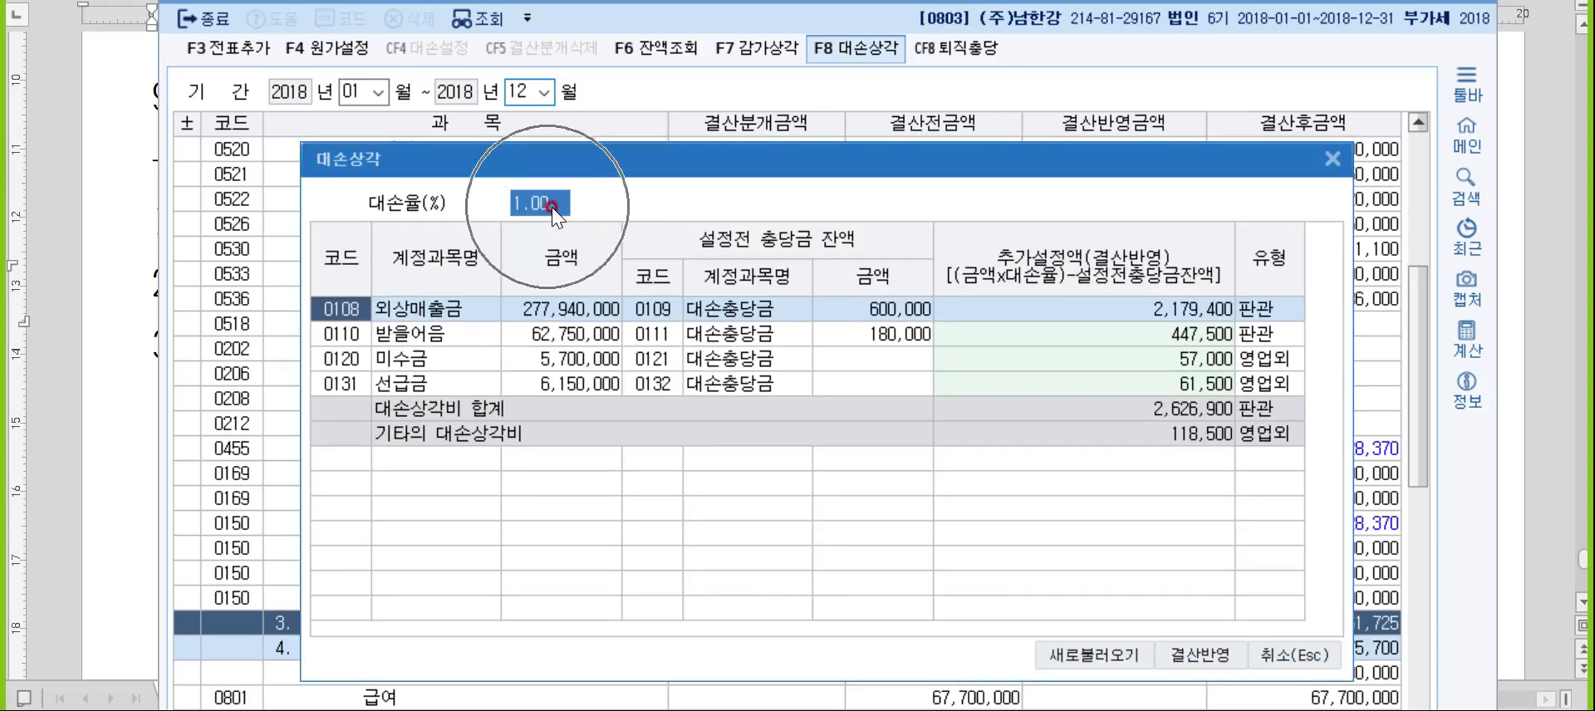
click(1196, 314)
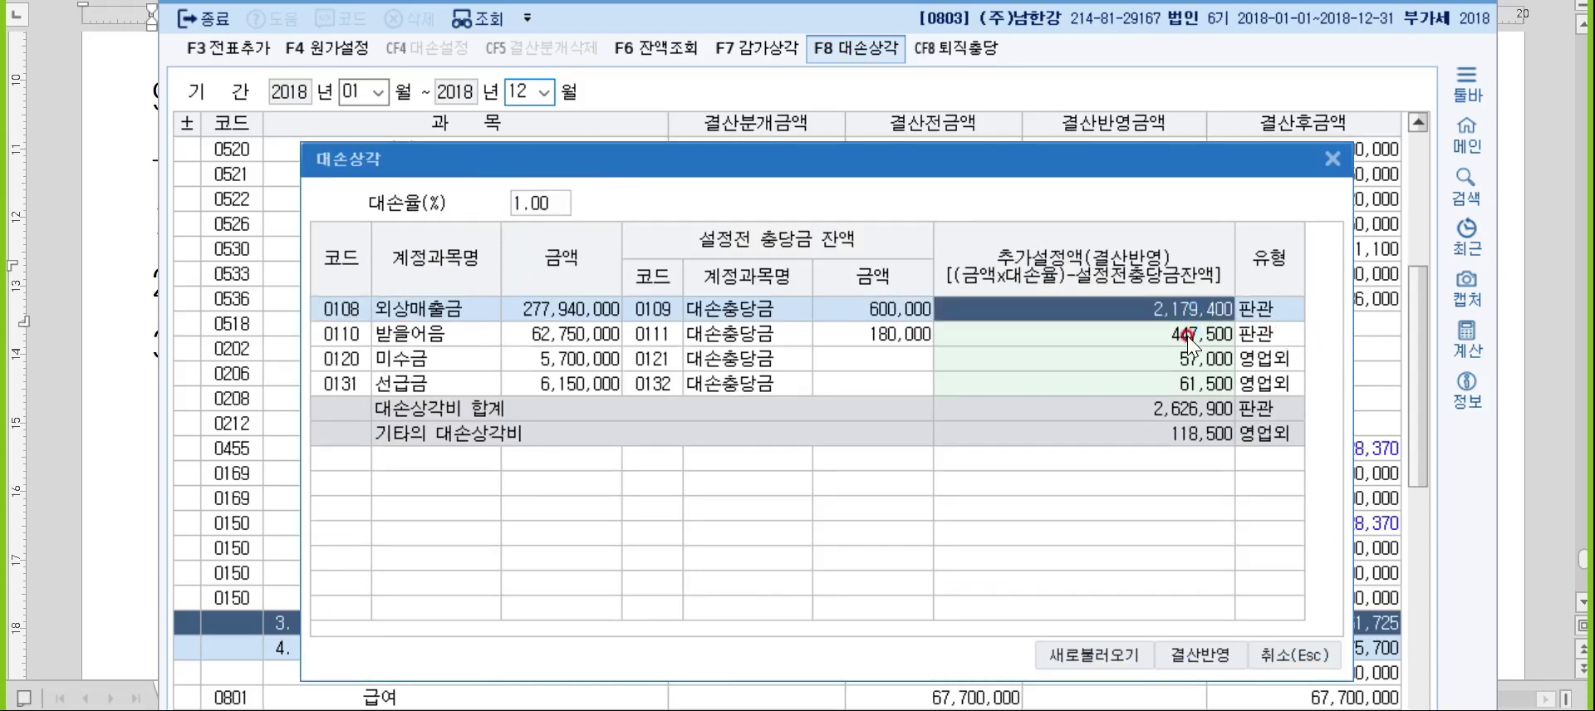
click(1188, 336)
click(1182, 351)
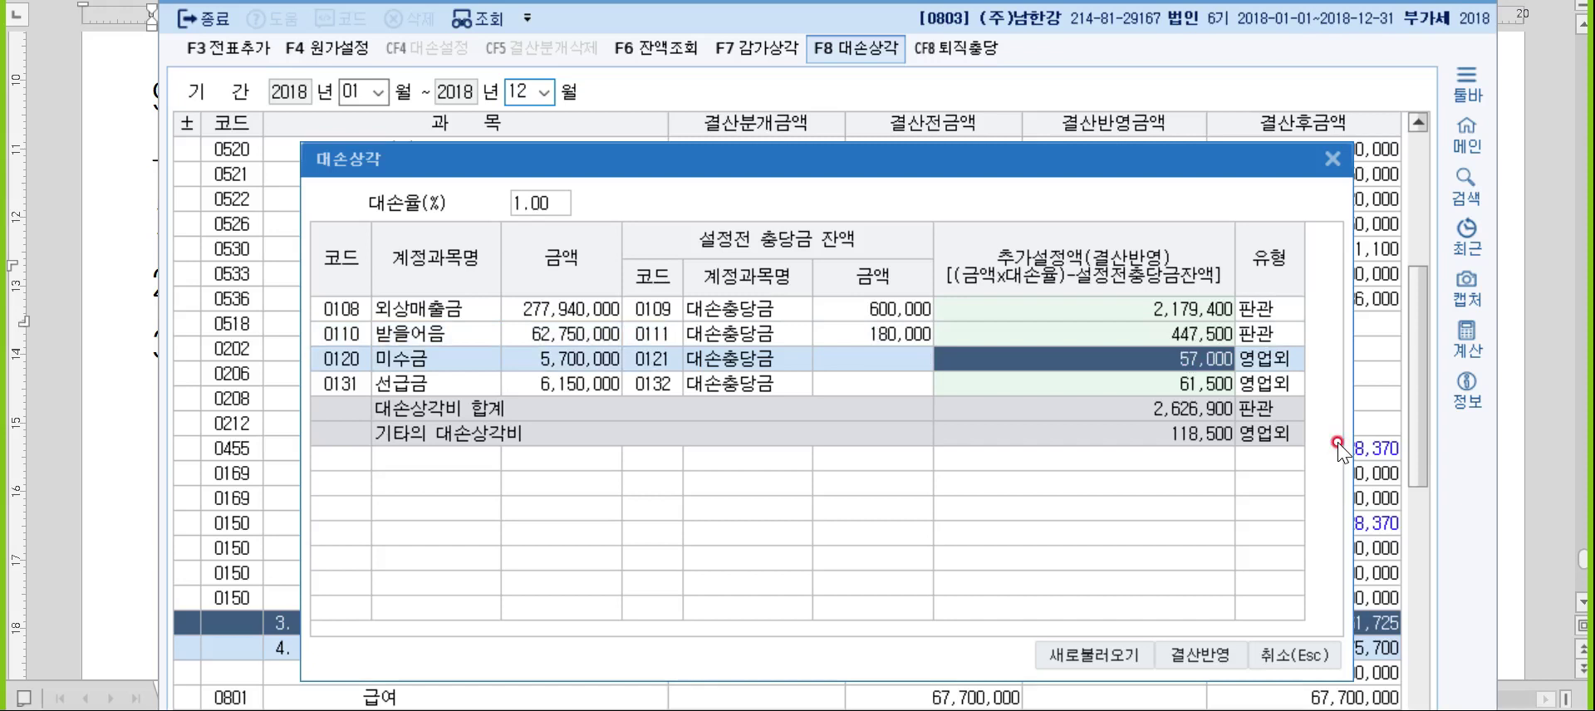
text(0)
key(Return)
text(0)
key(Return)
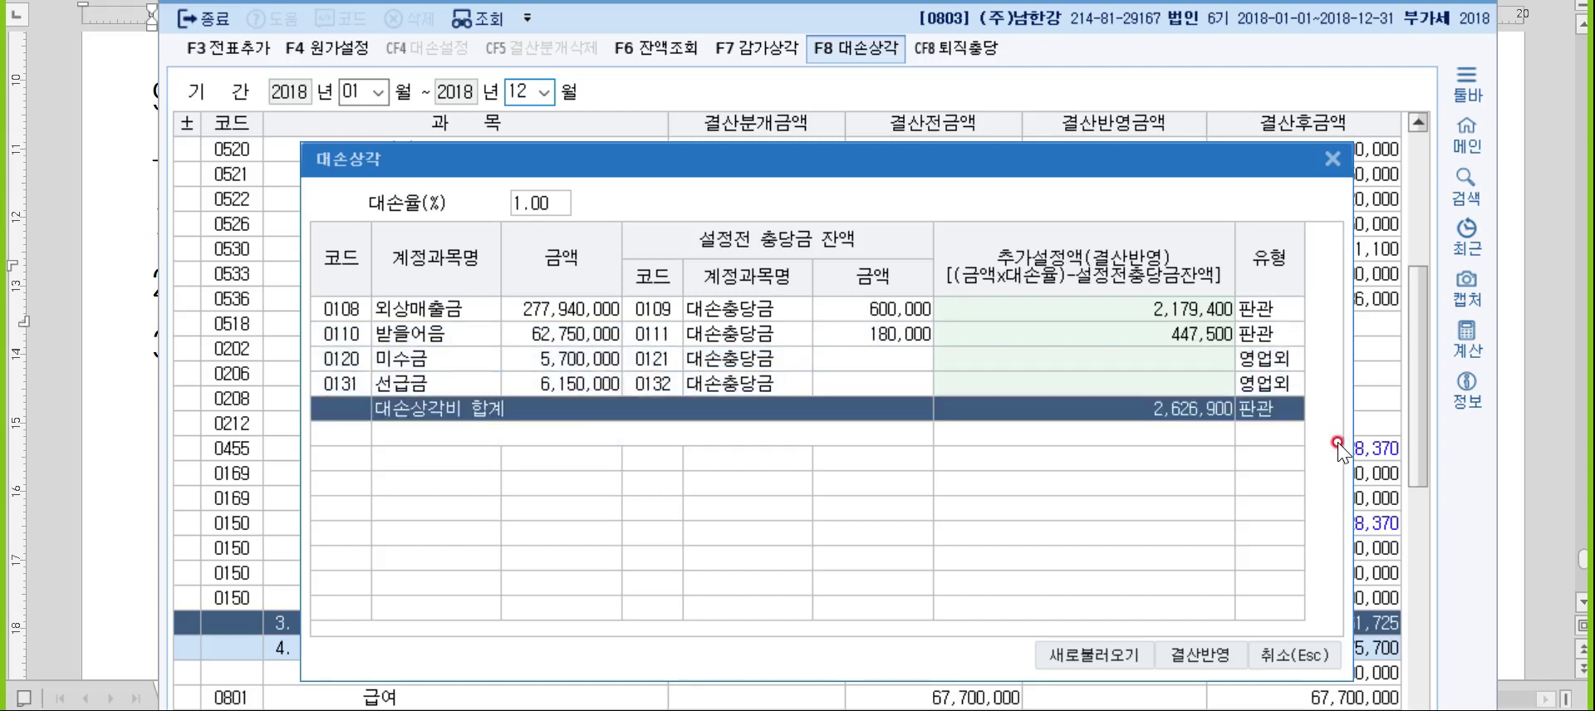
click(1189, 668)
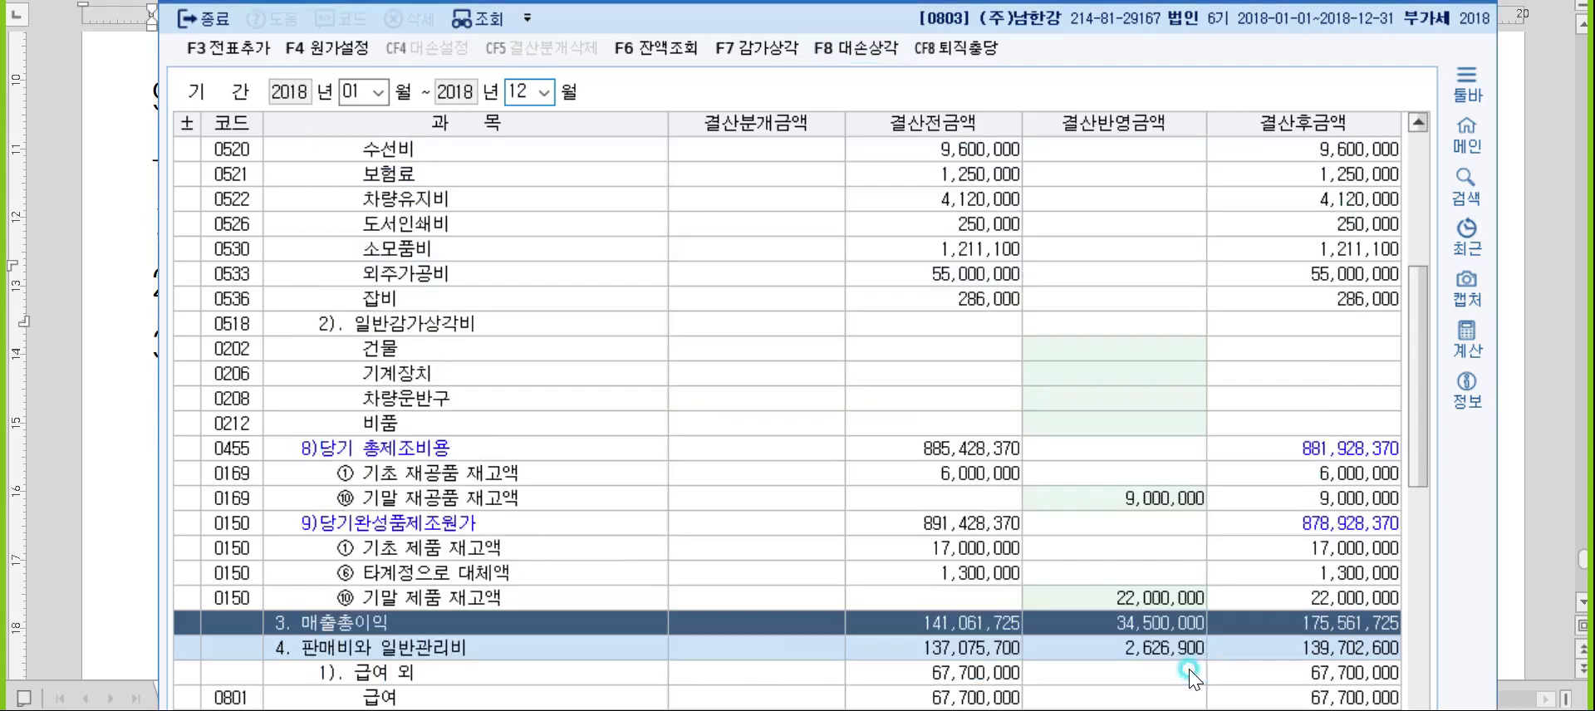
- Add the closing entries to the general vouchers with 전표추가 and confirm
click(213, 58)
click(876, 450)
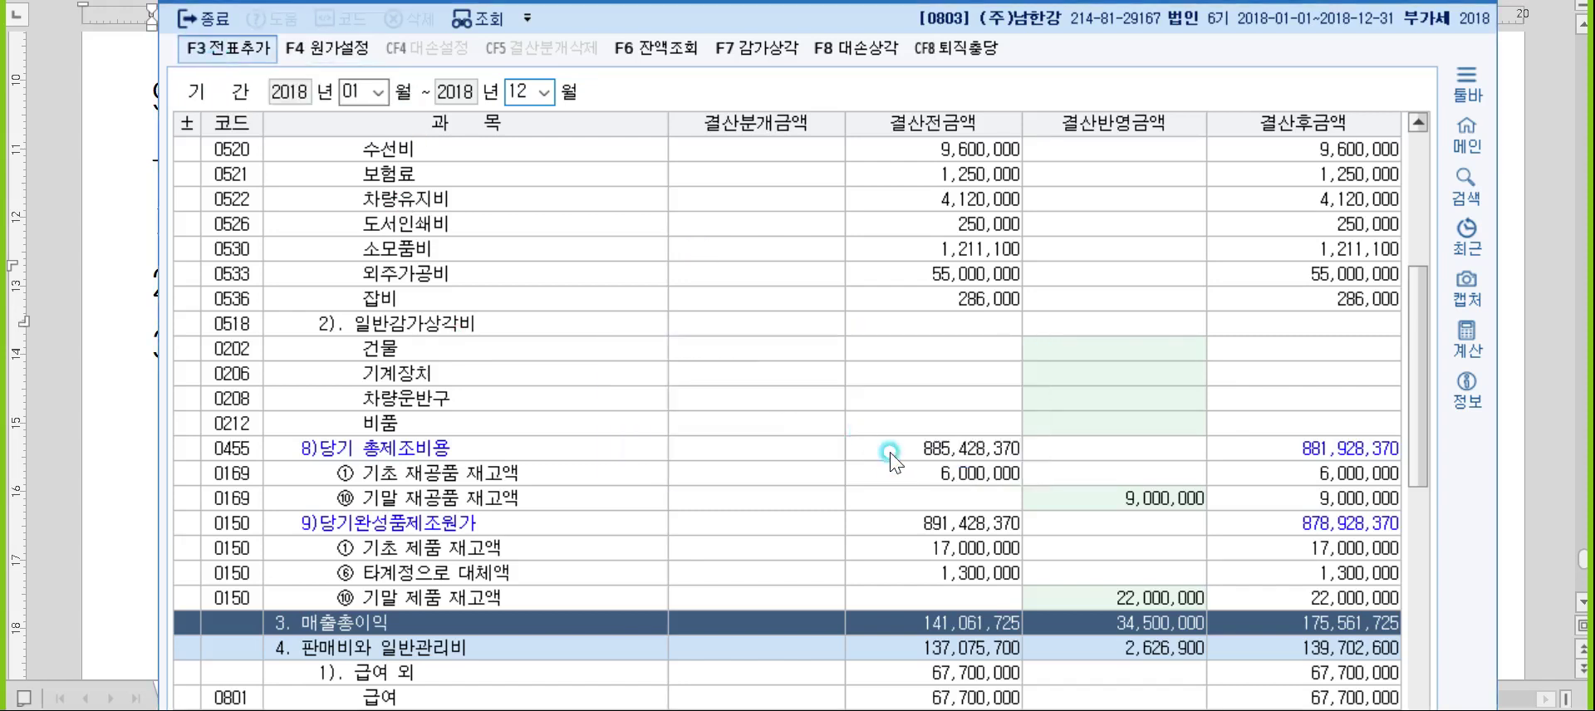
click(224, 48)
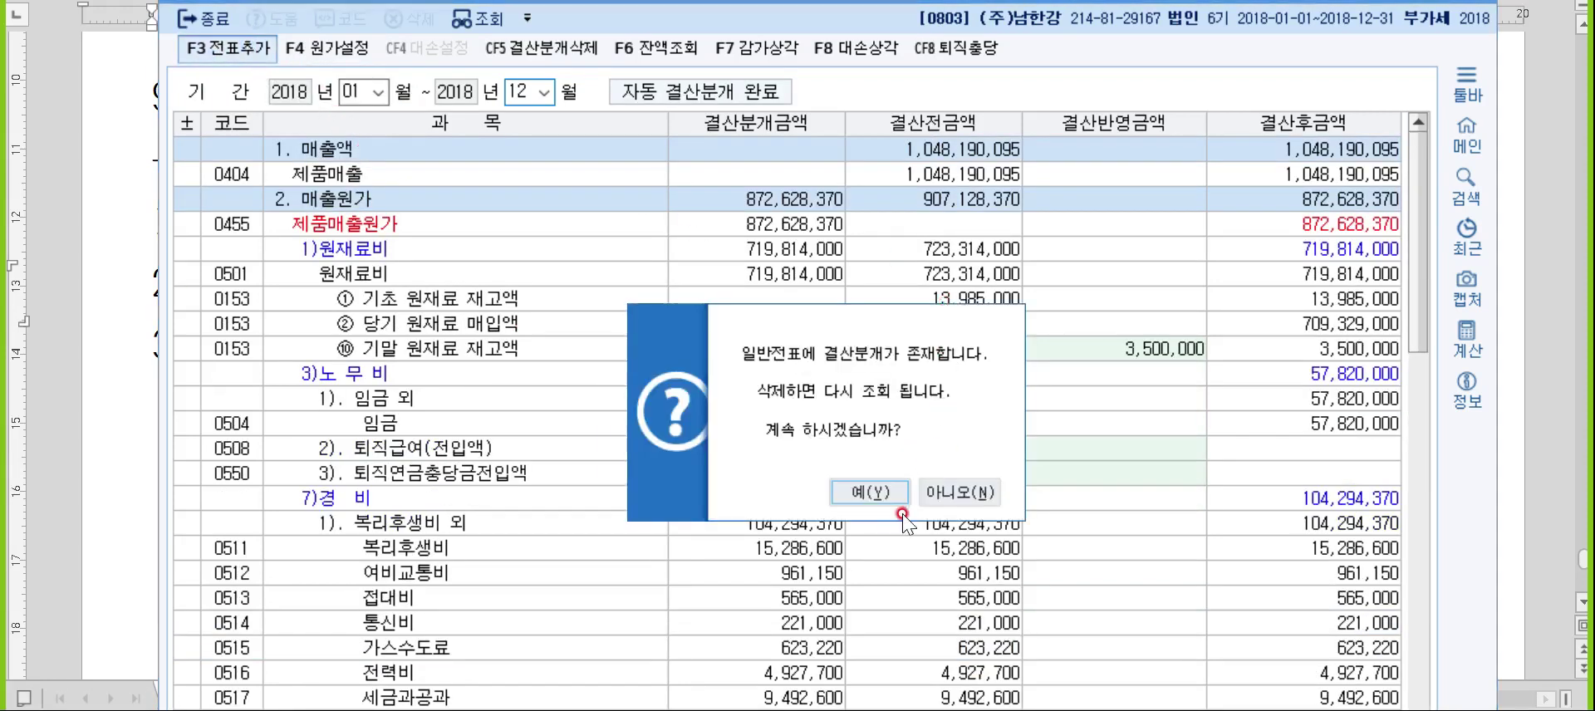
click(864, 494)
click(868, 452)
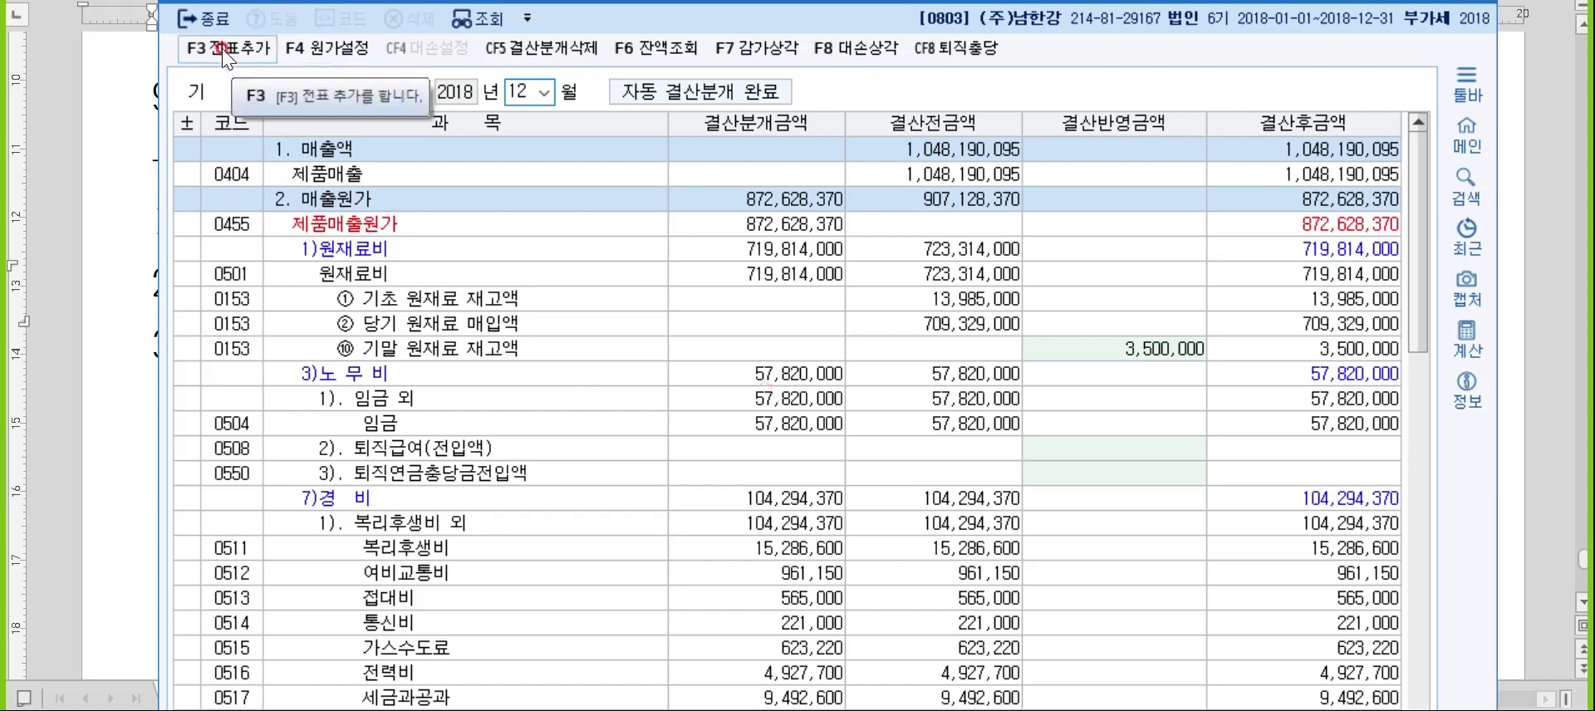
- Check the 자동 결산분개 완료 mark, close 결산자료입력 and return to the Korean document
click(1187, 349)
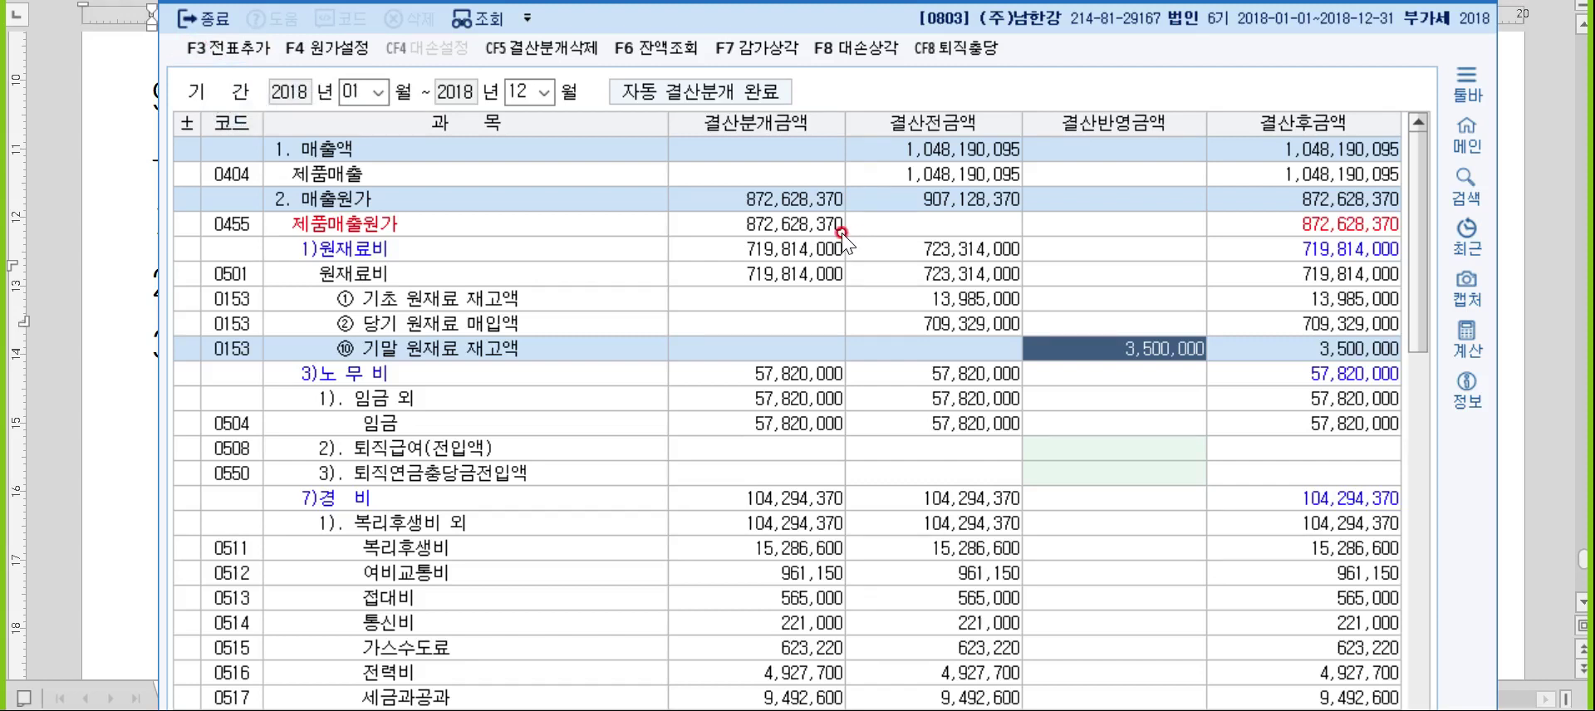
click(690, 93)
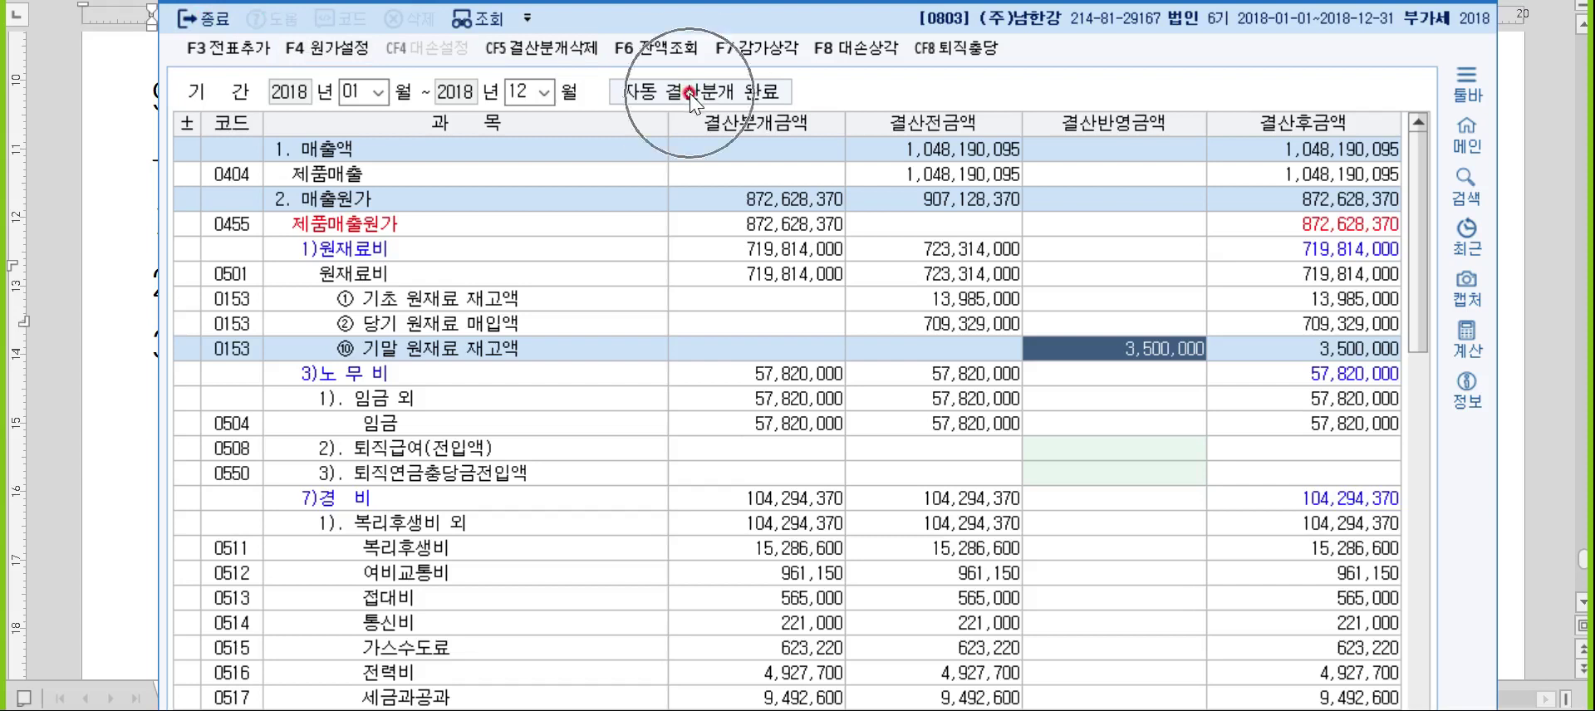
click(690, 93)
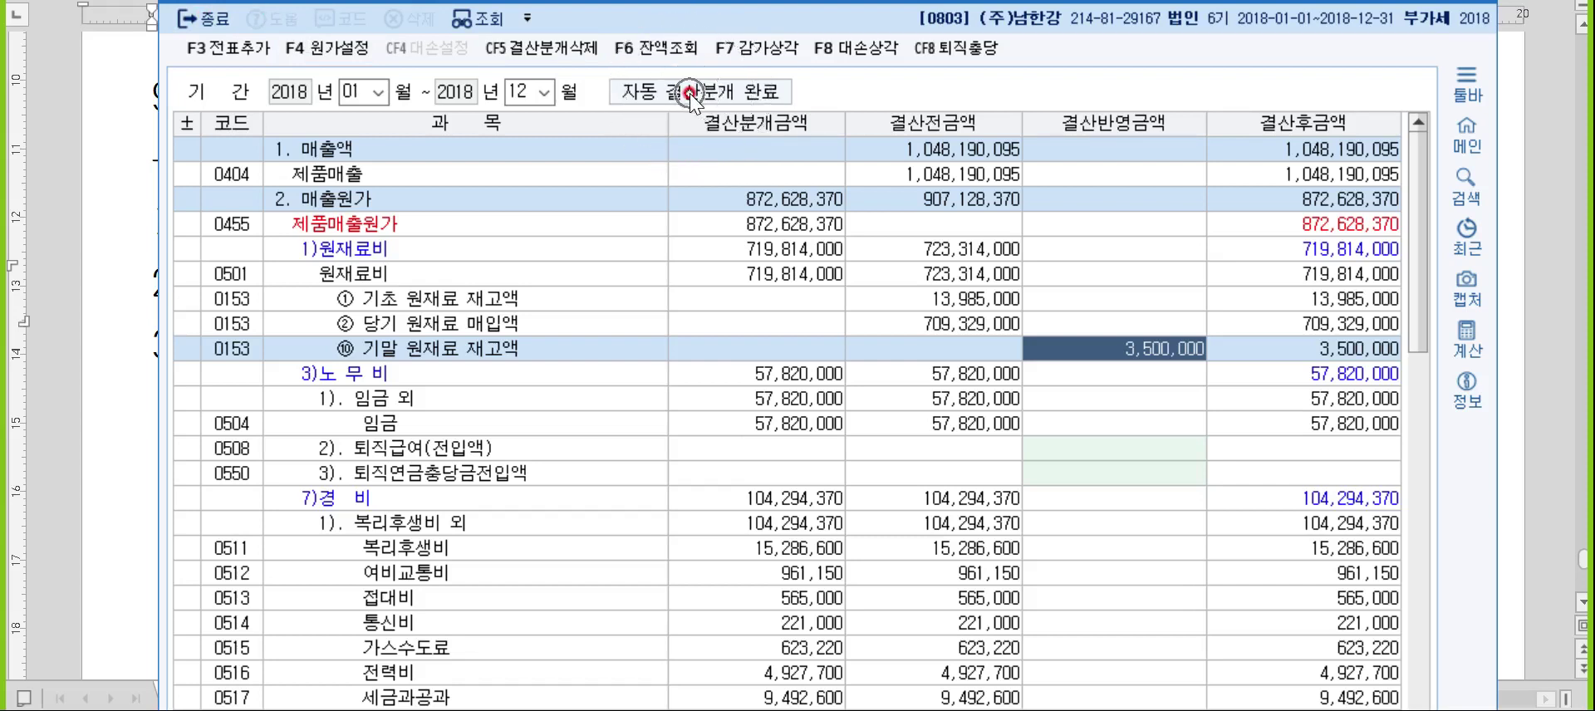
click(209, 20)
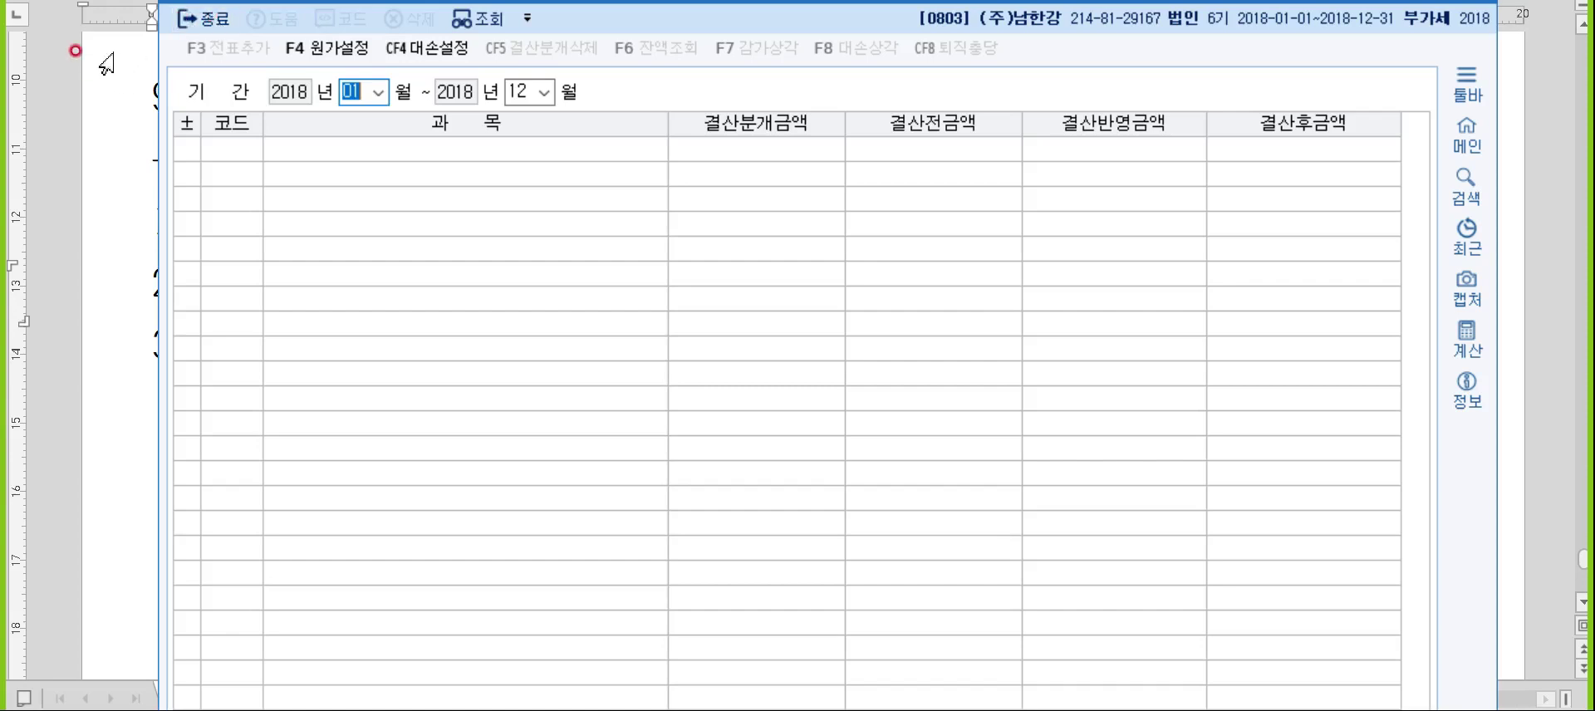
key(Escape)
key(alt+Tab)
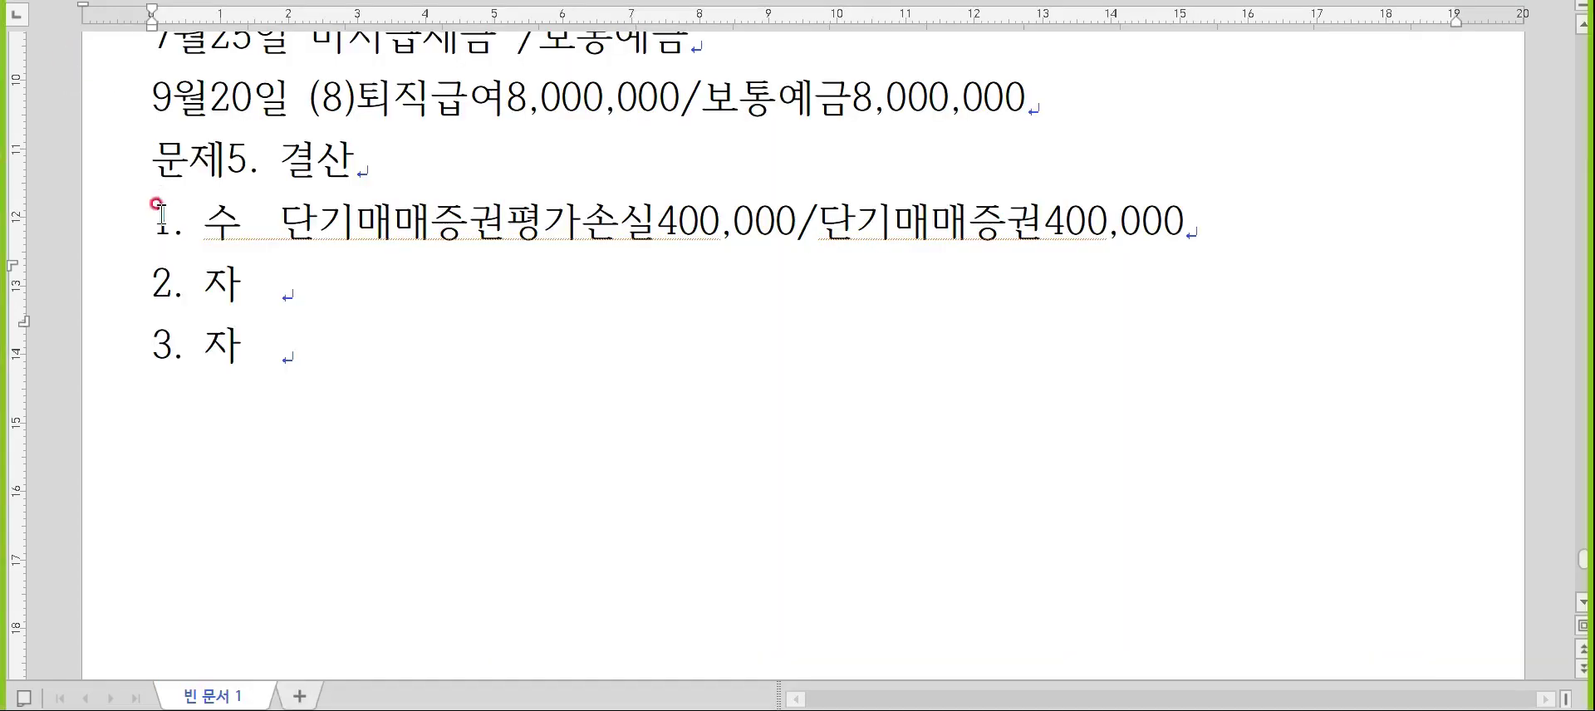
- Add the heading 문제6. 조회 on a new, unnumbered line below item 3 of 문제5
click(260, 356)
key(Return)
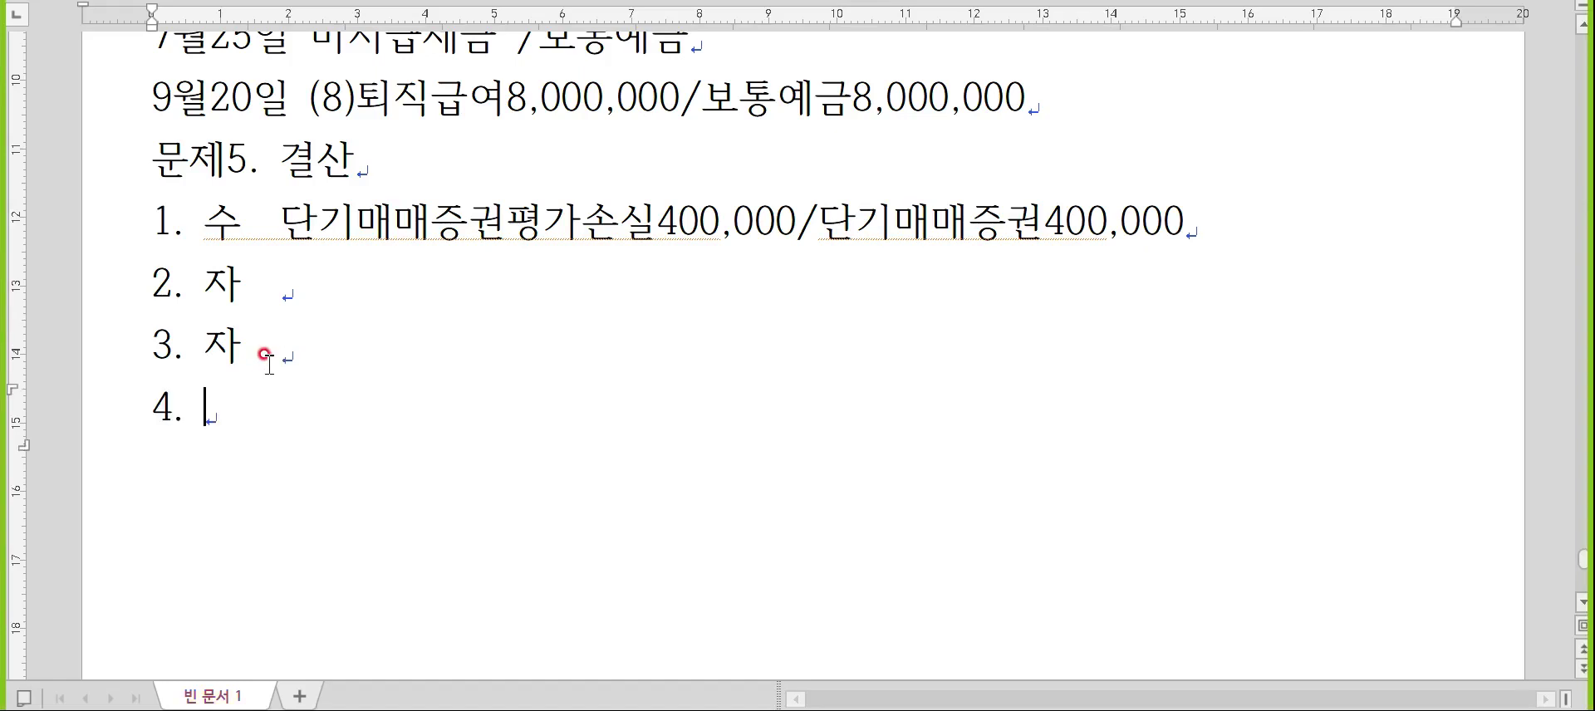
text(문)
key(BackSpace)
key(BackSpace)
key(BackSpace)
key(BackSpace)
text(문제6. 조회)
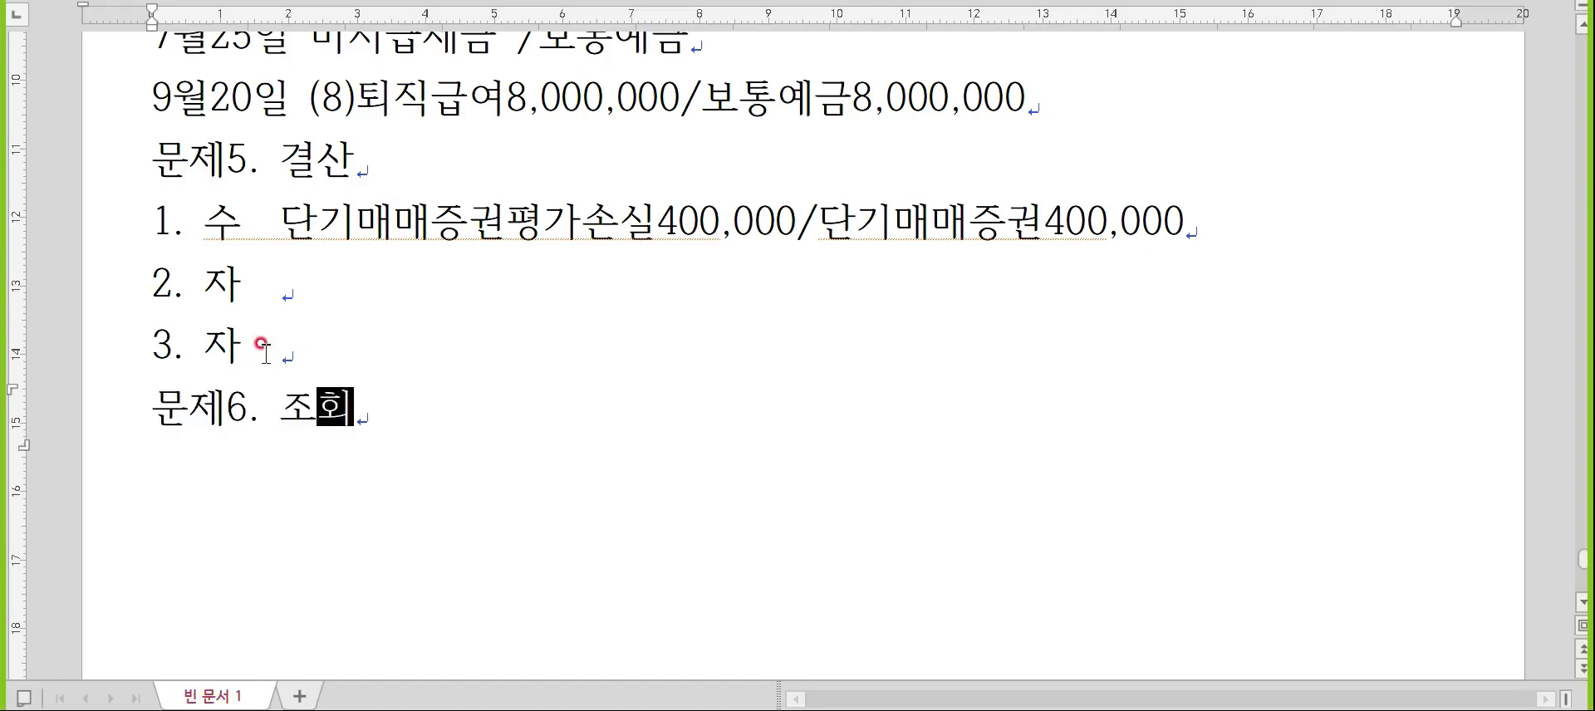
key(Return)
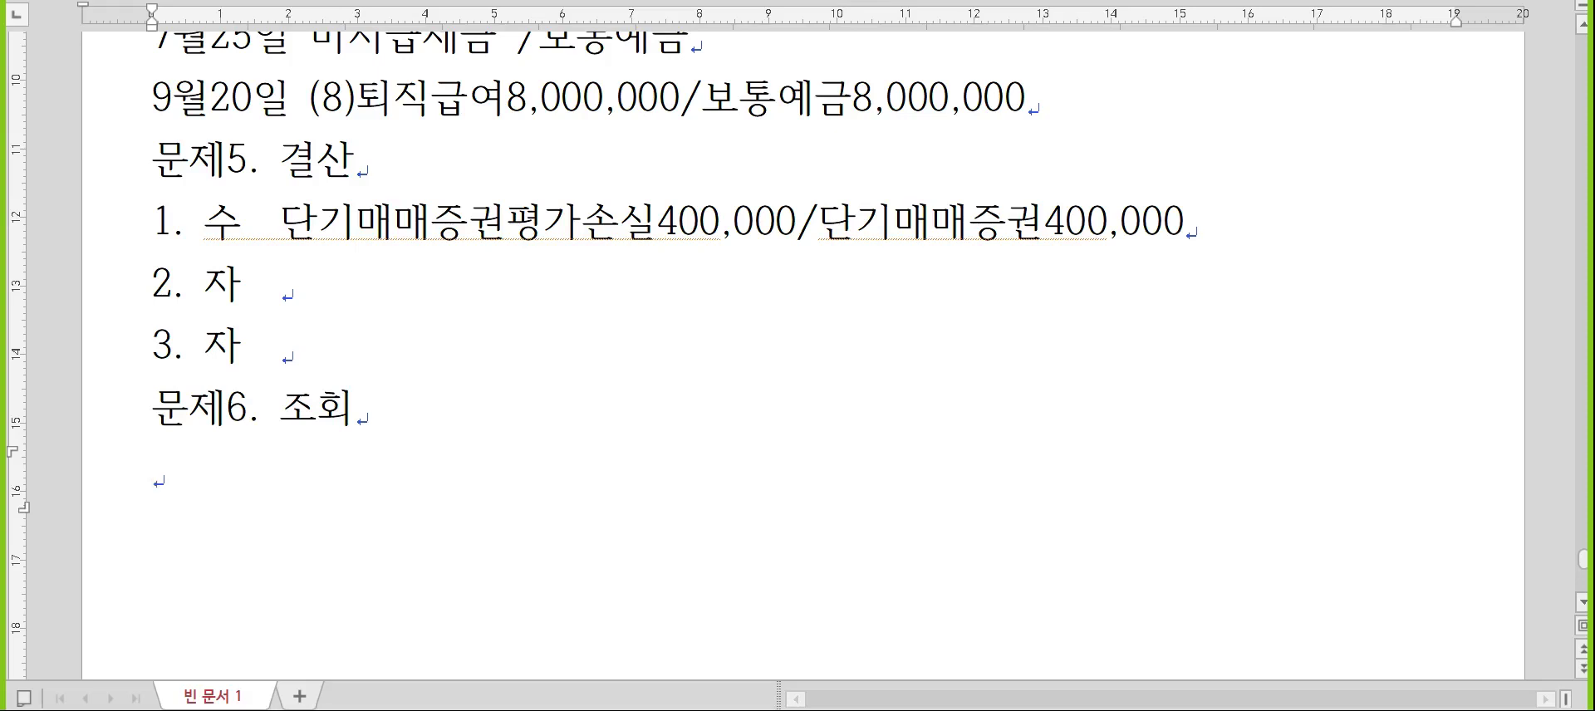
- Write item 1 under 문제6 as "부가세 - 금액 : 부가세신고서"
text(1. 부가세 )
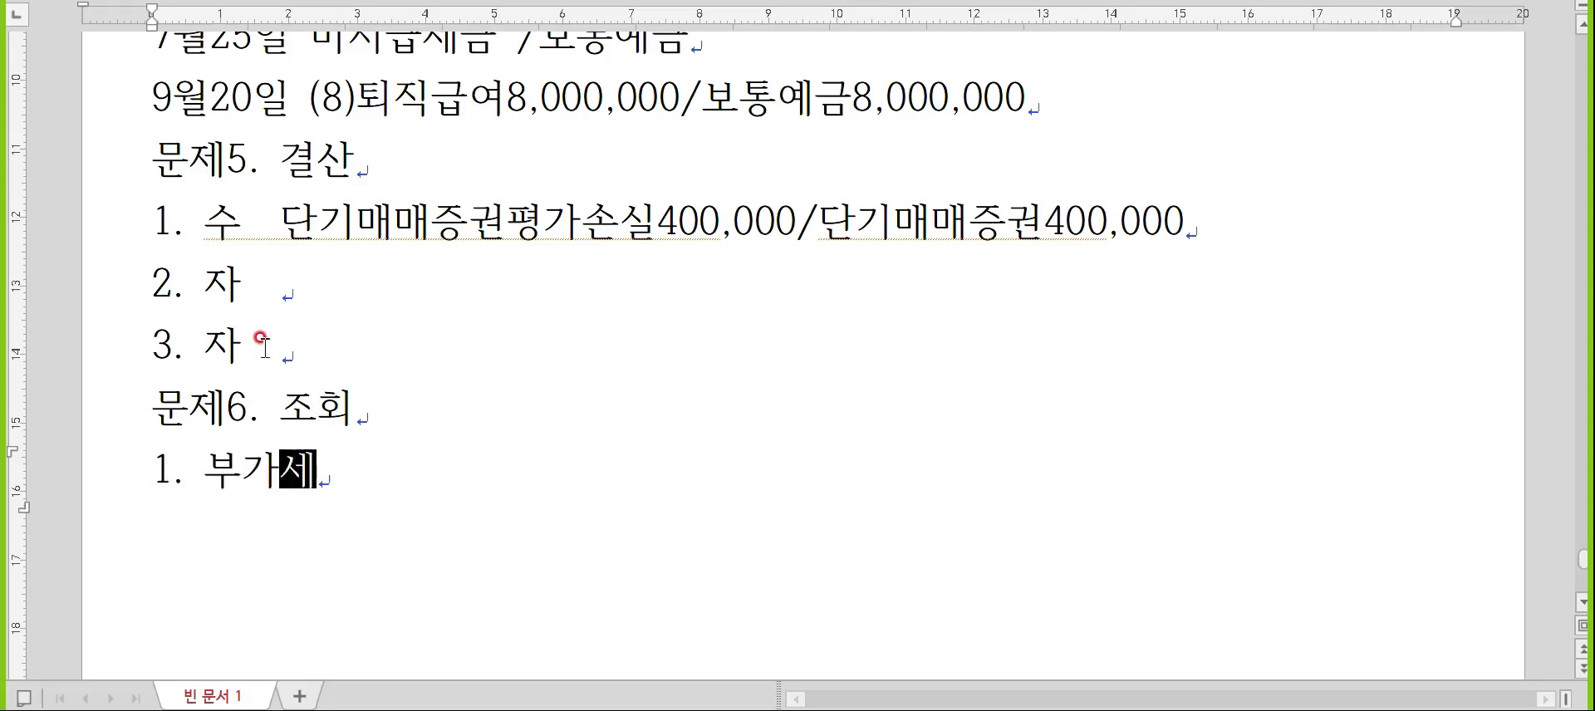
text(- 금액)
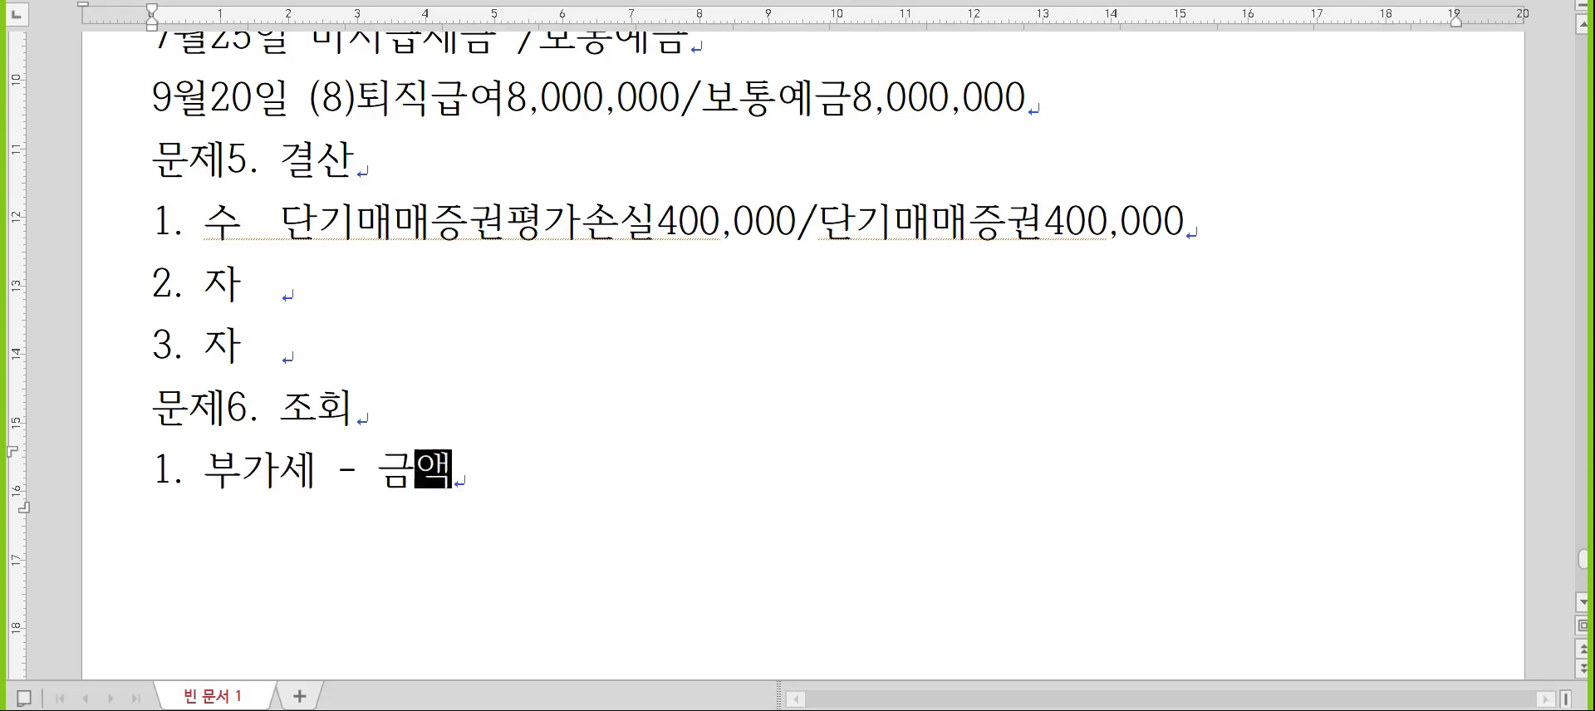
text( : 부가세시노서)
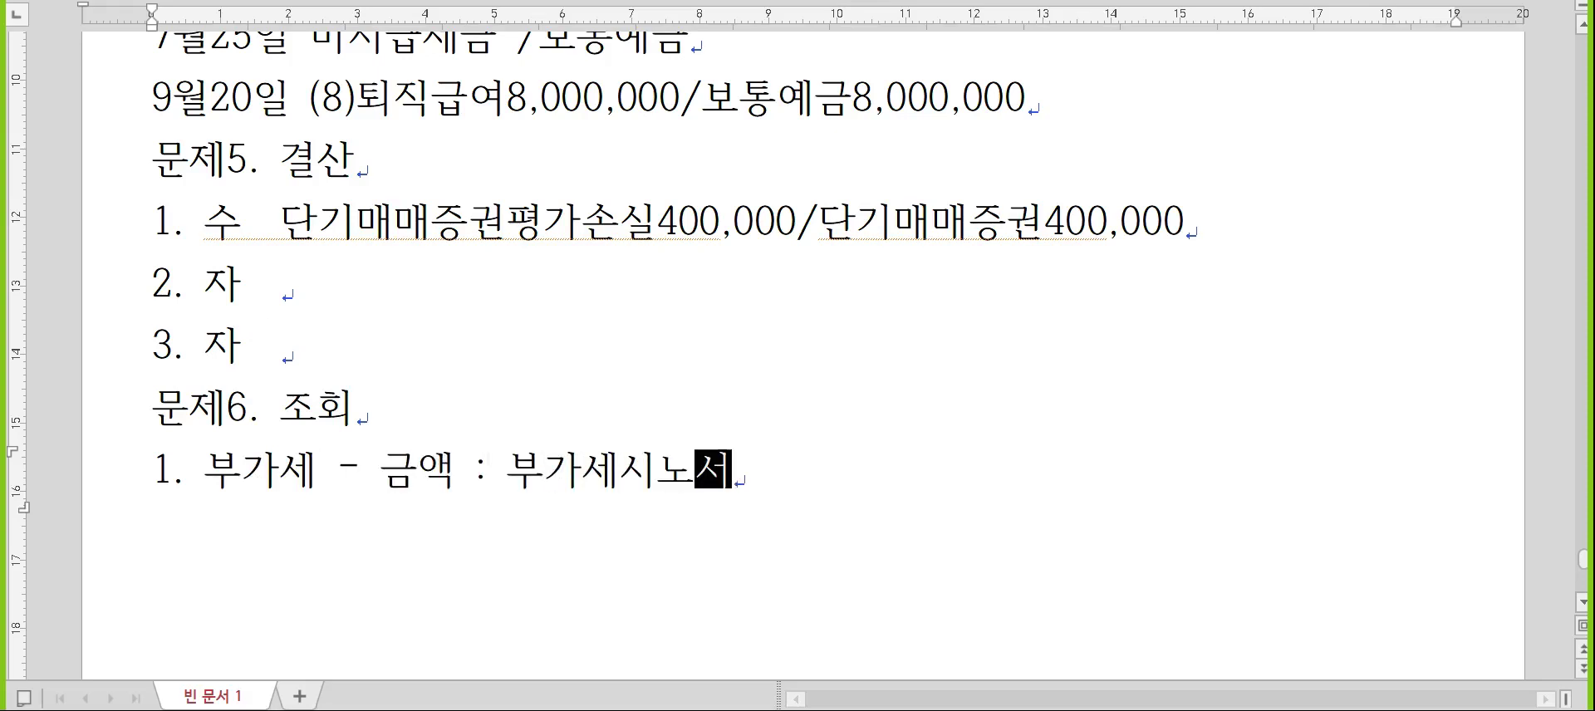
key(BackSpace)
key(BackSpace)
text(ㄴ고서)
key(Return)
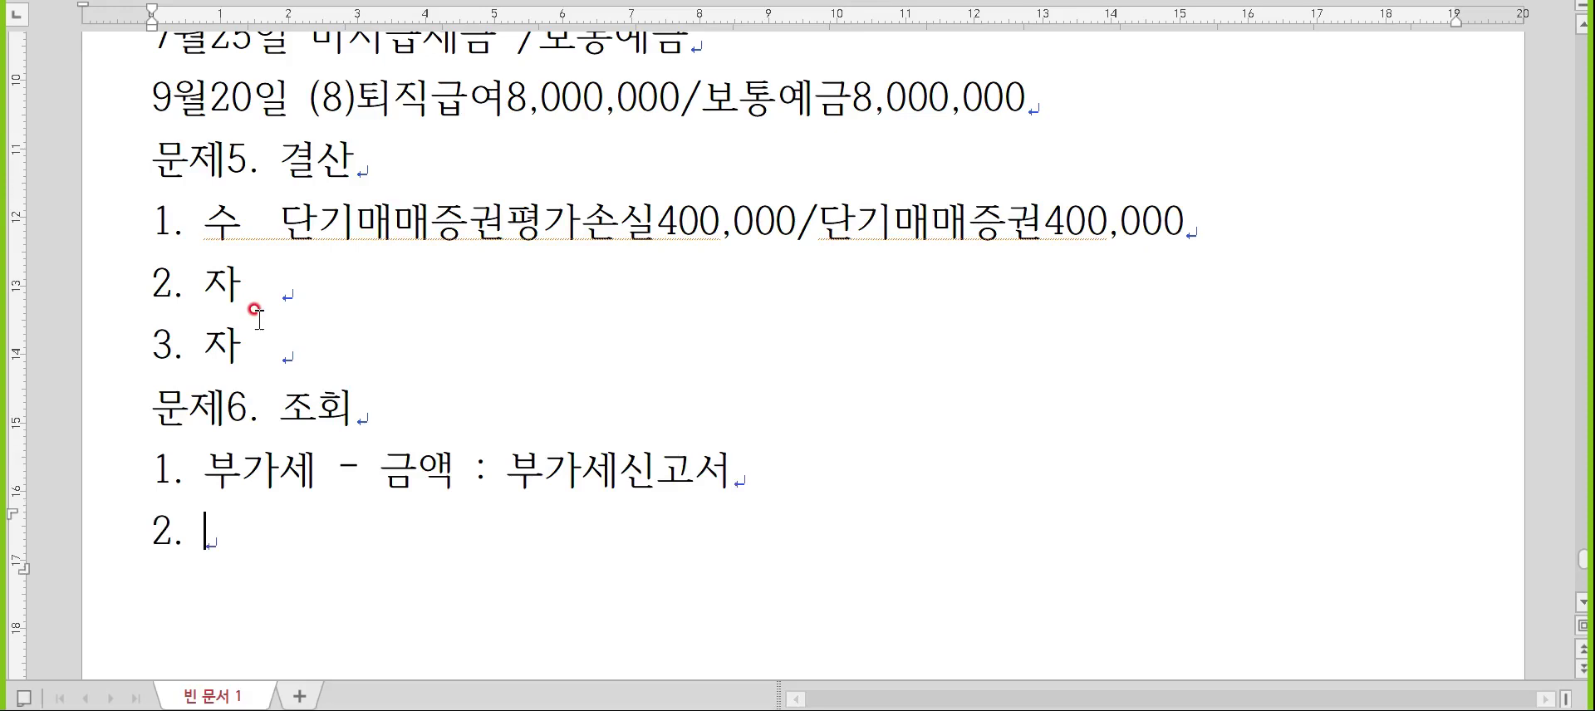
- Write item 2 under 문제6 as "현재 - 재무상태표"
text(현재 - 잼)
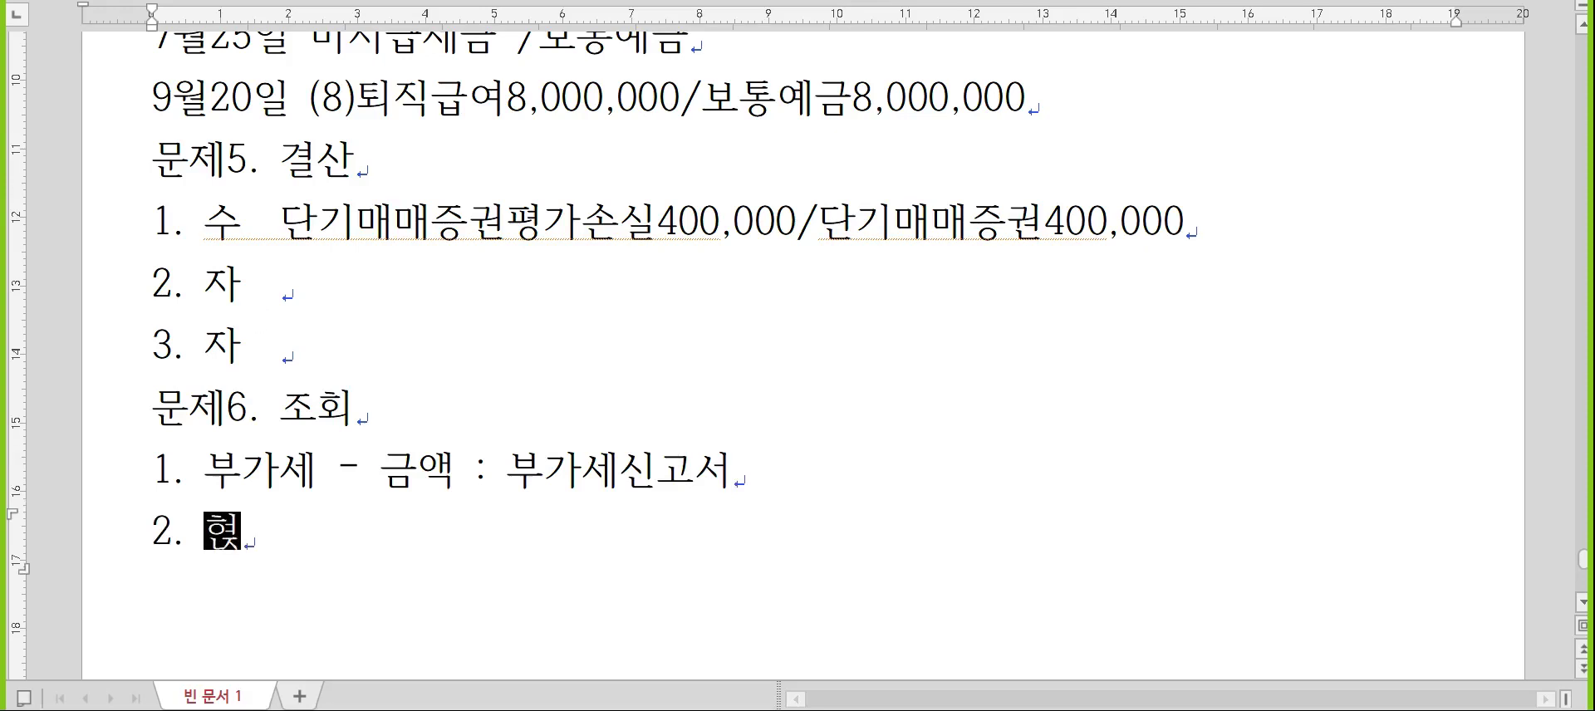
text(ㅜ상태표)
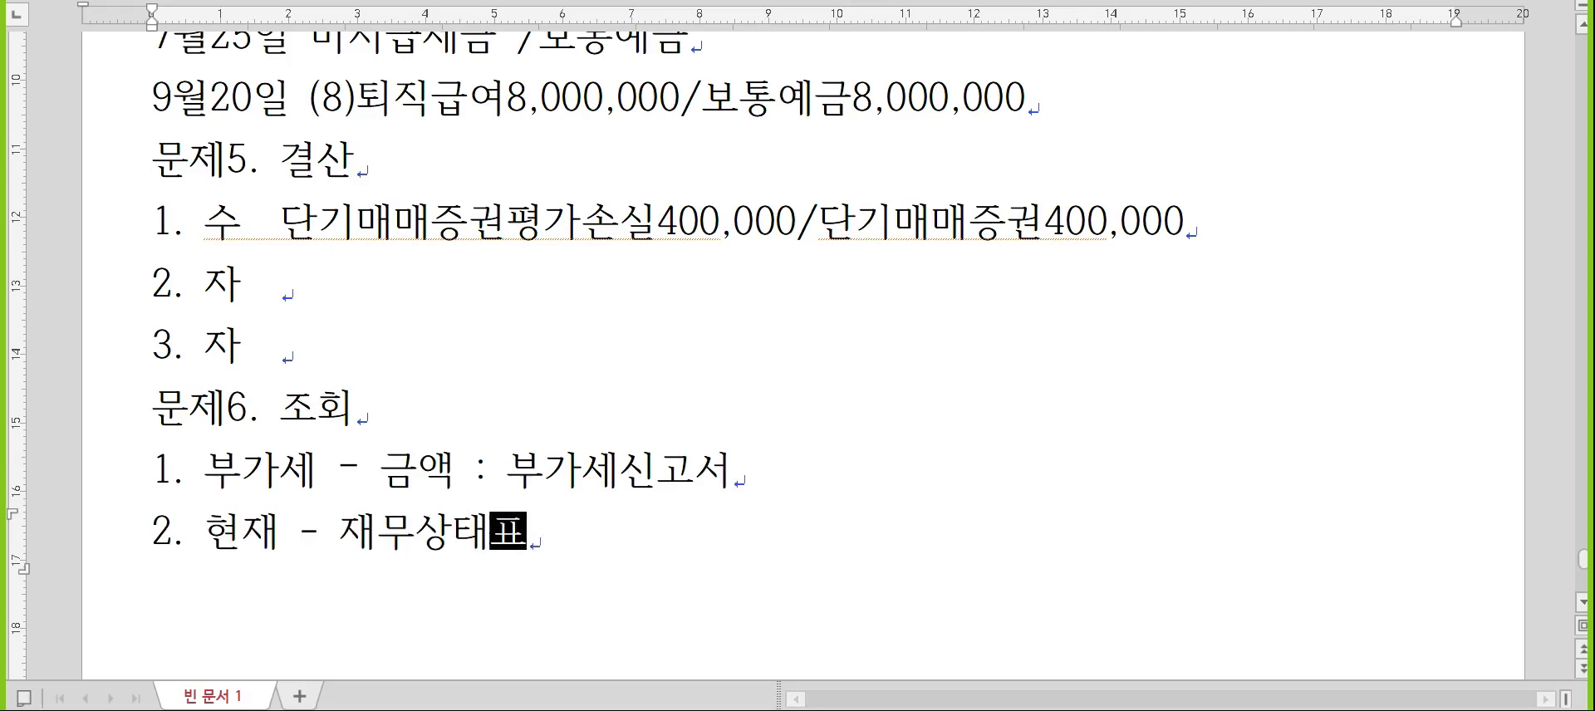
key(Return)
- Write item 3 as "가장 적게 월 - 계정과목(총계정원장)" and remove the empty number 4 on the following line
text(가장 적게 월)
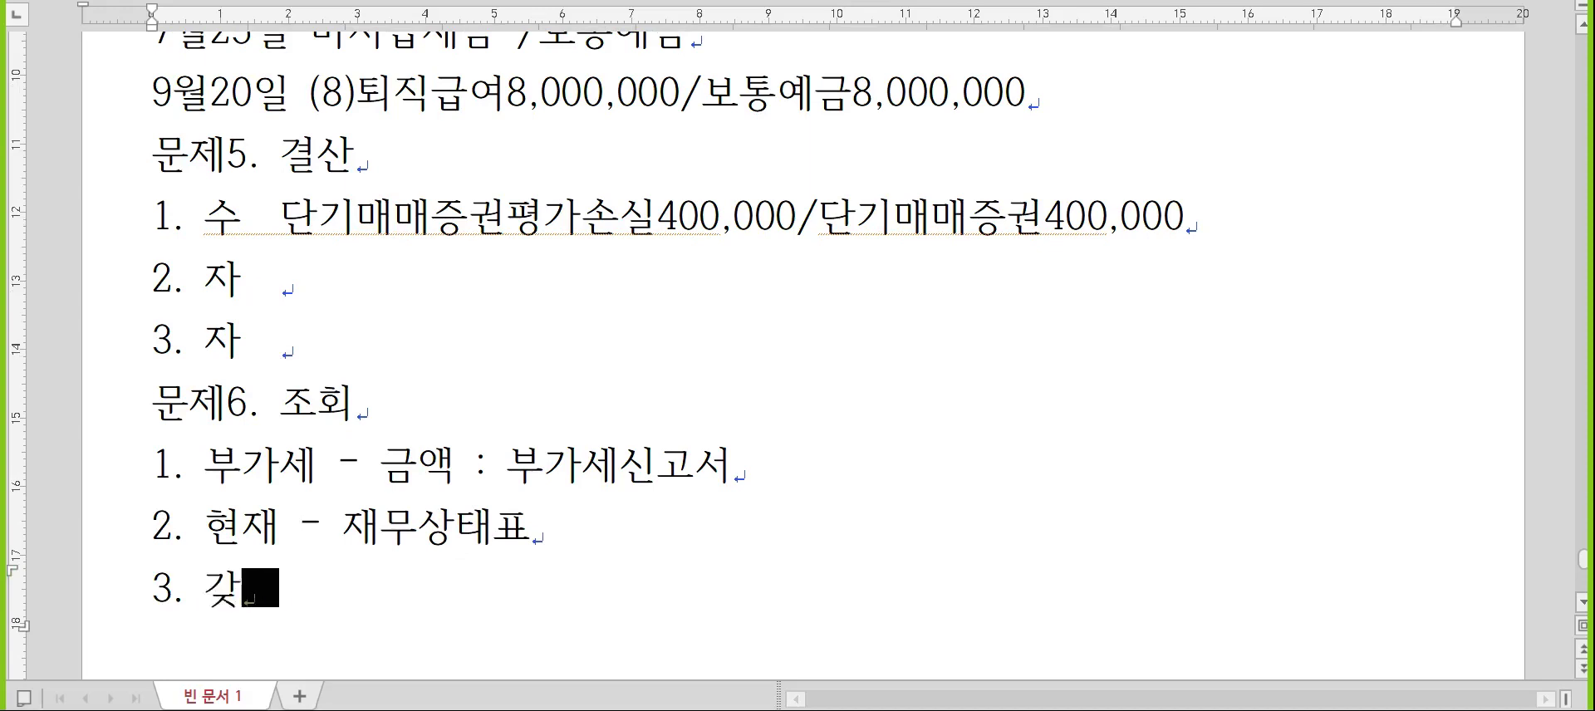
text( - 걋ㅇㄱ)
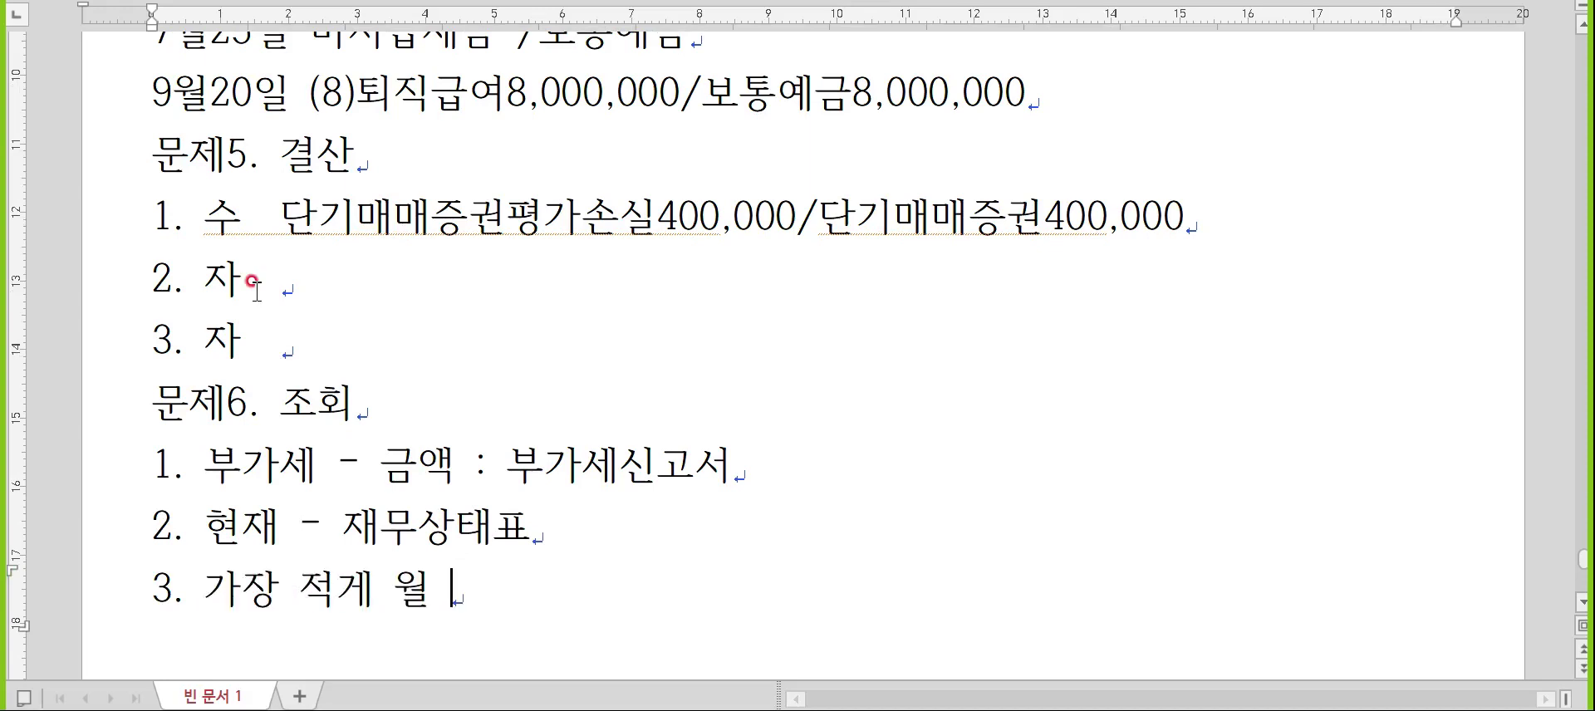
key(BackSpace)
key(BackSpace)
key(BackSpace)
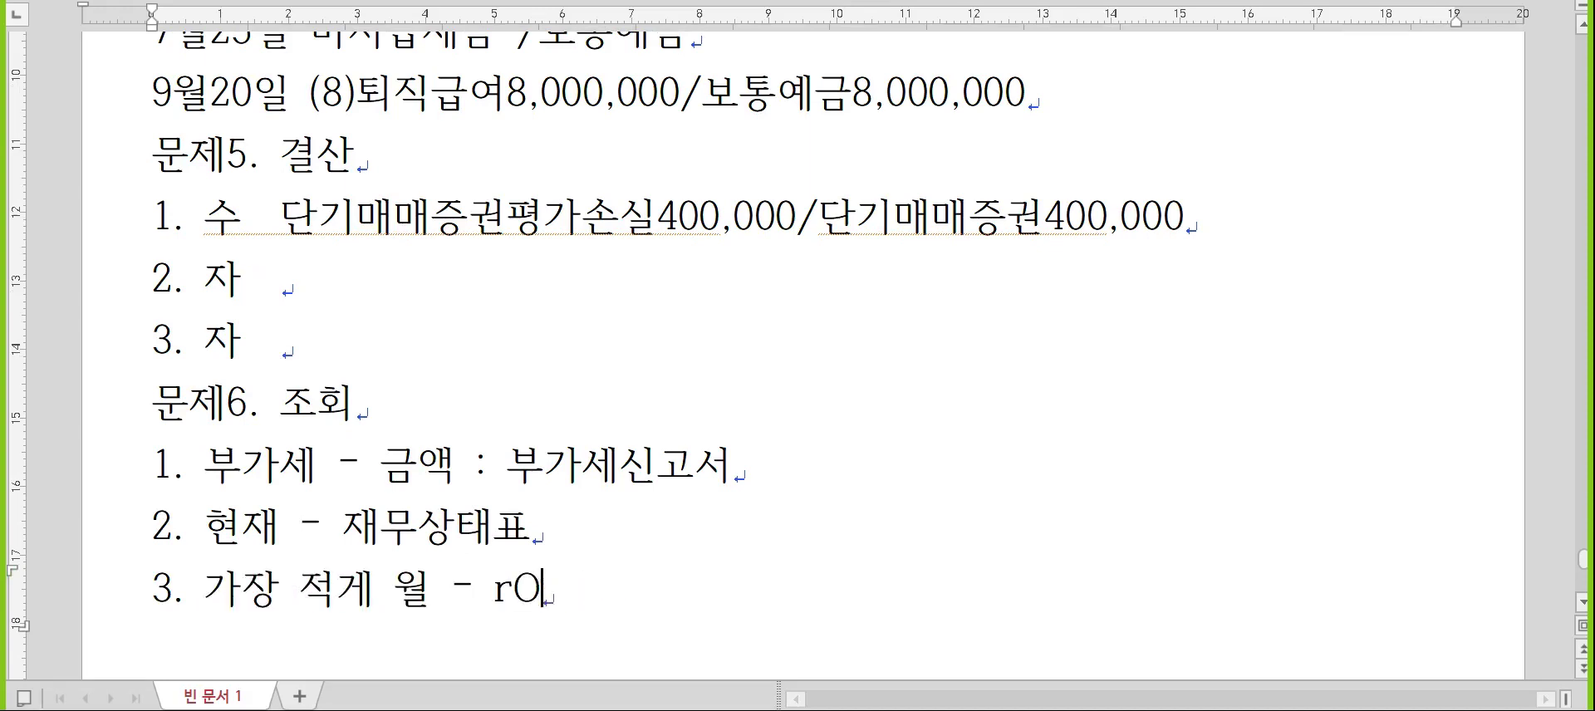
text(계정과)
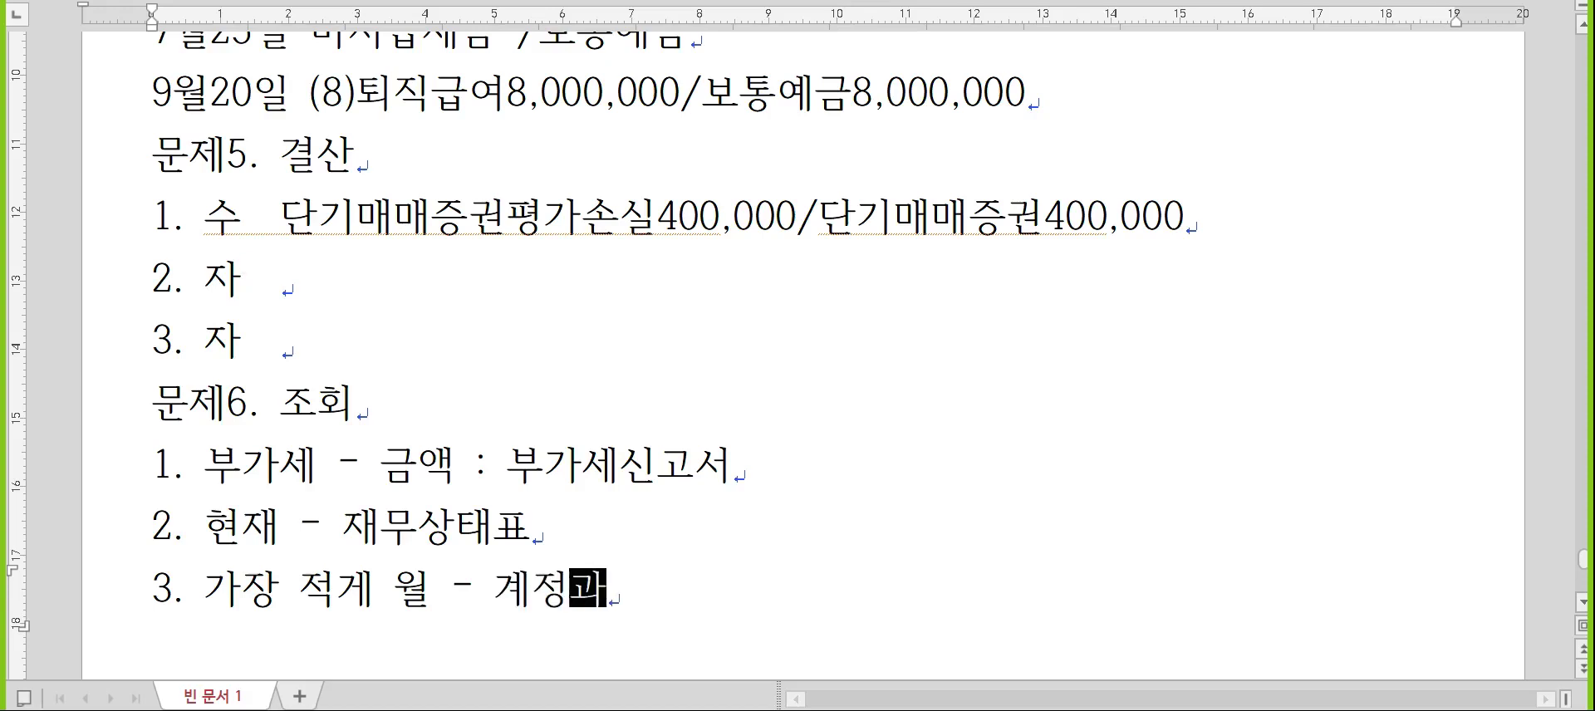
text(목(총ㅇ)
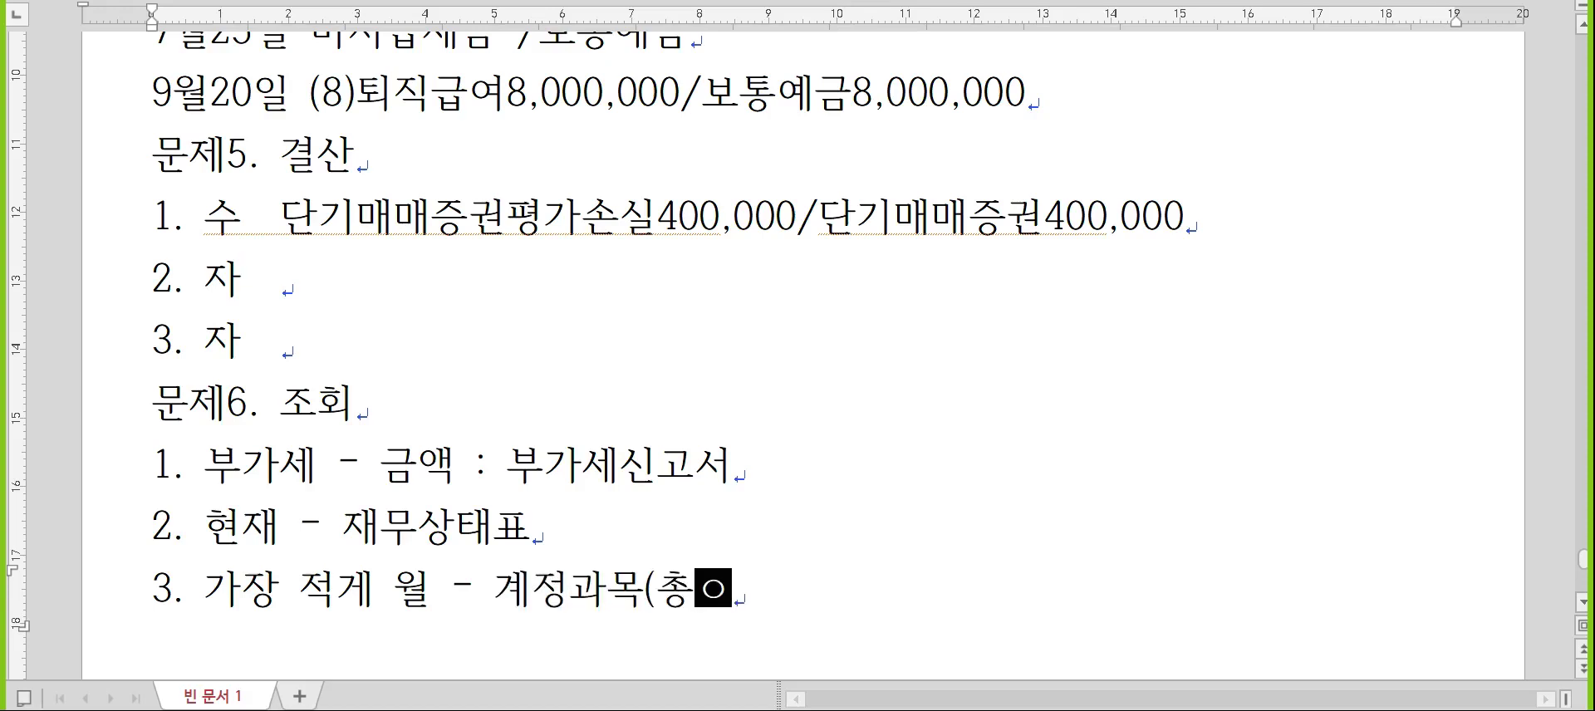
key(BackSpace)
text(계정원장))
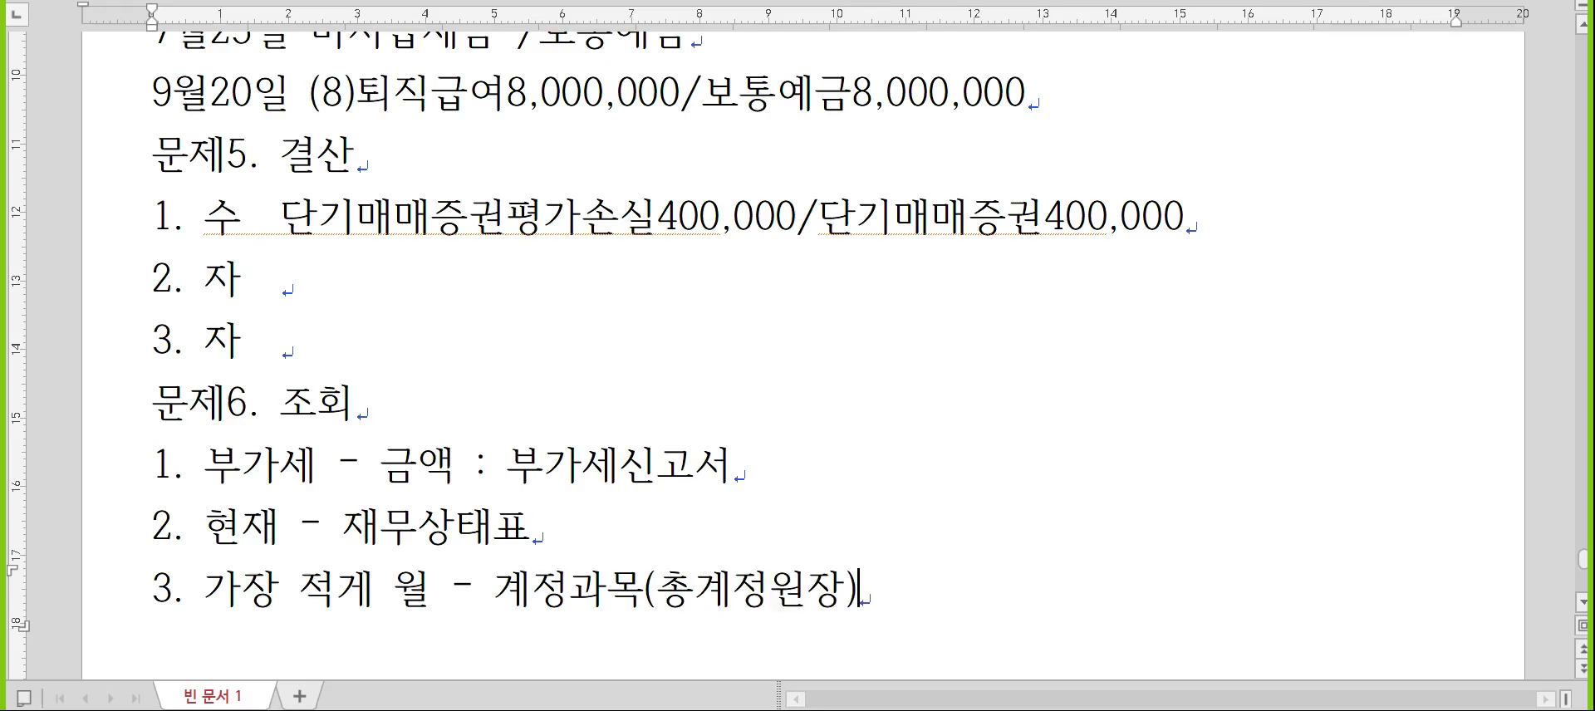
key(Return)
scroll(258, 258, down, 2)
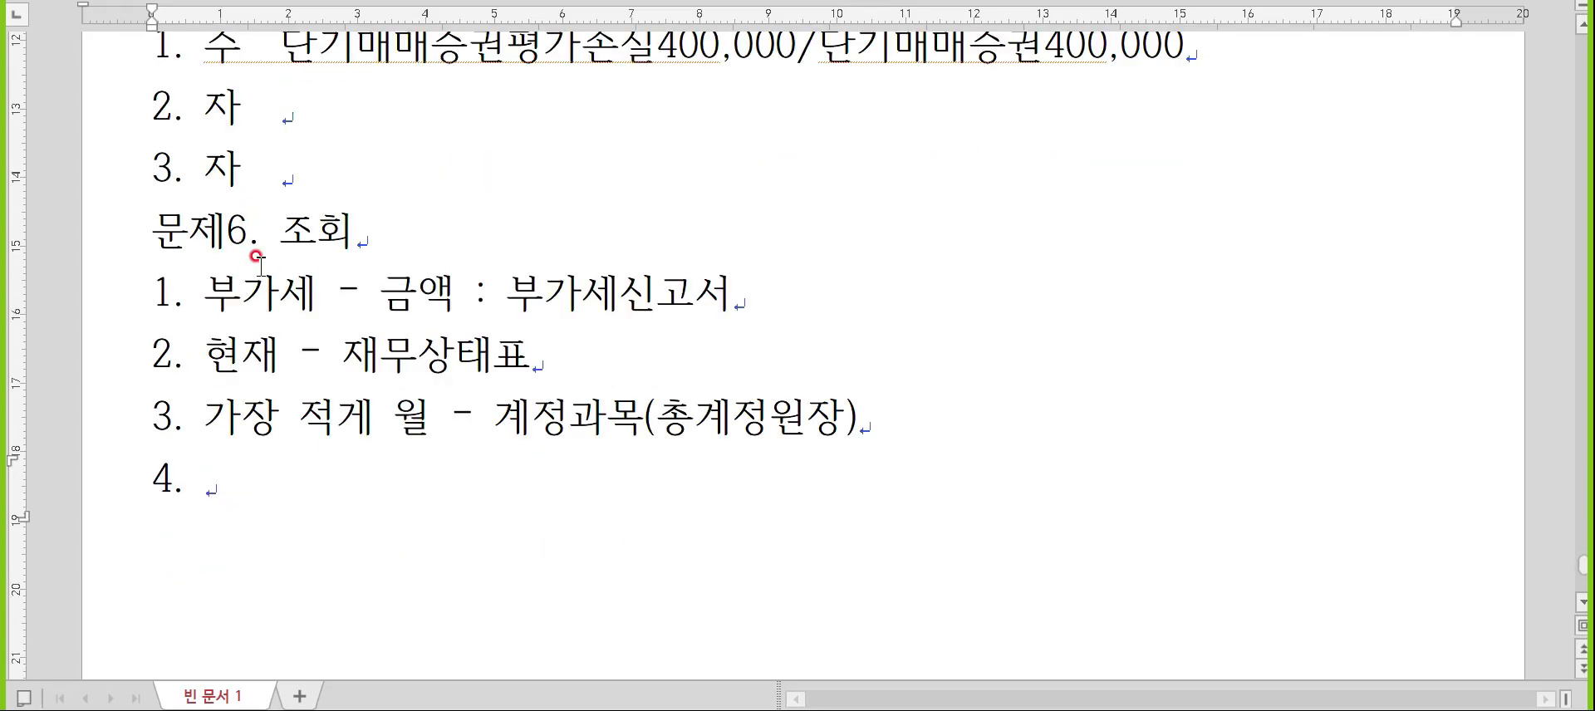
scroll(257, 259, down, 2)
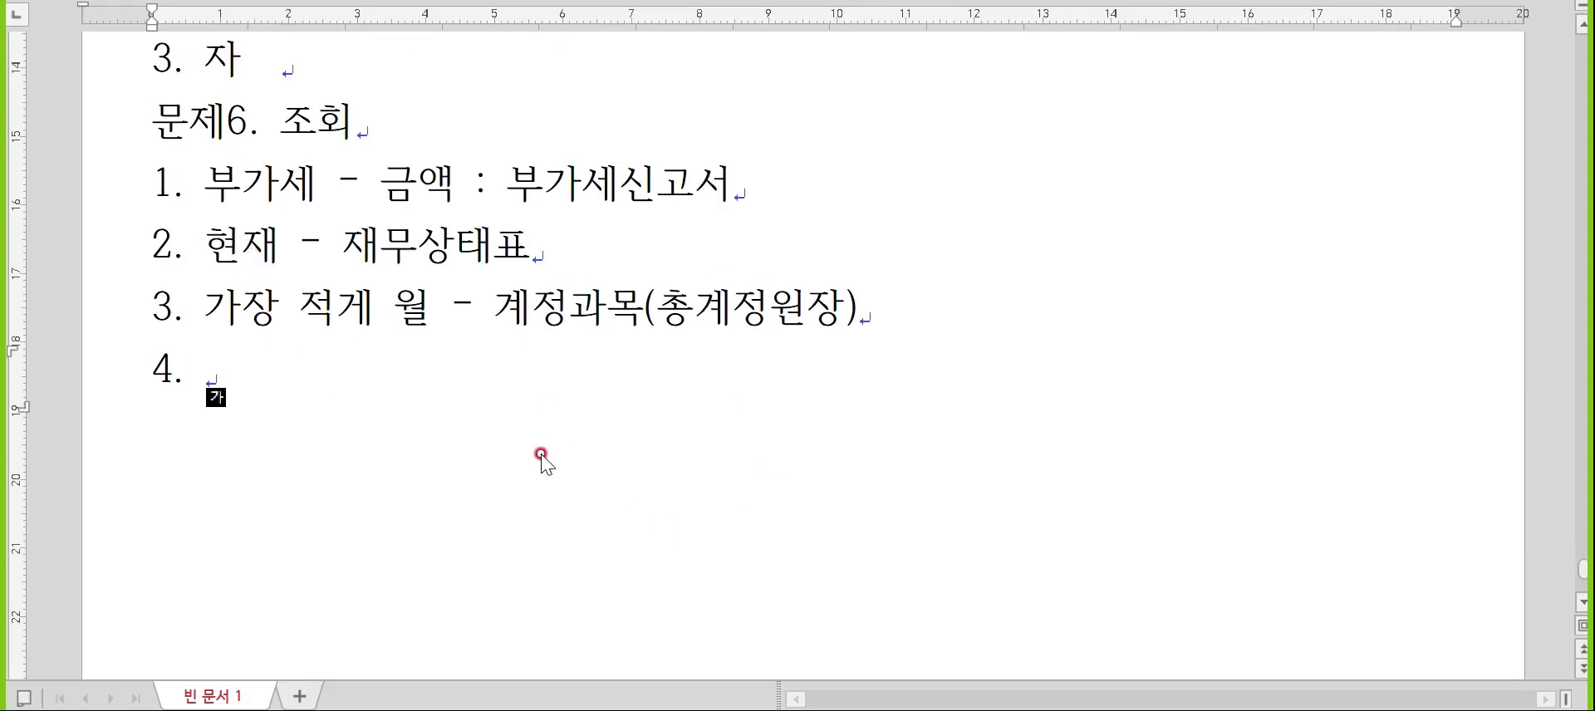
click(505, 370)
key(BackSpace)
- Switch to KcLep, open 부가가치세신고서 and query the period from 4월 1일 to 6월 30일 2018
key(alt+Tab)
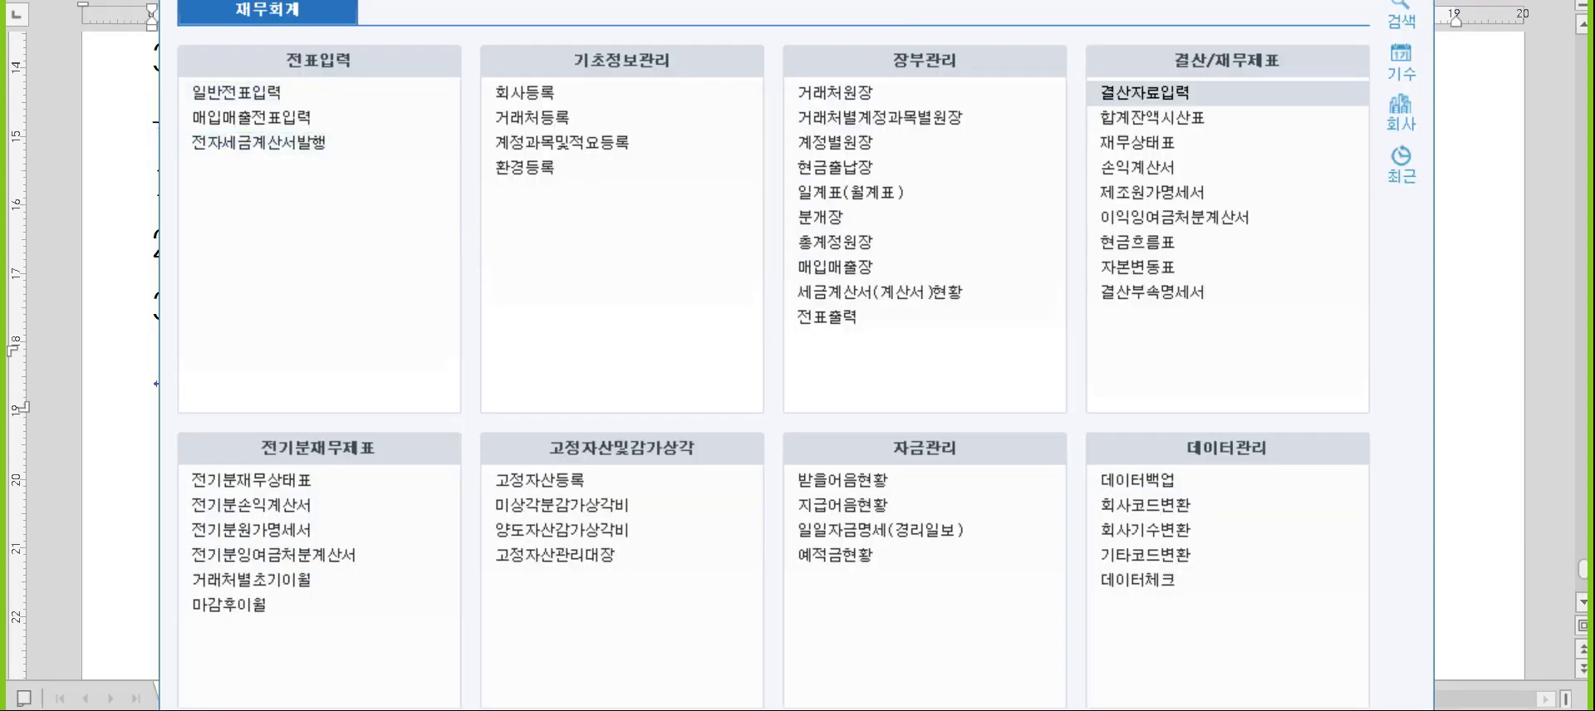
click(301, 2)
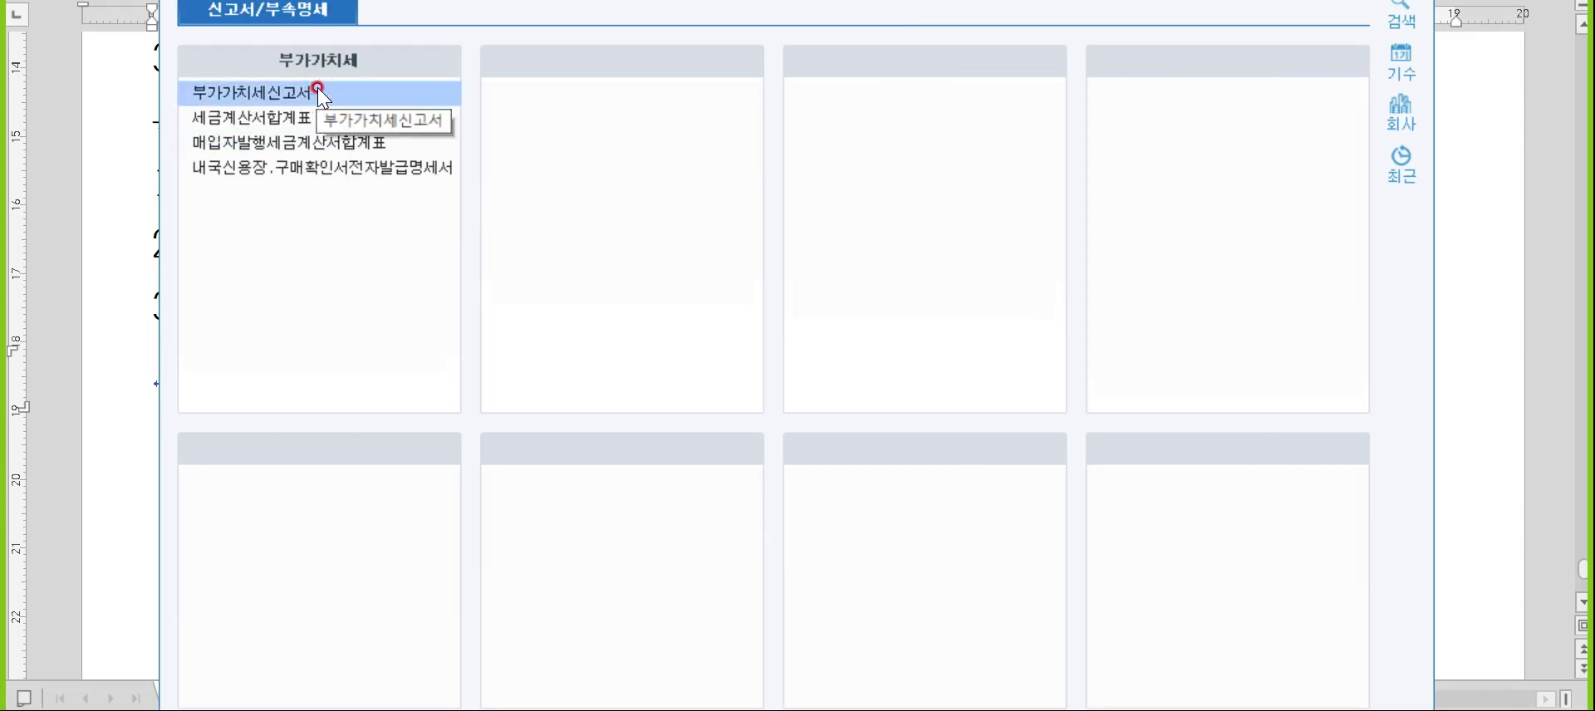
click(316, 88)
text(4)
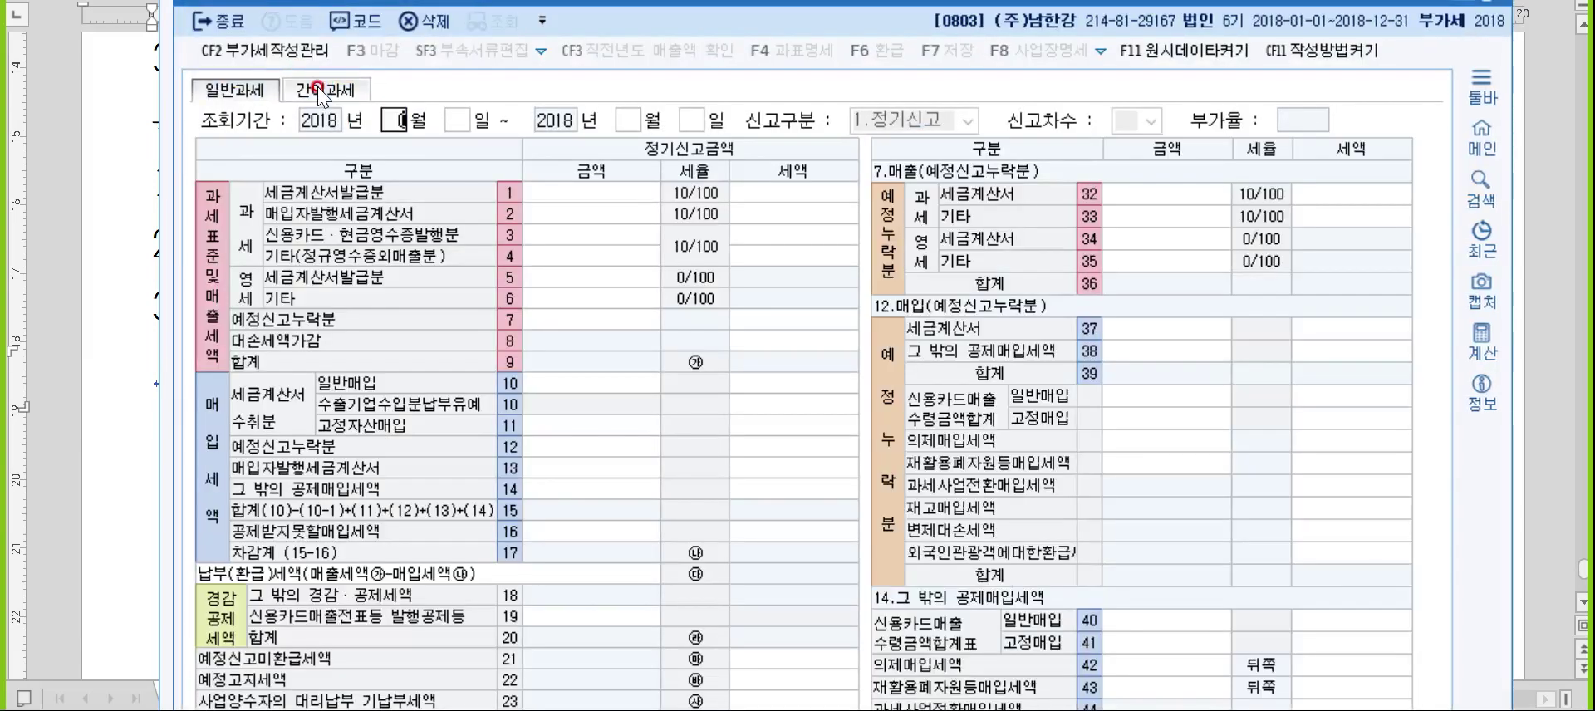
key(Return)
text(1)
key(Return)
text(6)
key(Return)
text(30)
key(Return)
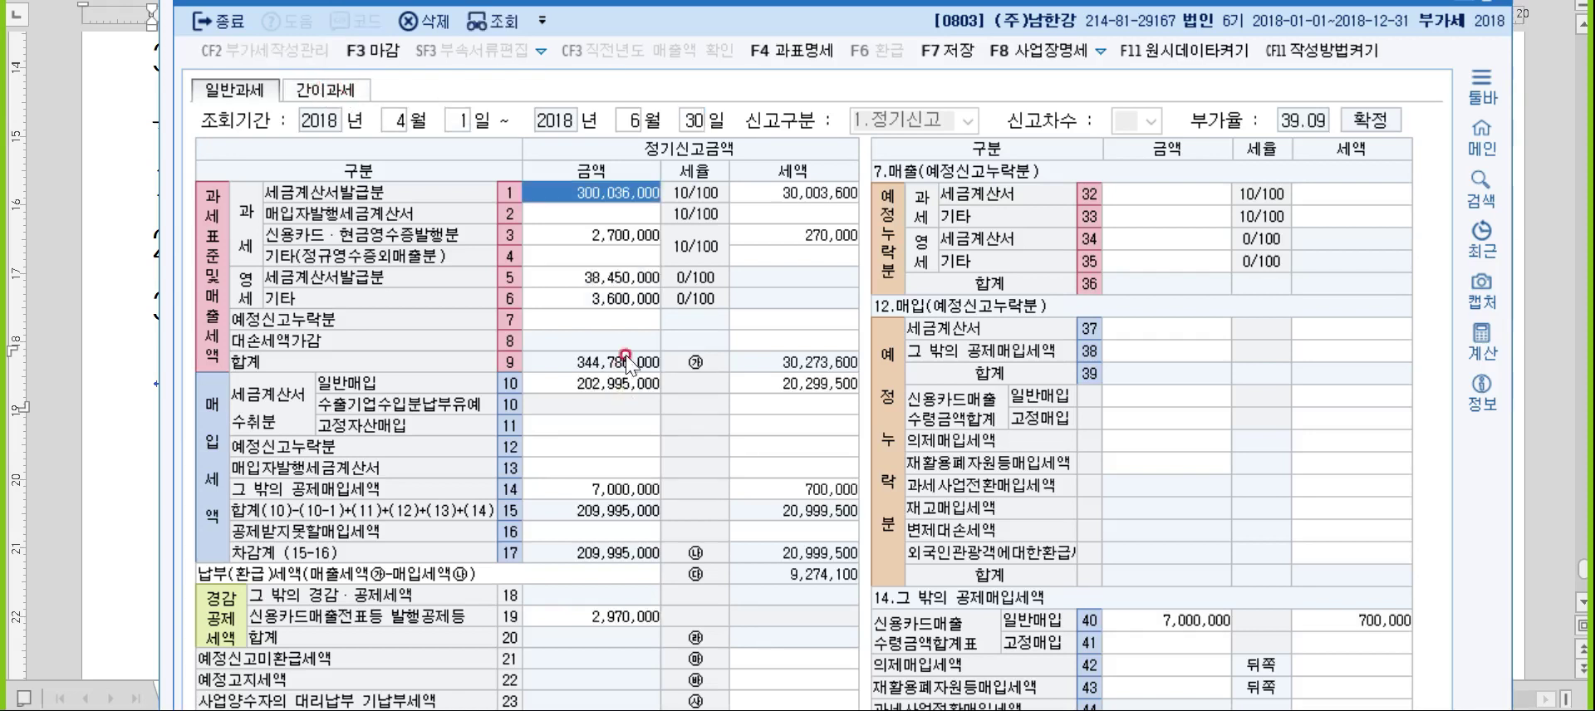
- Read the 영세 세금계산서발급분 amount and record 38,450,000 after 부가세신고서 in item 1 of the Korean document
click(629, 277)
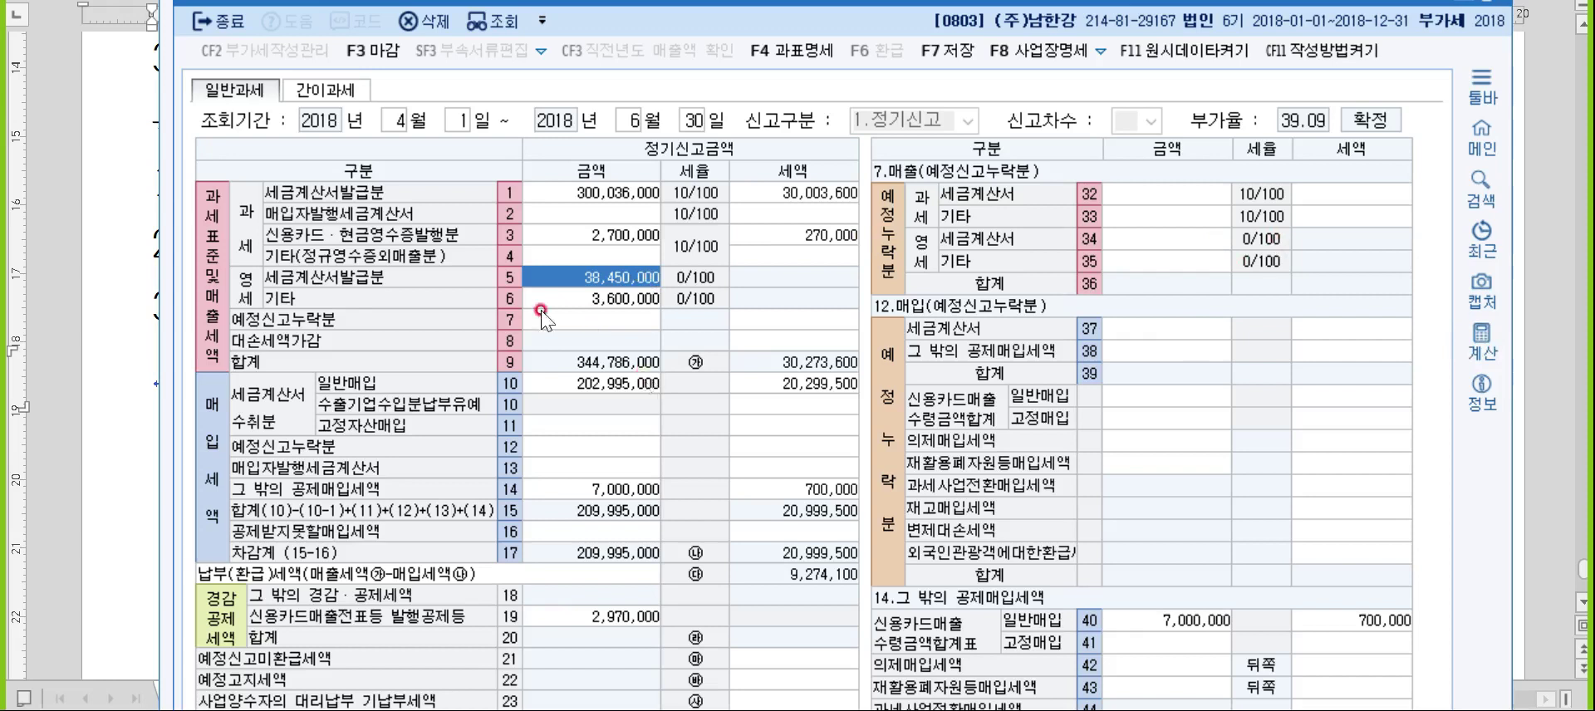
key(ctrl)
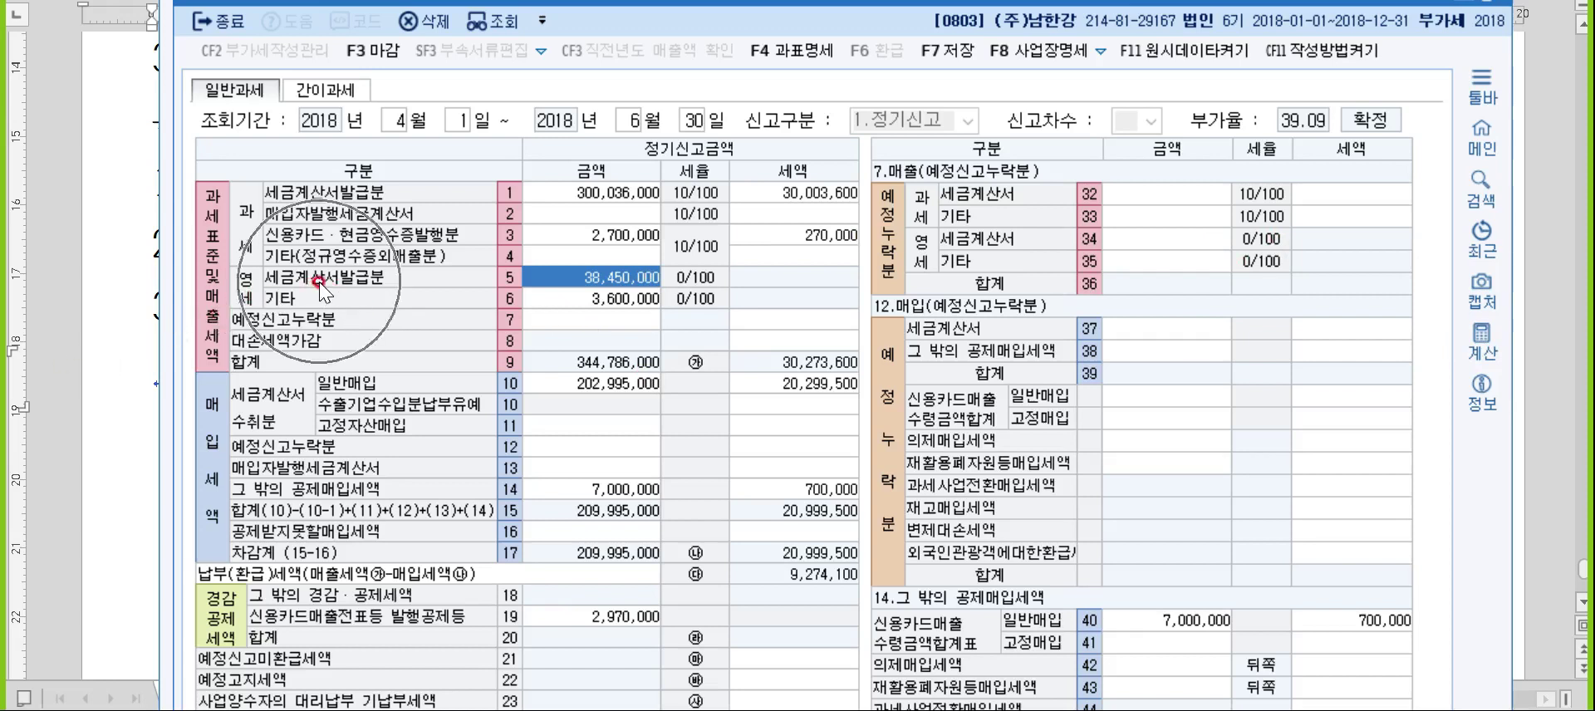
click(1570, 347)
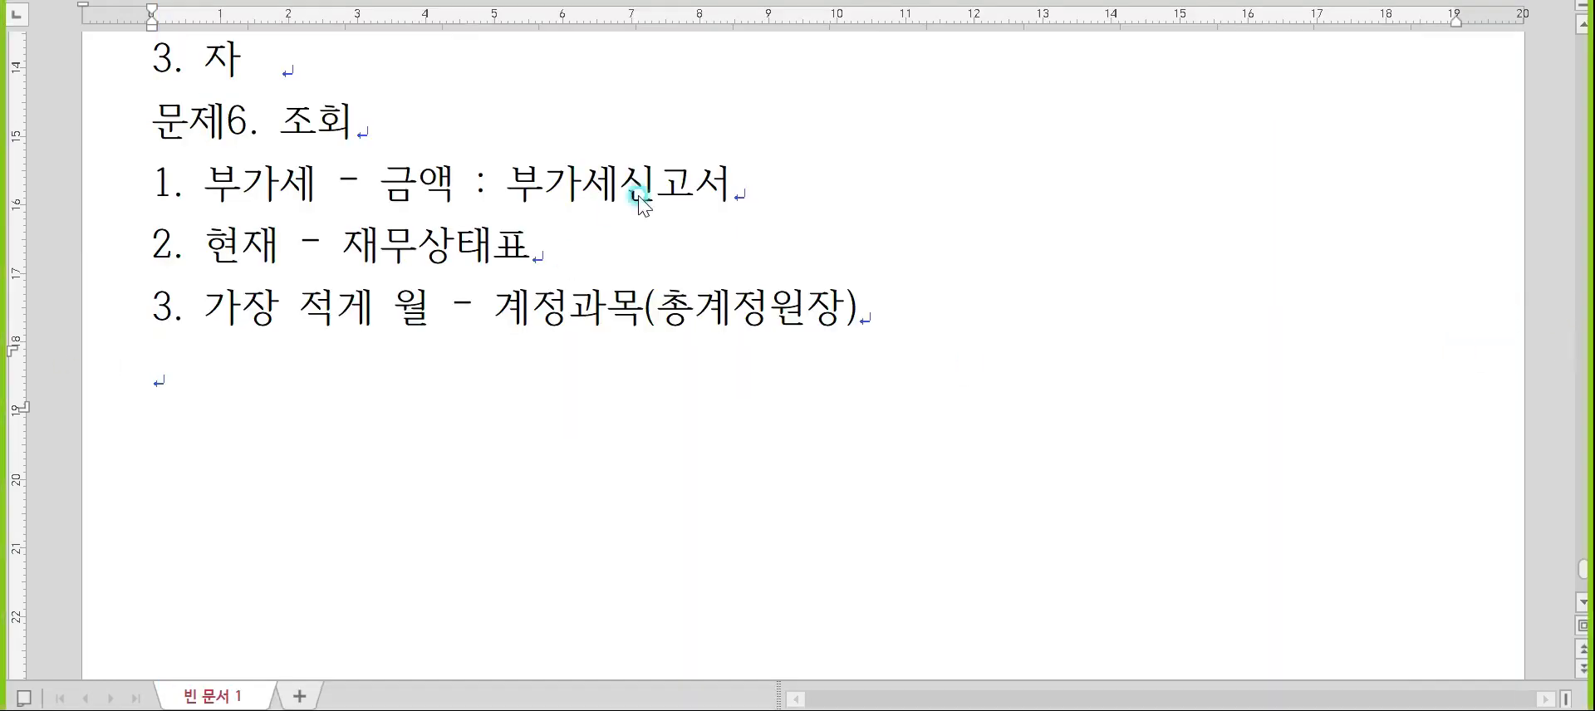
scroll(891, 123, up, 3)
scroll(928, 403, down, 3)
click(903, 132)
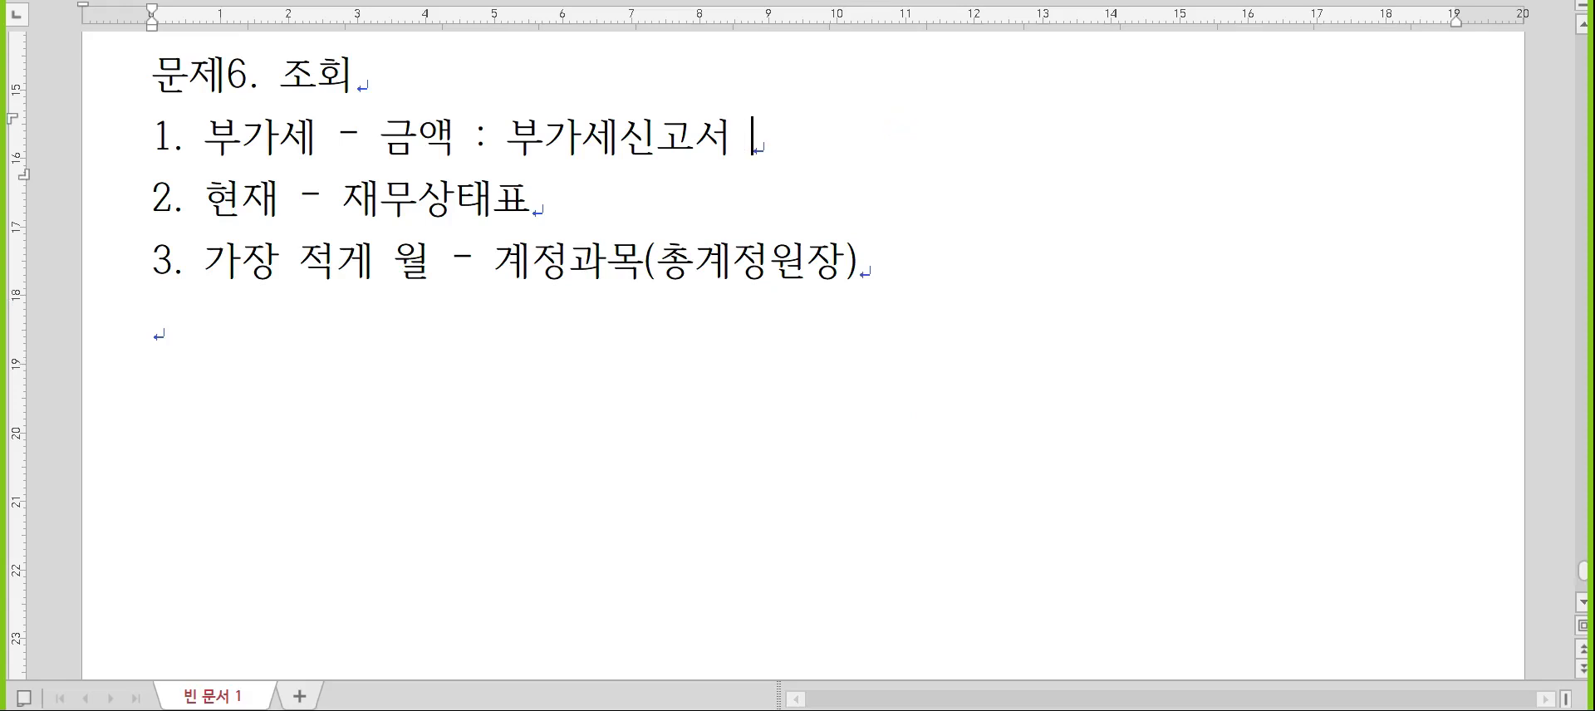
text(38,4)
key(BackSpace)
text(,4)
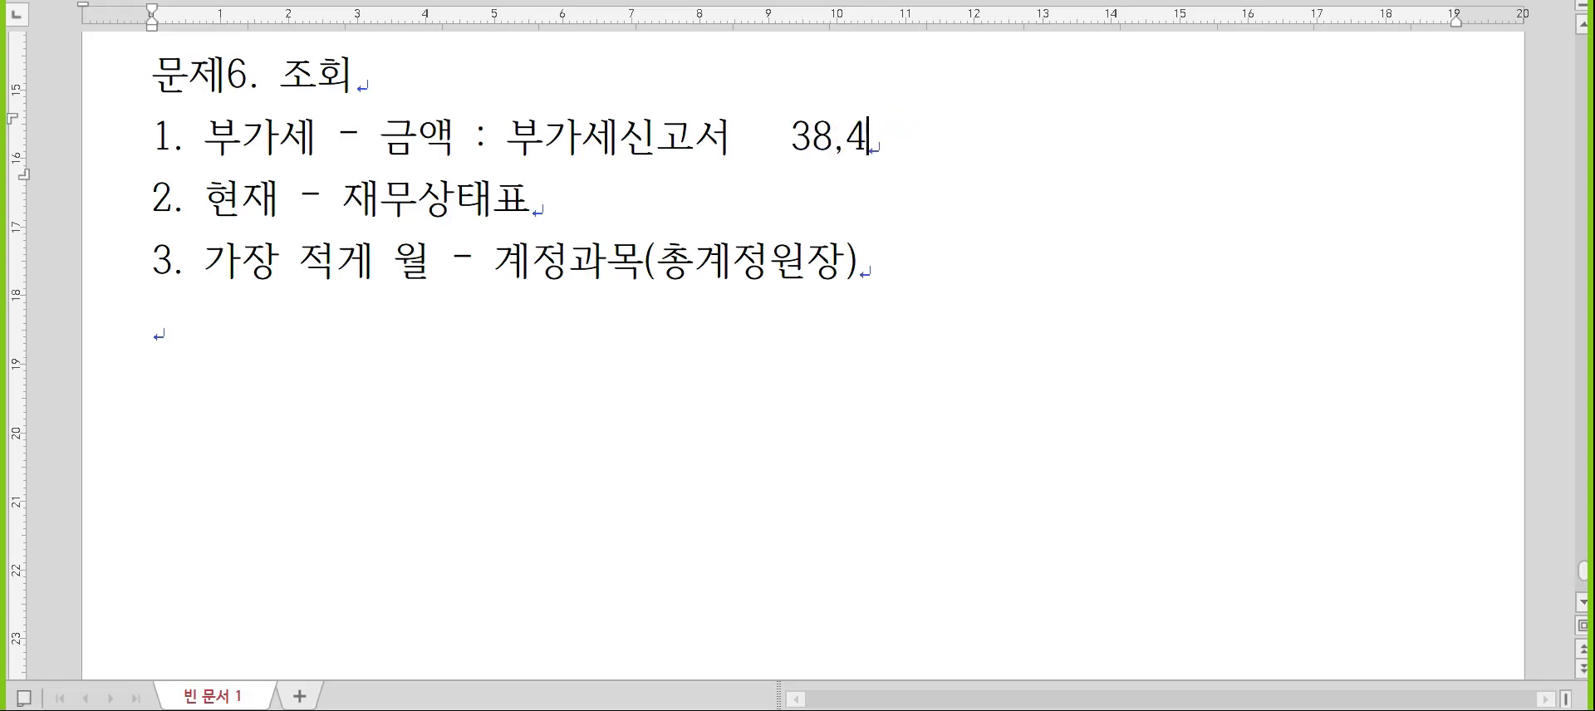
text(50,000)
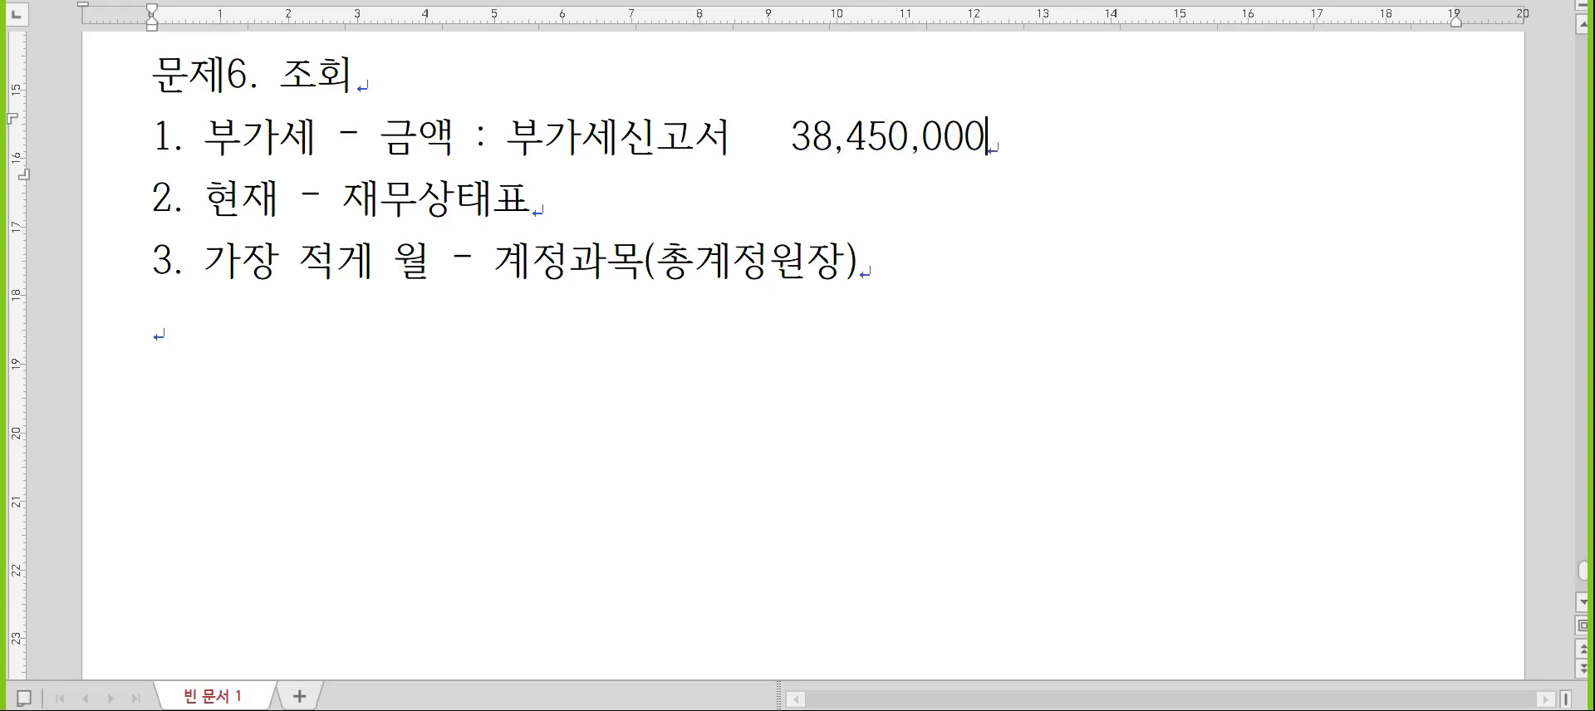
key(Down)
- Switch back to 부가가치세신고서, query the same period again without loading the saved data, and leave the return
key(alt+Tab)
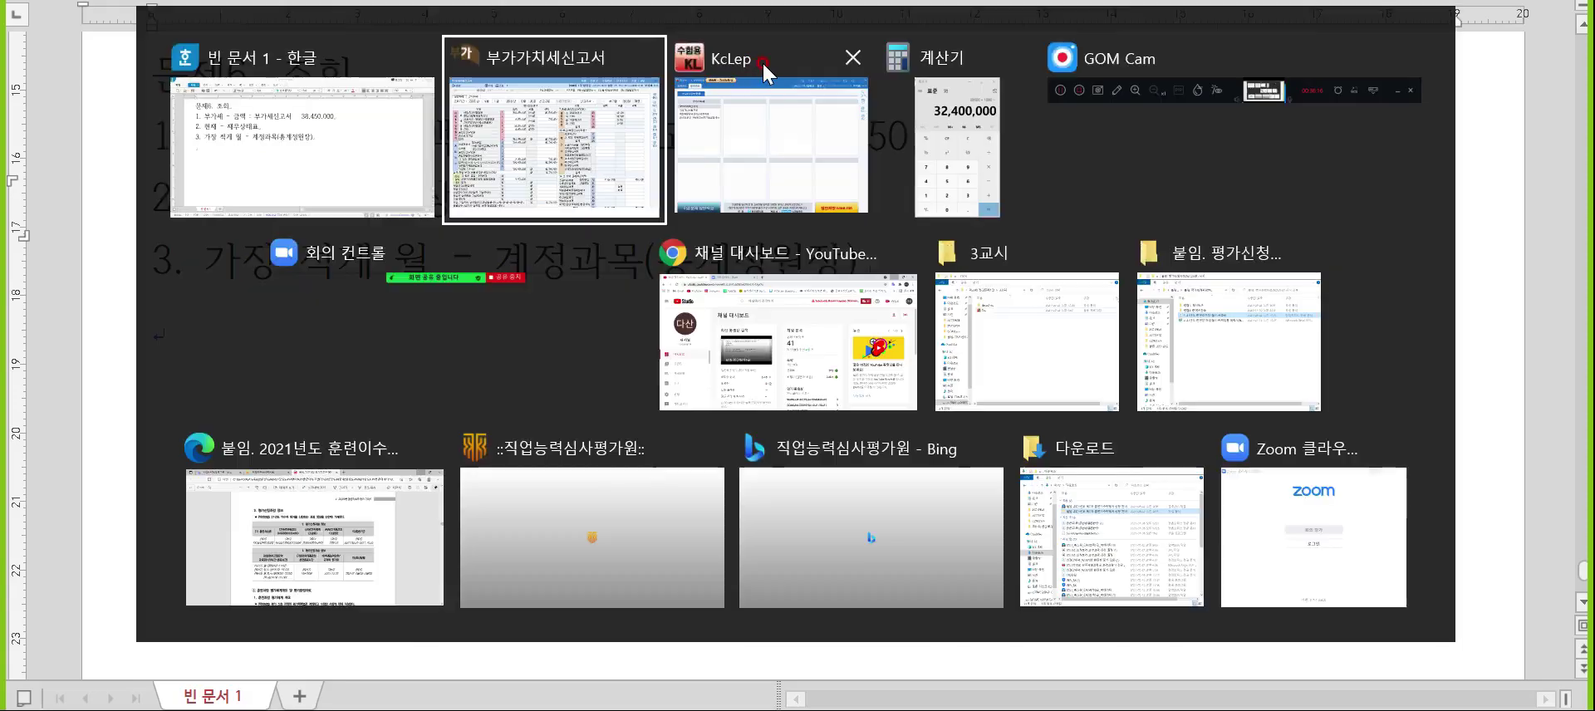
key(Escape)
key(Return)
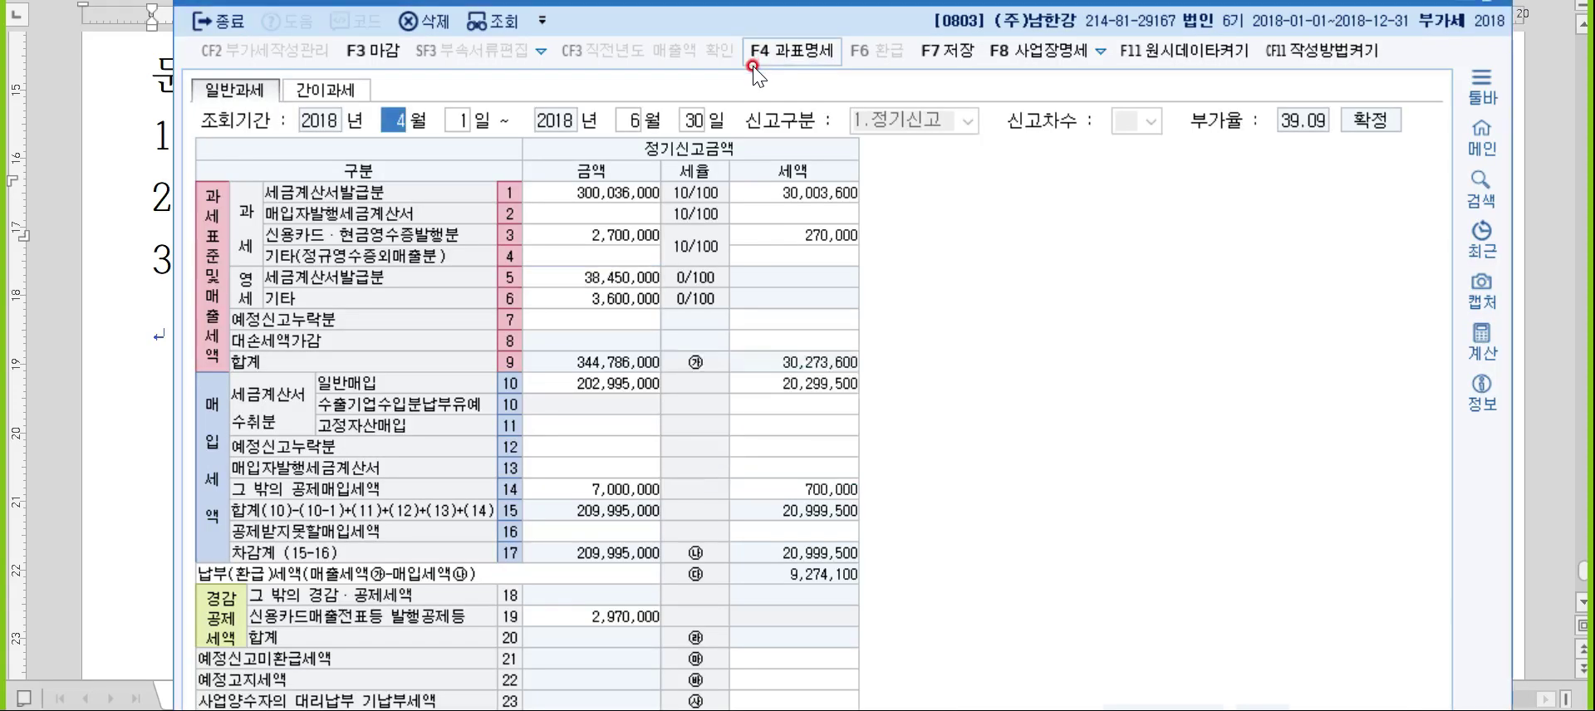
key(Return)
key(Return)
key(Return)
key(Return)
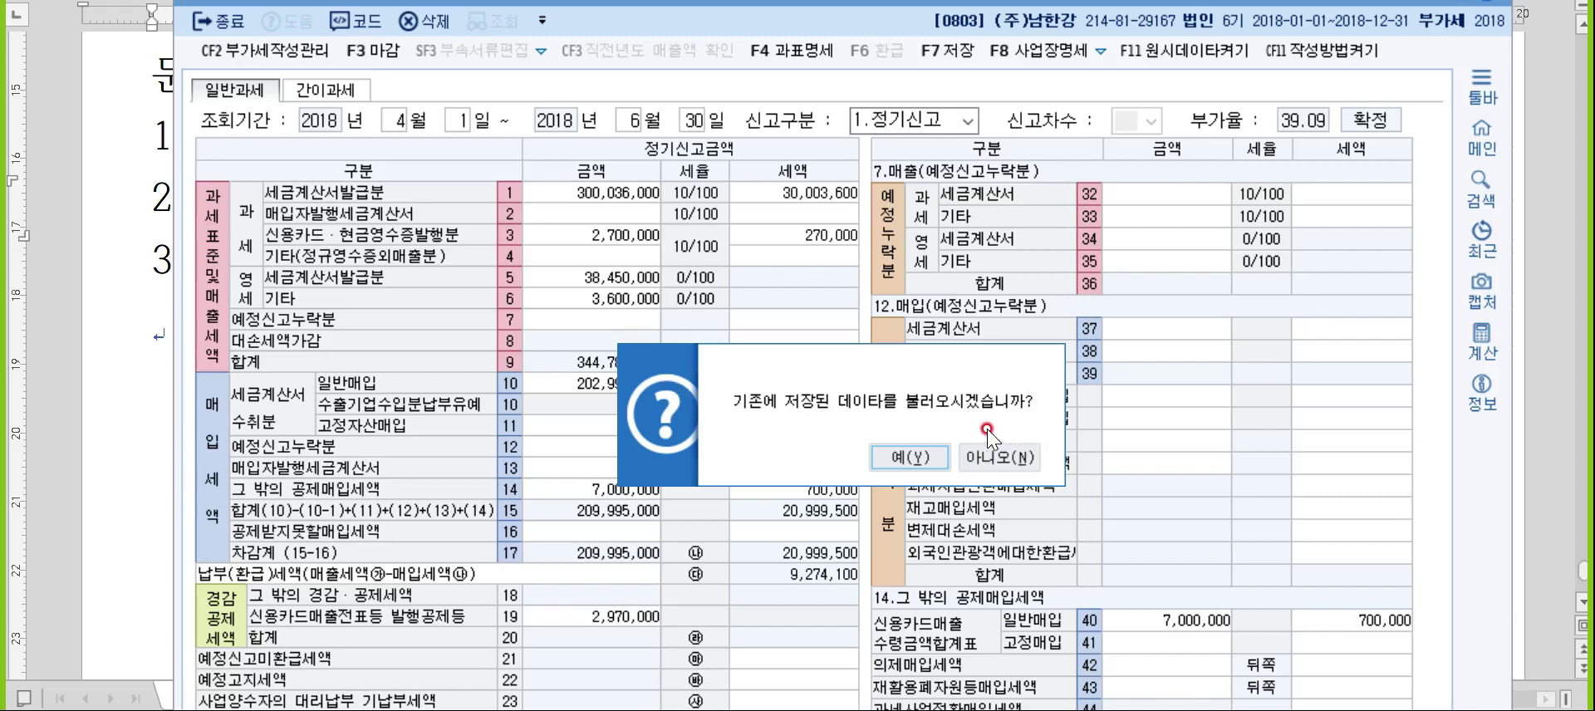
click(996, 457)
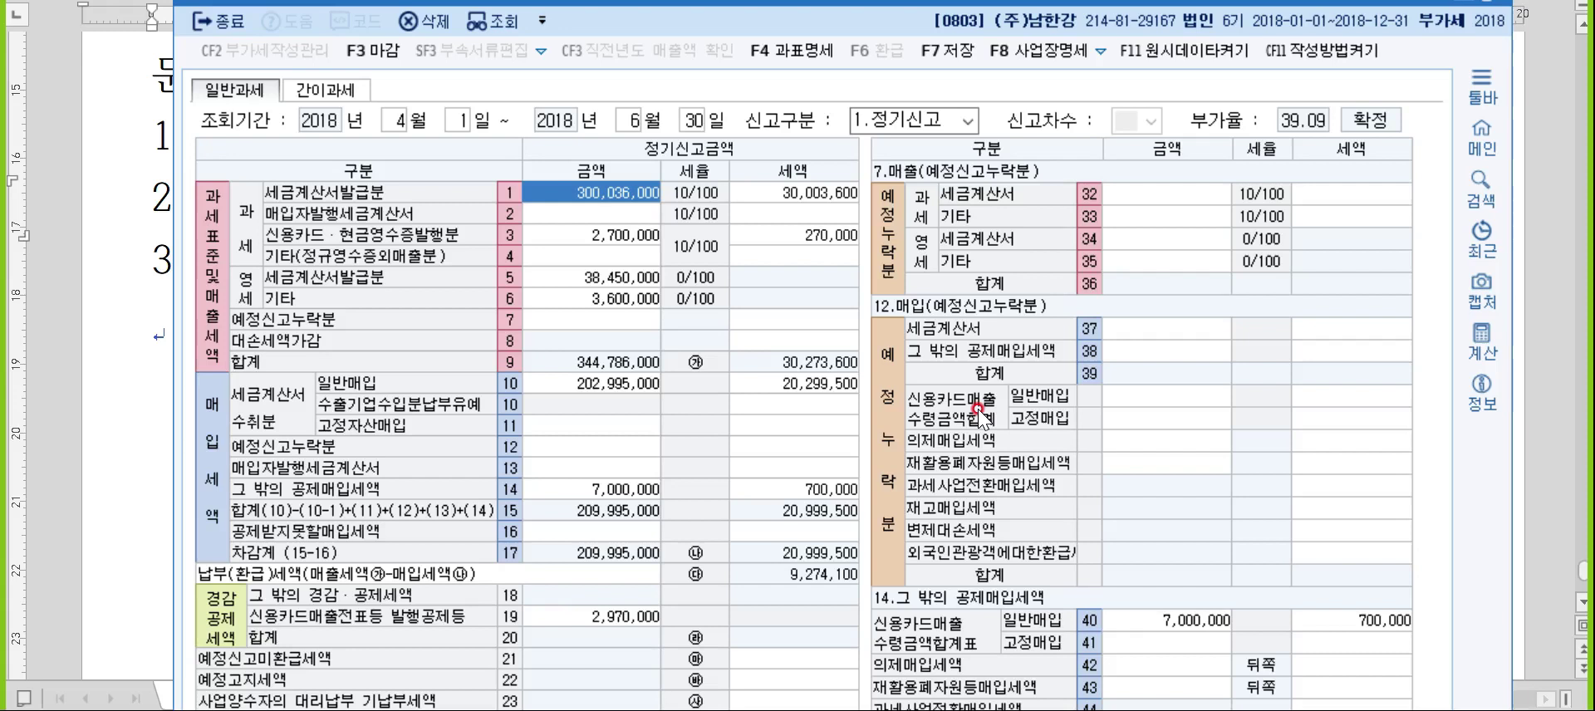
key(Escape)
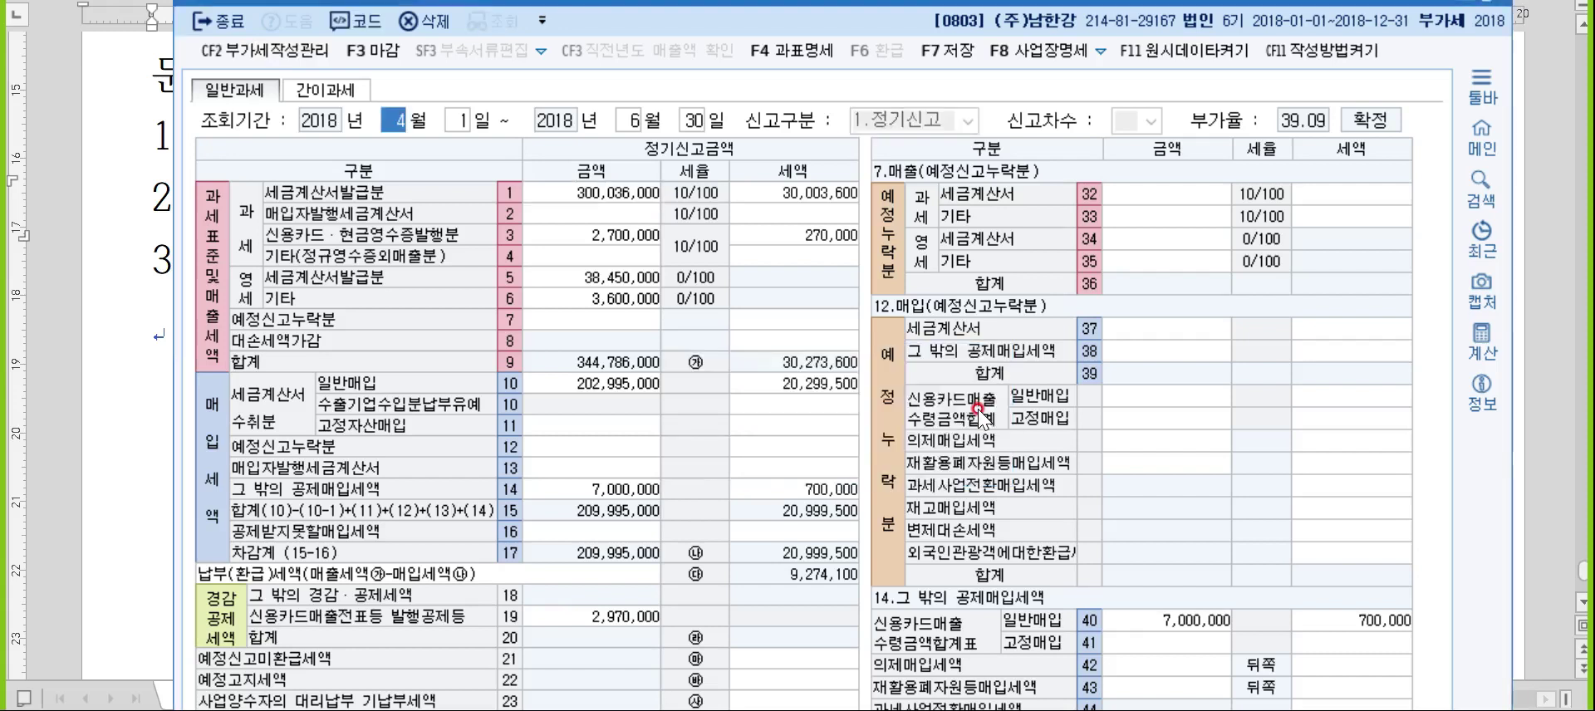
- Switch to KcLep, open 재무상태표 for 2018년 05월 and compare the current and prior period 투자자산 amounts
key(alt+Tab)
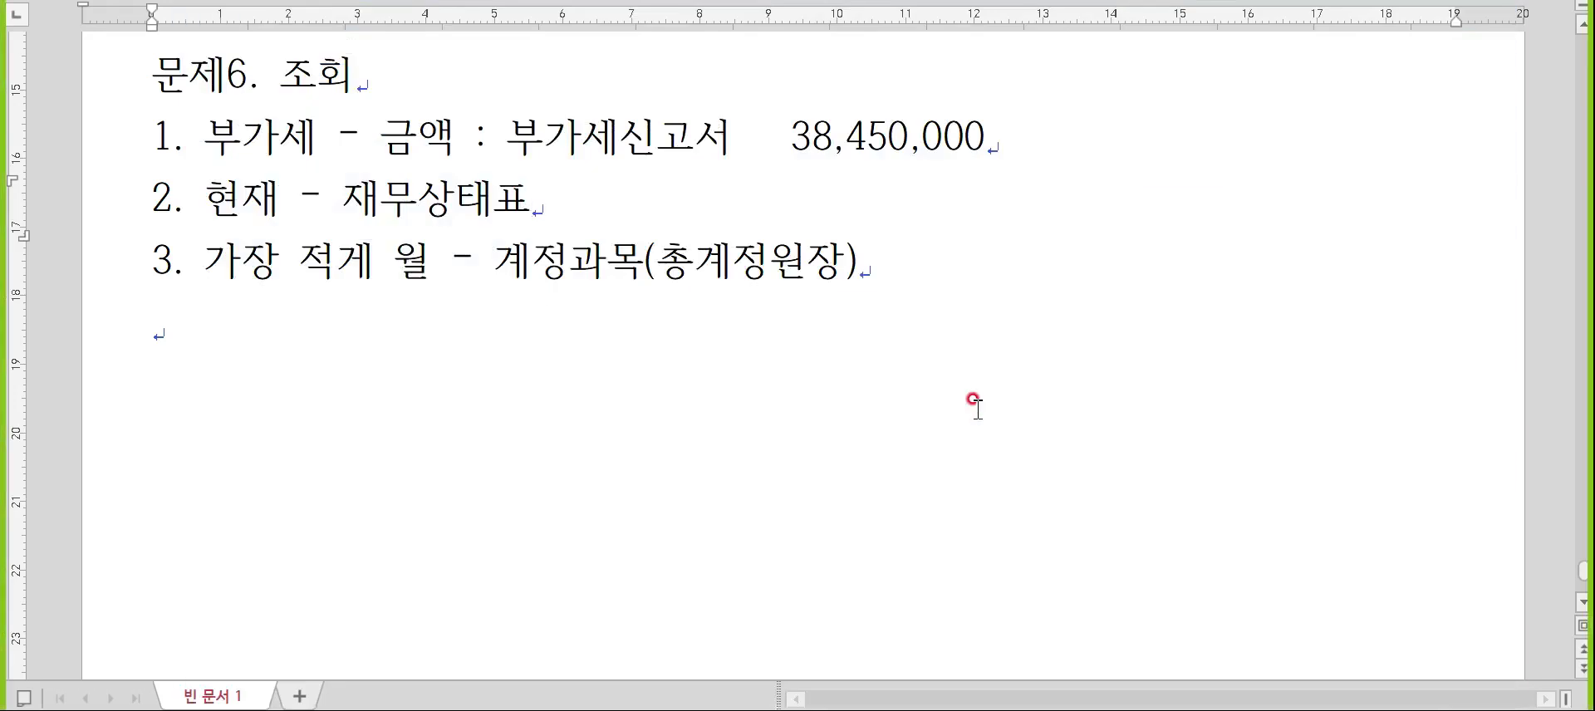
key(alt+Tab)
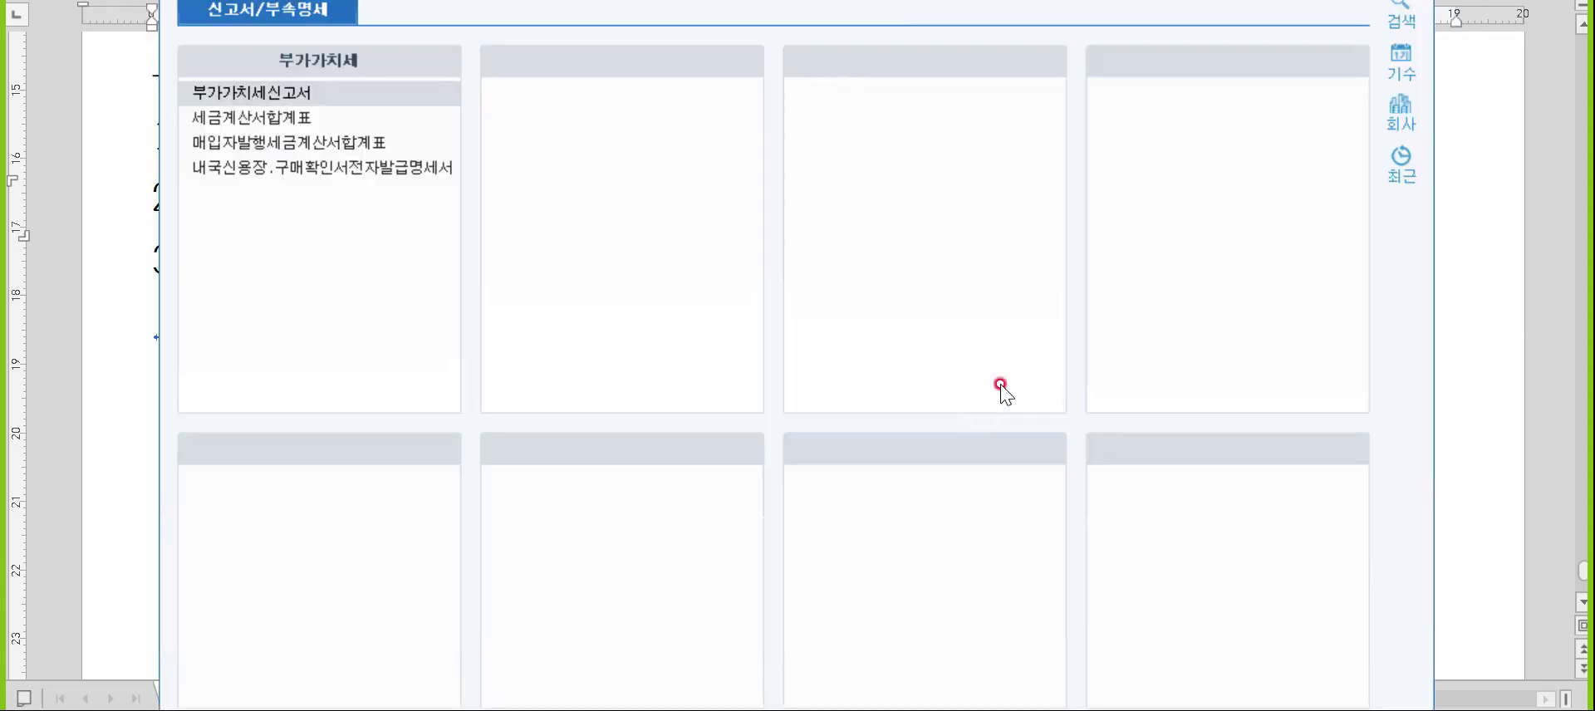
click(112, 2)
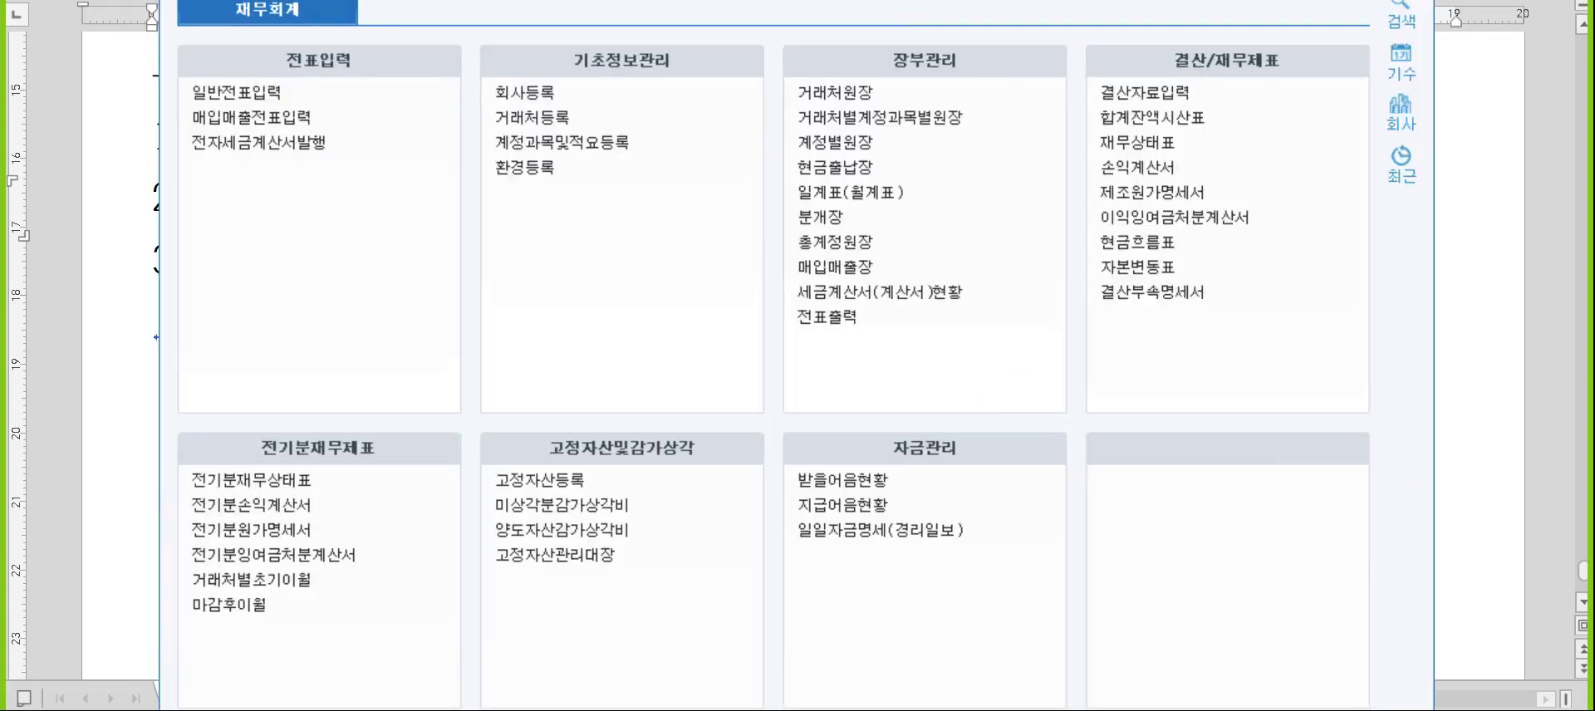
click(1134, 143)
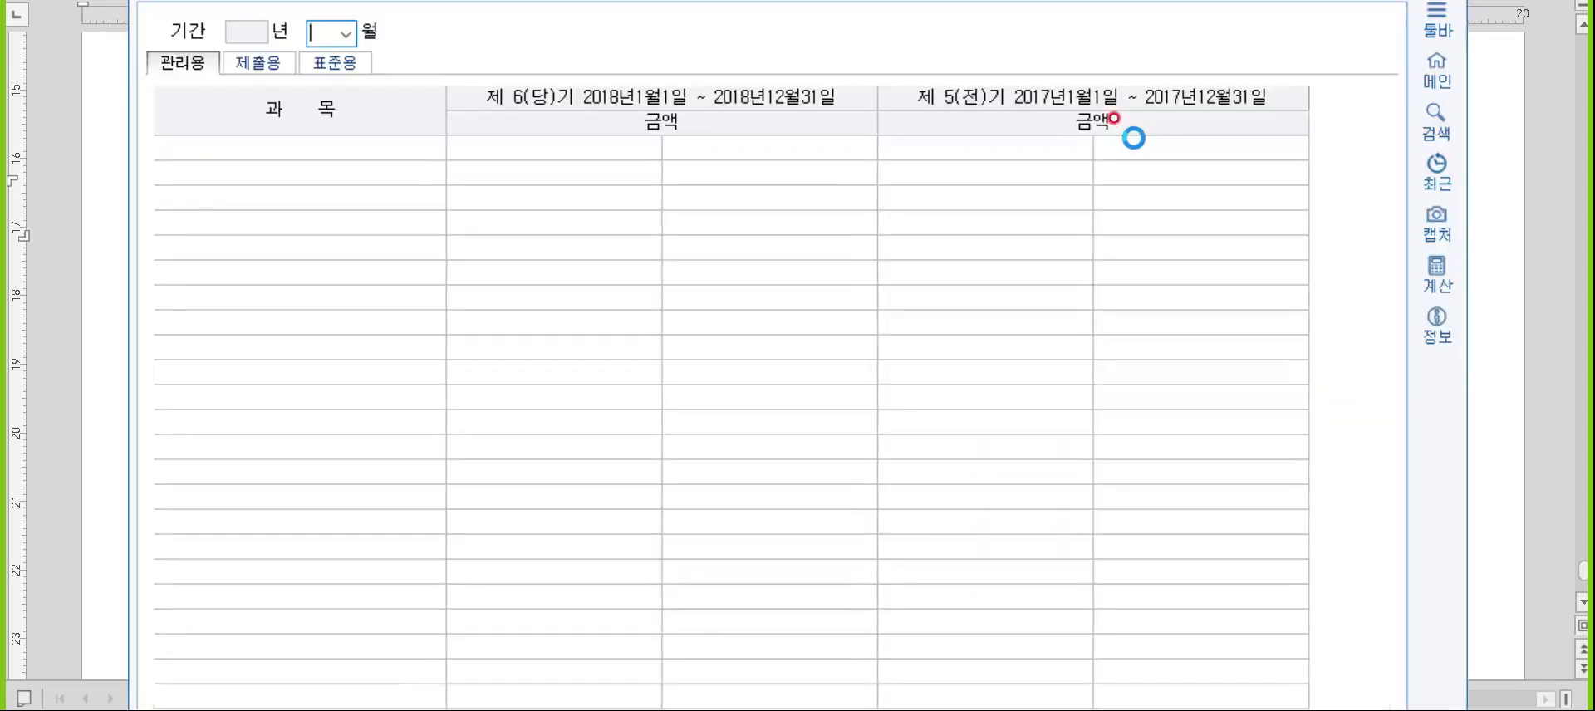
scroll(747, 224, down, 4)
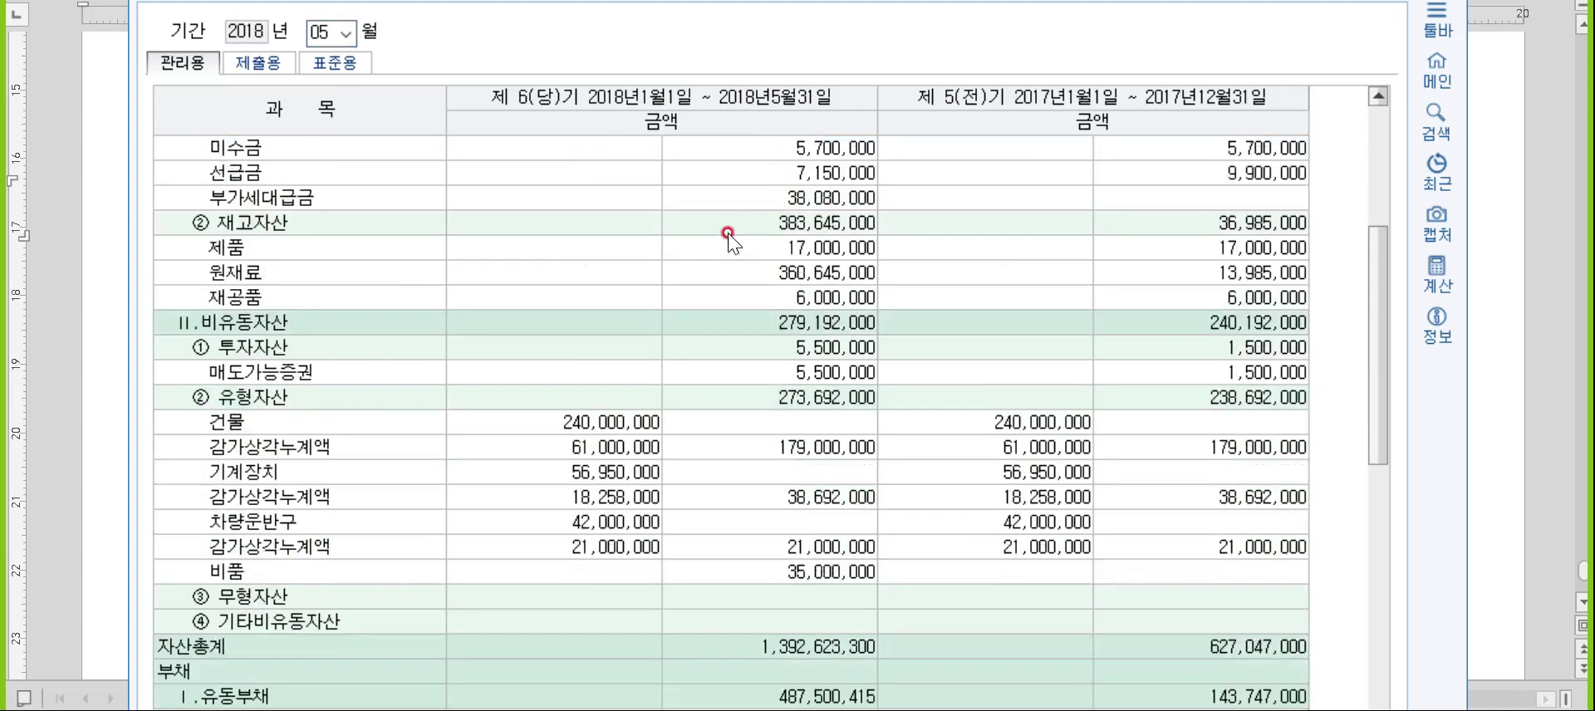
click(850, 353)
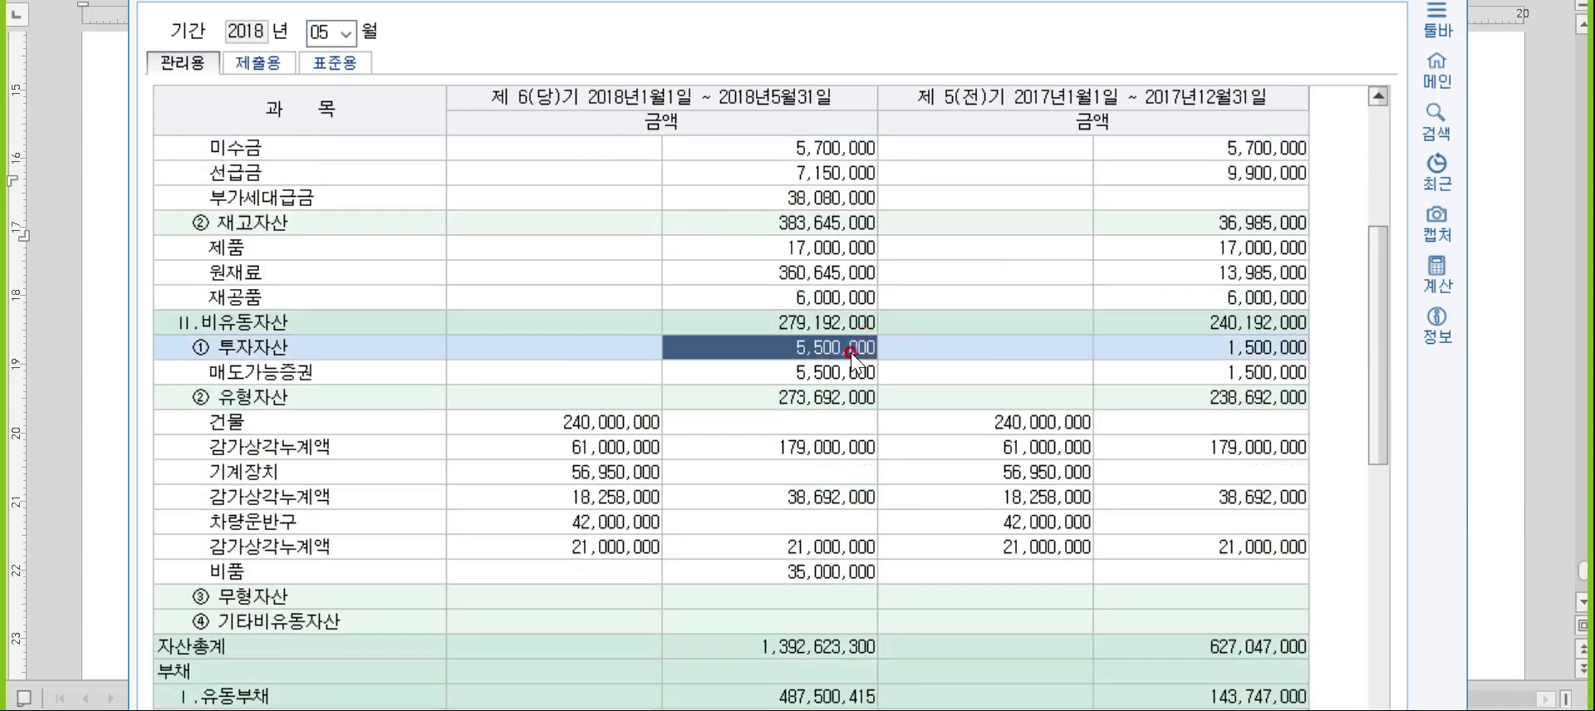
click(1211, 349)
- Record 4,000,000 after 재무상태표 in item 2 of the Korean document and move to the end of item 3
click(1510, 414)
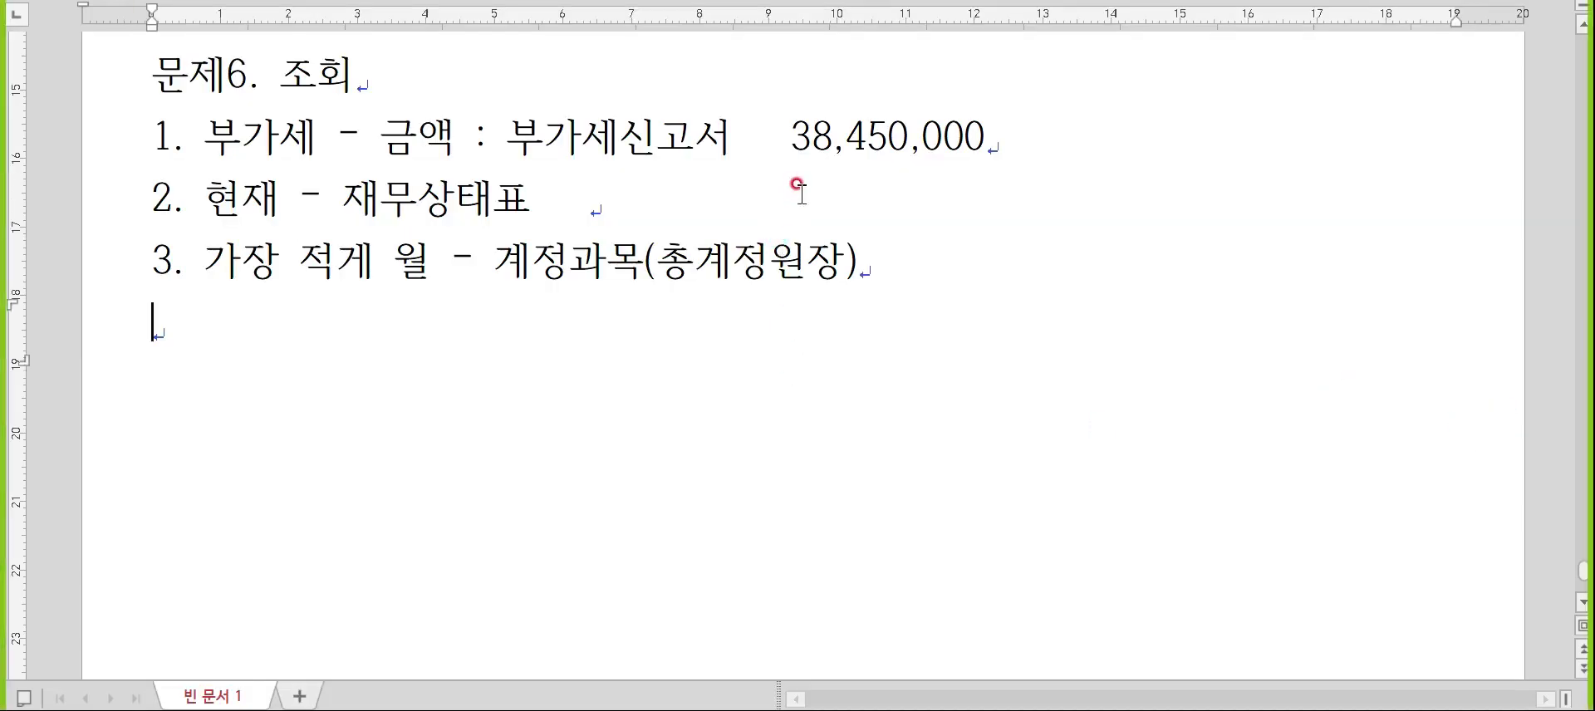
click(799, 188)
text(4)
text(0,000)
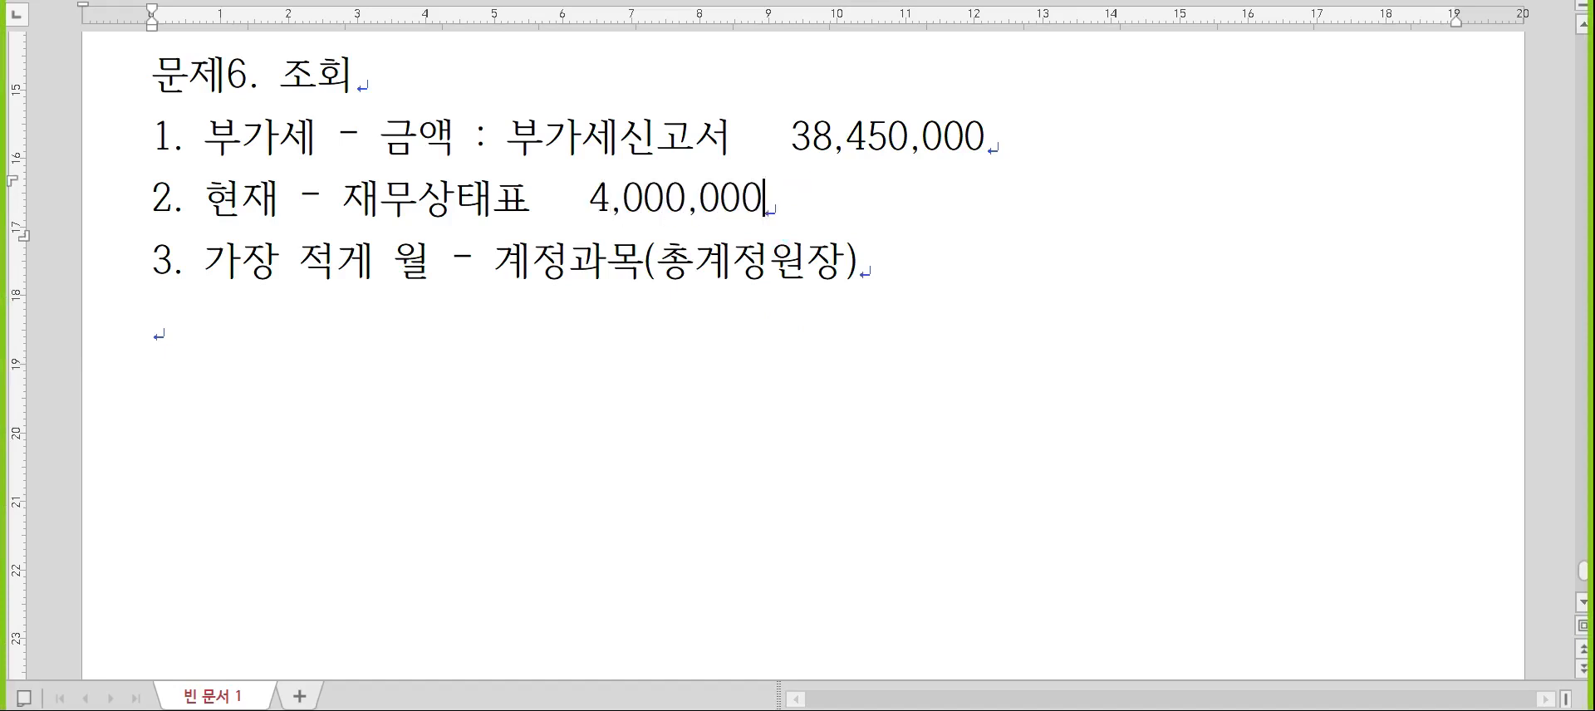
key(Down)
key(End)
- Switch to KcLep, leave 재무상태표, and open 총계정원장 with the period from 01월 01일 to 06월 30일 2018
key(alt+Tab)
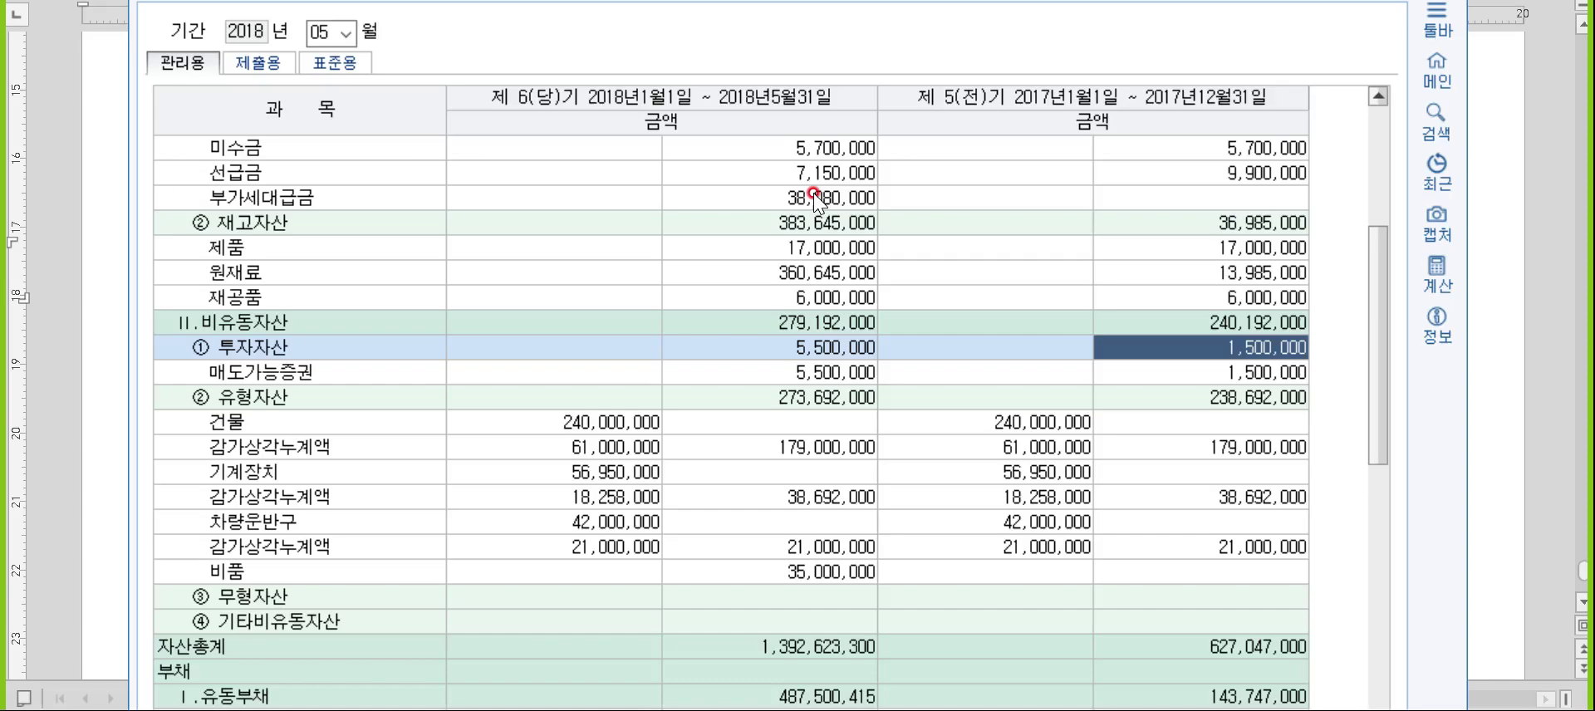
key(Escape)
key(Escape)
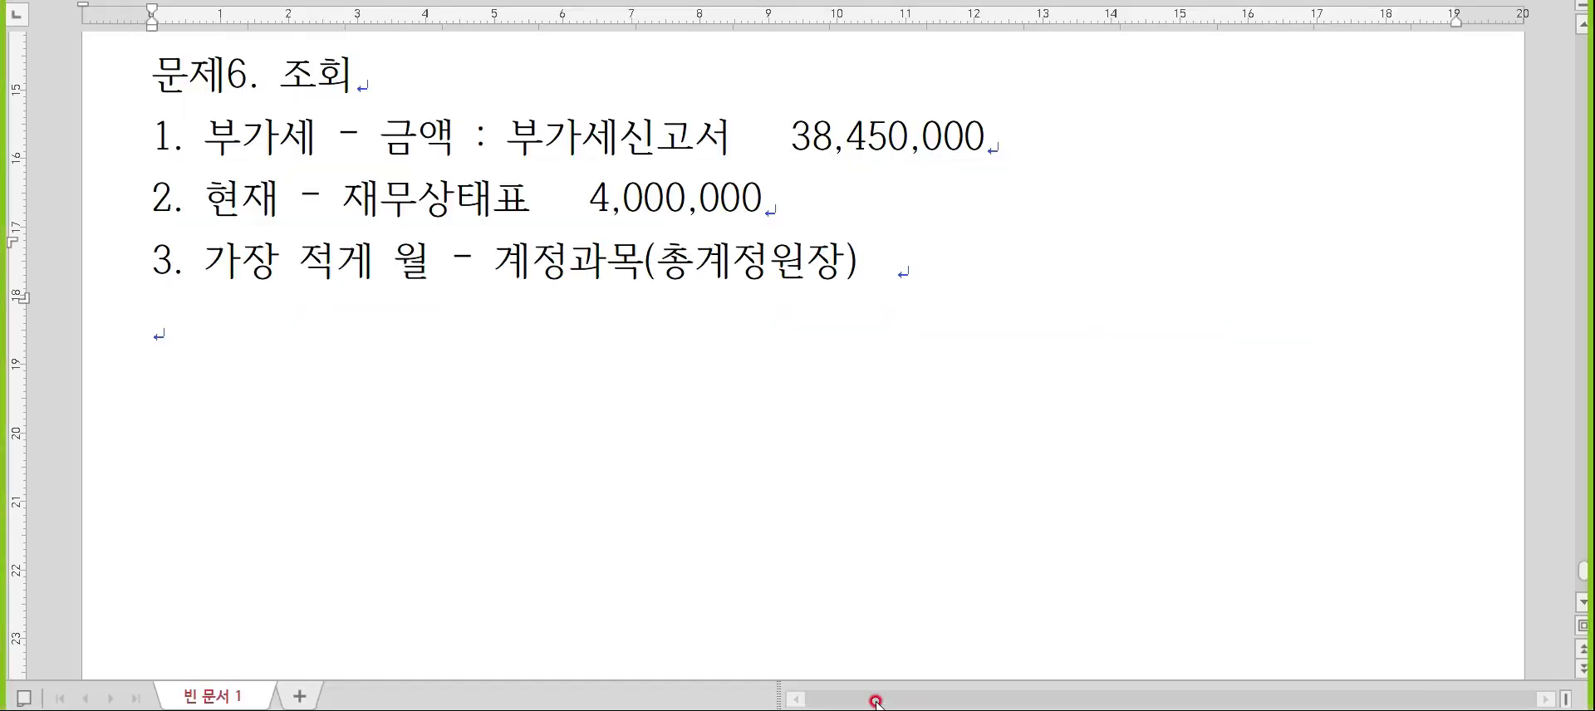
key(alt+Tab)
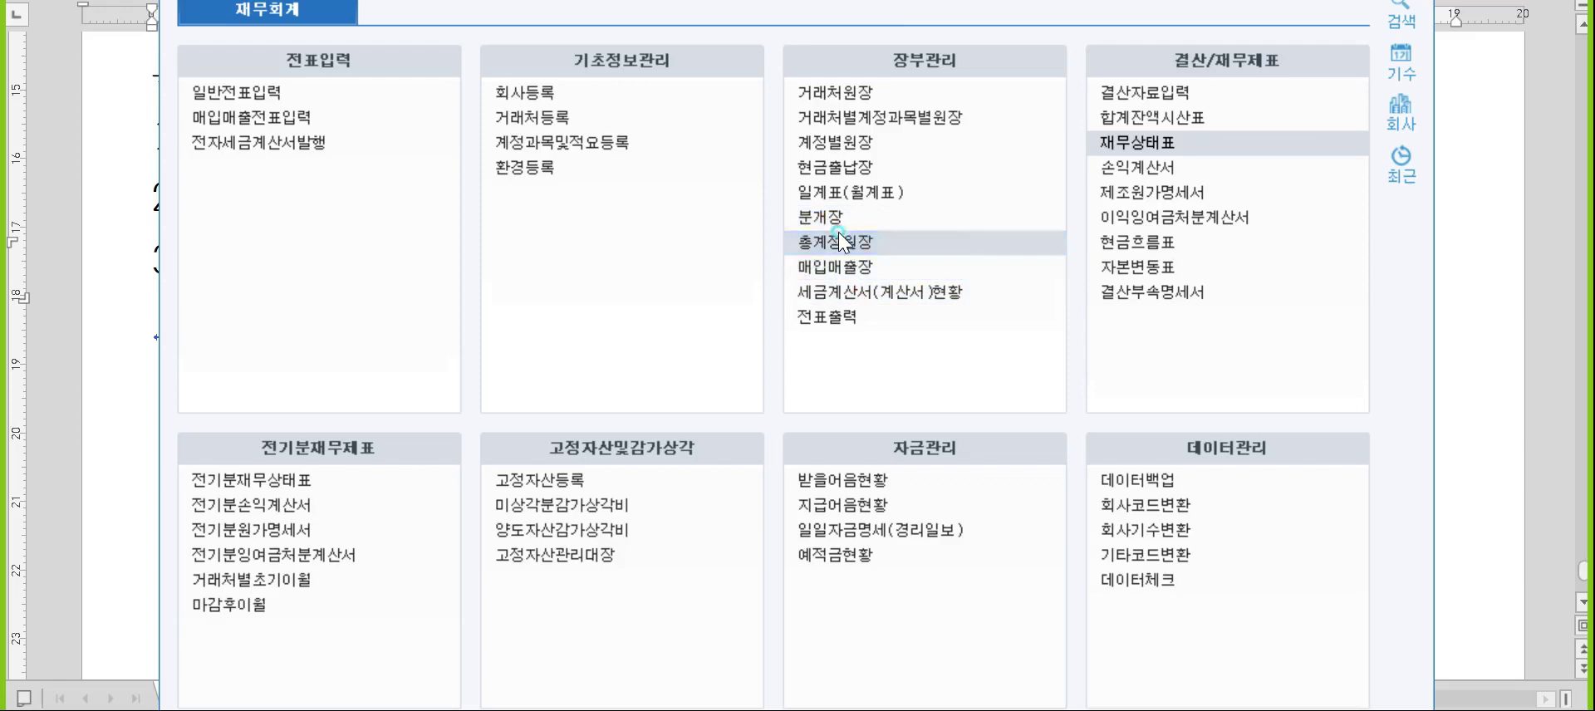
click(841, 241)
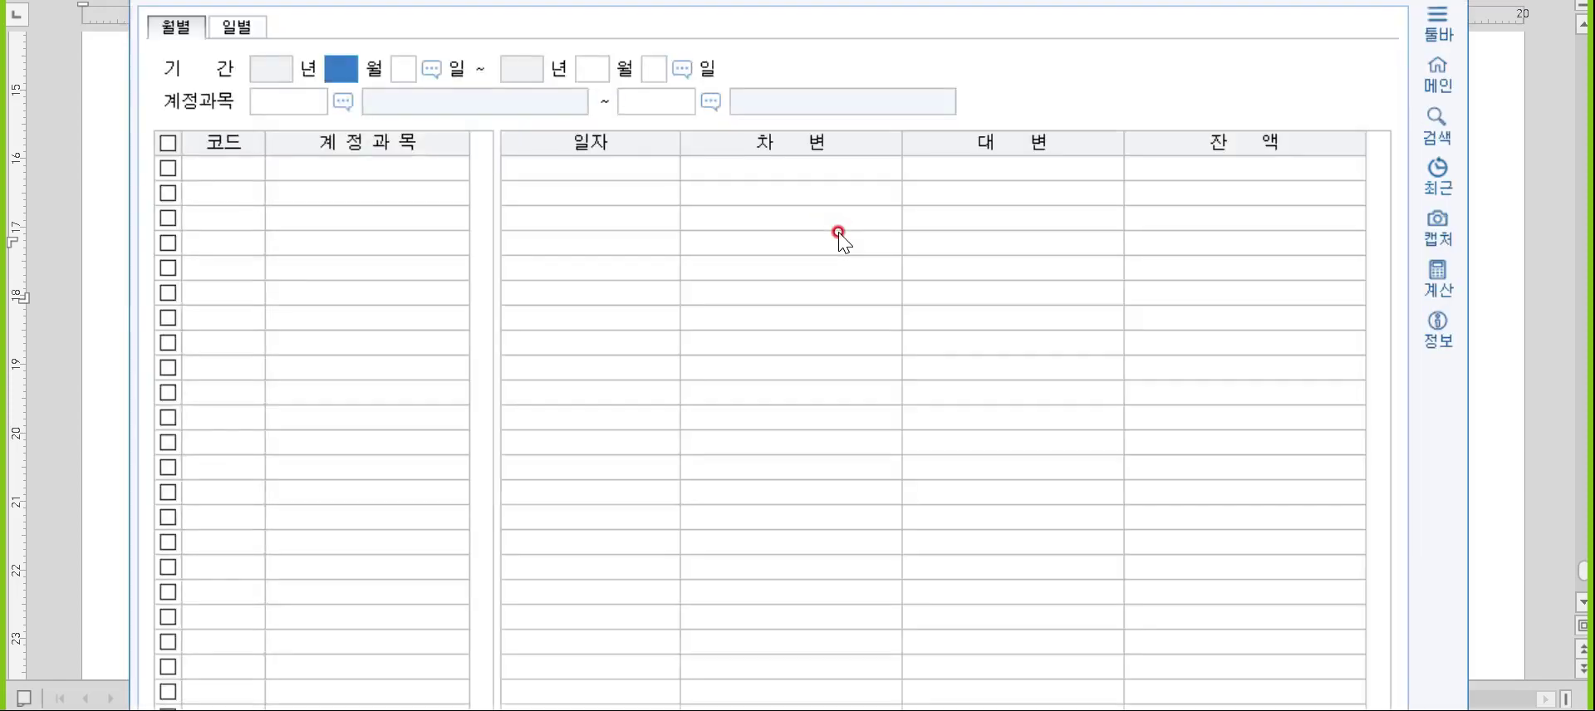
text(01)
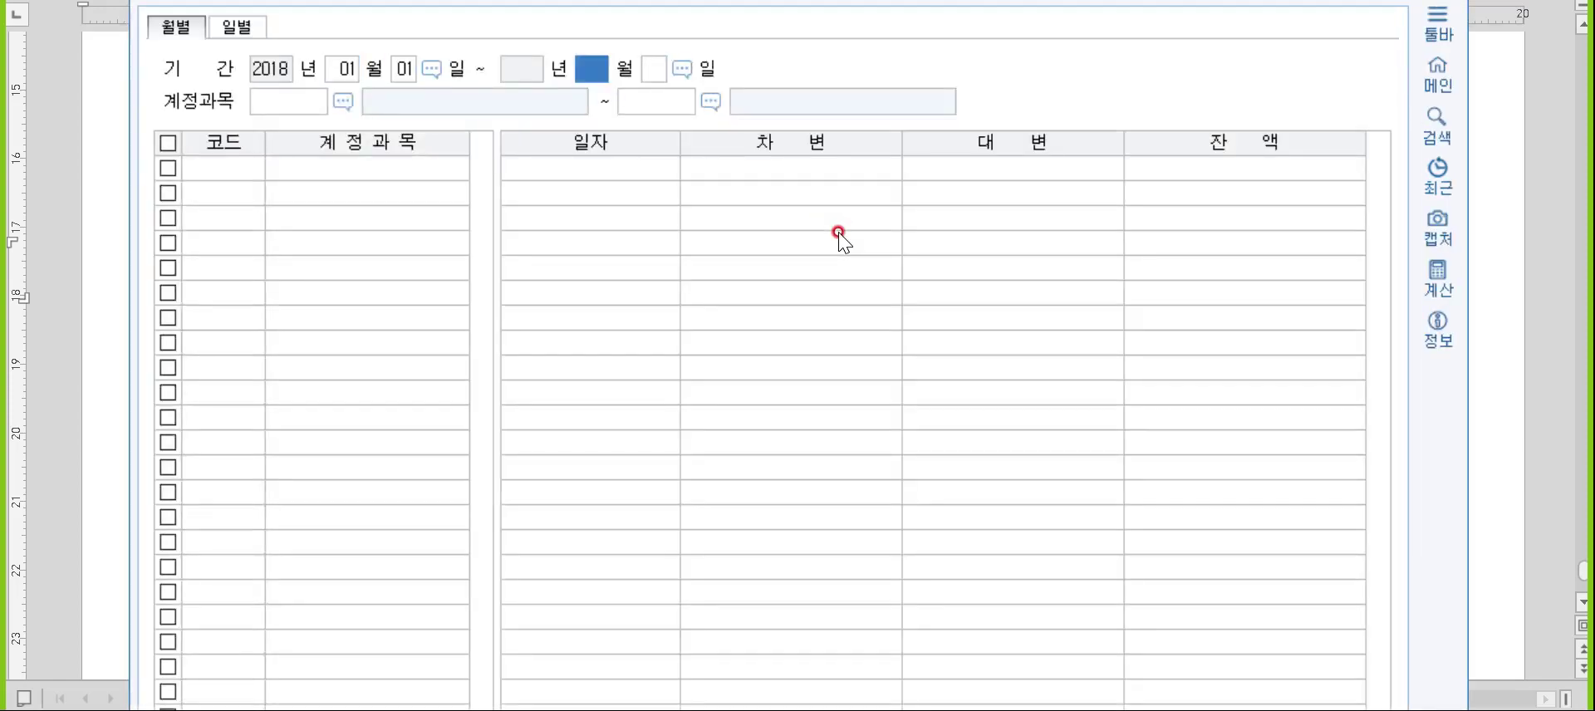
text(010630)
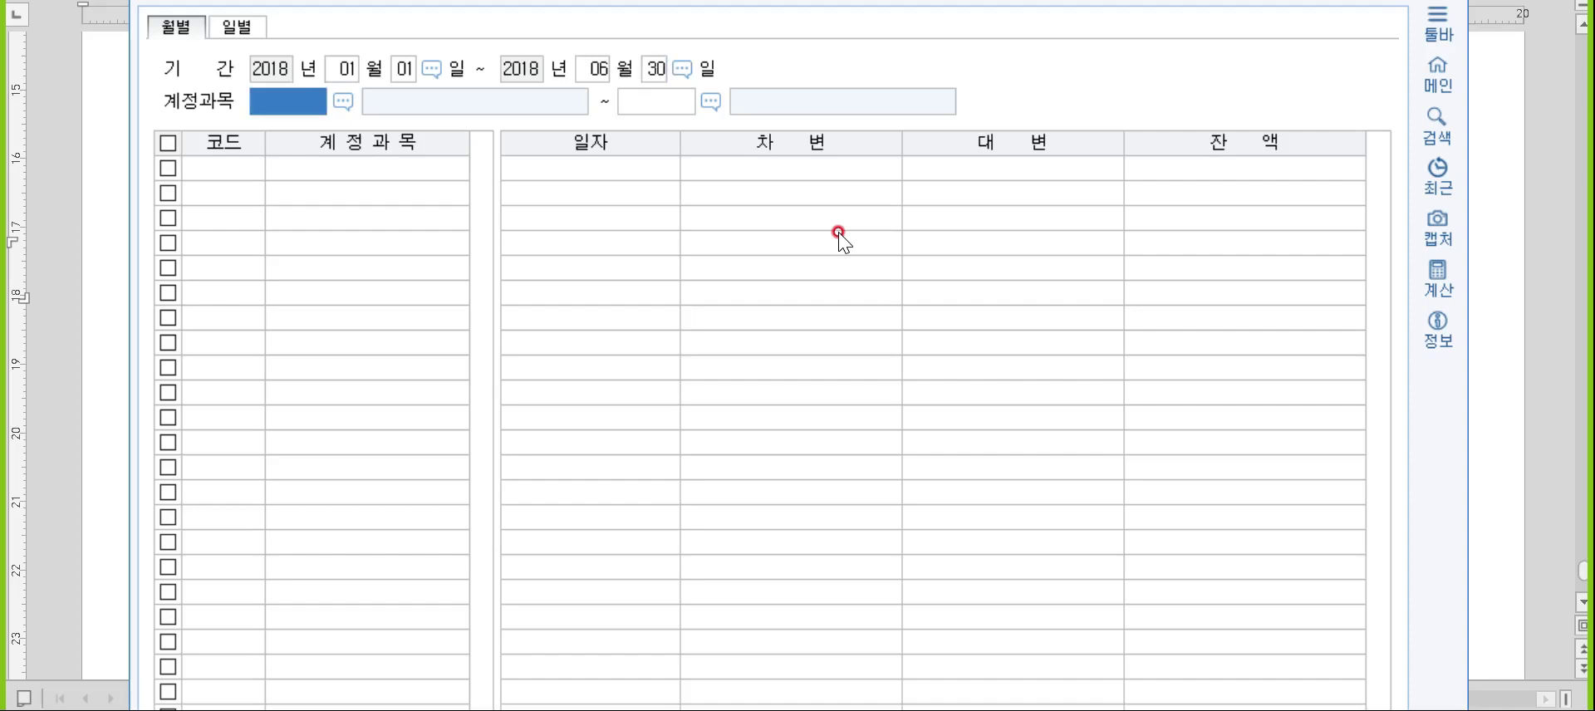
- Query the monthly ledger for account 0817 세금과공과 (판매관리비) and find the month with the smallest 차변 amount
text(세금과)
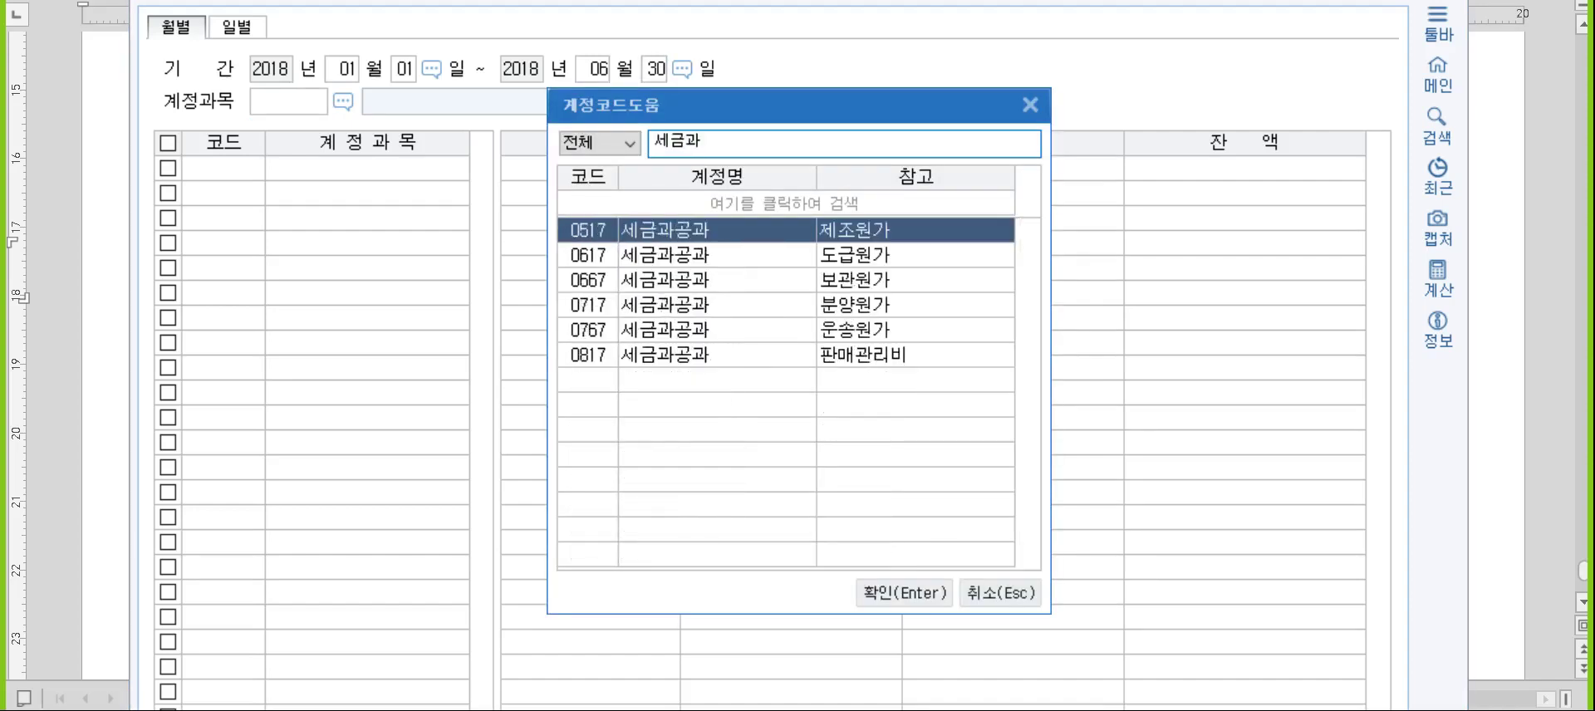
key(Down)
key(Down)
key(Down)
key(Down)
key(Down)
key(Return)
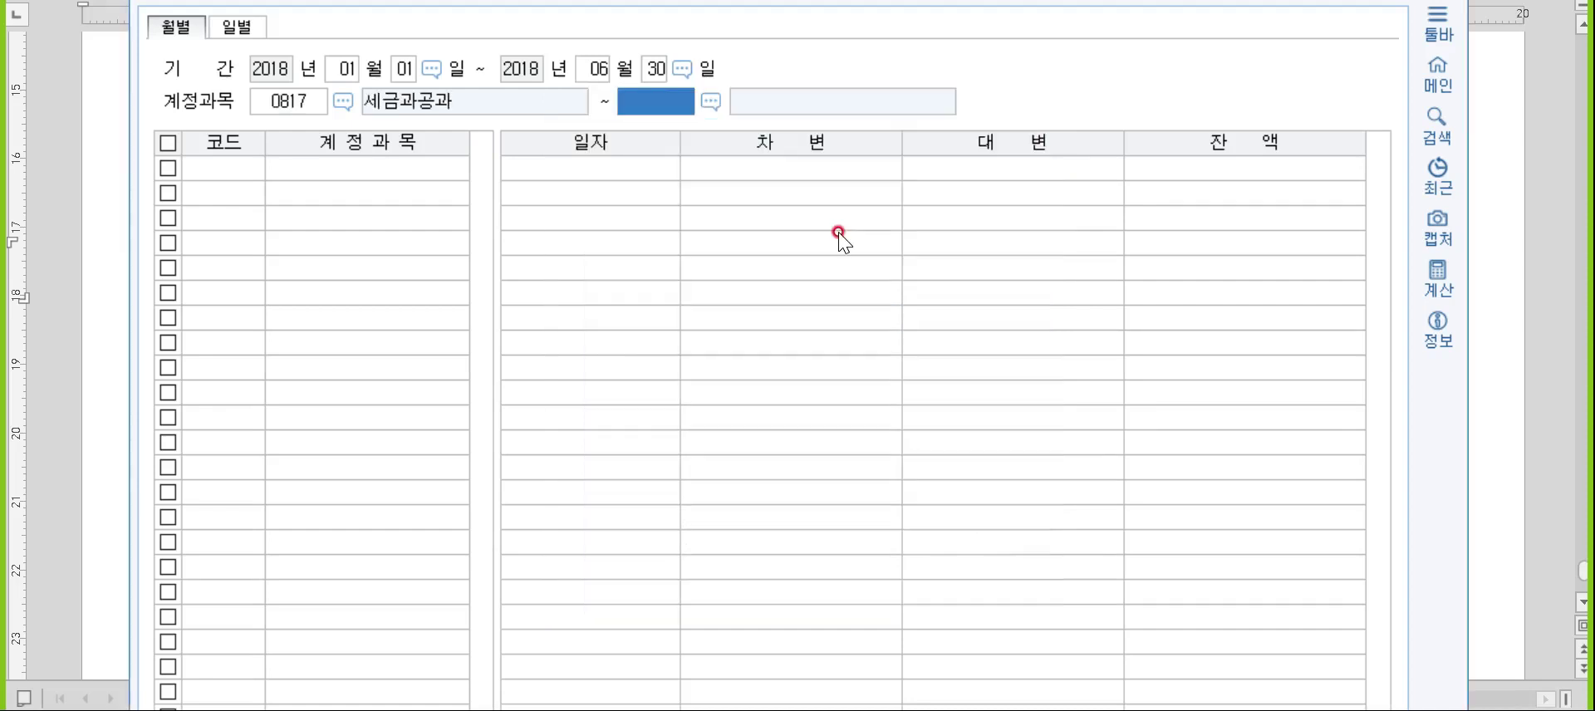
key(Return)
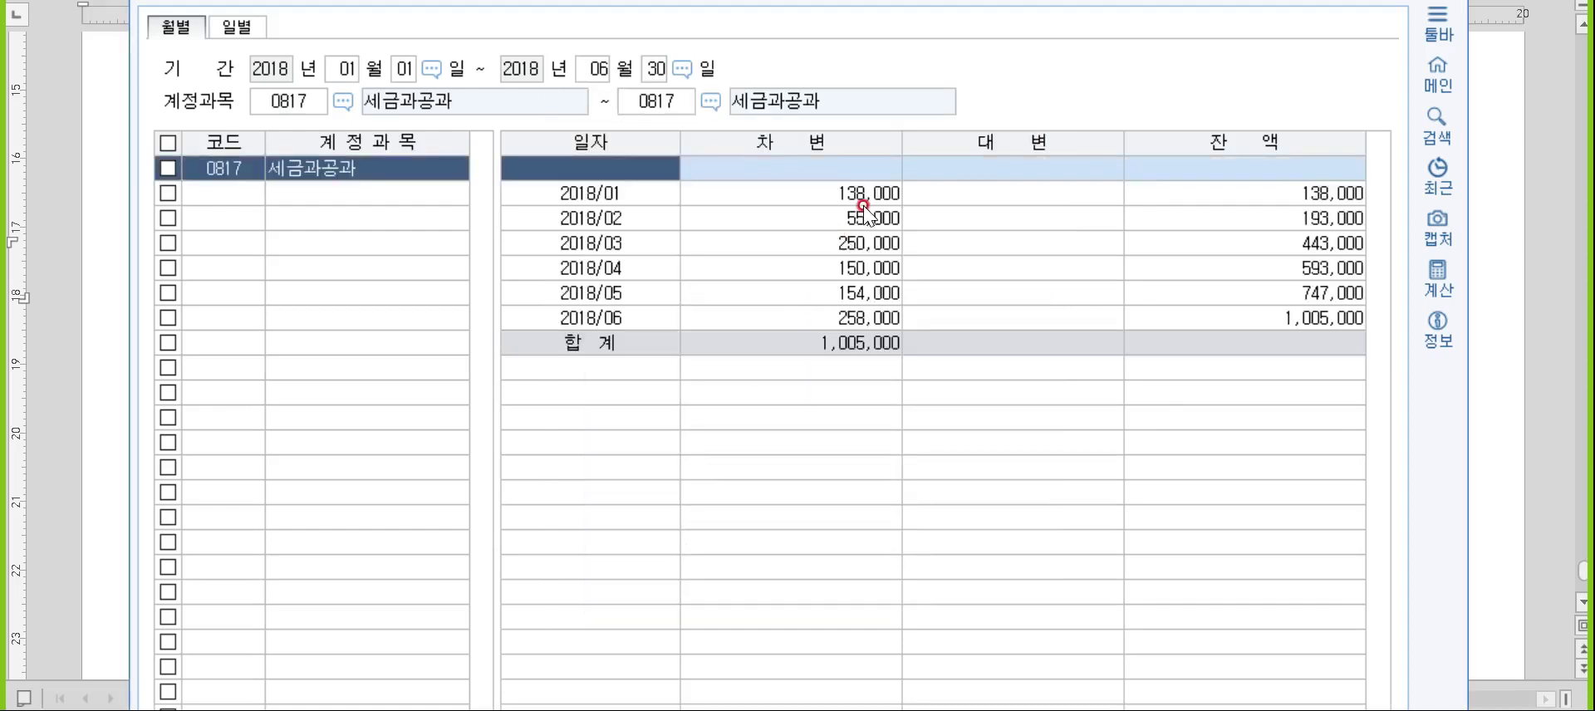
click(863, 208)
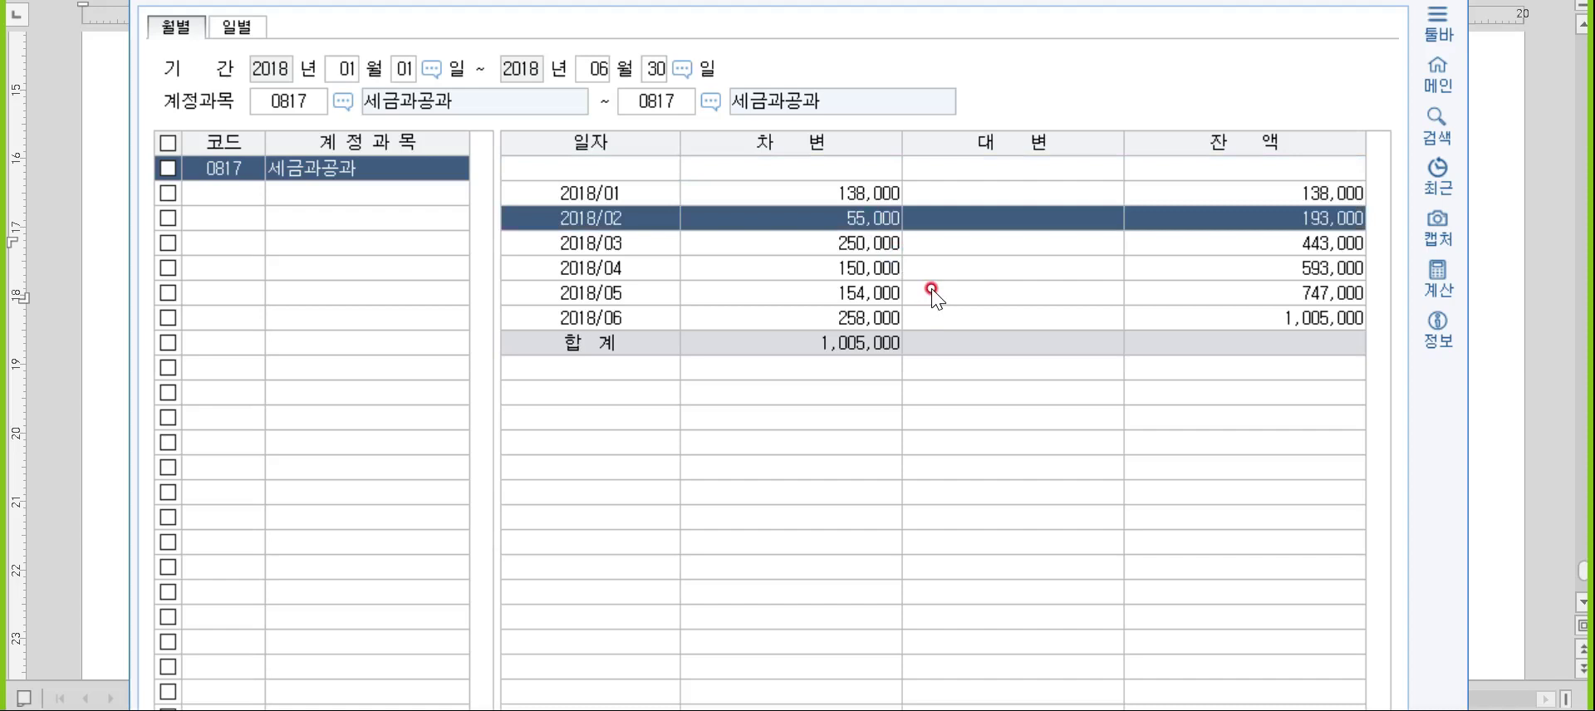
- Record 2월 after 총계정원장 in item 3 of the Korean document and remove the empty number 4 on the following line
click(1505, 350)
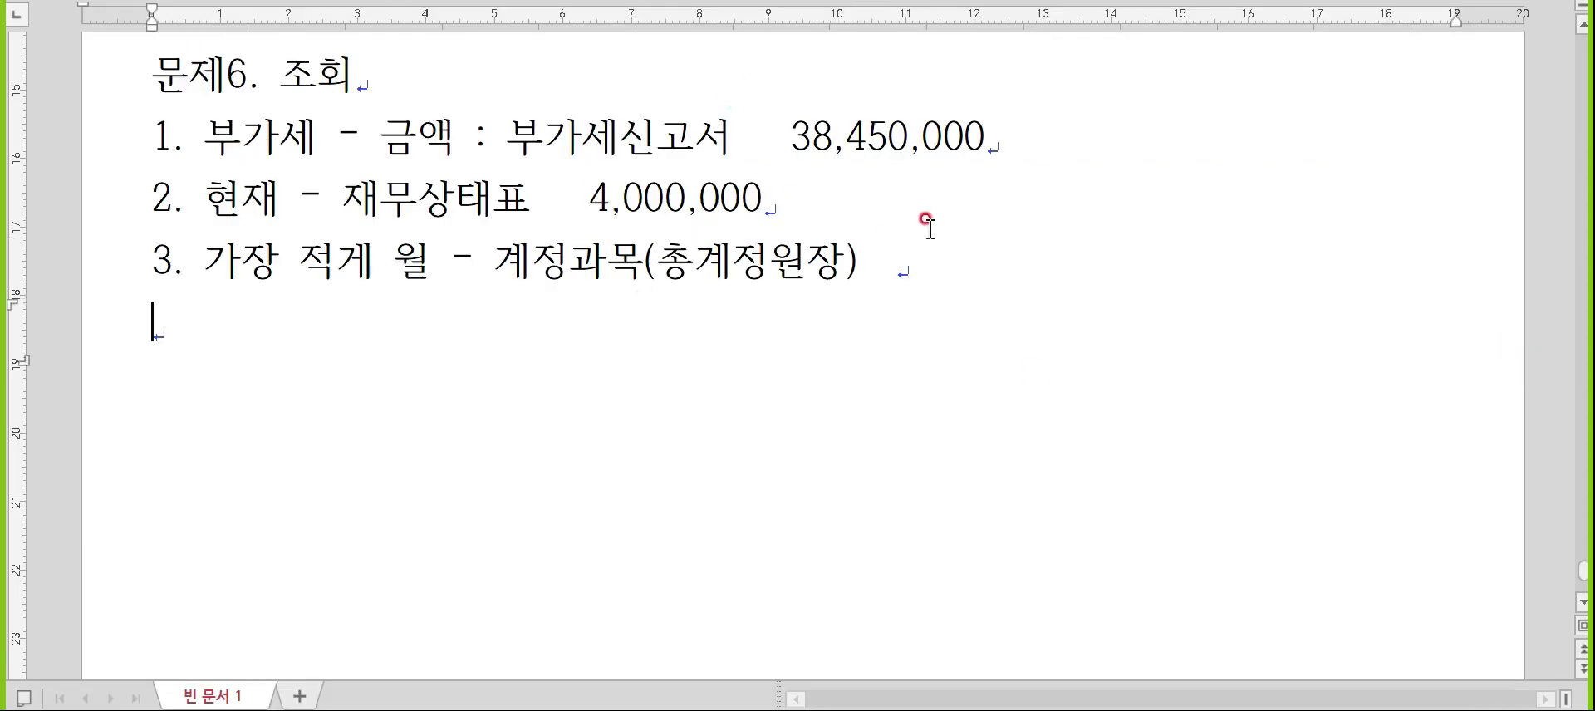
click(934, 268)
text(2월)
key(Return)
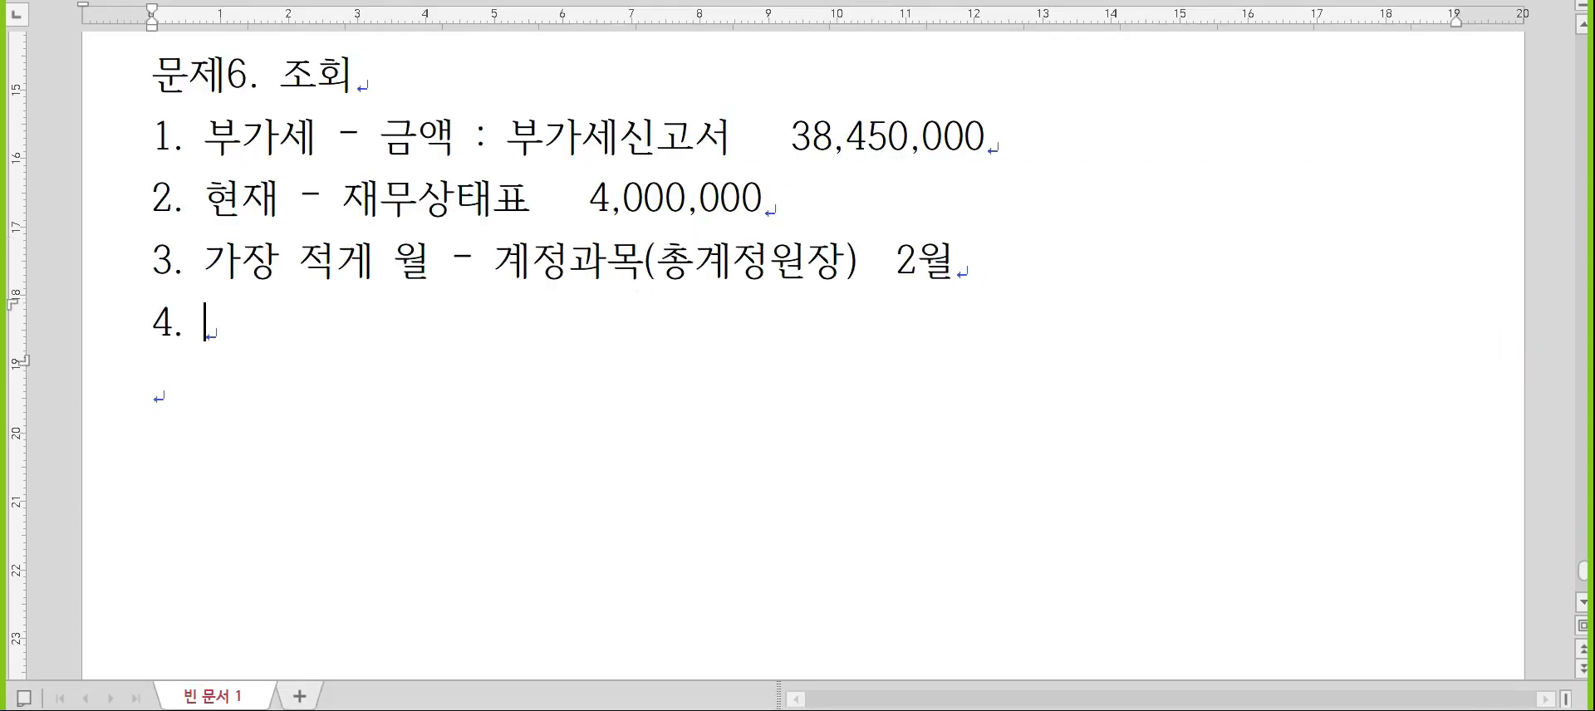
key(BackSpace)
- Switch to the KcLep main window and try to open 이론답안작성 while 총계정원장 is still open
key(alt+Tab)
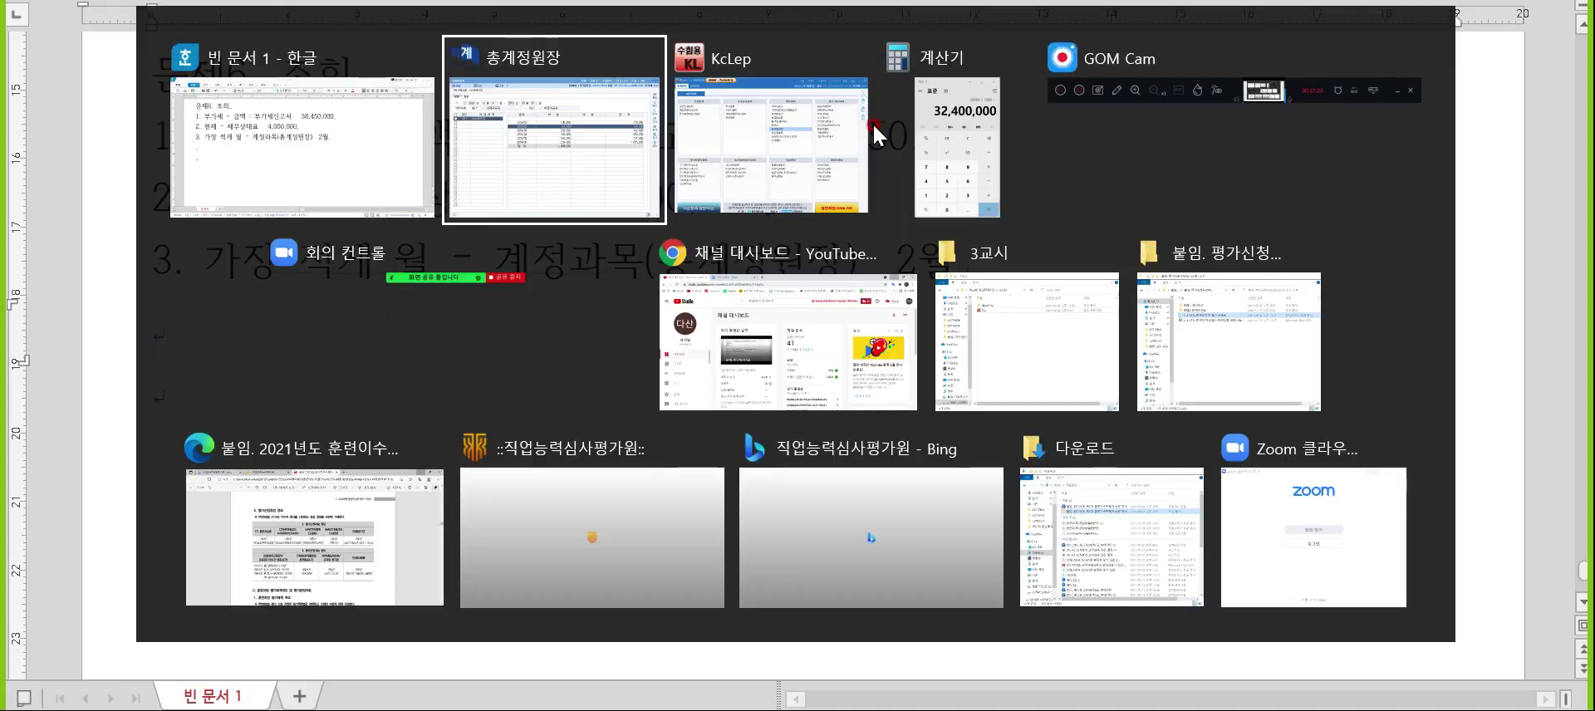
click(872, 123)
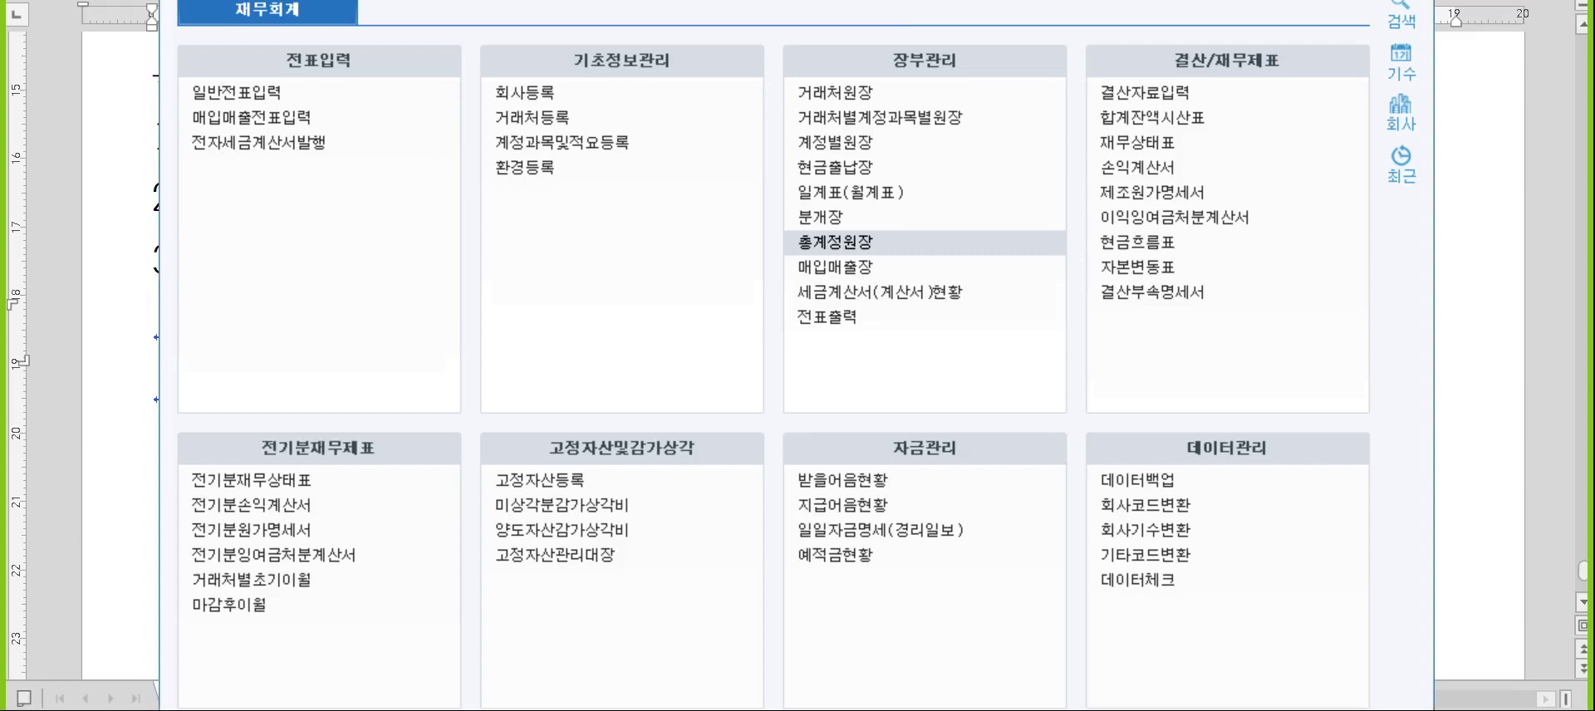
click(947, 2)
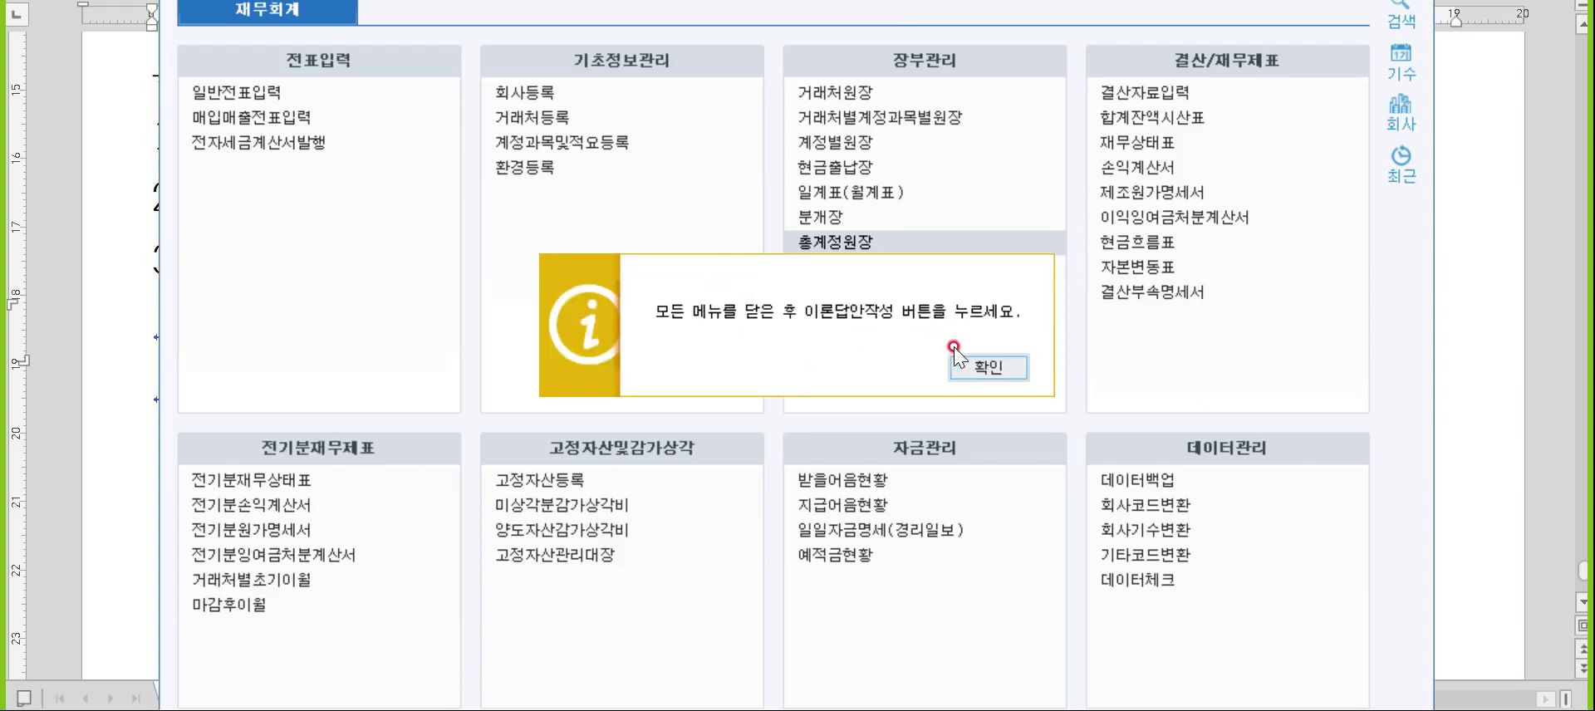
click(968, 366)
- Bring the 총계정원장 window back, close it, and open the 이론답안작성 form
key(alt+Tab)
key(Tab)
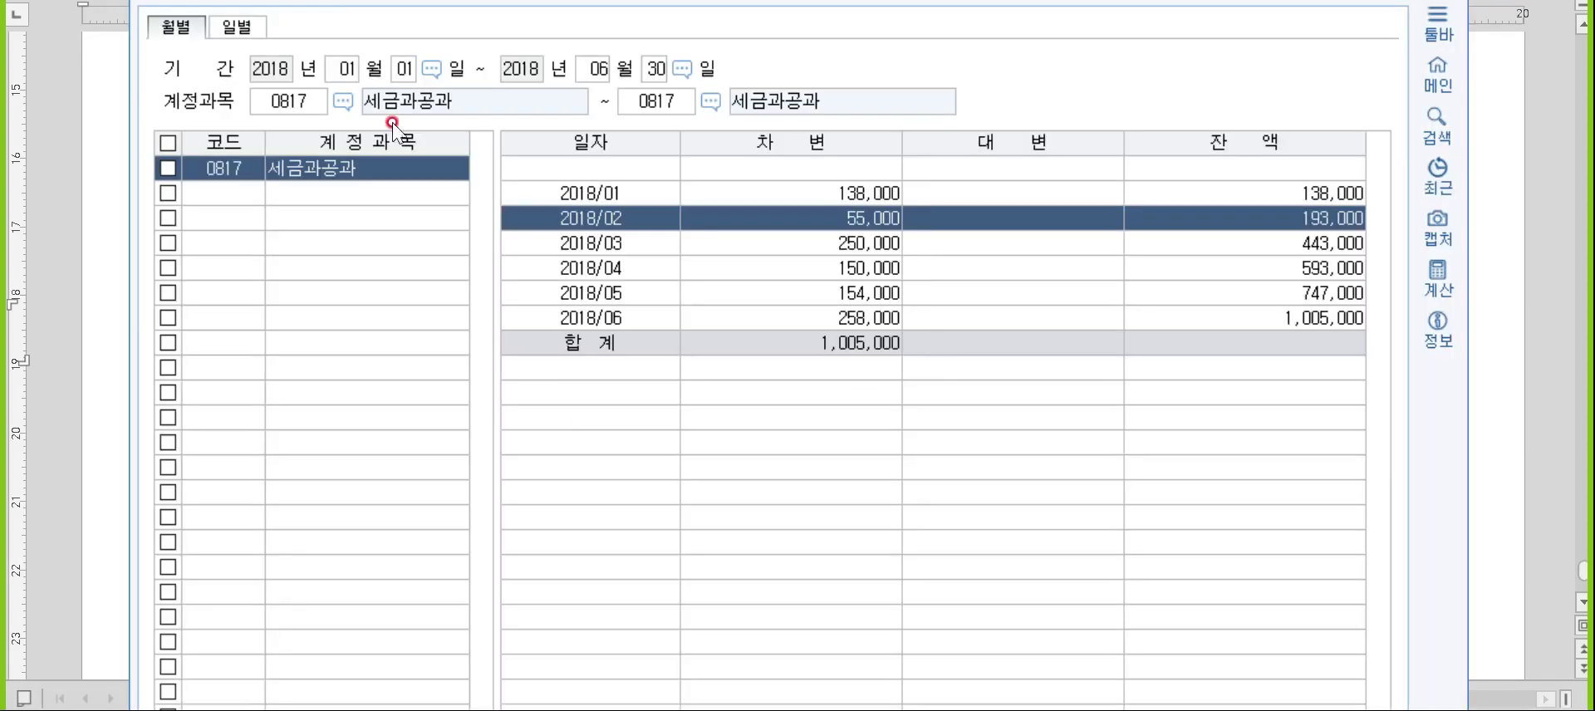
drag(319, 0, 246, 106)
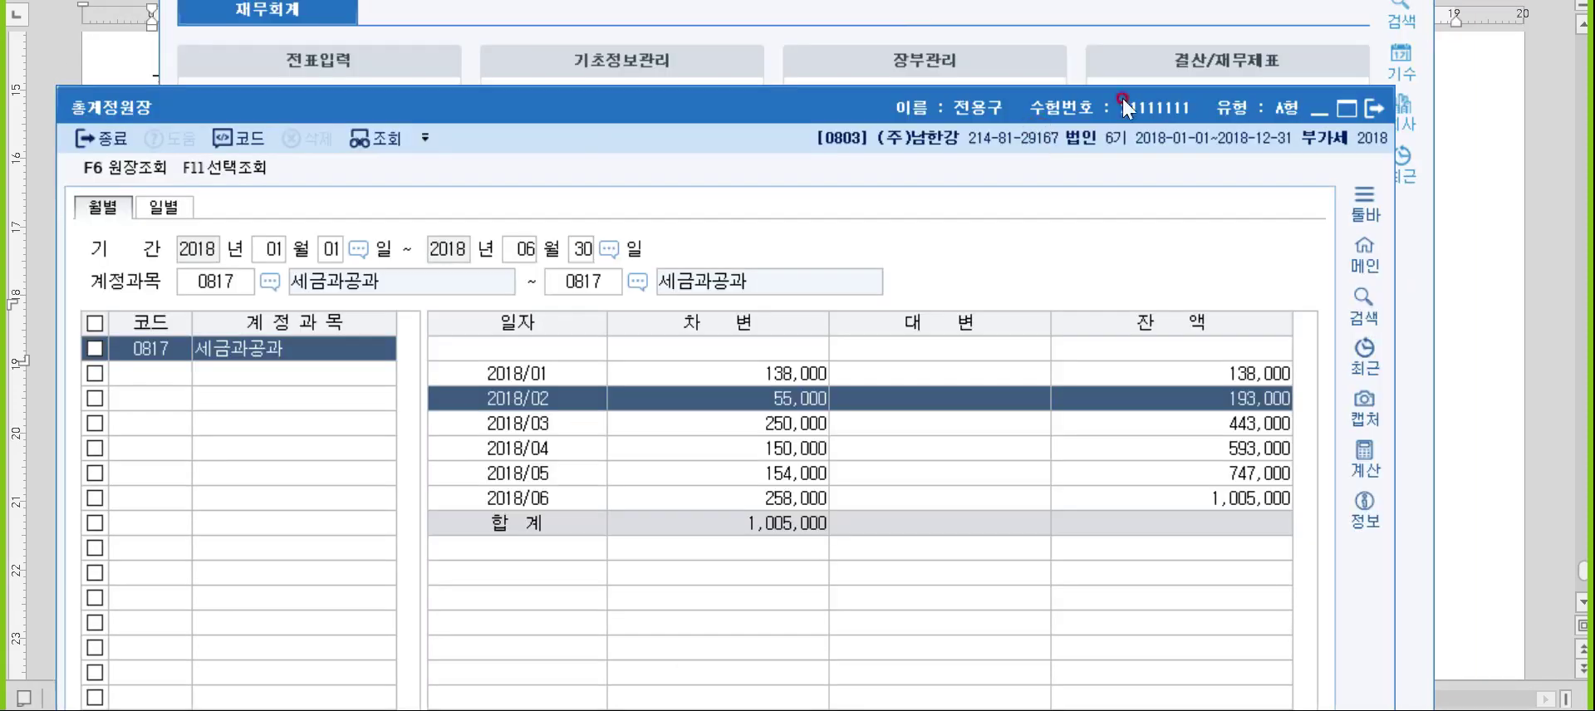
click(1369, 109)
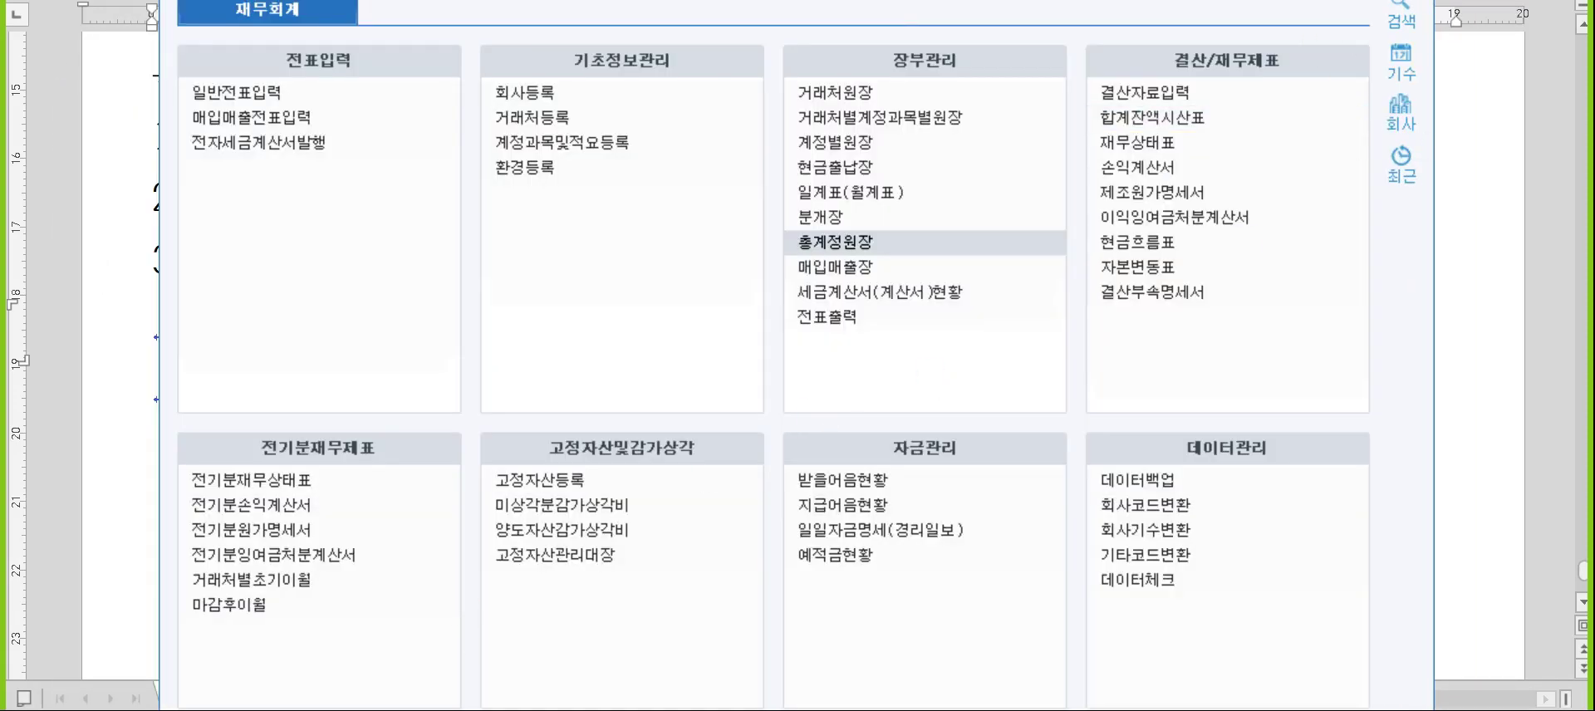
click(399, 708)
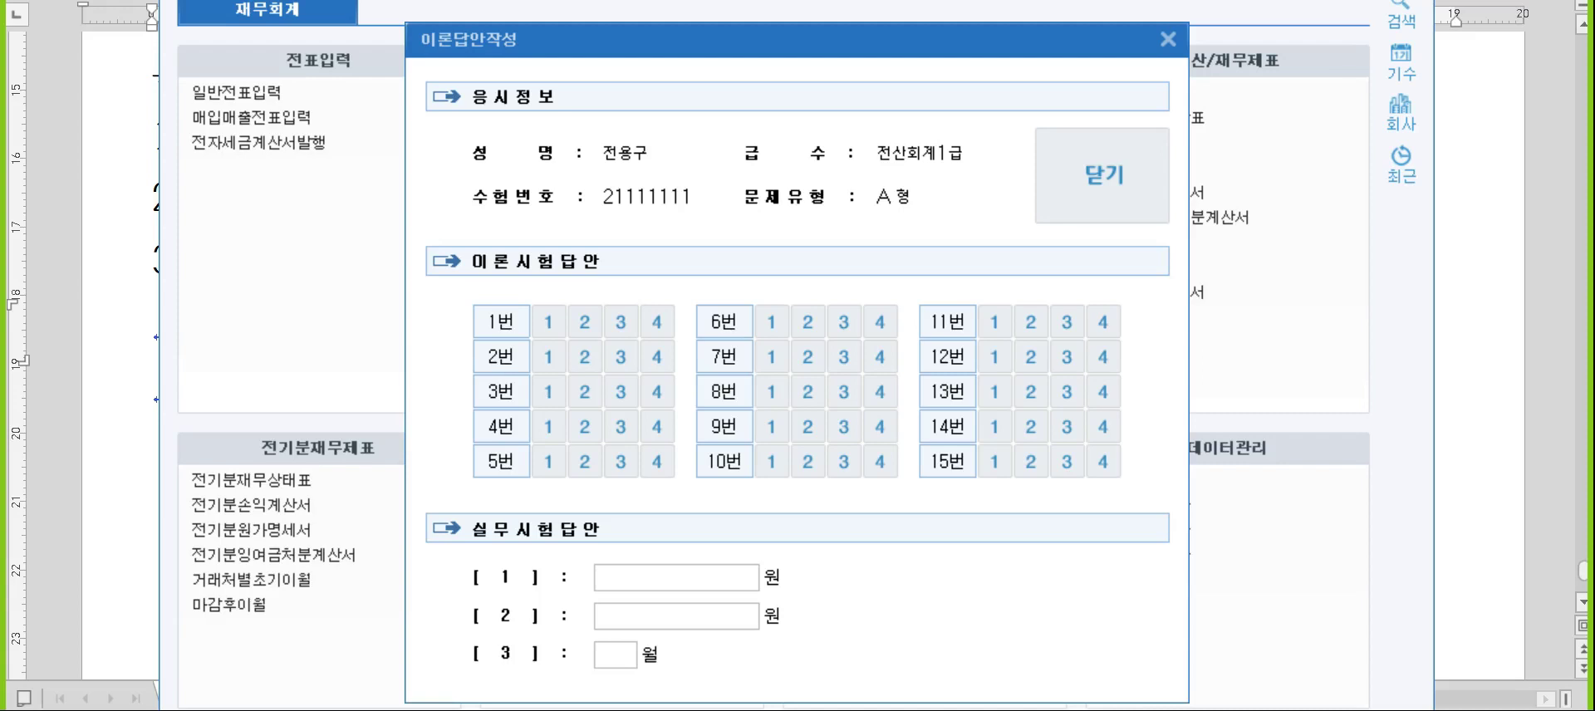
- Enter 2월 as practical answer 3 and 4,000,000원 as practical answer 2, and close the answer form
click(611, 662)
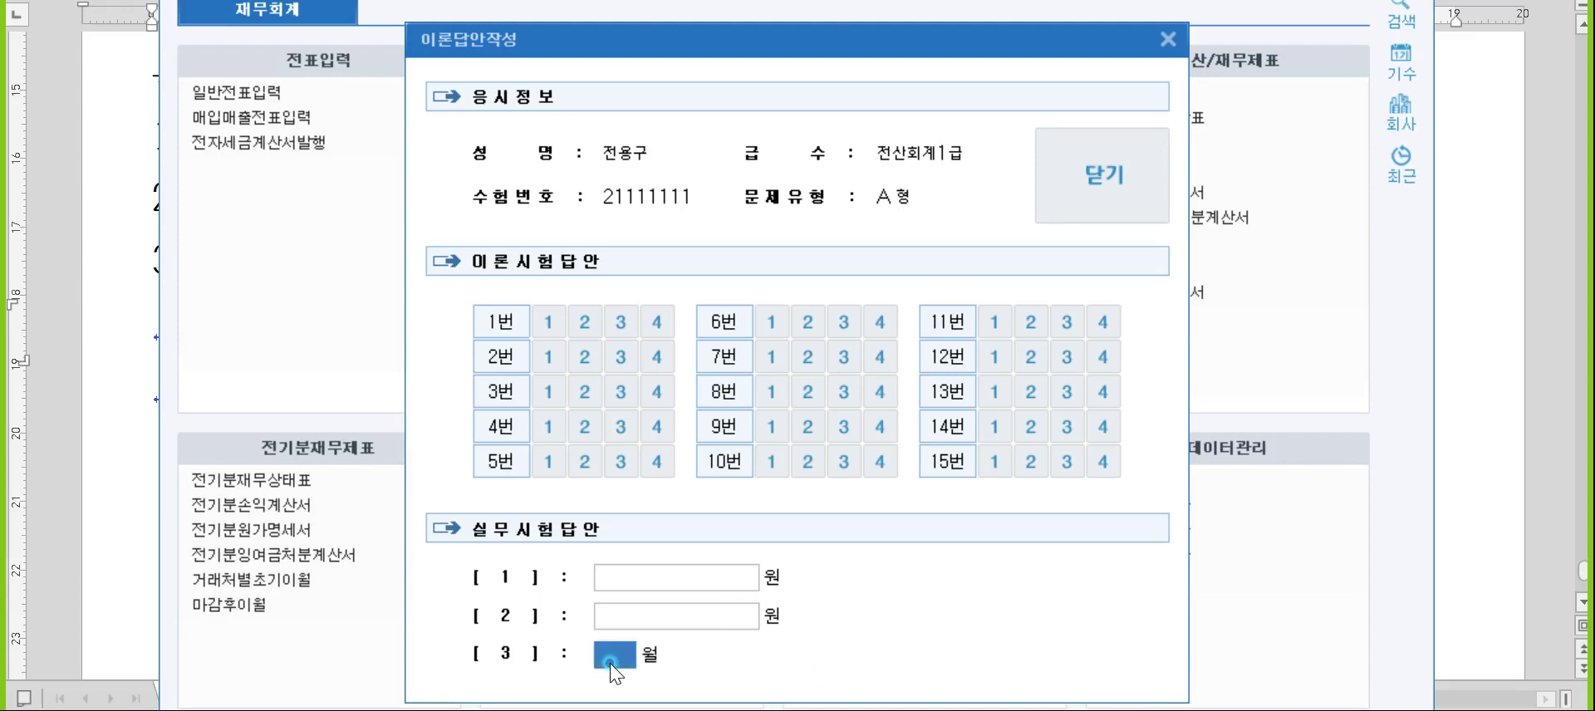
text(2)
key(Return)
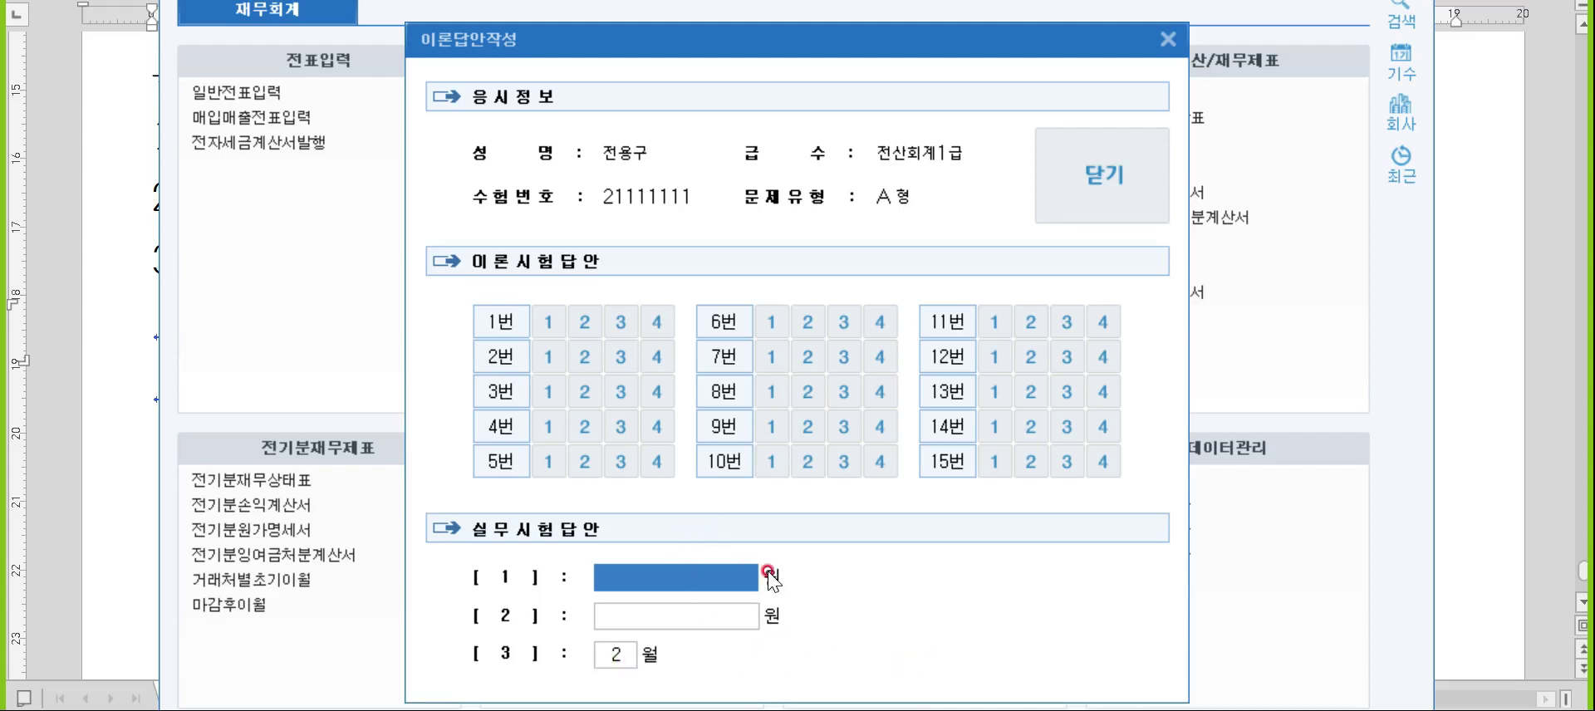
click(734, 614)
text(4000000)
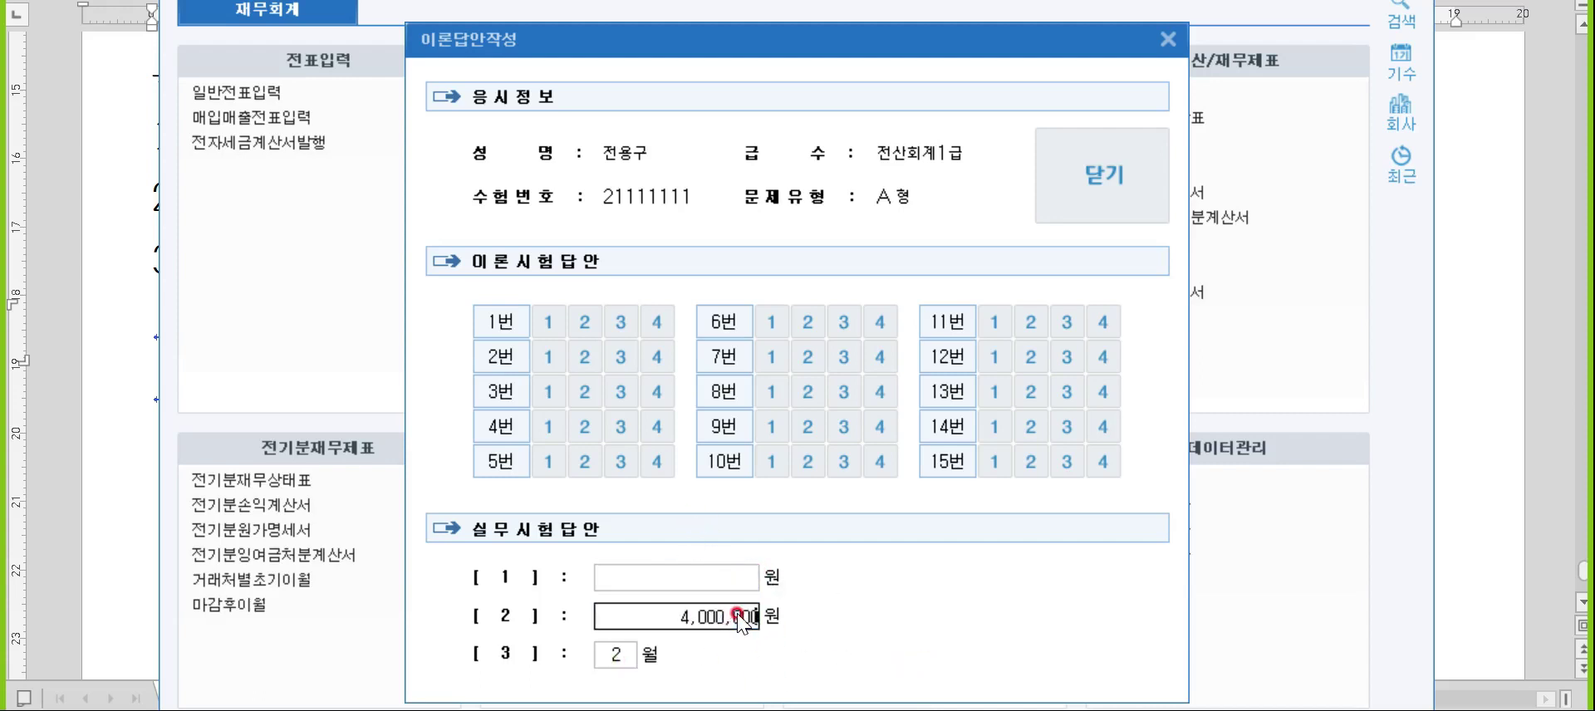
key(Return)
click(1102, 174)
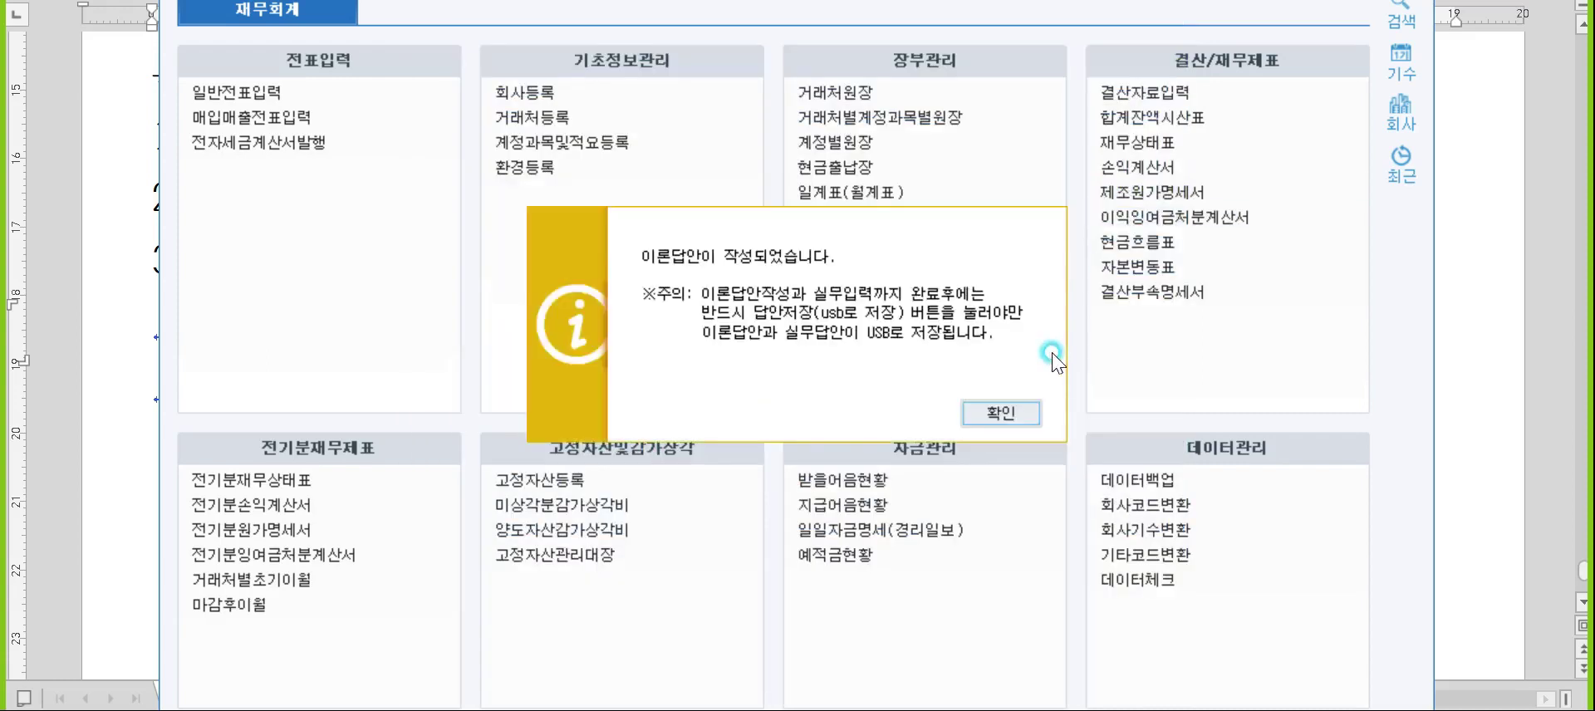
click(1021, 415)
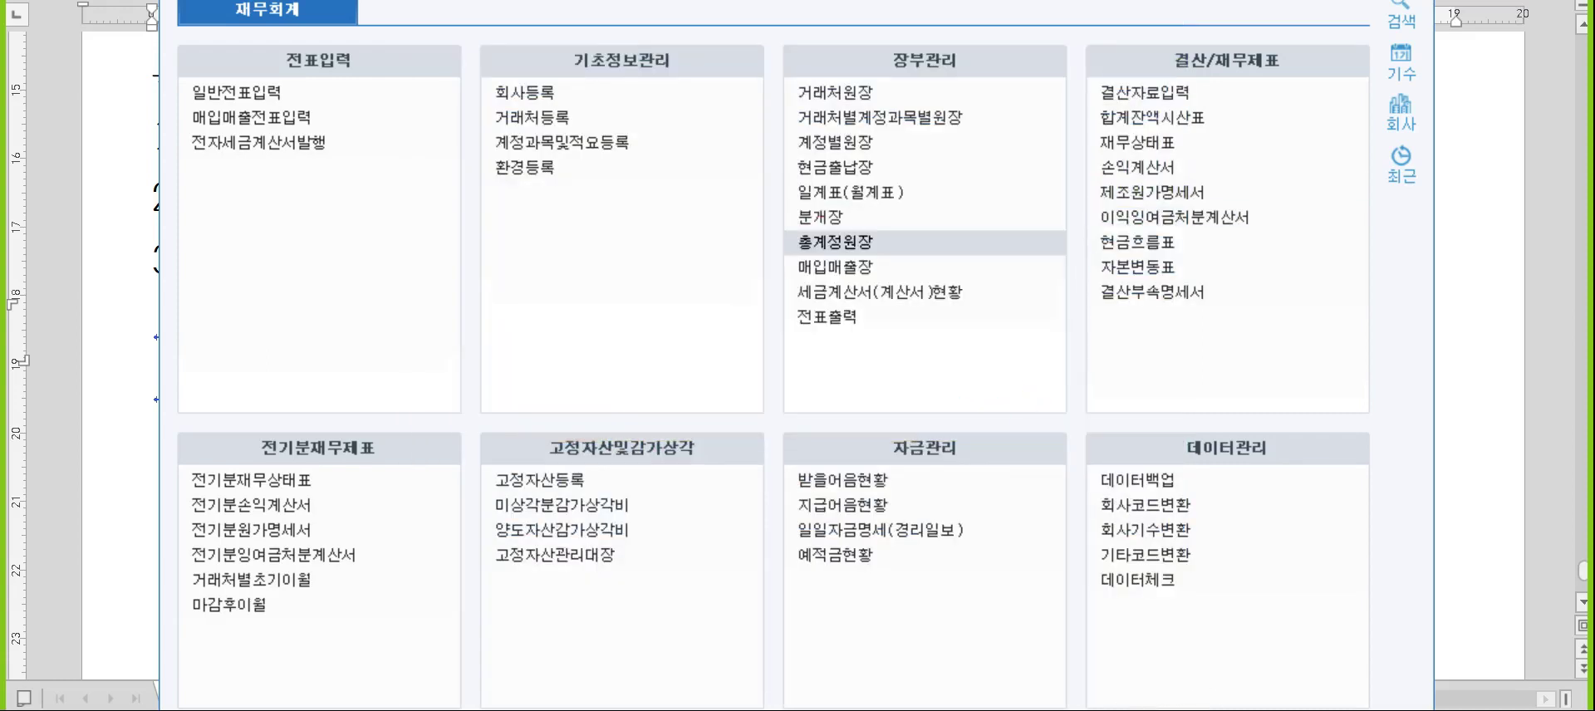